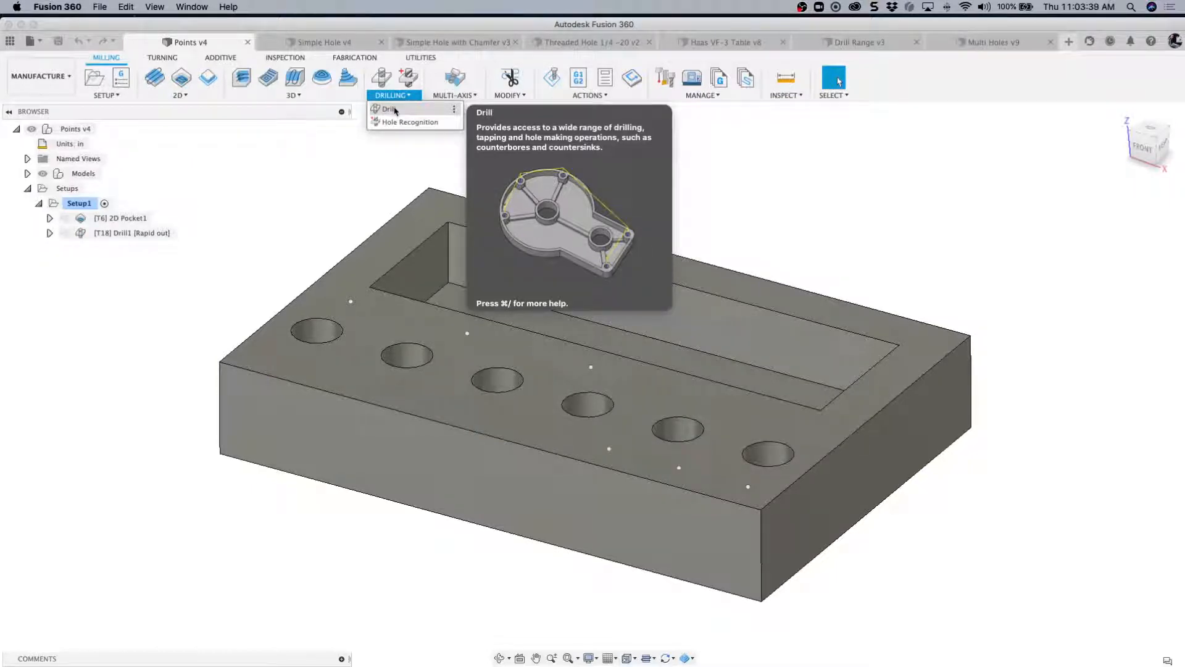
# - Look through the open example documents from Simple Hole to Multi Holes, and return to the Points document
pyautogui.click(379, 177)
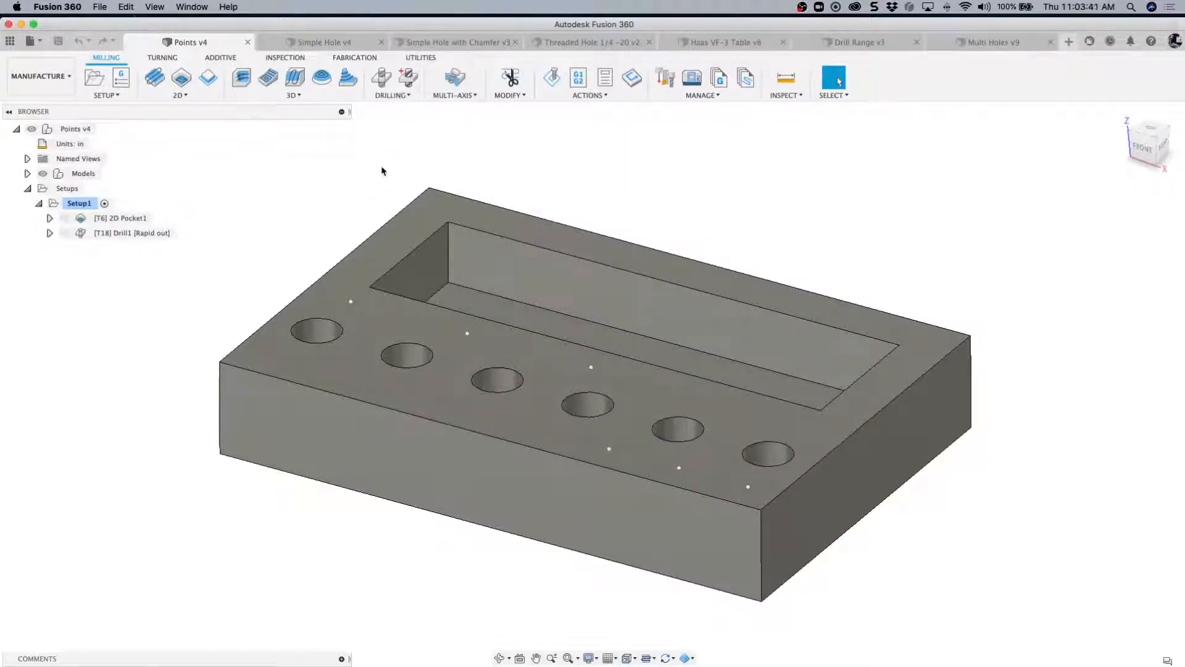
pyautogui.click(333, 43)
pyautogui.click(469, 42)
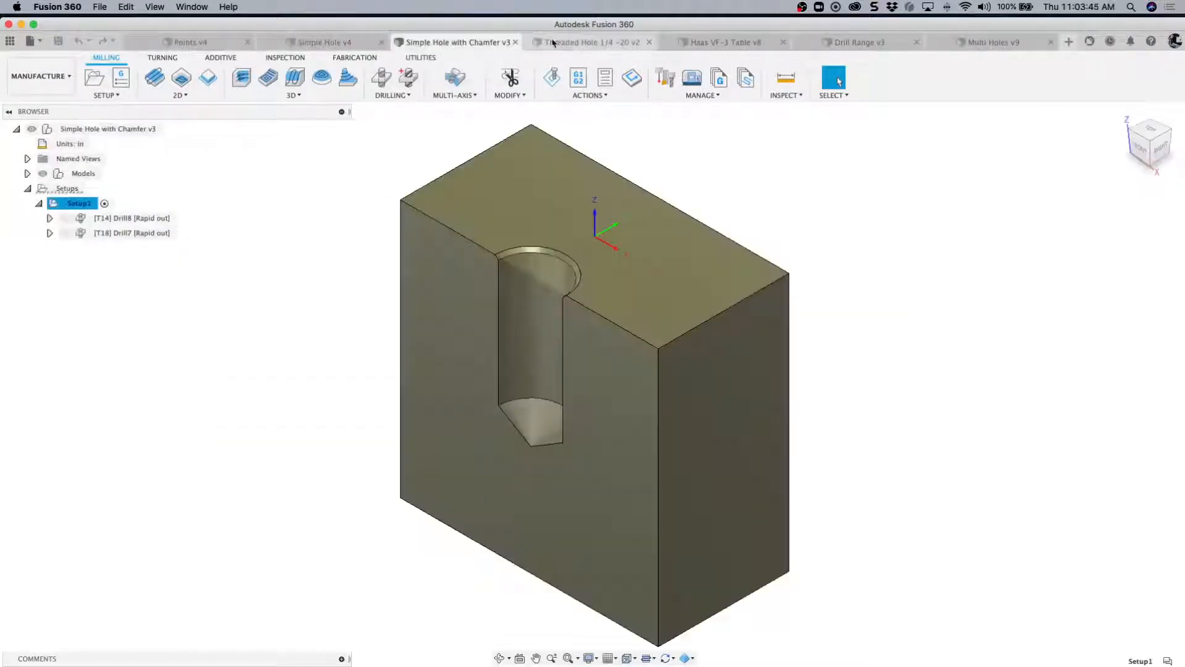
pyautogui.click(585, 43)
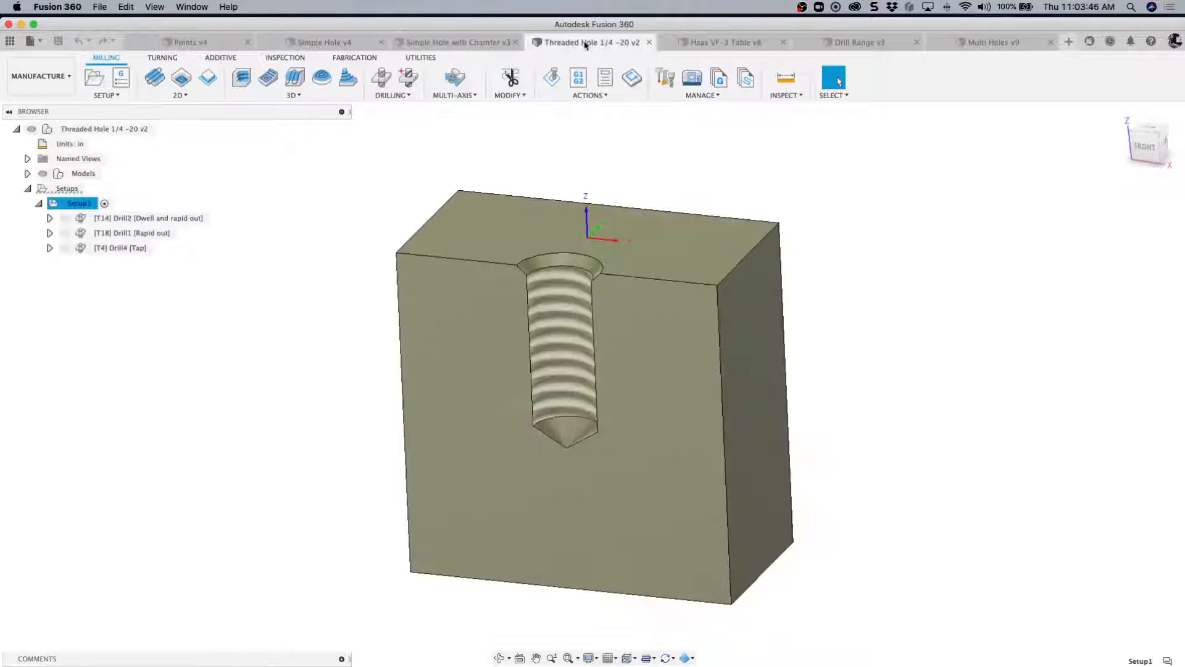
pyautogui.click(701, 43)
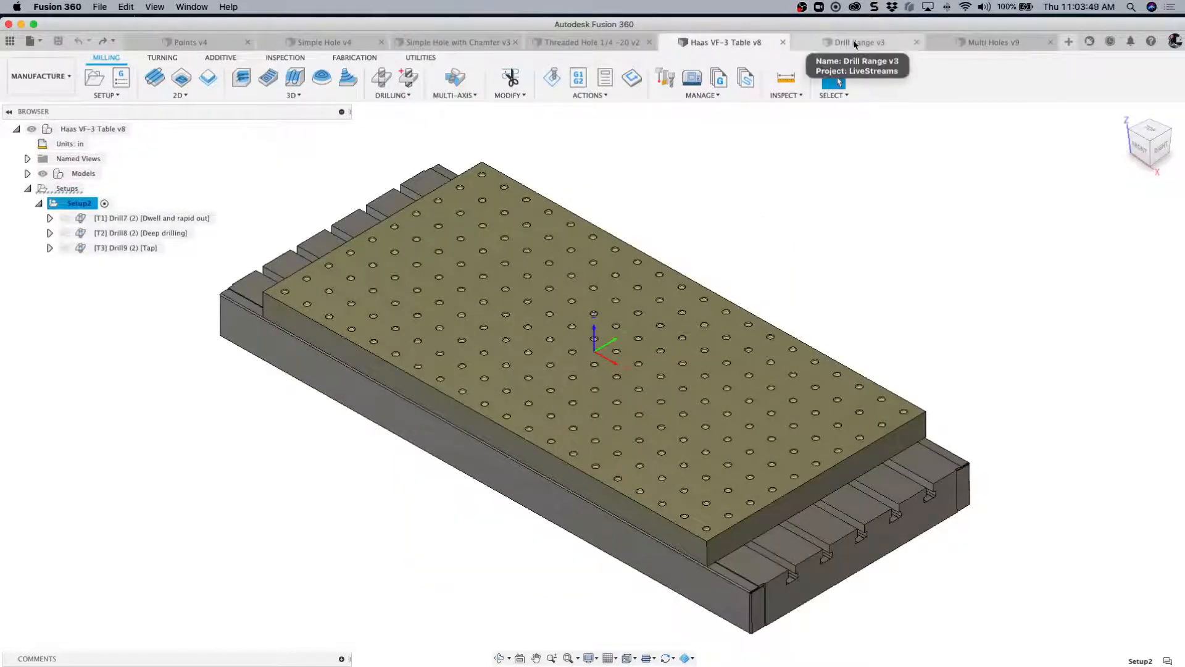
pyautogui.click(859, 44)
pyautogui.click(978, 45)
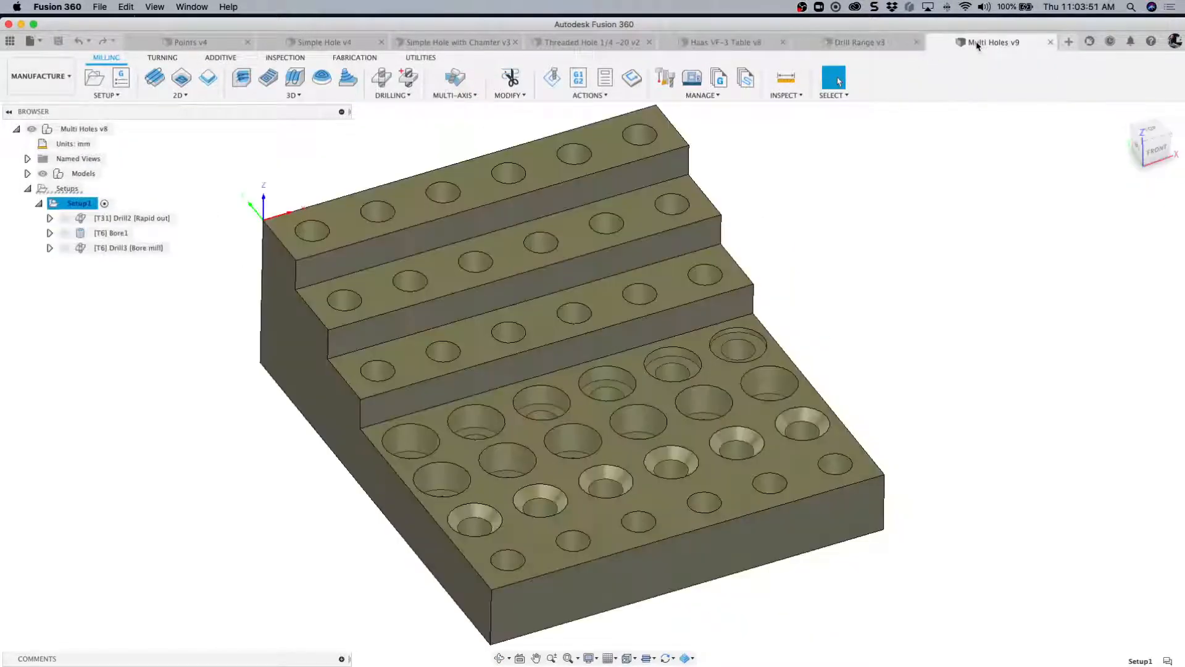
pyautogui.click(183, 45)
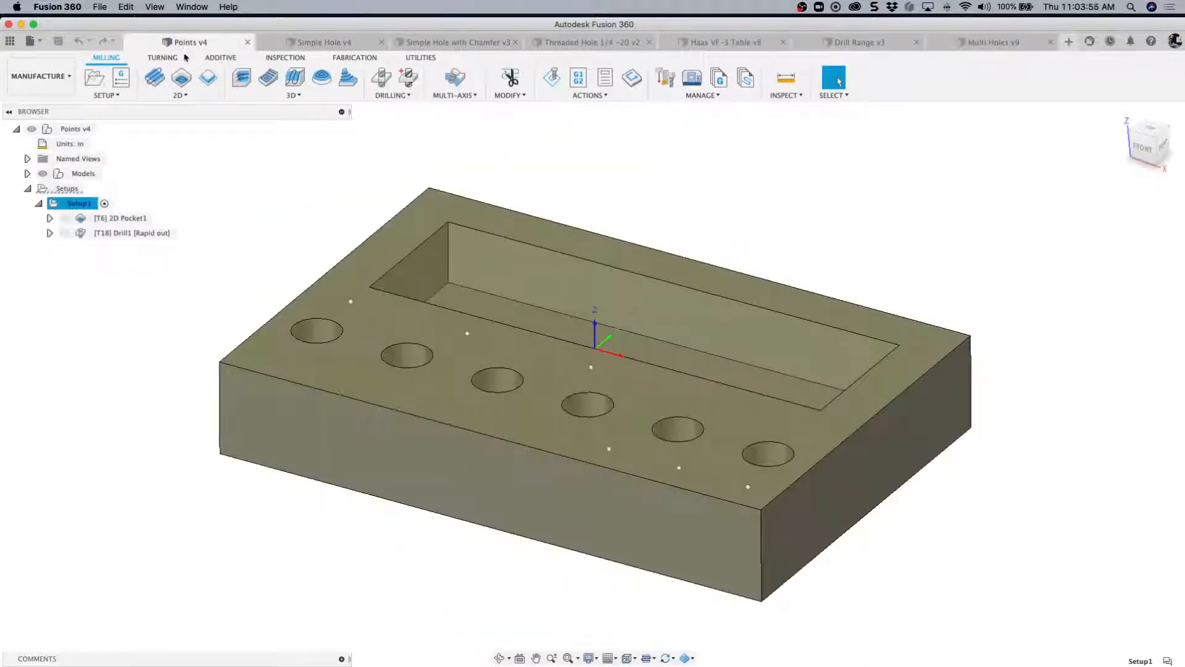
pyautogui.click(30, 129)
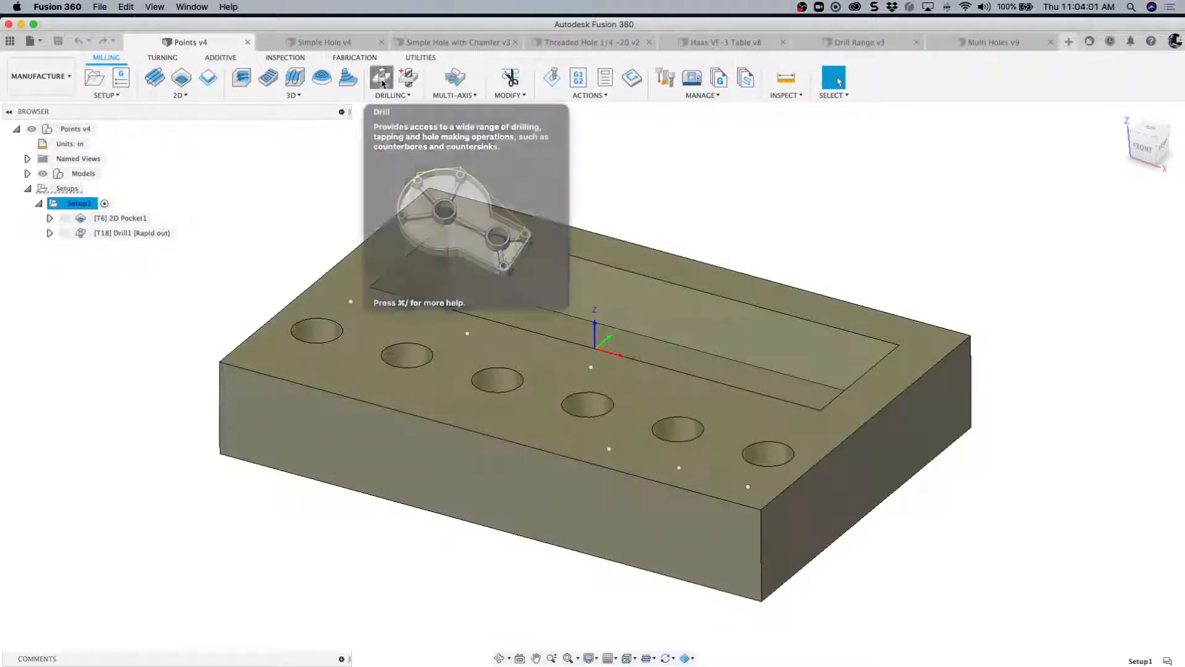
pyautogui.click(382, 82)
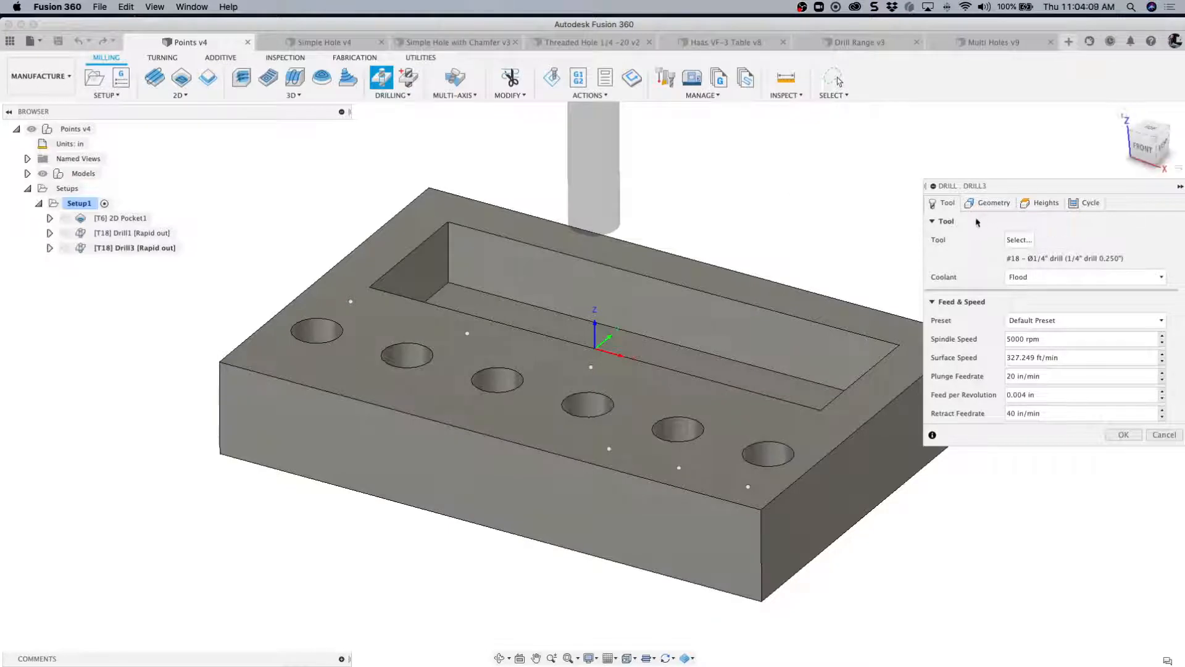
pyautogui.click(1163, 435)
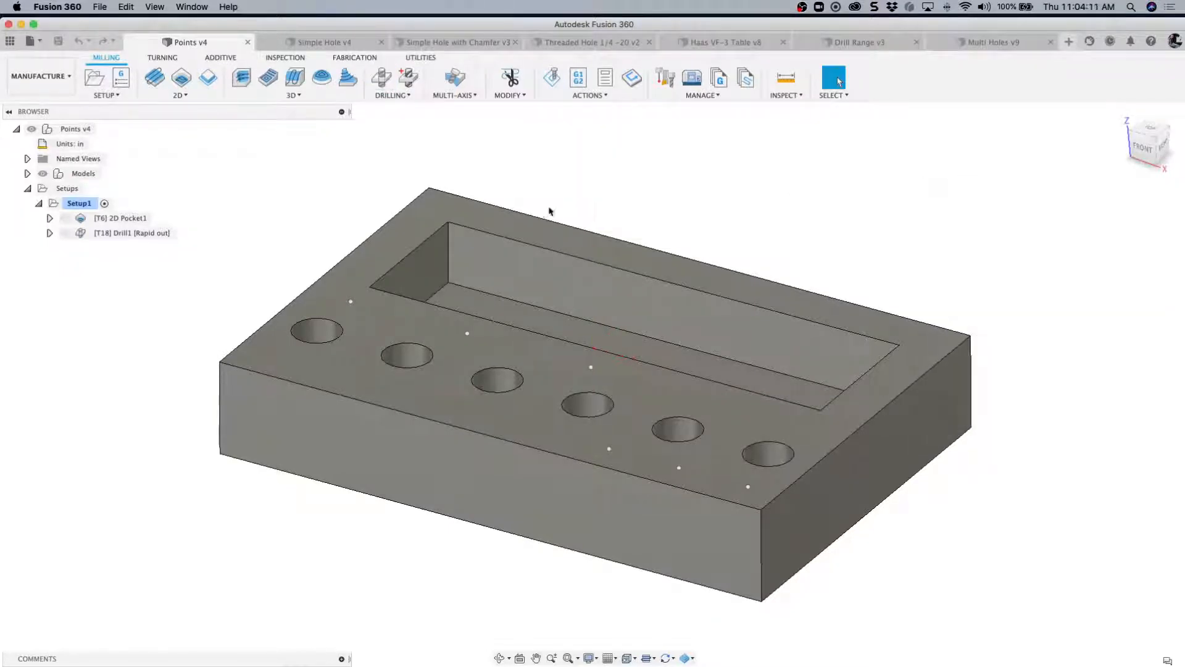
# - Create a new Drill operation using the 1/4" drill and set its hole mode to Selected points
pyautogui.click(383, 83)
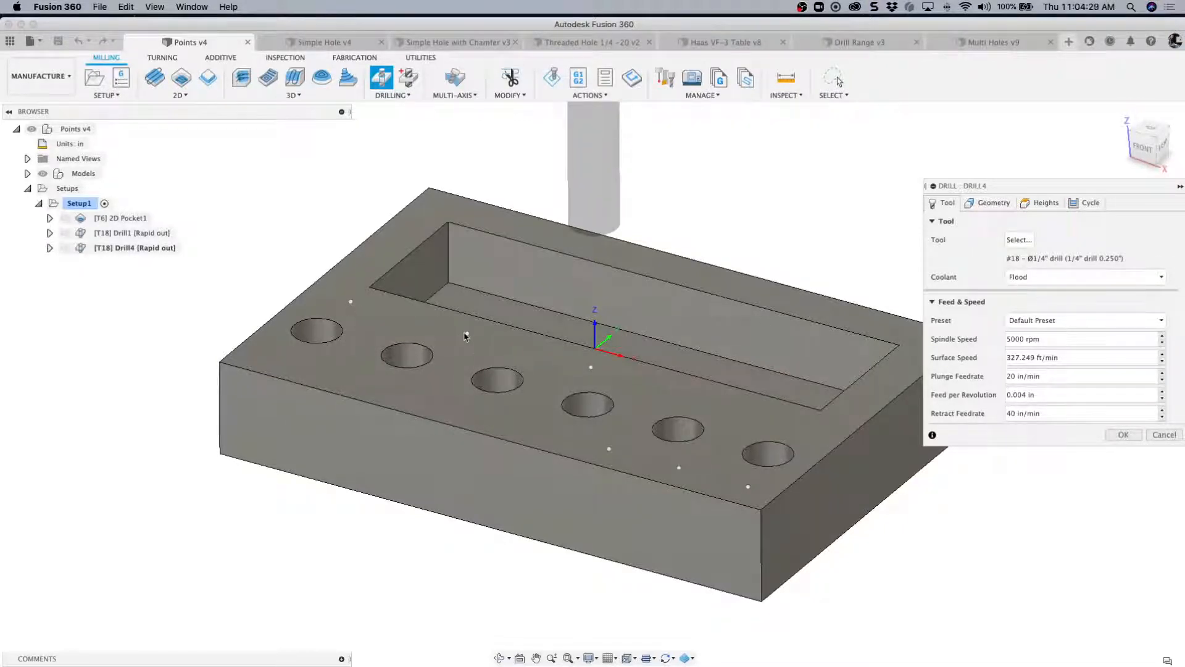
pyautogui.click(992, 203)
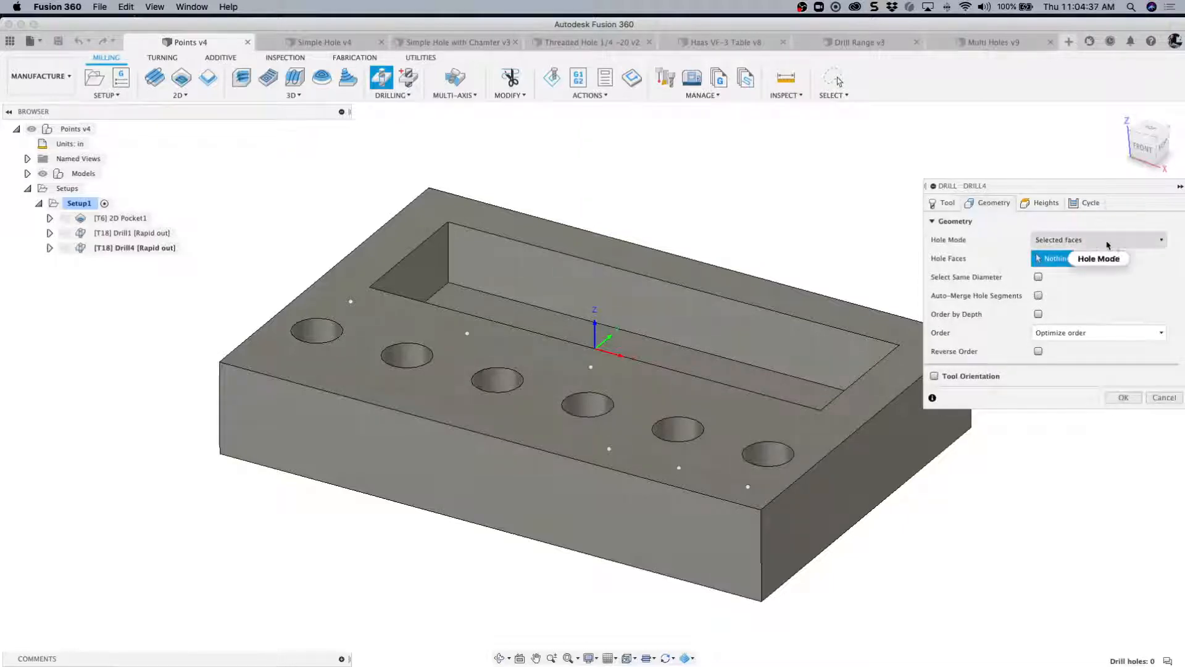
pyautogui.click(1162, 242)
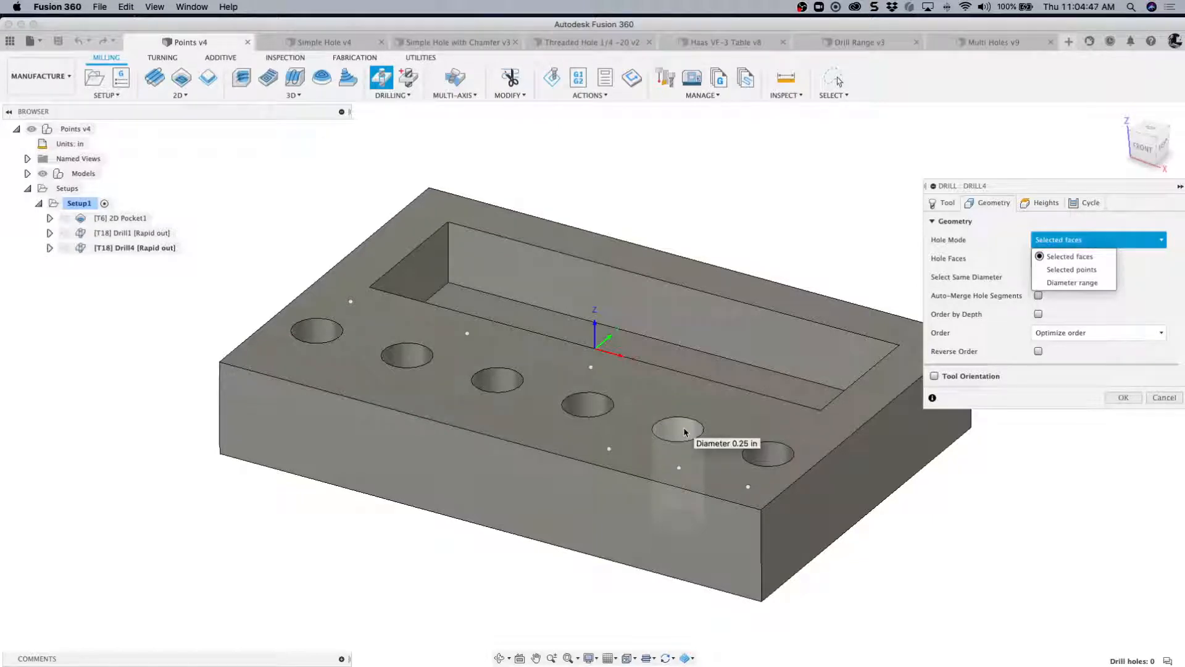
pyautogui.click(1074, 270)
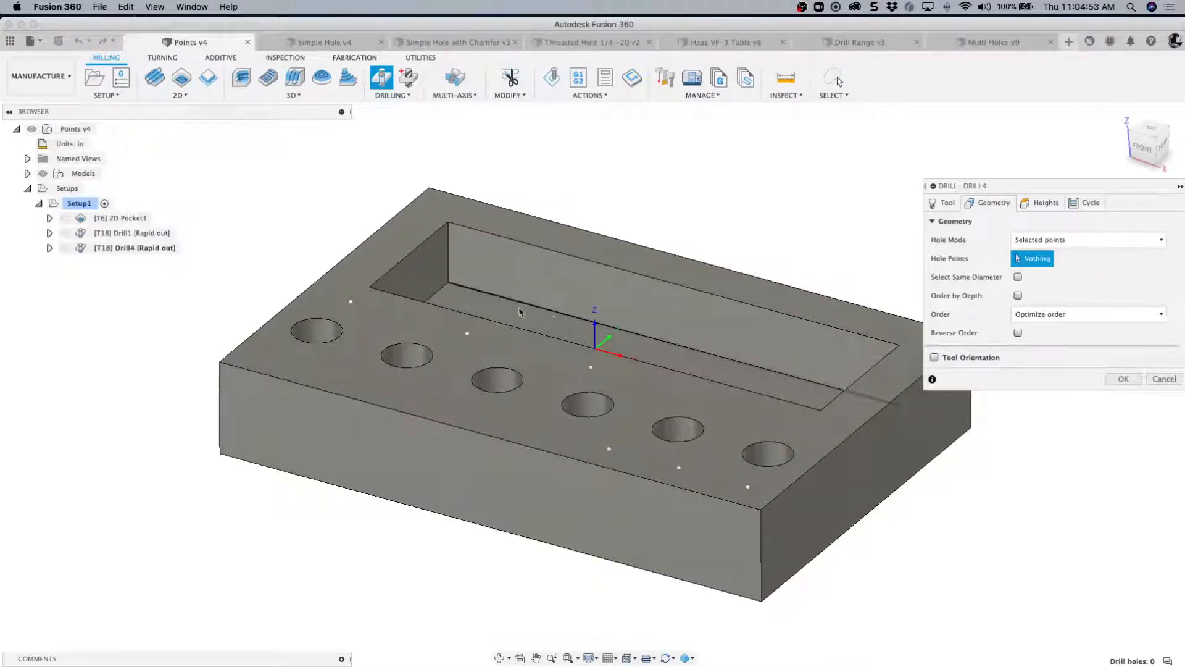
# - Add the three sketch points between the pocket and the hole row as hole points
pyautogui.click(351, 302)
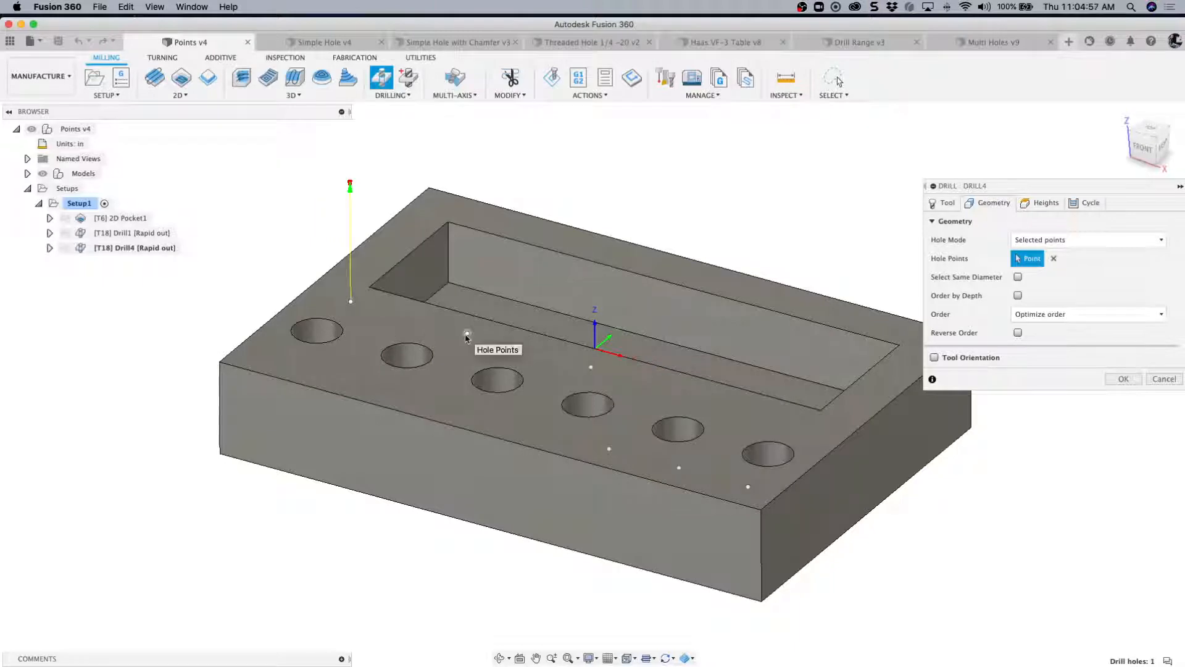
pyautogui.click(467, 333)
pyautogui.click(590, 368)
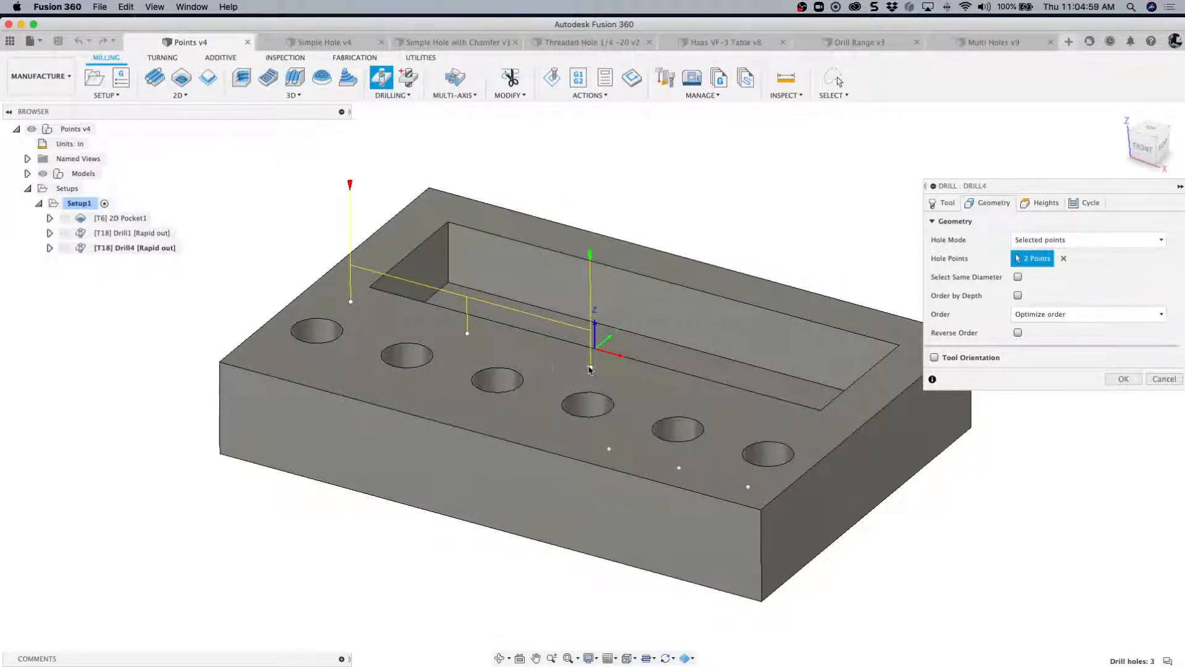
# - Add the centres of all six round holes in the row to the hole points
pyautogui.click(332, 324)
pyautogui.click(424, 348)
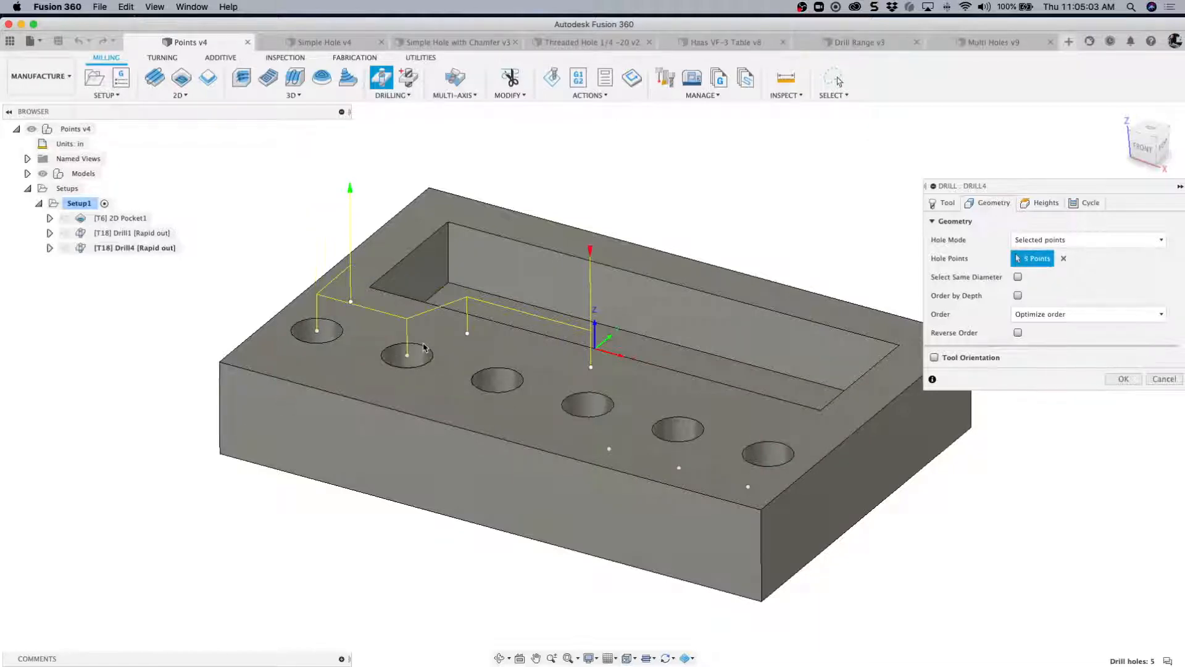
pyautogui.click(495, 372)
pyautogui.click(589, 402)
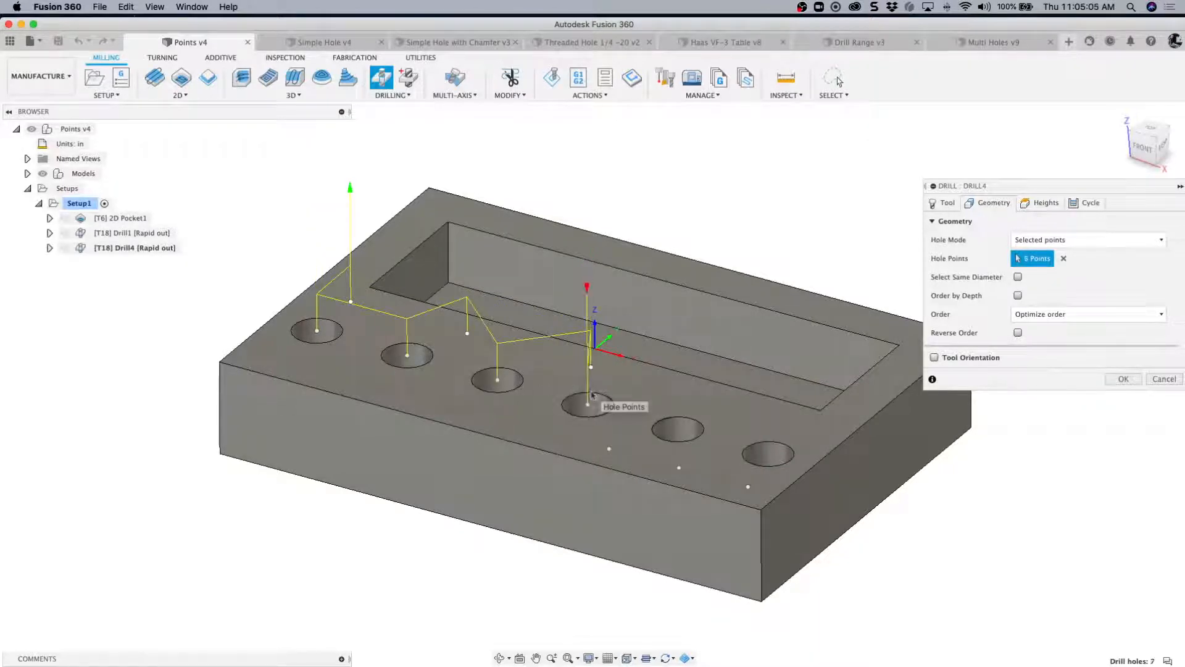
pyautogui.click(696, 432)
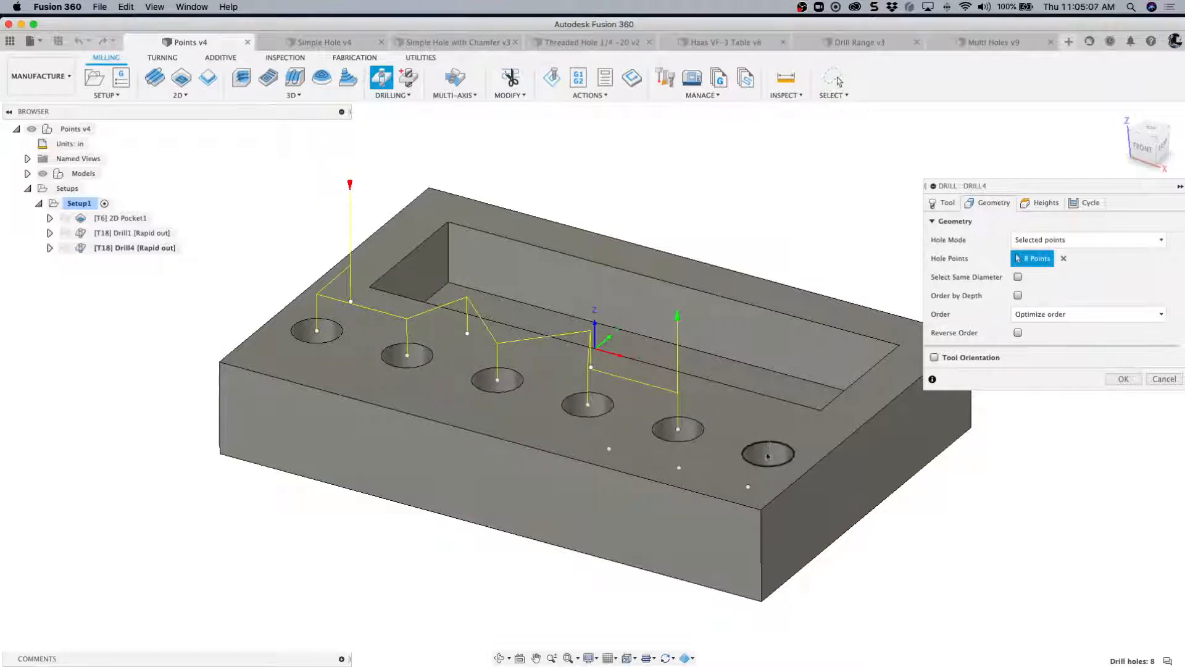
pyautogui.click(775, 445)
# - Add the three sketch points between the hole row and the block's front edge to the hole points
pyautogui.click(748, 487)
pyautogui.click(680, 468)
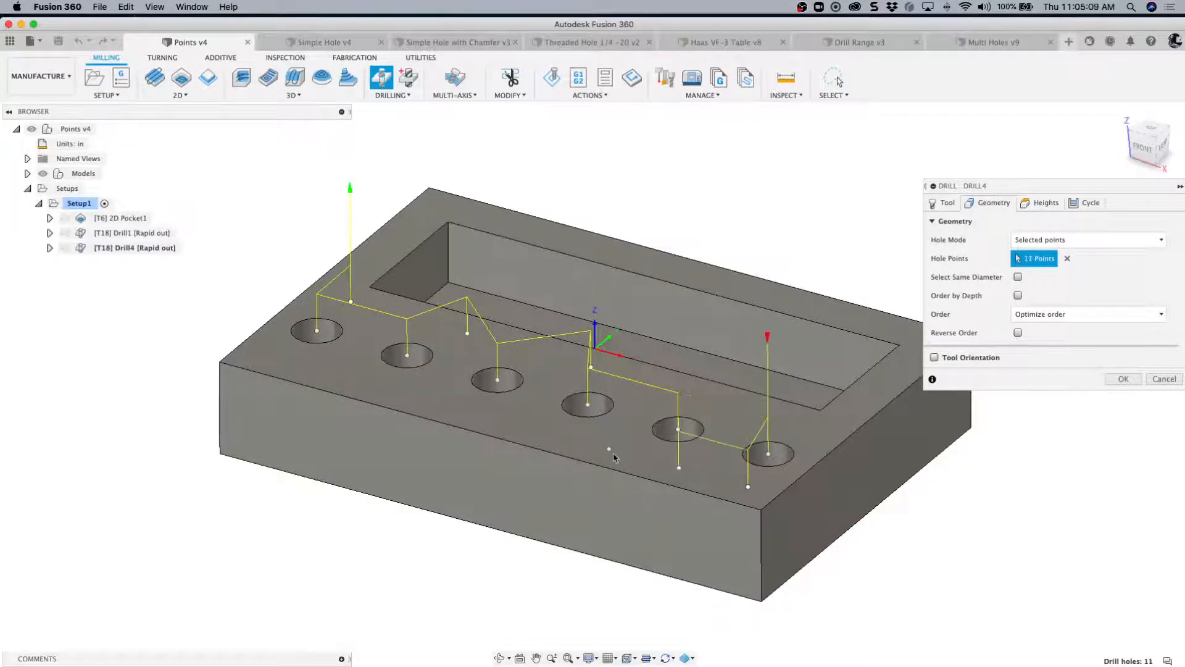
pyautogui.click(610, 450)
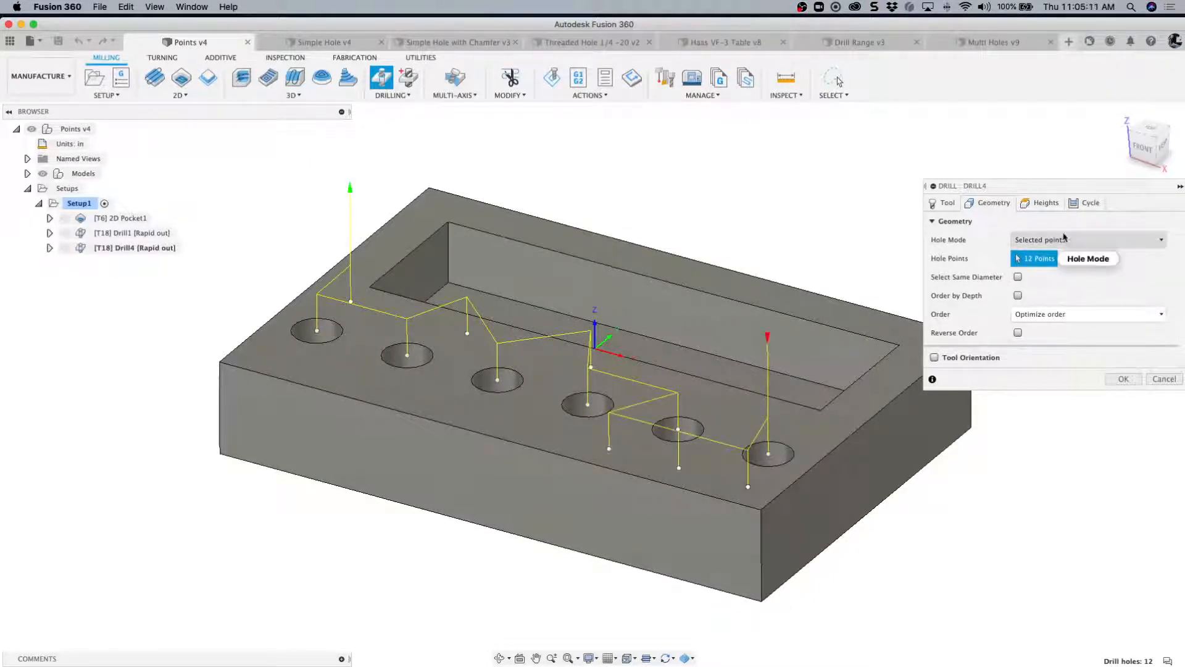
# - Add the pocket's four upper corners and the block's upper rear corner nearest the pocket's end to the hole points
pyautogui.moveTo(1064, 238)
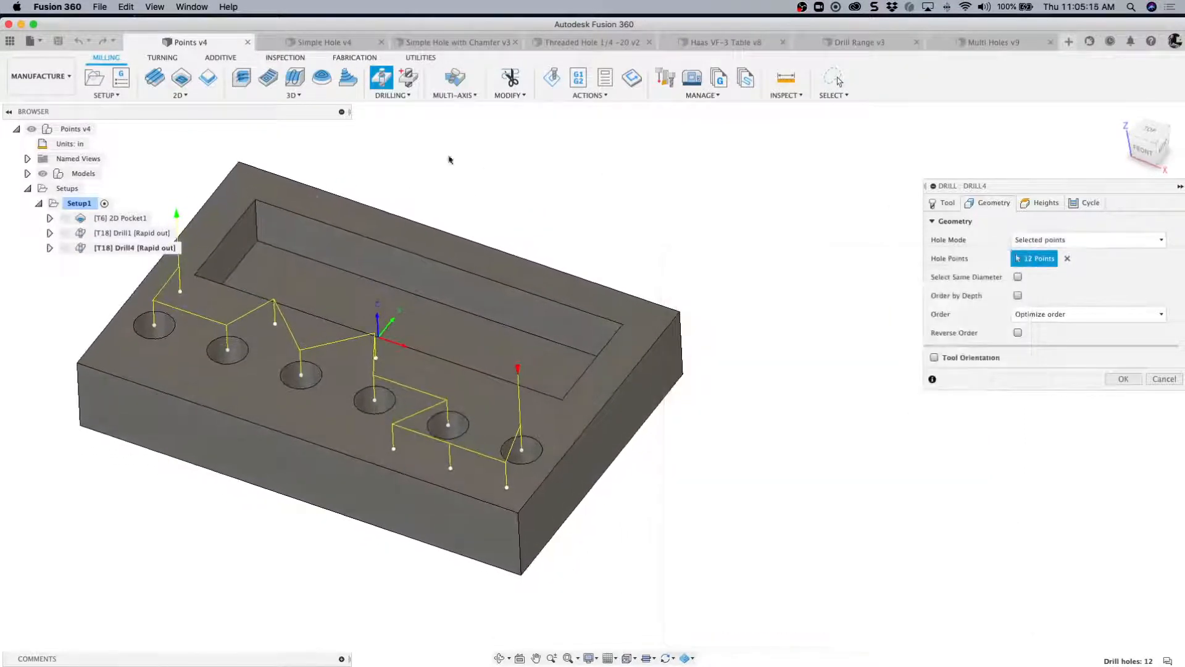
pyautogui.click(254, 201)
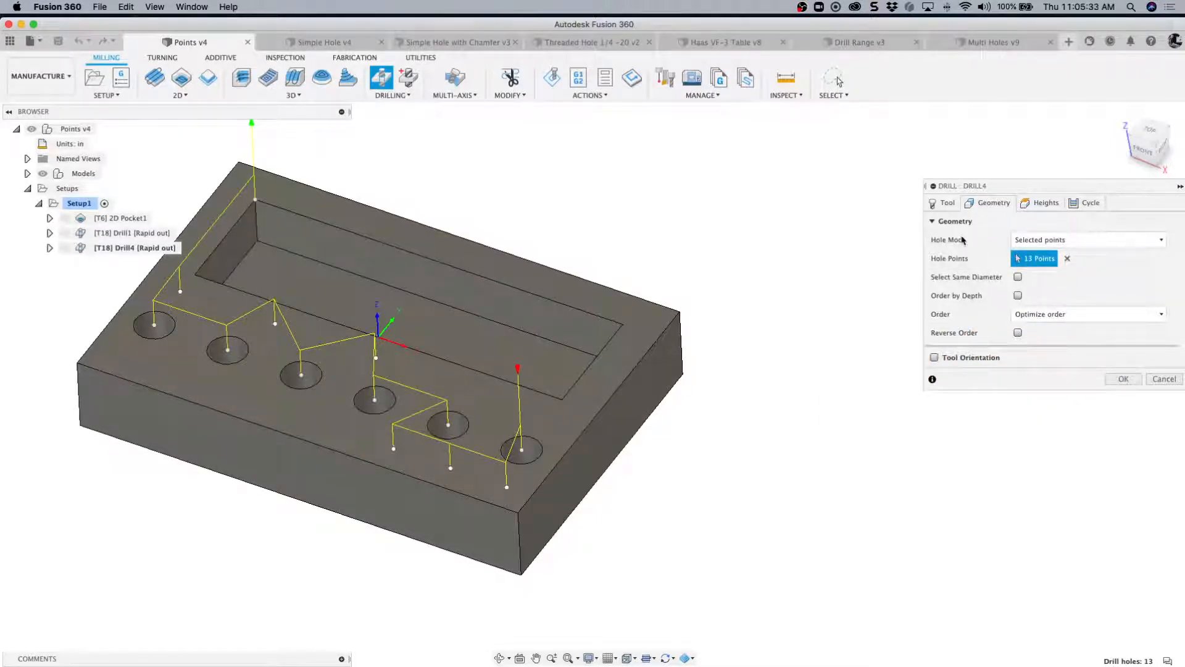
pyautogui.click(621, 325)
pyautogui.click(561, 400)
pyautogui.click(194, 274)
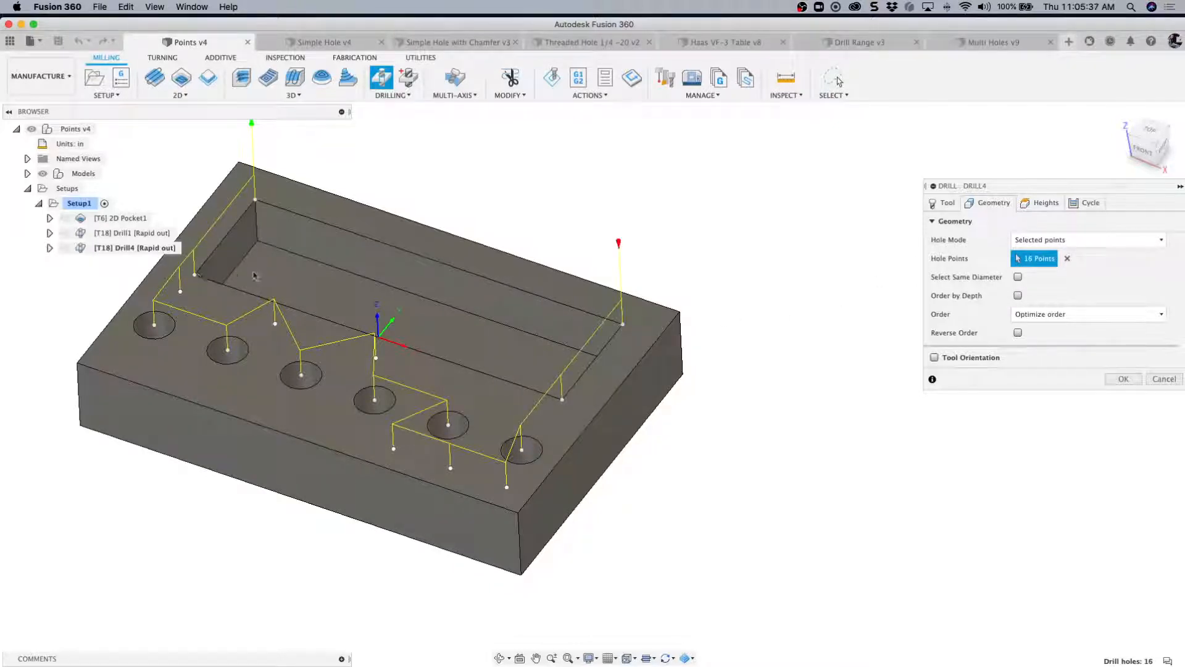
pyautogui.click(680, 313)
# - Open the drill operation's height settings and shrink the application window to leave room for the bottom height reference options
pyautogui.click(1042, 206)
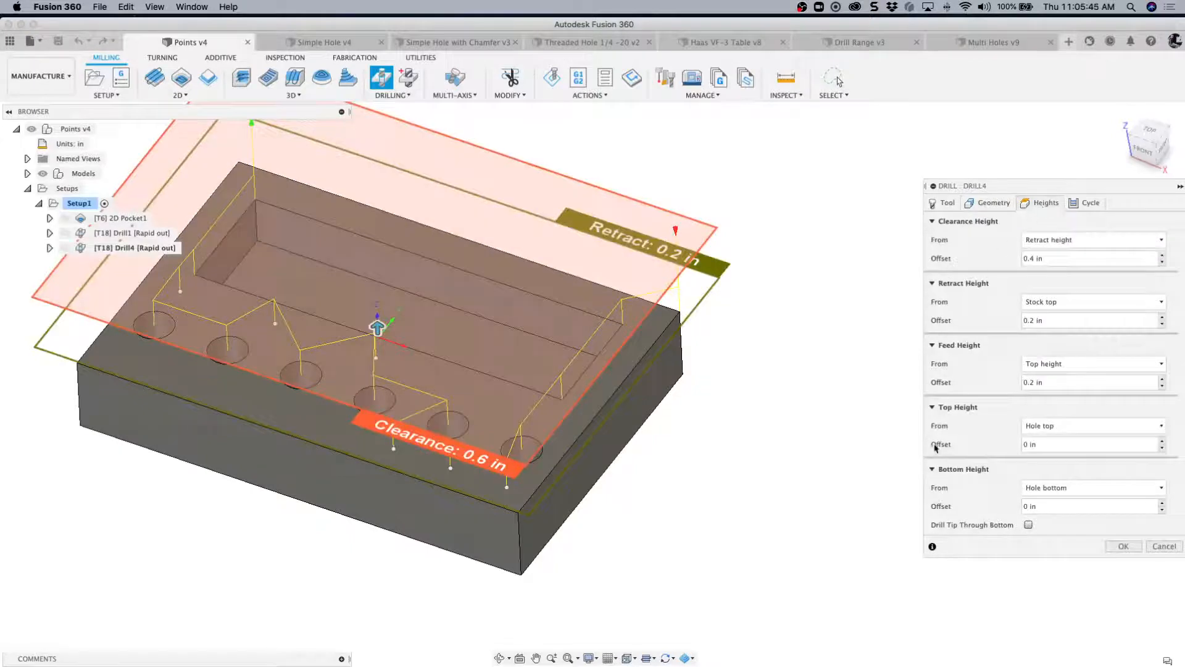
pyautogui.click(1066, 488)
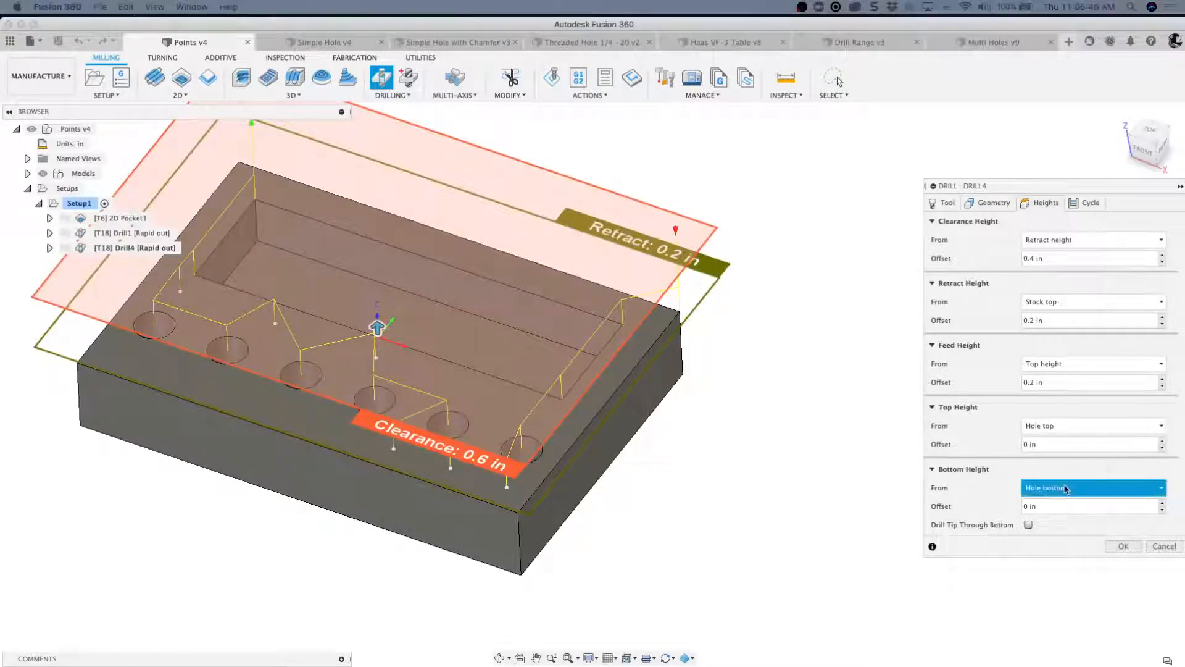
pyautogui.click(1158, 492)
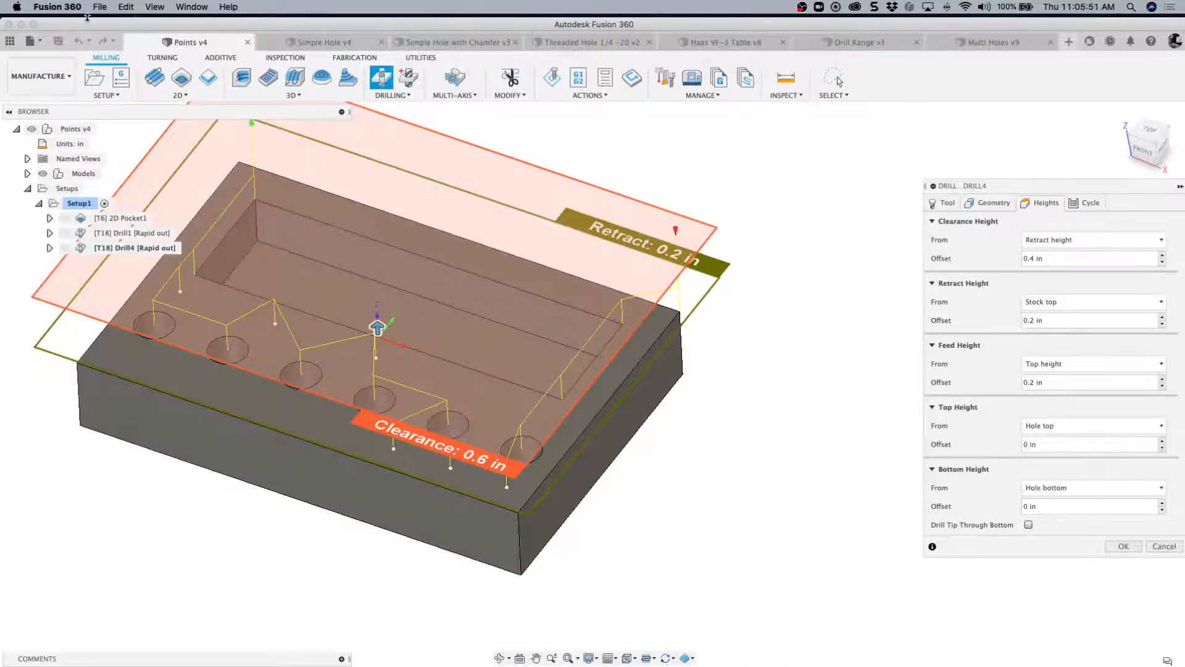
pyautogui.moveTo(87, 17)
pyautogui.mouseDown()
pyautogui.moveTo(104, 100)
pyautogui.moveTo(103, 27)
pyautogui.mouseUp()
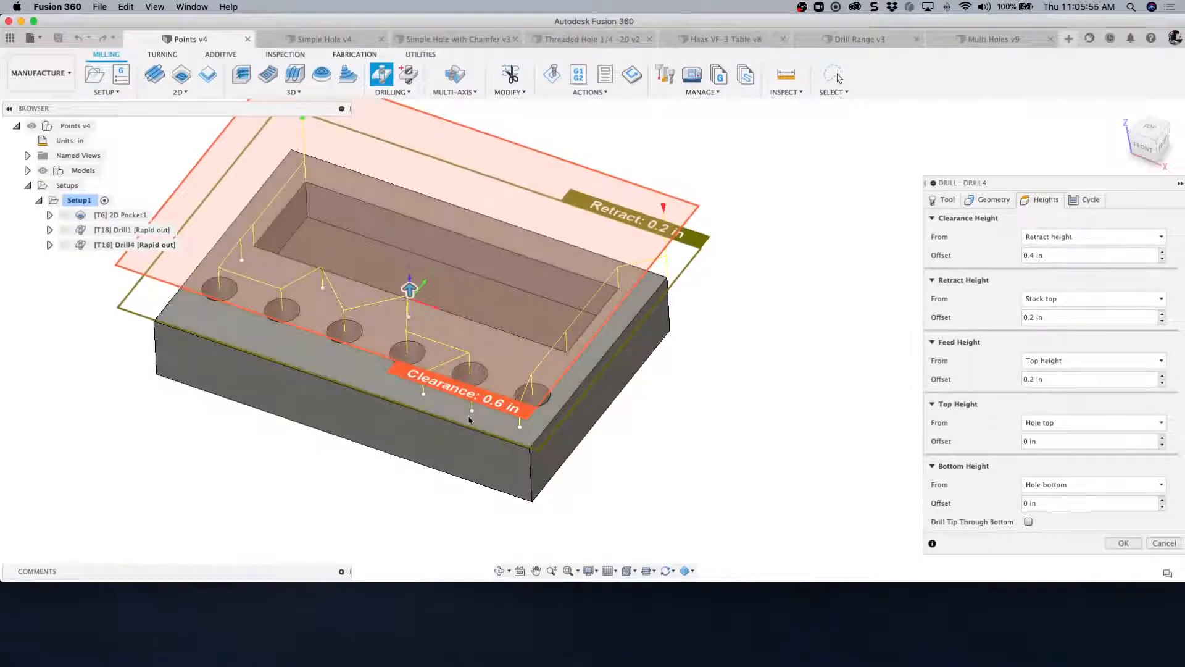
pyautogui.click(1161, 485)
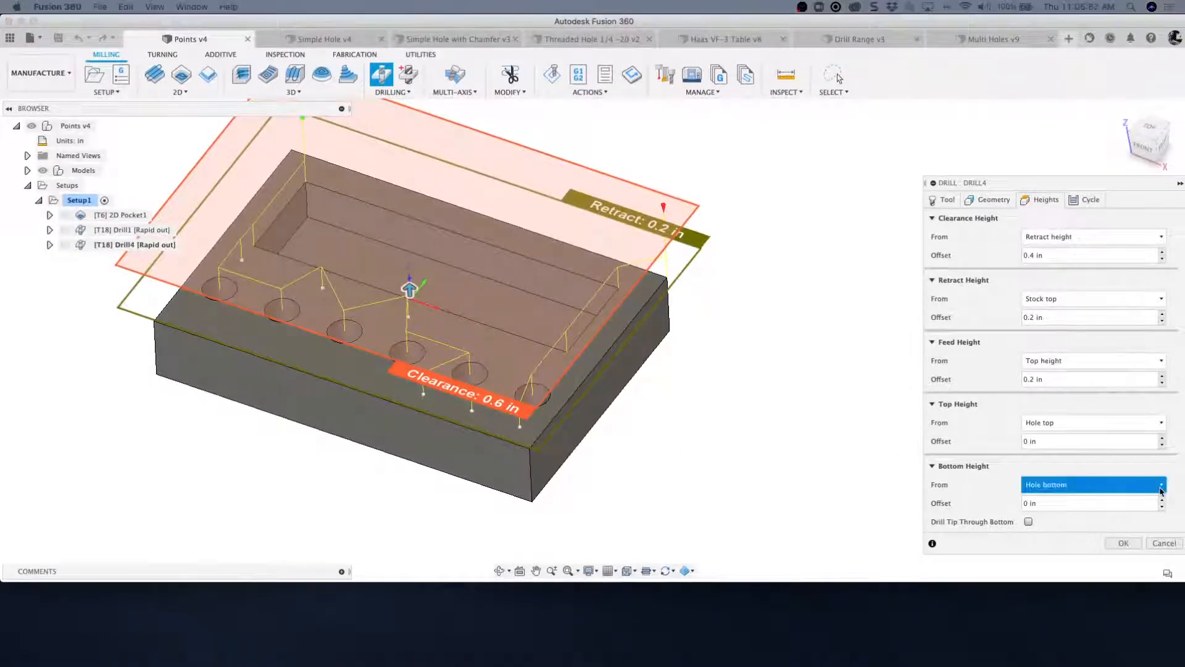
pyautogui.click(1161, 490)
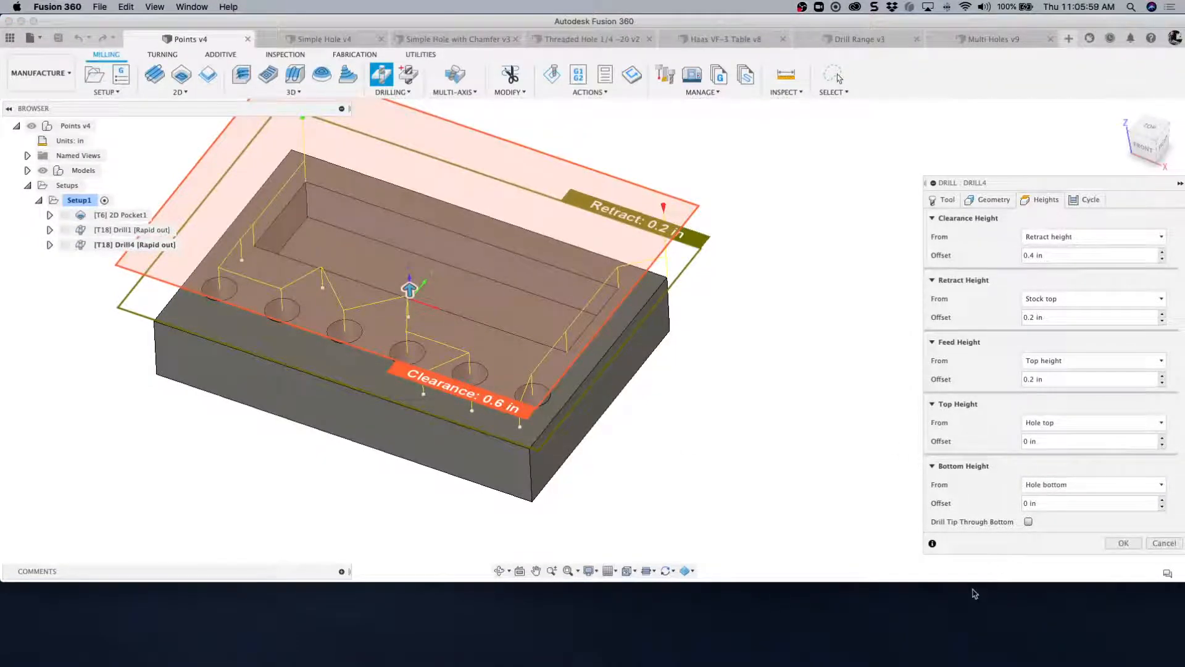
pyautogui.moveTo(971, 584); pyautogui.dragTo(966, 500)
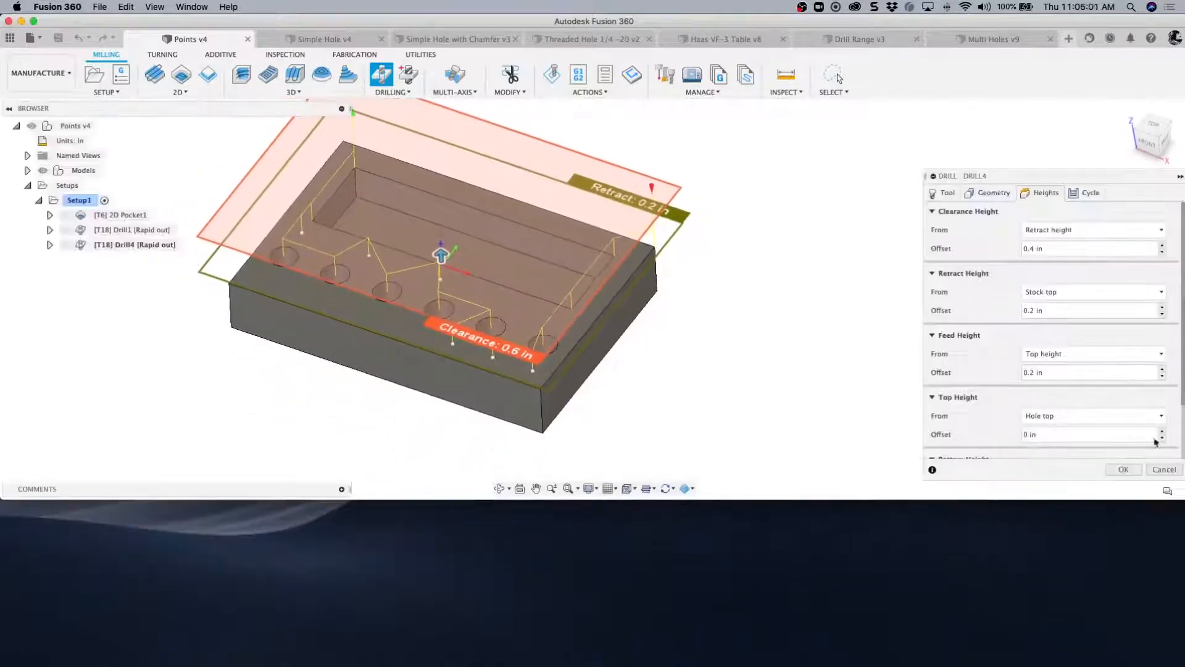
# - Set the bottom height to be measured from Selection and pick the pocket floor face as the reference
pyautogui.scroll(-2, 1146, 402)
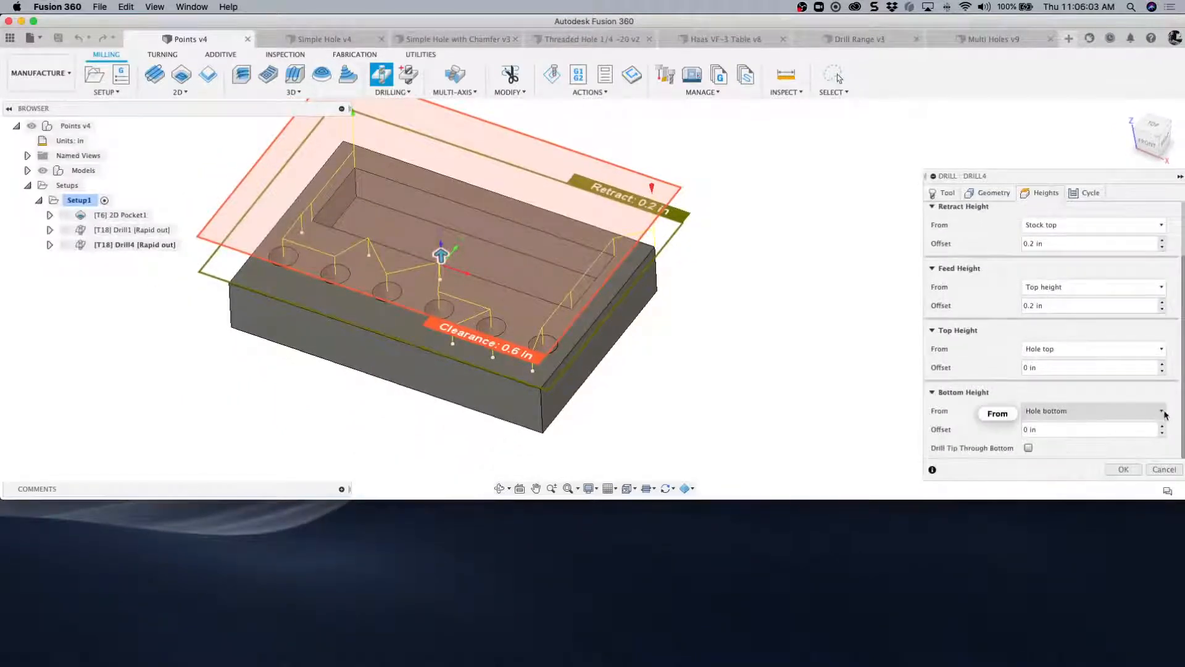
pyautogui.click(1155, 411)
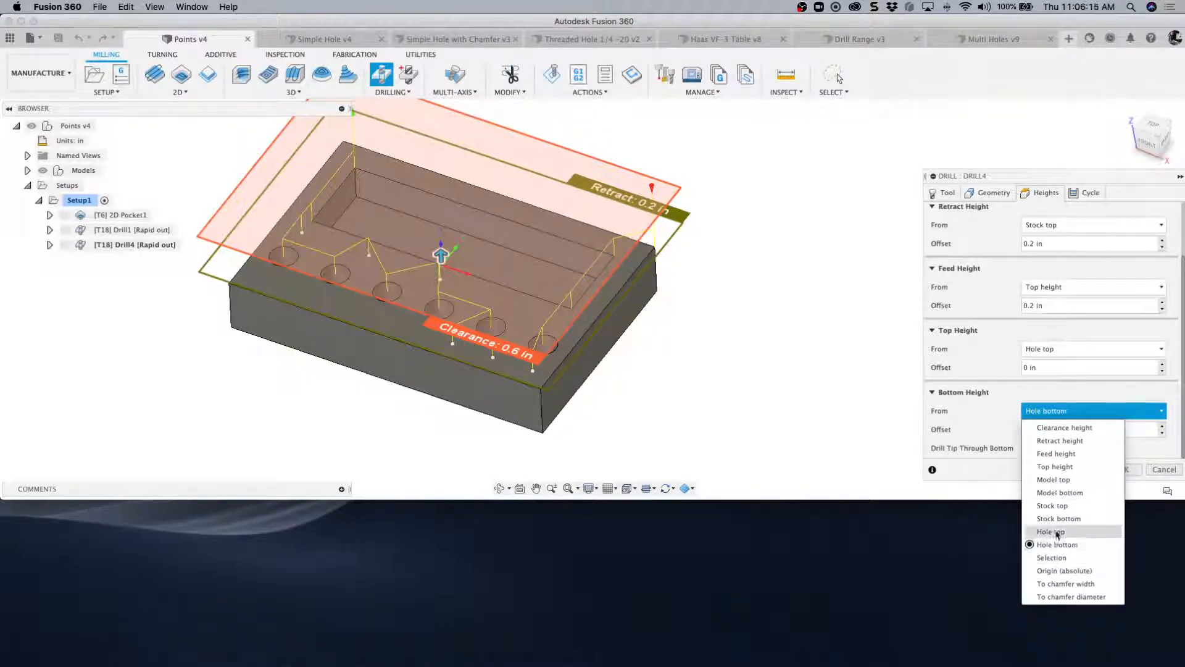
pyautogui.click(1056, 557)
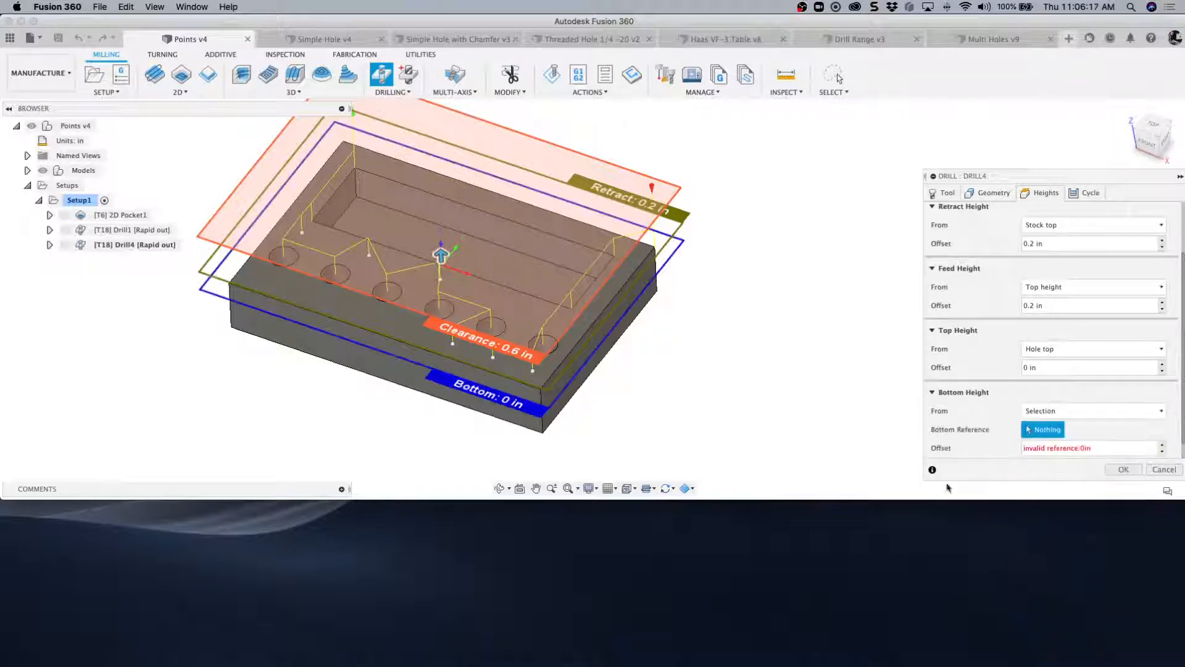
pyautogui.click(548, 281)
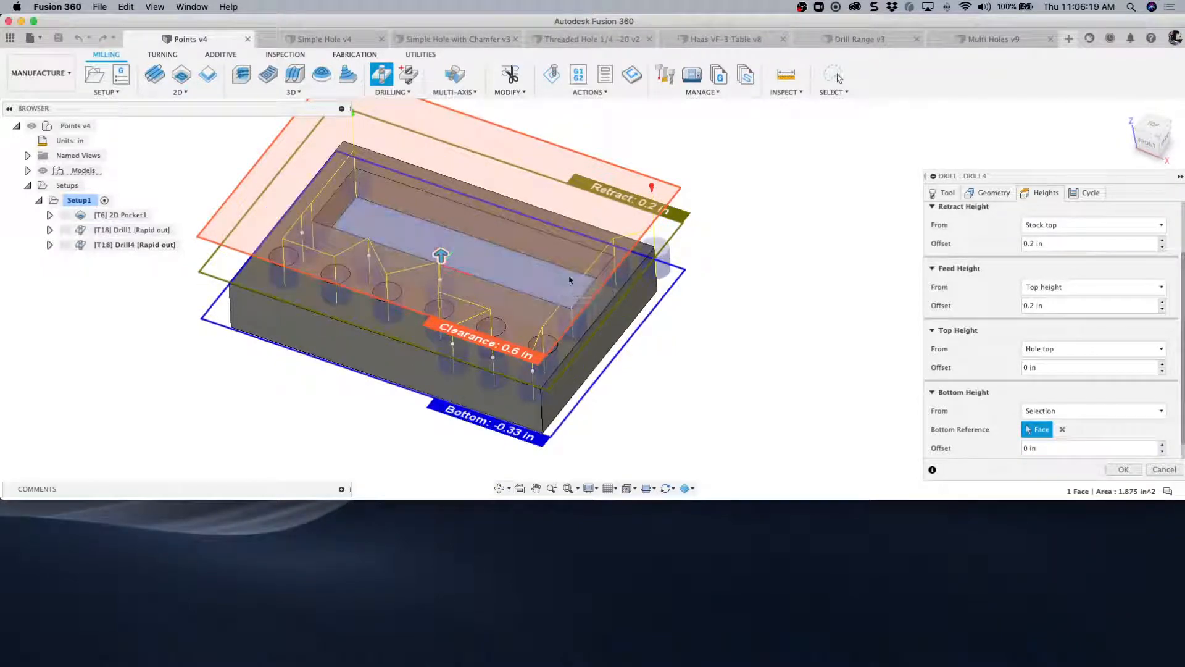
# - Examine from the front how deep the drilled holes reach relative to the pocket-floor bottom height
pyautogui.click(1168, 158)
pyautogui.moveTo(1169, 158); pyautogui.dragTo(1150, 149)
pyautogui.click(1150, 147)
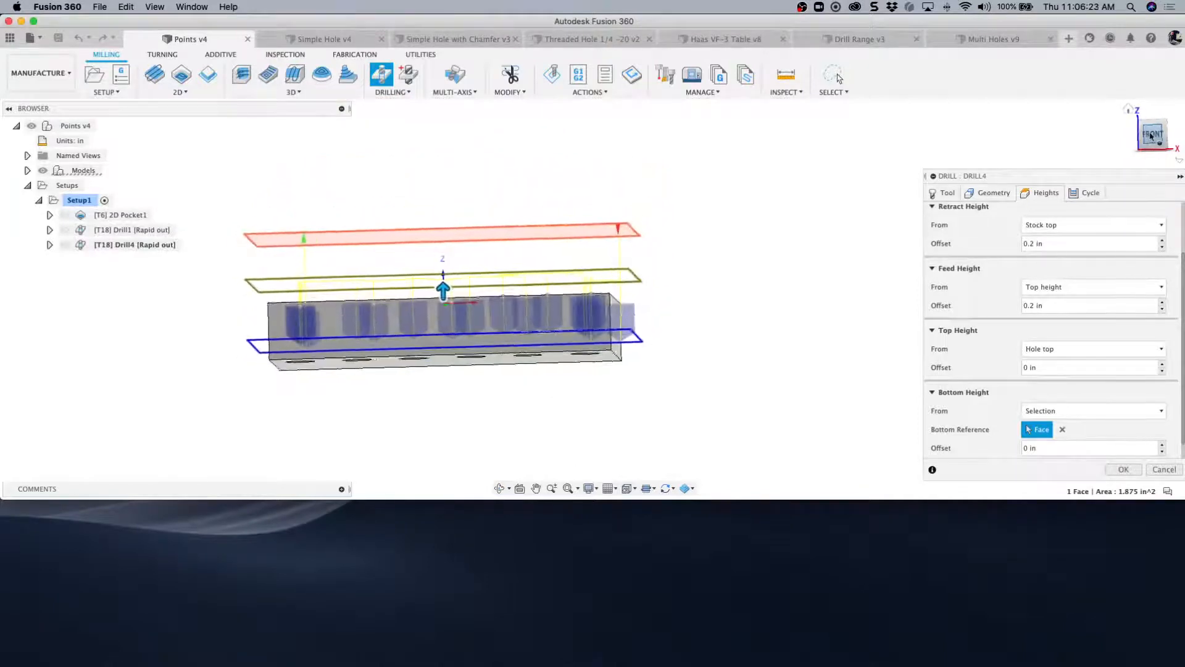
pyautogui.scroll(5, 293, 329)
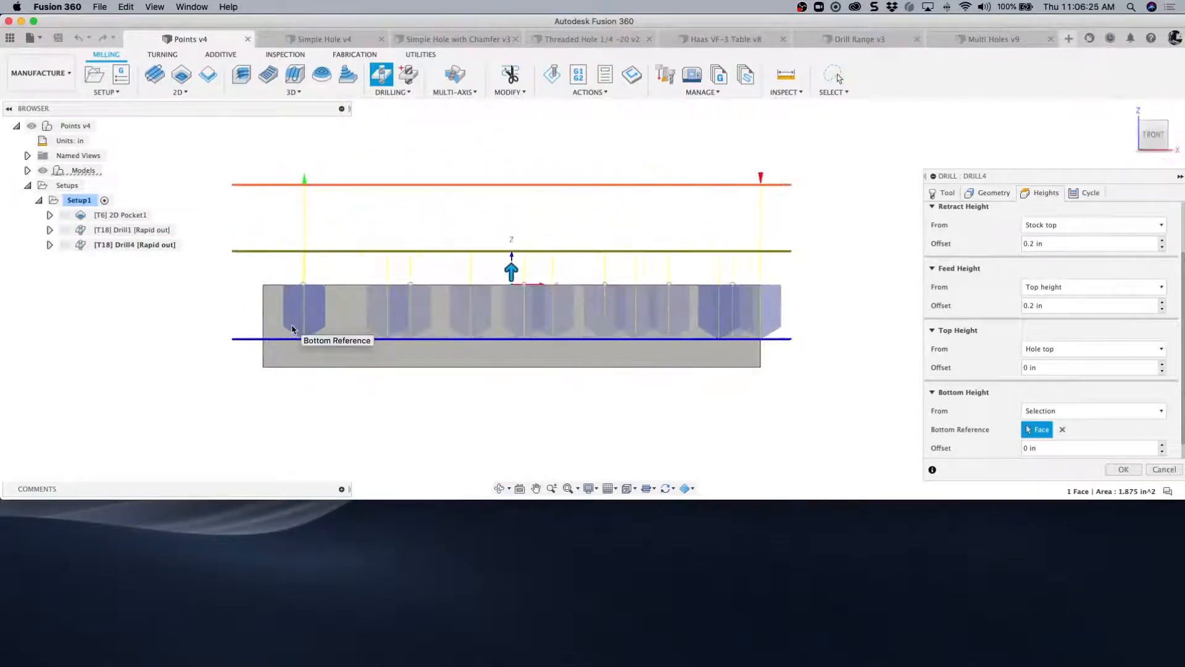
pyautogui.scroll(-3, 292, 329)
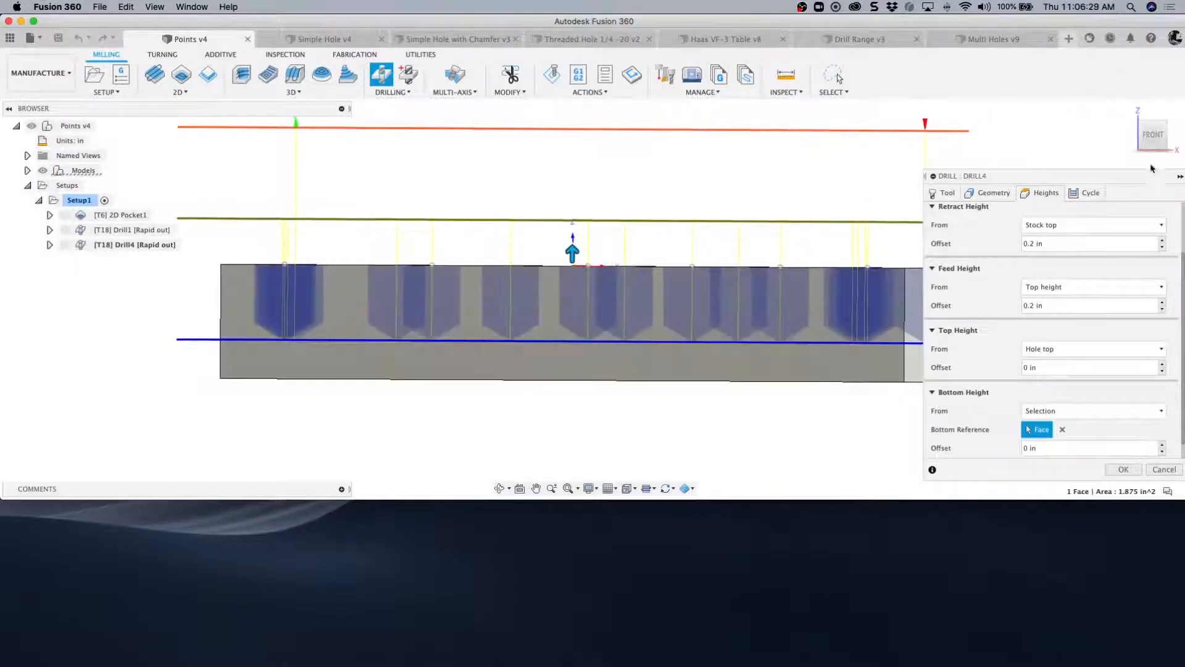
pyautogui.click(1153, 137)
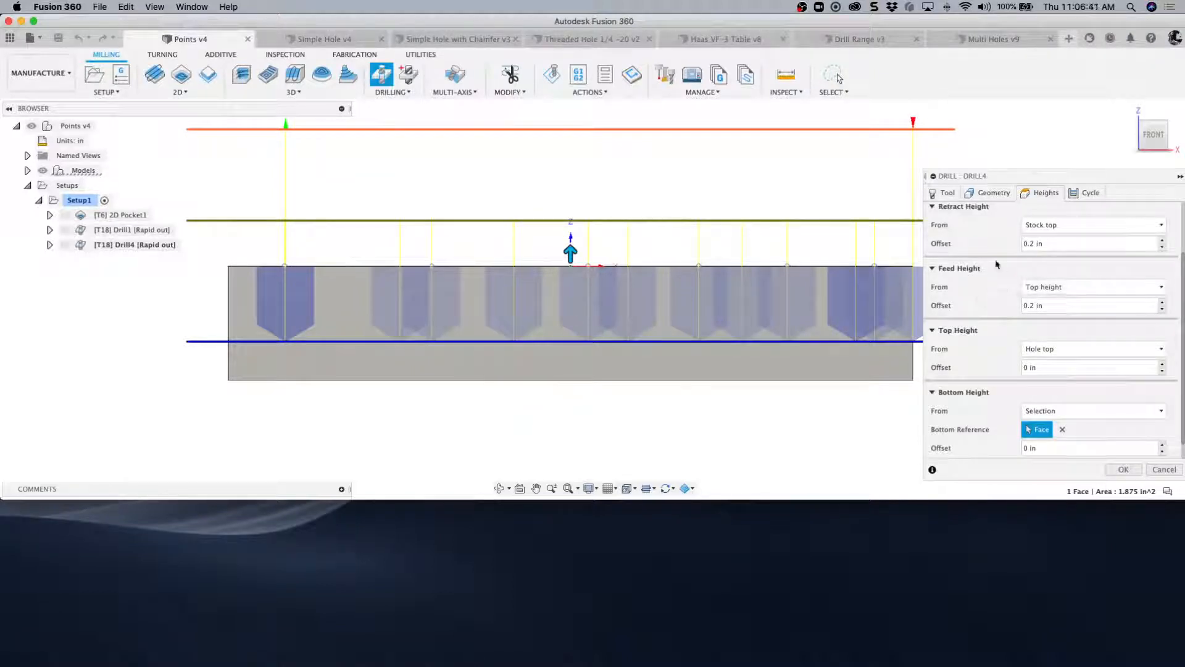
# - Enable Drill Tip Through Bottom for the bottom height, comparing the front-view hole depths with the option on and off
pyautogui.scroll(-1, 995, 264)
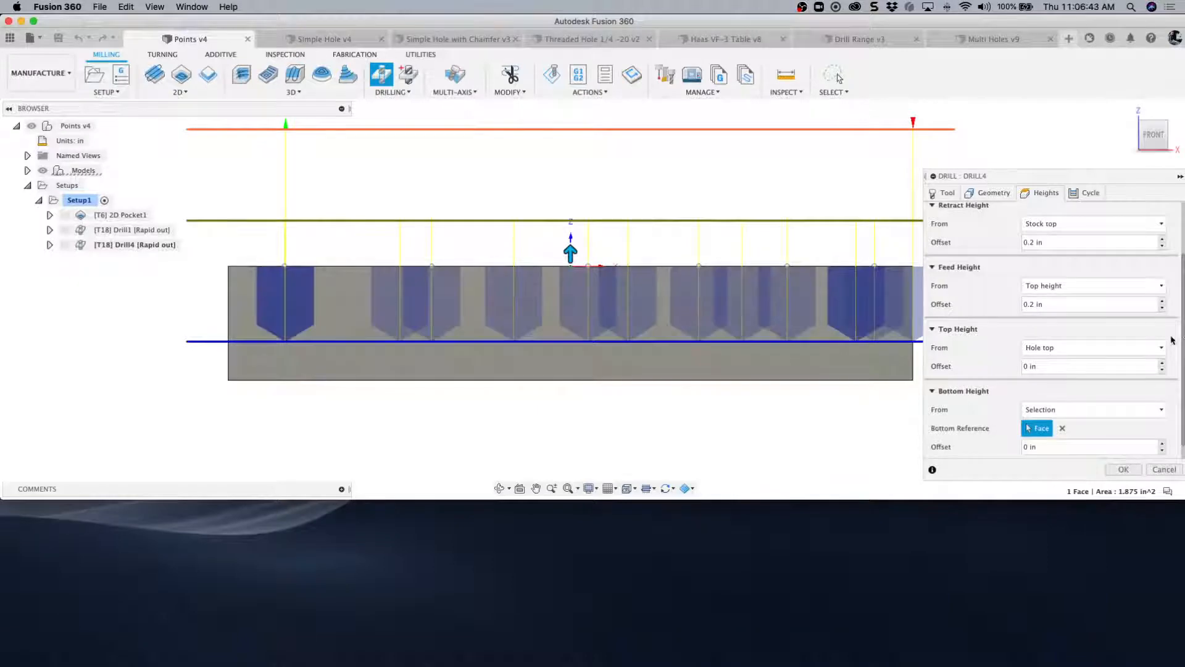
pyautogui.scroll(-3, 1049, 349)
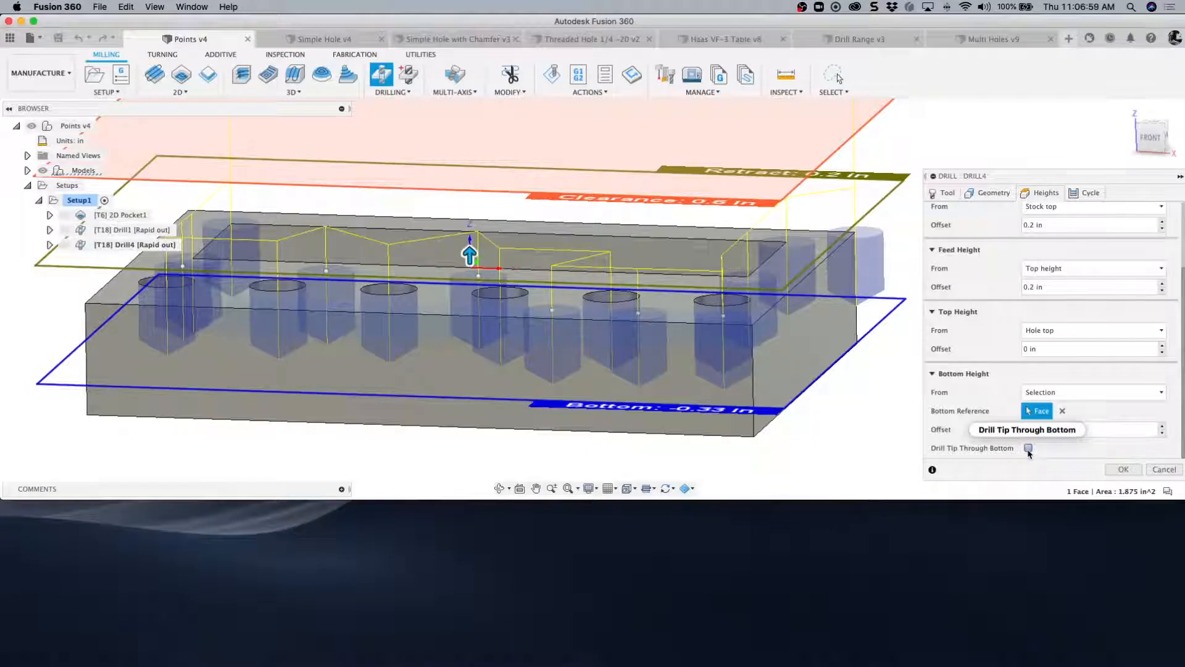
pyautogui.moveTo(1028, 452)
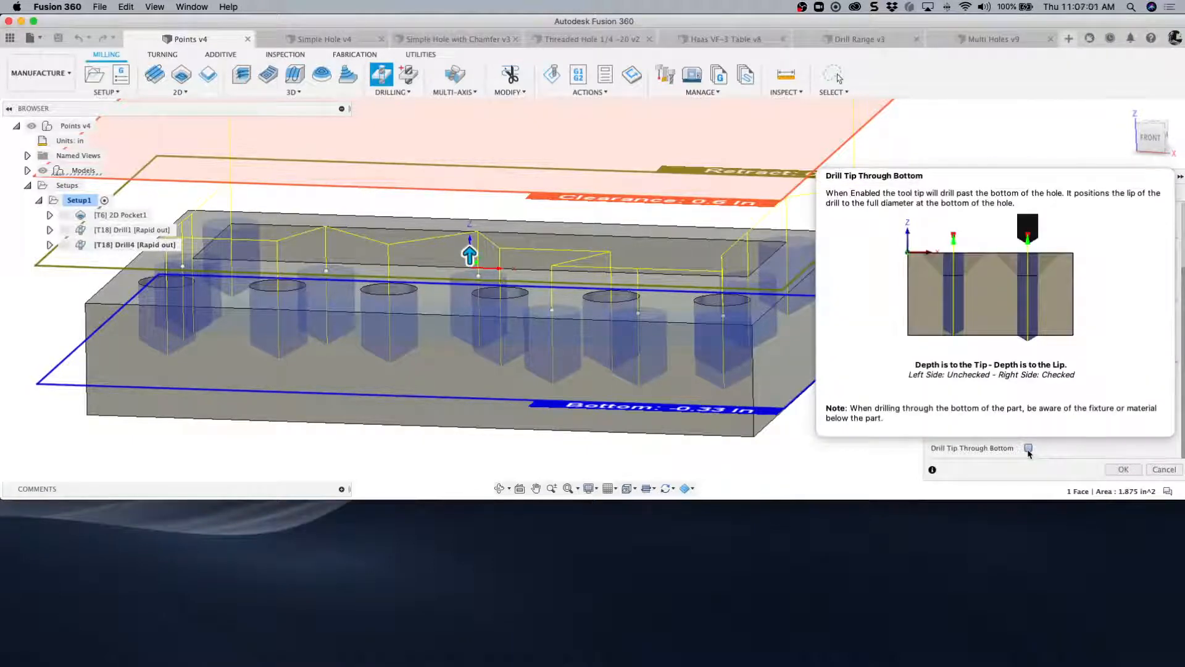
pyautogui.click(1028, 451)
pyautogui.click(1148, 139)
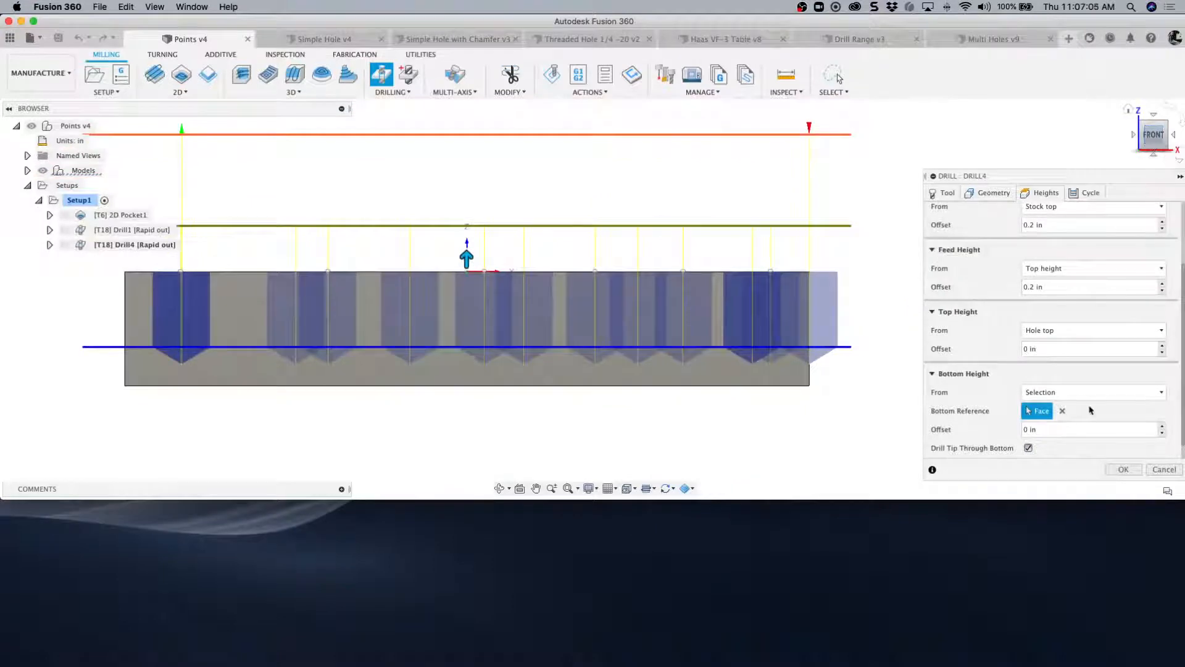
pyautogui.click(1028, 448)
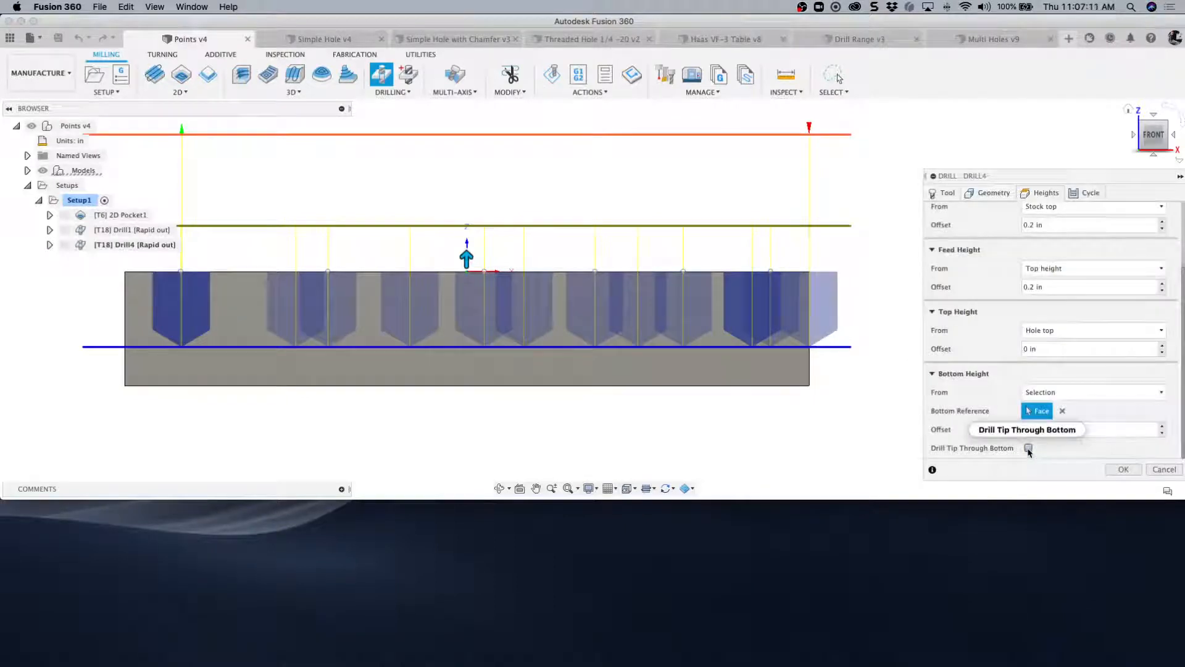
pyautogui.click(1028, 448)
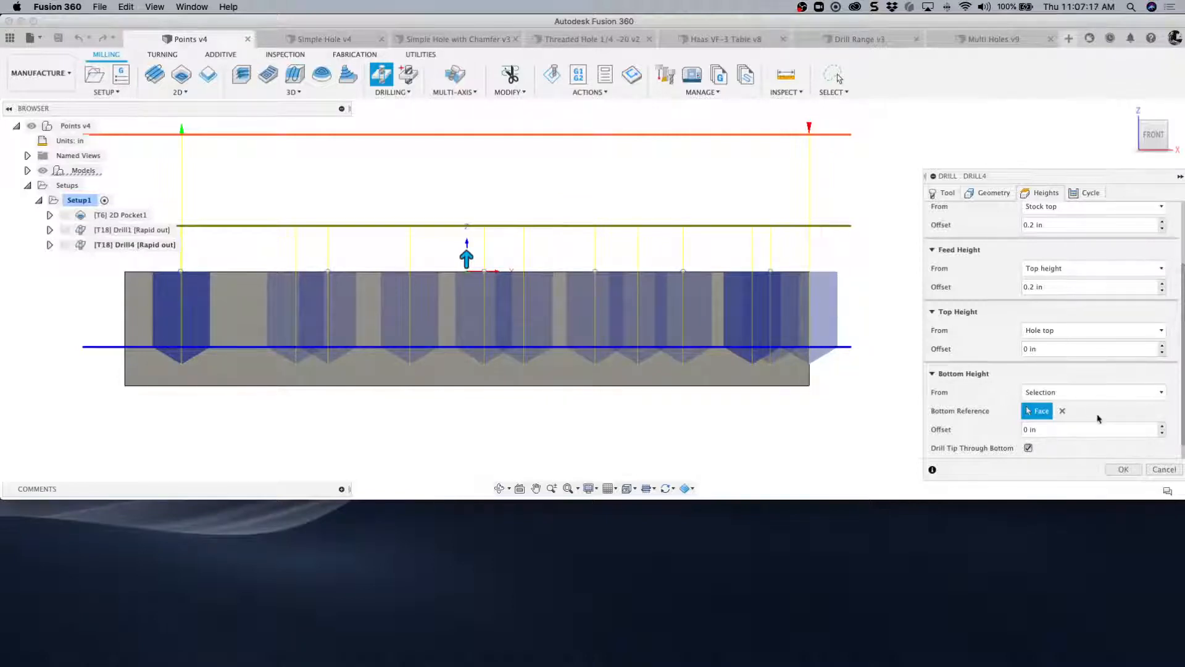
# - Try extending the holes past the bottom height with a Break-Through Depth, and clear the entered value
pyautogui.scroll(-1, 1098, 418)
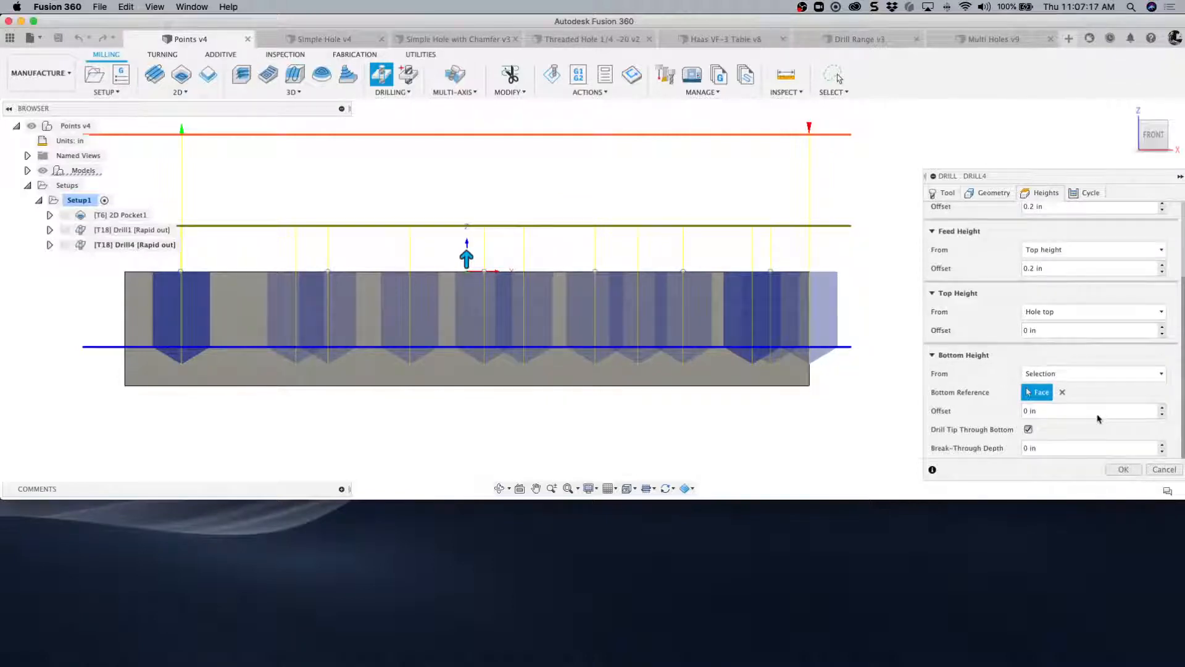
pyautogui.click(1019, 450)
pyautogui.write('1')
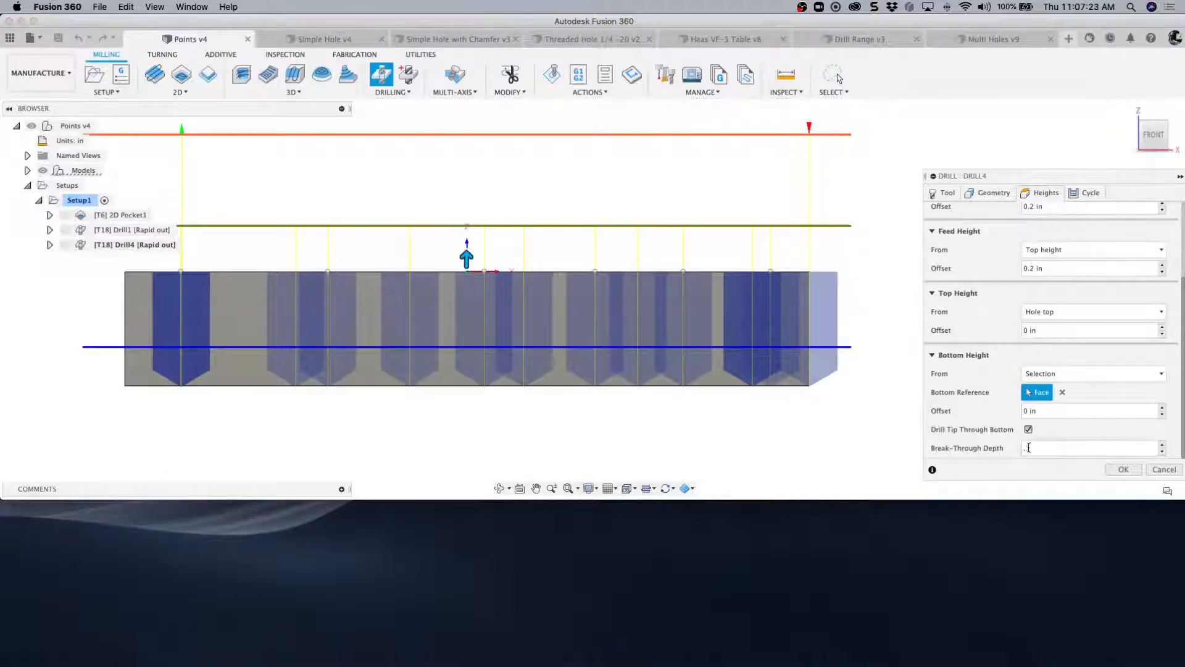
pyautogui.moveTo(1029, 448); pyautogui.dragTo(1021, 449)
pyautogui.click(1023, 410)
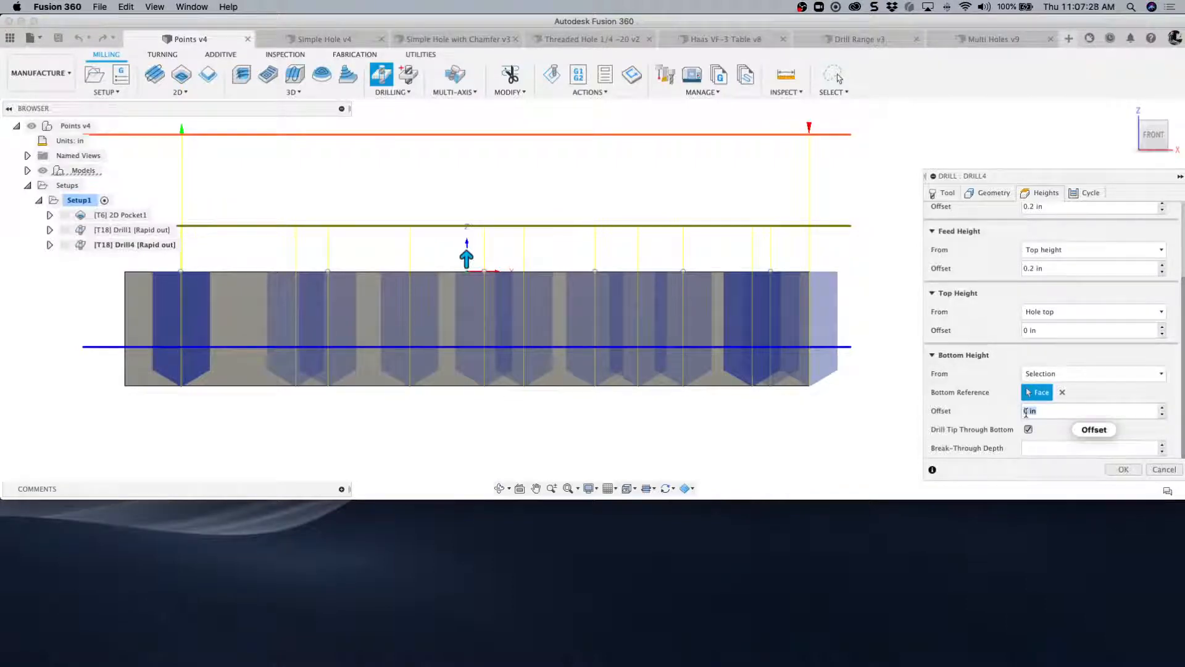
pyautogui.click(1042, 448)
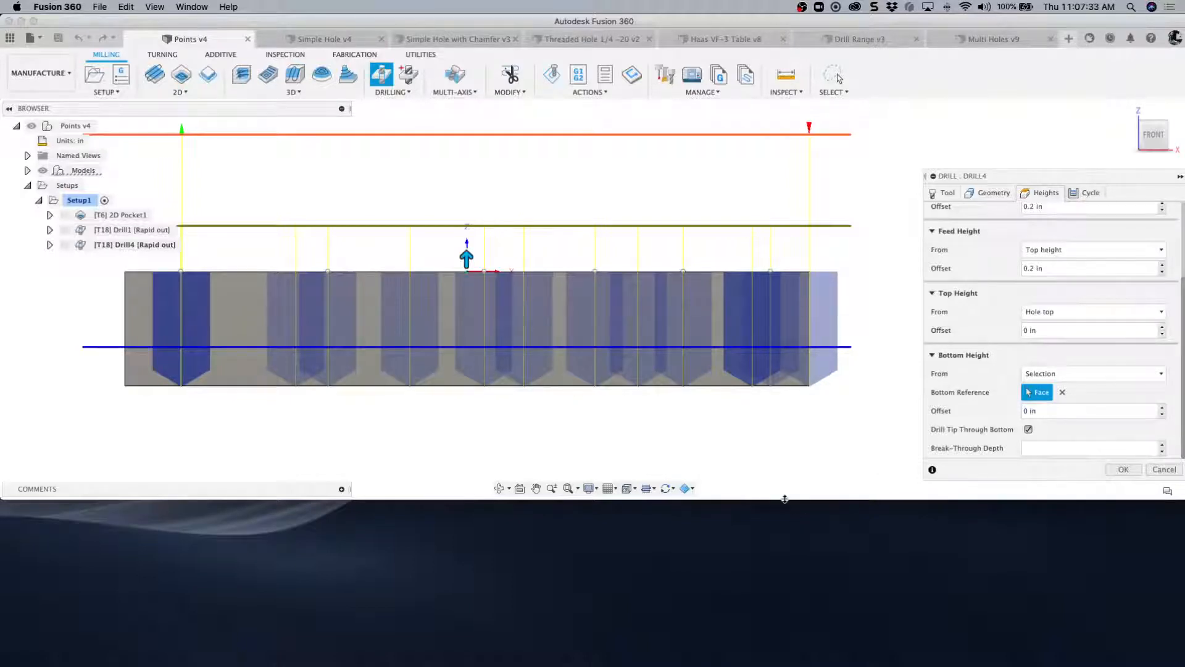
# - Enlarge the application window, try the Deep drilling - full retract cycle, and restore the cycle type to Drilling - rapid out
pyautogui.moveTo(783, 498); pyautogui.dragTo(783, 664)
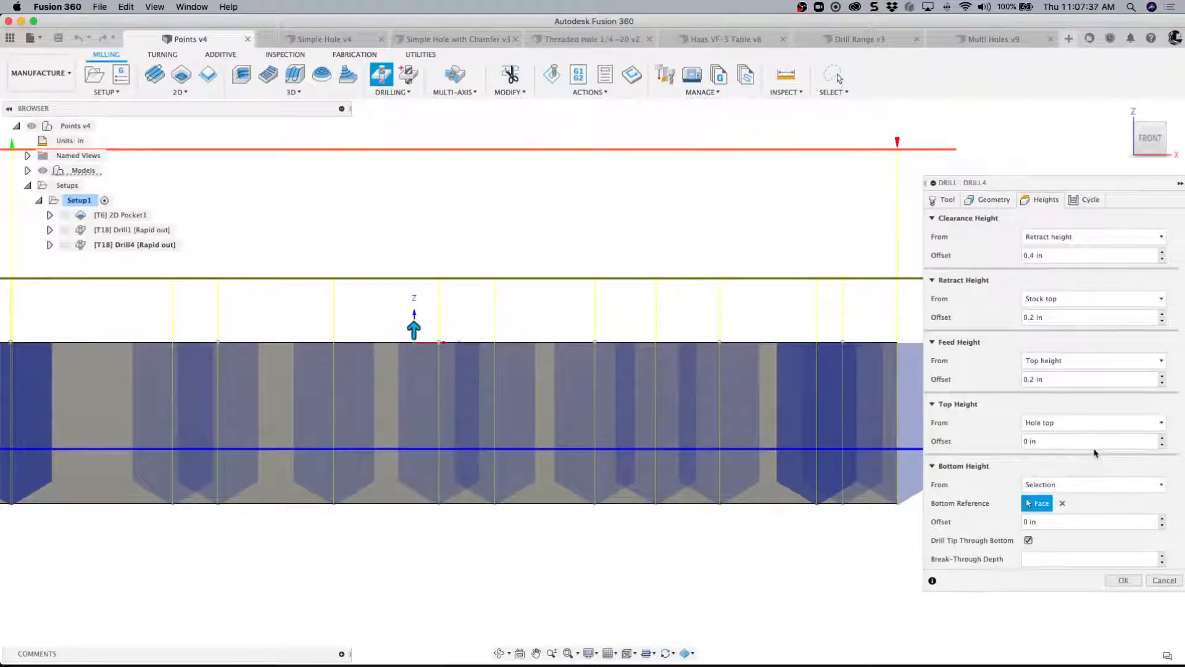
pyautogui.click(1088, 200)
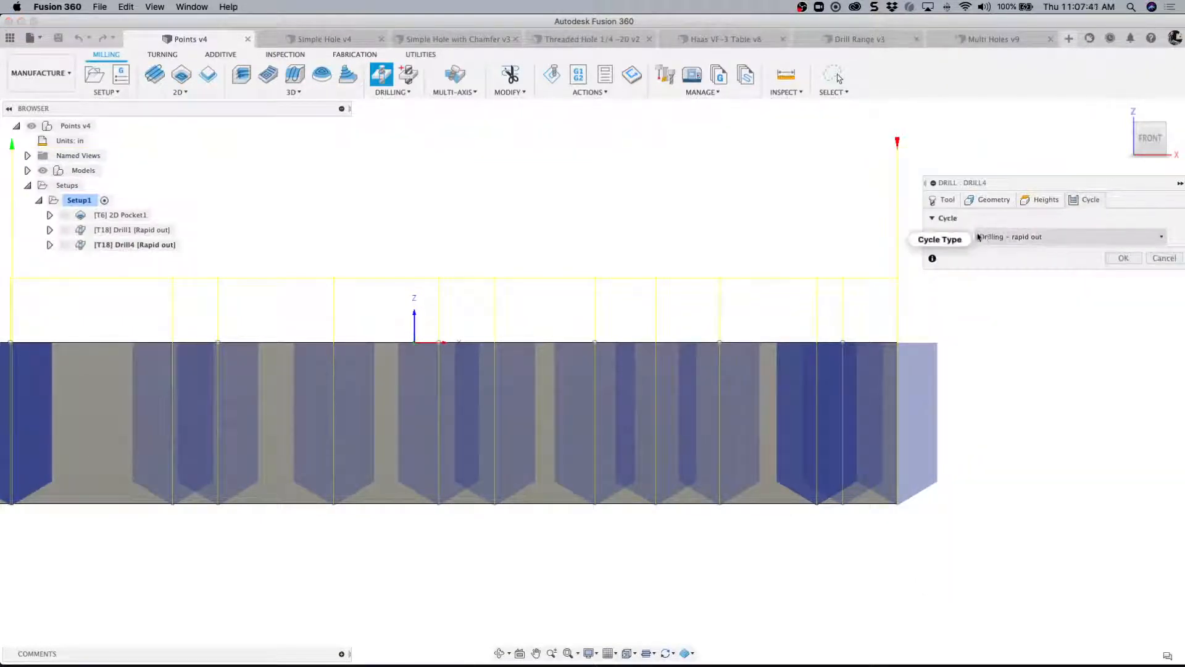
pyautogui.click(1157, 239)
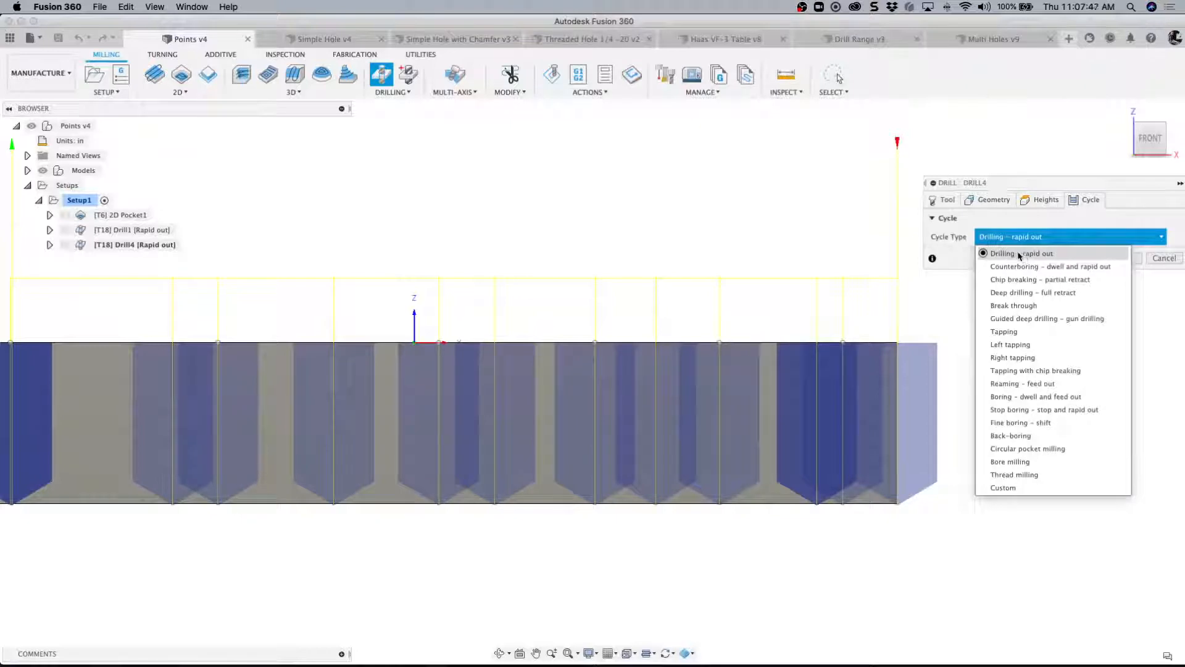
pyautogui.click(1031, 292)
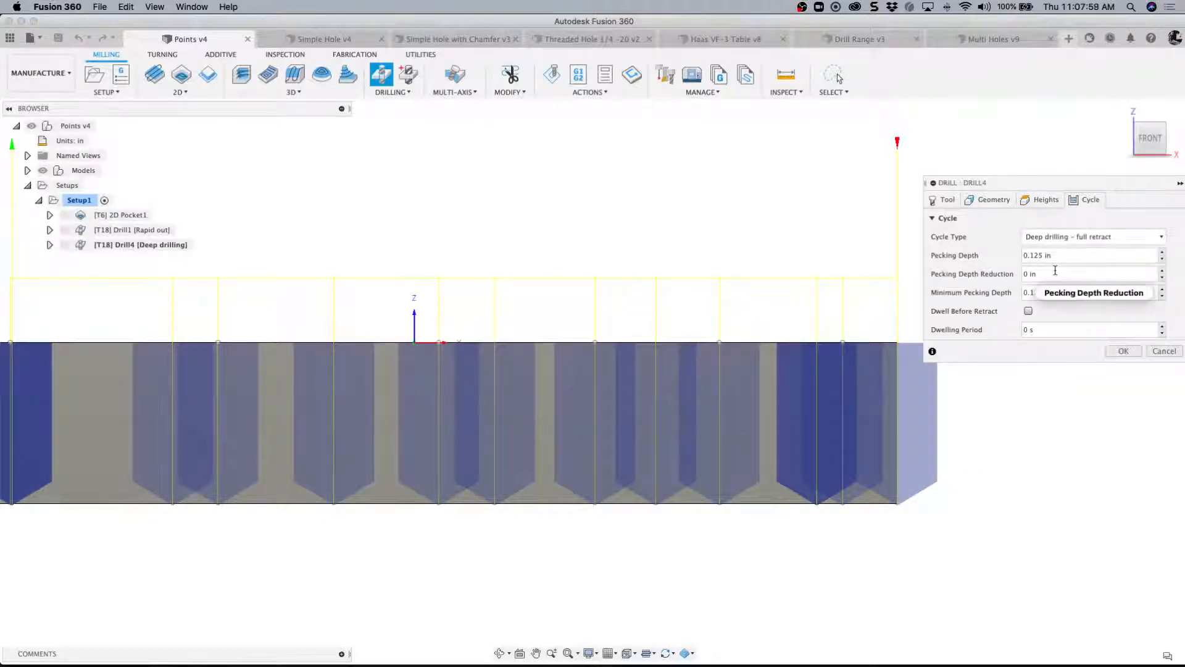
pyautogui.click(1058, 237)
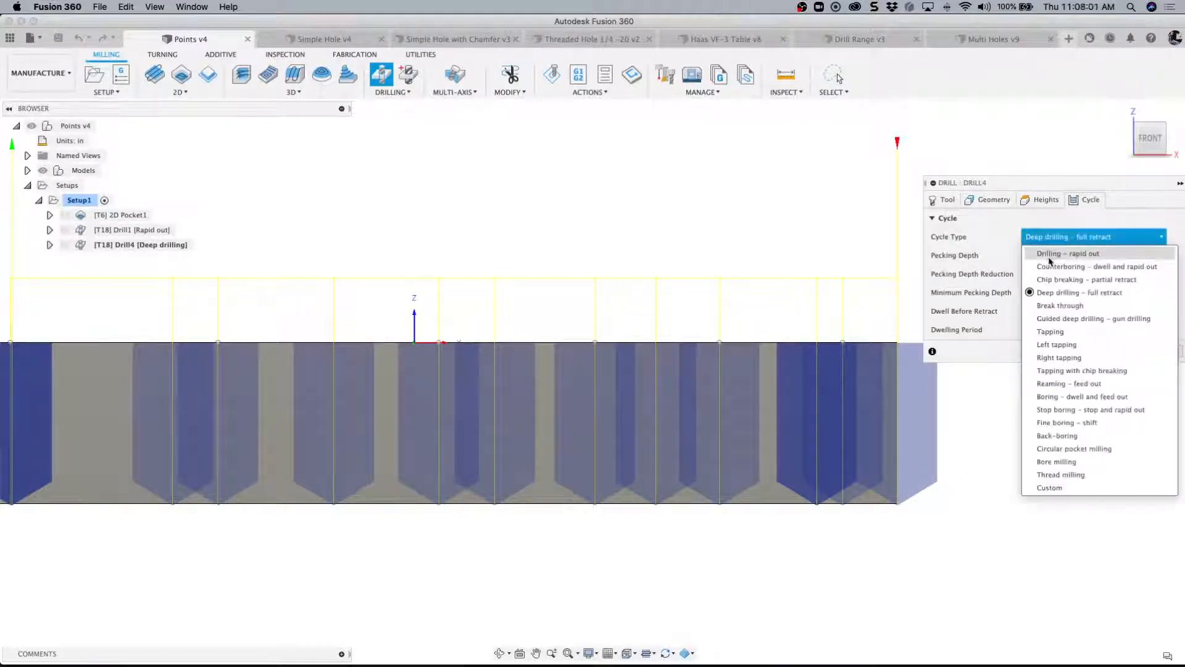
pyautogui.click(1056, 254)
# - Set the Break-Through Depth to 0 and complete the drill operation on the selected points
pyautogui.click(1123, 258)
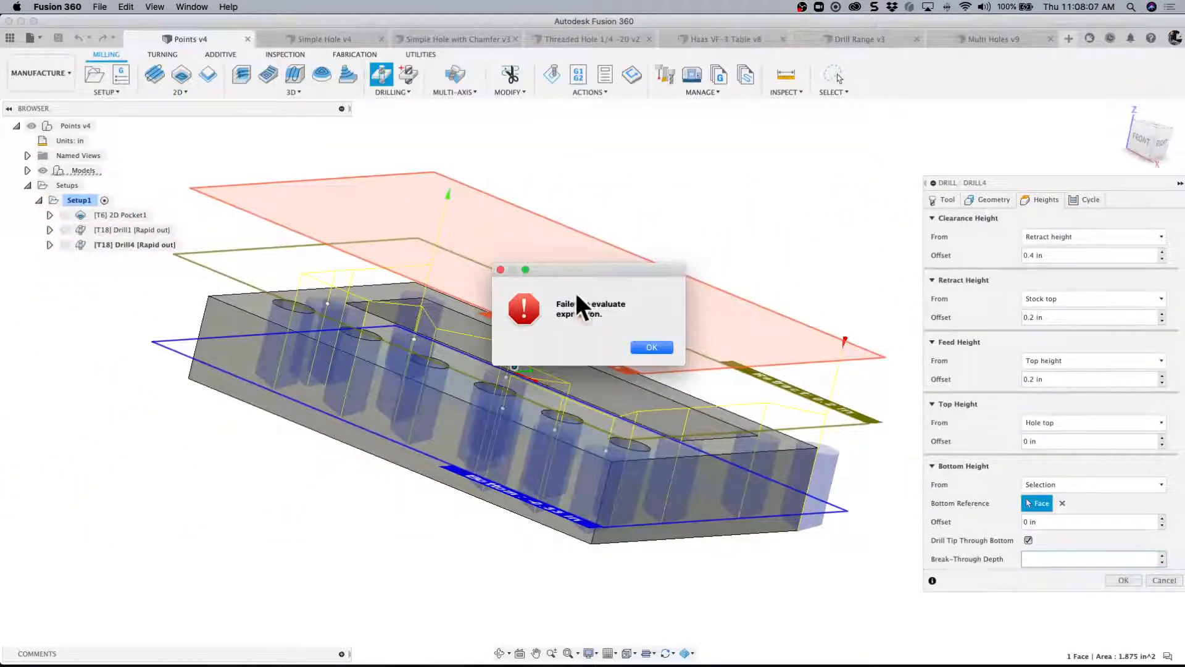
pyautogui.click(653, 349)
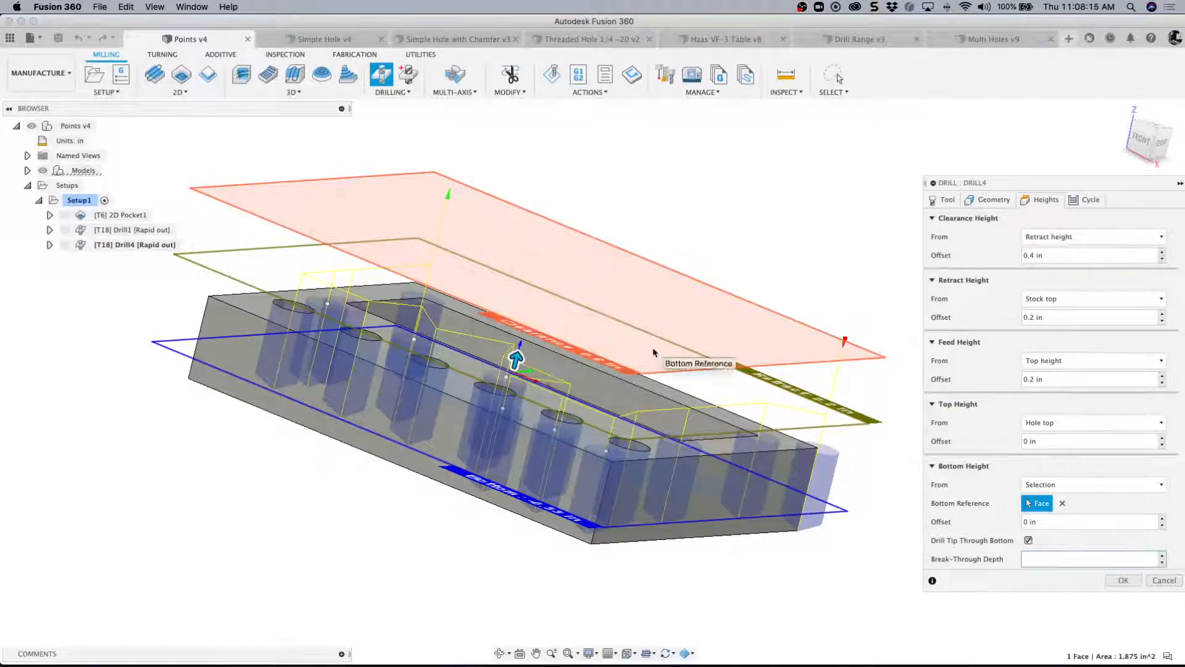
pyautogui.click(1046, 558)
pyautogui.write('0')
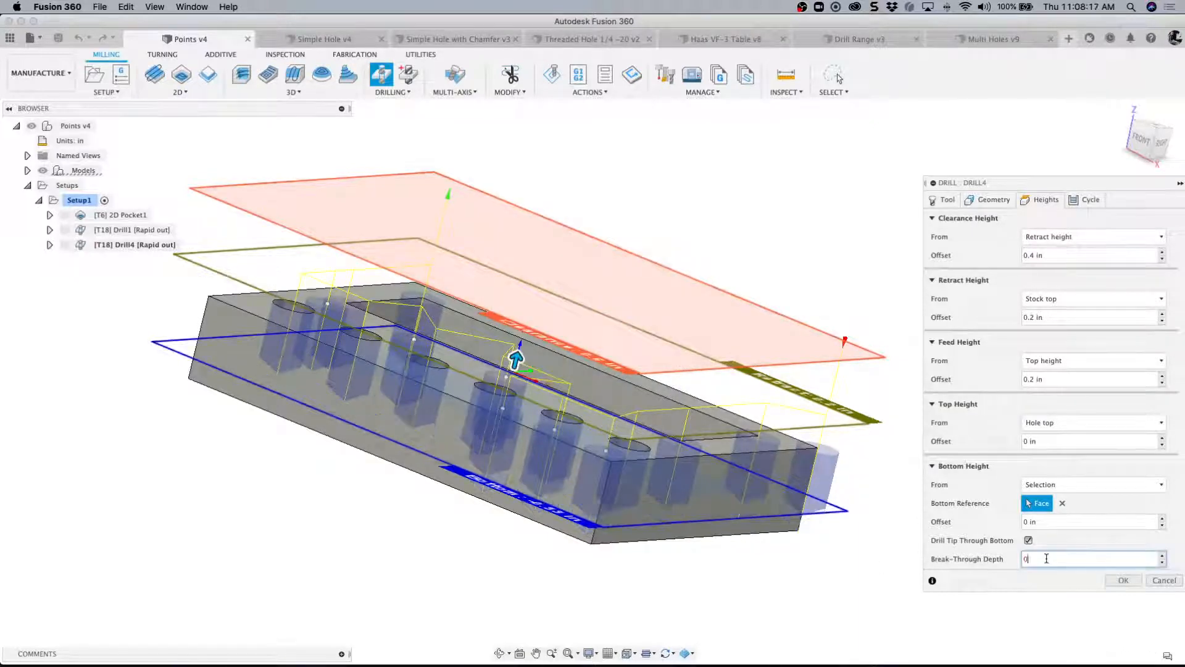
pyautogui.click(1123, 580)
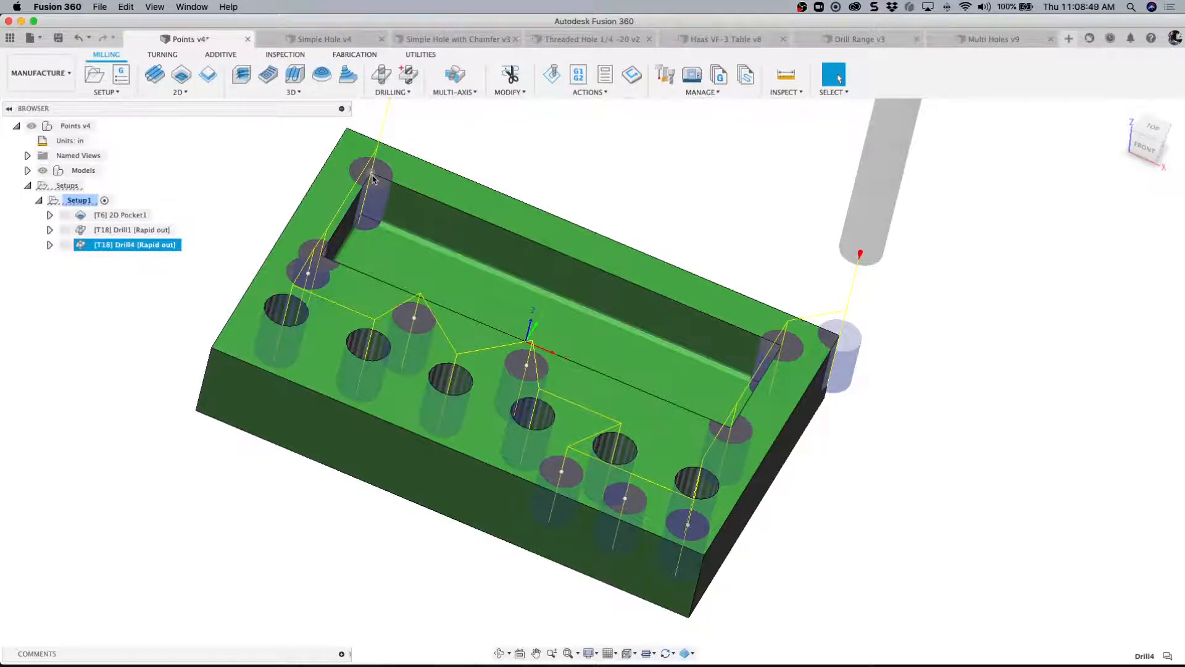
pyautogui.keyDown('shift'); pyautogui.moveTo(372, 179); pyautogui.dragTo(377, 173, button='middle'); pyautogui.keyUp('shift')
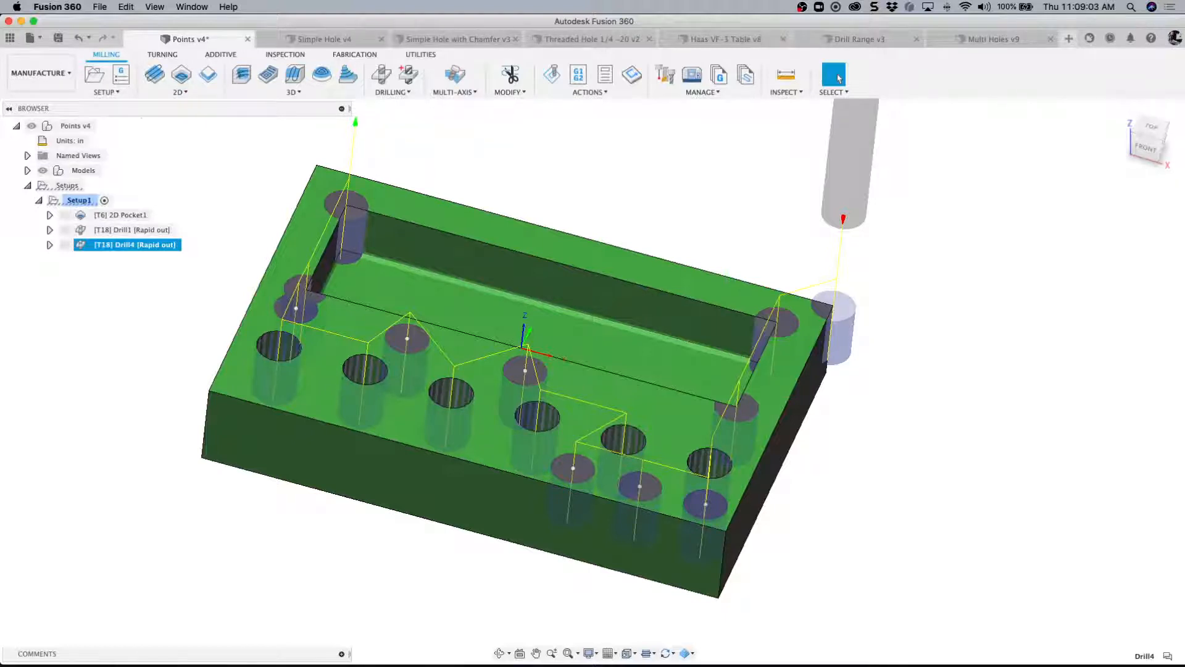
# - Switch to the Simple Hole document and examine the toolpaths of its four existing drill operations on the vertical and angled holes
pyautogui.click(315, 39)
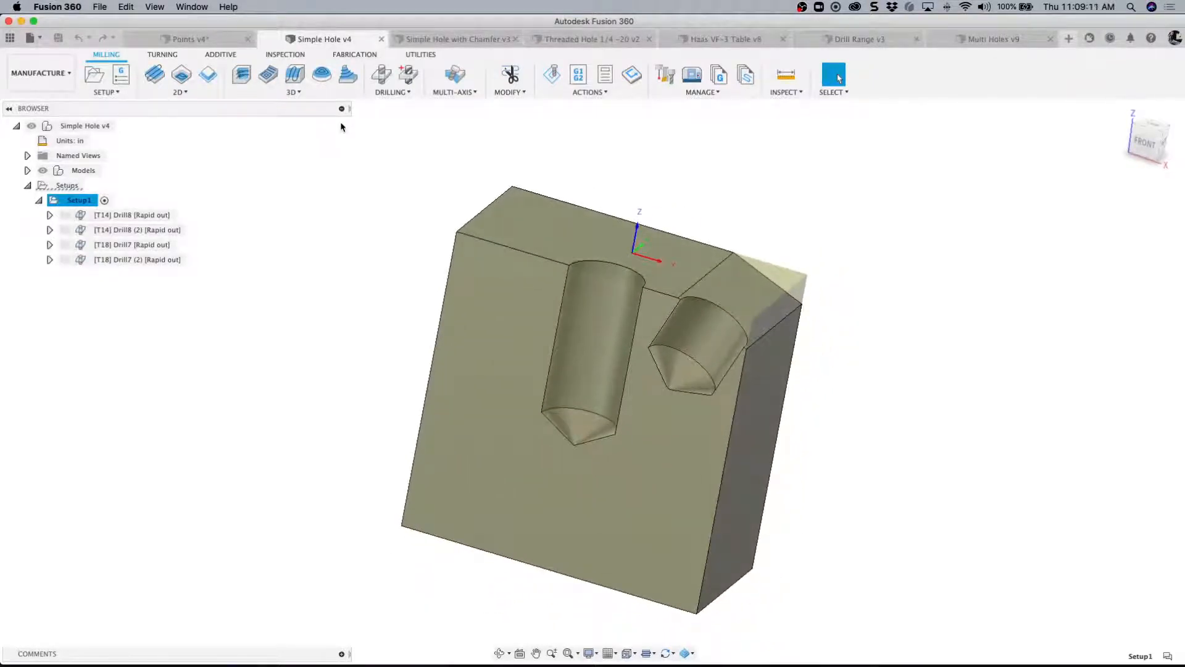
pyautogui.keyDown('shift'); pyautogui.moveTo(757, 282); pyautogui.dragTo(617, 354, button='middle'); pyautogui.keyUp('shift')
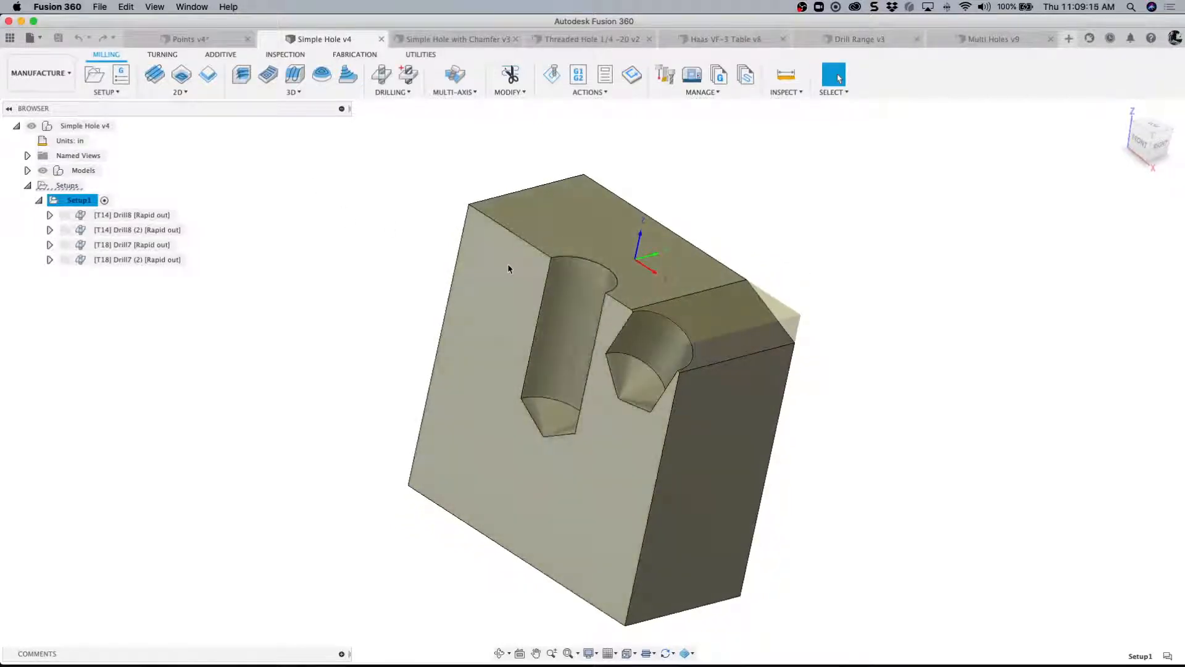
pyautogui.keyDown('shift'); pyautogui.moveTo(555, 287); pyautogui.dragTo(608, 271, button='middle'); pyautogui.keyUp('shift')
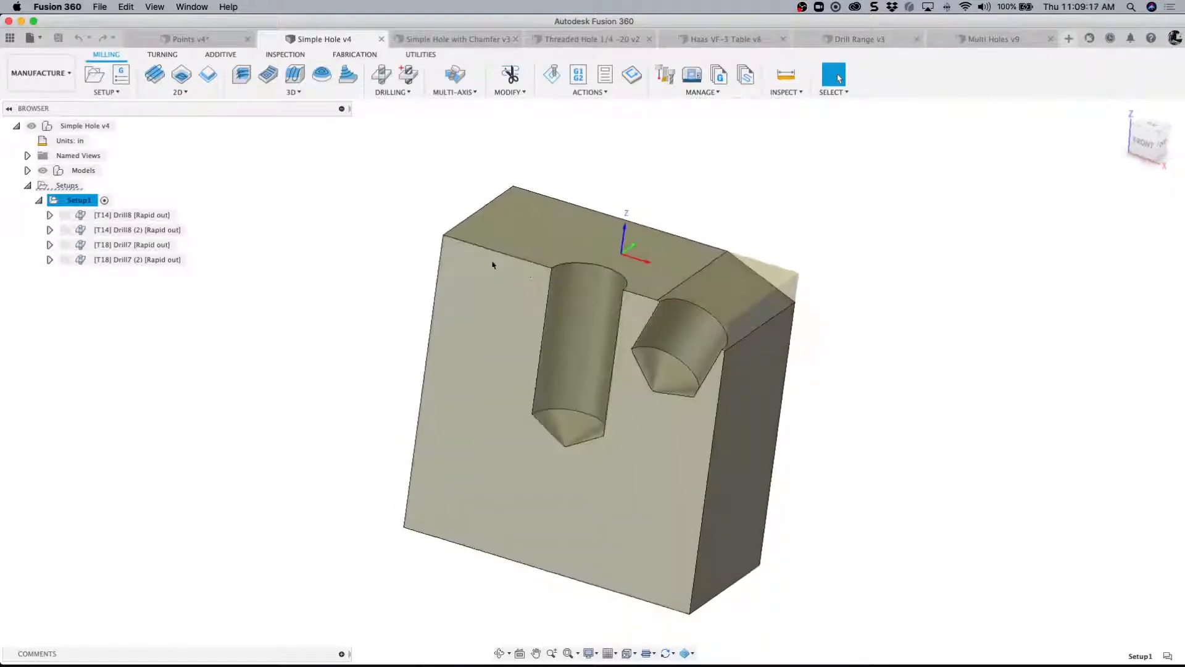
pyautogui.click(155, 216)
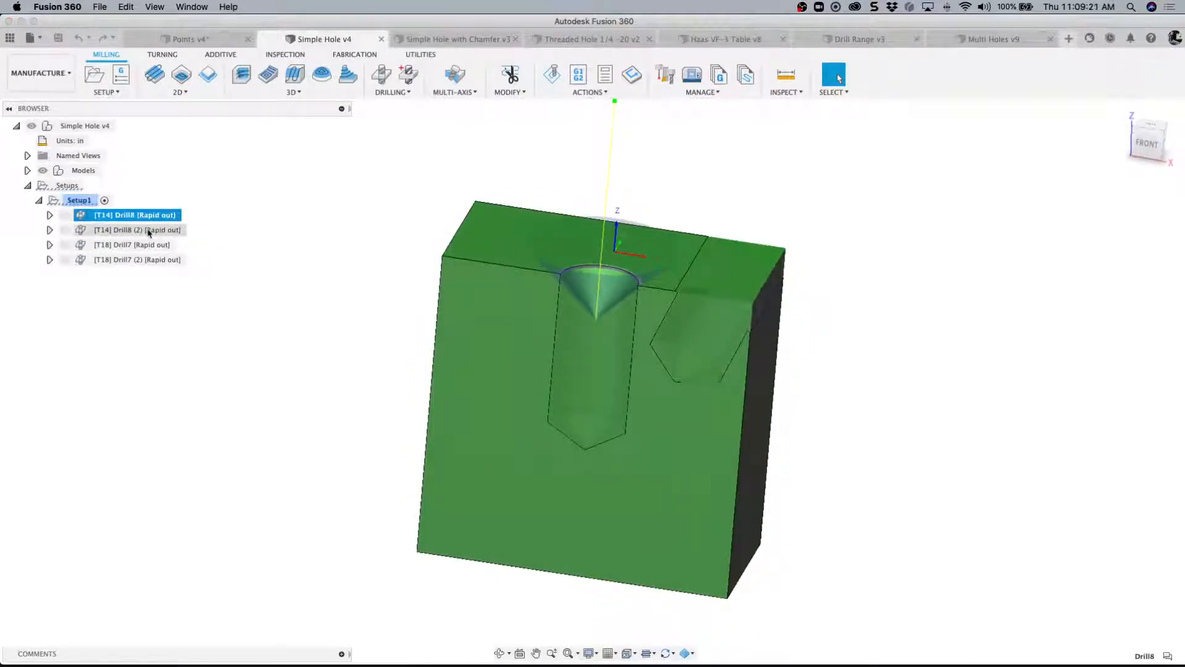
pyautogui.click(148, 230)
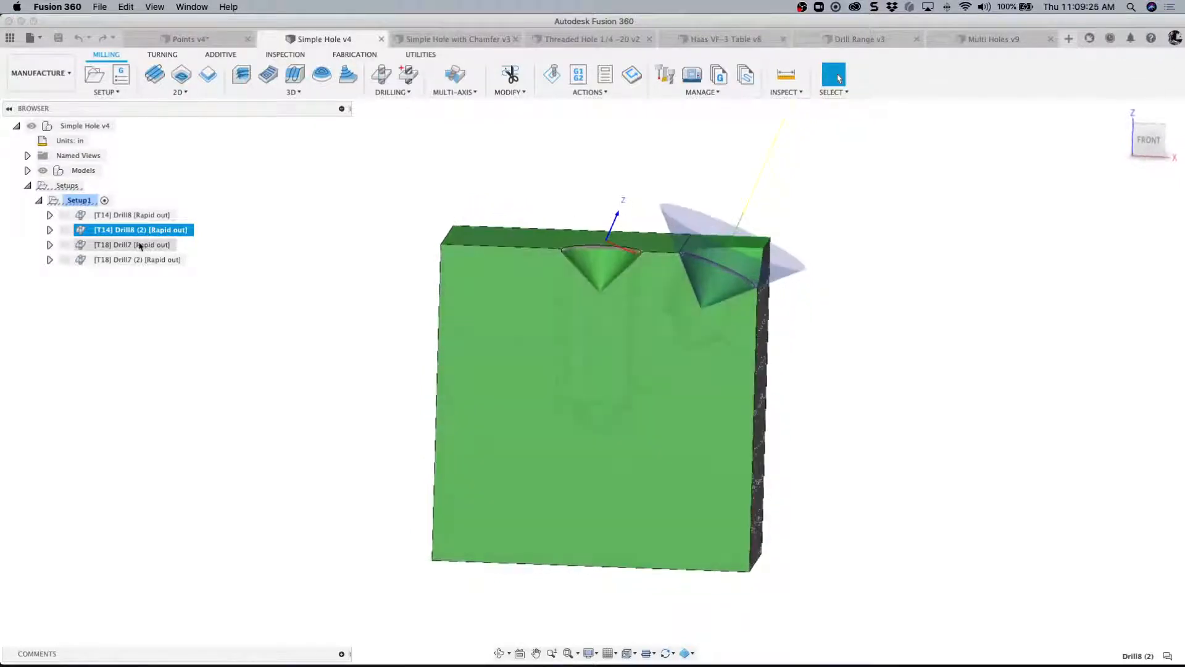
pyautogui.click(141, 246)
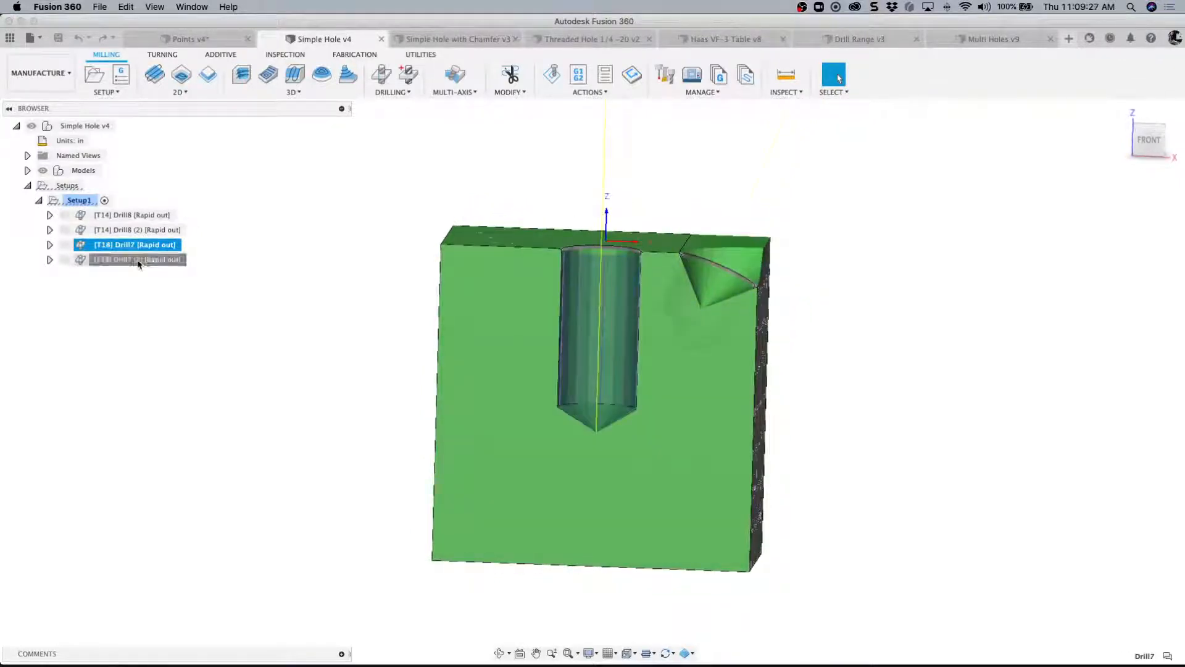
pyautogui.click(137, 260)
pyautogui.click(101, 216)
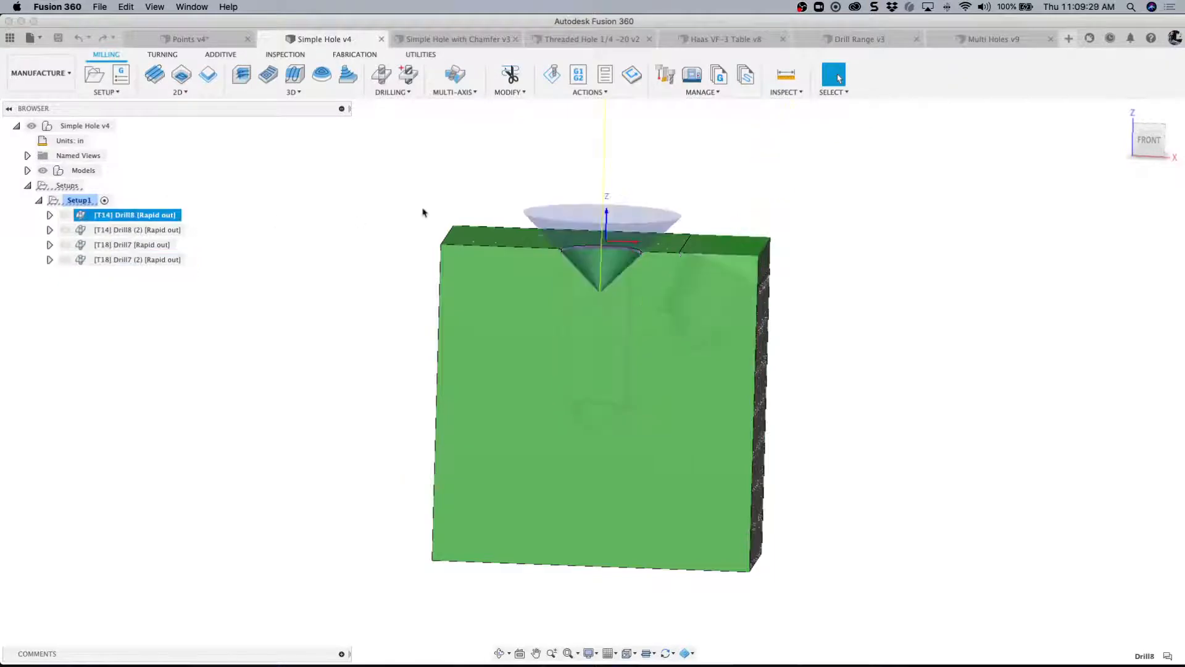
pyautogui.click(424, 183)
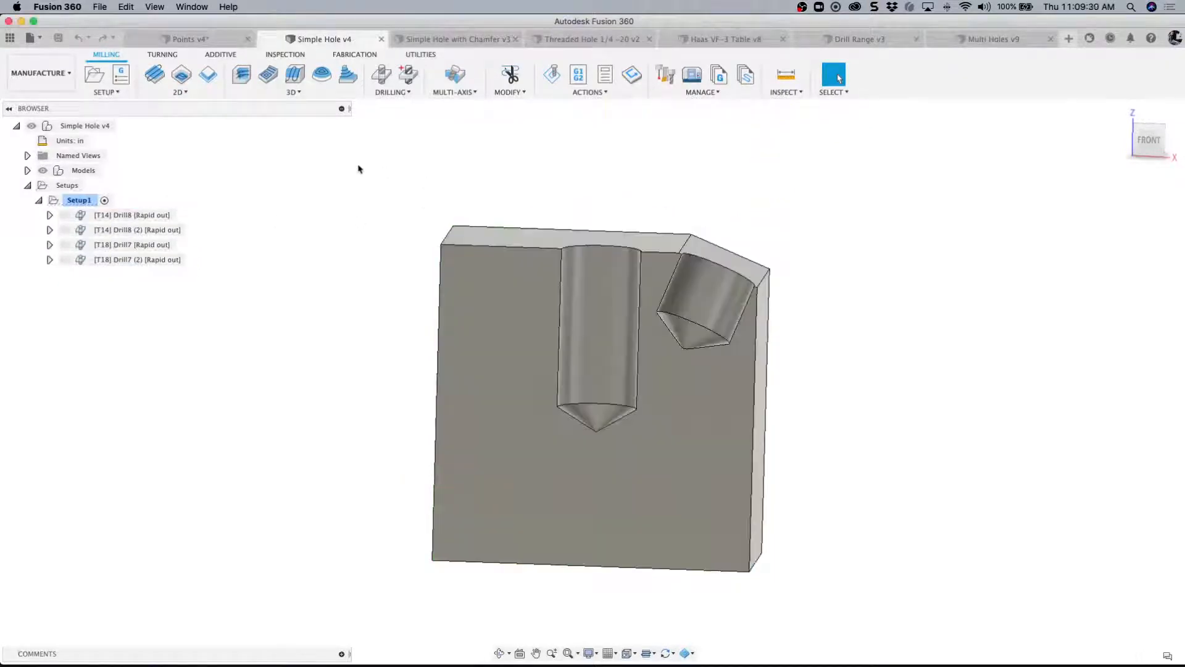
# - Start a new Drill operation in the Simple Hole setup and select the vertical hole's cylindrical face as the hole face
pyautogui.click(382, 77)
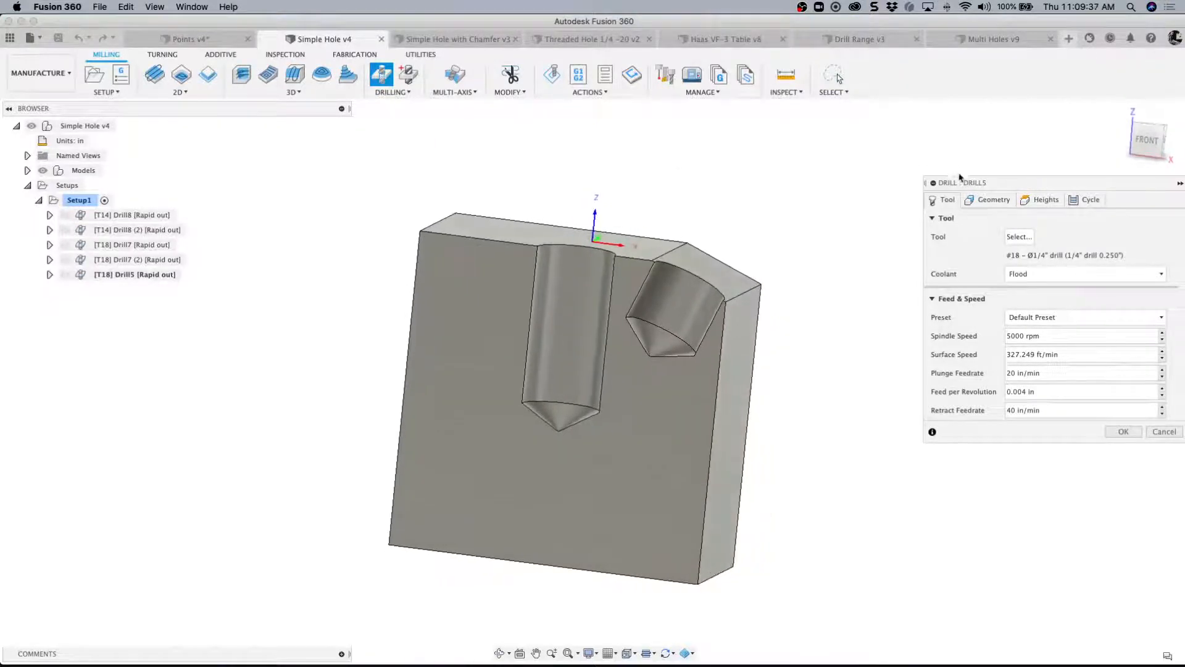
pyautogui.click(990, 203)
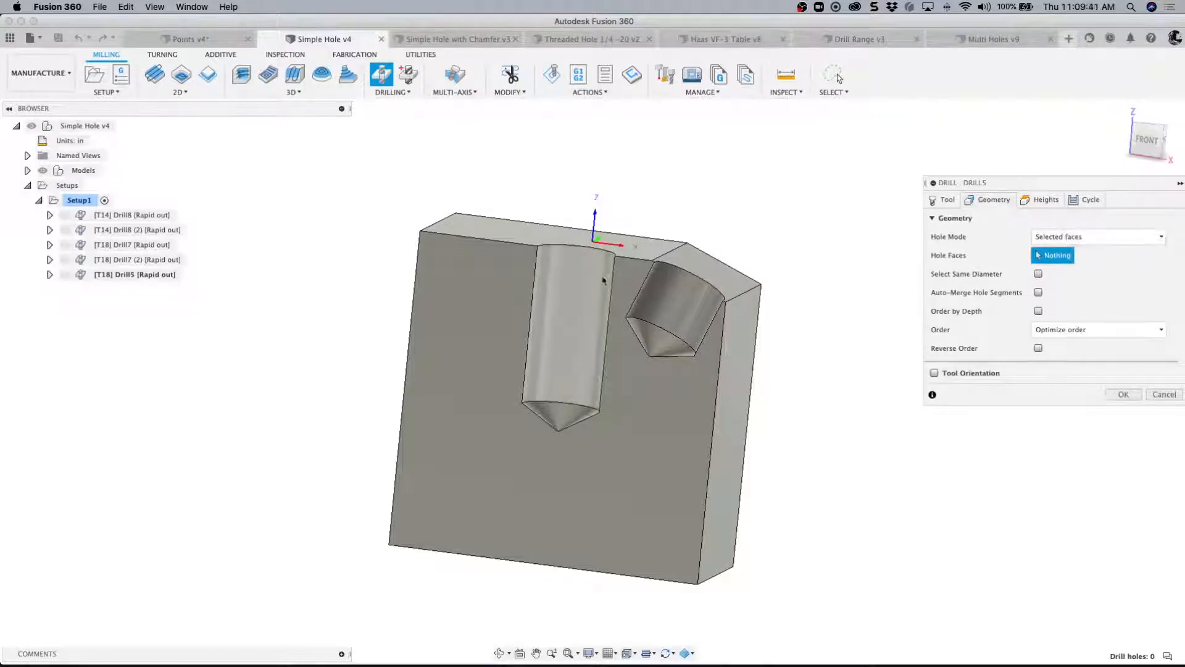
pyautogui.click(580, 279)
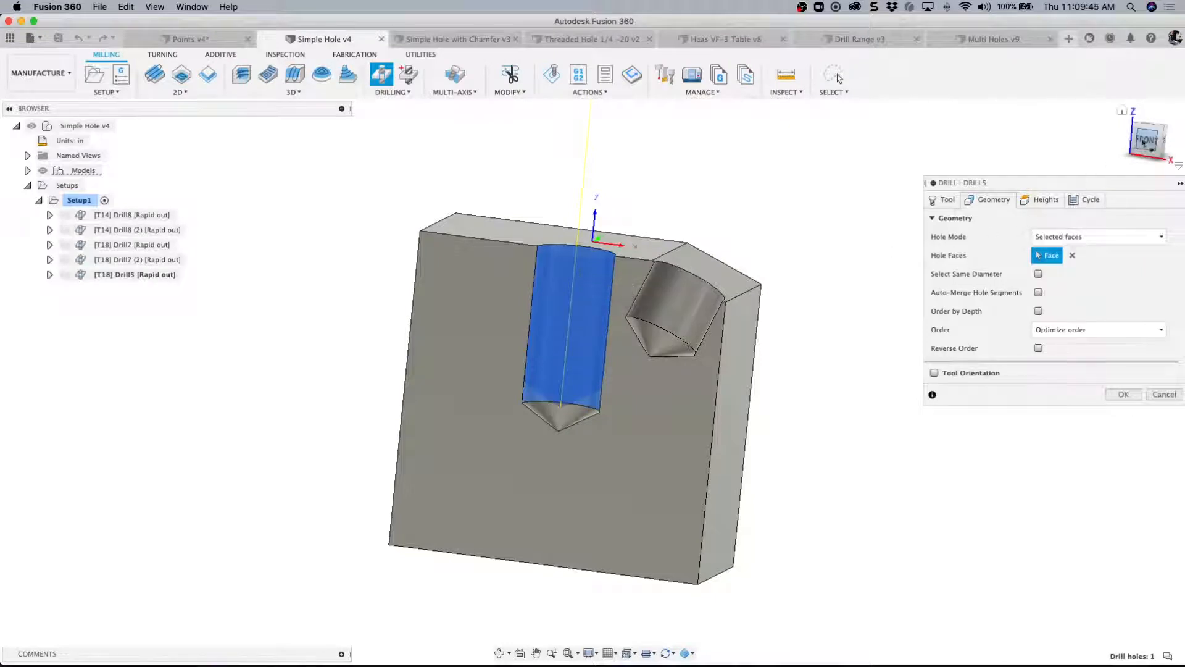
# - Enable Drill Tip Through Bottom in the bottom height settings of the vertical hole's drill operation
pyautogui.click(1143, 142)
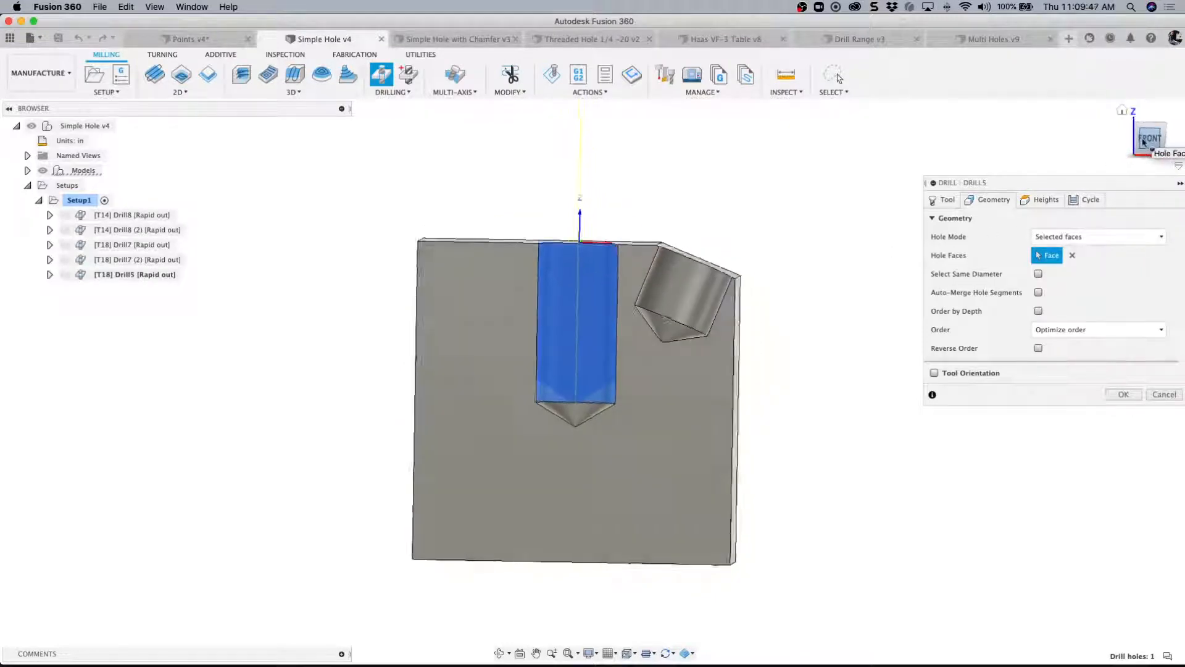
pyautogui.scroll(-2, 248, 216)
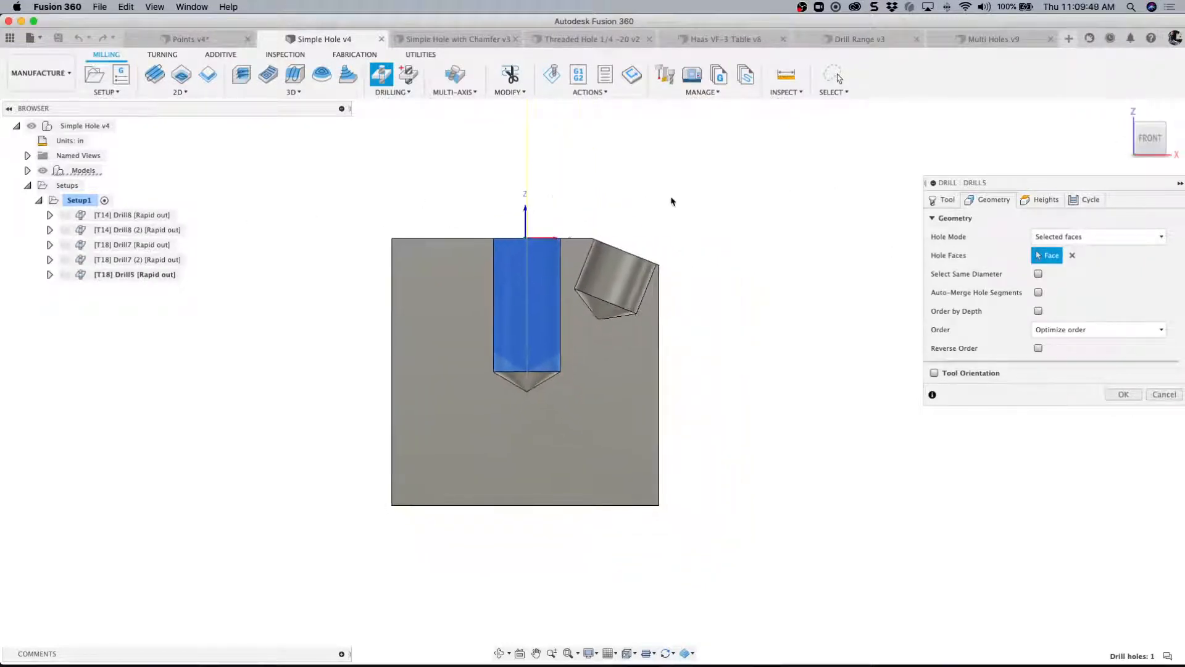
pyautogui.scroll(3, 671, 200)
pyautogui.scroll(2, 583, 223)
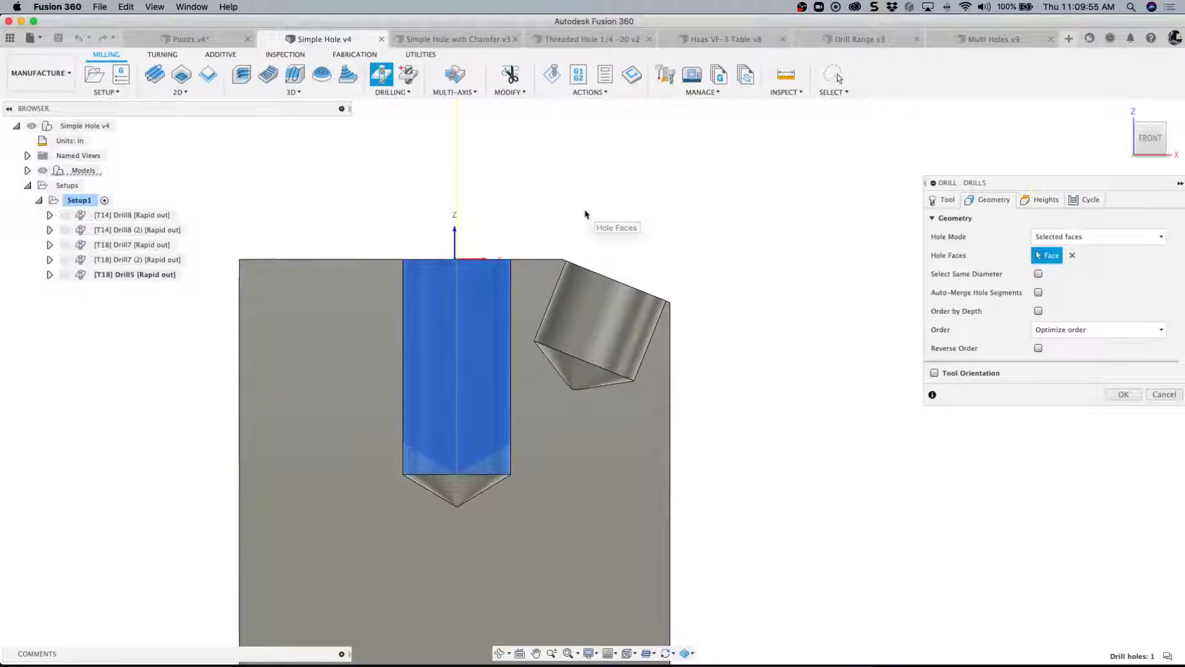
pyautogui.keyDown('shift'); pyautogui.moveTo(585, 208); pyautogui.dragTo(585, 207, button='middle'); pyautogui.keyUp('shift')
pyautogui.click(1150, 143)
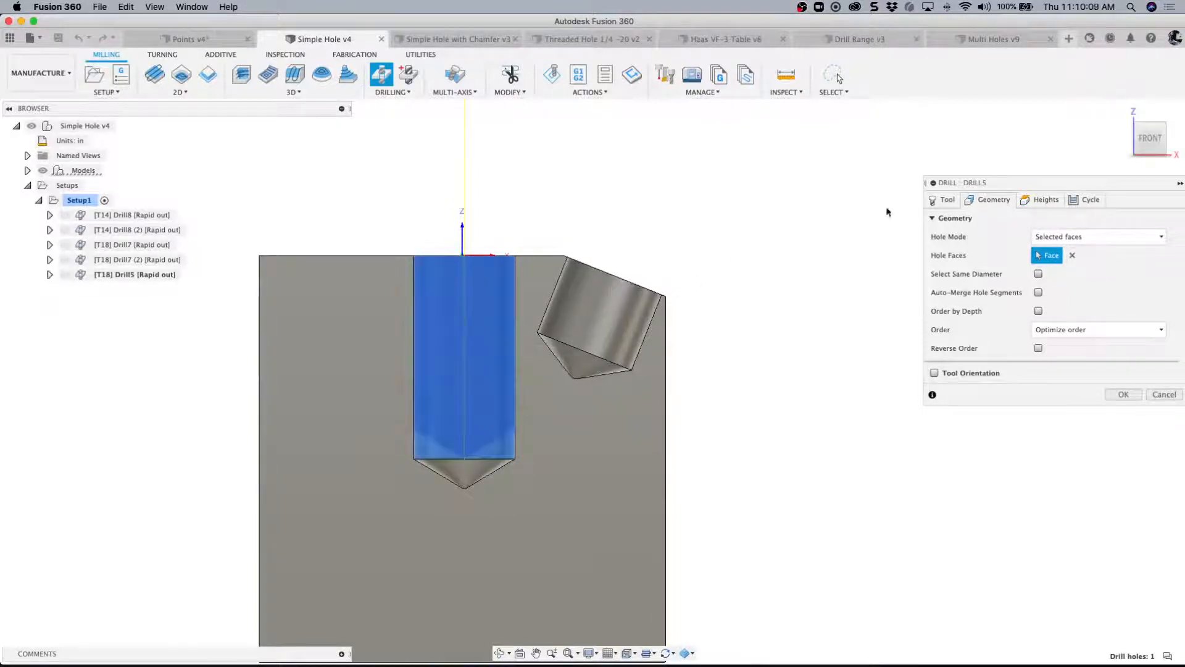
pyautogui.click(1041, 202)
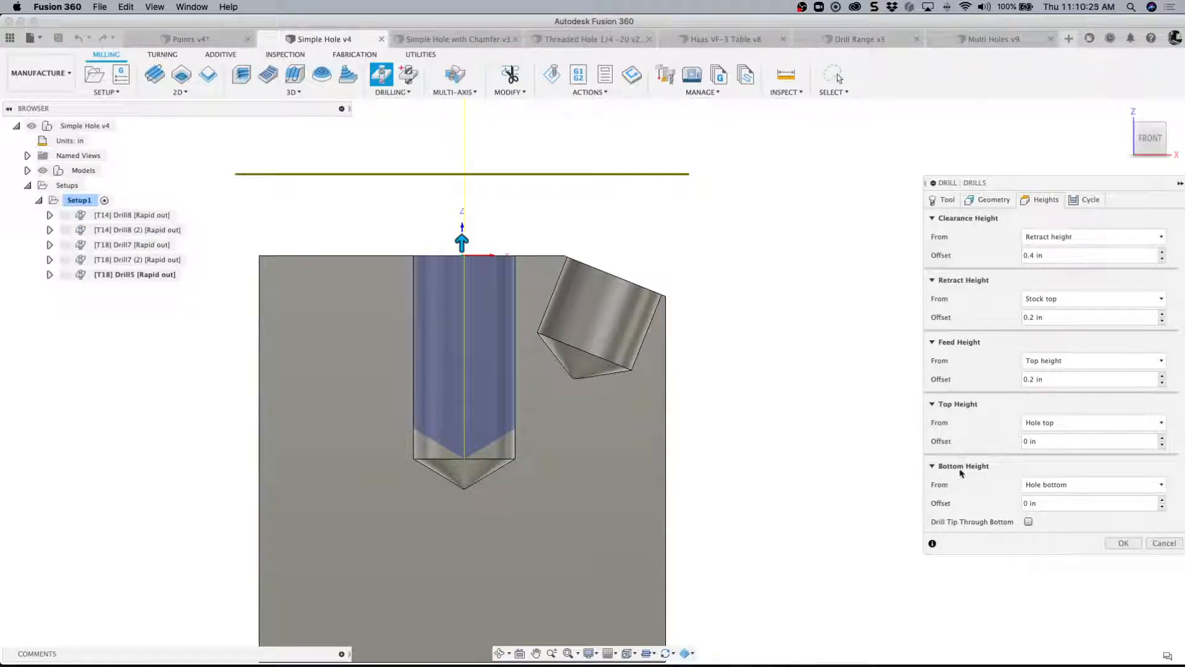
pyautogui.moveTo(1060, 489)
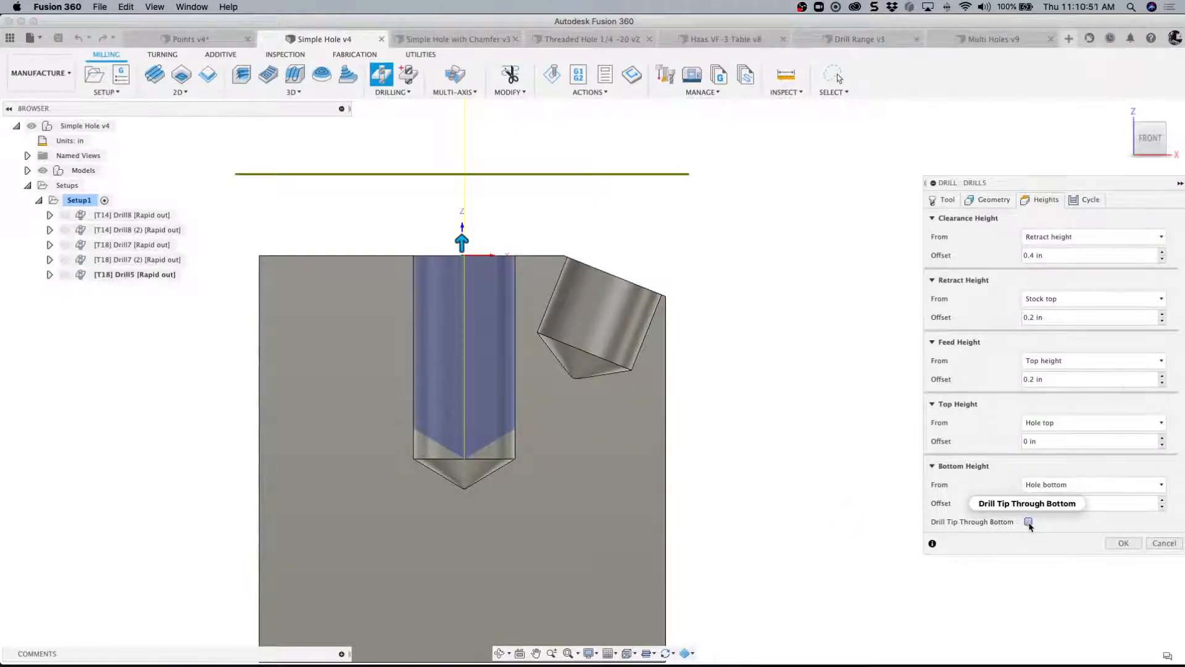
pyautogui.moveTo(1030, 525)
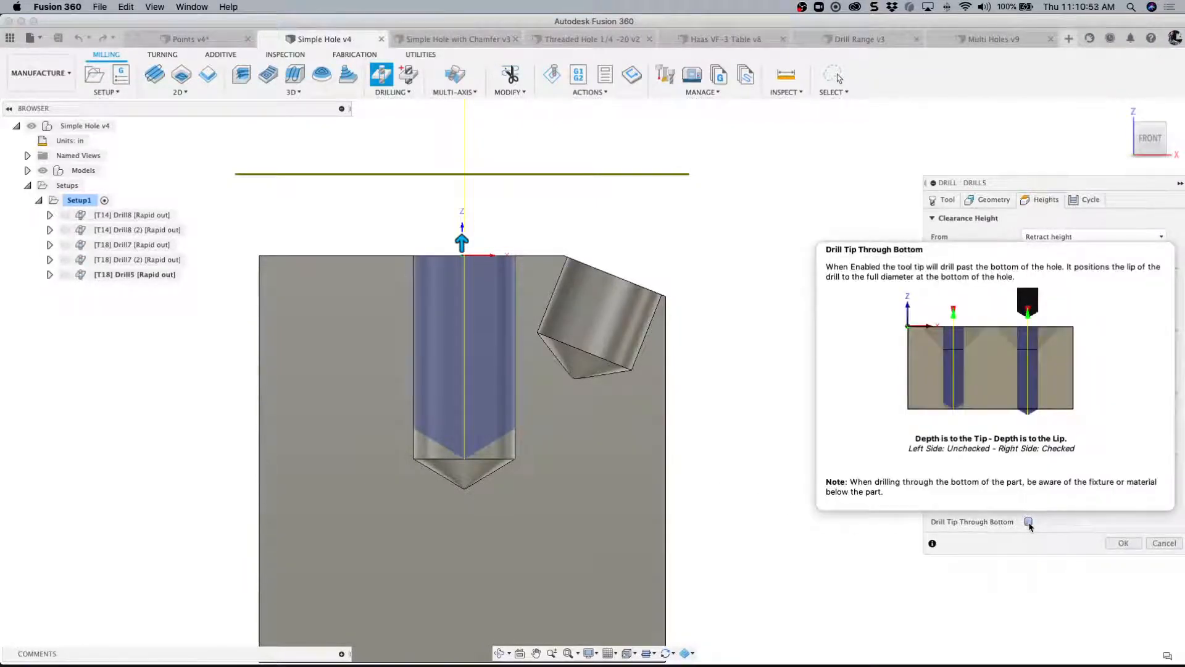
pyautogui.click(1029, 522)
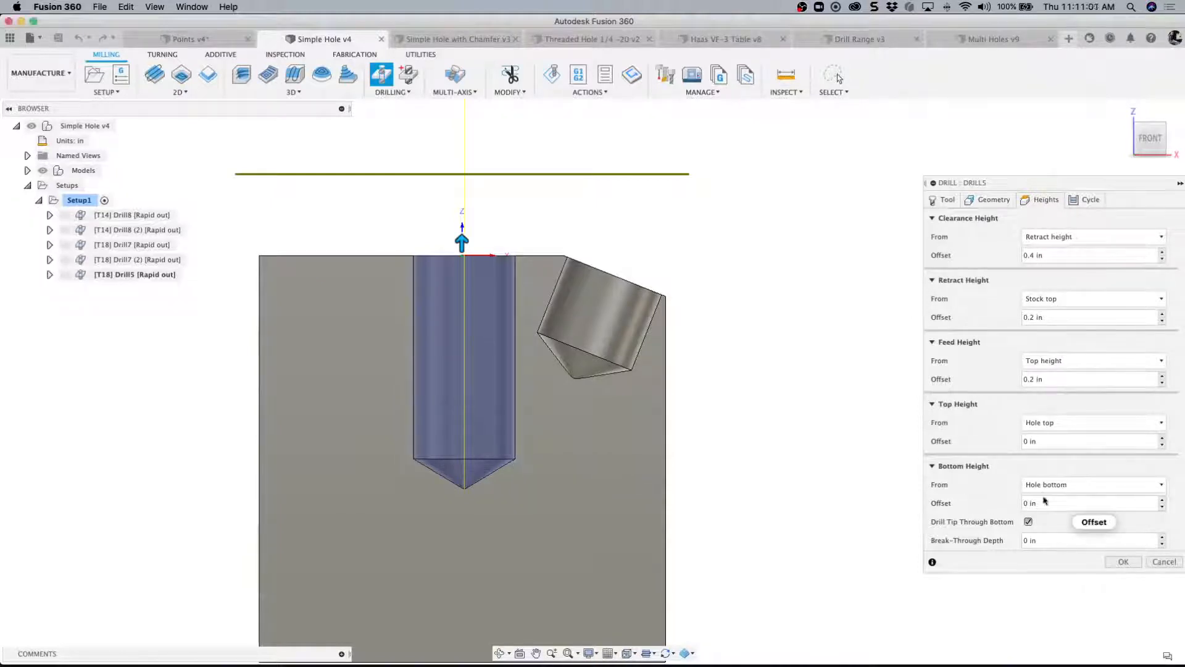
# - Try a Break-Through Depth of 0.1 in for the vertical hole and reset it to 0
pyautogui.click(1025, 541)
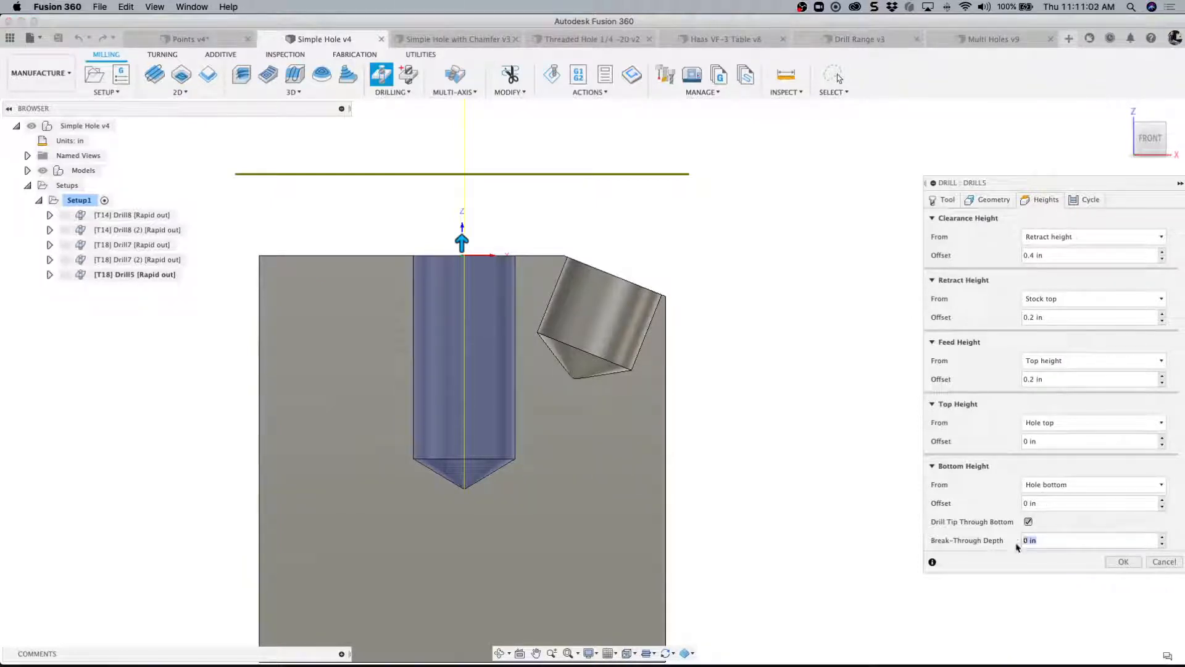
pyautogui.press('BackSpace')
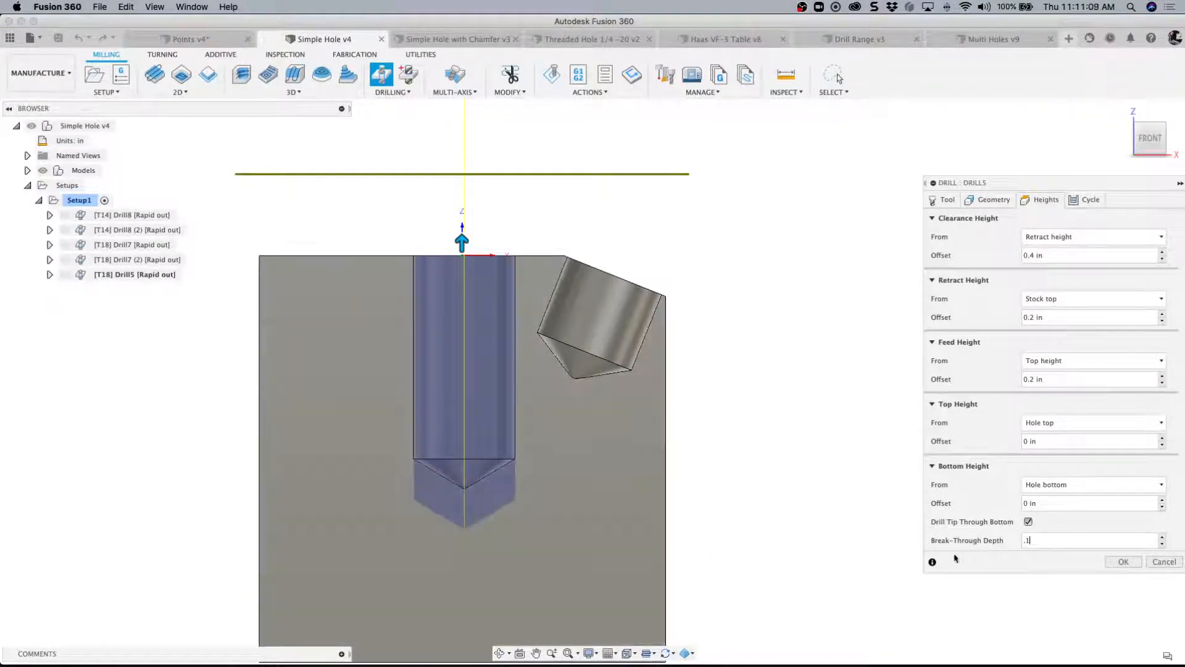
pyautogui.moveTo(1031, 541); pyautogui.dragTo(1015, 540)
pyautogui.press('BackSpace')
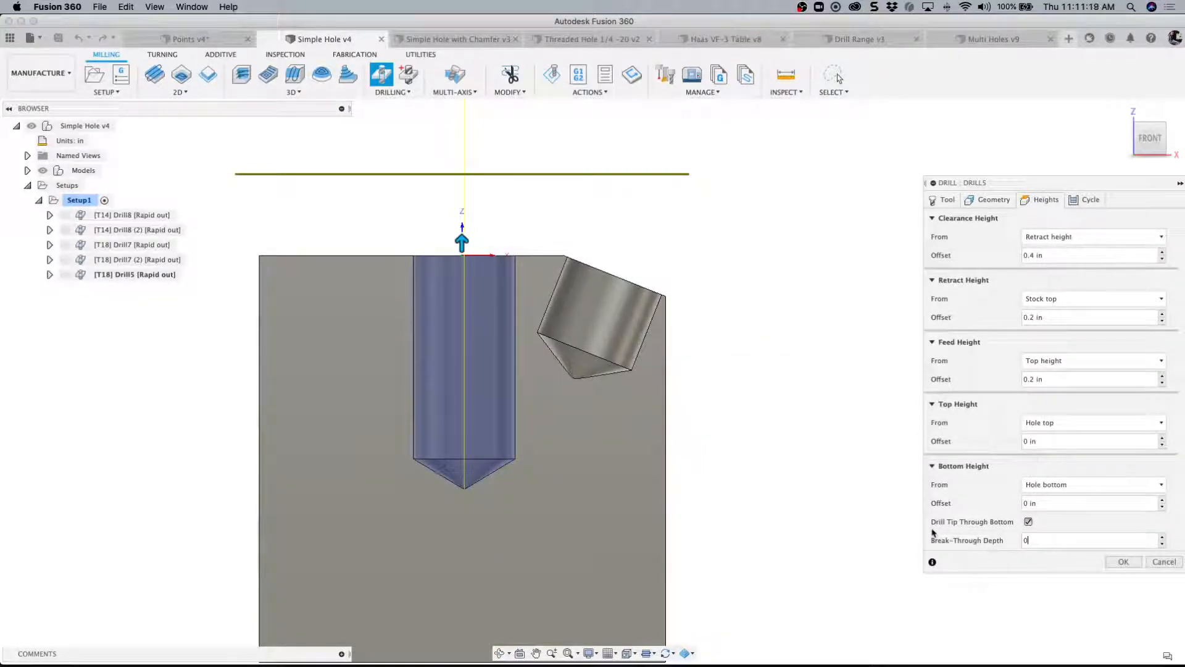
# - Complete the vertical hole's drill operation with the Drilling - rapid out cycle and check the existing Drill8 spot-drilling toolpath
pyautogui.click(1091, 200)
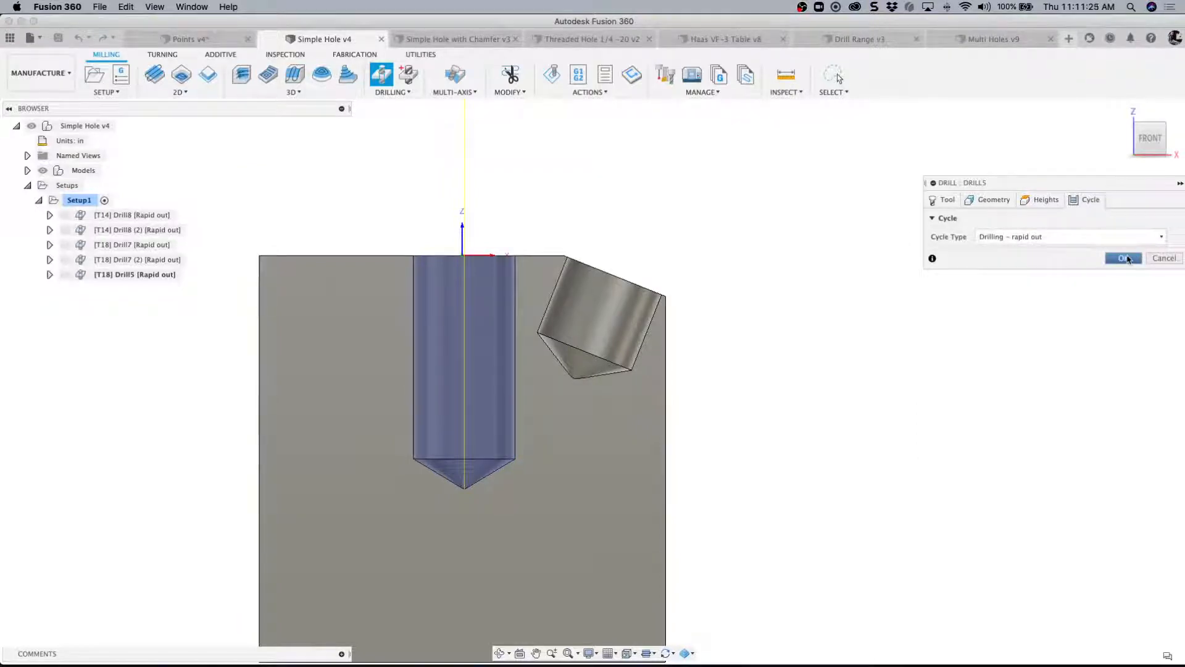
pyautogui.click(1123, 258)
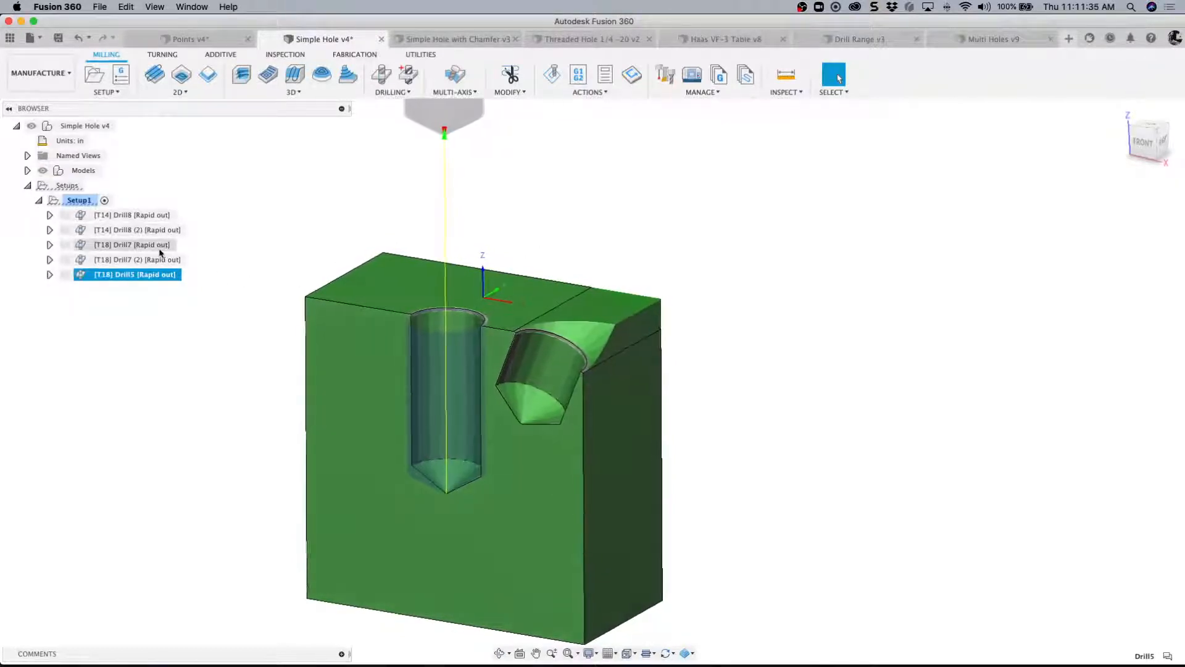
pyautogui.click(138, 216)
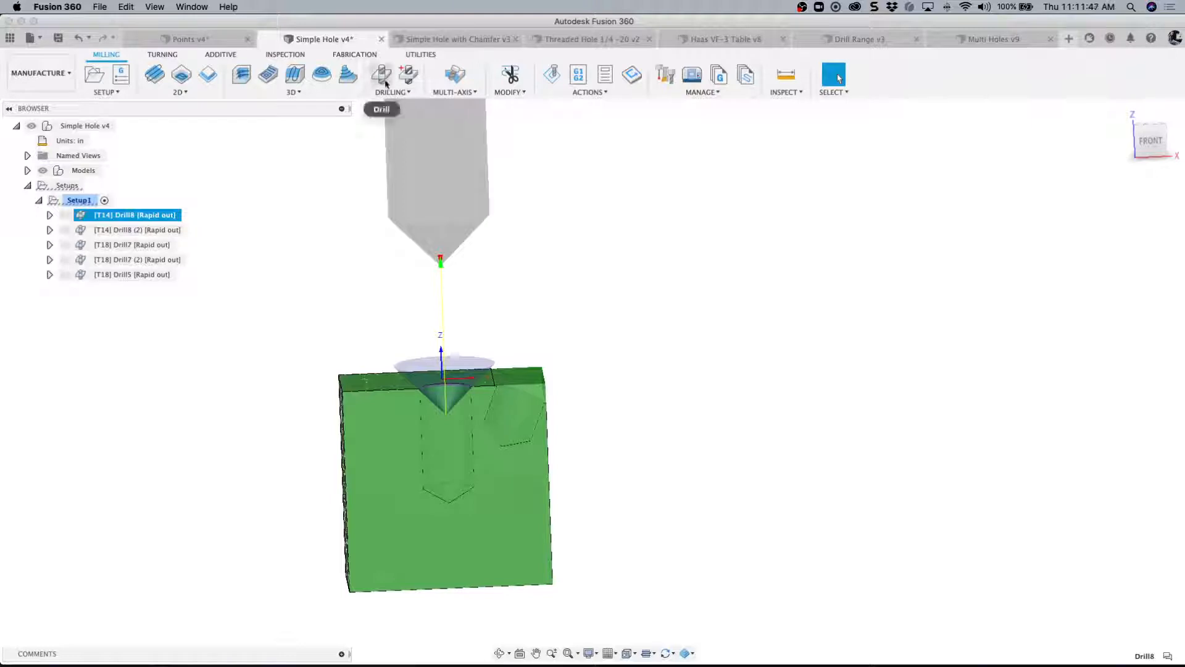
pyautogui.click(575, 251)
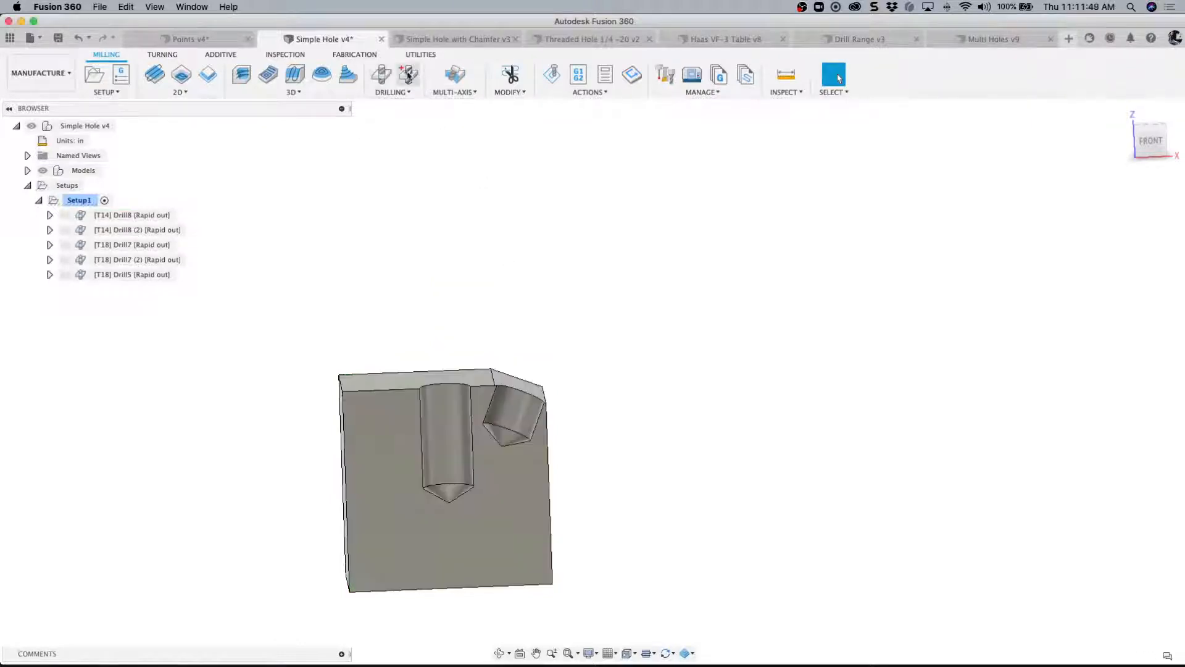
# - Start a new Drill operation using the #14 1/2" 90-degree spot drill from the Simple Hole with Chamfer document's tools
pyautogui.click(379, 83)
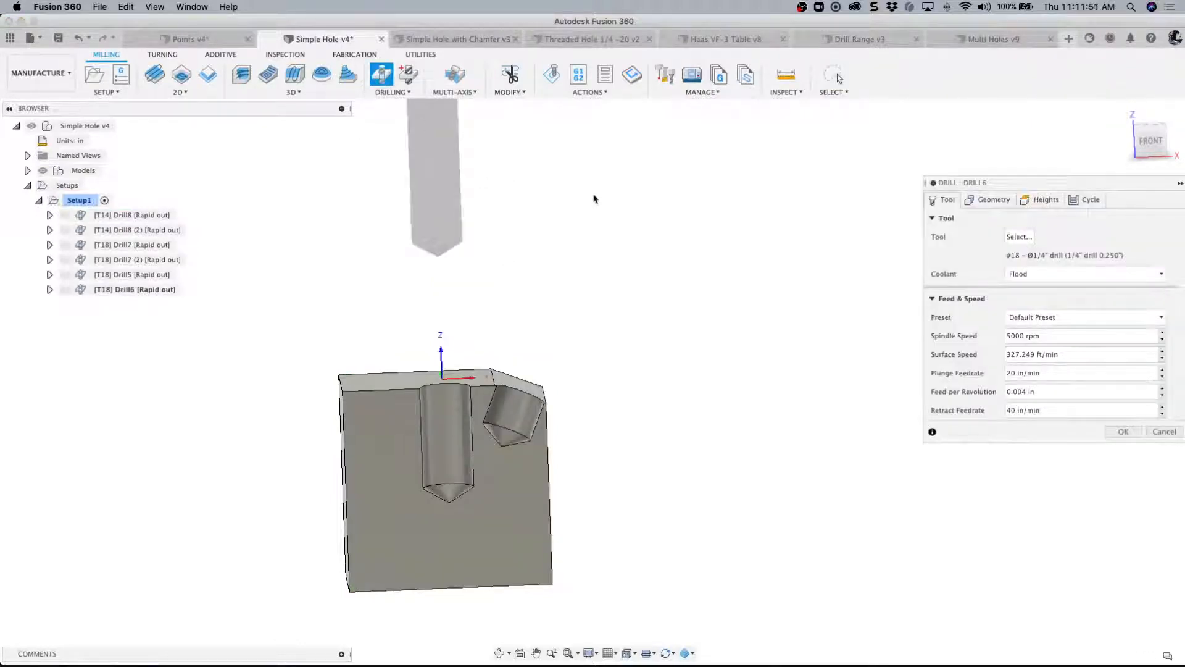
pyautogui.click(1019, 236)
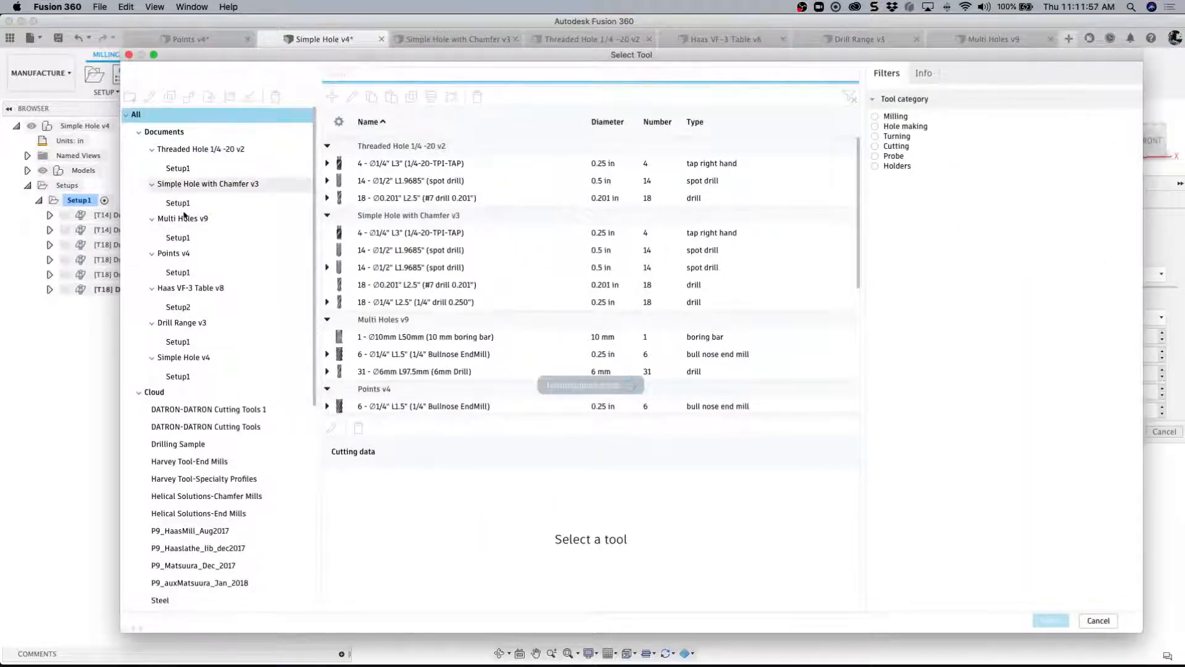
pyautogui.click(185, 184)
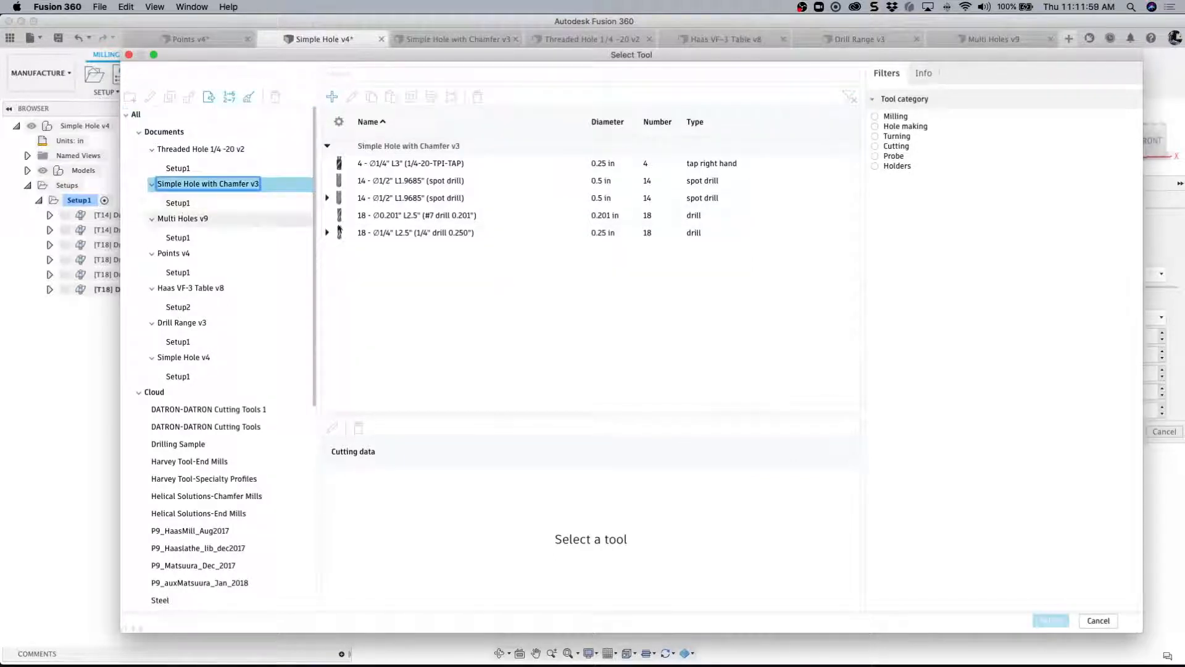
pyautogui.click(410, 198)
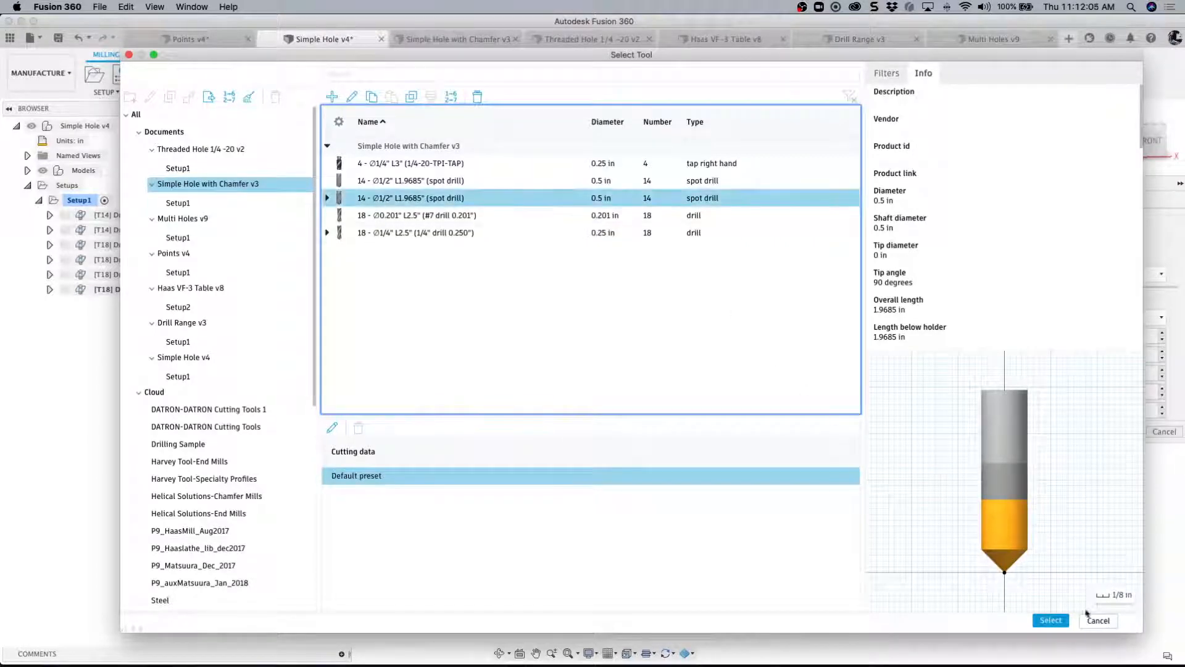
pyautogui.click(1049, 621)
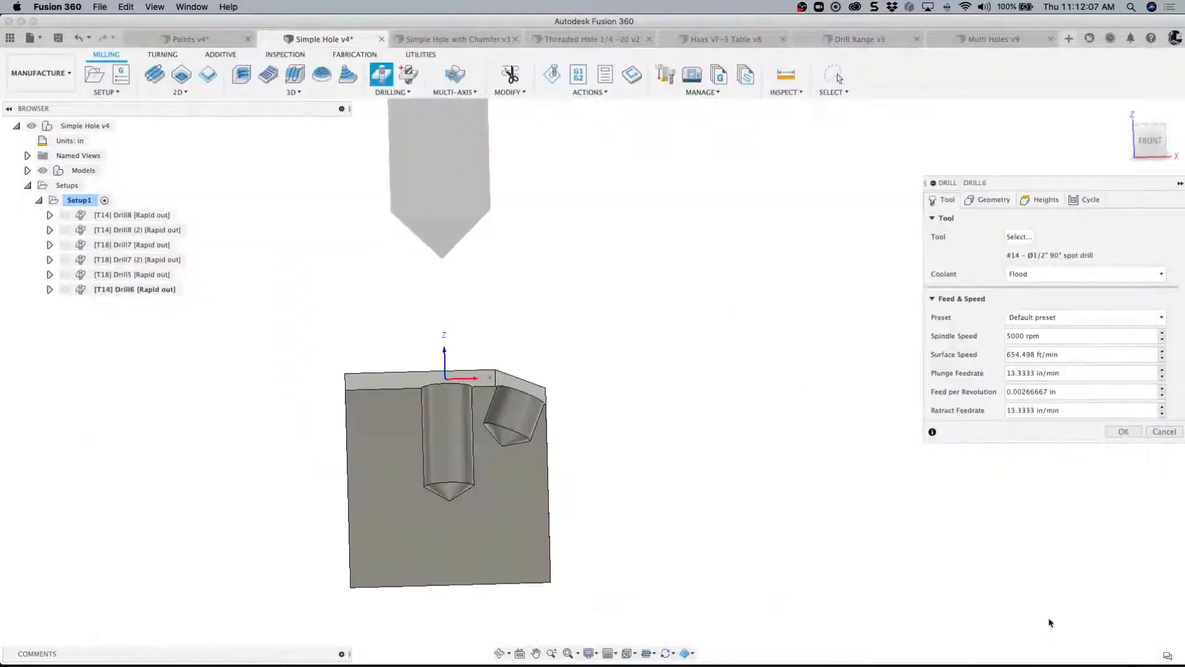
# - Select the vertical hole's cylindrical face as the hole face for the spot drill operation
pyautogui.click(989, 202)
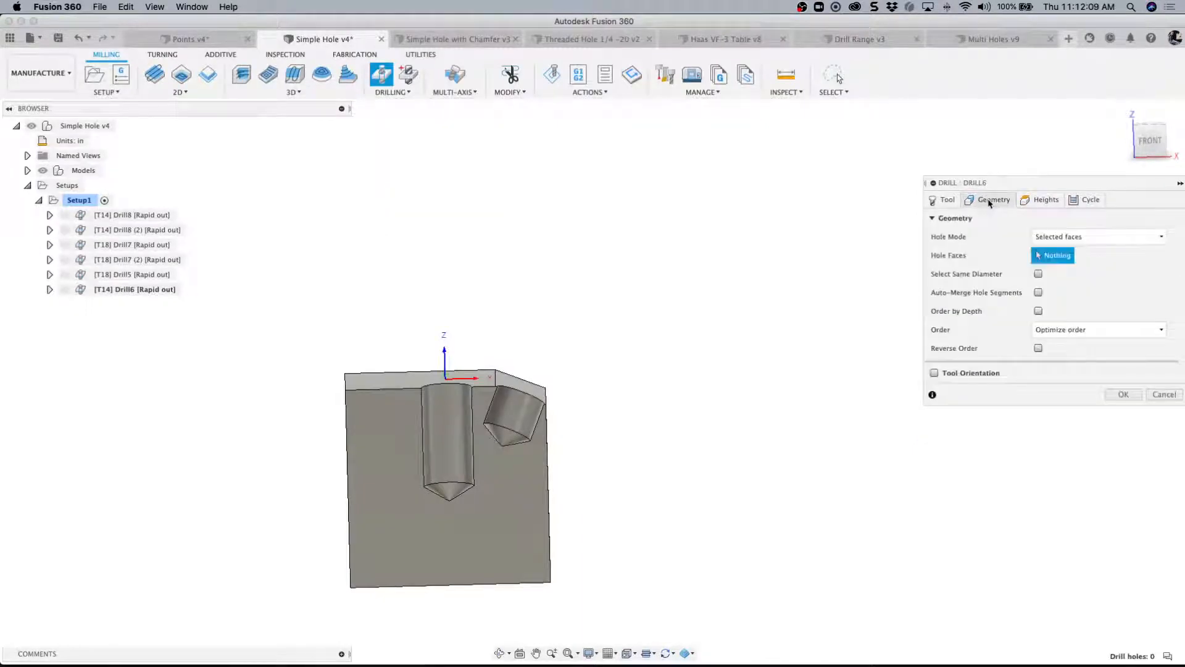
pyautogui.click(455, 403)
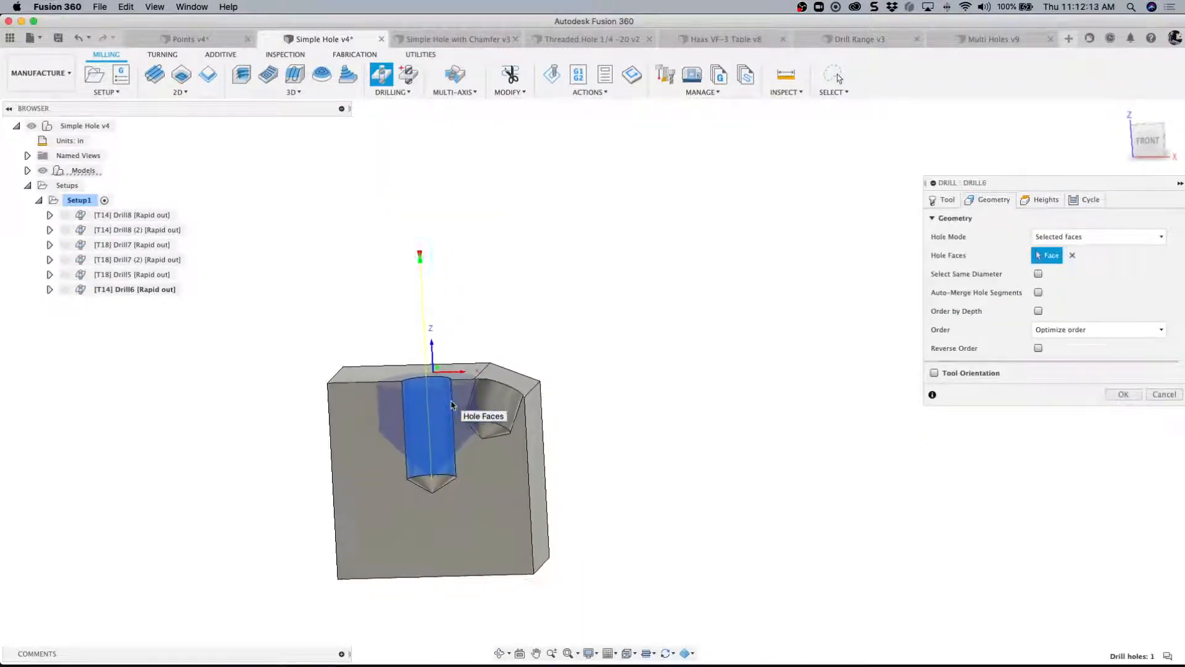
pyautogui.scroll(5, 452, 405)
pyautogui.scroll(1, 451, 404)
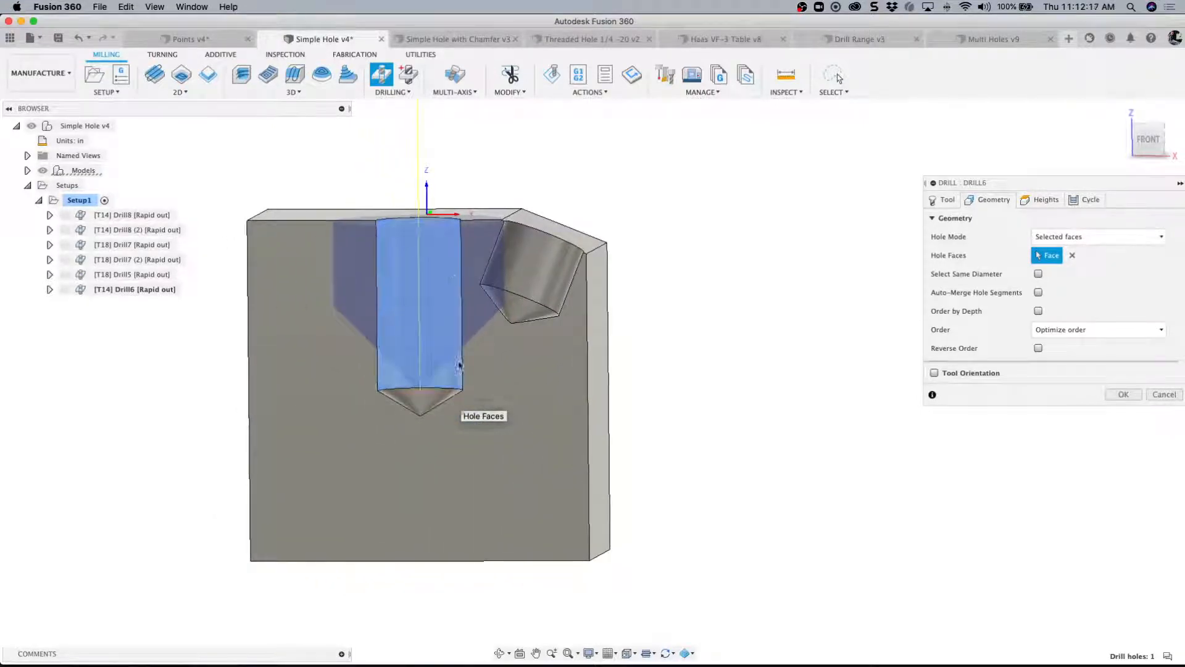
pyautogui.keyDown('shift'); pyautogui.moveTo(457, 364); pyautogui.dragTo(463, 248, button='middle'); pyautogui.keyUp('shift')
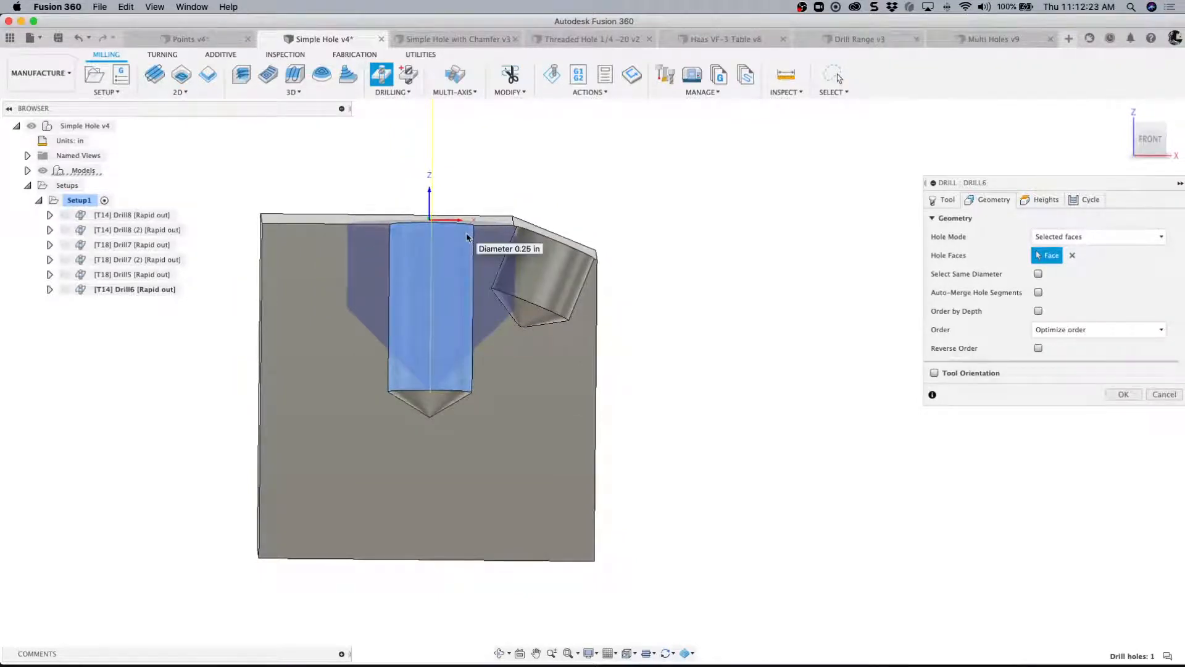
pyautogui.keyDown('shift'); pyautogui.moveTo(467, 238); pyautogui.dragTo(461, 250, button='middle'); pyautogui.keyUp('shift')
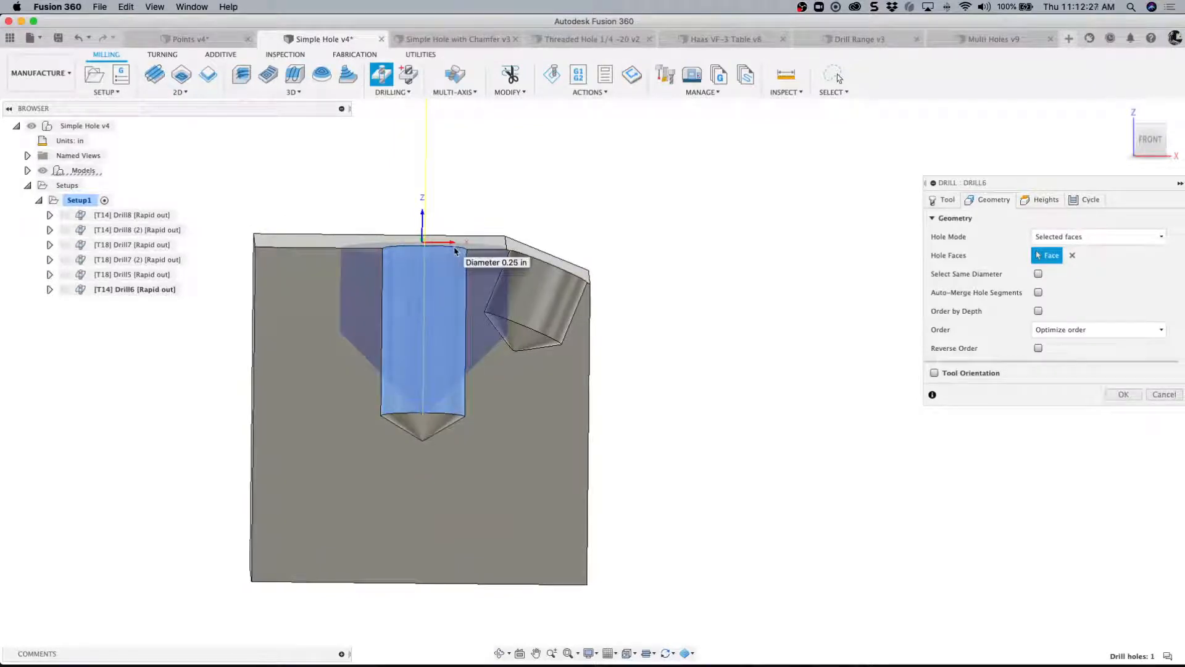
# - Enlarge the application window and set the spot drill operation's Bottom Height reference to To chamfer width
pyautogui.click(1044, 200)
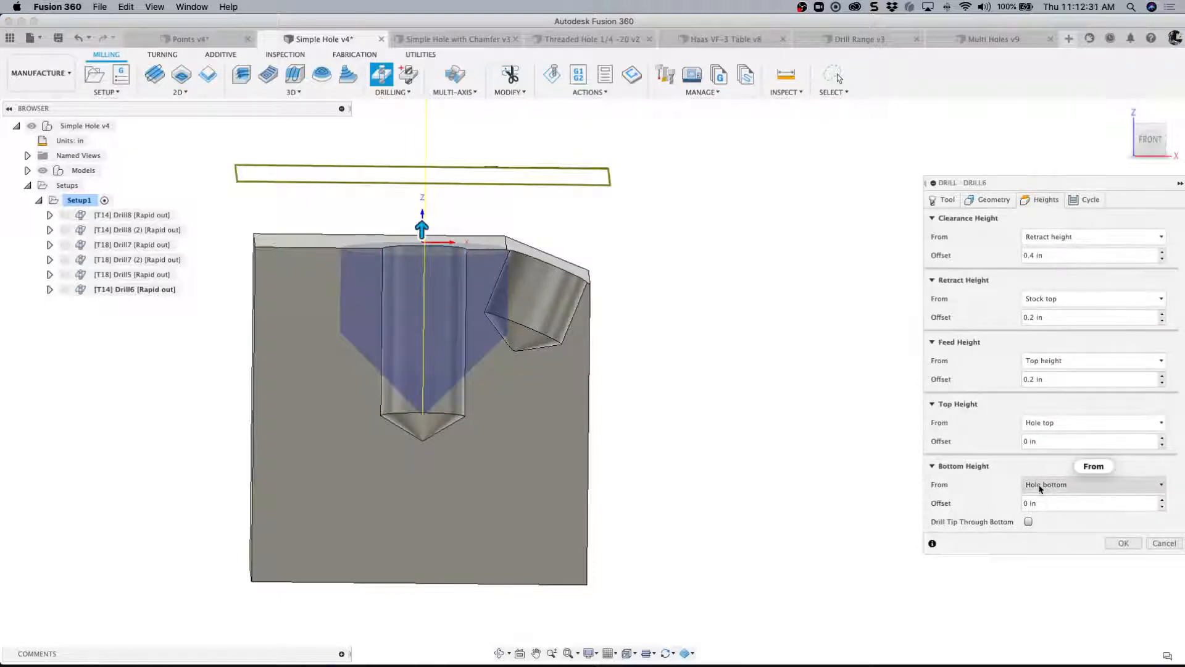
pyautogui.moveTo(1041, 488)
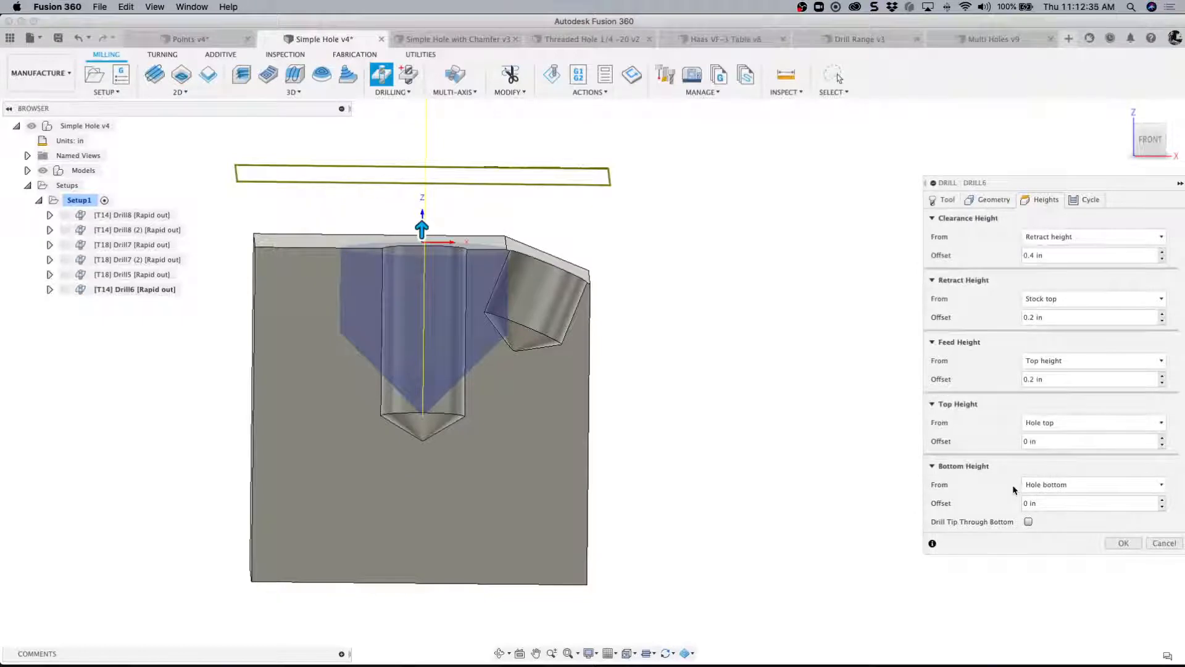
pyautogui.click(1072, 489)
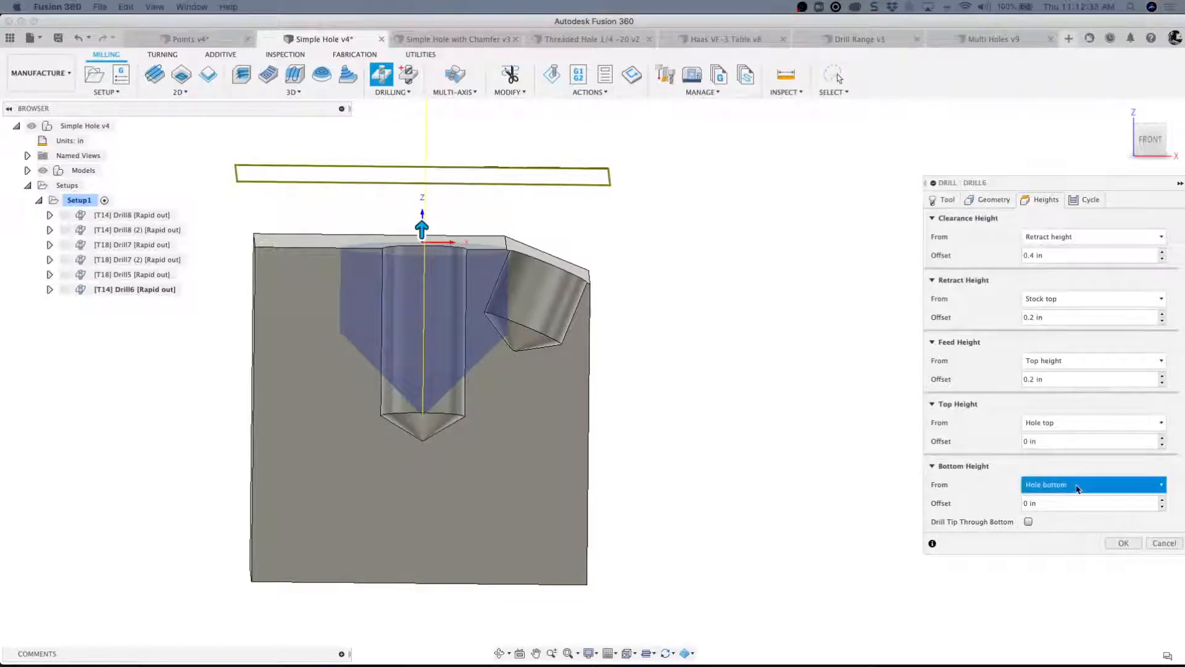
pyautogui.click(1166, 487)
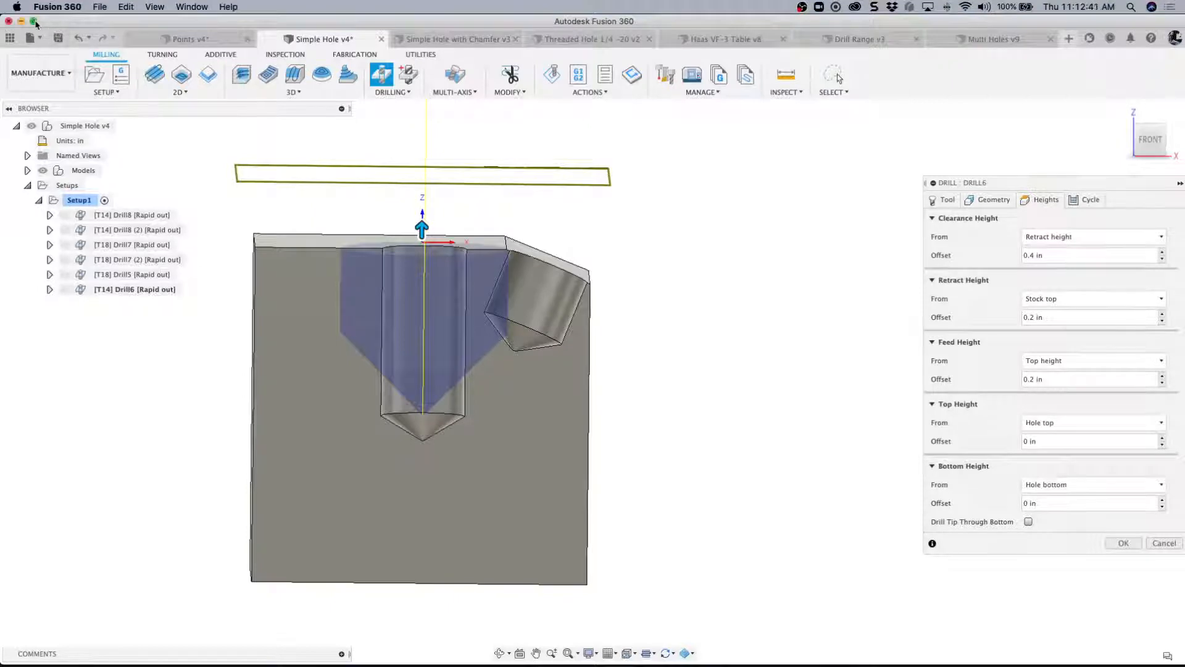
pyautogui.click(34, 22)
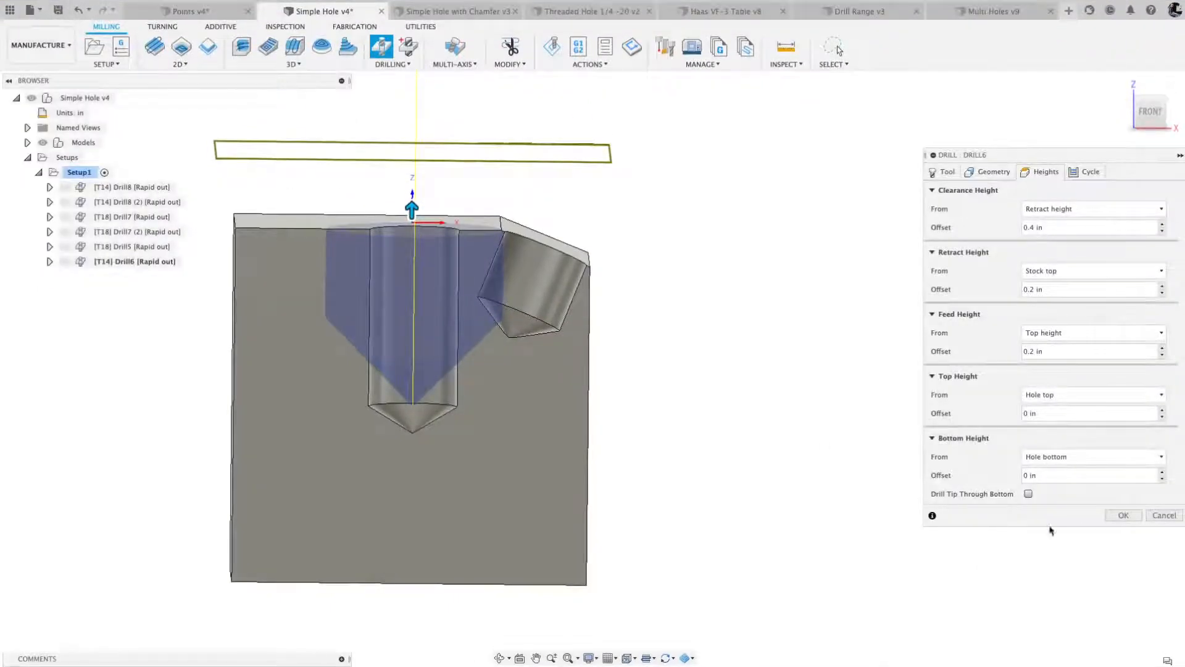
pyautogui.click(1161, 457)
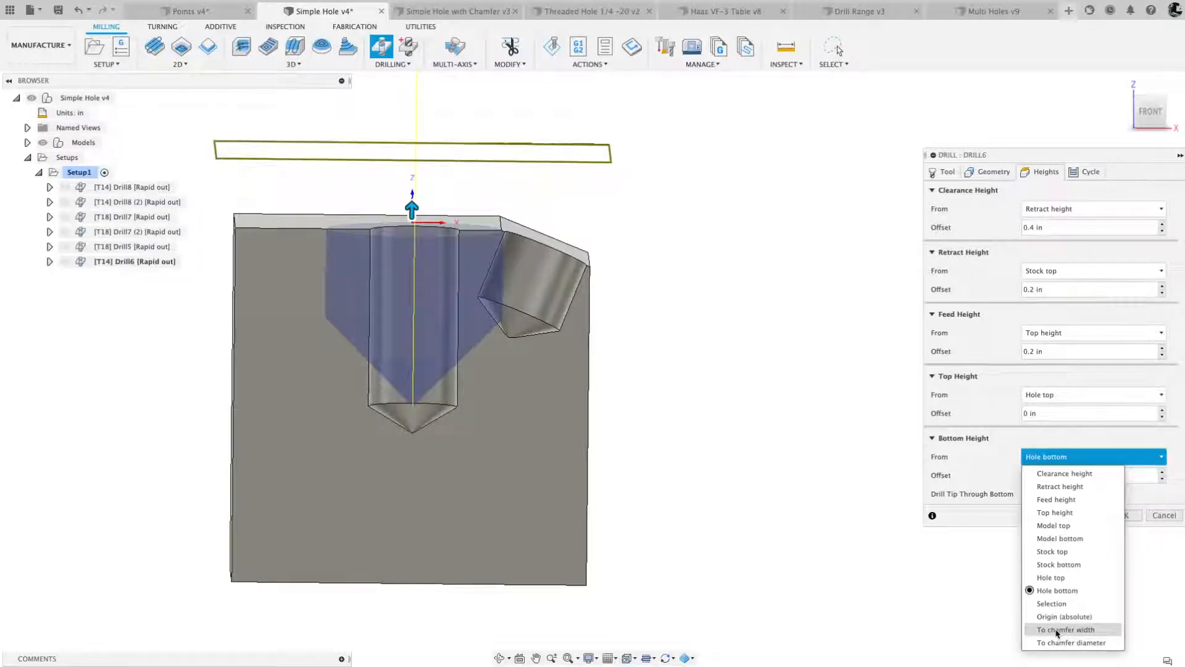
pyautogui.click(1057, 630)
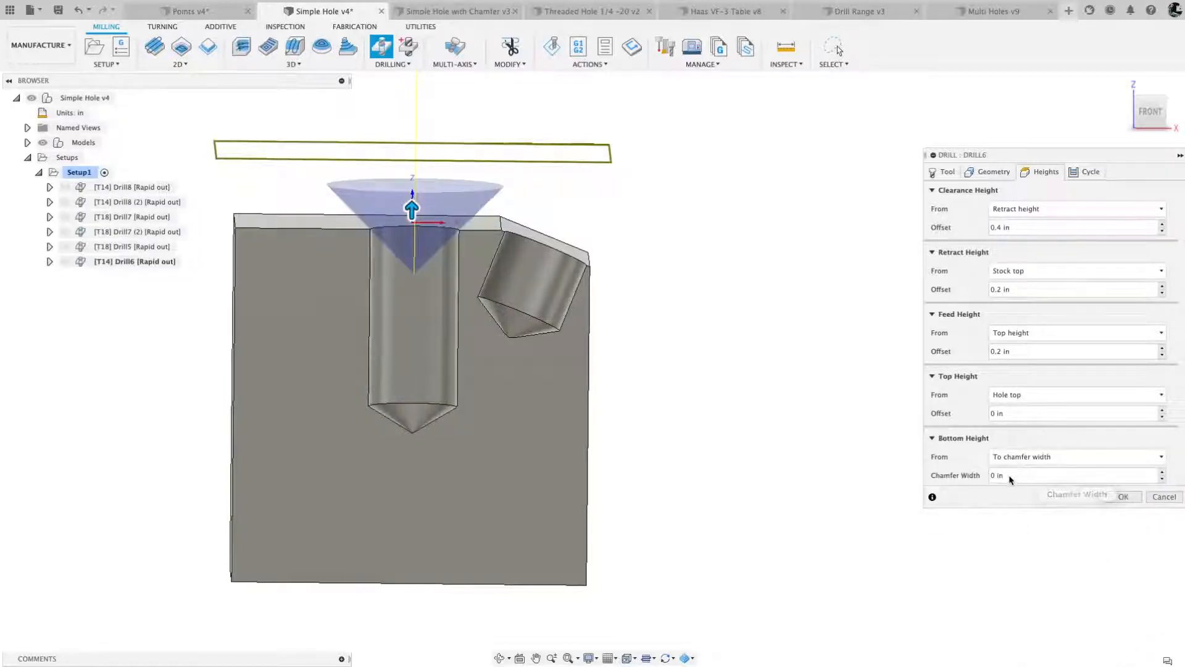
# - Set the Chamfer Width to .02 in and compare the spot drill's depth with and without it
pyautogui.moveTo(1013, 476); pyautogui.dragTo(990, 478)
pyautogui.press('BackSpace')
pyautogui.write('.02')
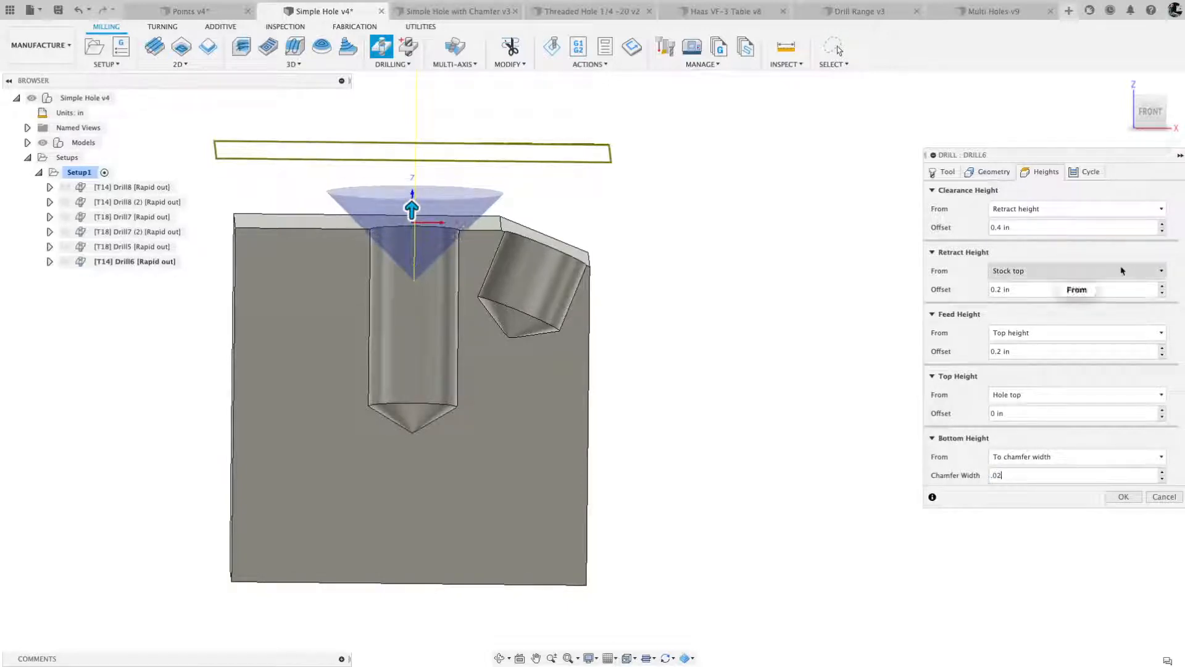
pyautogui.click(1149, 114)
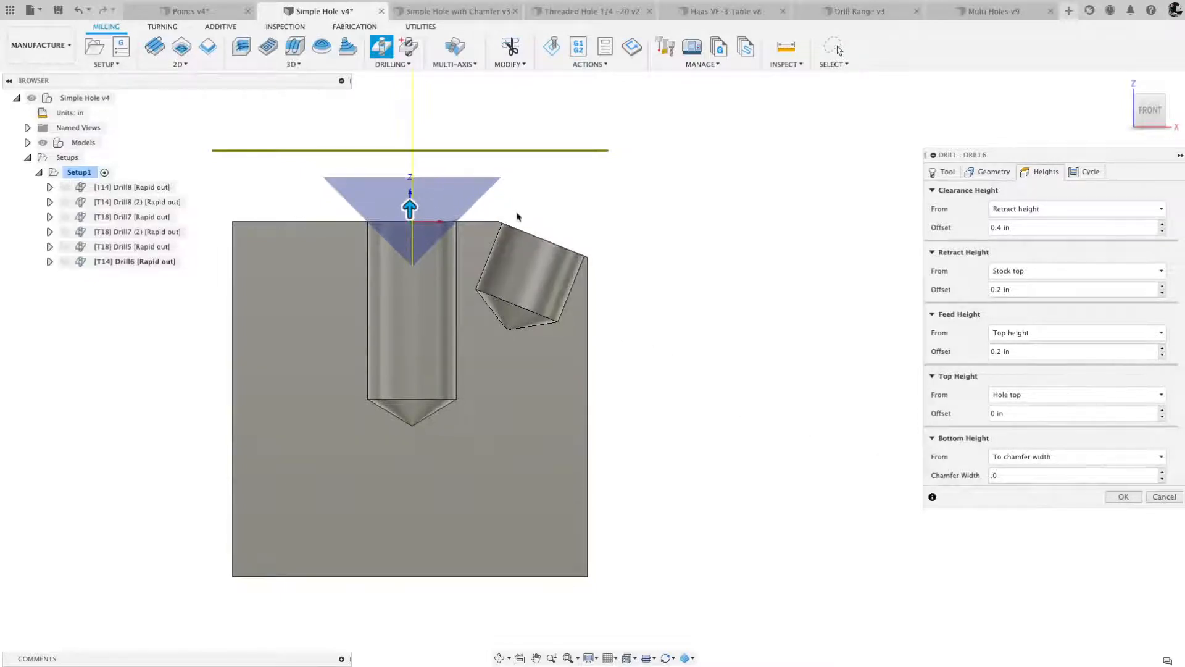
pyautogui.scroll(4, 513, 216)
pyautogui.scroll(1, 512, 216)
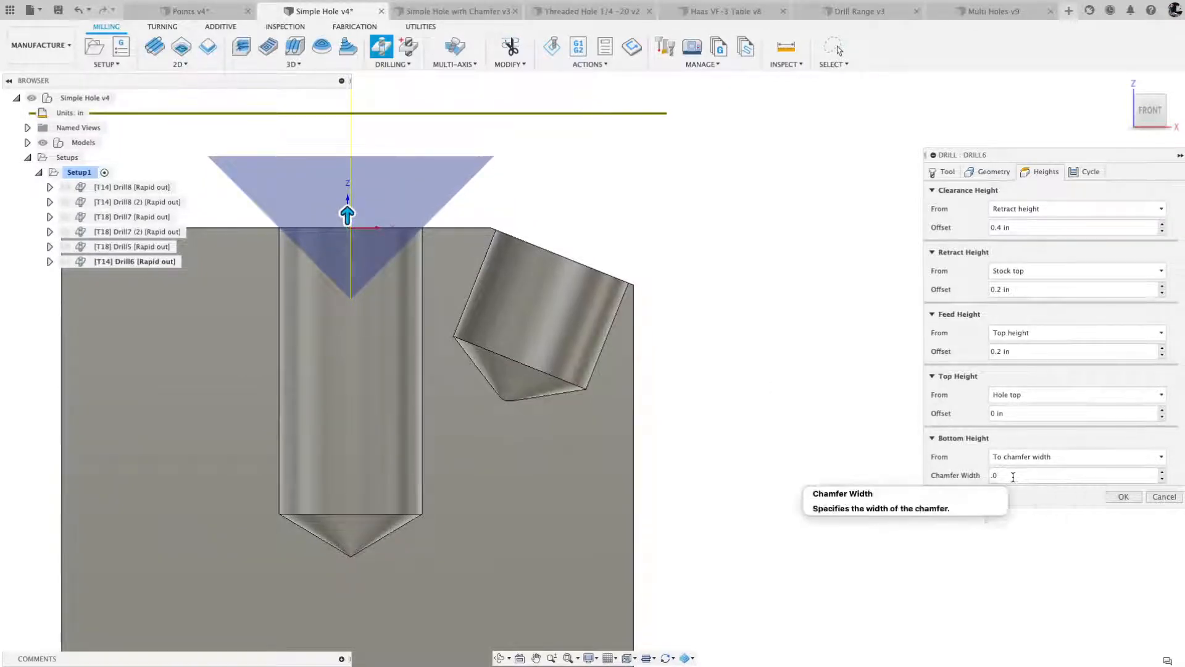
pyautogui.write('2')
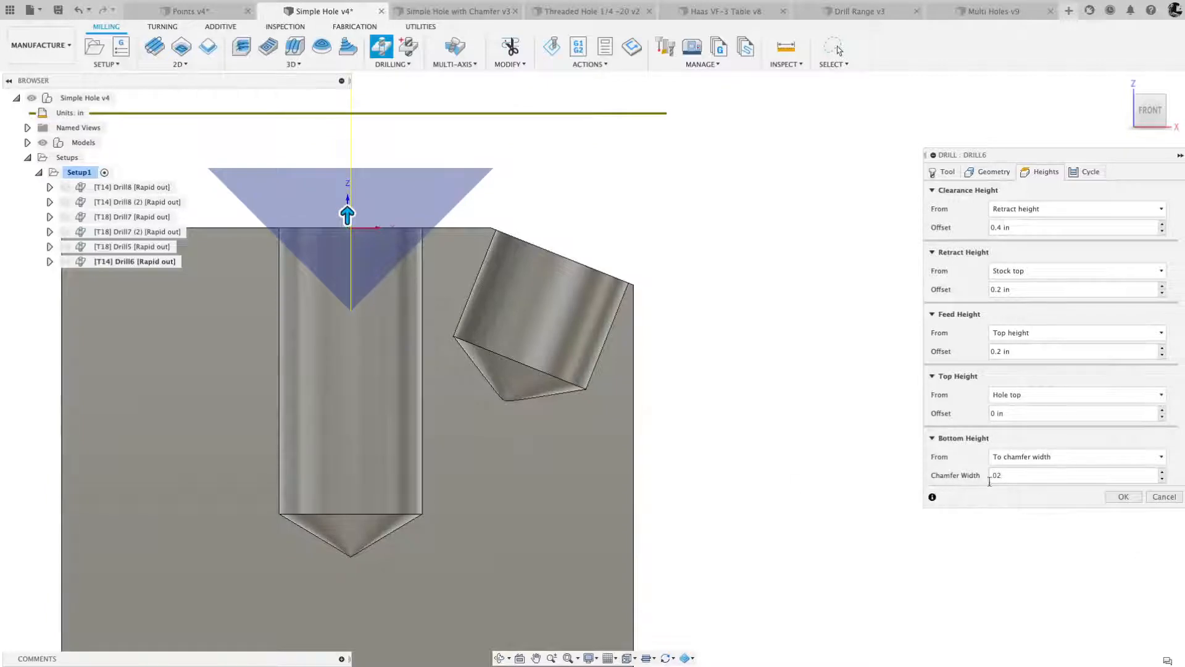
# - Set the cycle type to Counterboring - dwell and rapid out and edit its Dwelling Period
pyautogui.click(1088, 175)
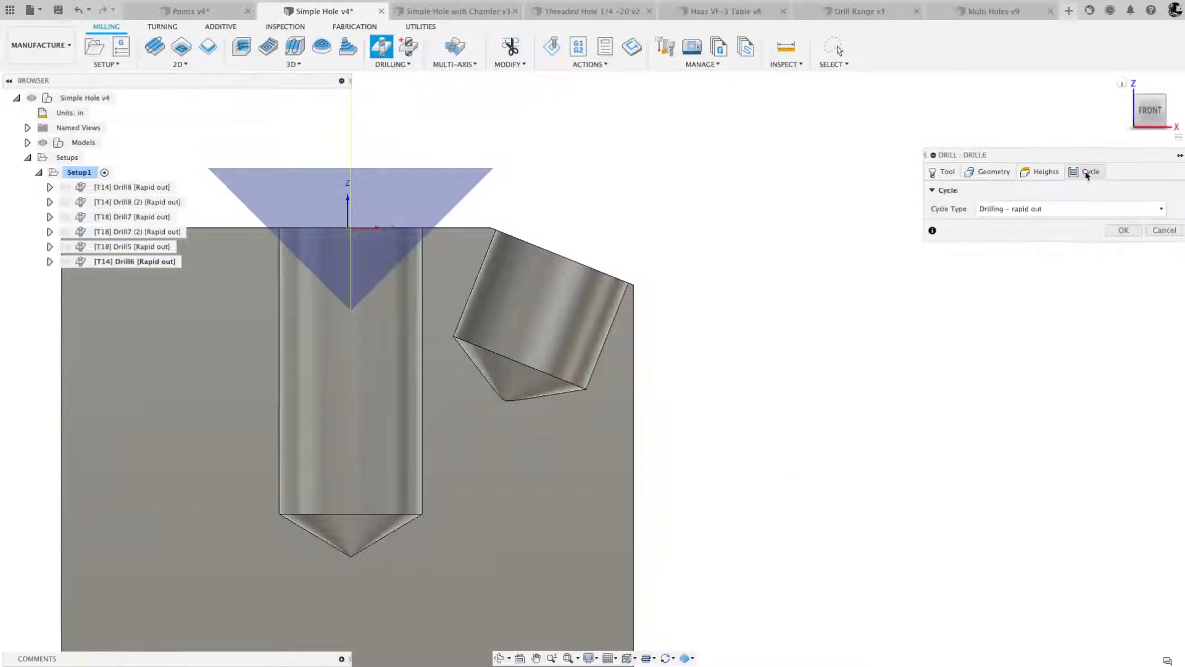
pyautogui.click(1064, 211)
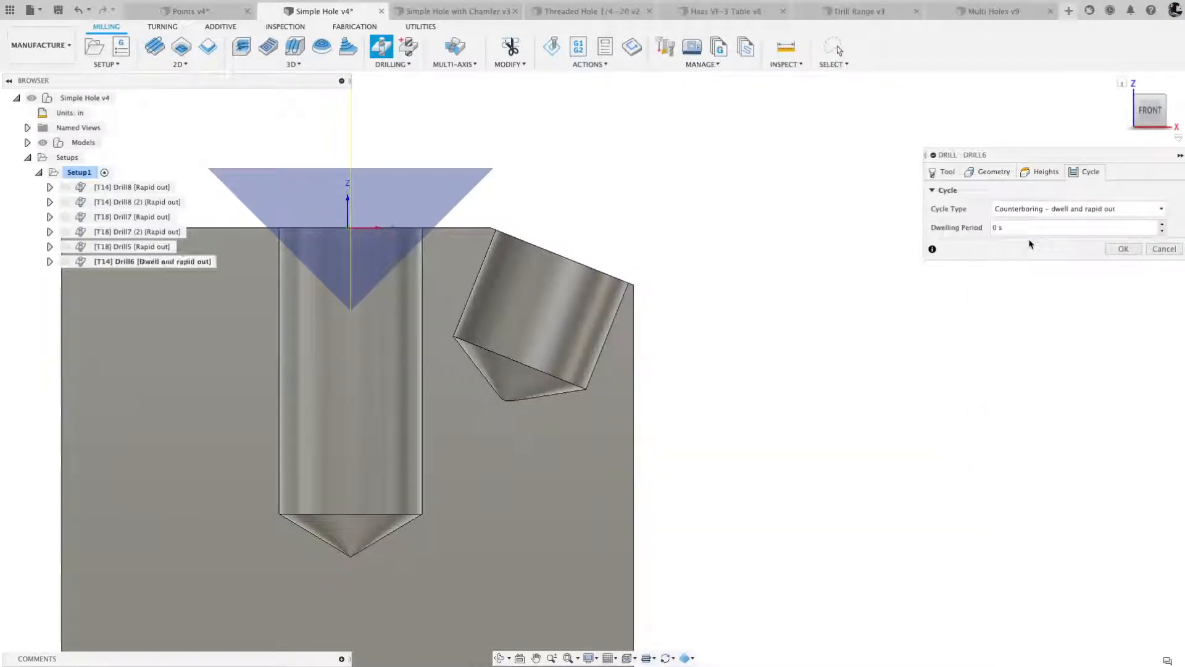
pyautogui.press('BackSpace')
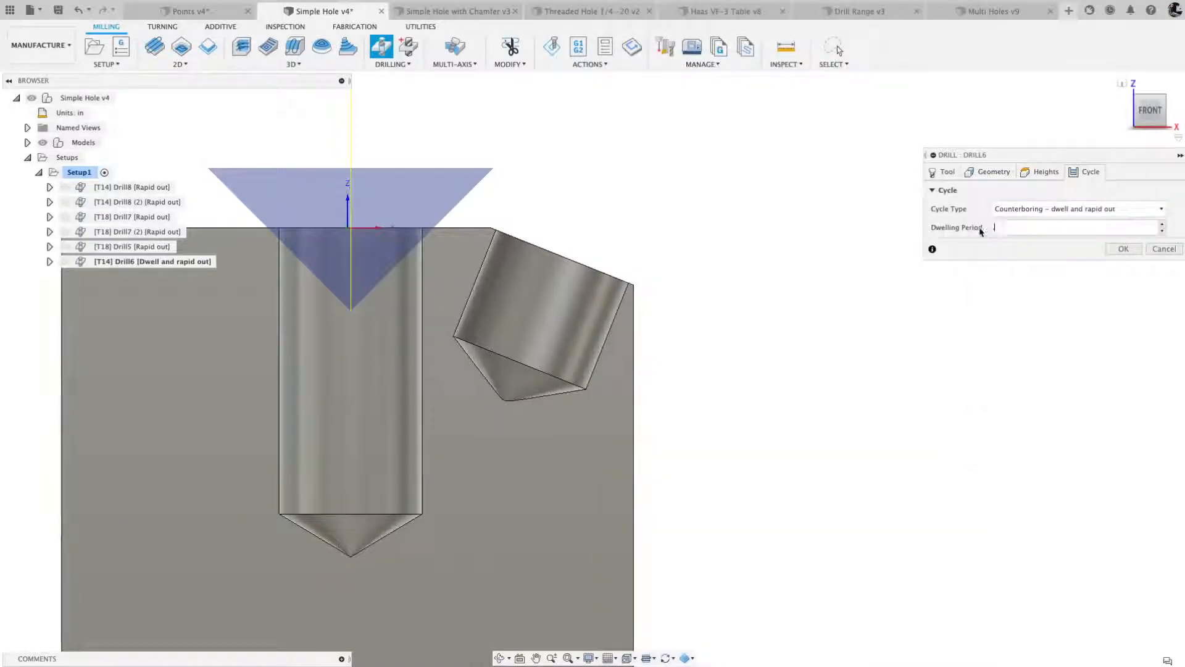
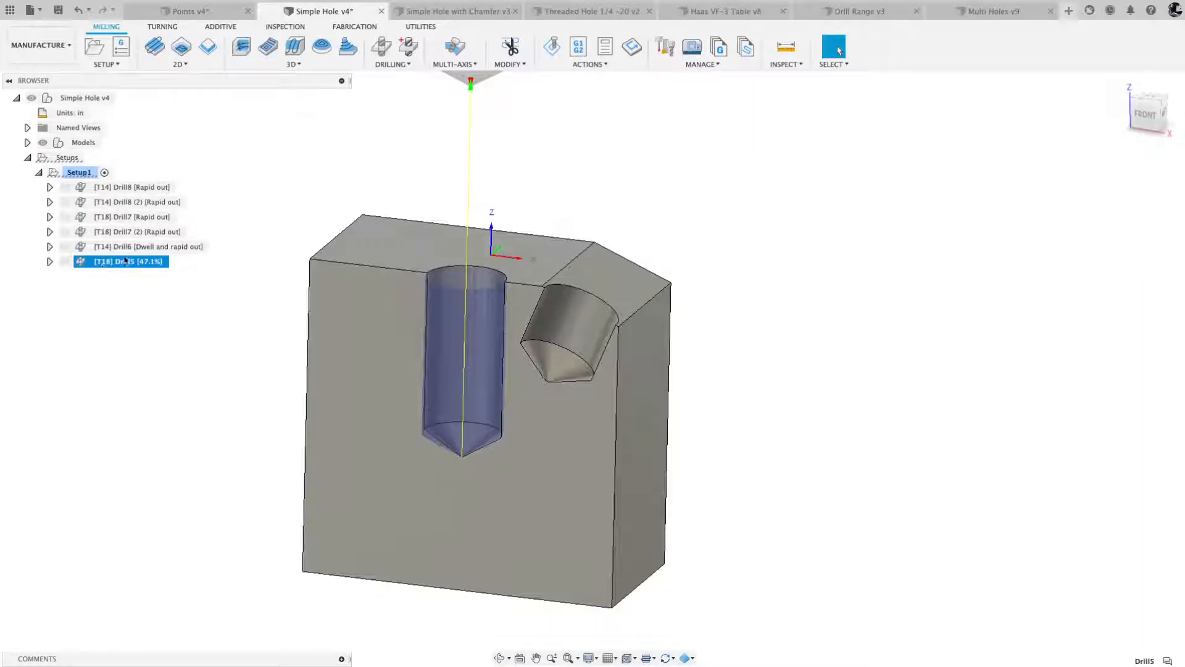
# - Delete the Drill8, Drill8 (2), Drill7 and Drill7 (2) operations from Setup1
pyautogui.click(123, 188)
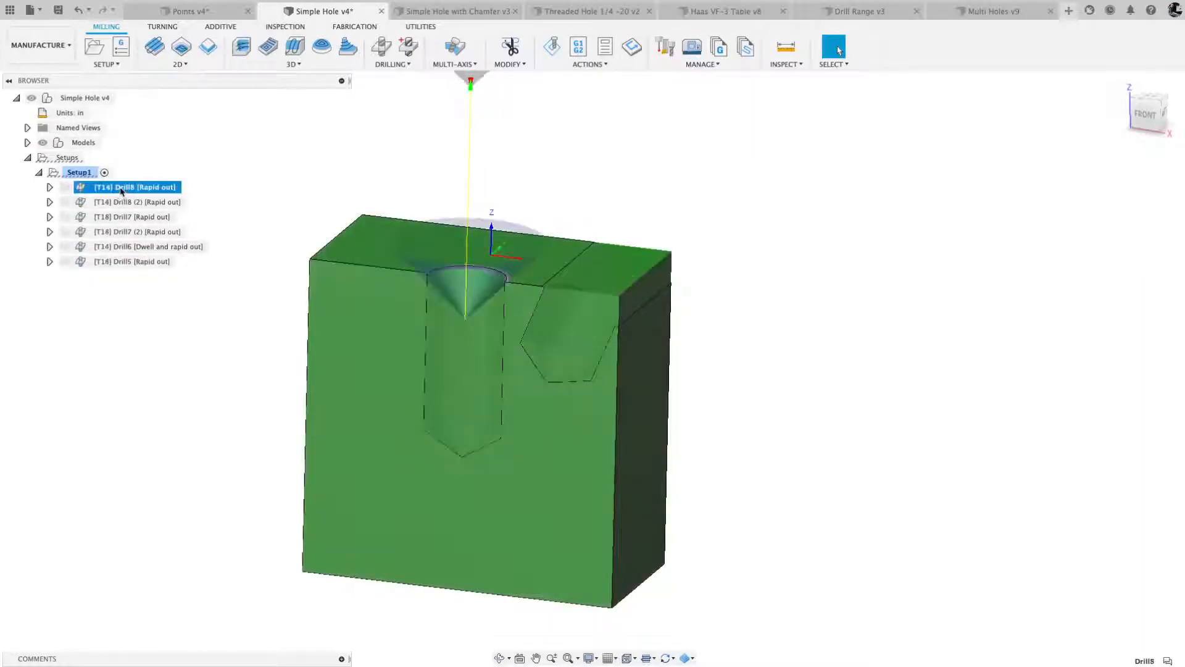
pyautogui.keyDown('shift'); pyautogui.click(130, 233); pyautogui.keyUp('shift')
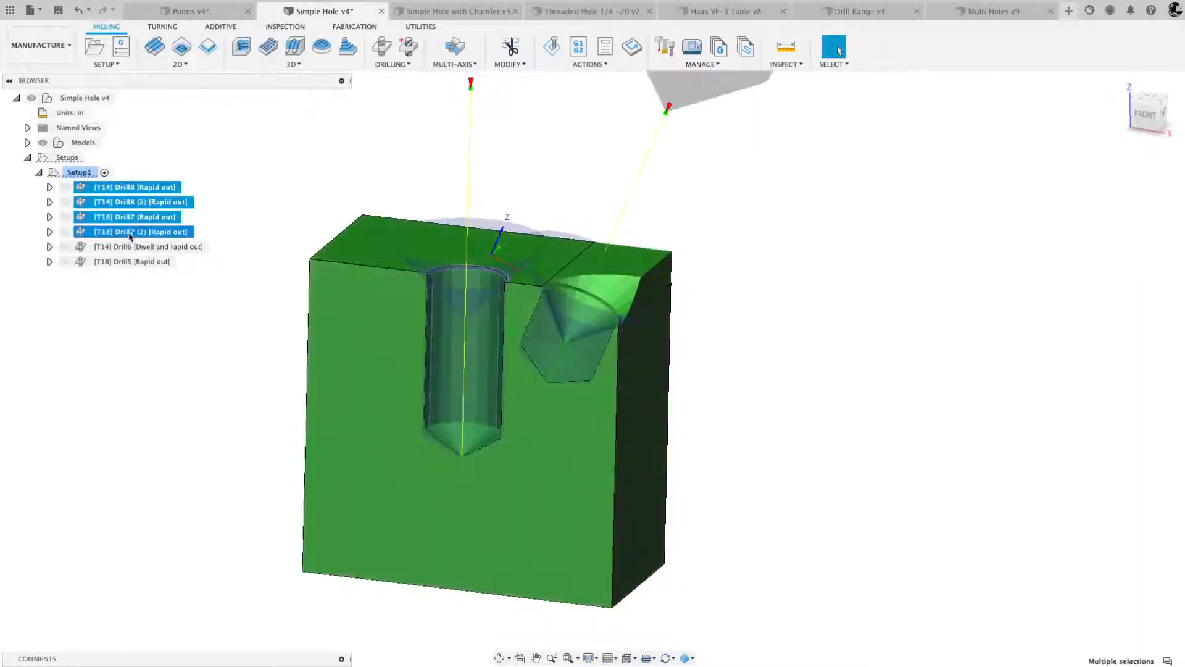
pyautogui.press('Delete')
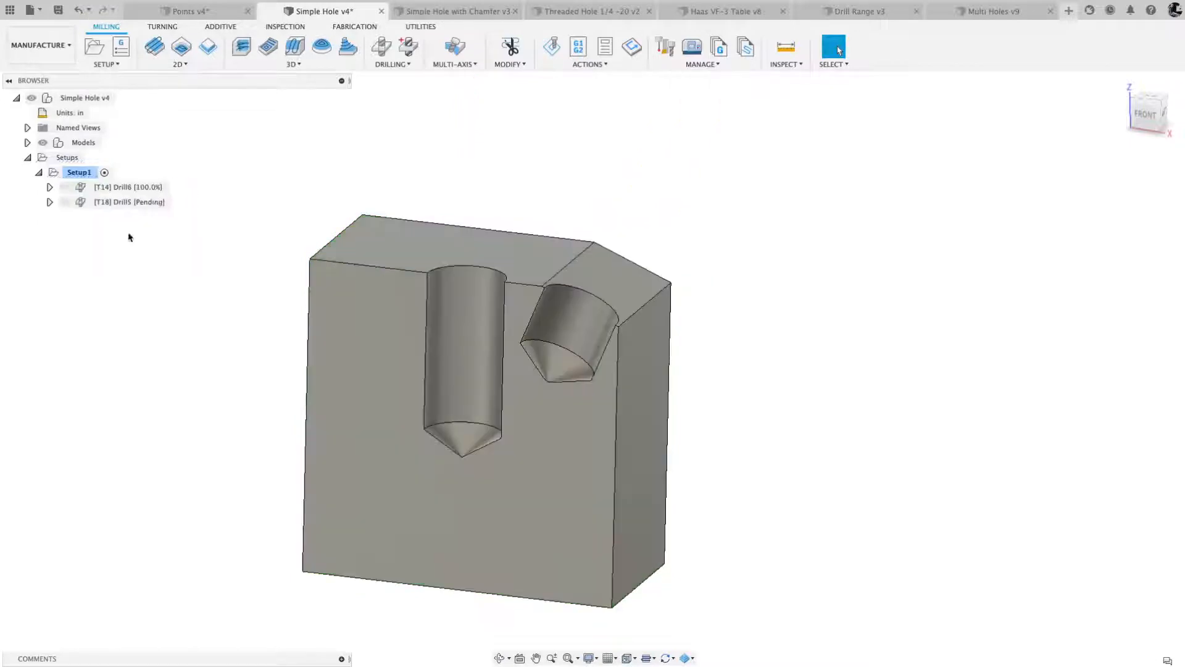
# - Simulate Setup1's spot drill and drill operations with the stock displayed
pyautogui.click(123, 187)
pyautogui.click(122, 204)
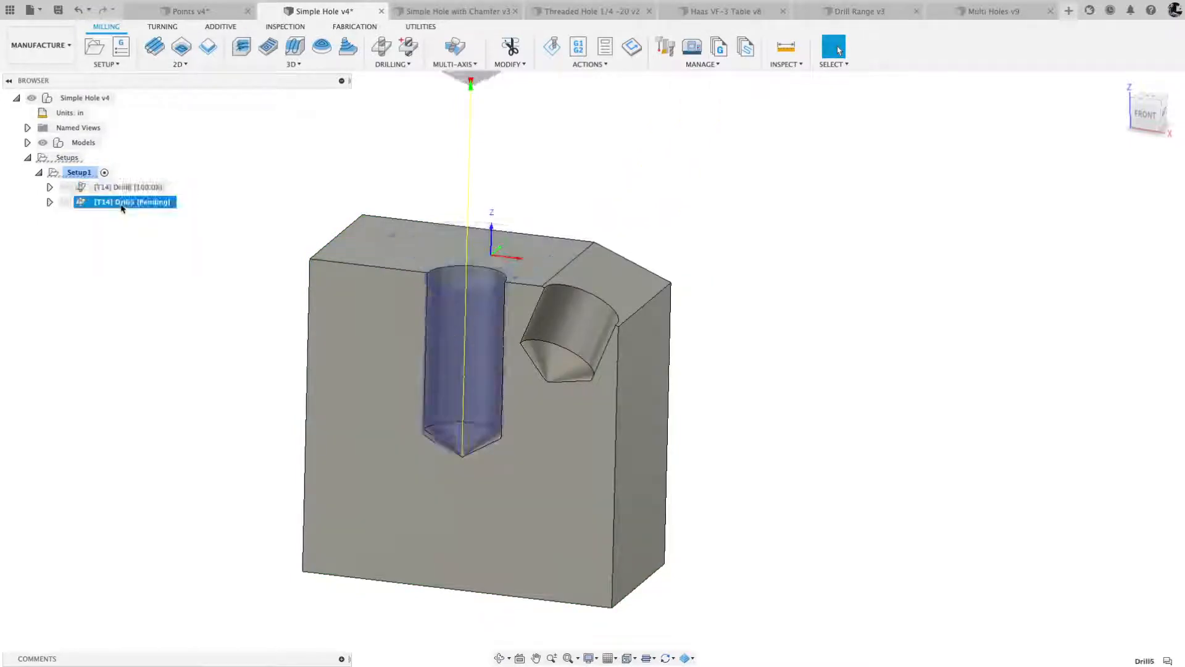
pyautogui.click(77, 173)
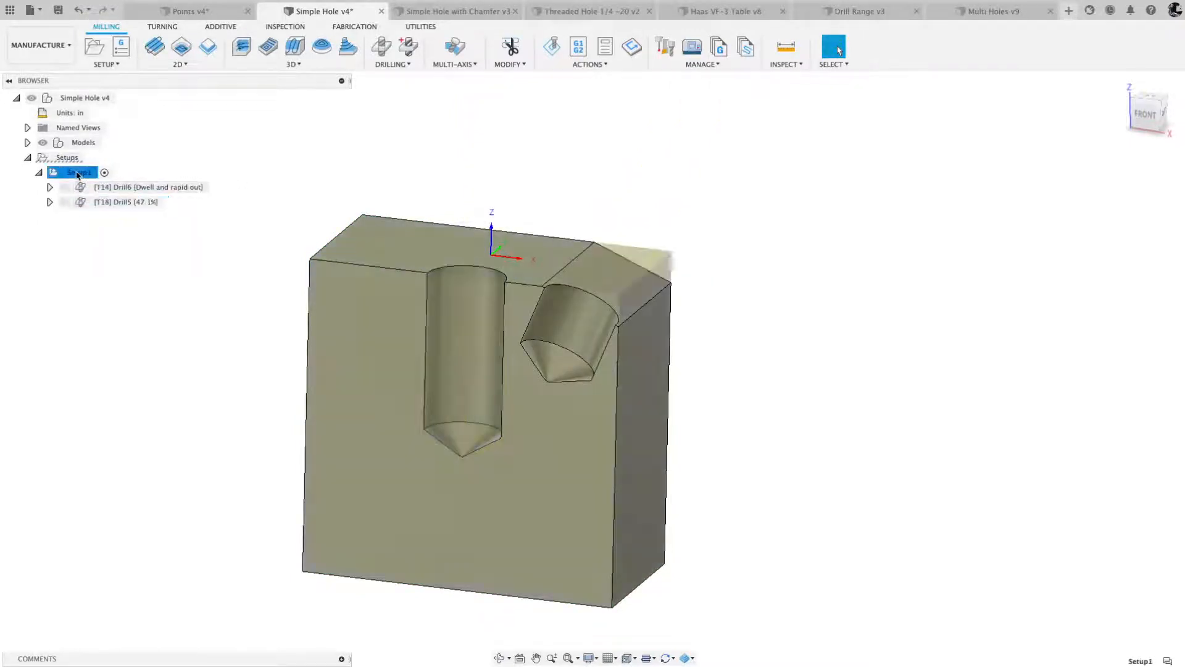
pyautogui.click(552, 46)
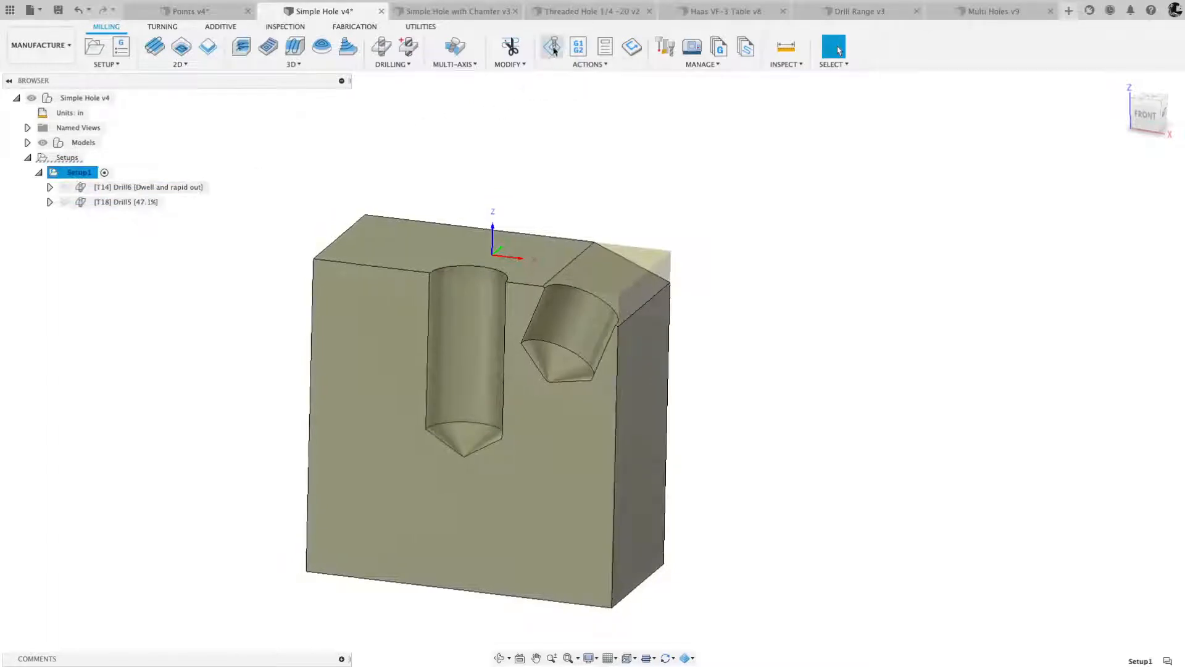
pyautogui.click(594, 611)
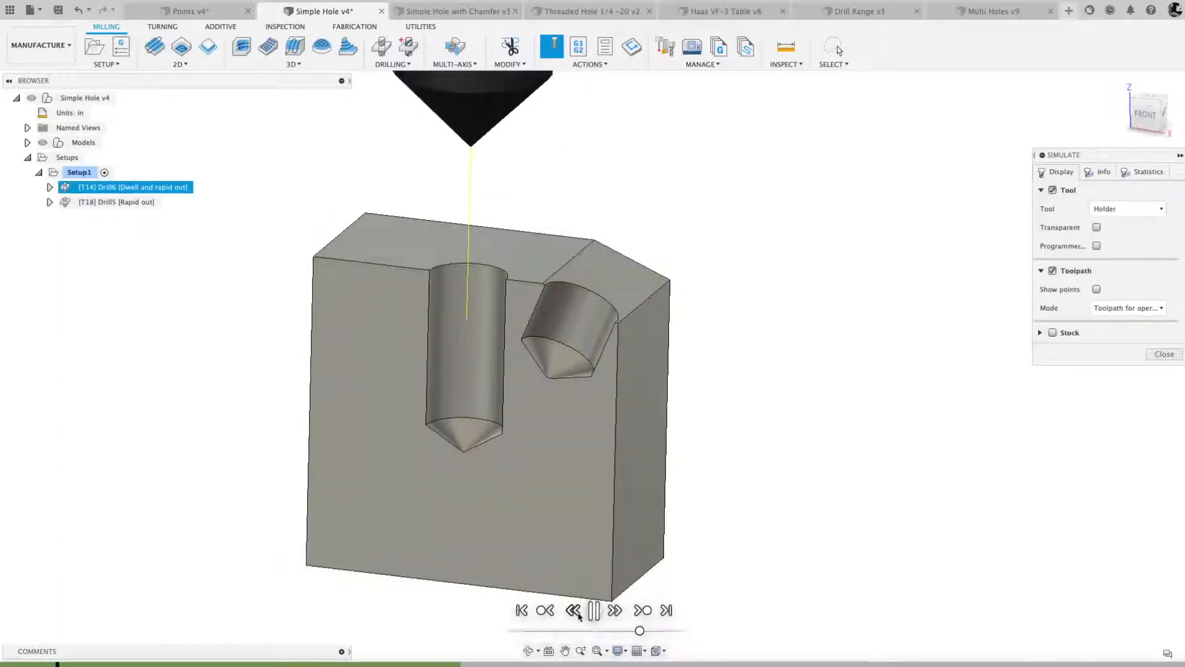
pyautogui.click(1052, 333)
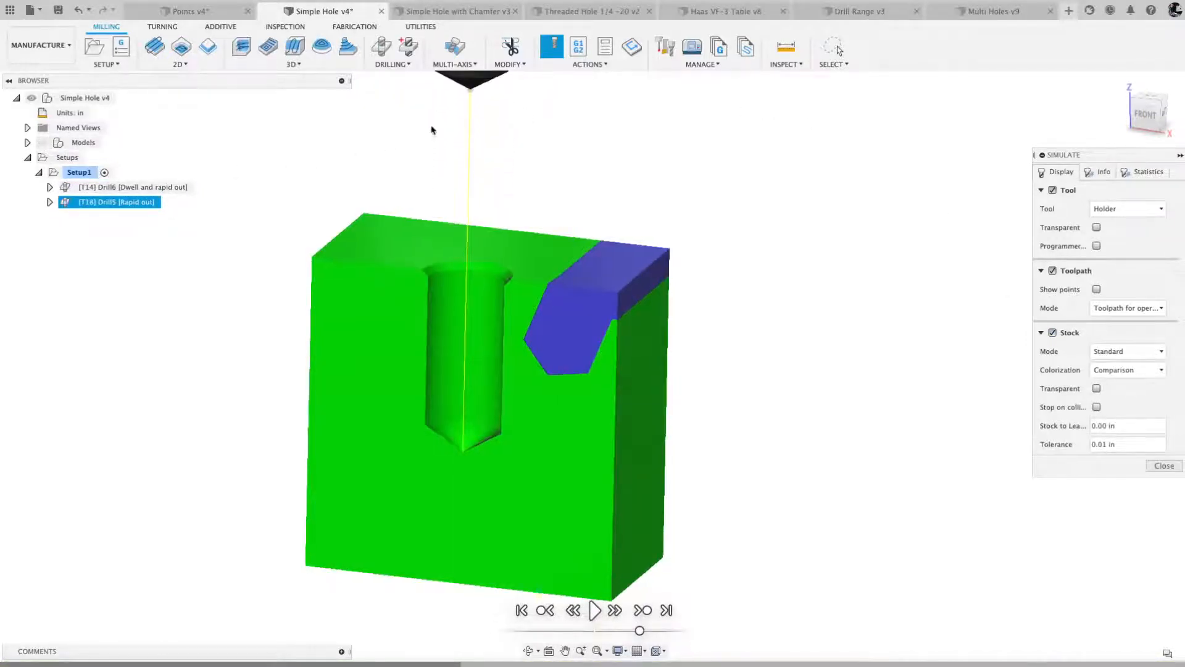
# - Examine the chamfered vertical hole and the undrilled angled hole in the simulated stock, and close the simulation
pyautogui.scroll(5, 432, 130)
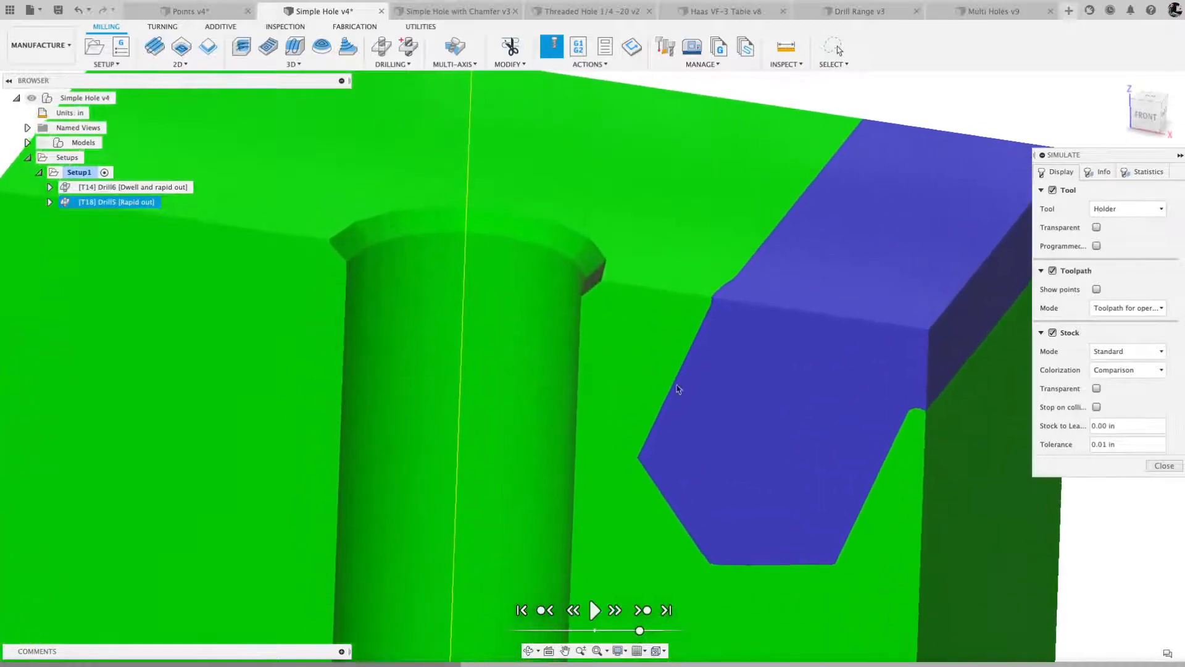
pyautogui.scroll(-5, 547, 327)
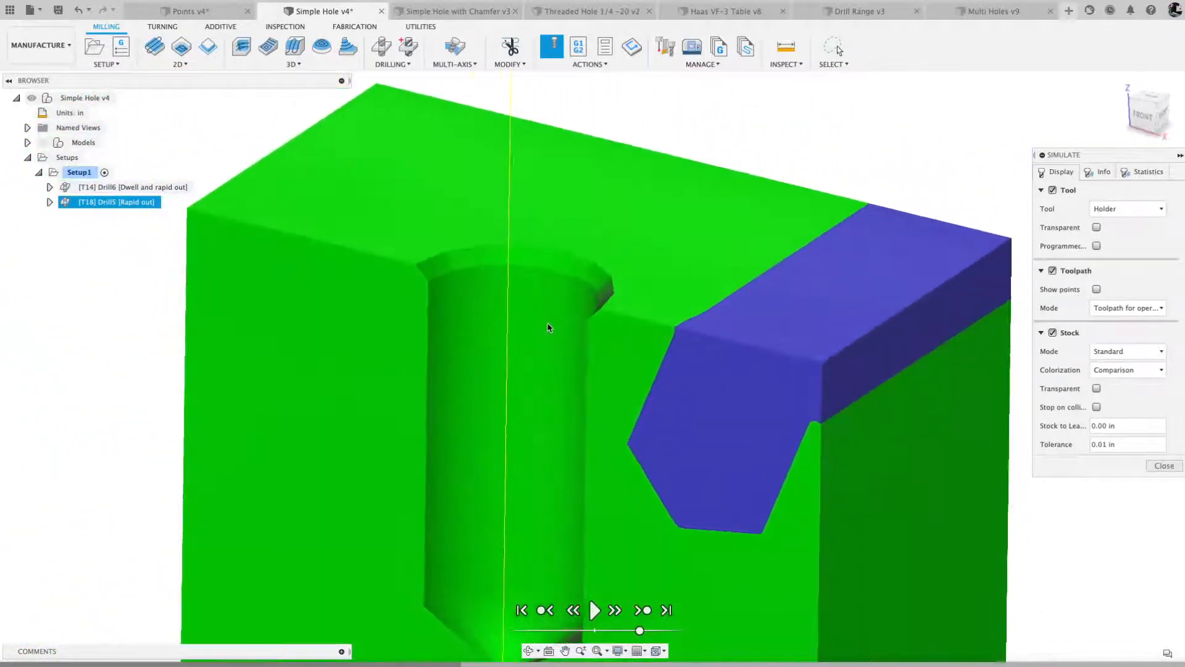
pyautogui.scroll(-3, 515, 432)
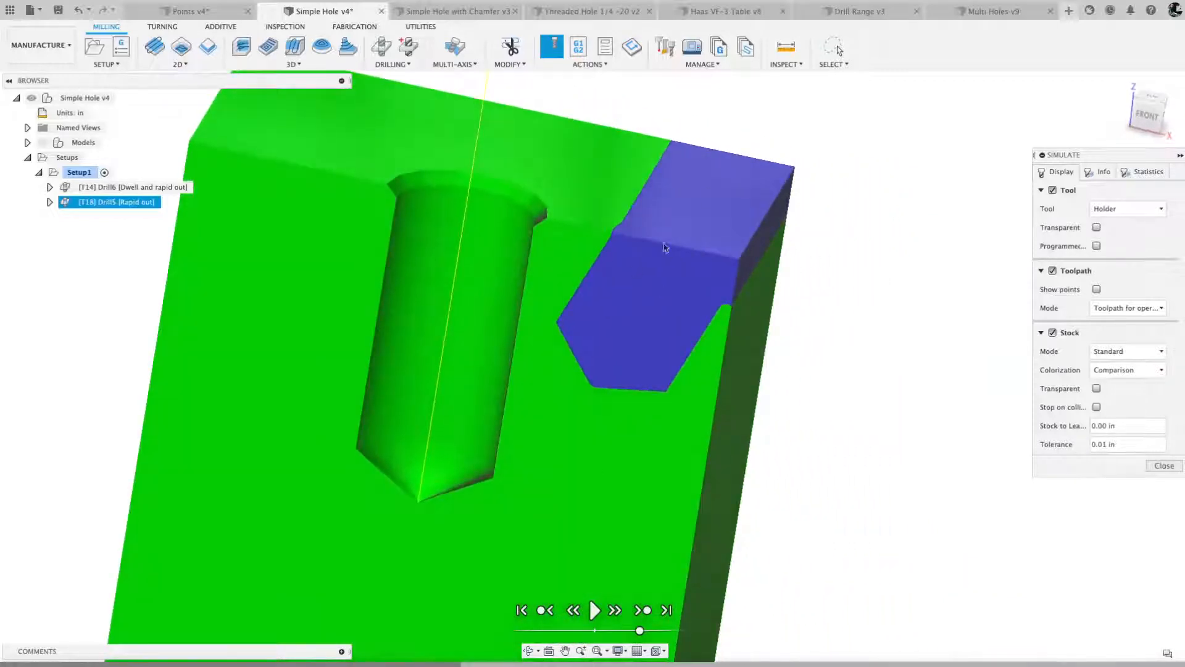
pyautogui.scroll(-3, 656, 279)
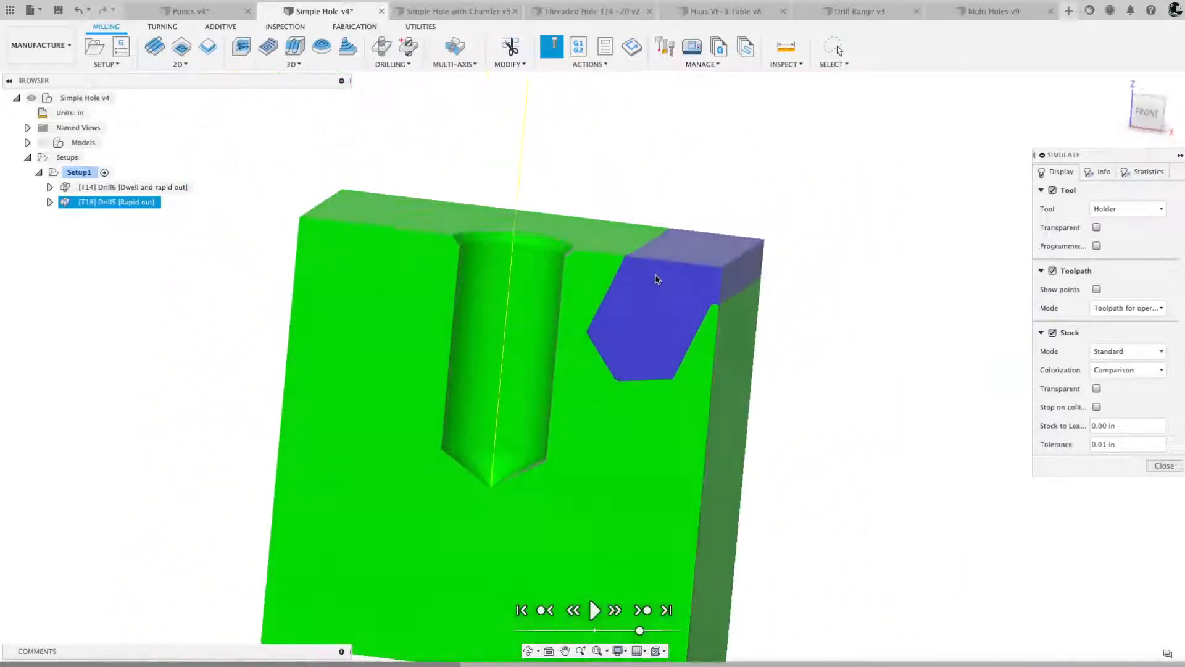
pyautogui.click(1166, 465)
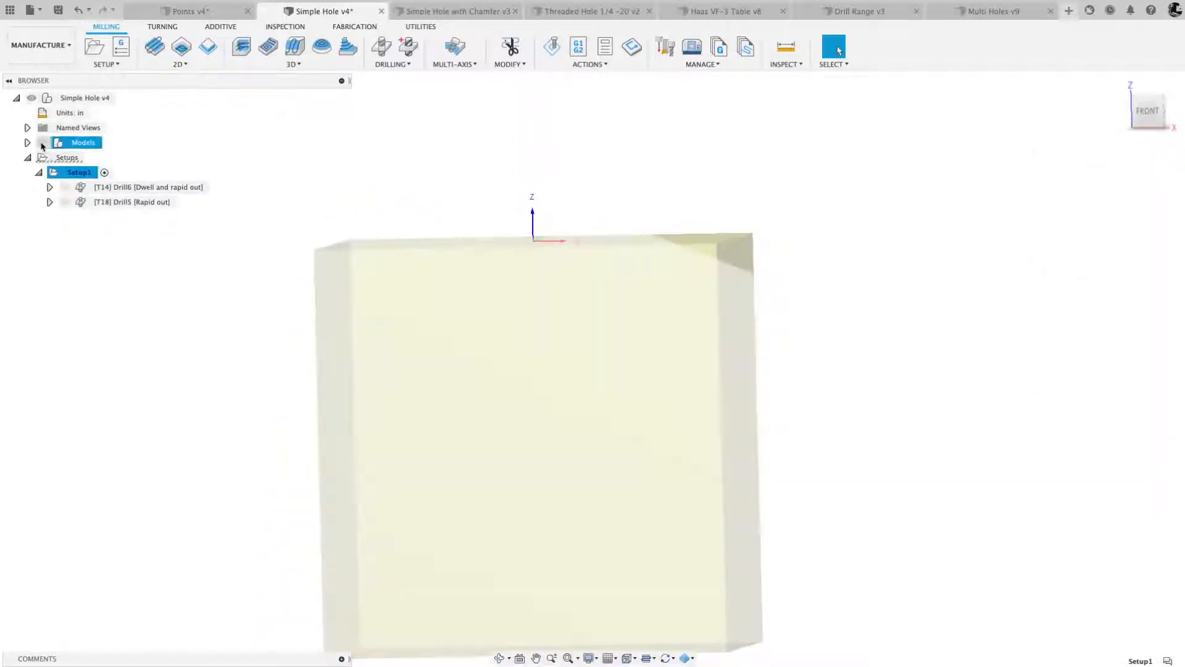
# - Show the models again and create a drill operation with the #14 1/2" spot drill from the Simple Hole with Chamfer v3 setup
pyautogui.click(43, 142)
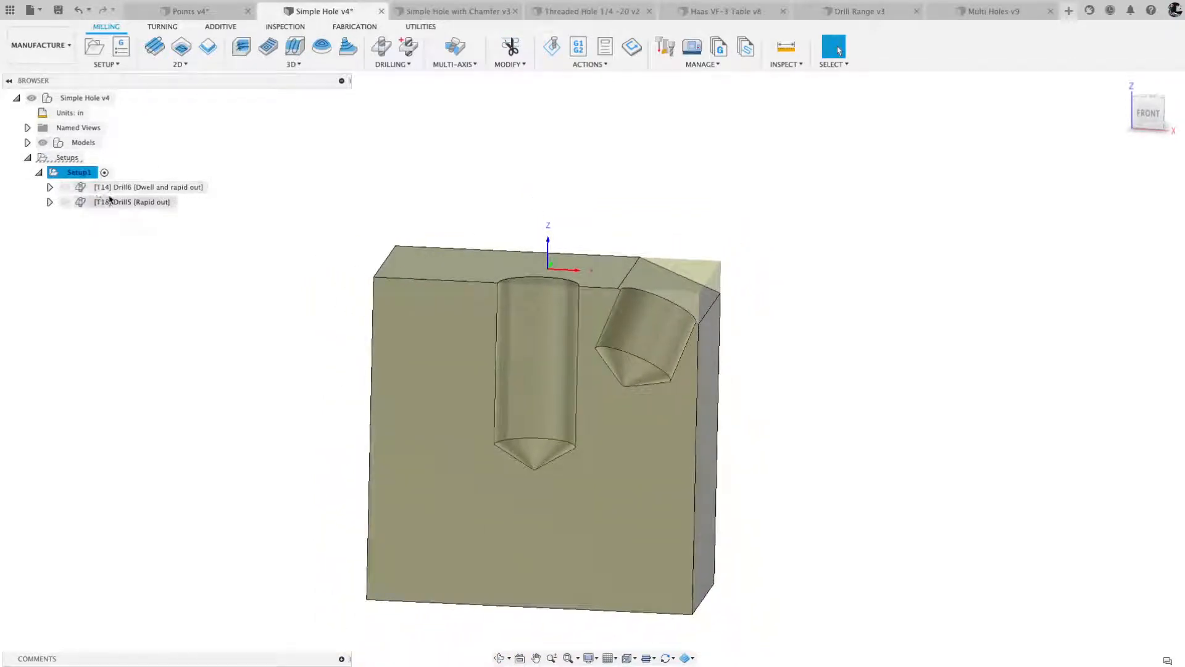
pyautogui.click(381, 50)
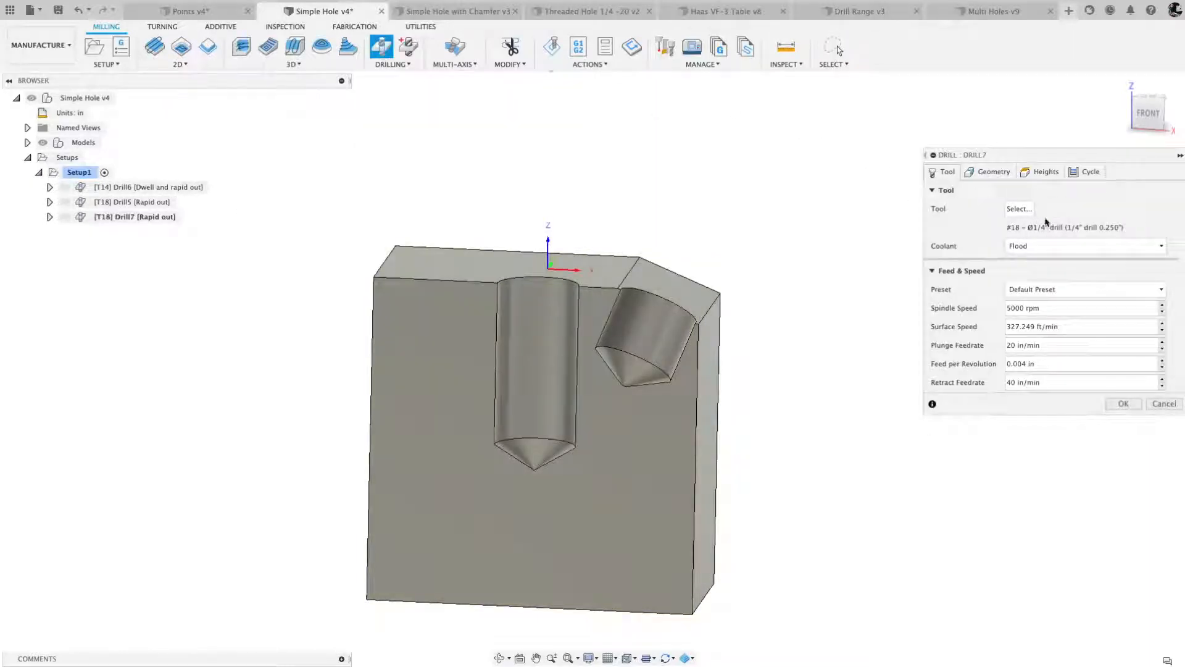
pyautogui.click(1020, 209)
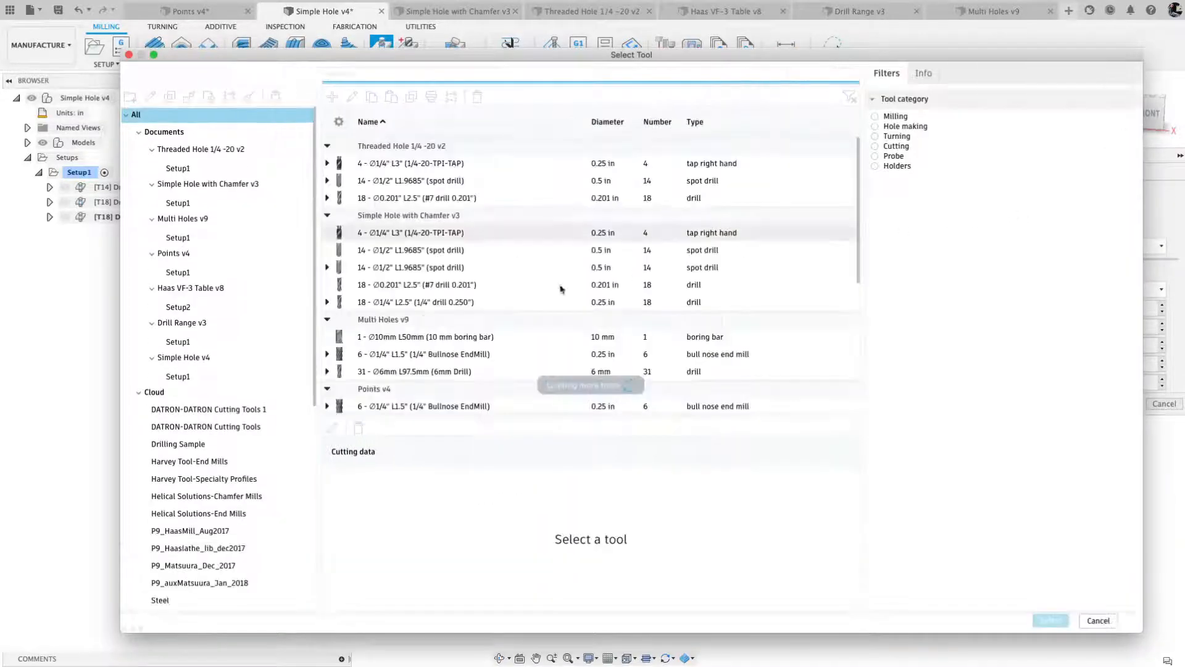
pyautogui.click(178, 203)
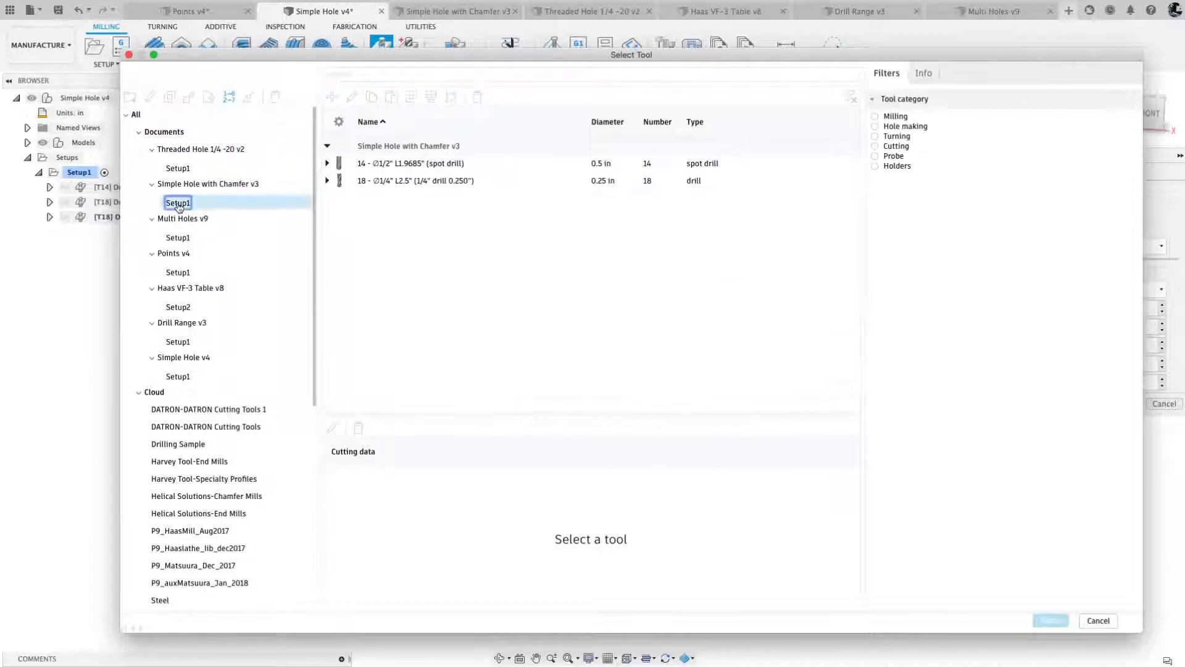
pyautogui.click(416, 164)
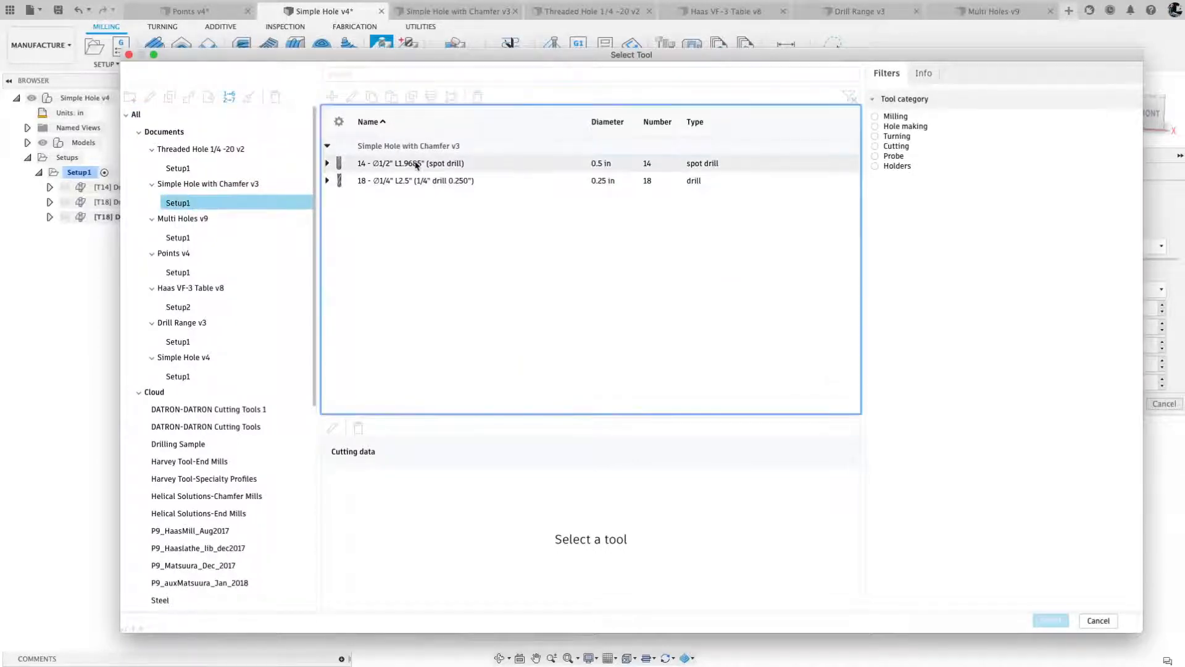
pyautogui.click(1048, 623)
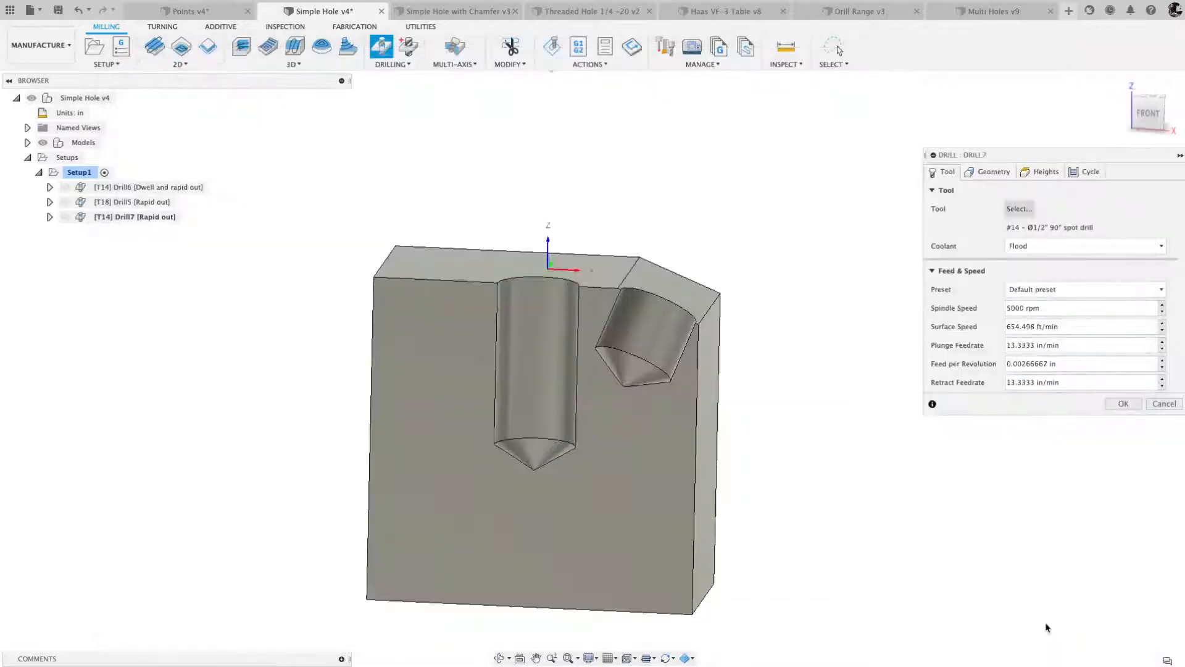
# - Enable the Tool Orientation override in the new spot drill operation's geometry settings
pyautogui.click(994, 173)
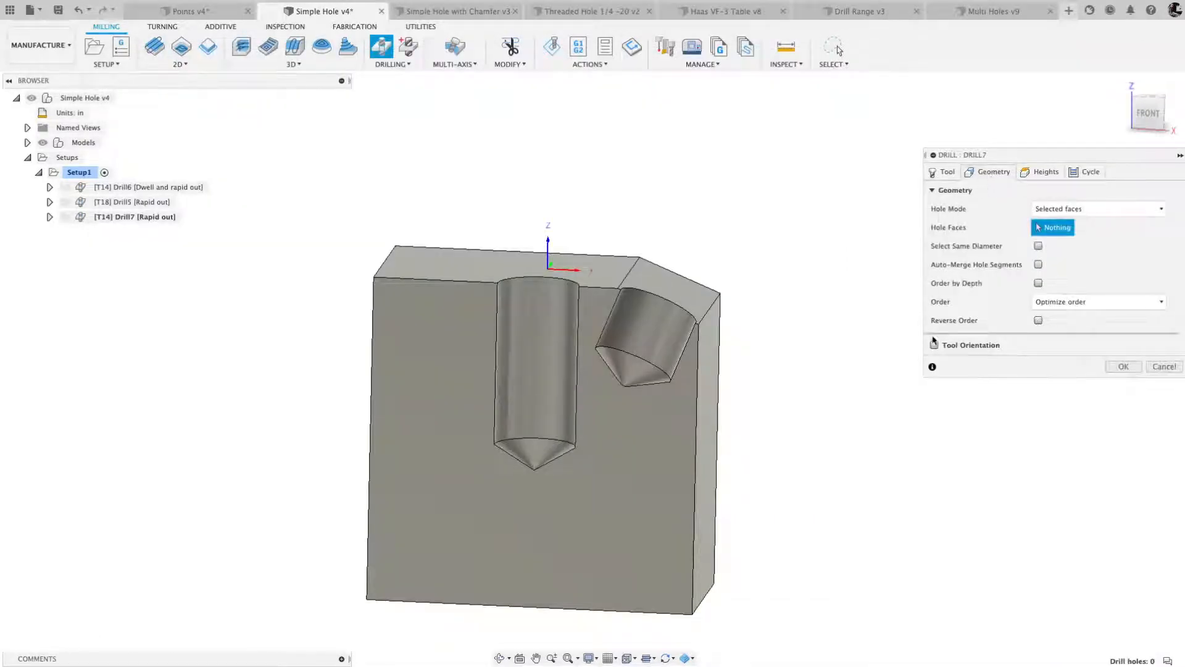
pyautogui.moveTo(935, 351)
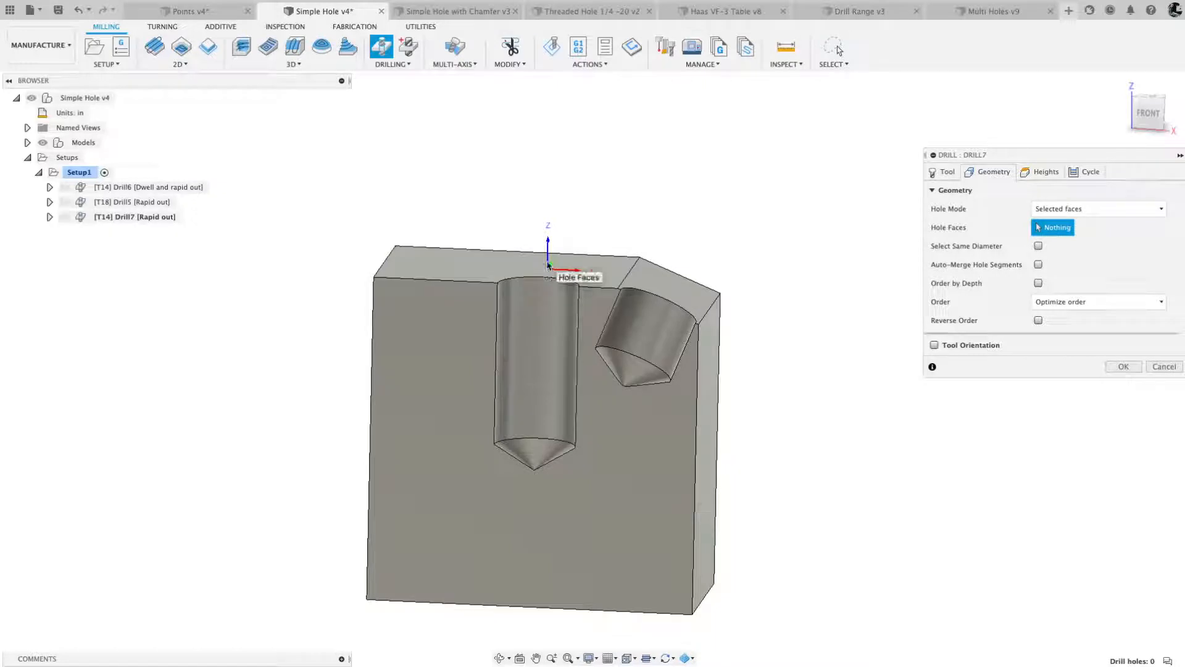
pyautogui.click(934, 346)
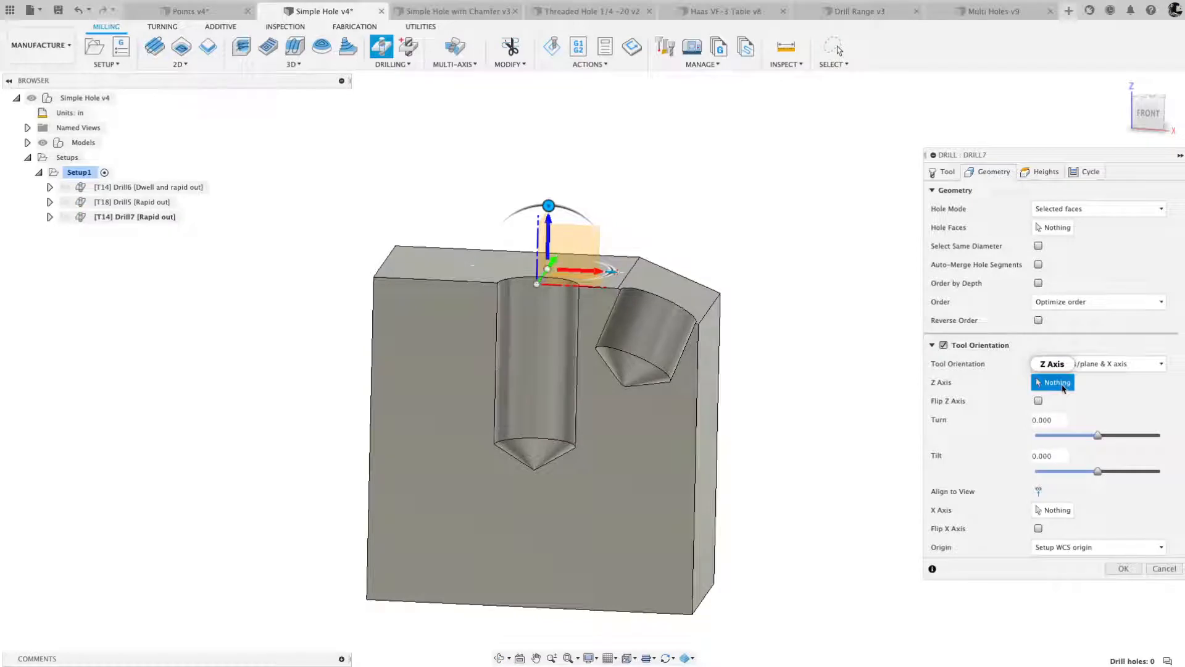
pyautogui.keyDown('shift'); pyautogui.moveTo(803, 347); pyautogui.dragTo(735, 352, button='middle'); pyautogui.keyUp('shift')
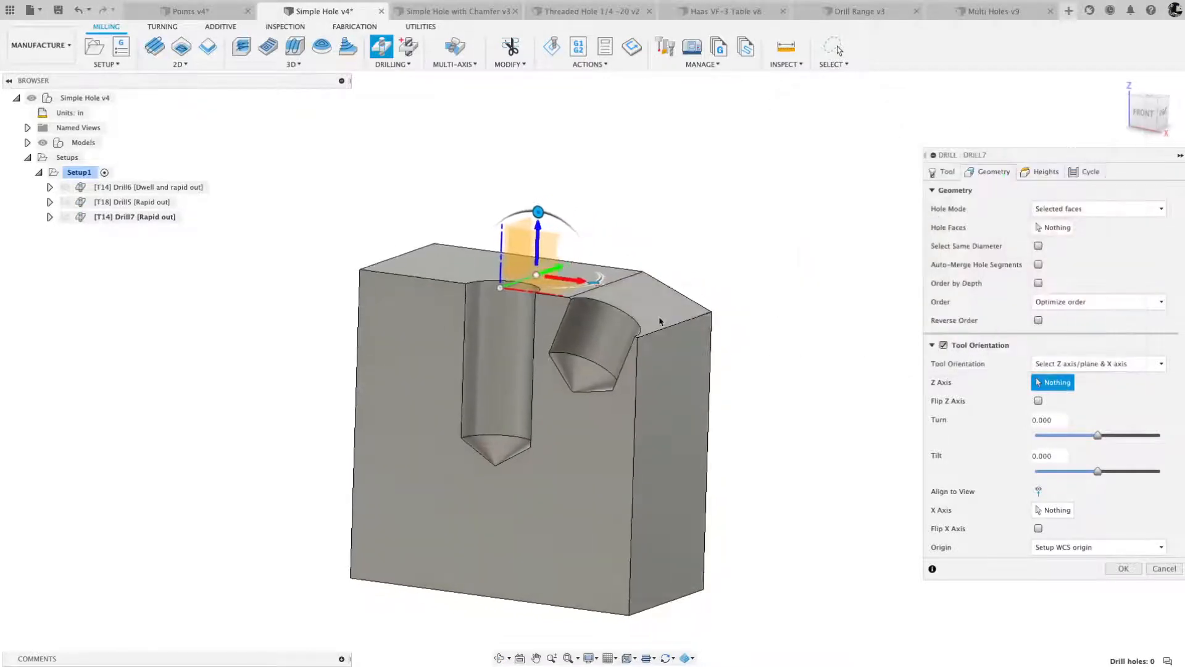
pyautogui.keyDown('shift'); pyautogui.moveTo(660, 318); pyautogui.dragTo(654, 303, button='middle'); pyautogui.keyUp('shift')
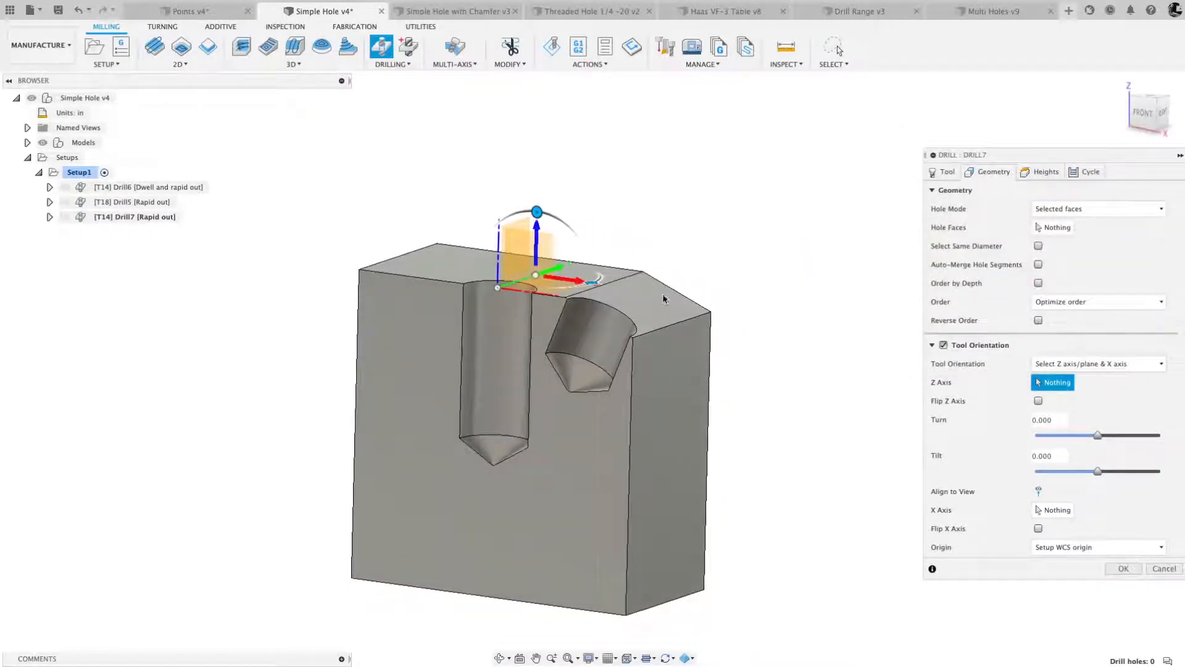
# - Set the tool orientation's Z Axis to the angled hole's cylindrical face, clearing the first pick and reselecting it from the front view
pyautogui.click(594, 331)
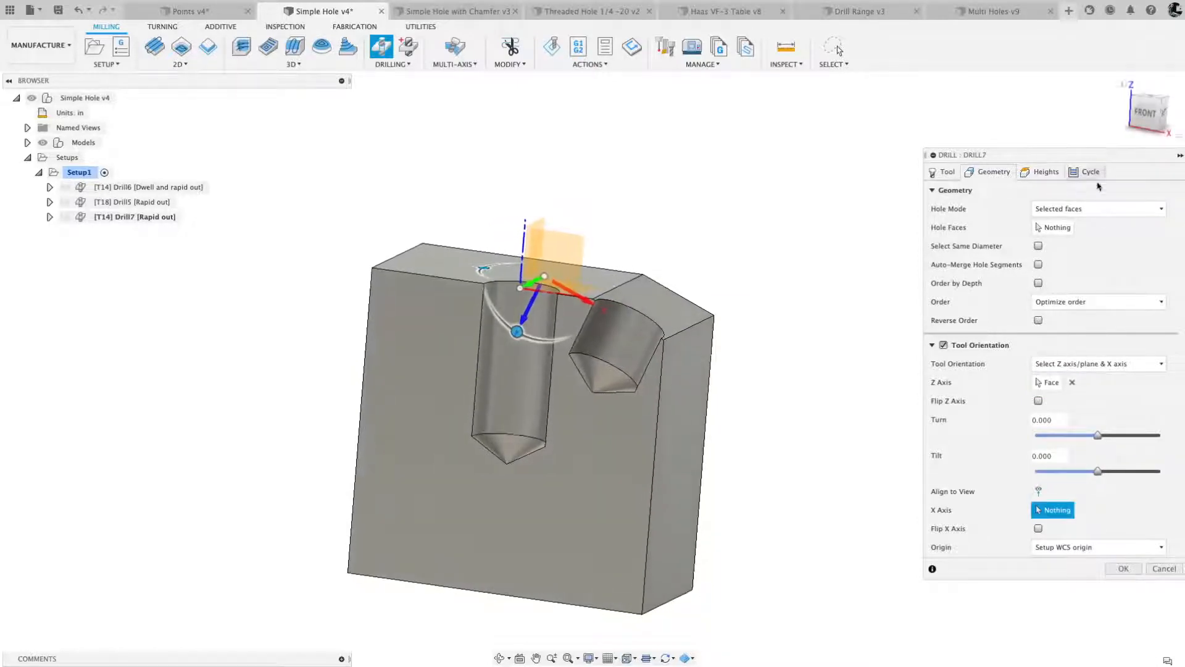
pyautogui.click(1072, 382)
pyautogui.click(1145, 122)
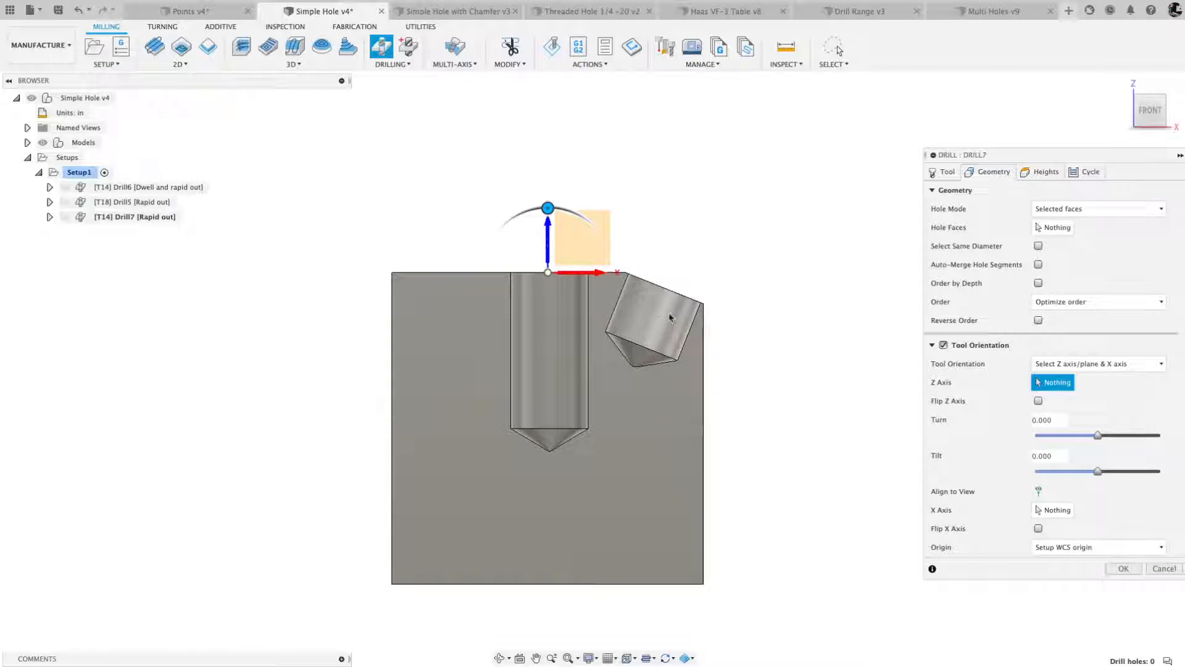
pyautogui.click(647, 312)
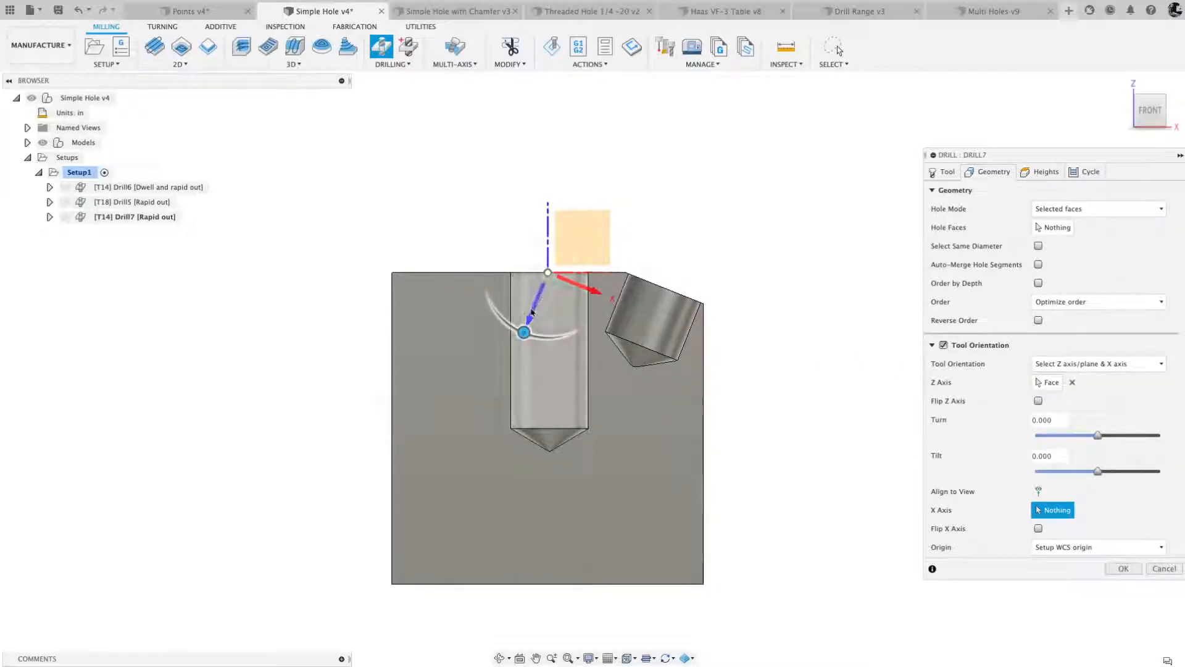
# - Flip the tool orientation's Z axis so it points up and out of the angled hole
pyautogui.keyDown('shift'); pyautogui.moveTo(679, 283); pyautogui.dragTo(544, 326, button='middle'); pyautogui.keyUp('shift')
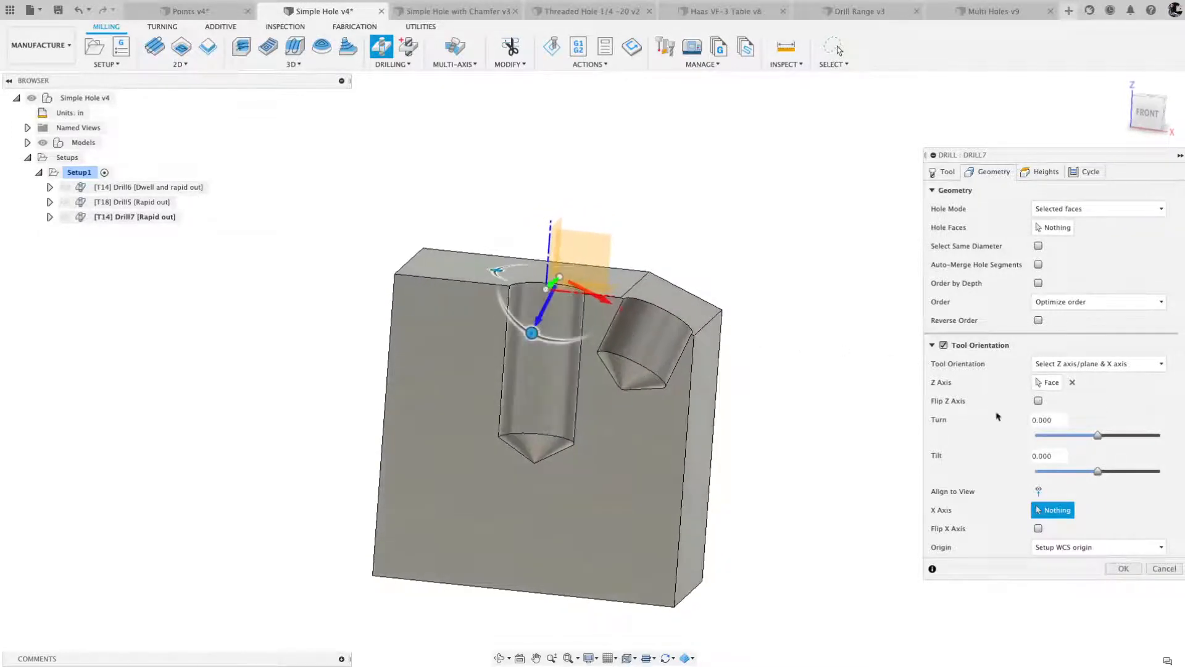
pyautogui.click(1038, 401)
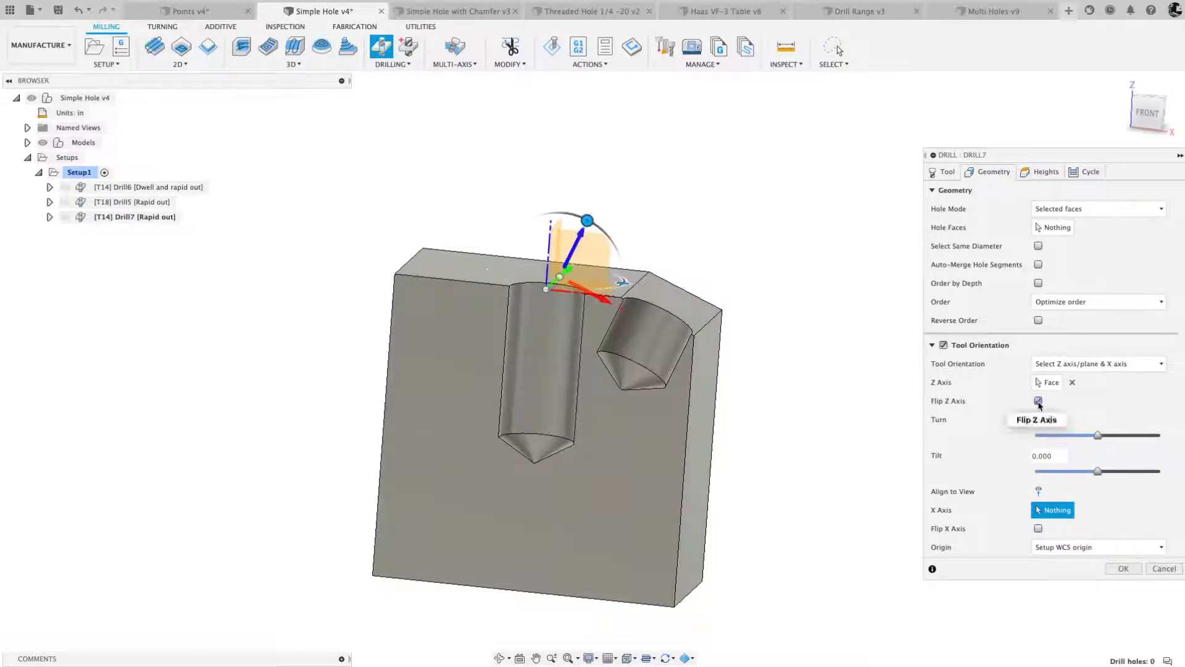
pyautogui.keyDown('shift'); pyautogui.moveTo(580, 235); pyautogui.dragTo(567, 243, button='middle'); pyautogui.keyUp('shift')
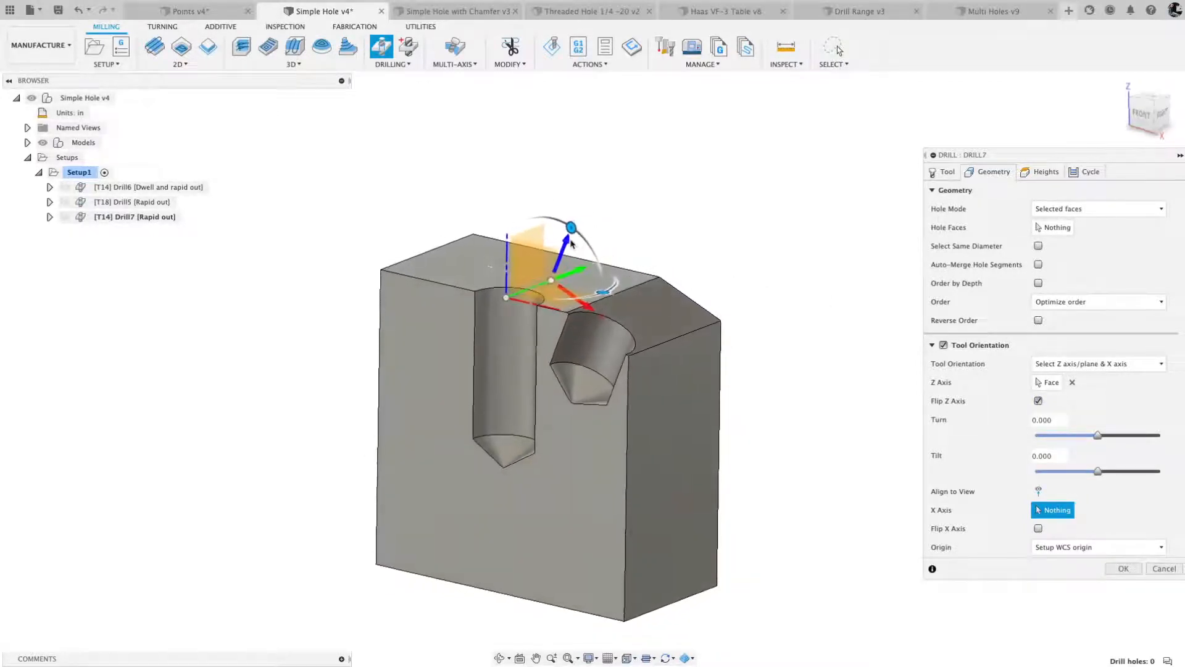
pyautogui.keyDown('shift'); pyautogui.moveTo(718, 308); pyautogui.dragTo(744, 311, button='middle'); pyautogui.keyUp('shift')
pyautogui.click(1038, 401)
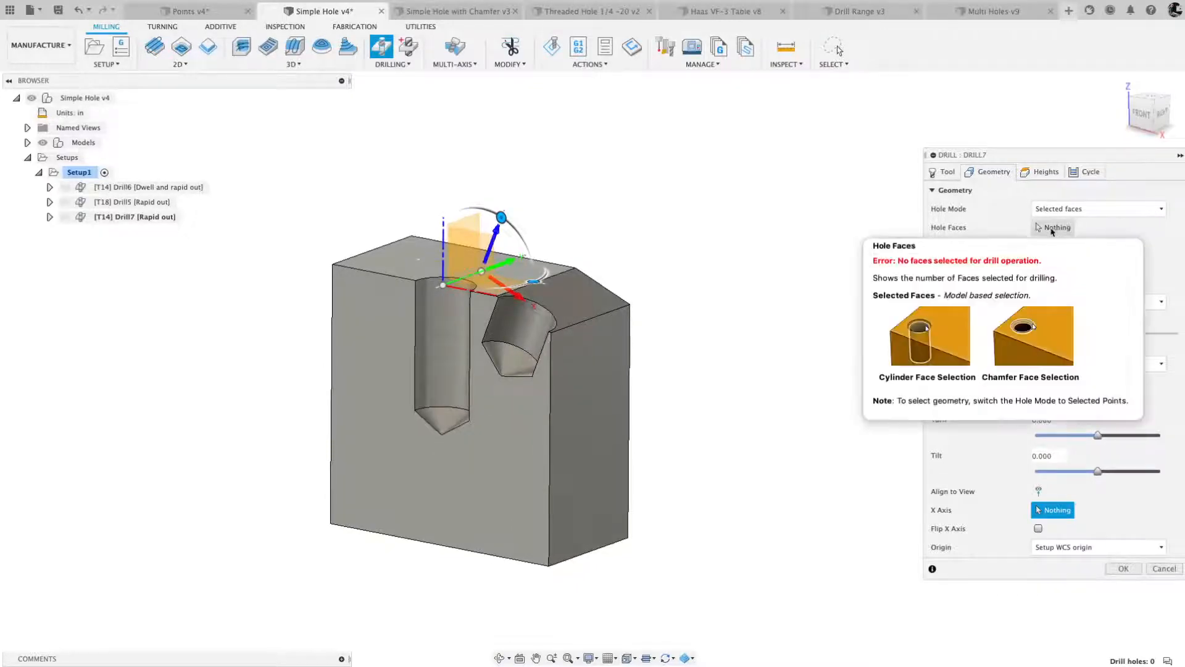
# - Select the angled hole's cylindrical face as the hole face and open the operation's height settings in front view
pyautogui.click(1053, 229)
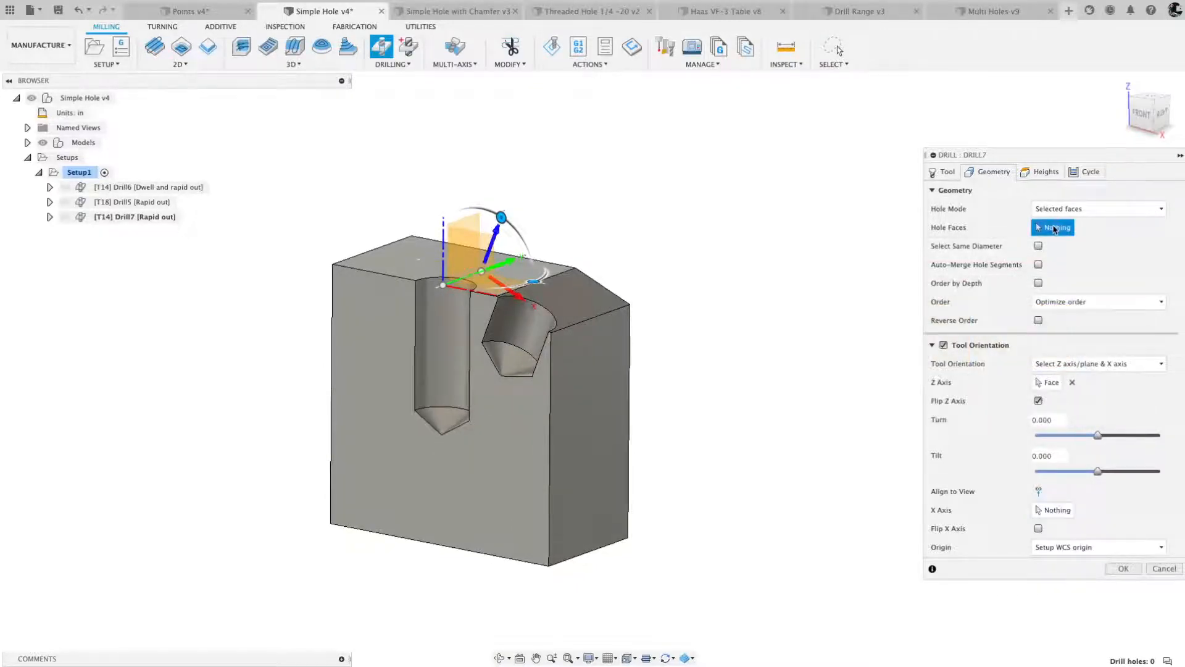
pyautogui.click(539, 320)
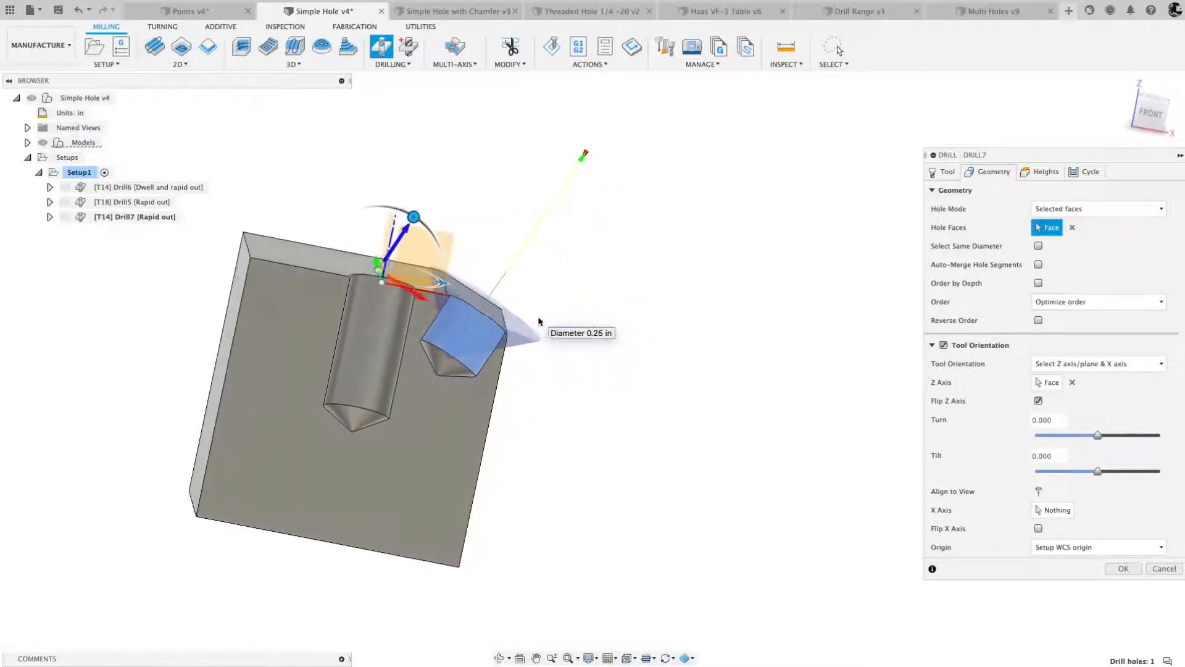
pyautogui.click(1149, 118)
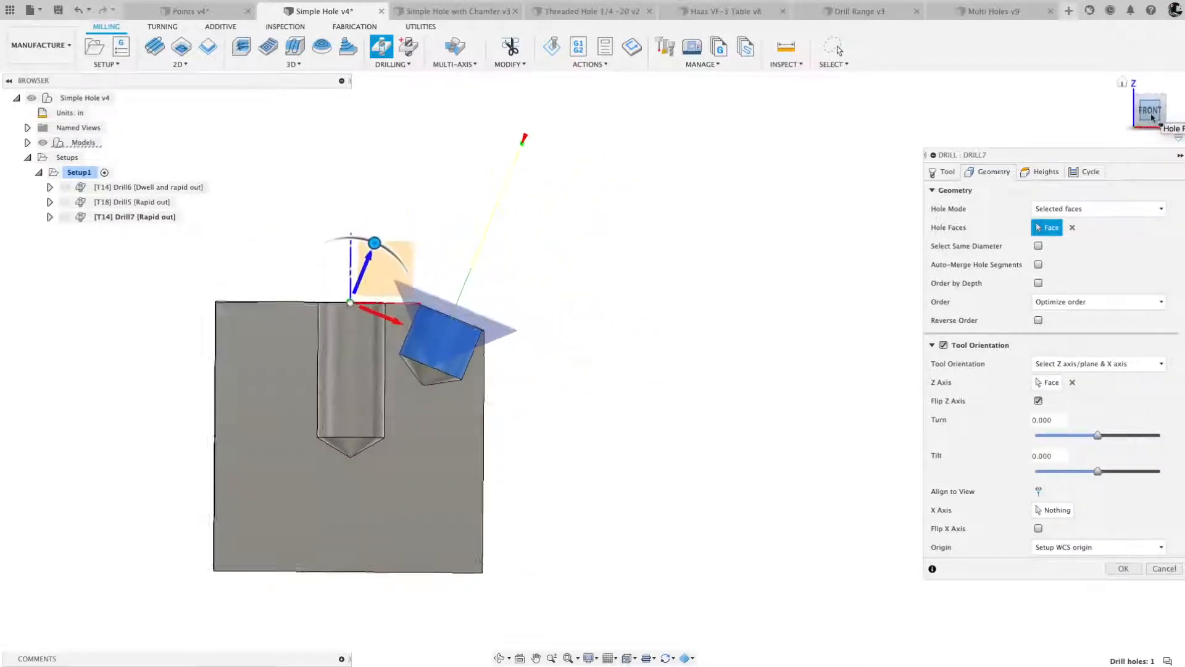
pyautogui.click(1045, 172)
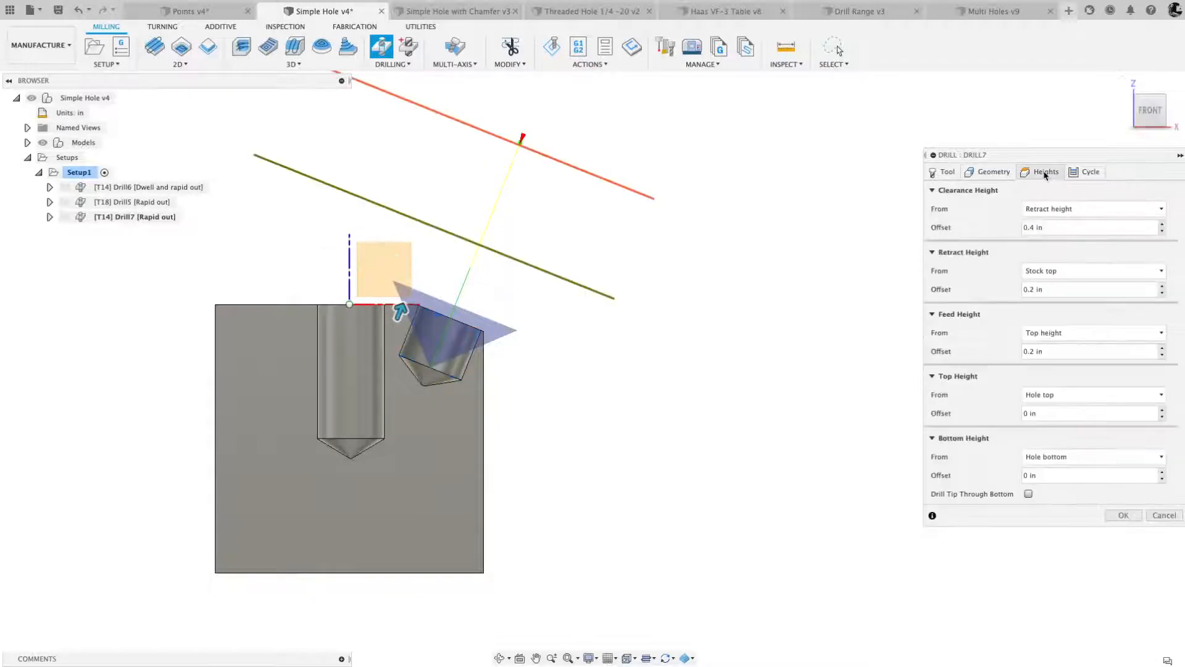
# - Set the angled hole spot drill's bottom height to chamfer width with a width of .005 in and accept the operation
pyautogui.click(1049, 458)
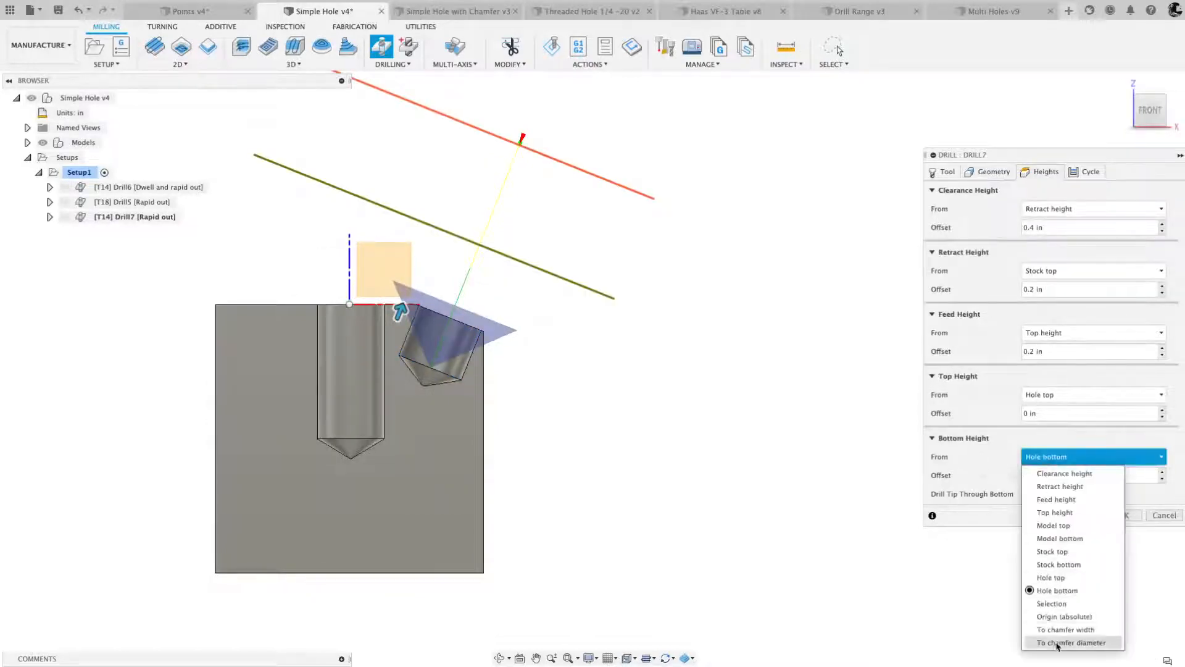
pyautogui.click(1062, 629)
pyautogui.moveTo(1012, 475); pyautogui.dragTo(993, 476)
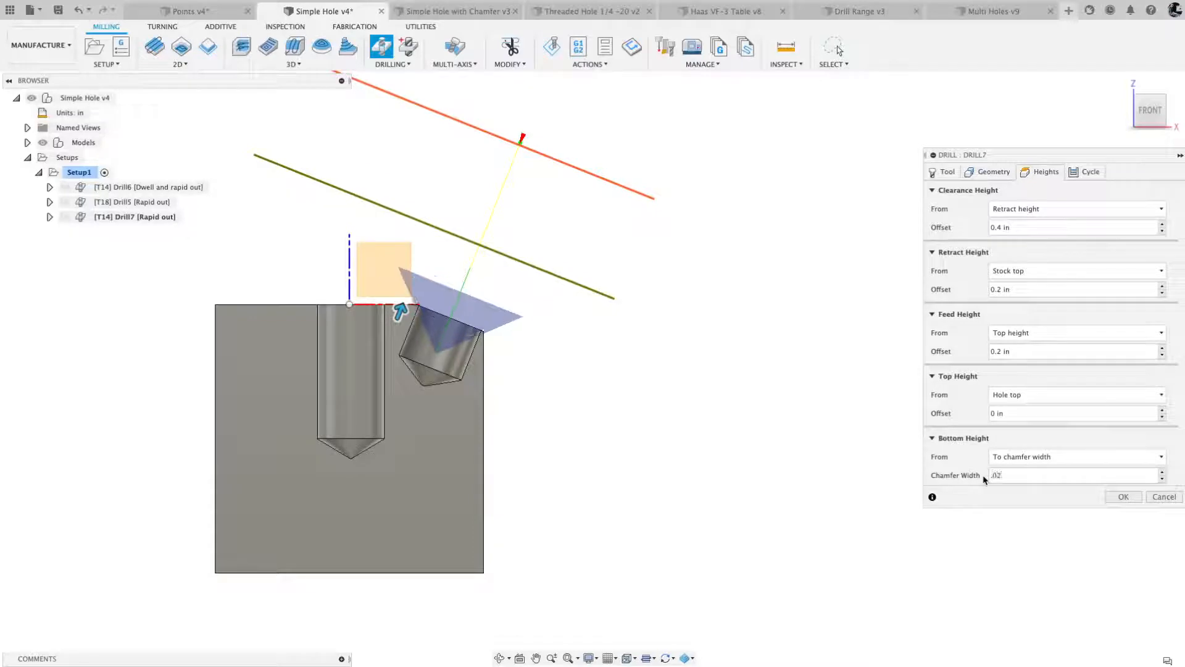
pyautogui.scroll(2, 463, 324)
pyautogui.scroll(2, 462, 324)
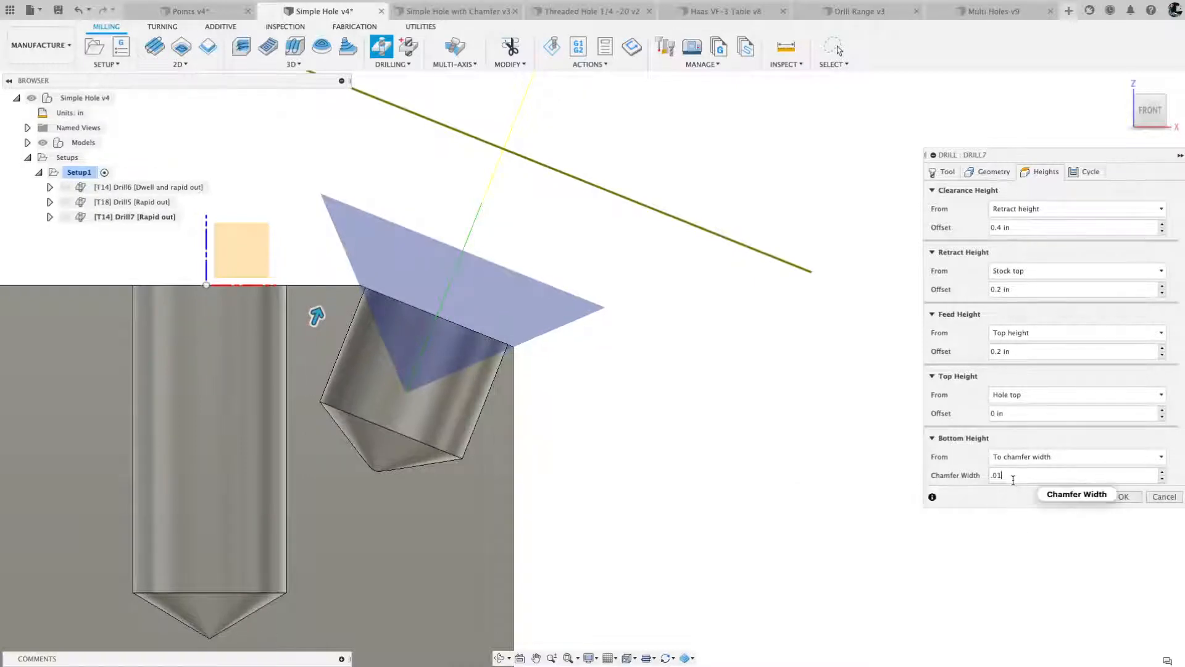
pyautogui.press('BackSpace')
pyautogui.write('05')
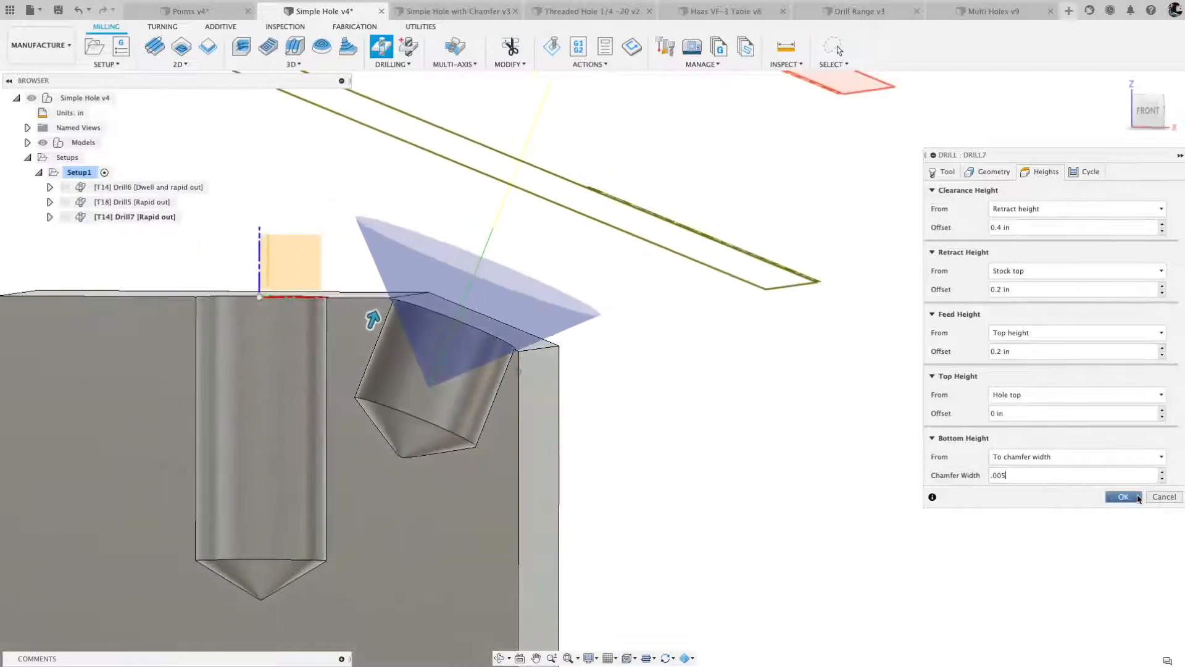
pyautogui.click(1126, 497)
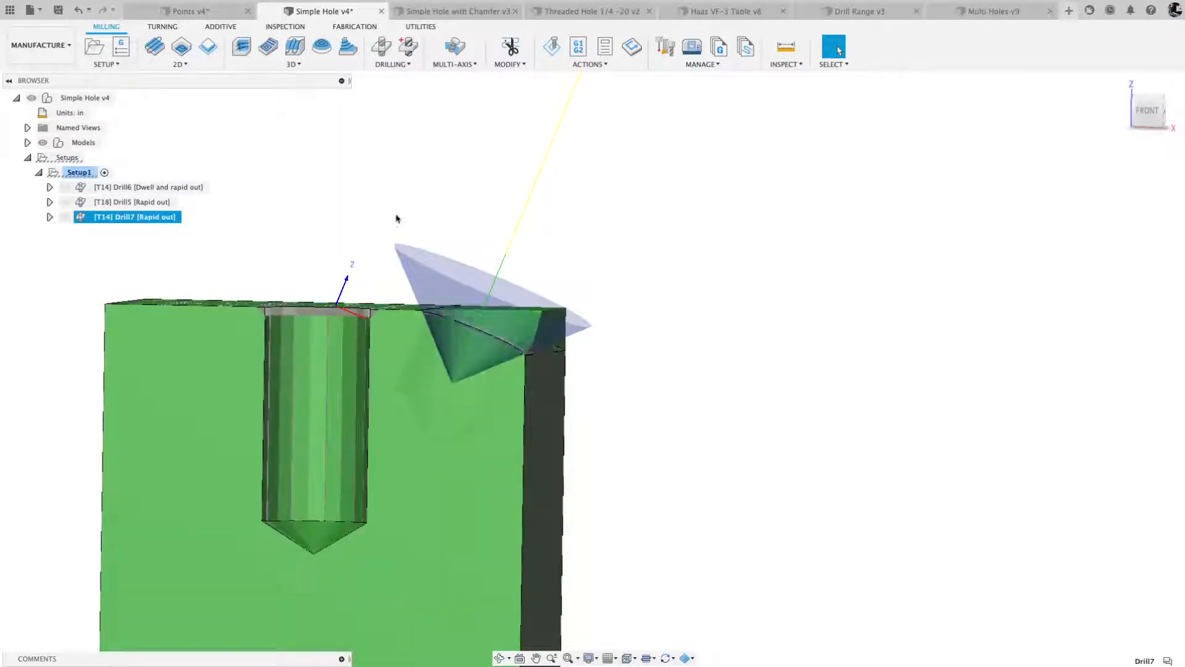
# - Create a new drill operation using the #18 1/4" drill from Setup1 of the Simple Hole with Chamfer v3 document
pyautogui.click(382, 52)
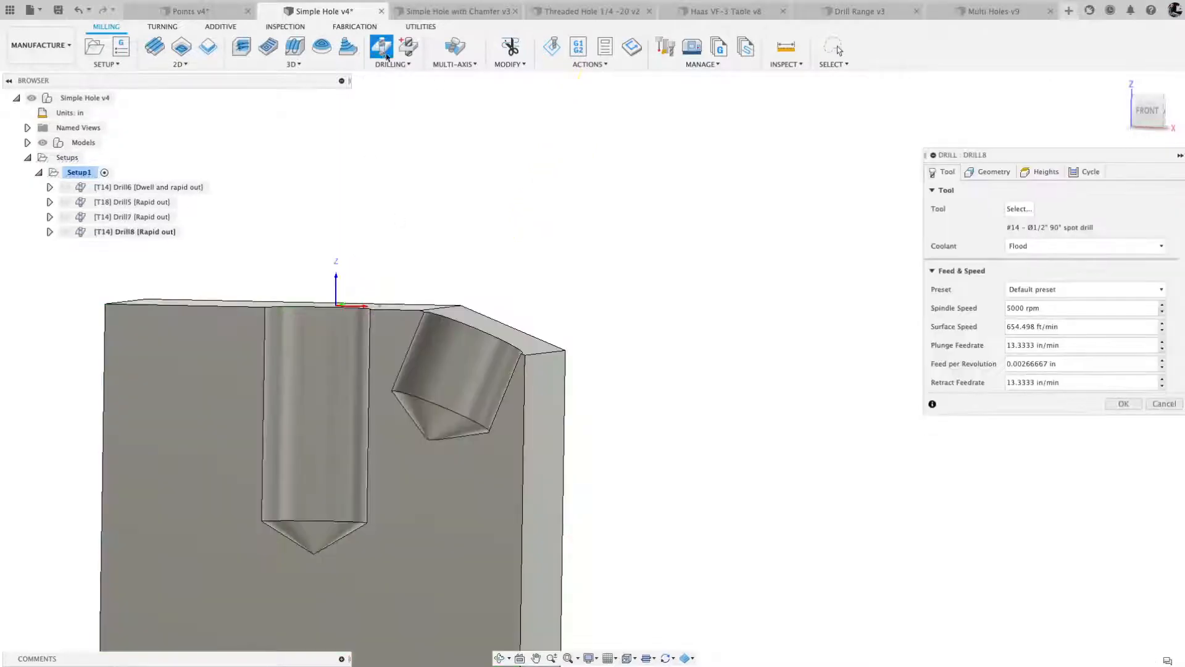
pyautogui.click(1019, 209)
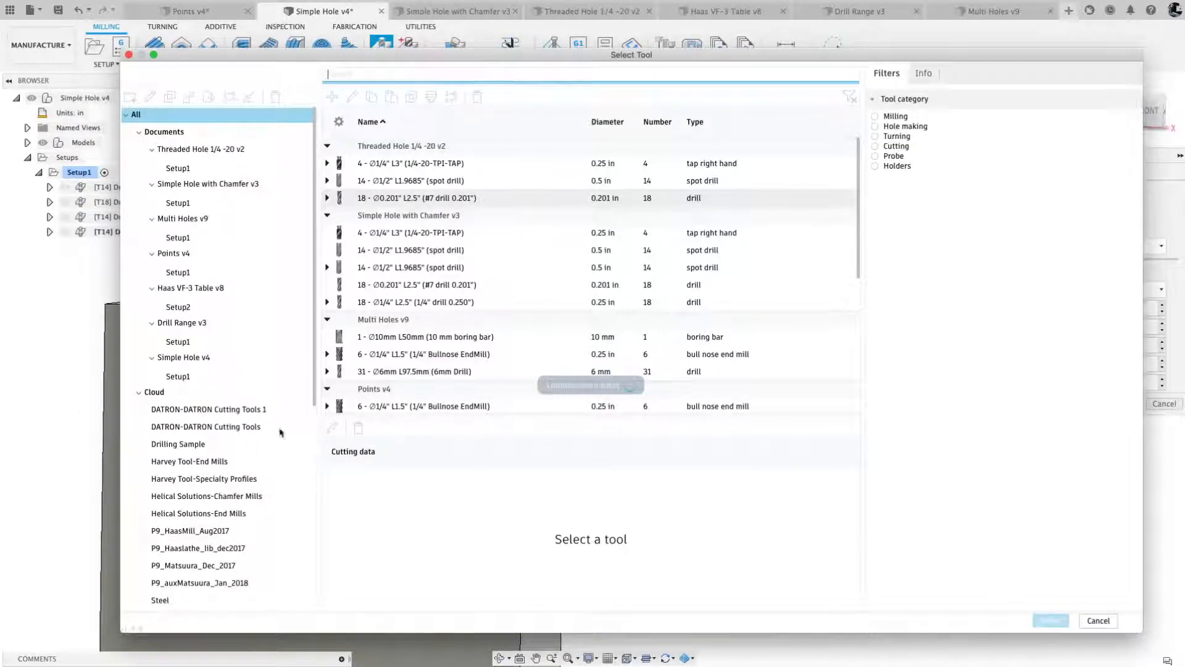
pyautogui.click(185, 203)
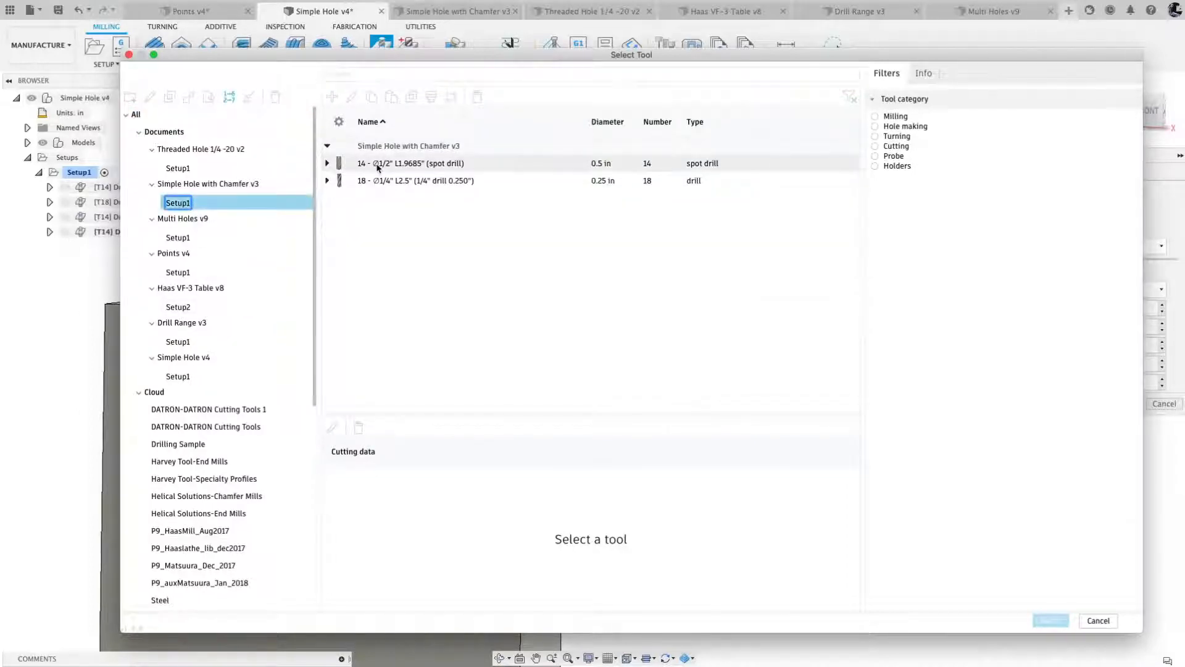
pyautogui.click(389, 180)
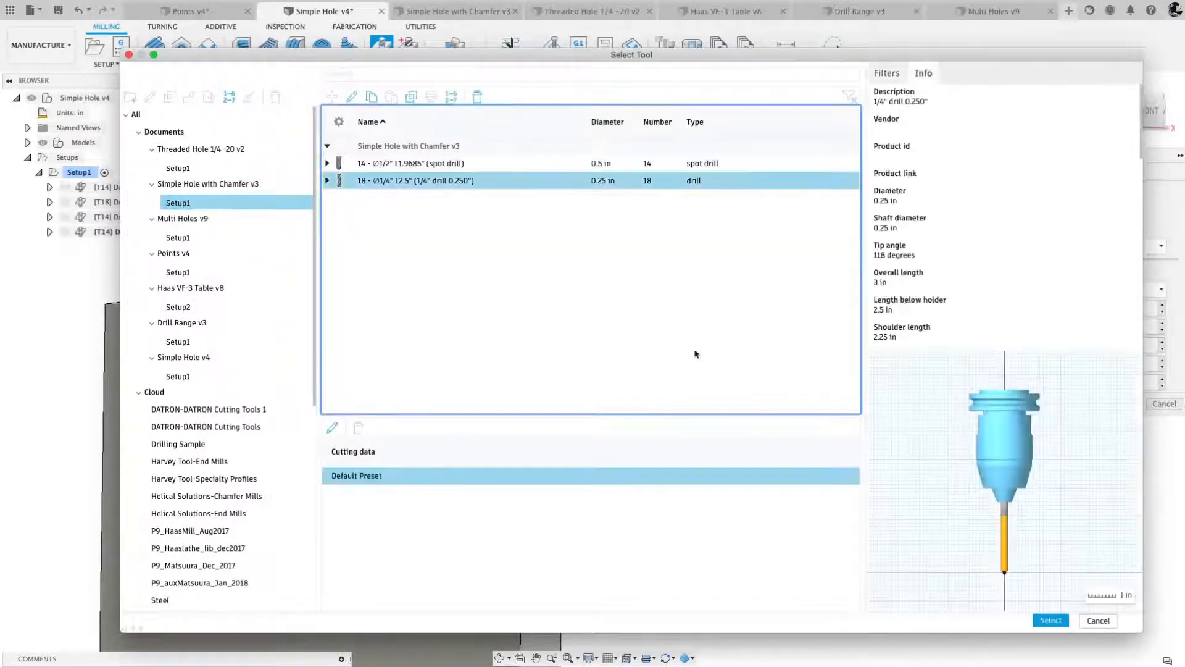
pyautogui.click(1051, 620)
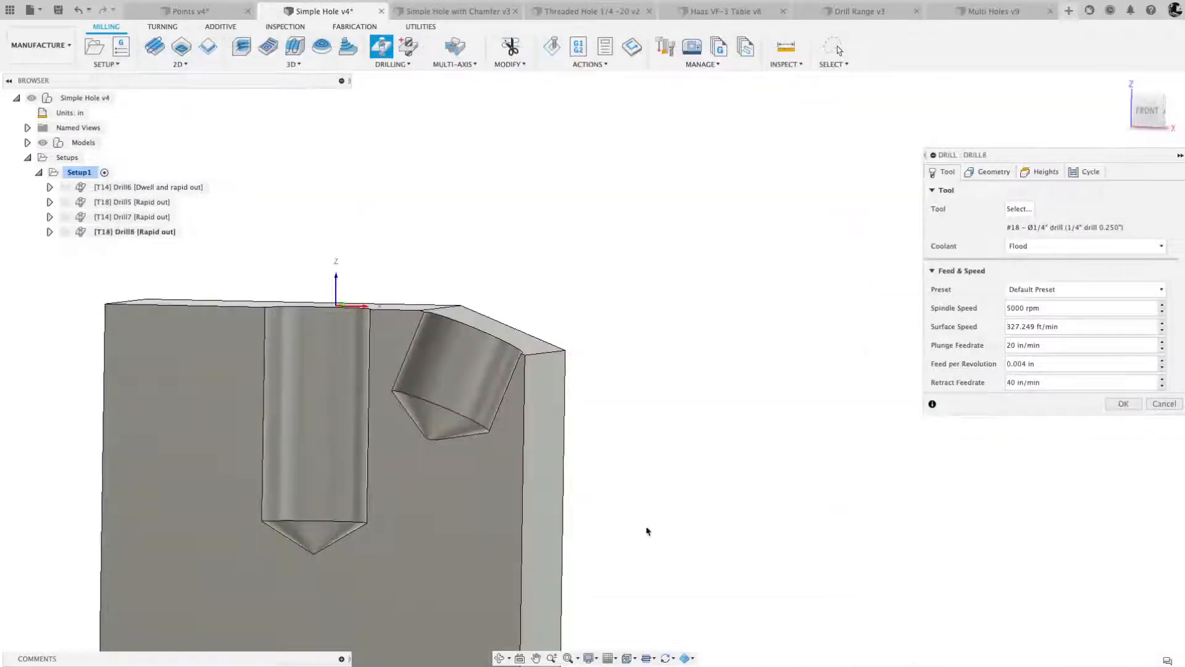
# - Try the vertical hole's cylindrical face as the new drill operation's hole face and clear the selection
pyautogui.click(988, 172)
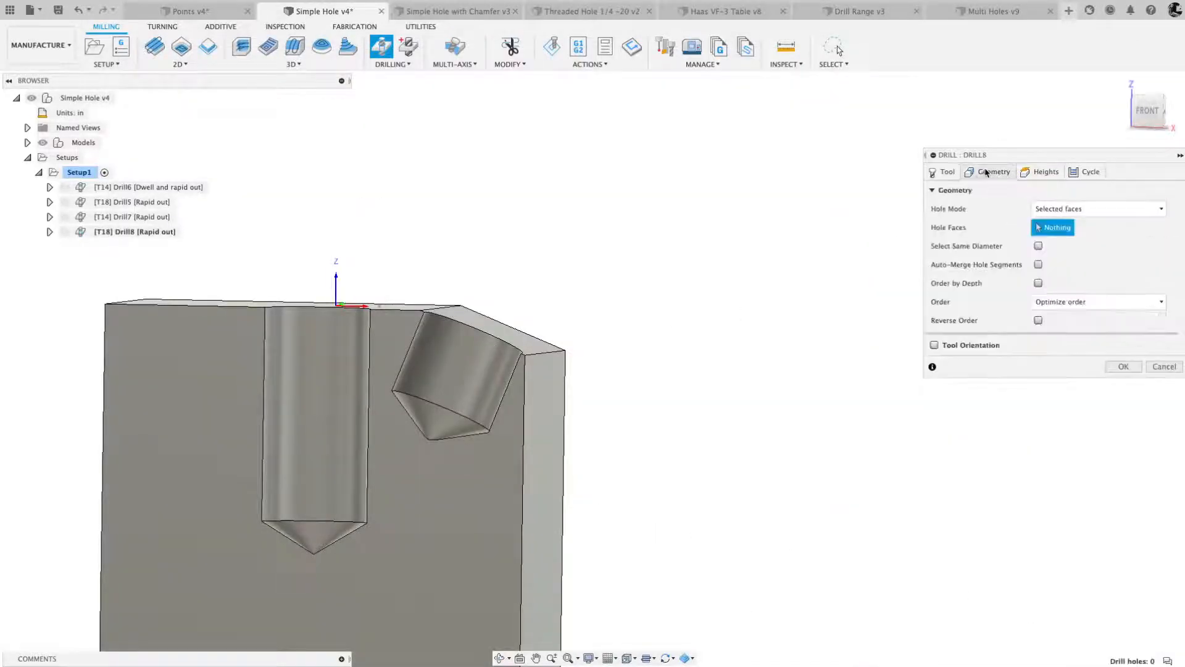
pyautogui.keyDown('shift'); pyautogui.moveTo(449, 363); pyautogui.dragTo(470, 398, button='middle'); pyautogui.keyUp('shift')
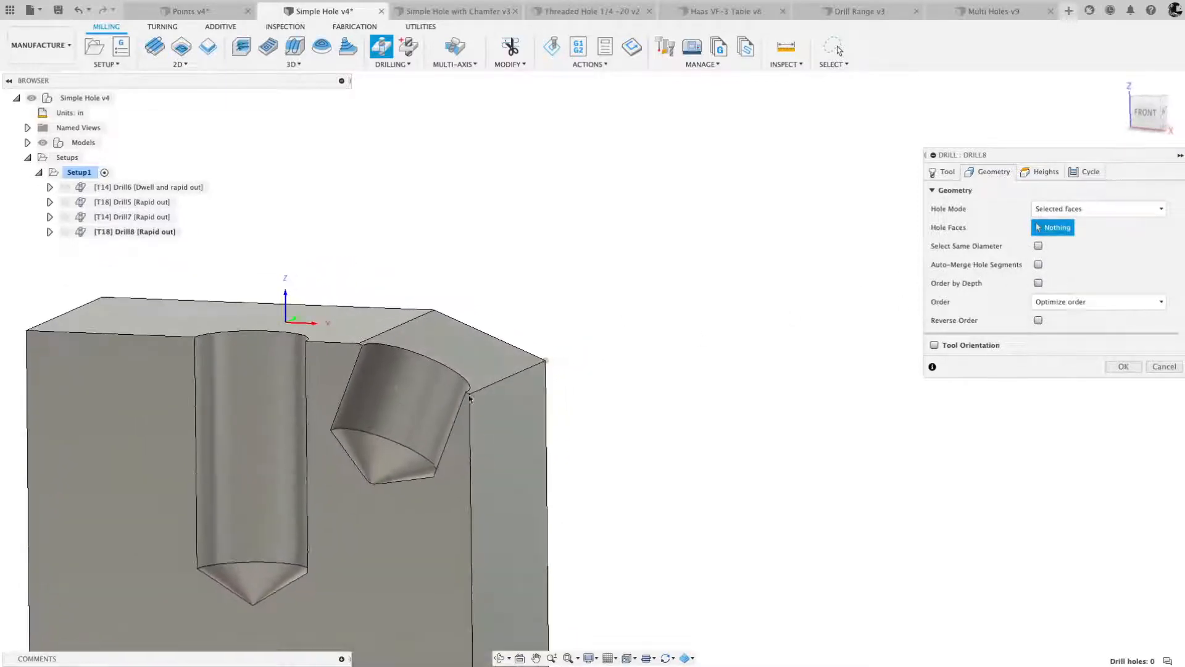
pyautogui.click(257, 365)
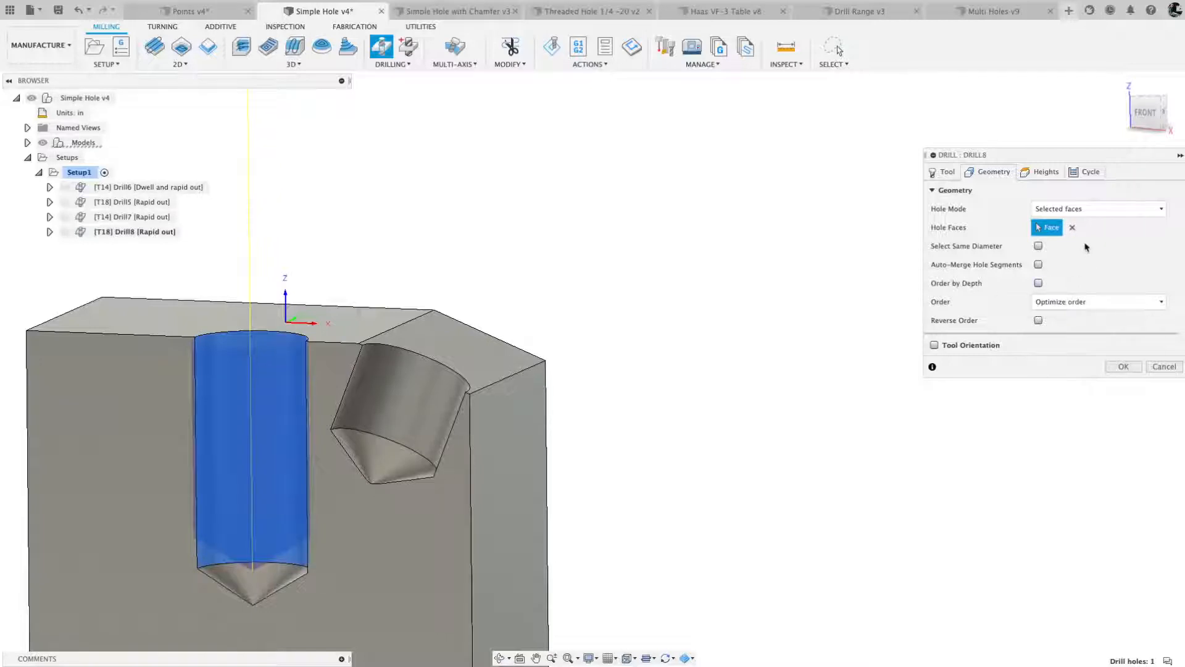
pyautogui.click(1073, 229)
pyautogui.keyDown('shift'); pyautogui.moveTo(385, 420); pyautogui.dragTo(539, 316, button='middle'); pyautogui.keyUp('shift')
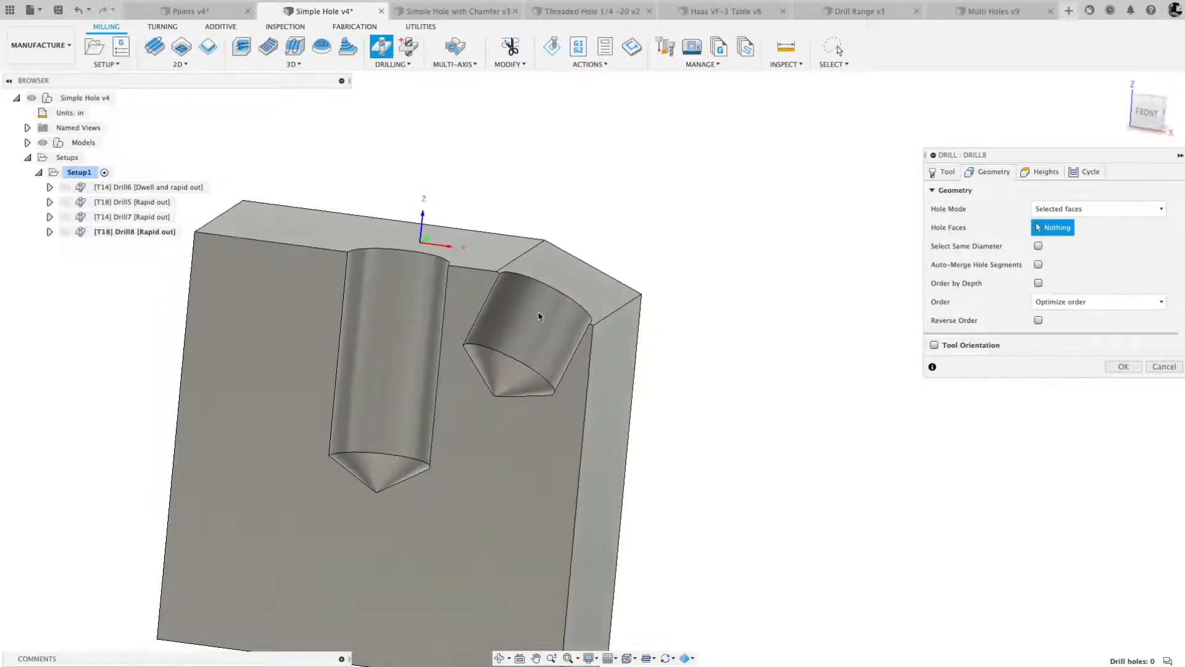
pyautogui.click(389, 287)
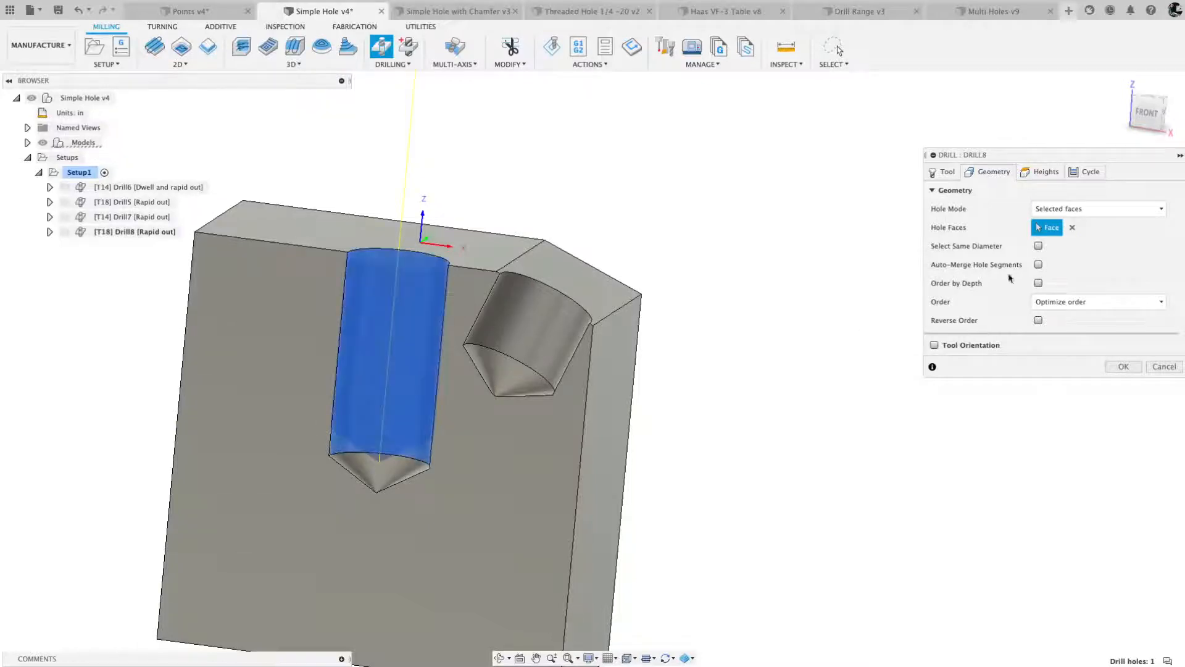
pyautogui.click(1072, 227)
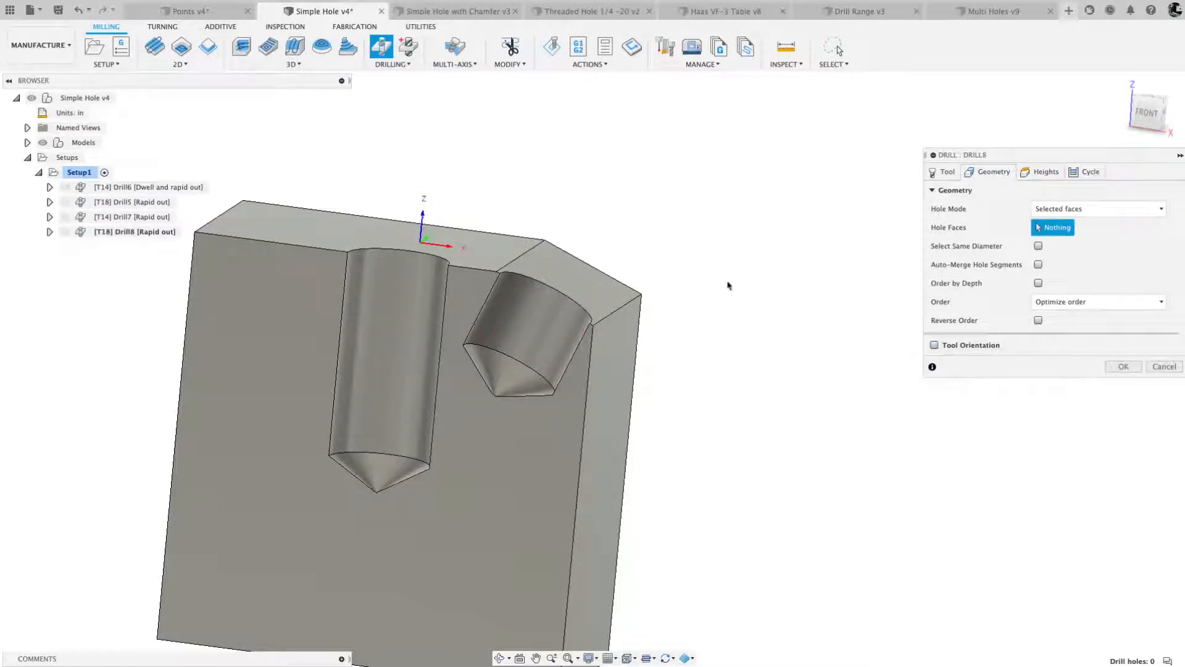
# - Enable Tool Orientation and align its Z axis to the angled hole's cylindrical face, flipped to point up and out
pyautogui.click(935, 347)
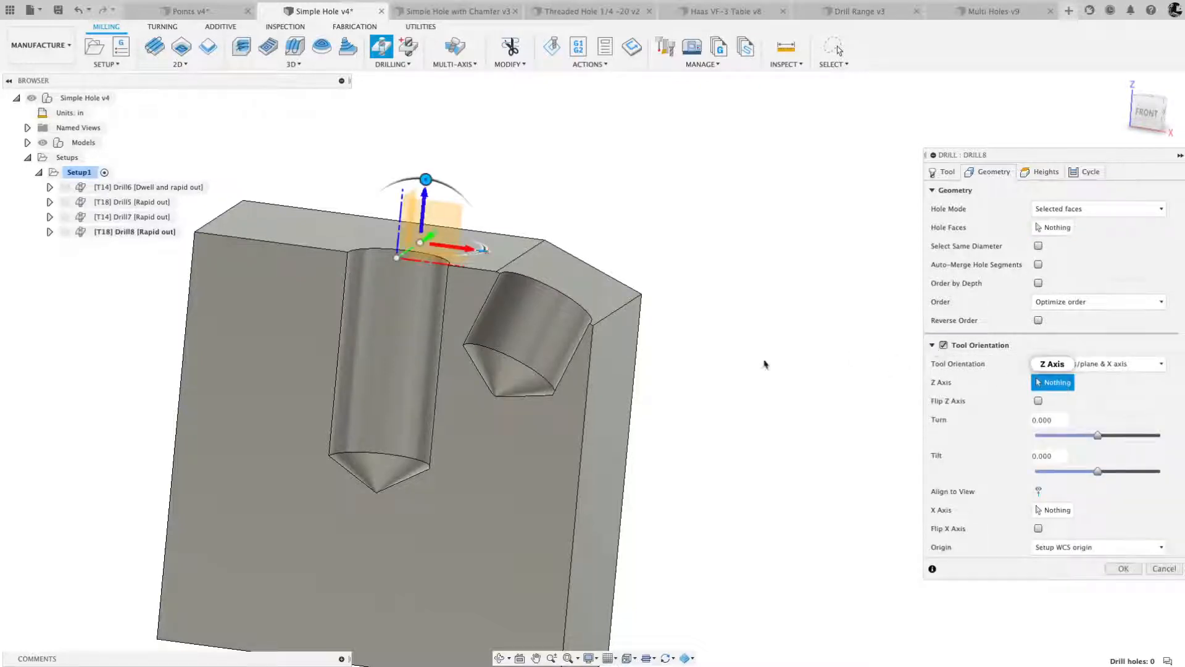
pyautogui.click(544, 319)
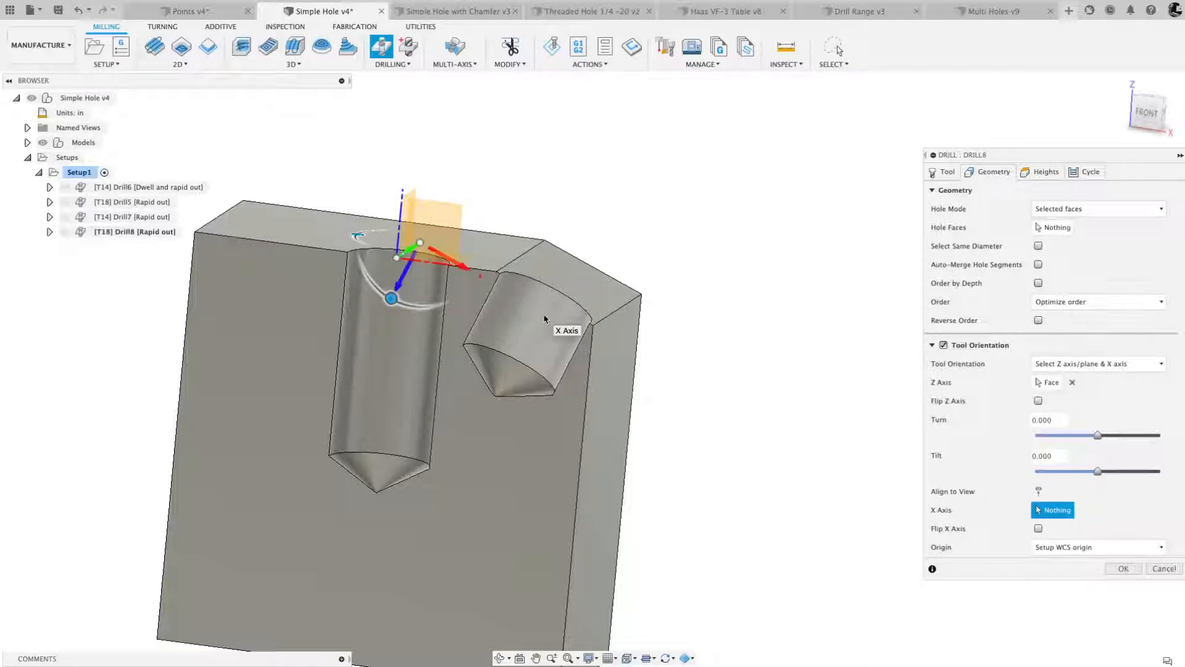
pyautogui.click(1038, 401)
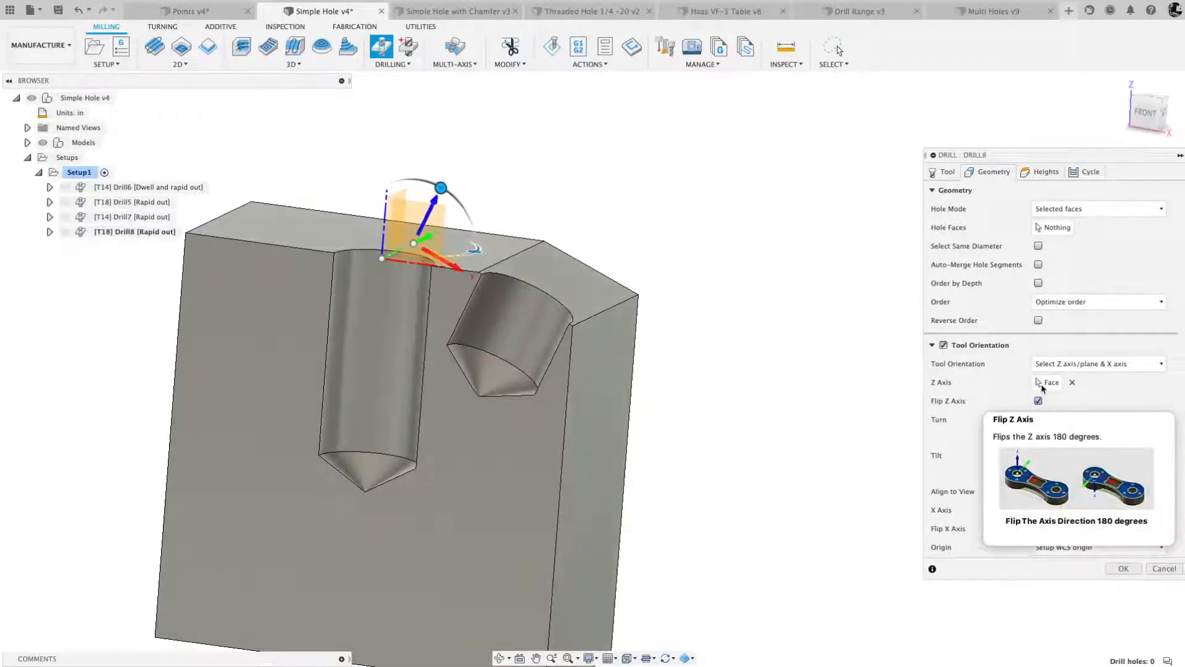
# - Select the angled hole's cylindrical face as the hole face and show the part from the front
pyautogui.click(1057, 228)
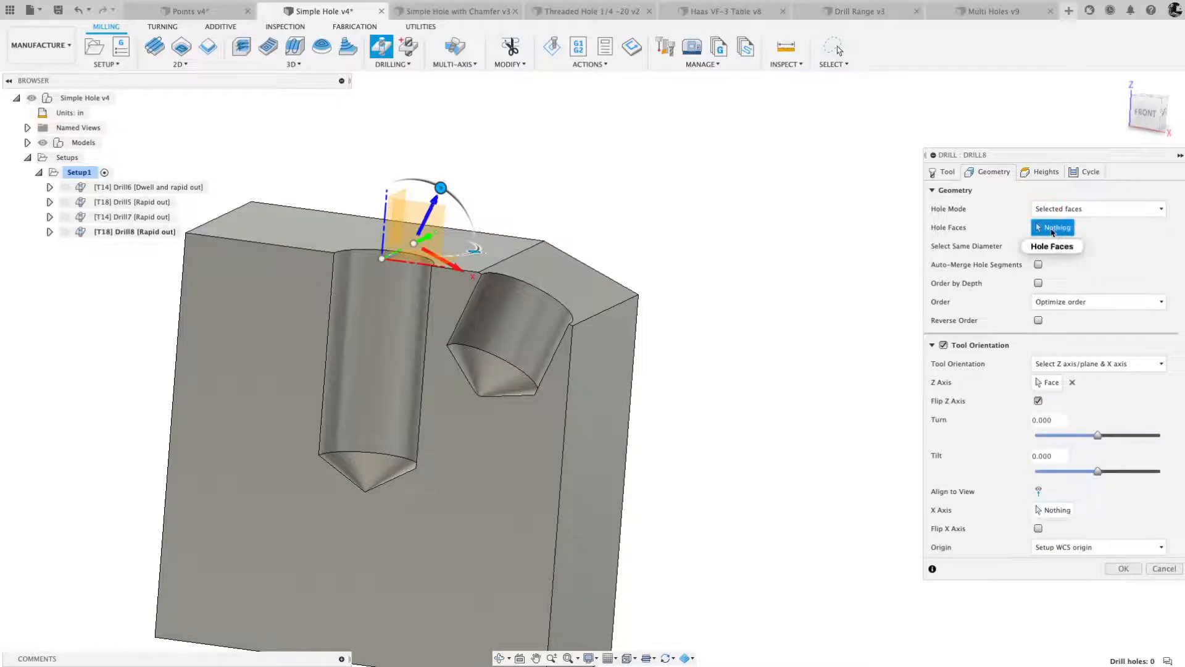
pyautogui.click(523, 326)
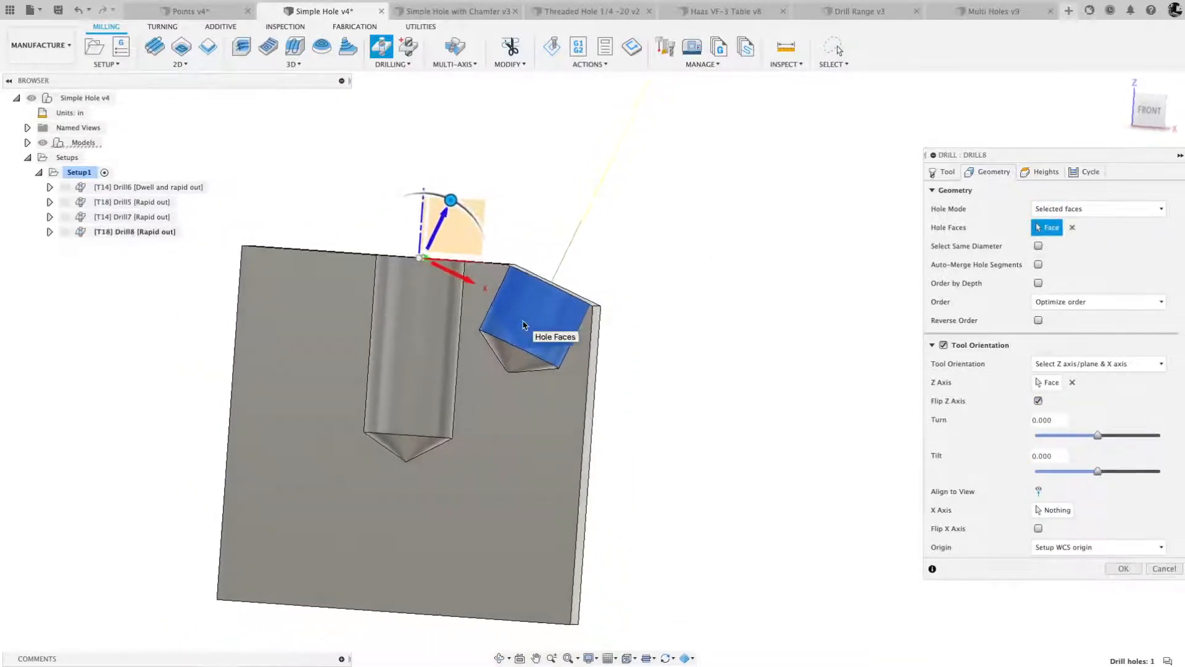
pyautogui.click(1150, 113)
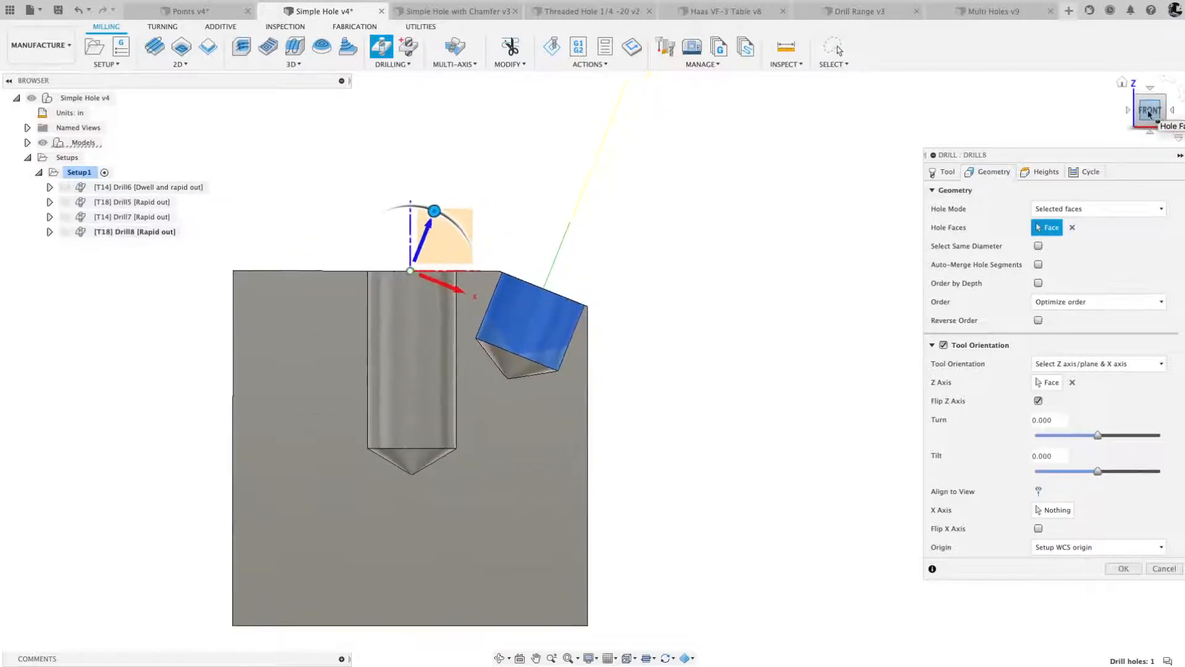
# - Enable Drill Tip Through Bottom in the height settings and accept the 1/4" drill operation
pyautogui.click(1040, 172)
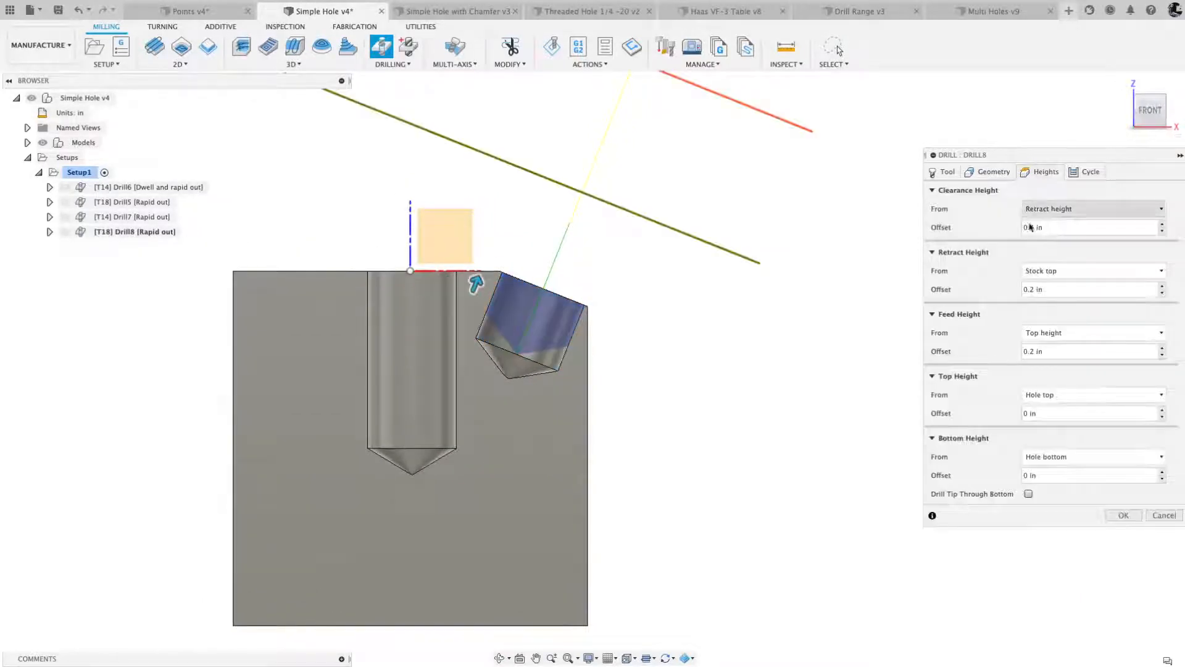
pyautogui.click(1028, 494)
pyautogui.click(1116, 533)
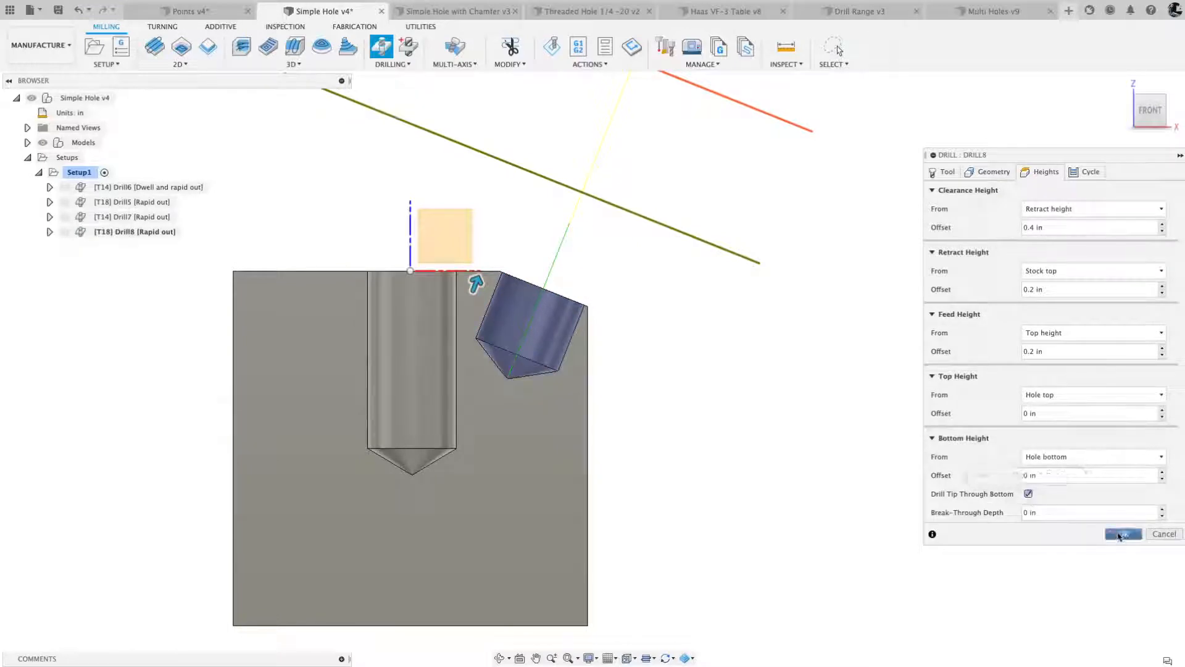
# - Compare the two angled hole operations' toolpaths and delete the 1/4" drill operation, Drill8
pyautogui.click(134, 217)
pyautogui.click(130, 232)
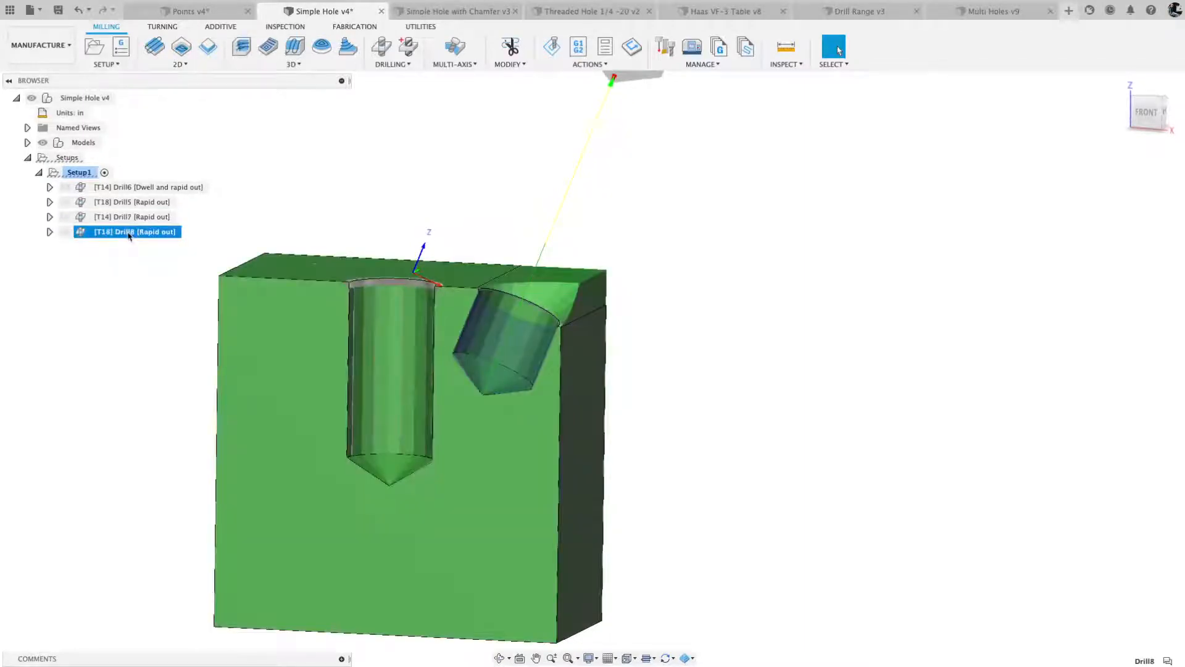
pyautogui.rightClick(129, 235)
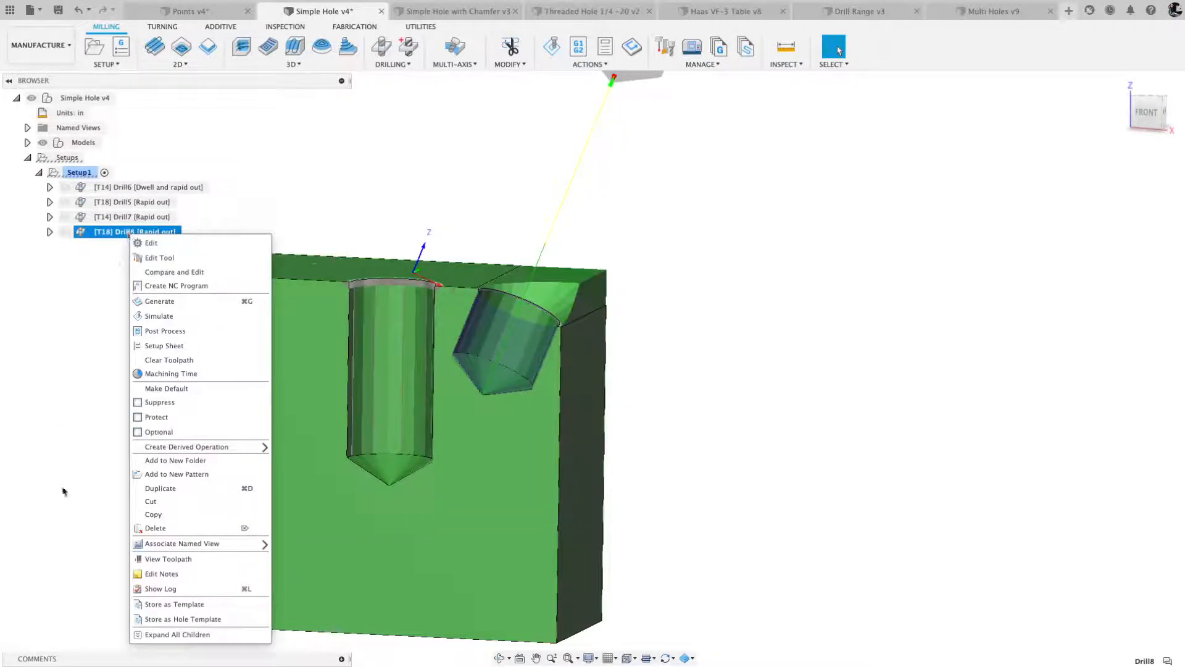
pyautogui.click(165, 529)
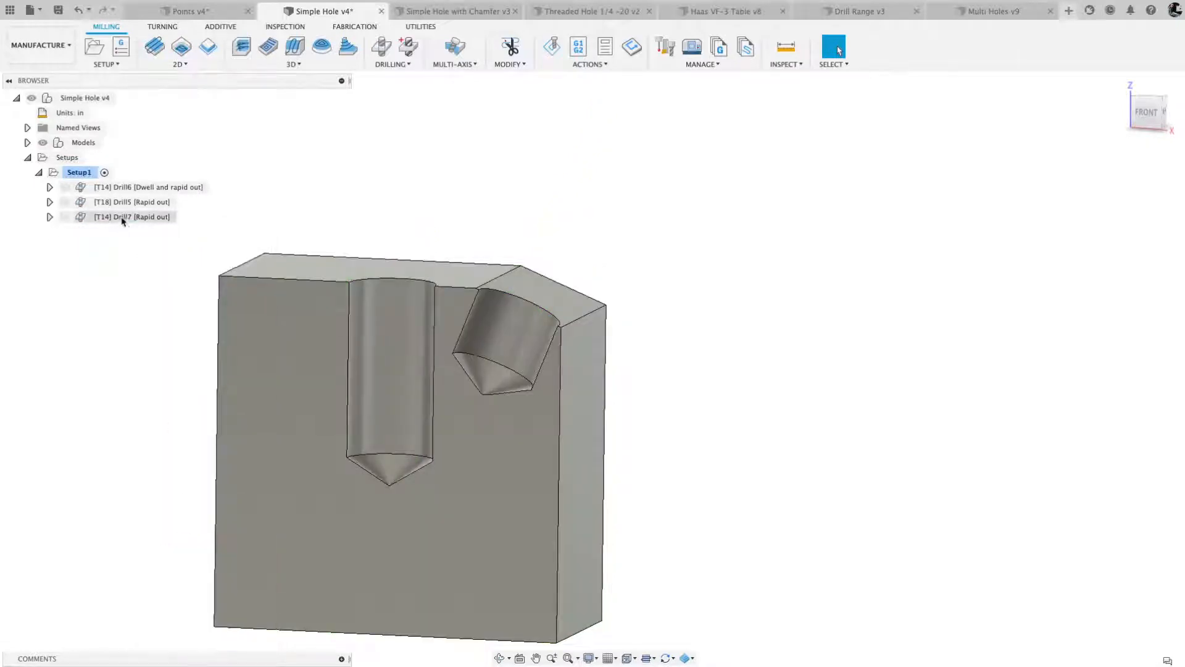
# - Duplicate the angled hole's spot drill operation, Drill7
pyautogui.click(123, 218)
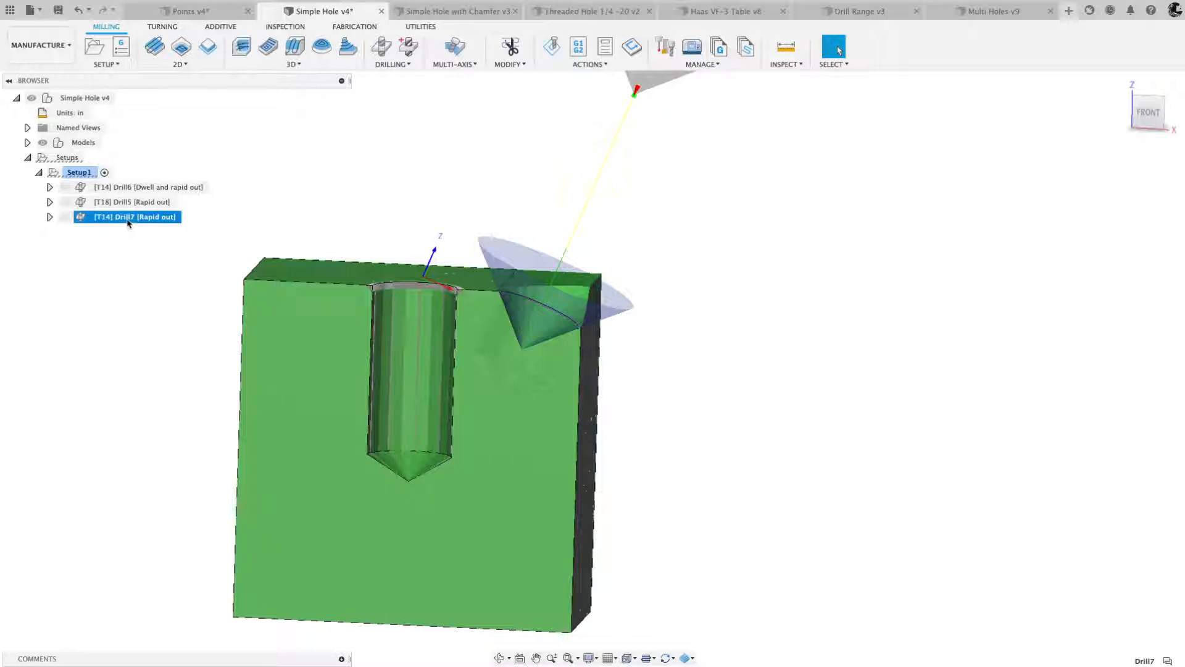
pyautogui.rightClick(129, 223)
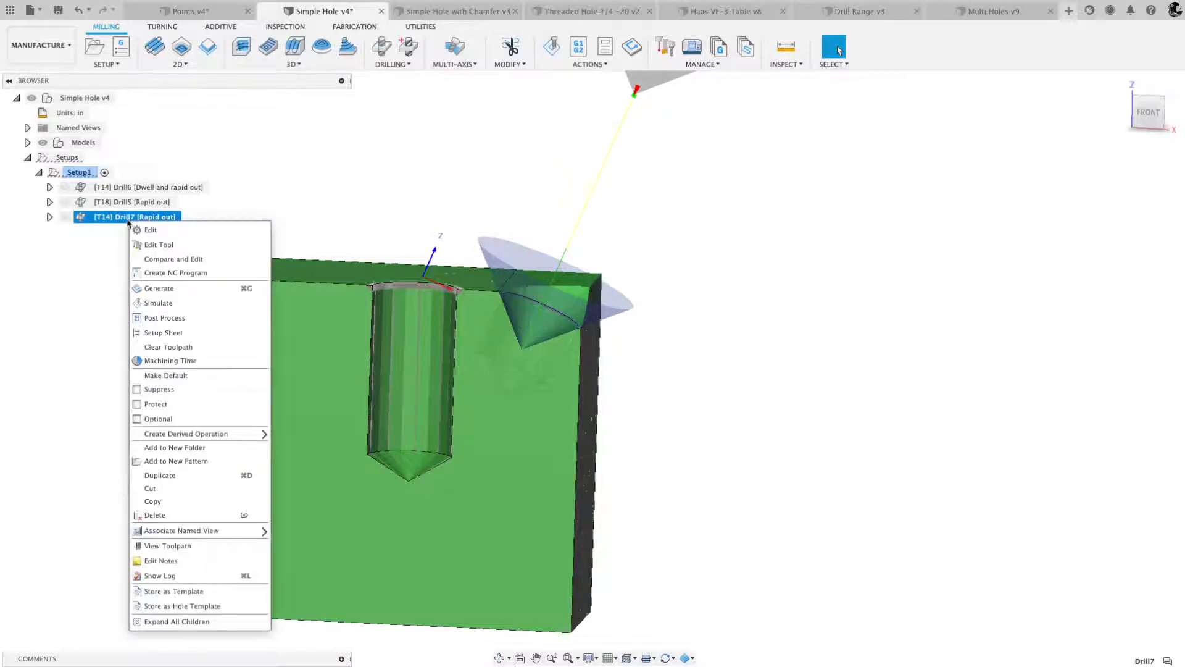
pyautogui.click(160, 475)
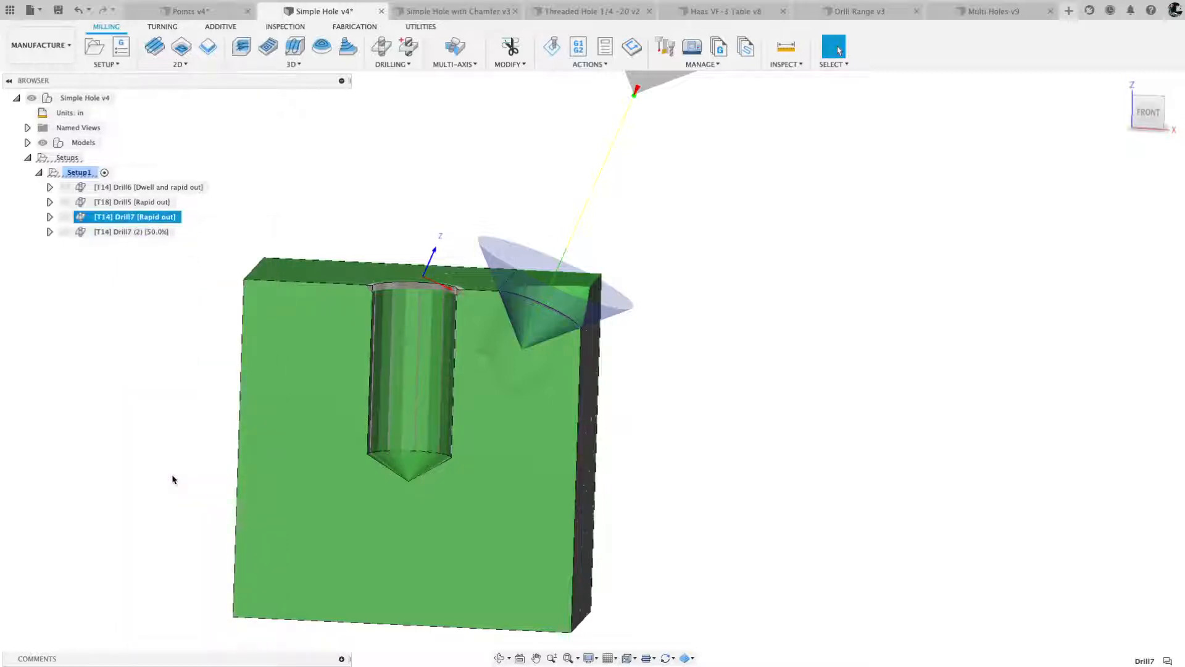
# - Edit the duplicated spot drill operation, Drill7 (2), and change its tool to the #18 1/4" drill from the Simple Hole v4 document
pyautogui.click(135, 232)
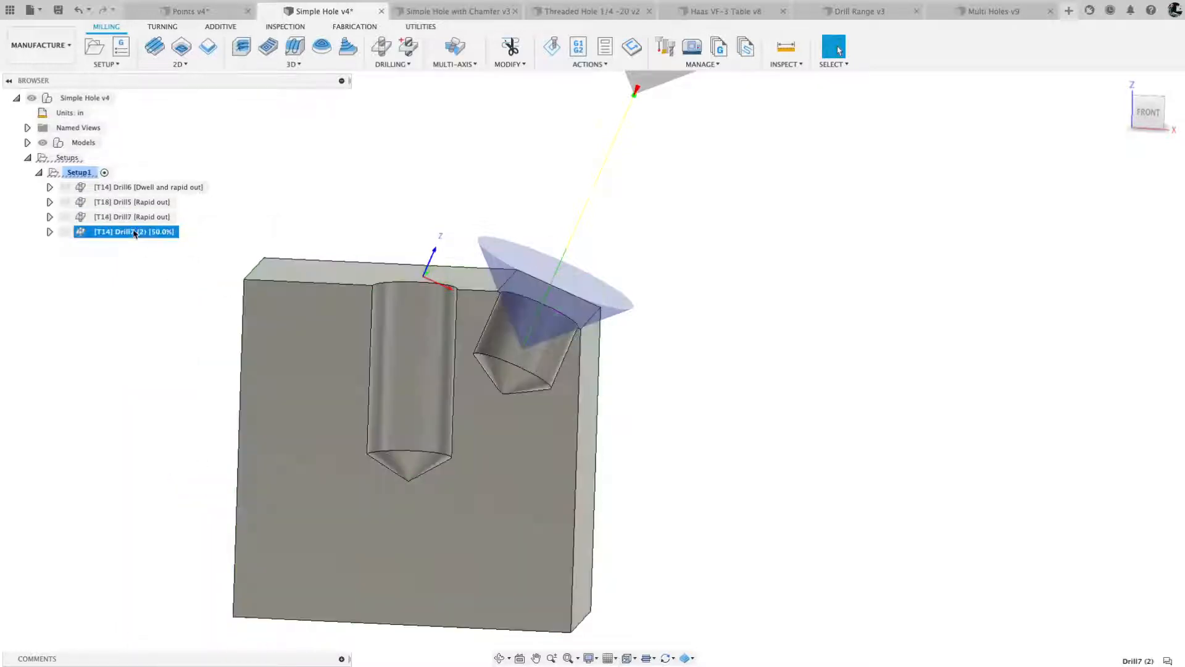
pyautogui.rightClick(135, 232)
pyautogui.click(152, 242)
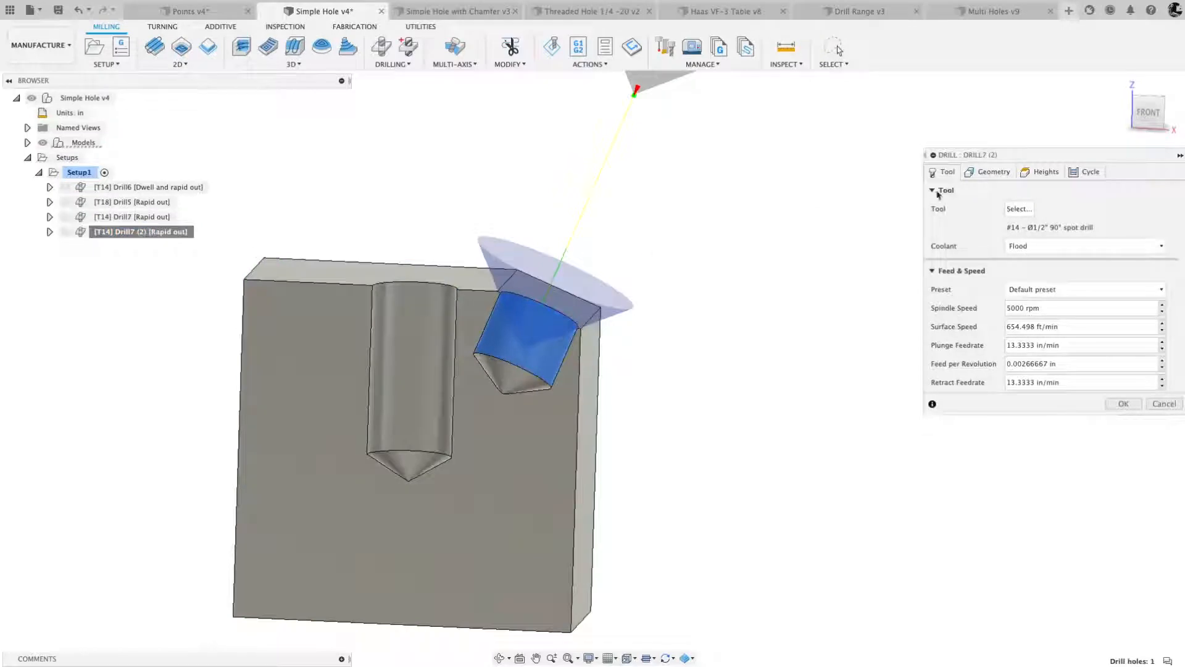
pyautogui.click(1018, 209)
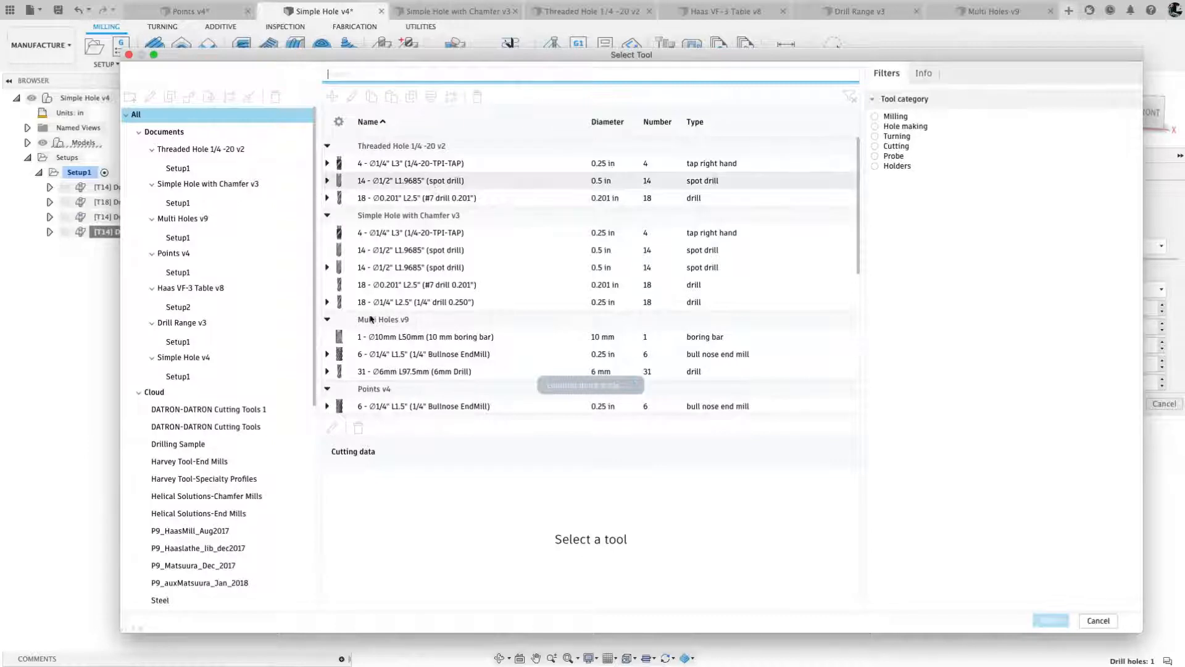
pyautogui.scroll(-5, 436, 326)
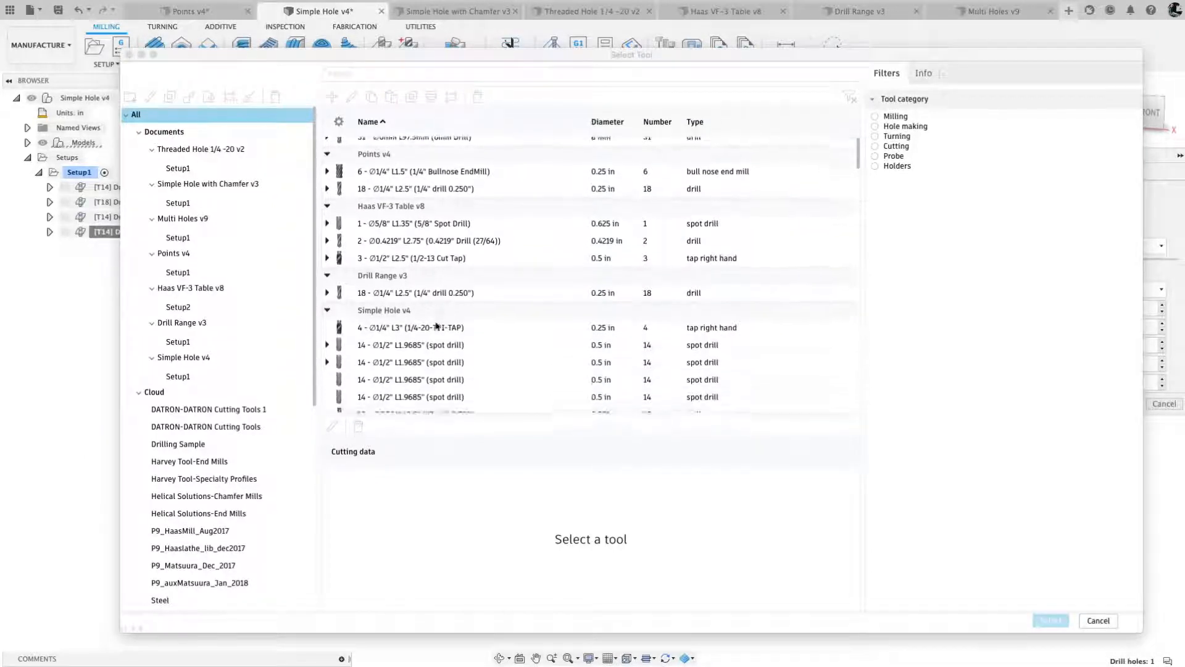
pyautogui.scroll(-10, 437, 326)
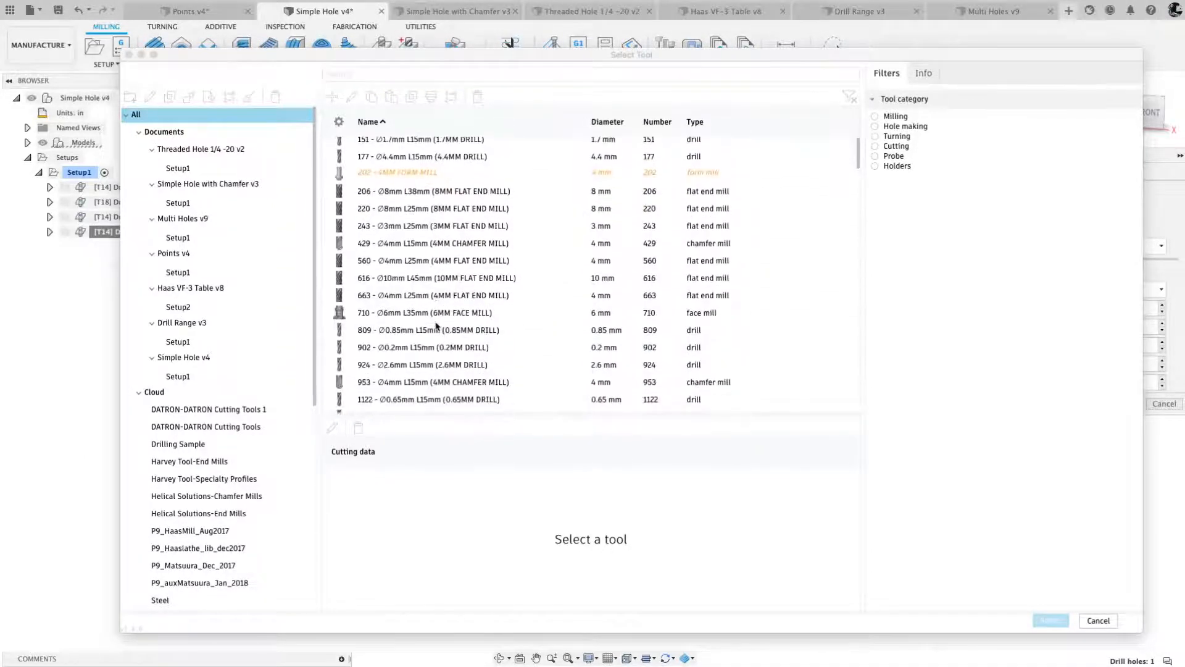
pyautogui.scroll(6, 429, 313)
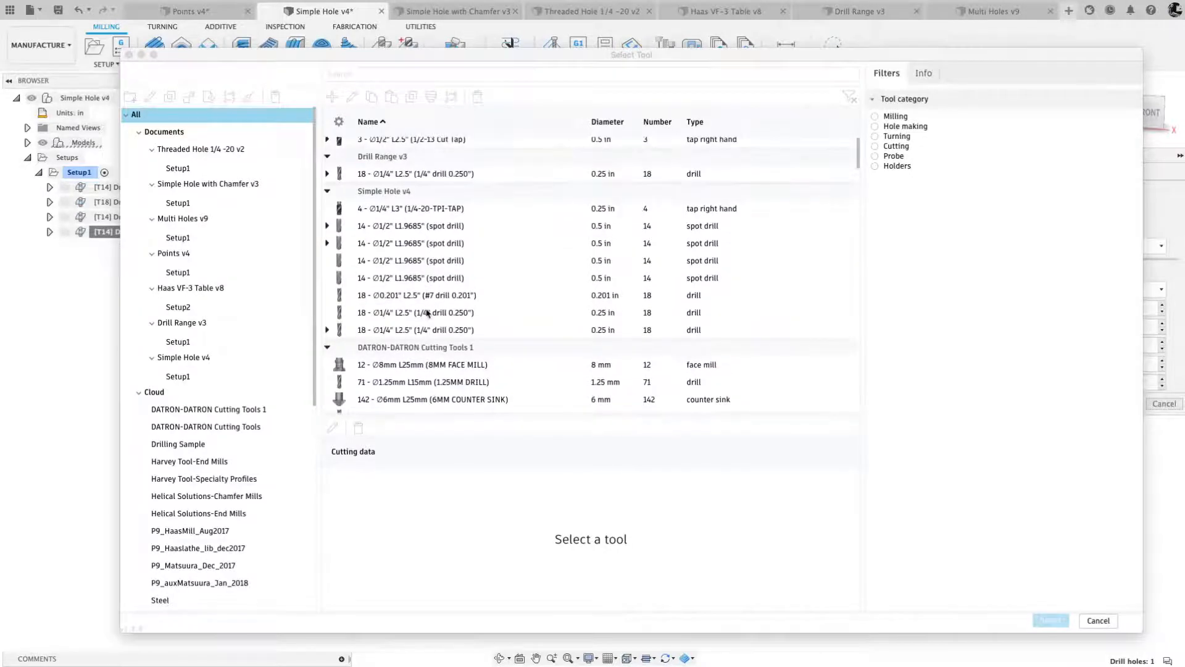
pyautogui.click(391, 313)
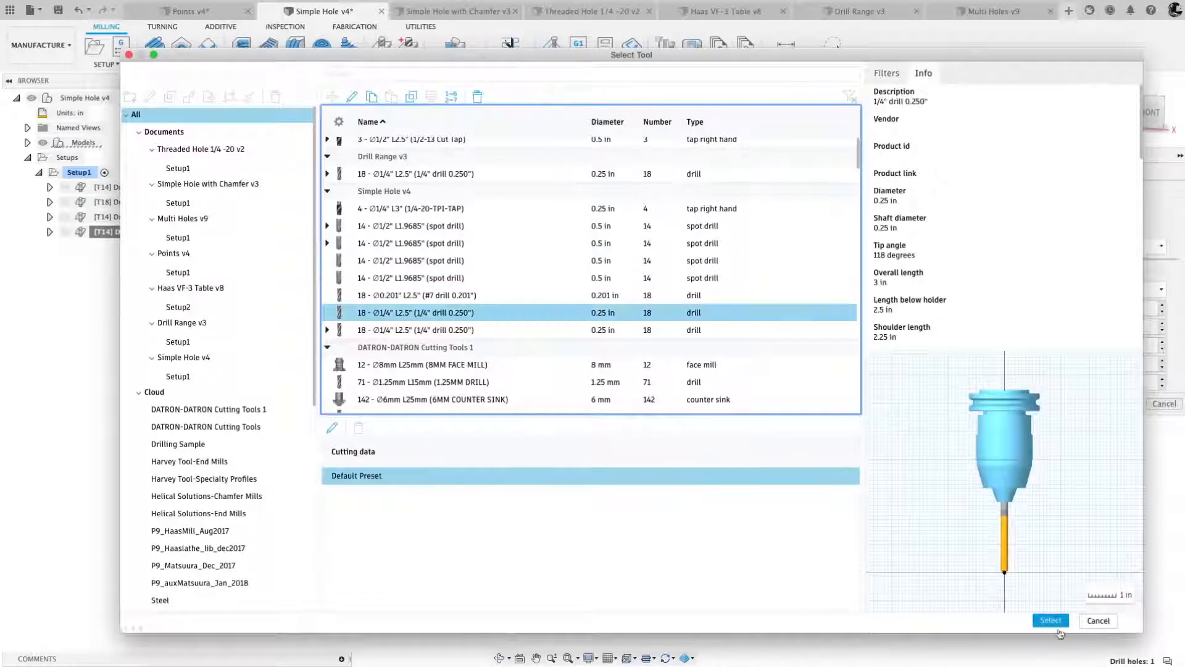
pyautogui.click(1050, 619)
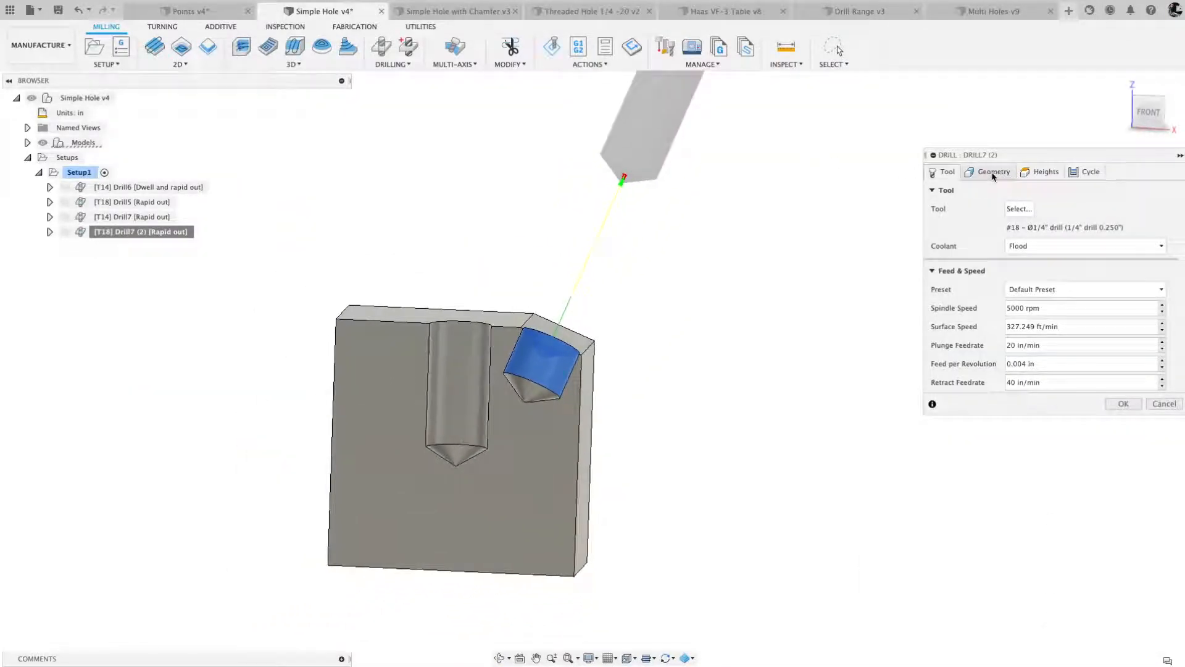
# - Set the duplicated operation's bottom height to Hole bottom, enable Drill Tip Through Bottom and accept the operation
pyautogui.click(993, 172)
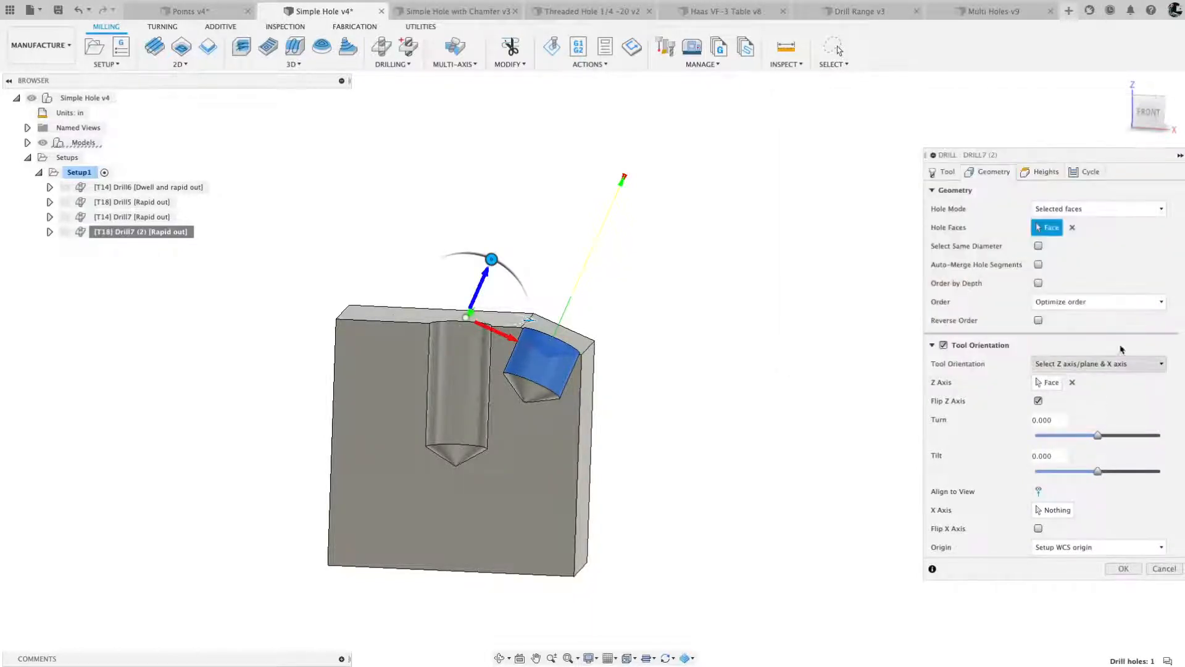
pyautogui.click(1042, 172)
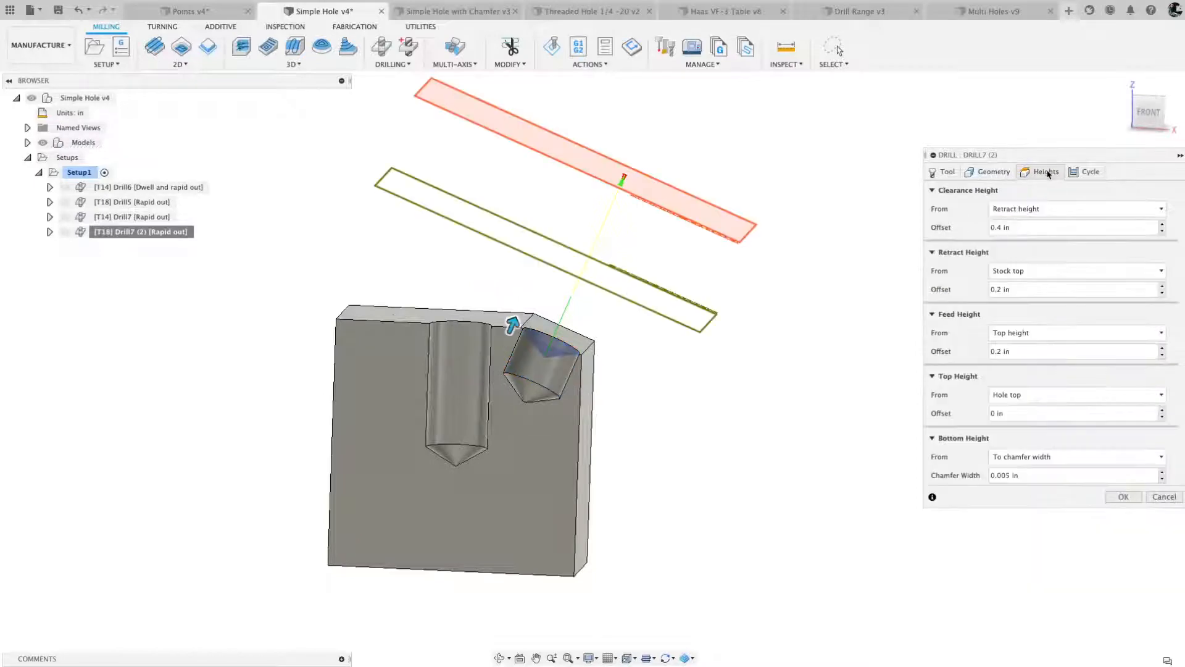
pyautogui.click(1161, 457)
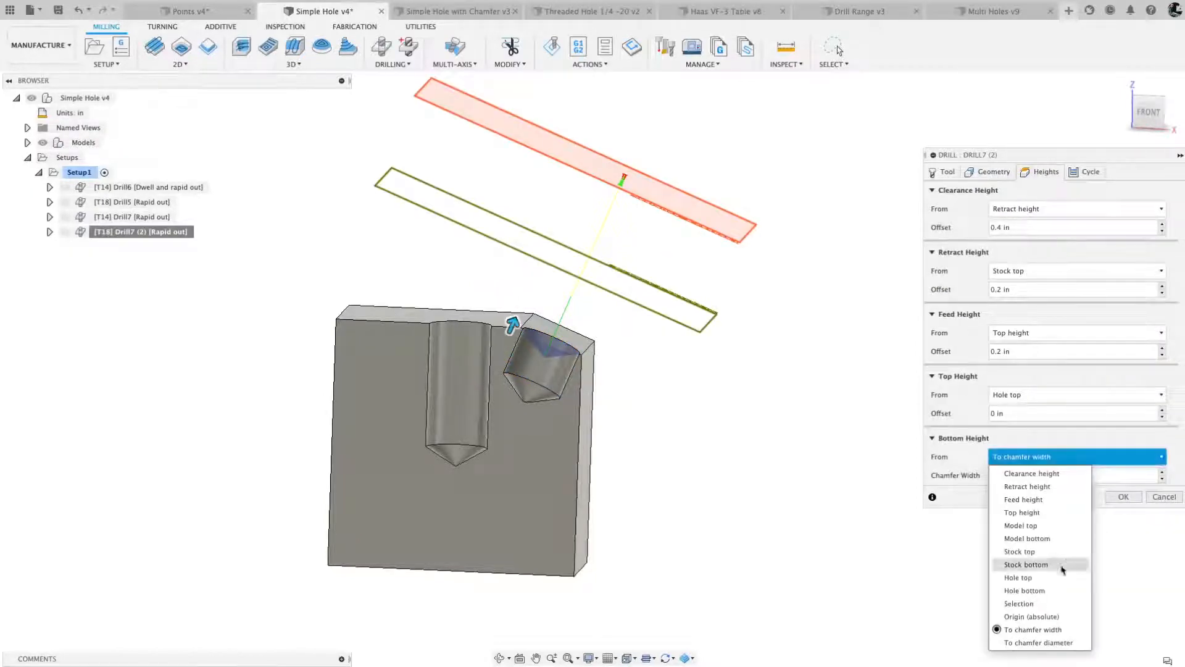
pyautogui.click(1036, 591)
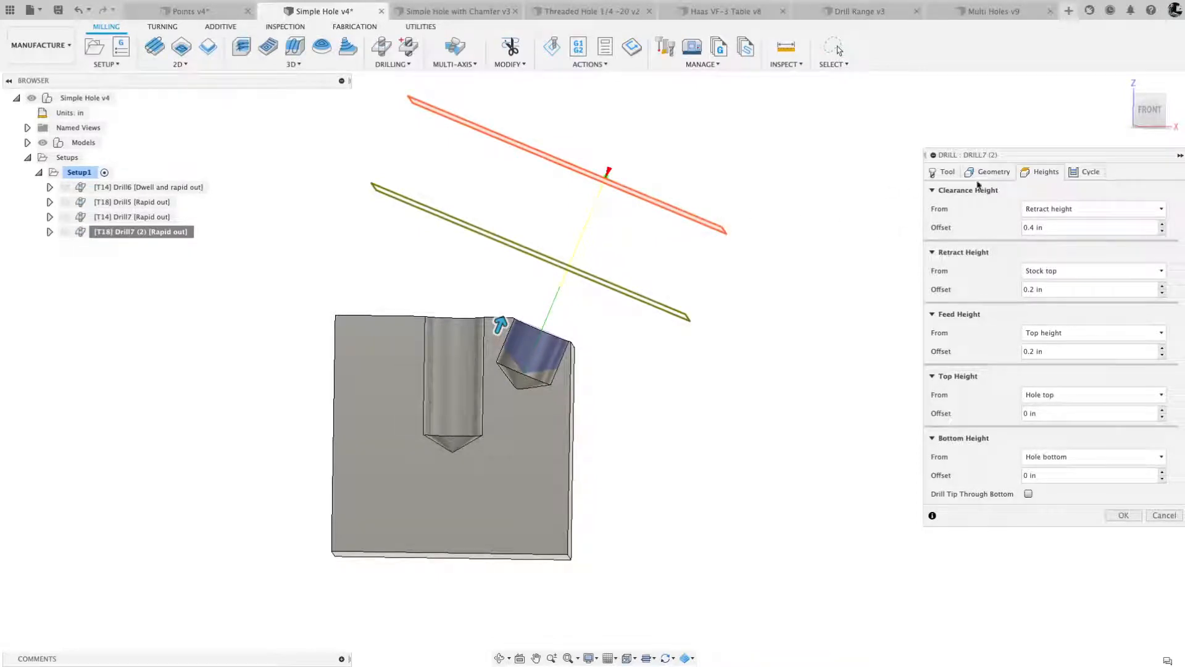
pyautogui.click(1028, 494)
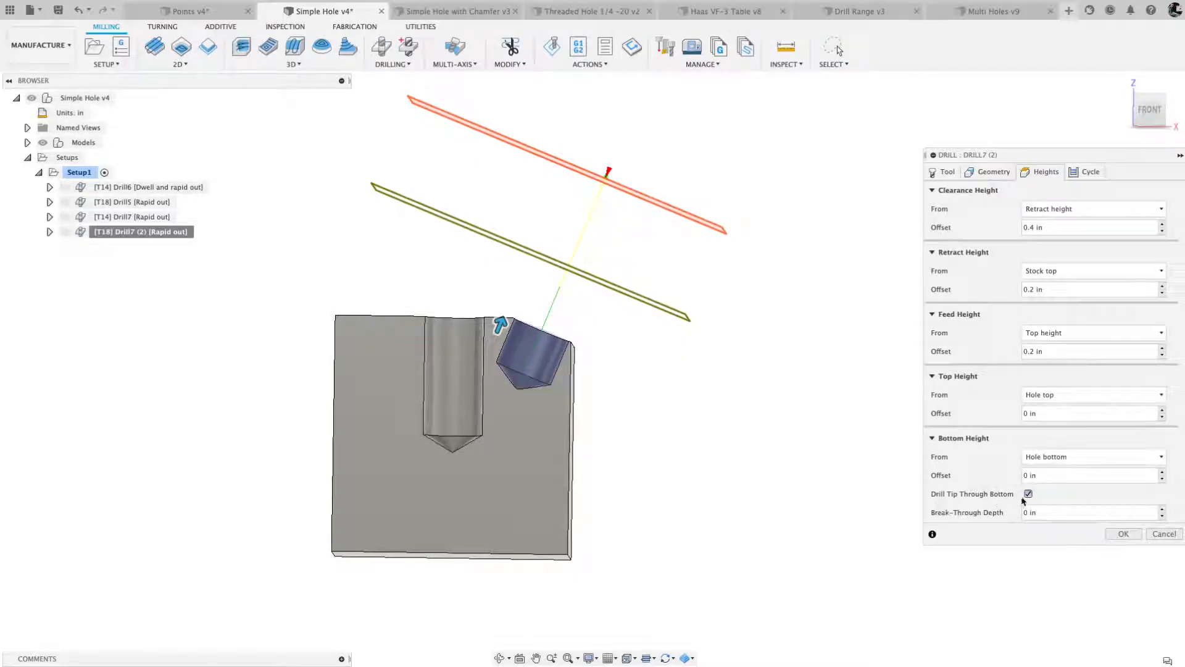
pyautogui.click(1120, 533)
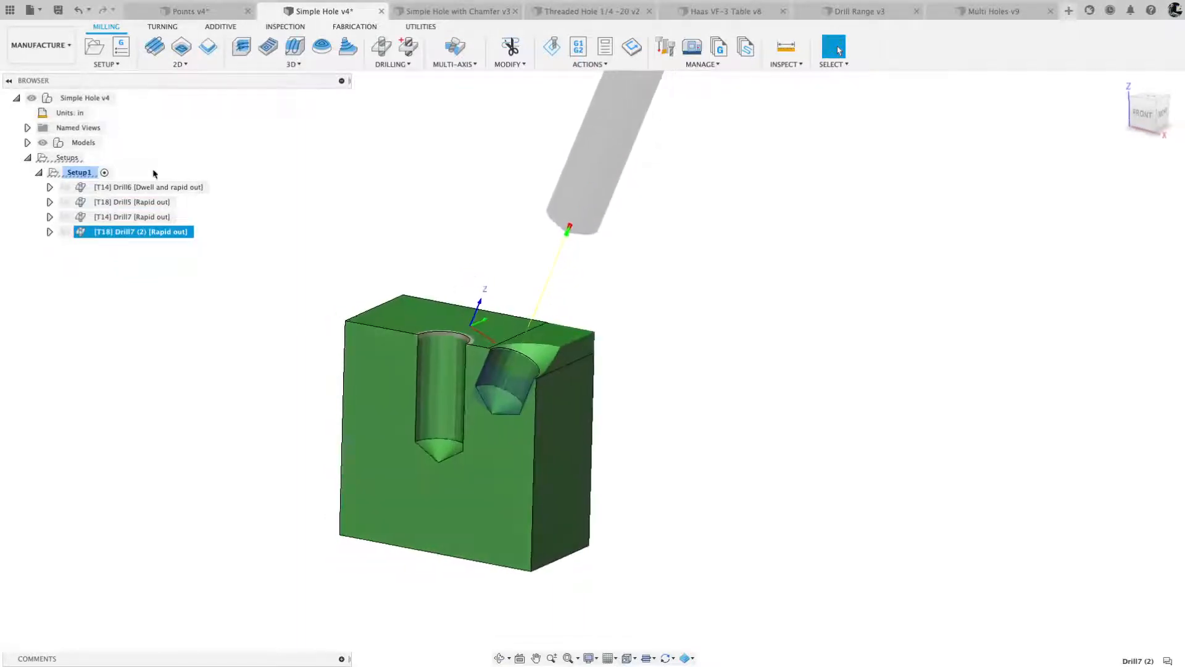
# - In the Design workspace, edit the block's two-distance chamfer, Chamfer1, and set its second distance to 0.2 in
pyautogui.click(68, 49)
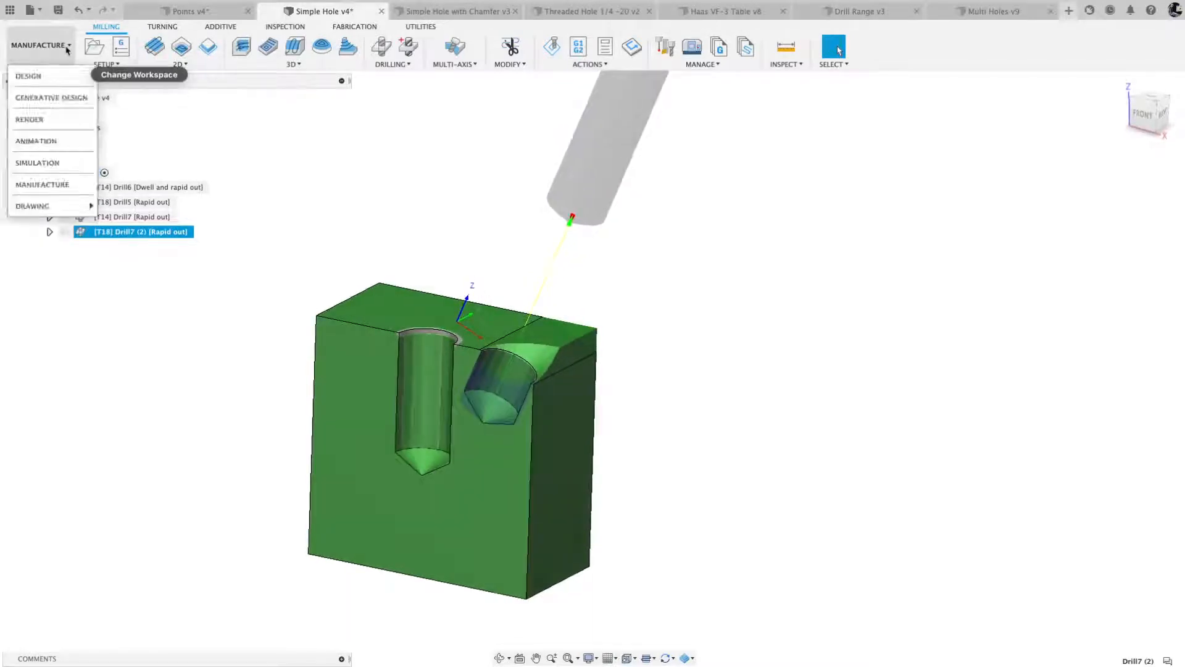
pyautogui.click(37, 78)
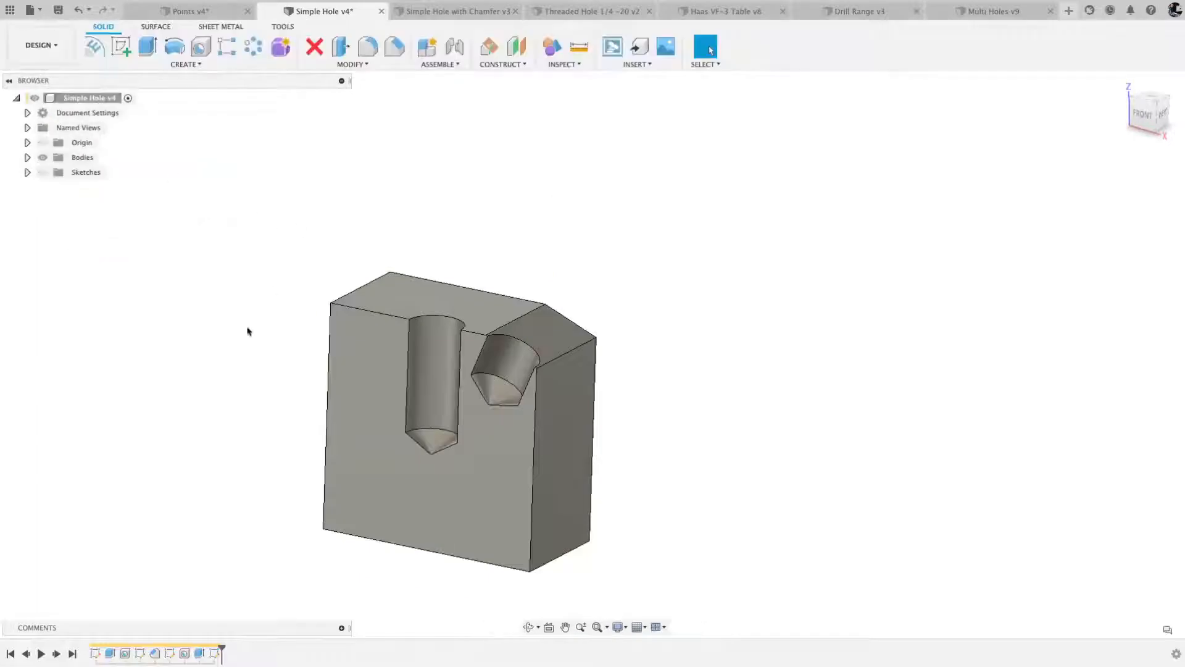
pyautogui.rightClick(155, 653)
pyautogui.click(184, 546)
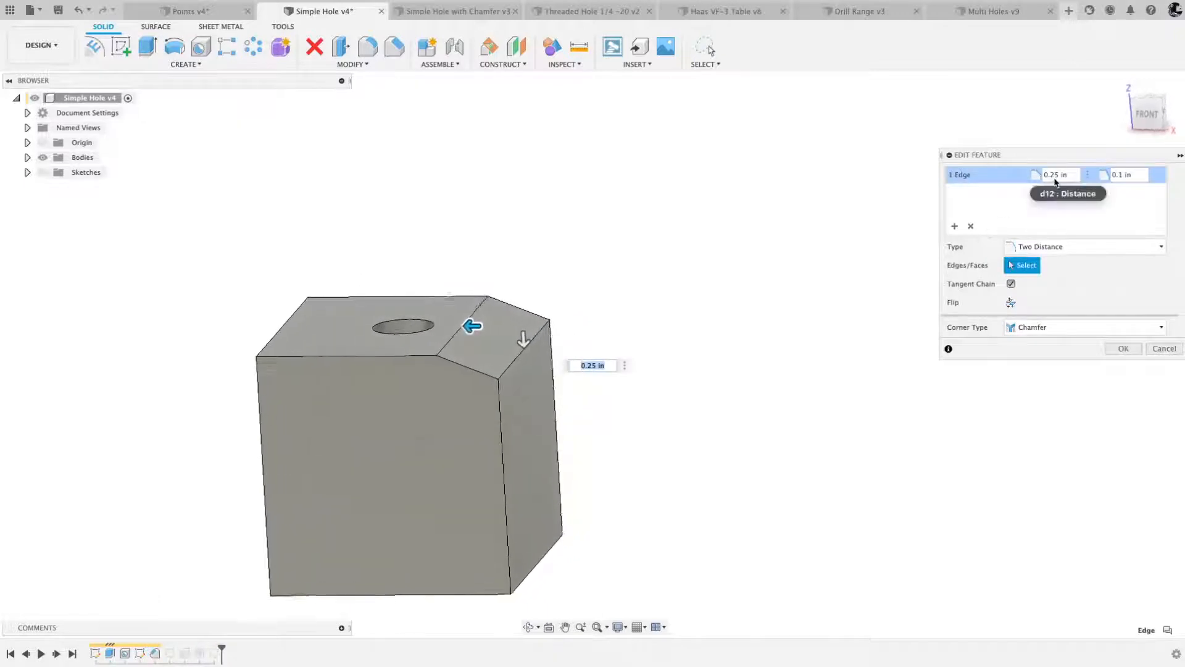
pyautogui.click(1147, 113)
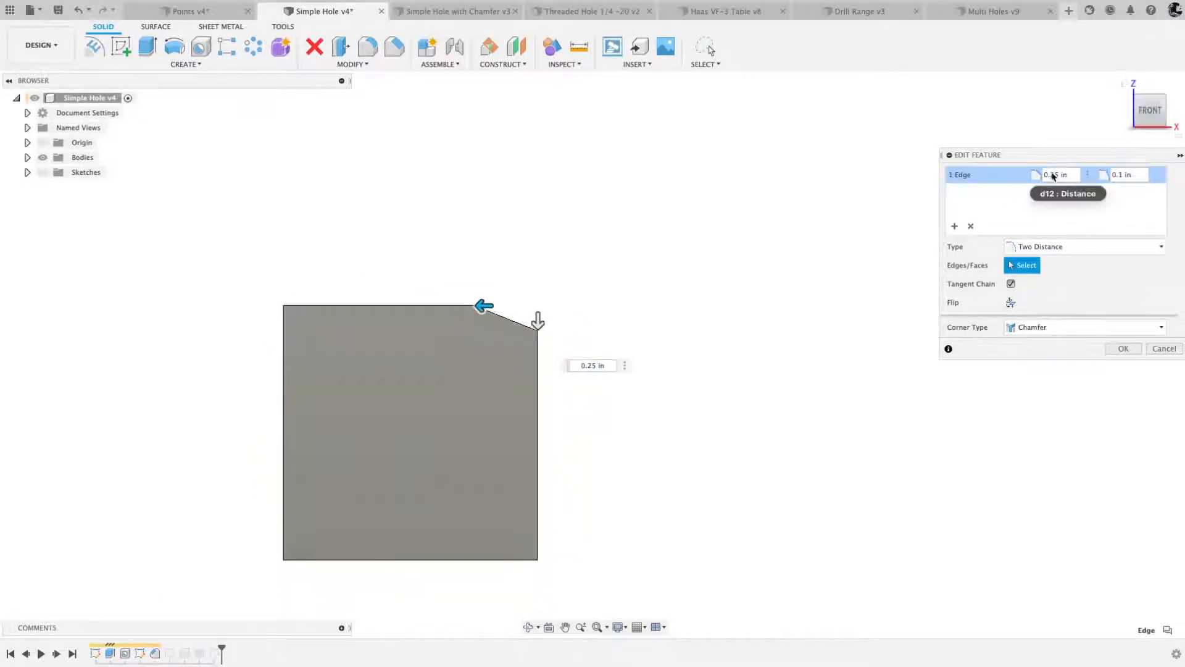
pyautogui.click(1121, 179)
pyautogui.press('BackSpace')
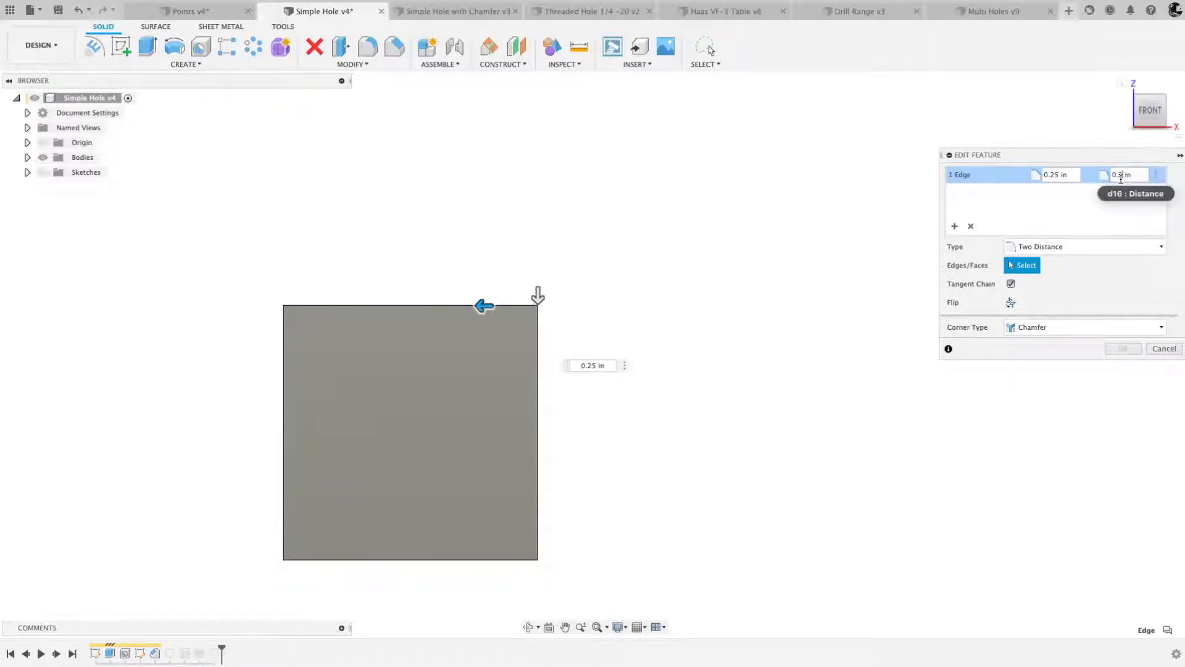
pyautogui.write('2')
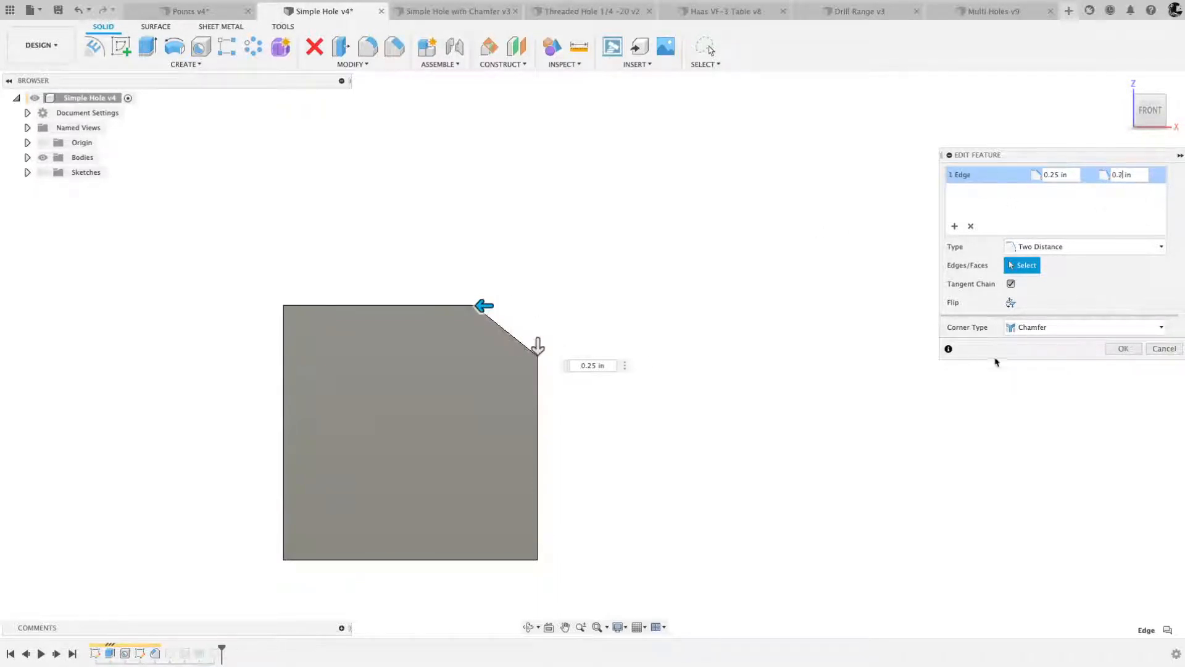
pyautogui.click(1123, 349)
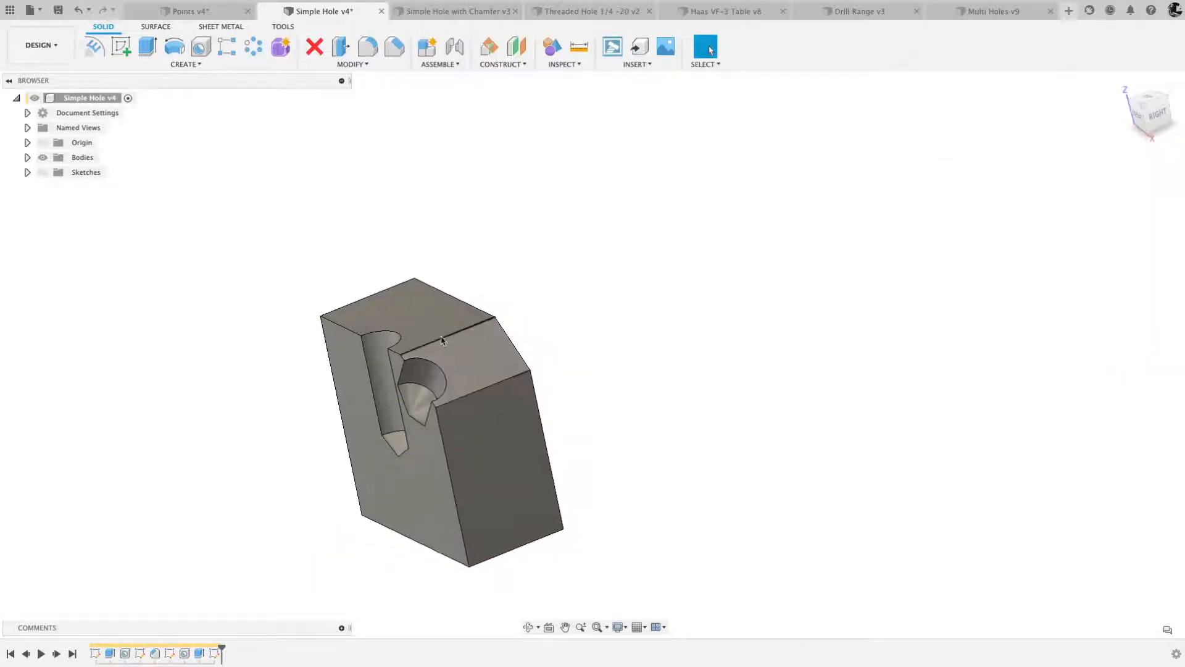
# - Return to the Manufacture workspace and regenerate all toolpaths in Setup1
pyautogui.click(41, 45)
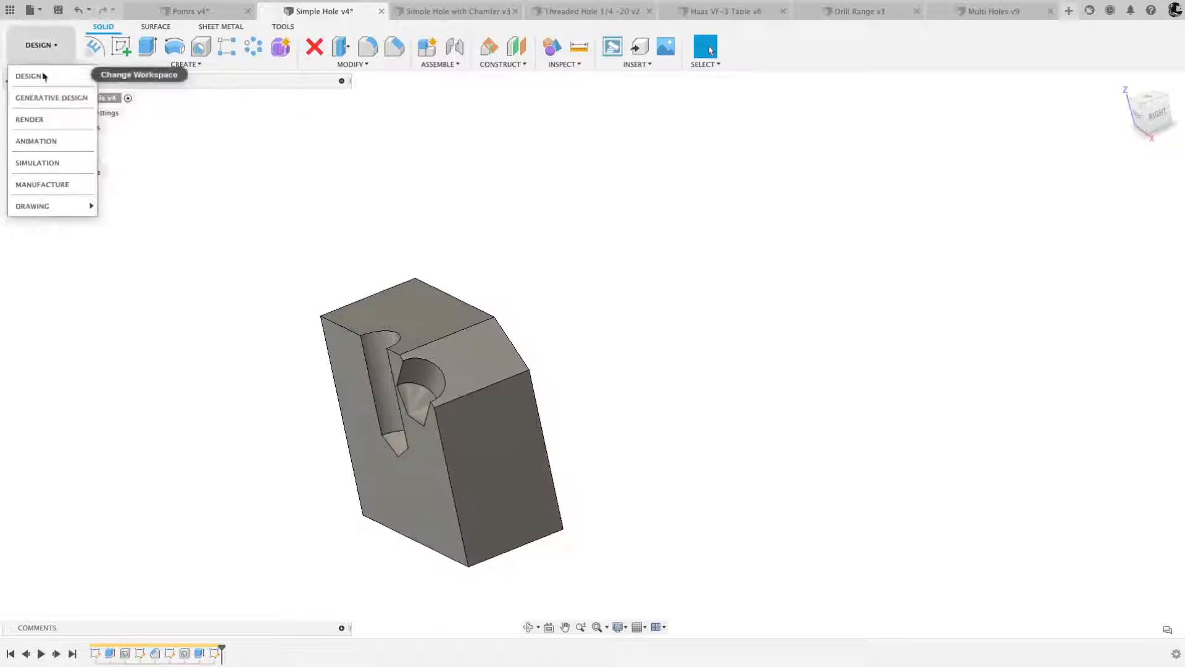
pyautogui.click(43, 184)
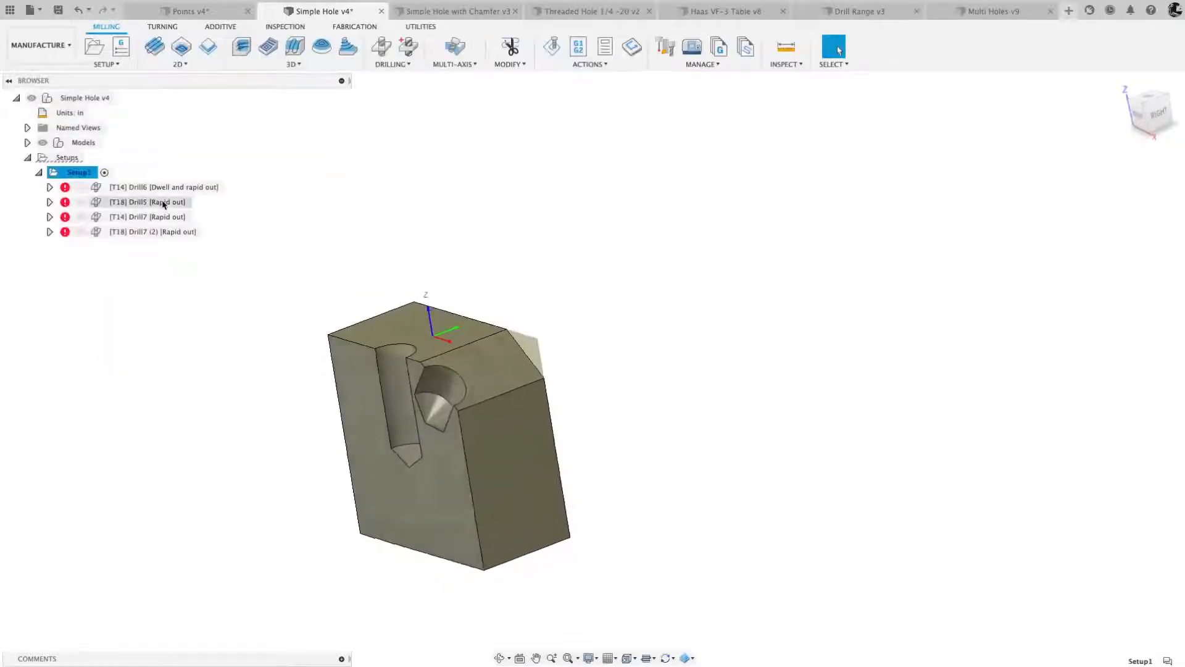
pyautogui.rightClick(80, 176)
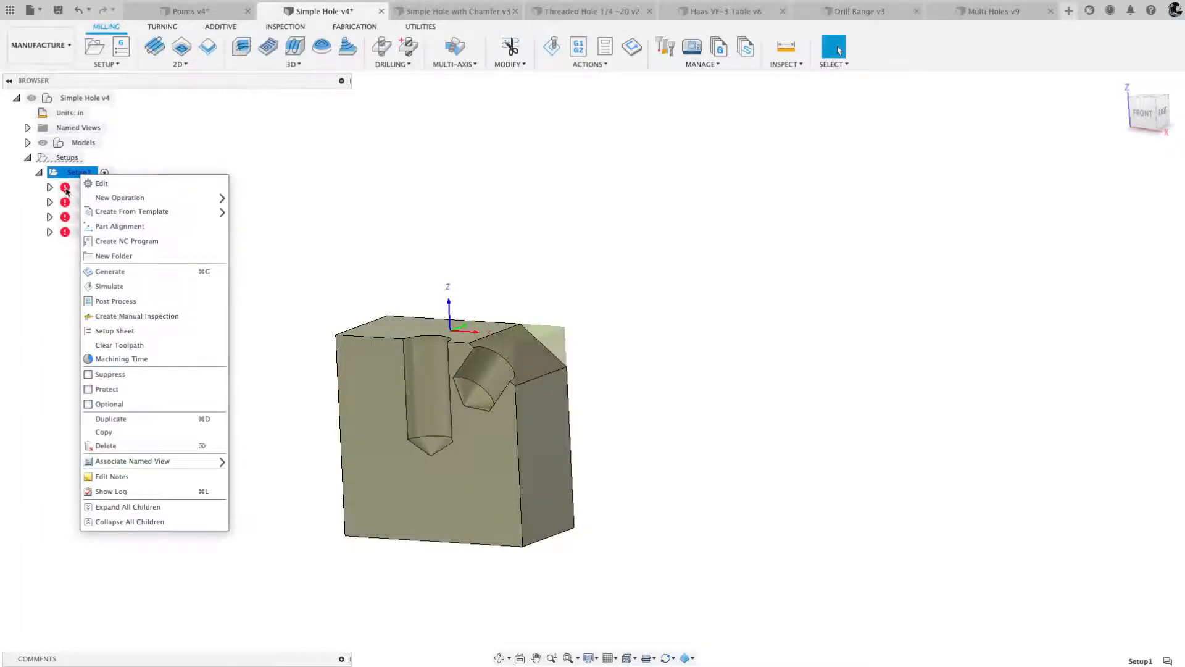
pyautogui.click(111, 271)
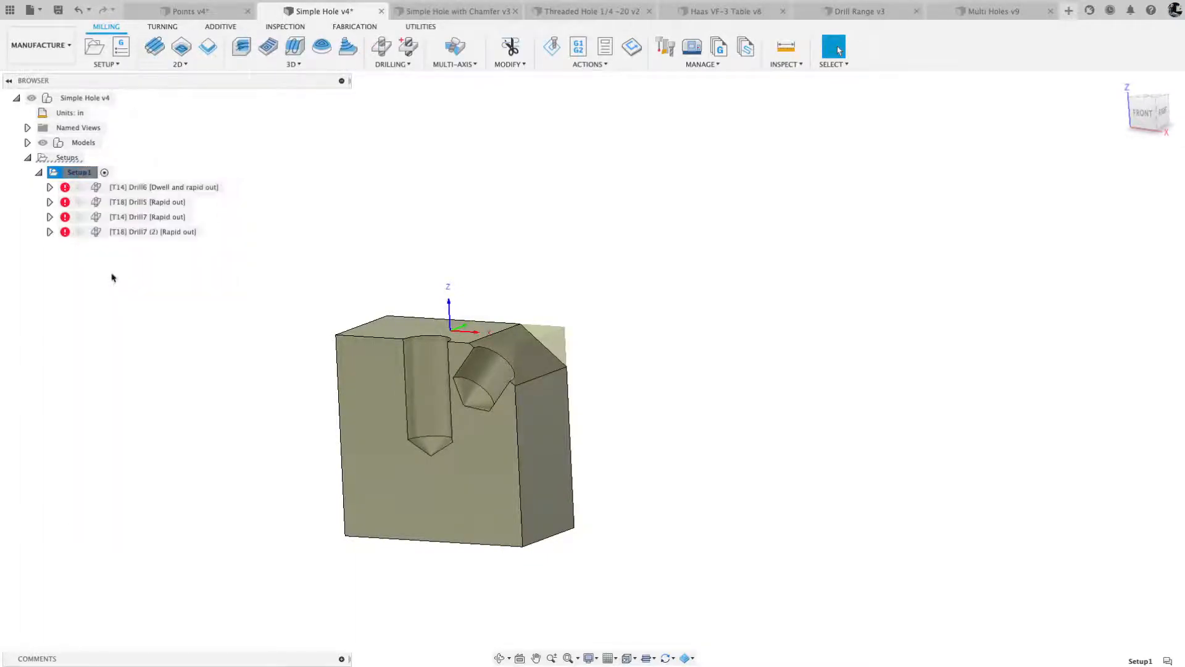
# - Inspect the toolpaths of the angled hole's spot drill and 1/4" drill operations against the modified chamfer
pyautogui.click(121, 217)
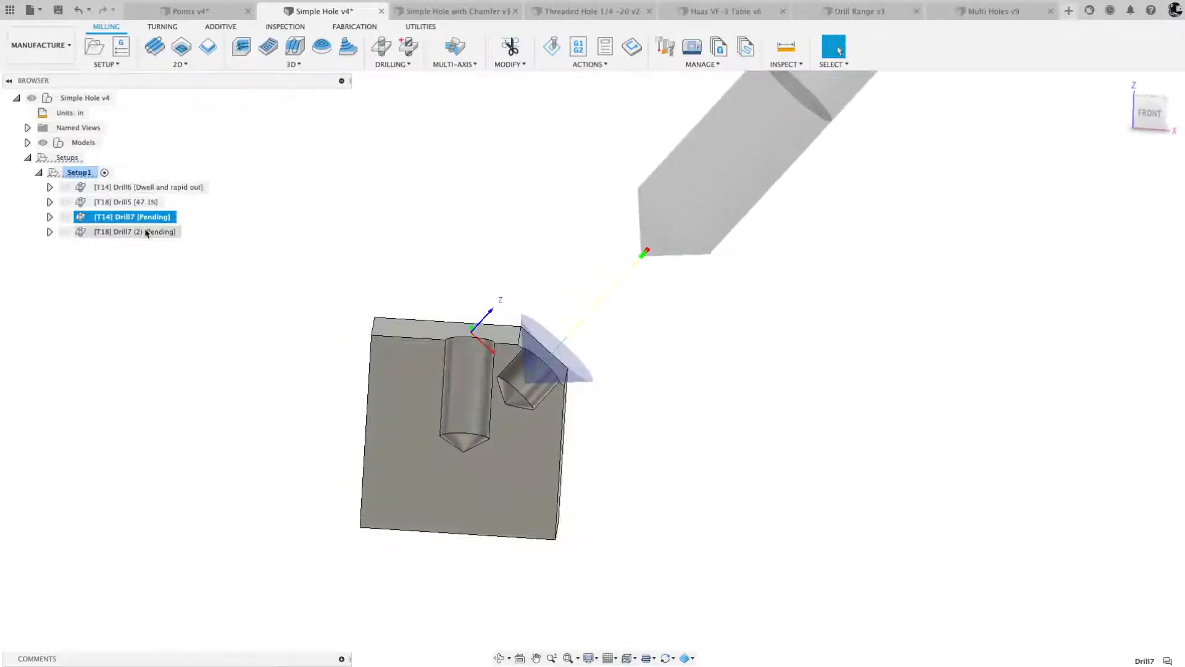
pyautogui.scroll(3, 489, 450)
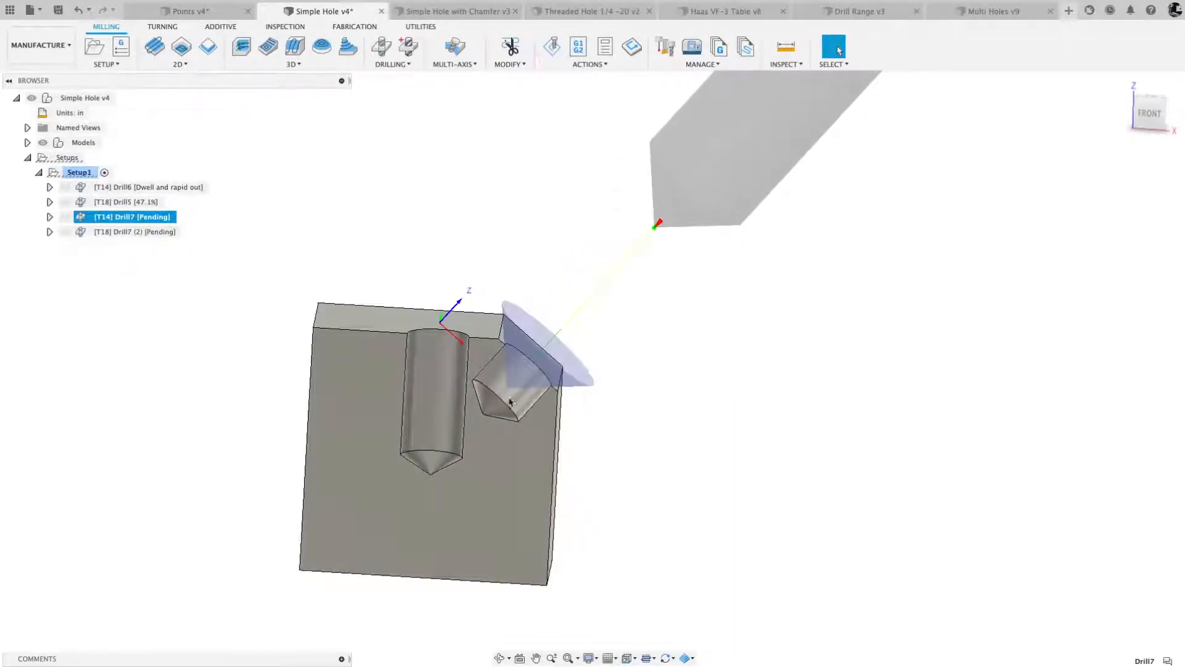
pyautogui.click(158, 232)
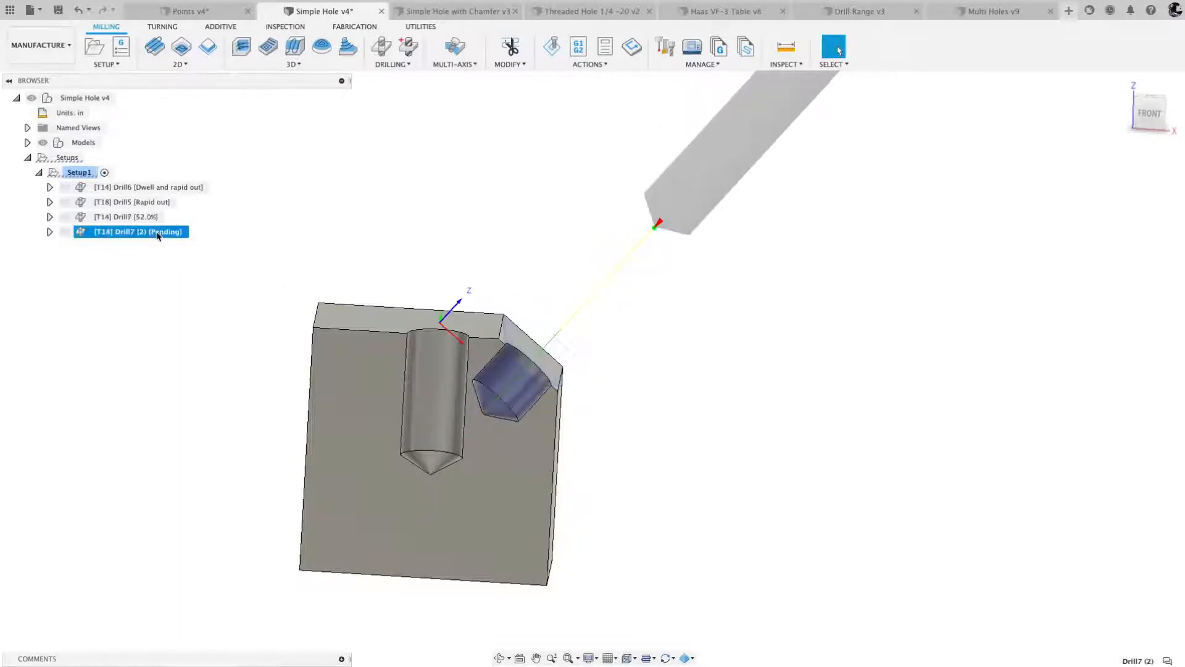
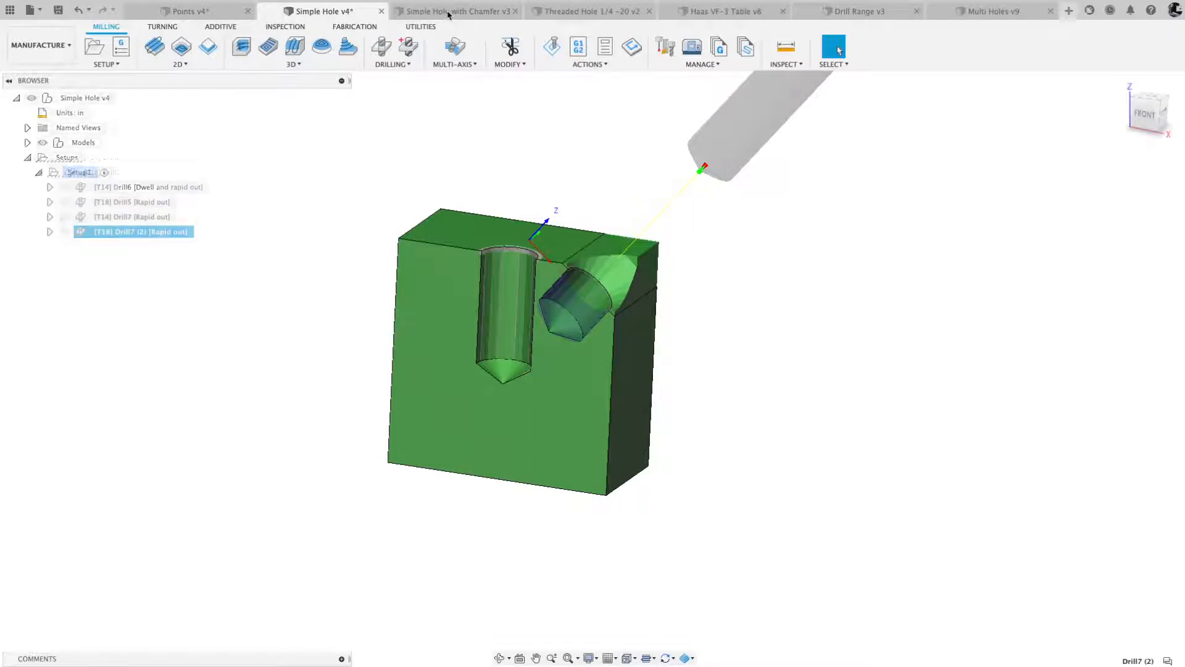
# - In the Simple Hole with Chamfer document, start a Drill operation using the 1/2" spot drill from Simple Hole v4's Setup1
pyautogui.click(318, 14)
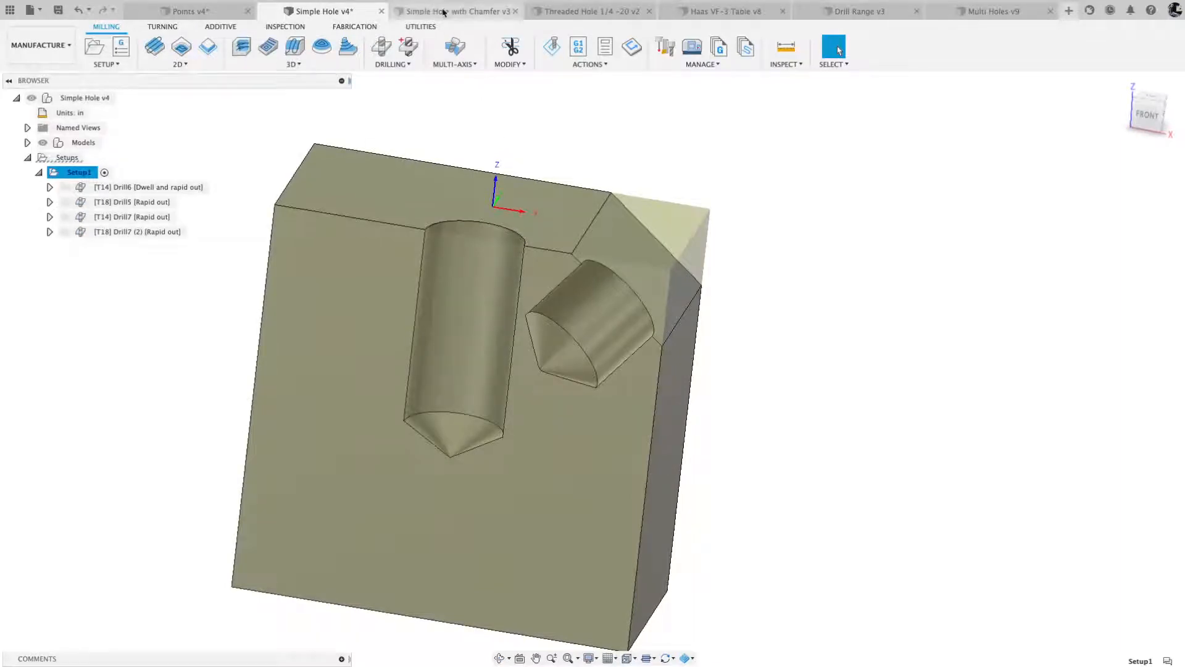
pyautogui.click(444, 11)
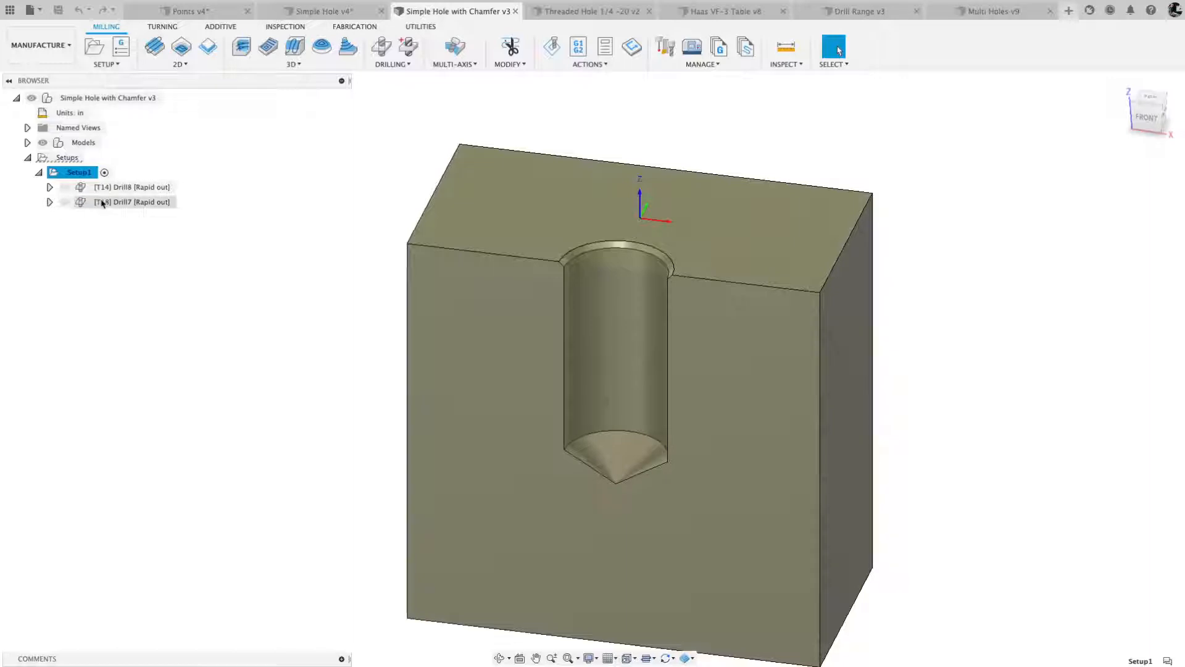
pyautogui.click(381, 49)
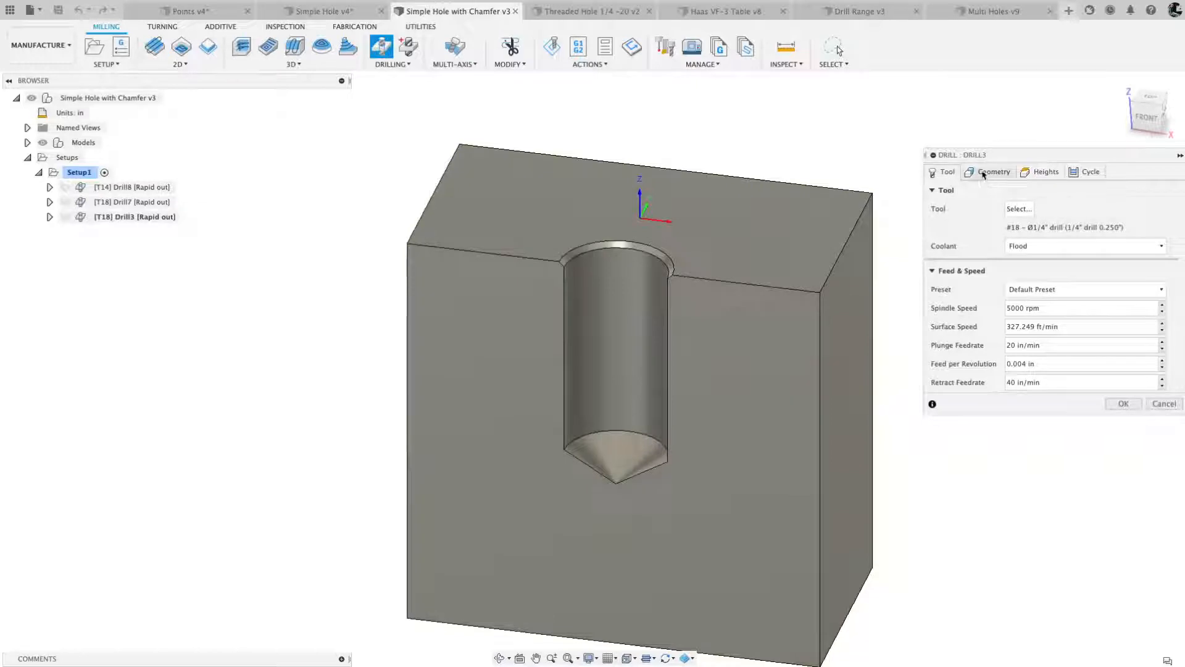
pyautogui.click(1014, 211)
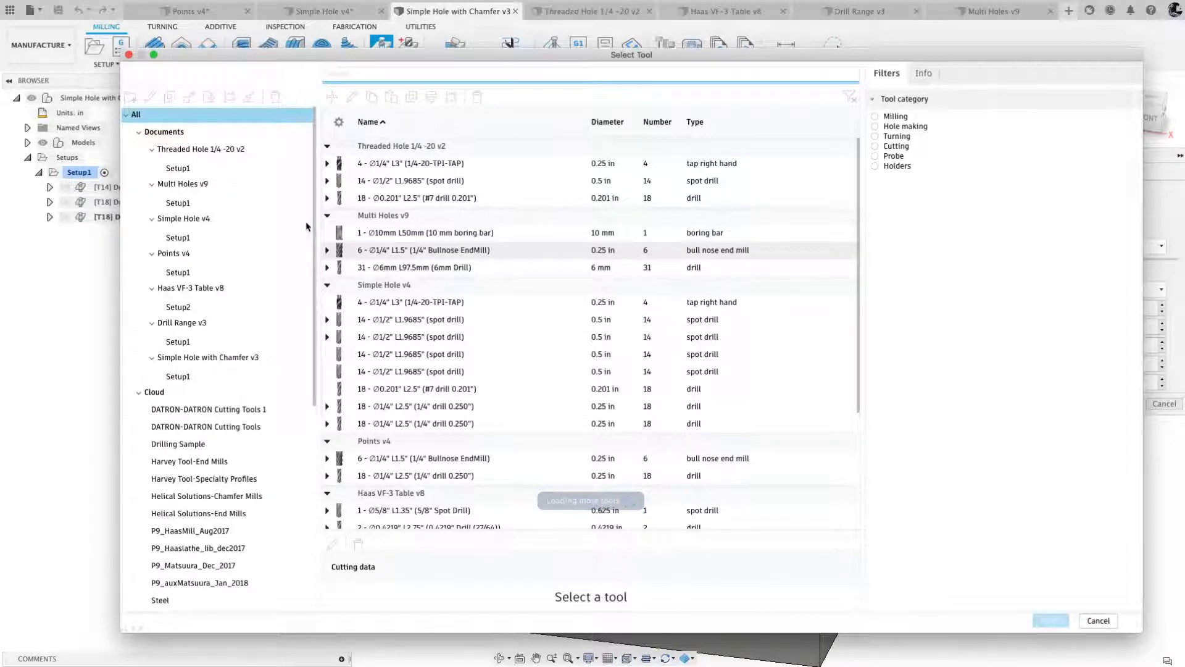
pyautogui.click(178, 238)
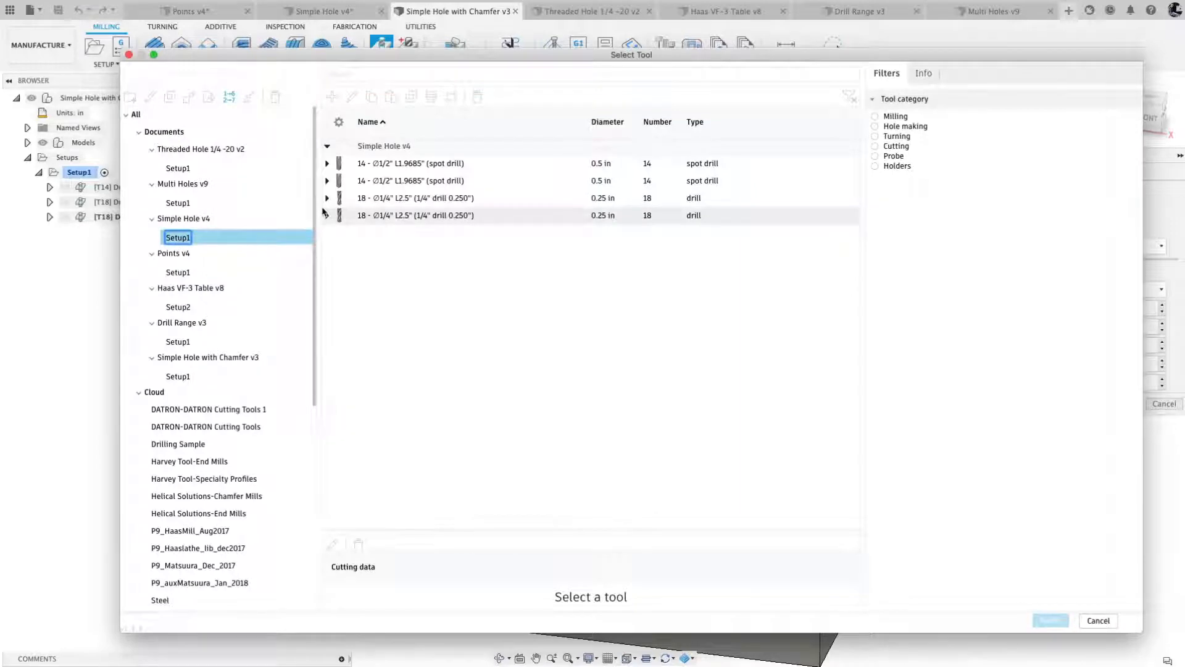
pyautogui.click(400, 182)
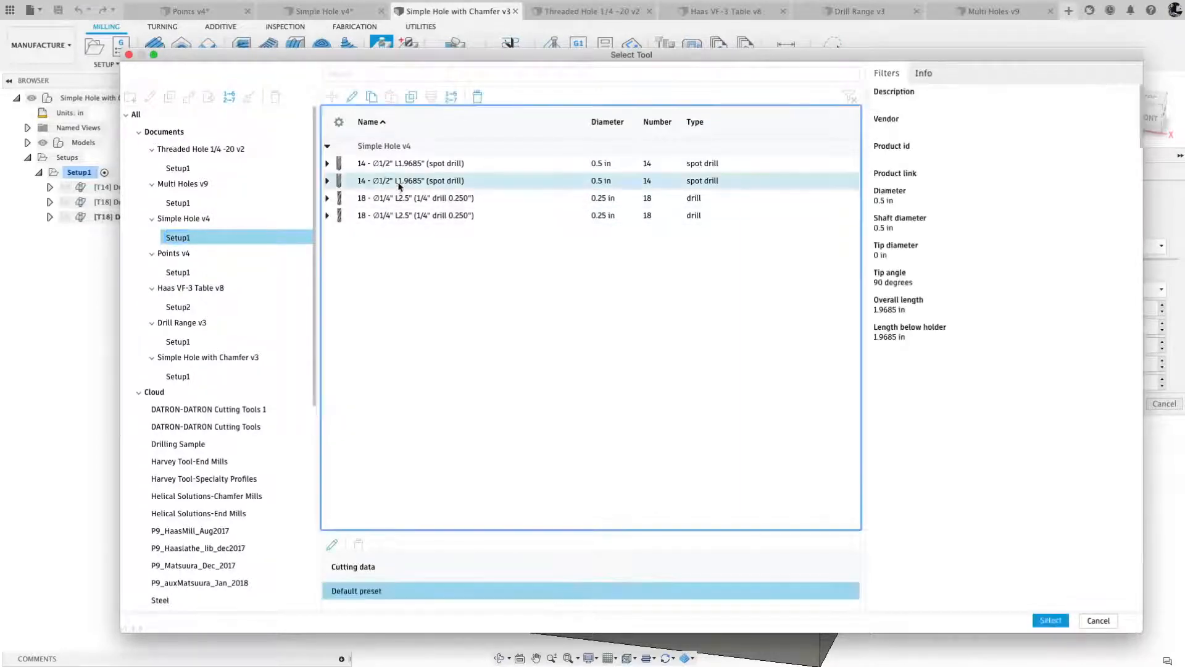
pyautogui.click(1050, 621)
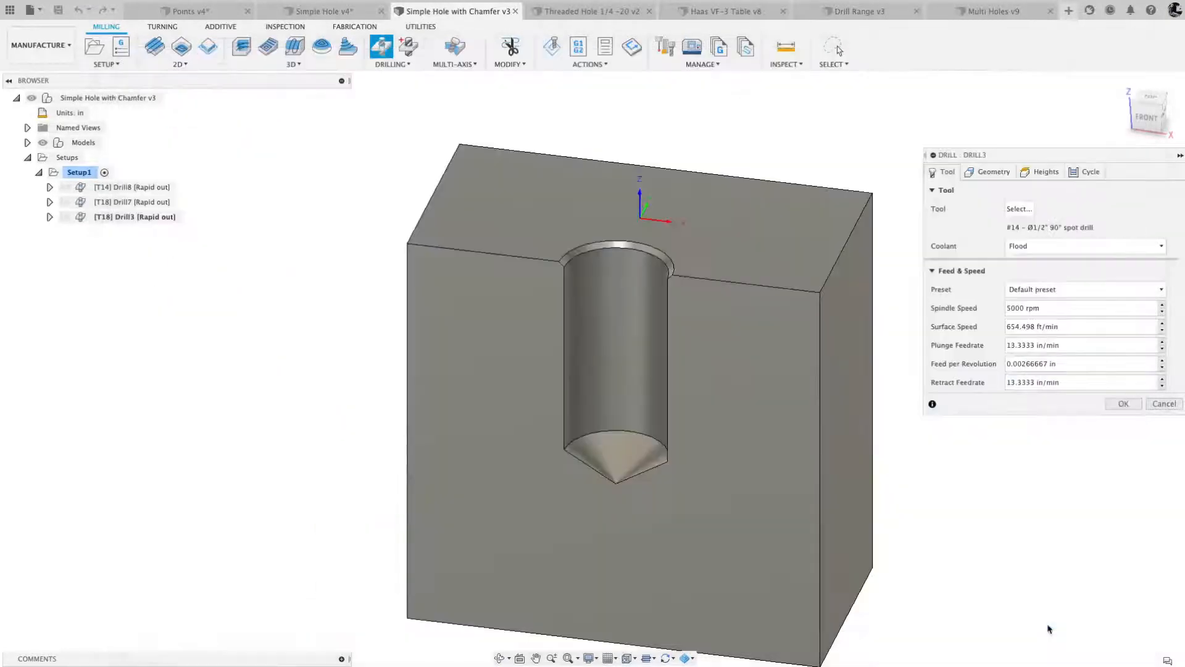
# - Keep the hole mode on Selected faces and pick the chamfer face around the hole's rim as the spot drill geometry
pyautogui.click(991, 173)
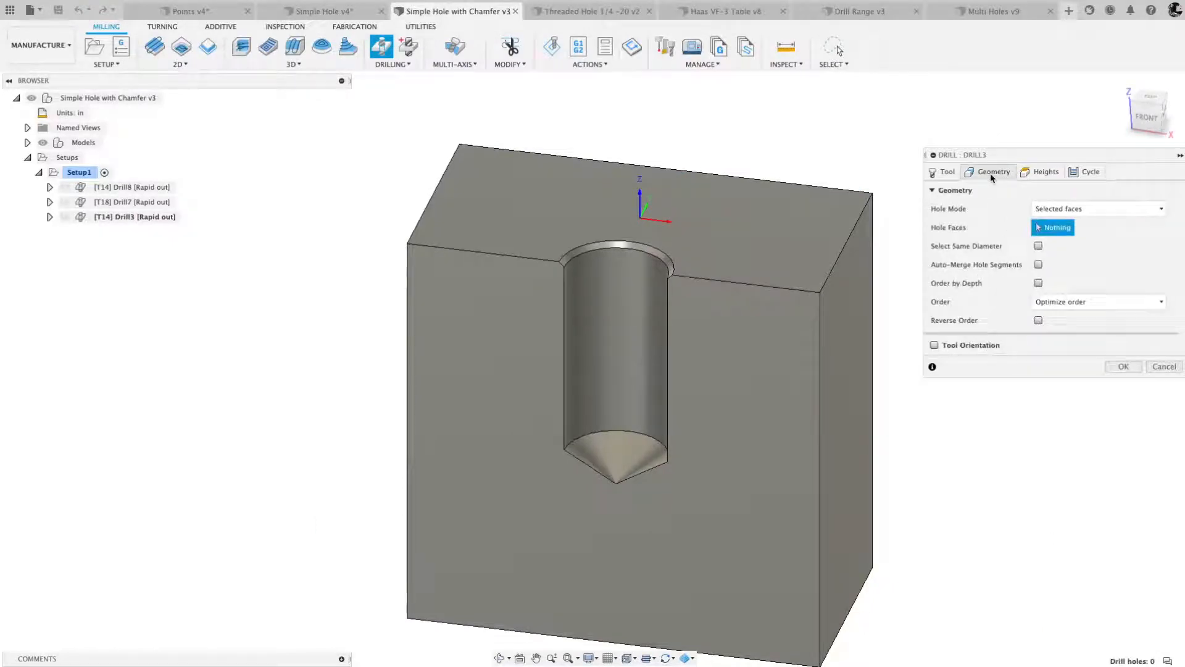
pyautogui.click(1156, 209)
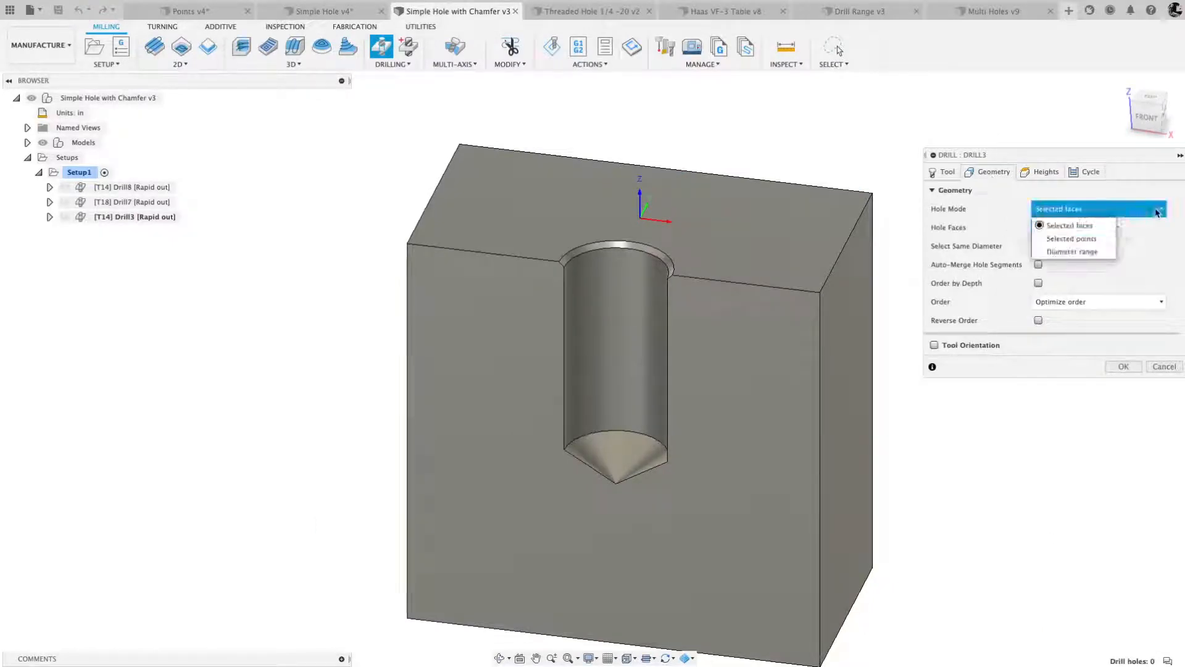
pyautogui.click(1087, 227)
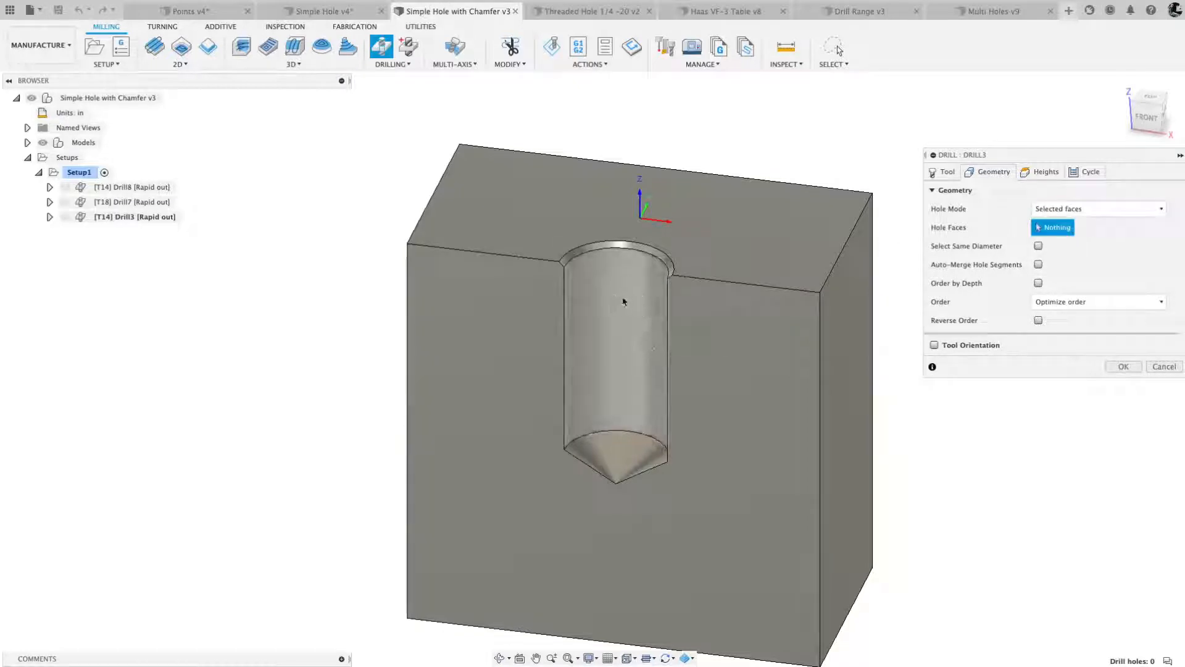
pyautogui.scroll(5, 623, 301)
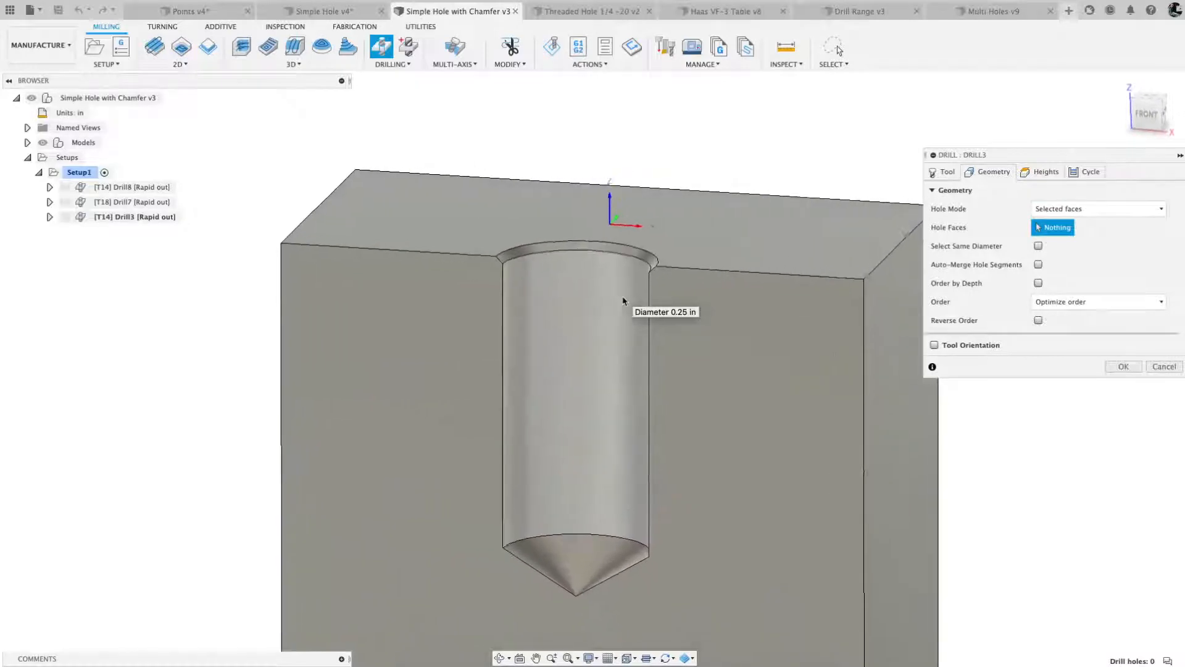
pyautogui.scroll(2, 622, 301)
pyautogui.click(618, 267)
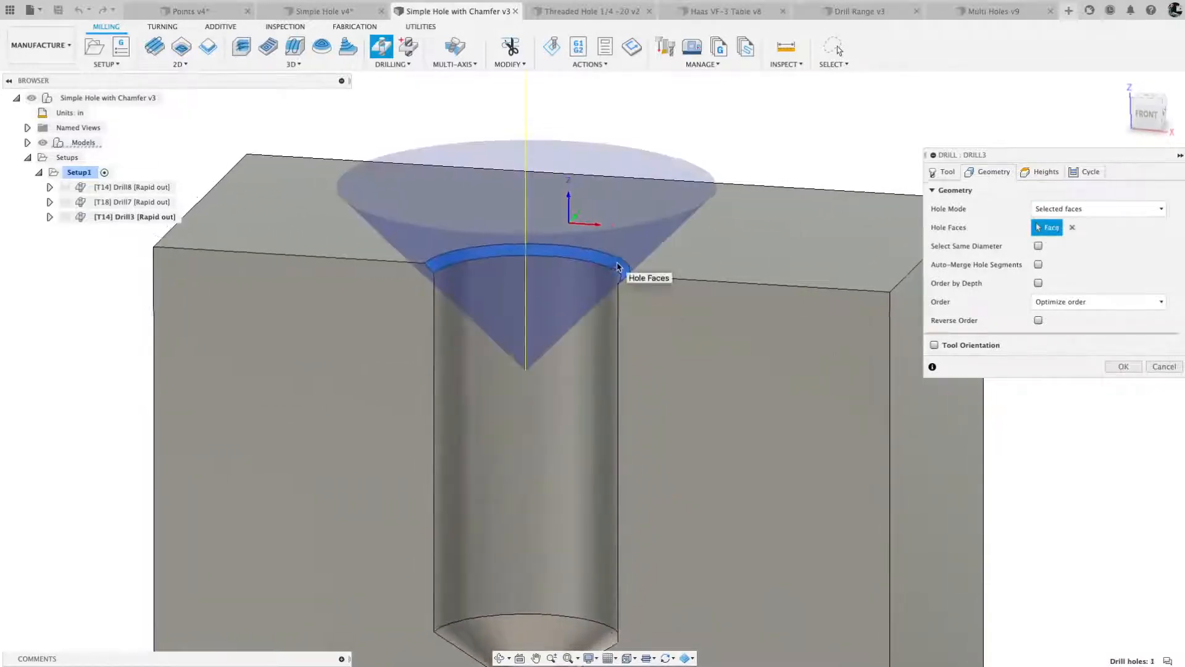
pyautogui.scroll(-3, 618, 266)
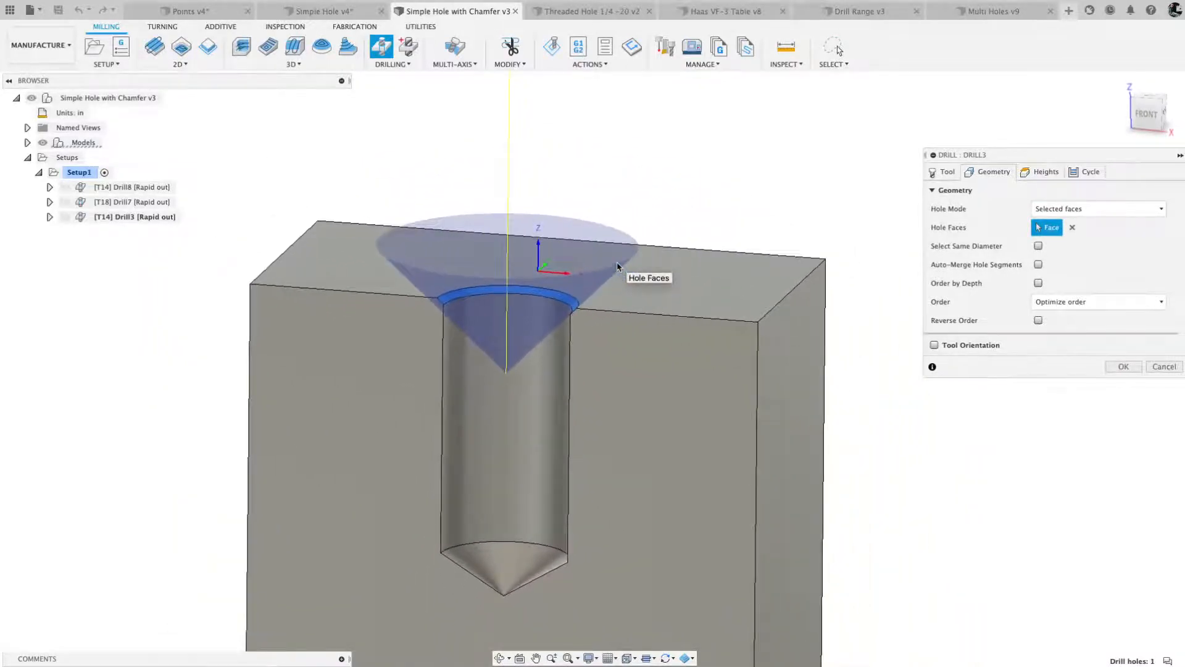
pyautogui.scroll(-2, 618, 267)
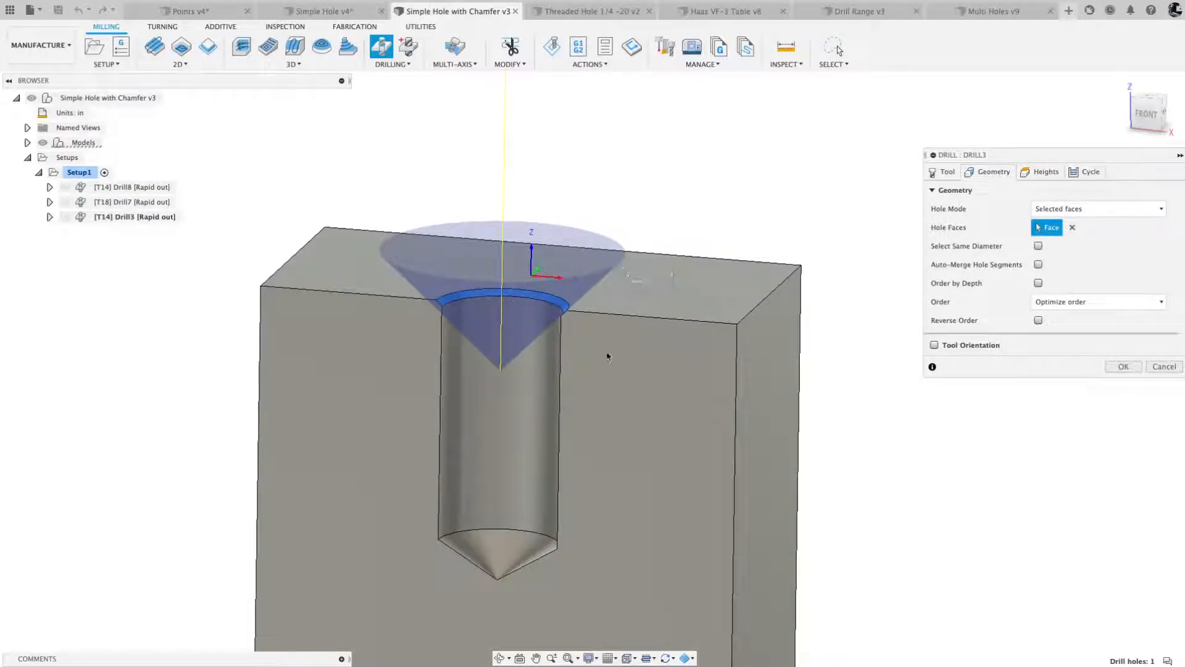
# - Review the spot drill heights, set the cycle type to Counterboring – dwell and rapid out, and accept the operation
pyautogui.click(1043, 173)
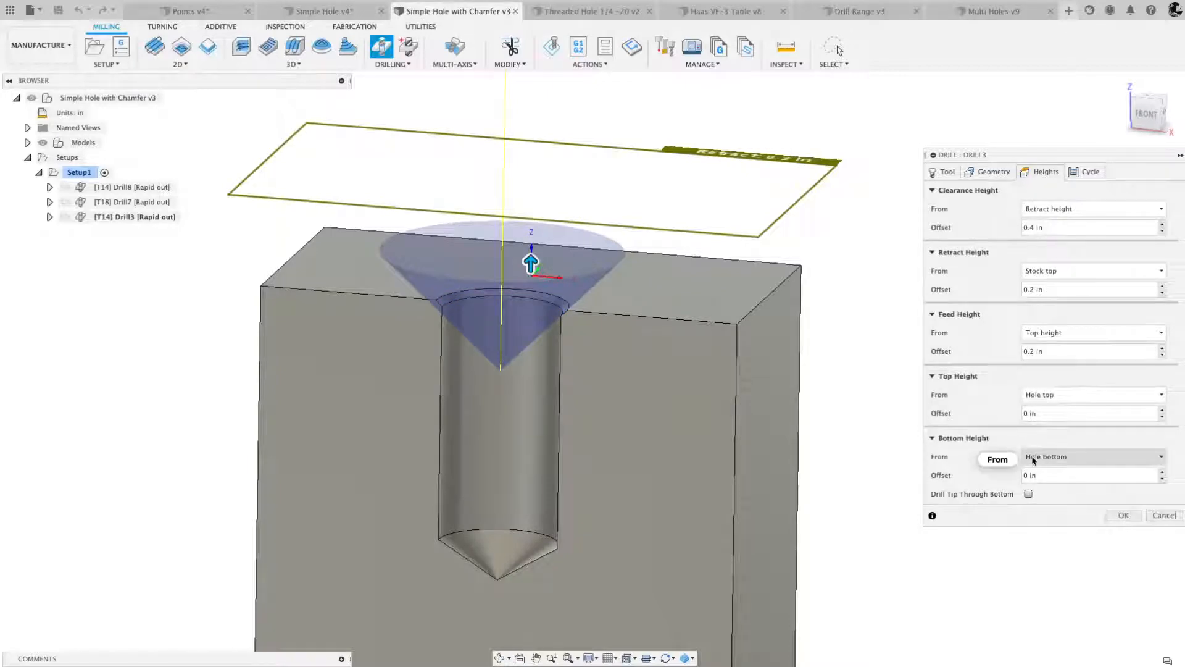
pyautogui.moveTo(1034, 460)
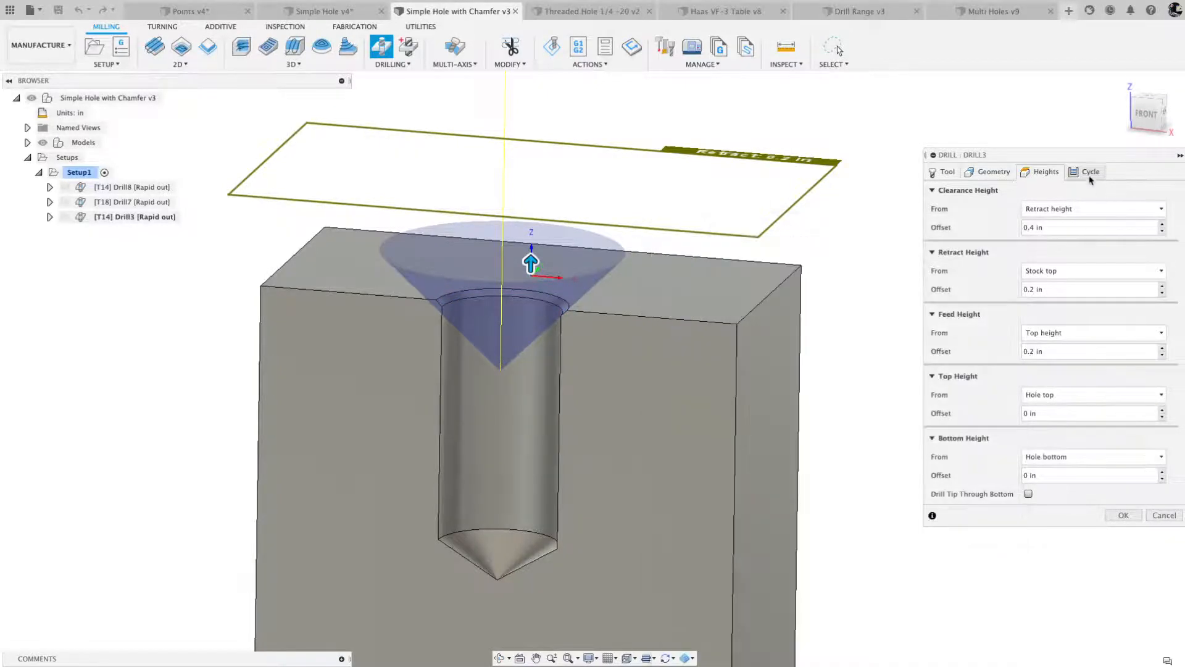
pyautogui.click(1090, 171)
pyautogui.click(1032, 209)
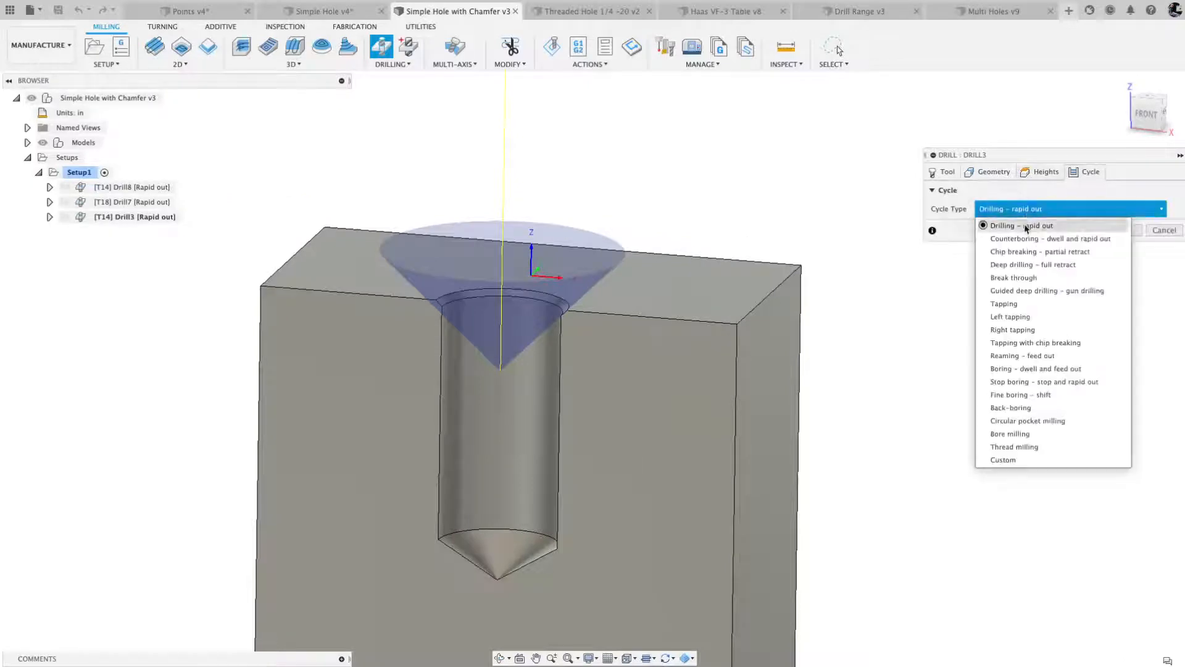
pyautogui.click(1027, 239)
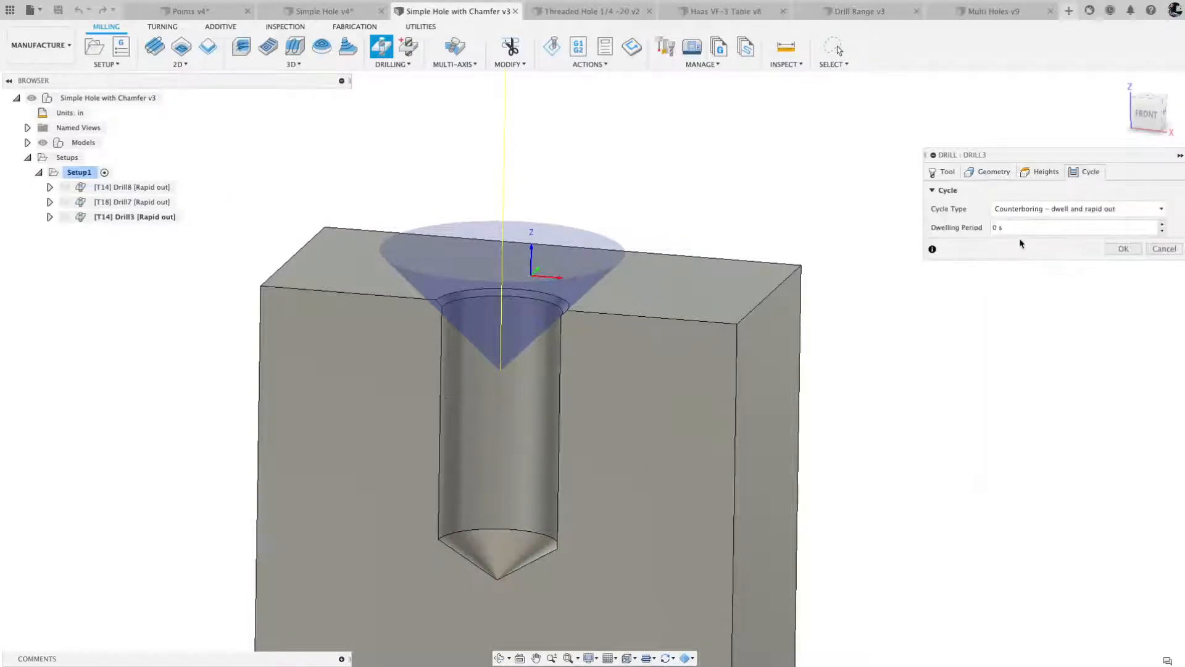
pyautogui.click(1123, 249)
pyautogui.keyDown('shift'); pyautogui.moveTo(1123, 253); pyautogui.dragTo(1080, 251, button='middle'); pyautogui.keyUp('shift')
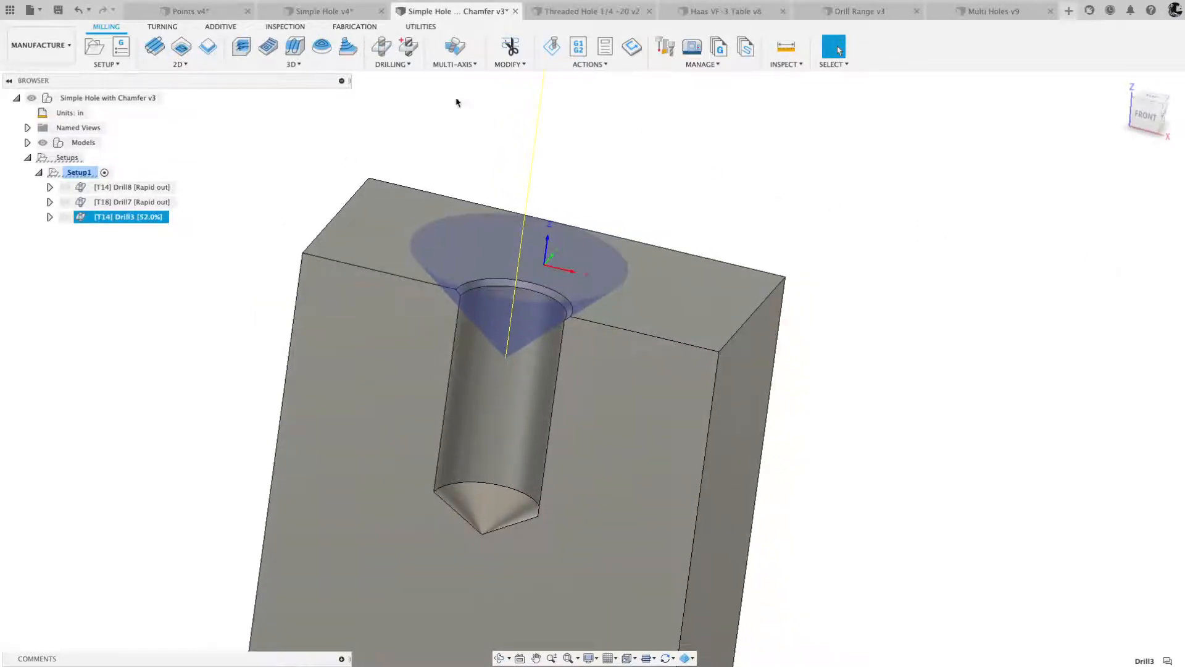
# - Start another Drill operation using the #18 1/4" drill from Setup1 of Simple Hole with Chamfer v3
pyautogui.click(385, 53)
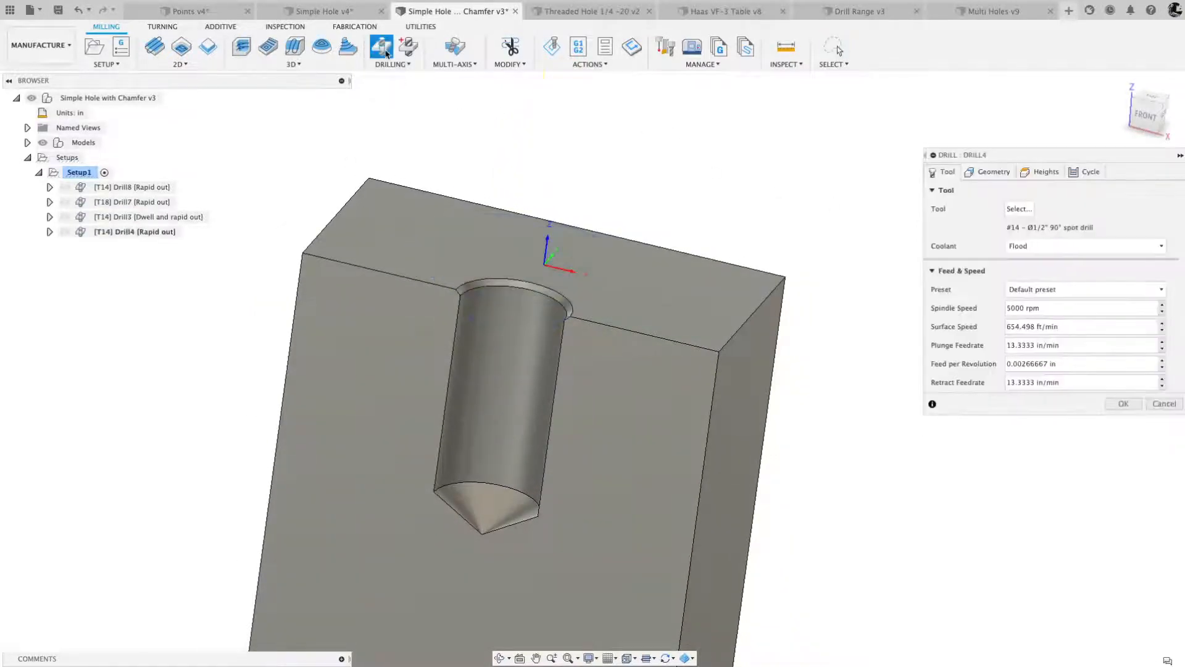
pyautogui.click(1019, 209)
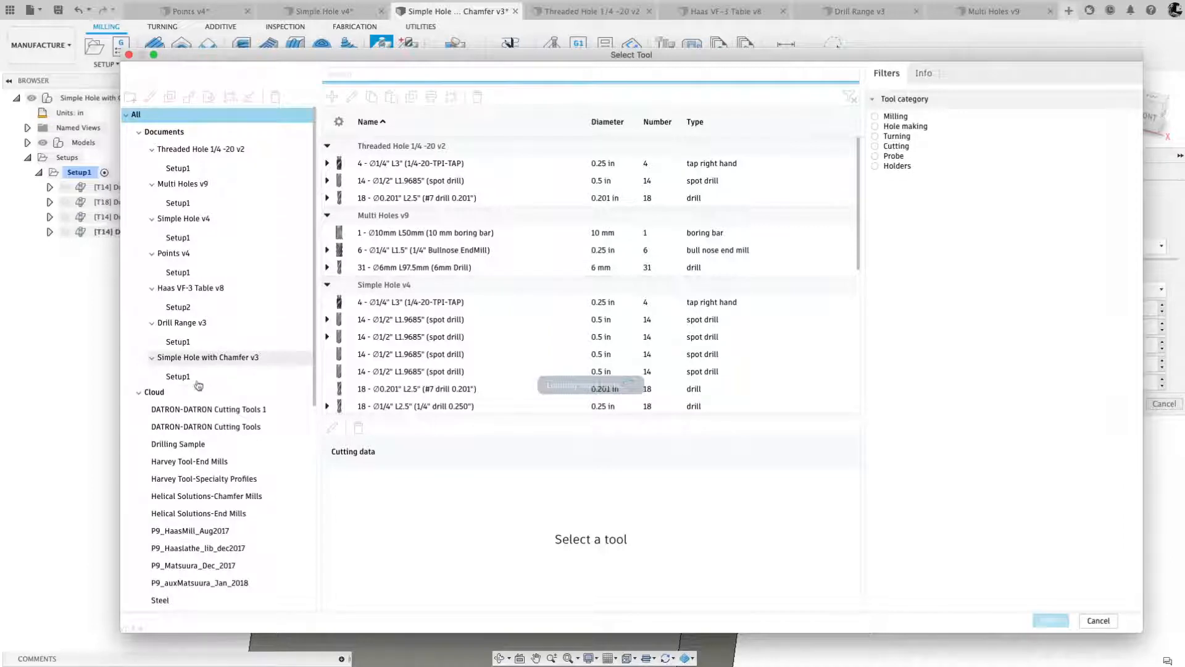
pyautogui.click(193, 377)
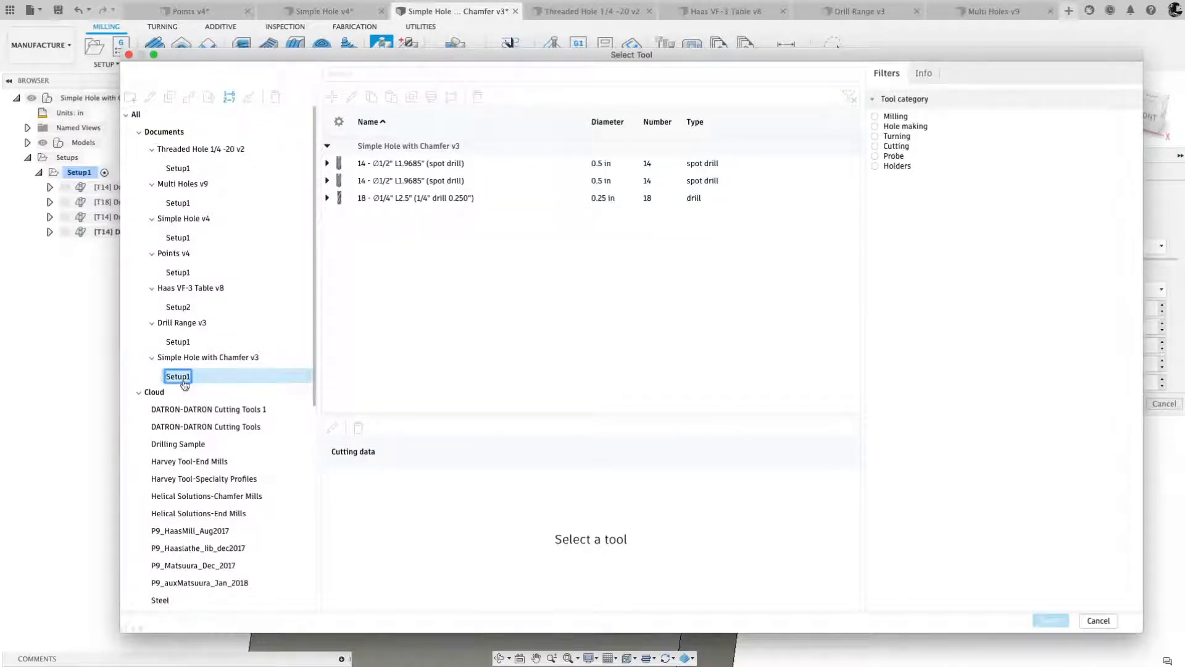
pyautogui.click(473, 199)
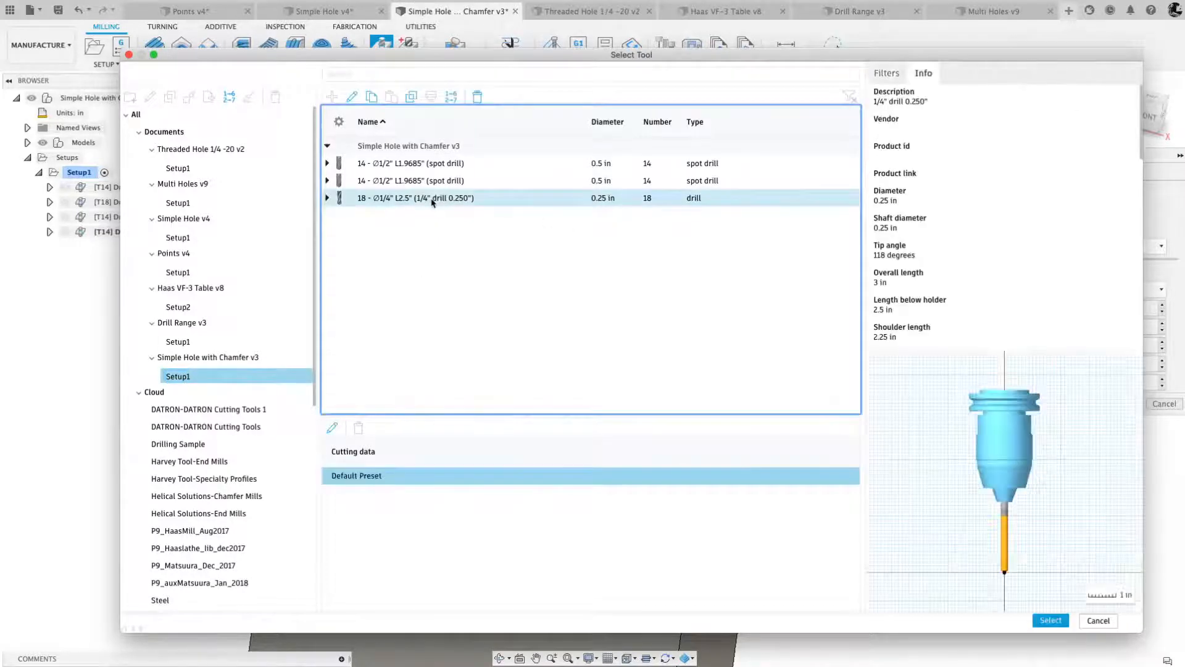
pyautogui.click(1050, 620)
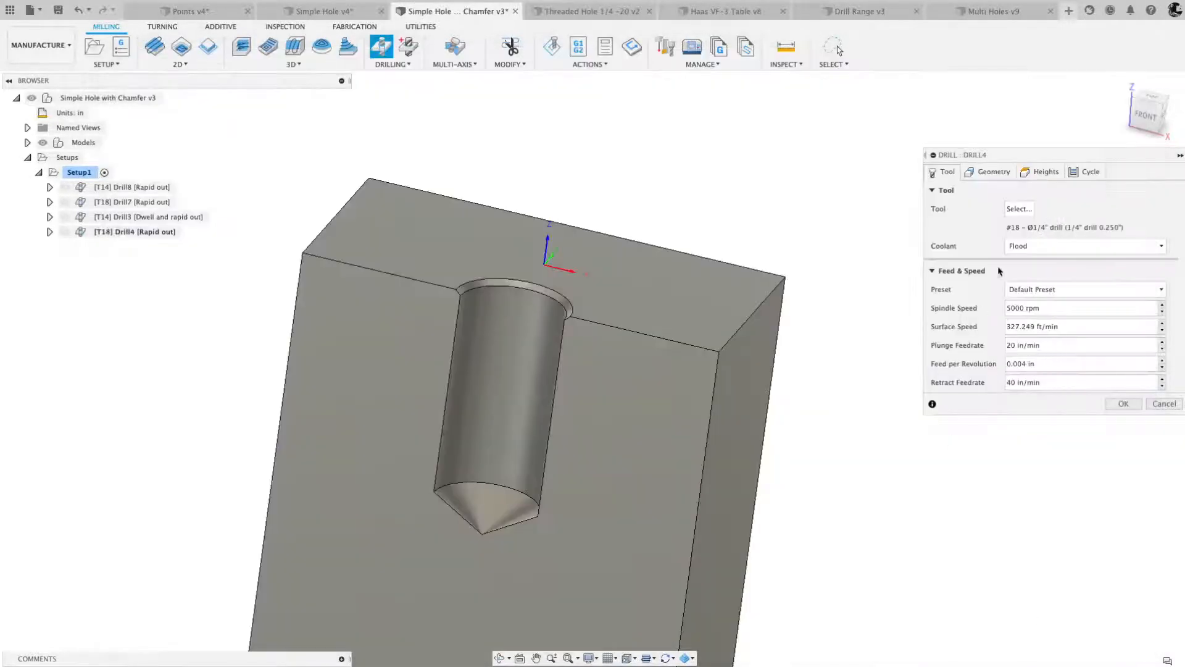
# - Pick the hole's cylindrical wall as the drilling face and check the top and bottom heights from the front view
pyautogui.click(988, 173)
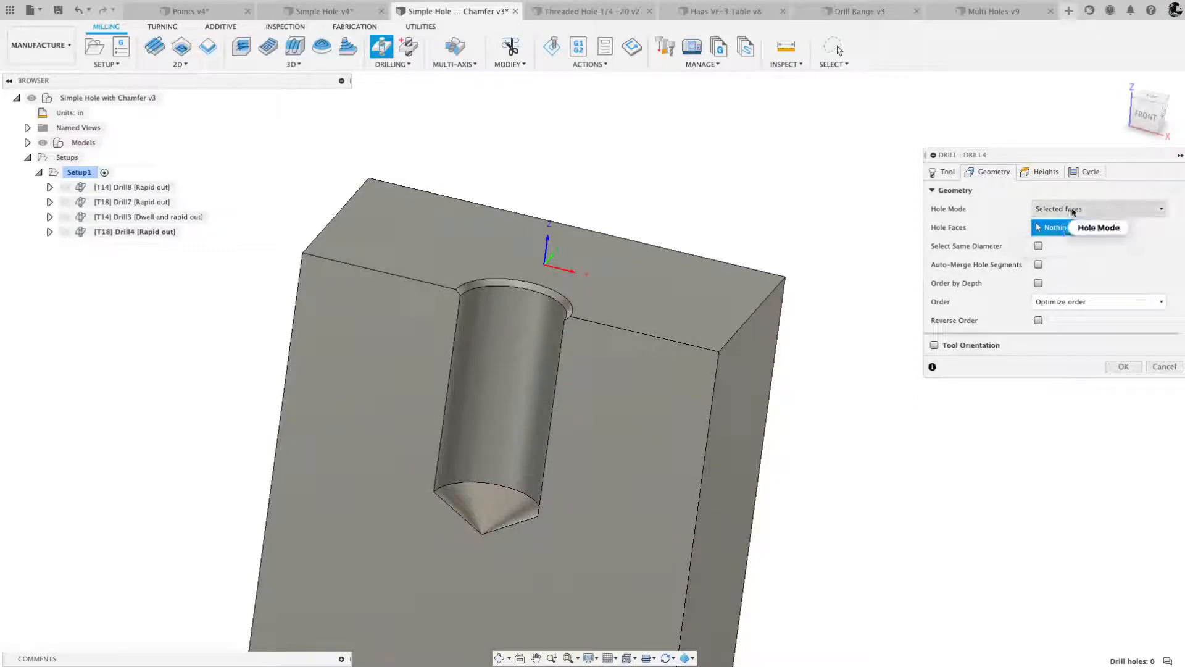
pyautogui.click(509, 346)
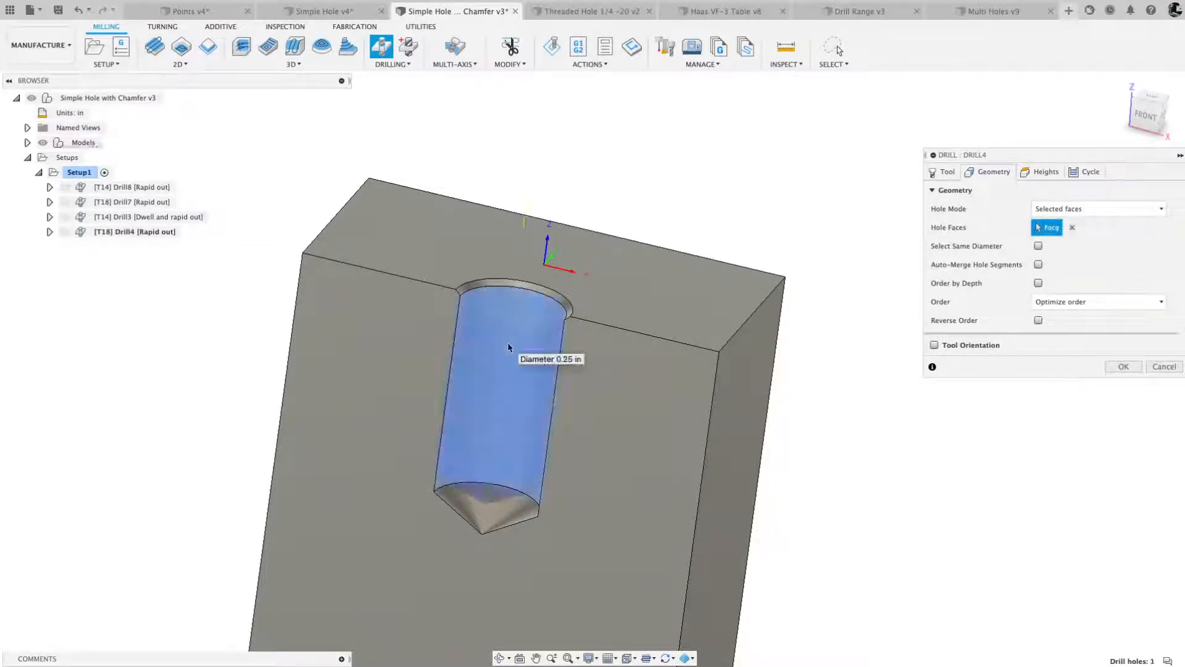
pyautogui.click(1143, 118)
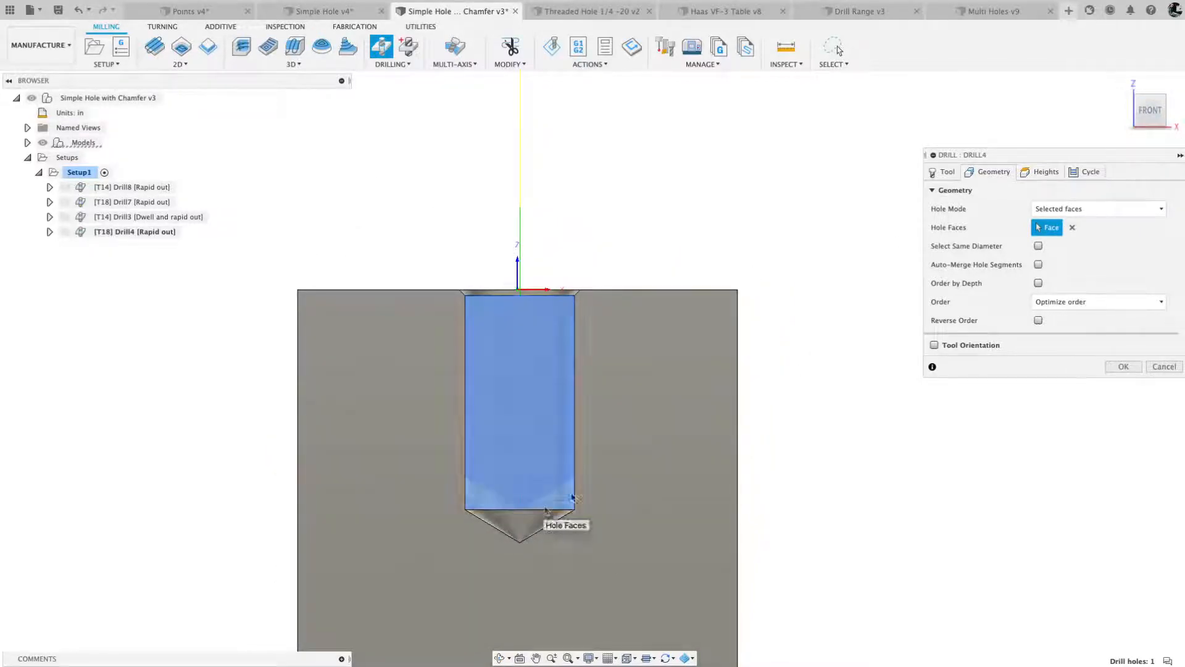
pyautogui.click(1046, 173)
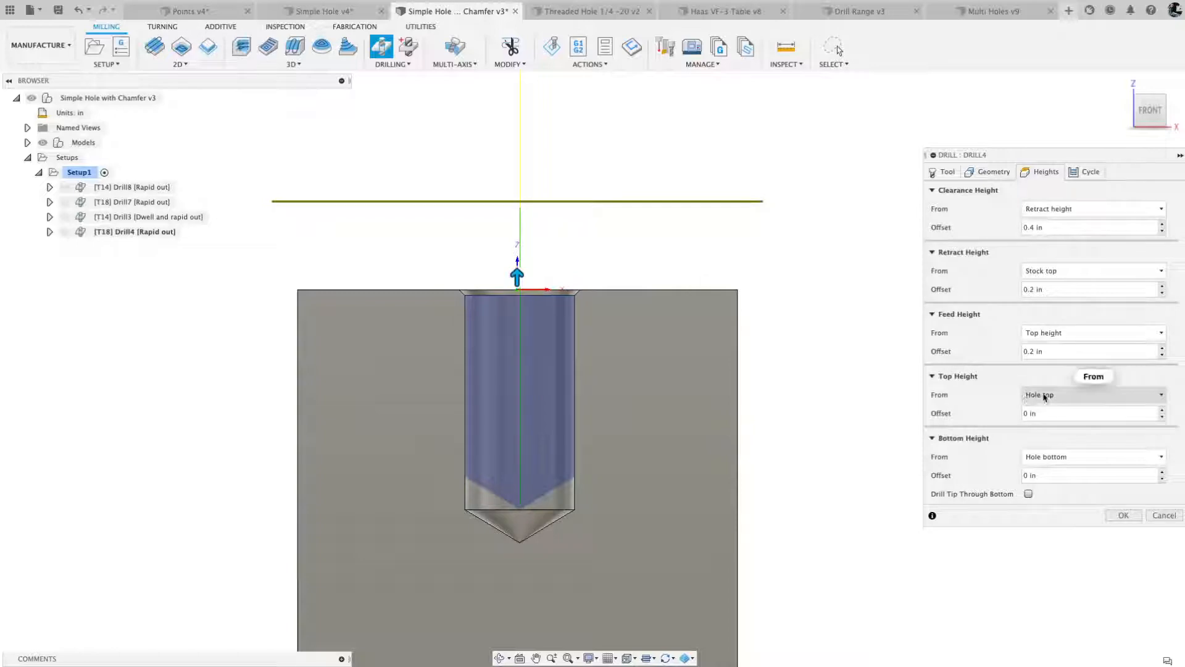
pyautogui.moveTo(1046, 456)
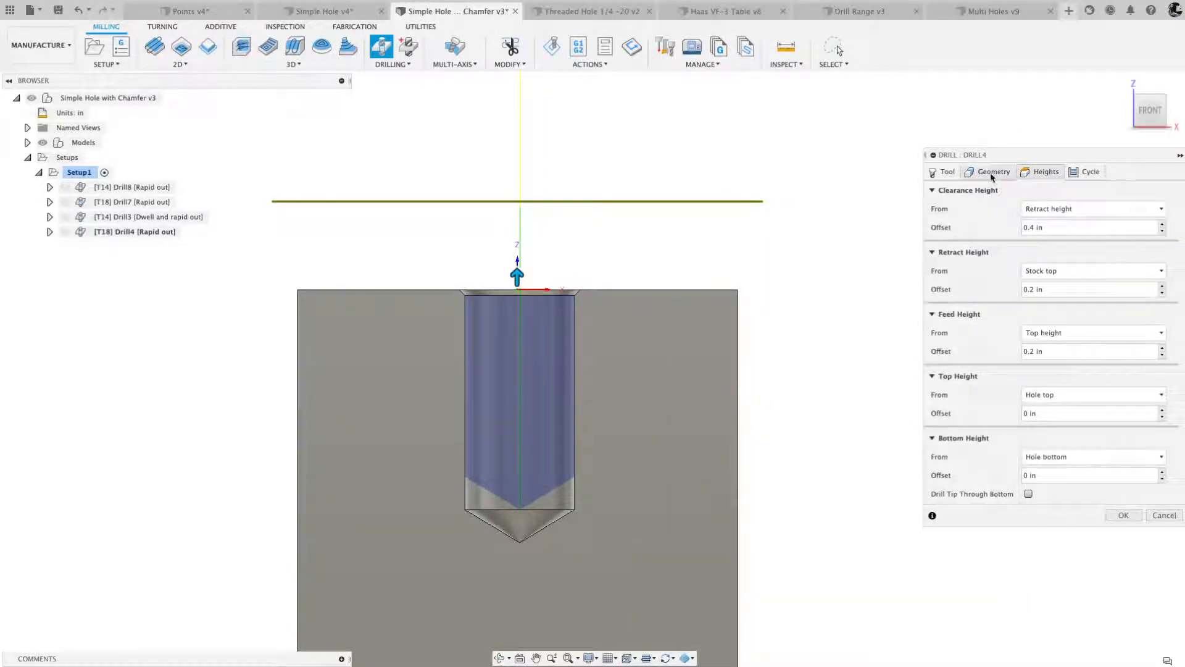
# - Enable Auto-Merge Hole Segments for the 1/4" drill operation, toggling it off and on to compare the drilling start at the chamfer
pyautogui.click(992, 177)
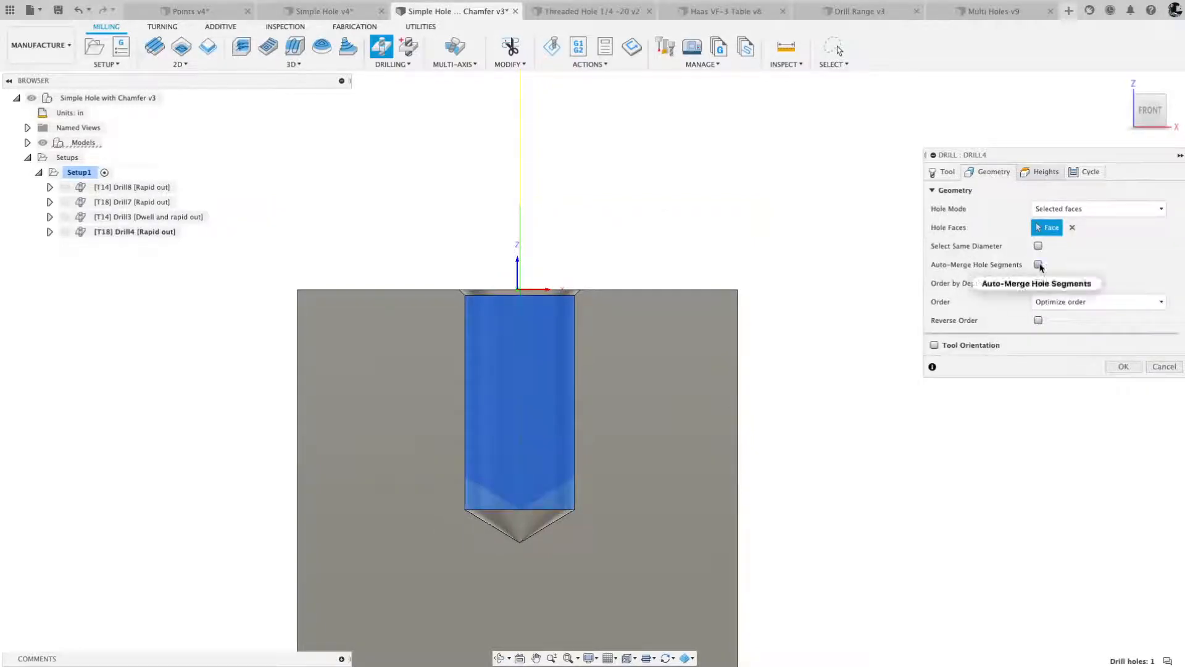
pyautogui.moveTo(1040, 266)
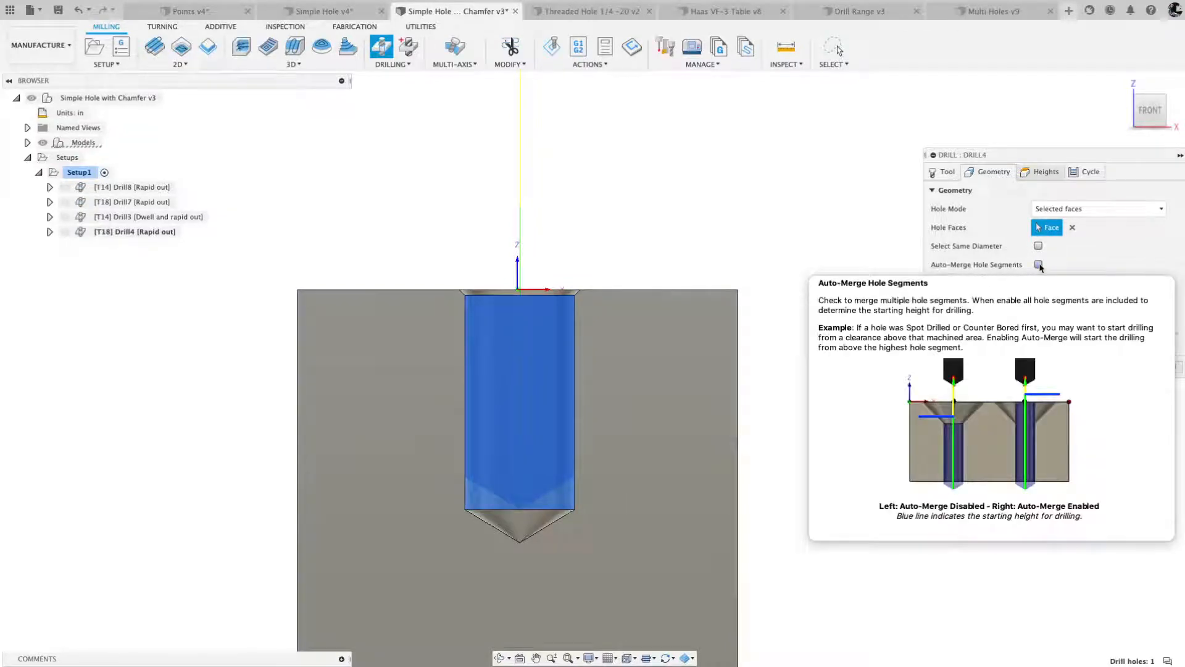
pyautogui.click(1039, 264)
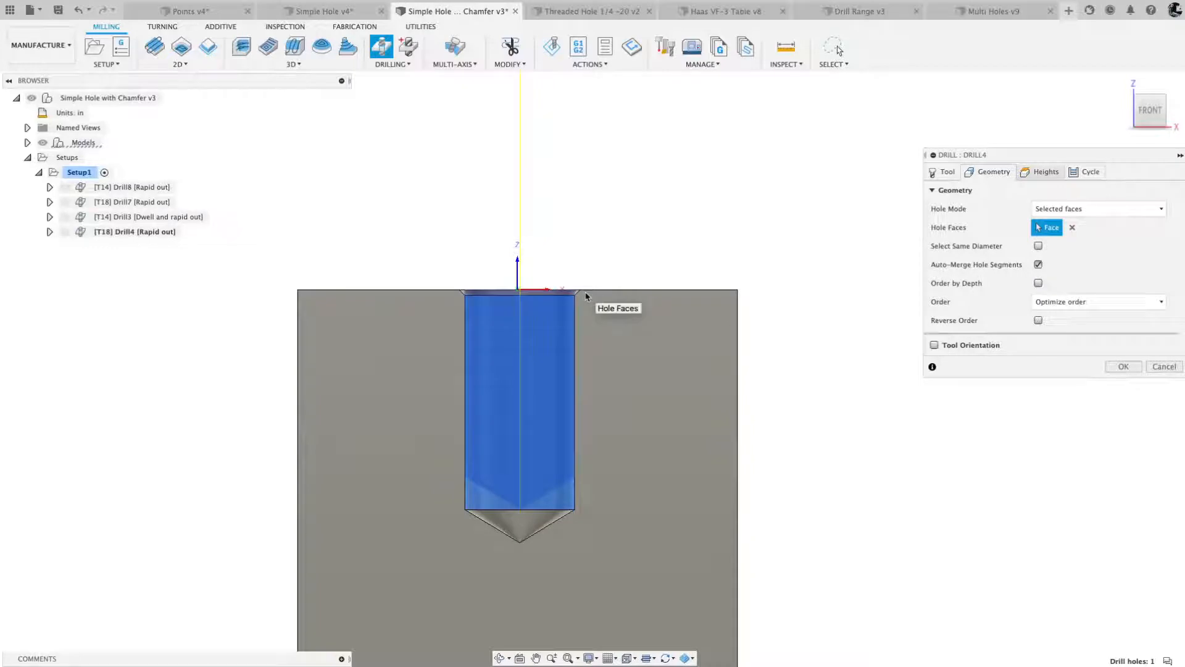
pyautogui.scroll(8, 586, 296)
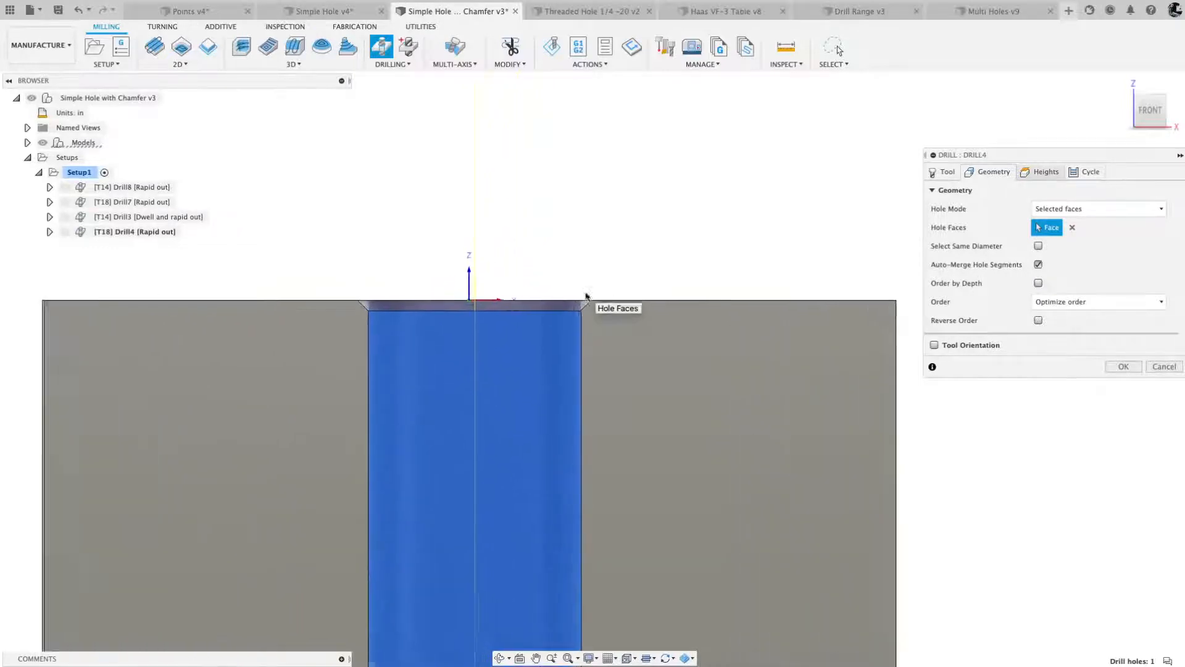
pyautogui.click(1038, 264)
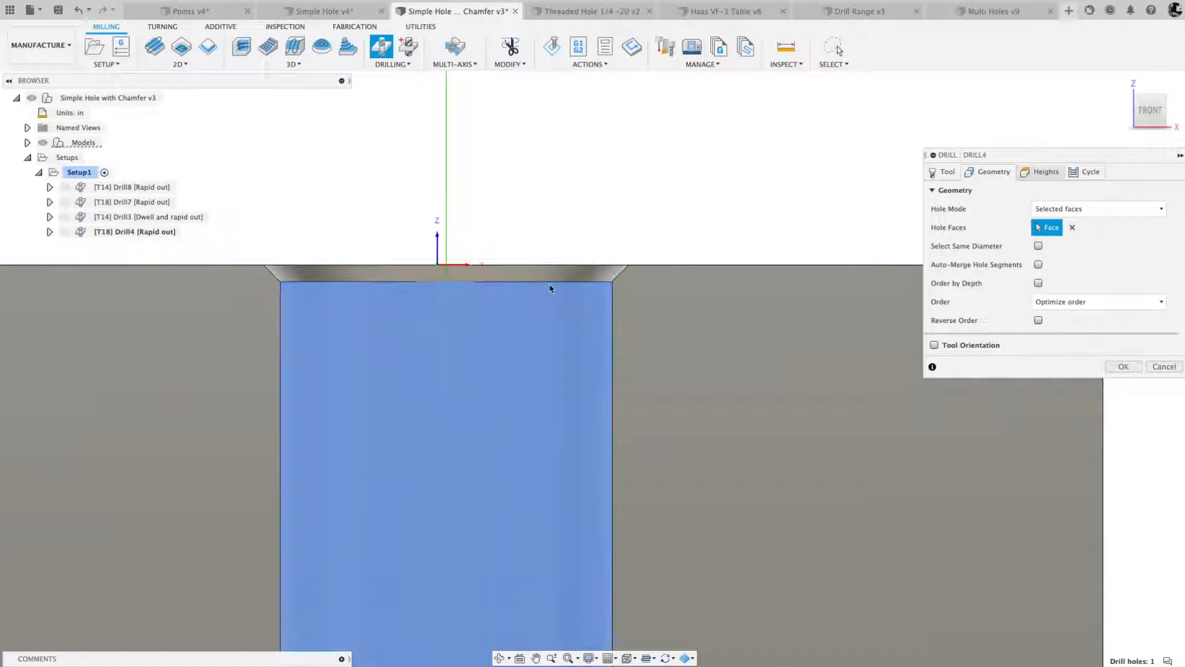
pyautogui.click(1039, 265)
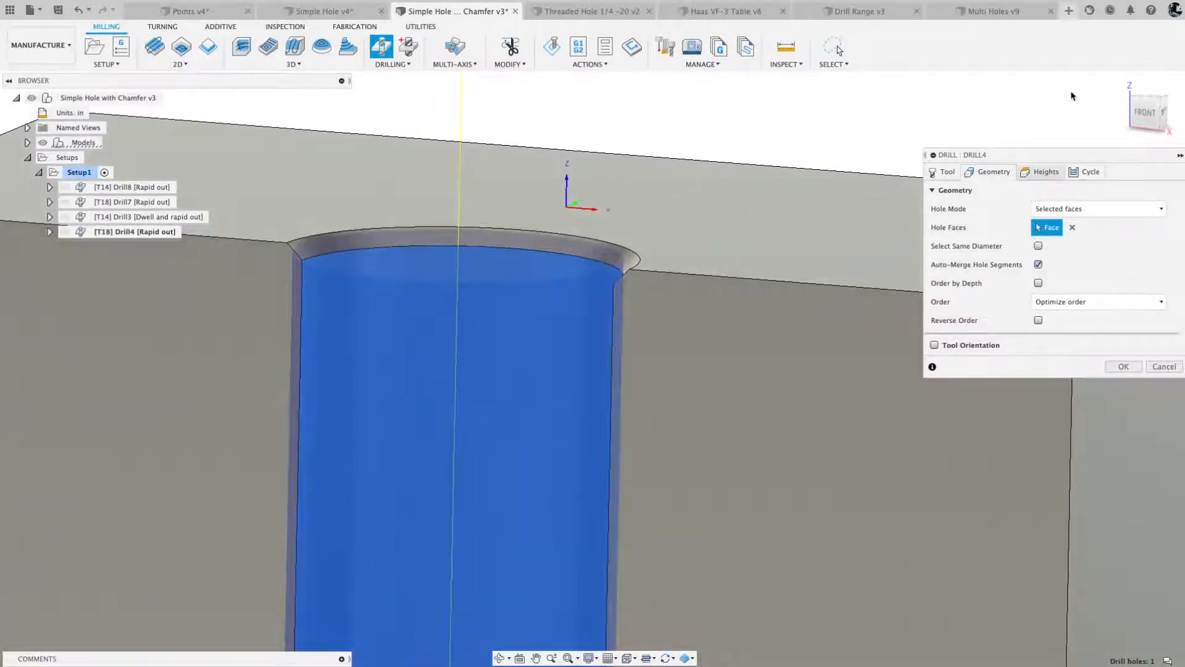
# - Enable Drill Tip Through Bottom for the 1/4" drill operation on the chamfered hole and accept the operation
pyautogui.click(1146, 112)
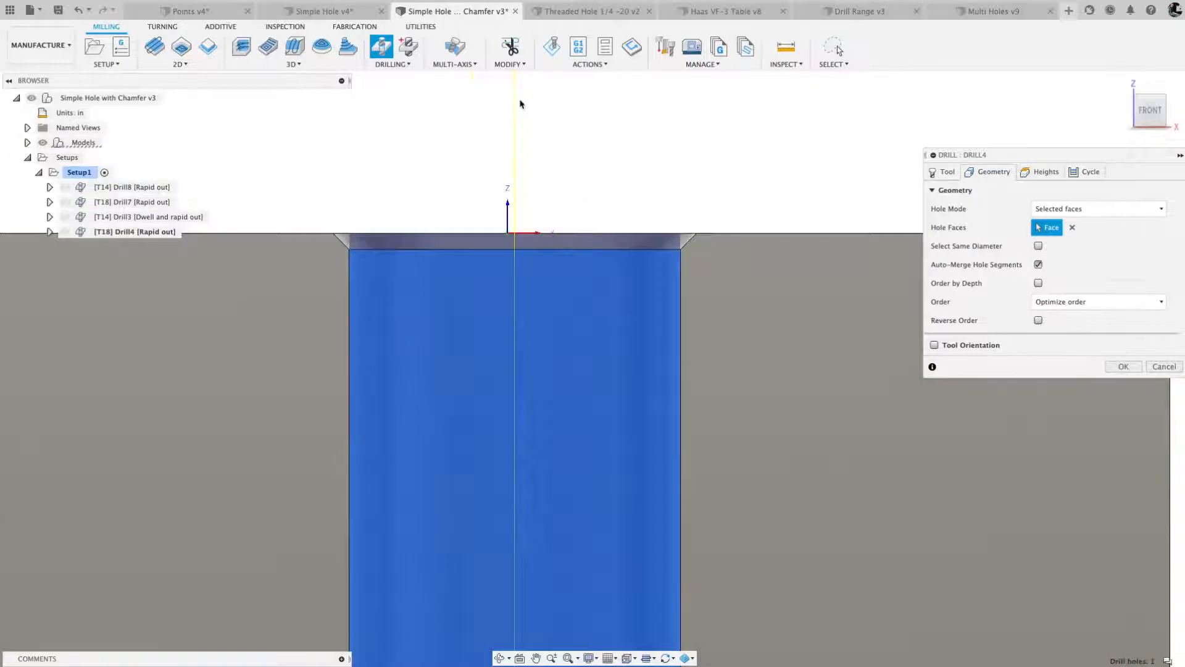
pyautogui.keyDown('shift'); pyautogui.moveTo(570, 186); pyautogui.dragTo(702, 249, button='middle'); pyautogui.keyUp('shift')
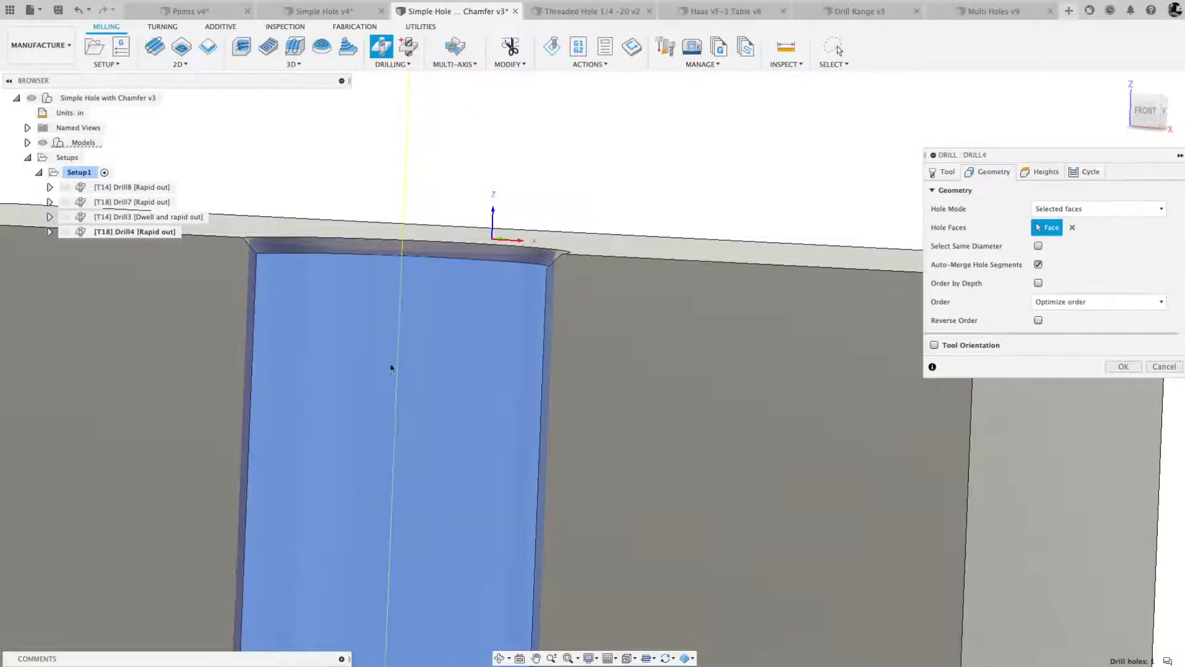
pyautogui.scroll(-5, 524, 118)
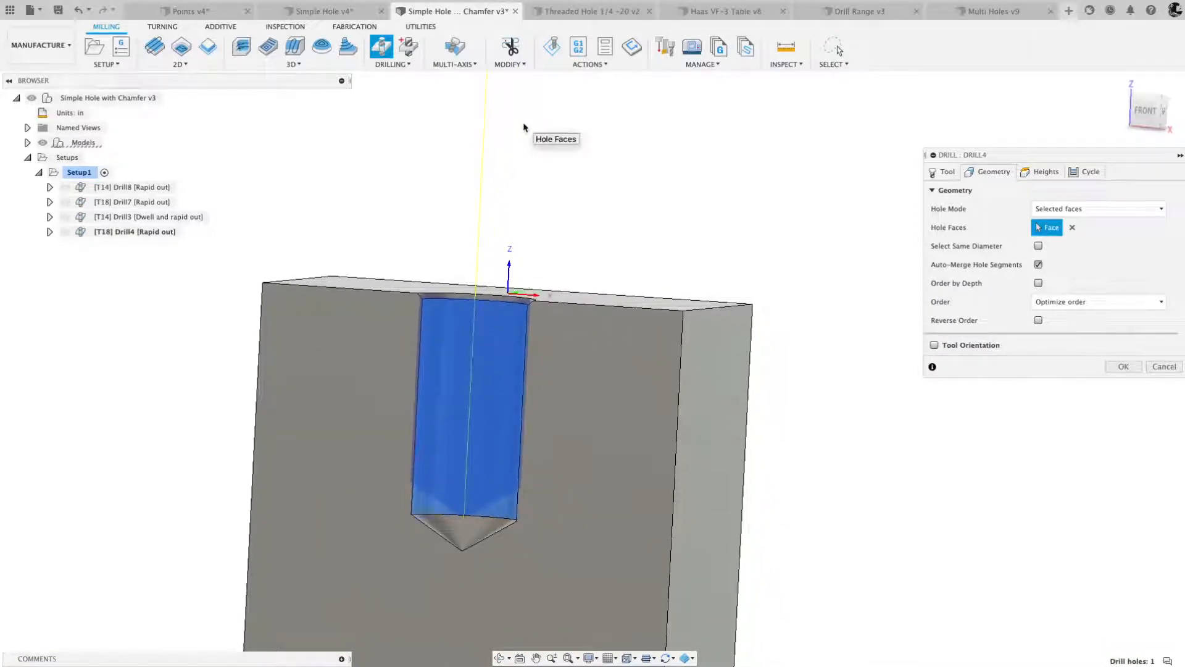
pyautogui.click(1040, 173)
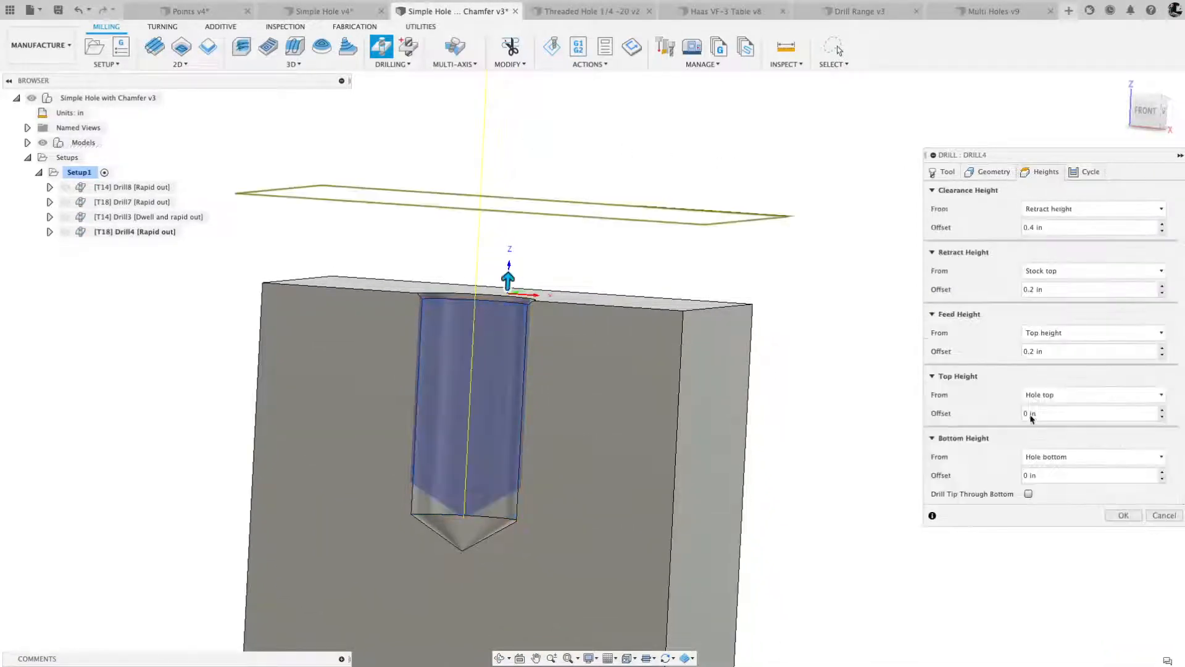
pyautogui.click(1028, 494)
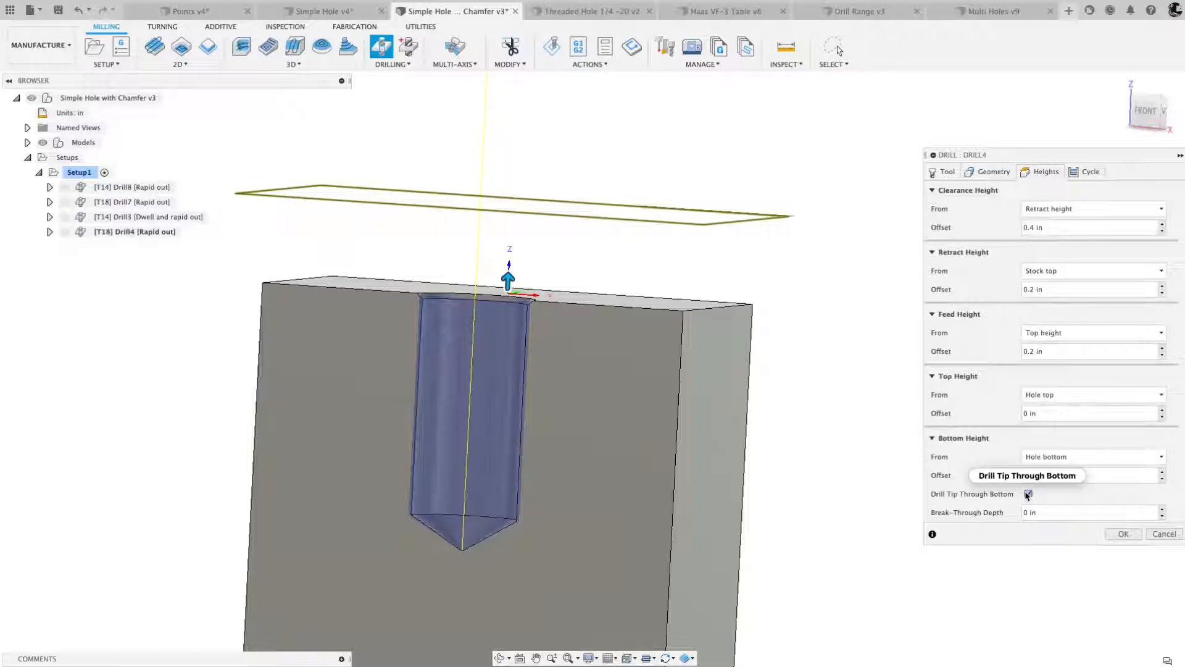
pyautogui.click(1129, 534)
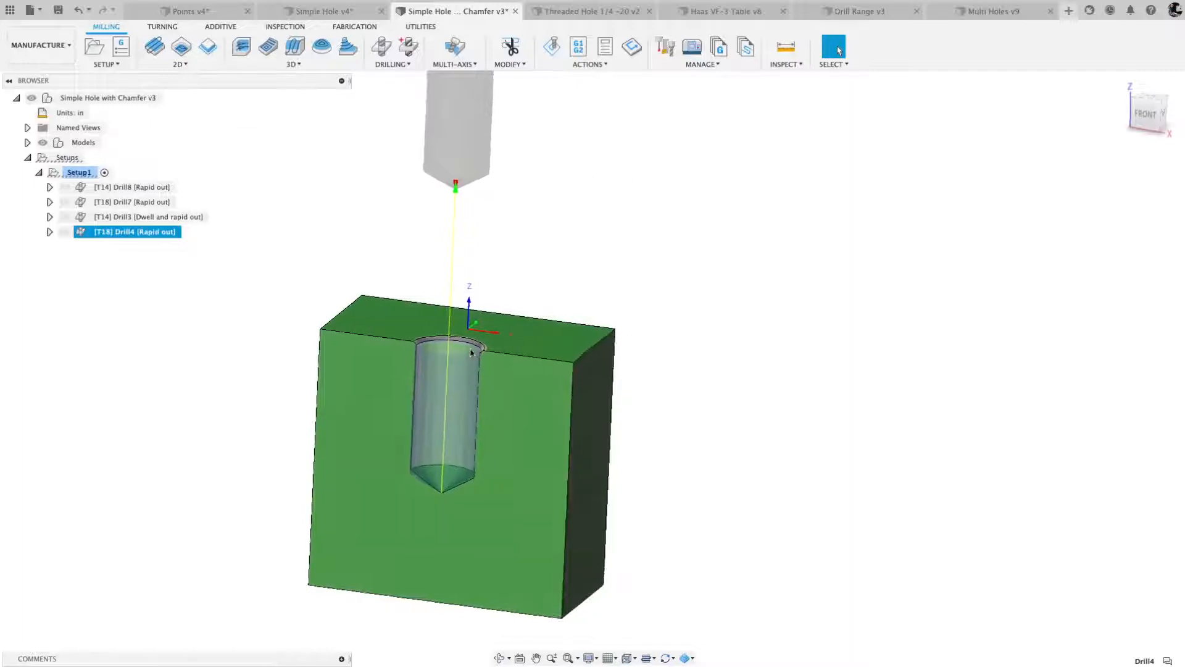
pyautogui.scroll(2, 476, 355)
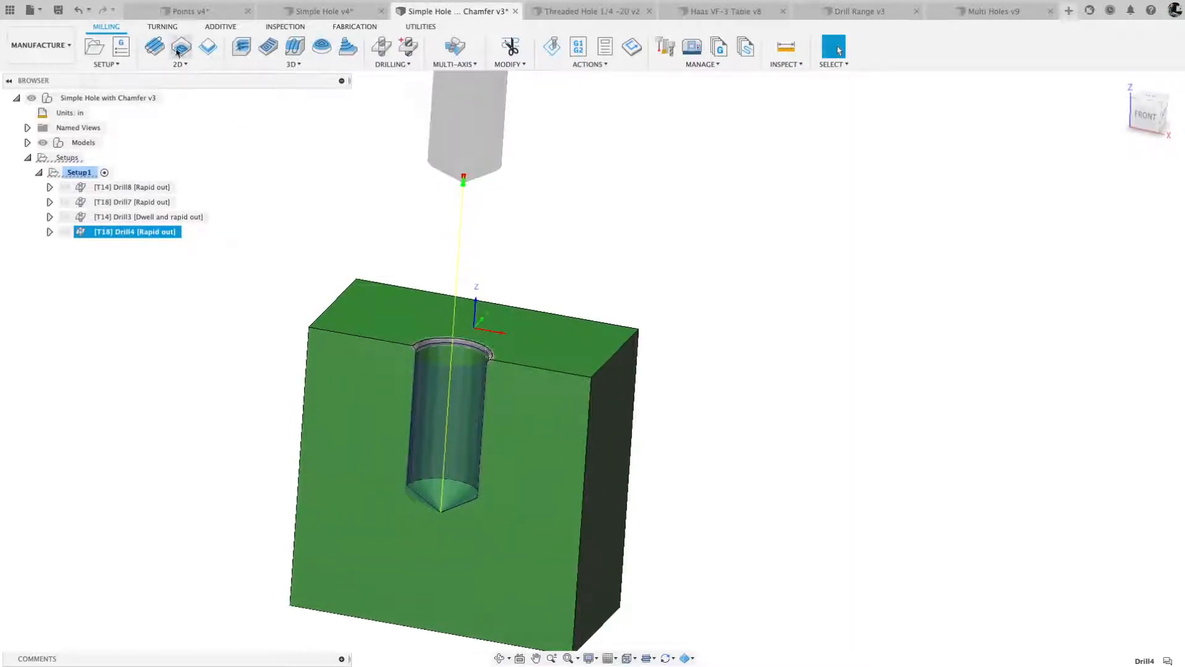
# - Edit the hole feature in the Design workspace, setting its countersink diameter to .375 in
pyautogui.click(57, 51)
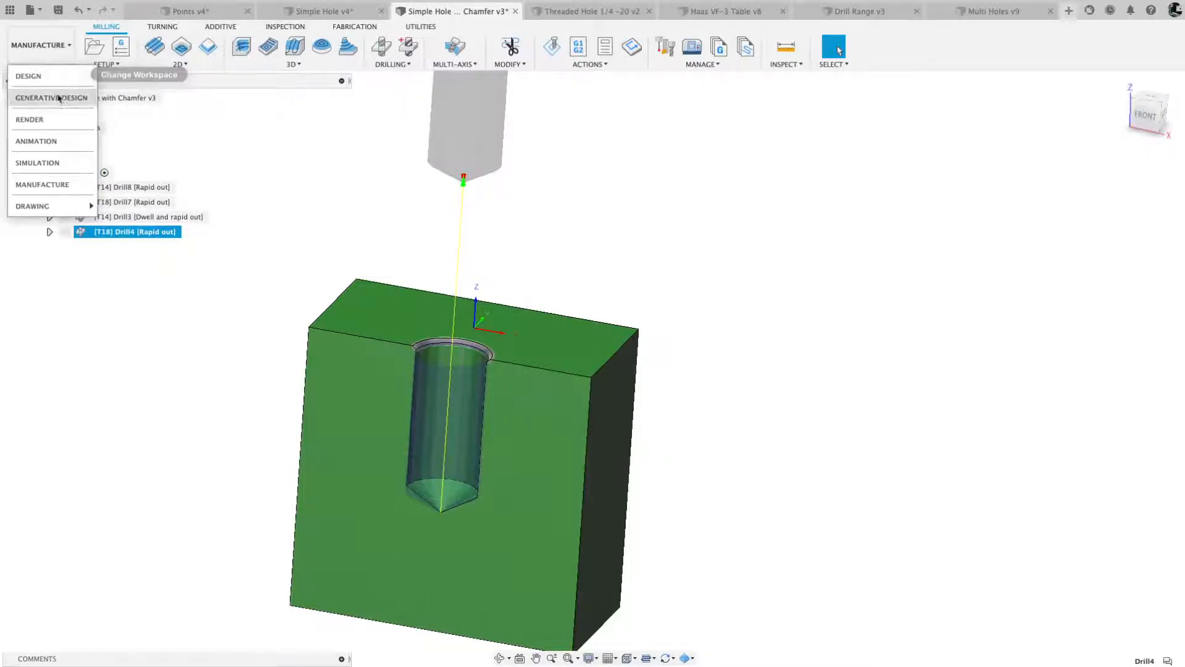
pyautogui.click(29, 76)
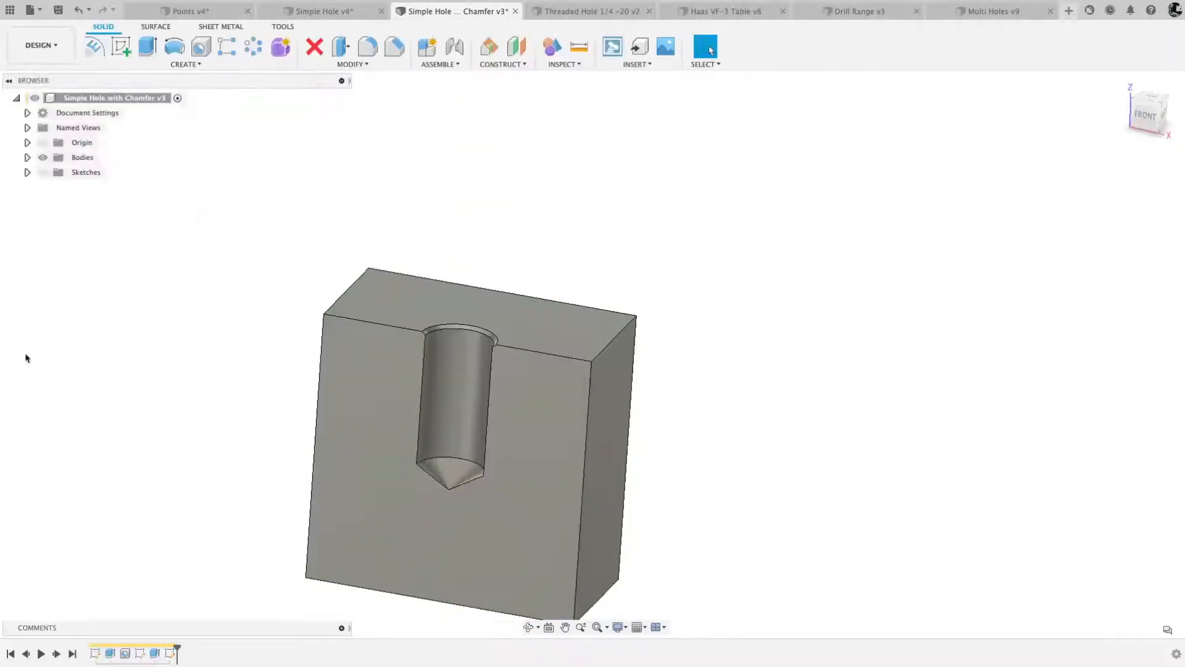
pyautogui.rightClick(125, 653)
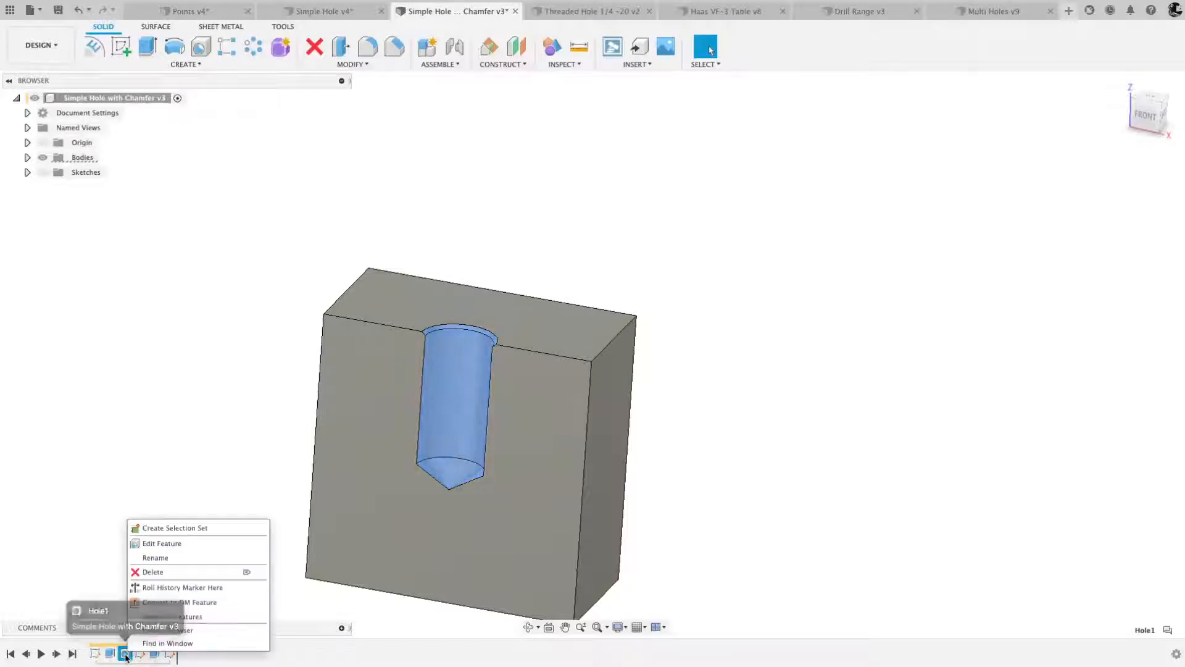
pyautogui.click(156, 544)
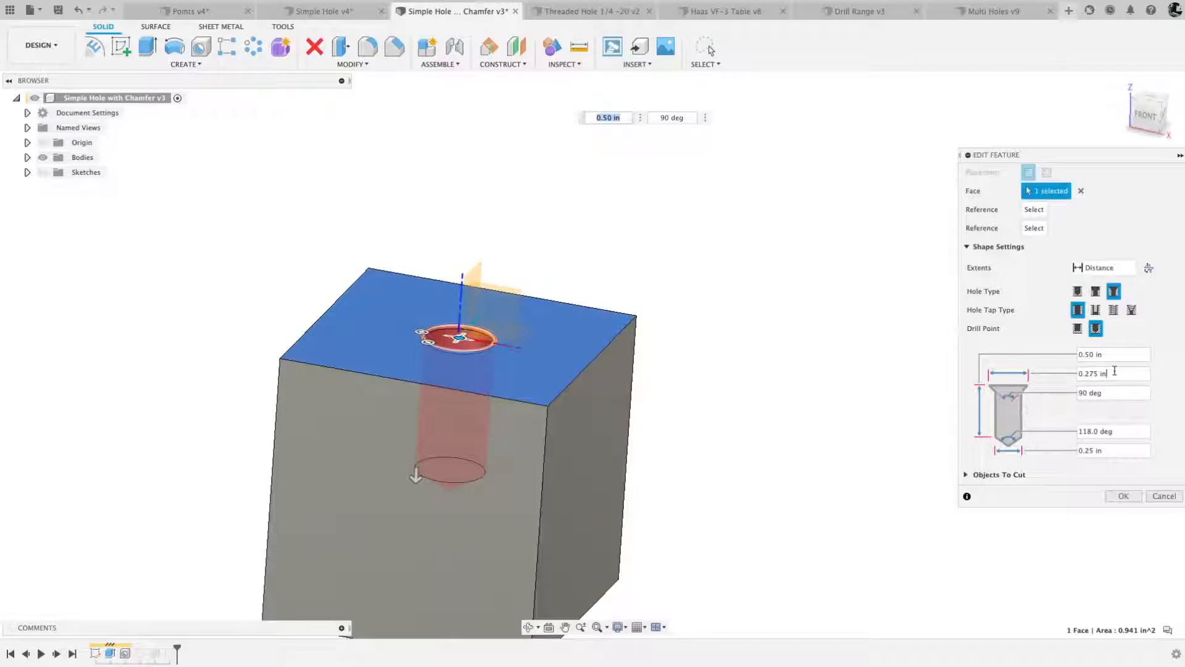
pyautogui.moveTo(1115, 371); pyautogui.dragTo(1076, 374)
pyautogui.write('1375')
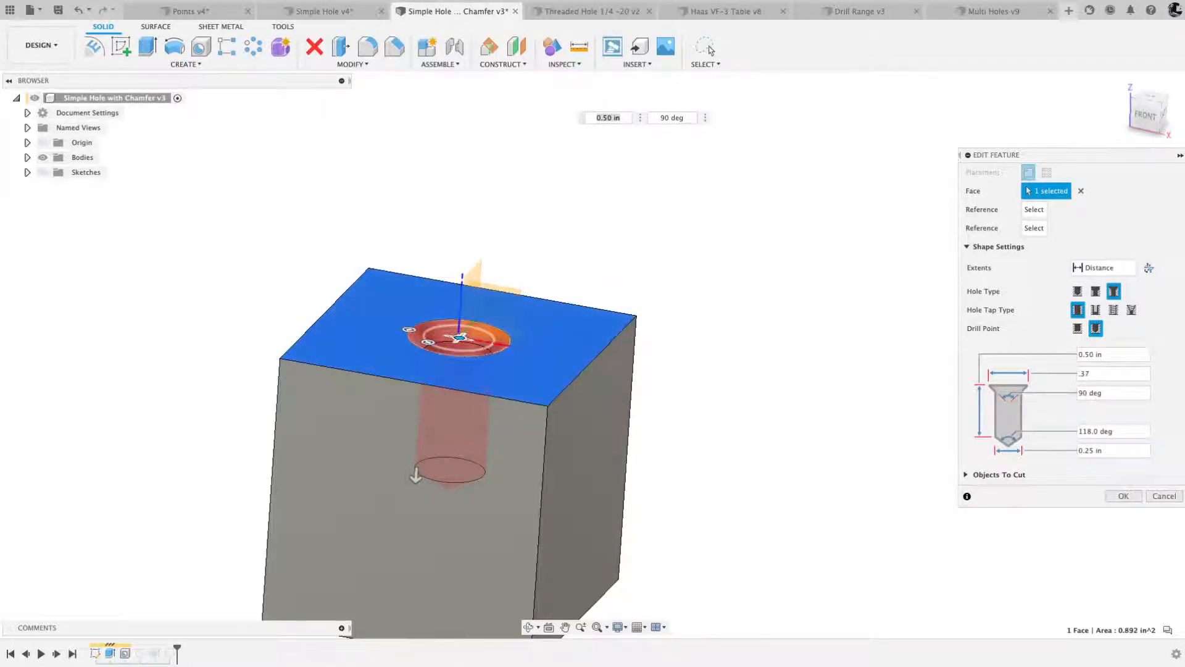
pyautogui.click(1123, 495)
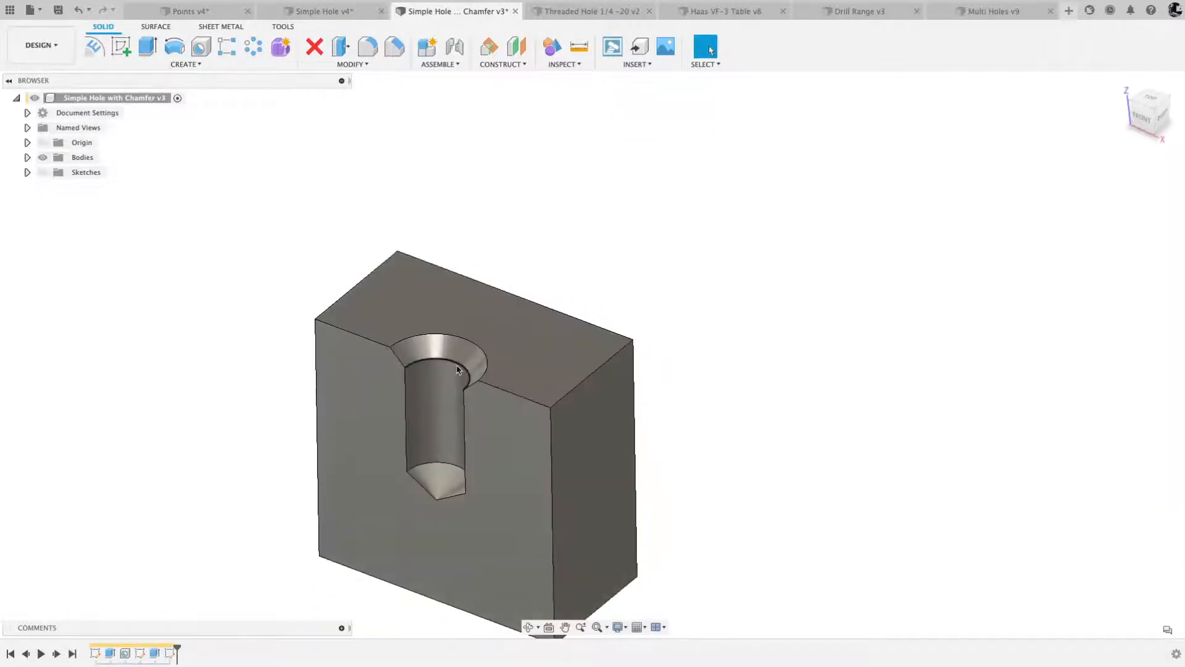
# - Return to the Manufacture workspace and regenerate all the toolpaths in Setup1
pyautogui.click(41, 45)
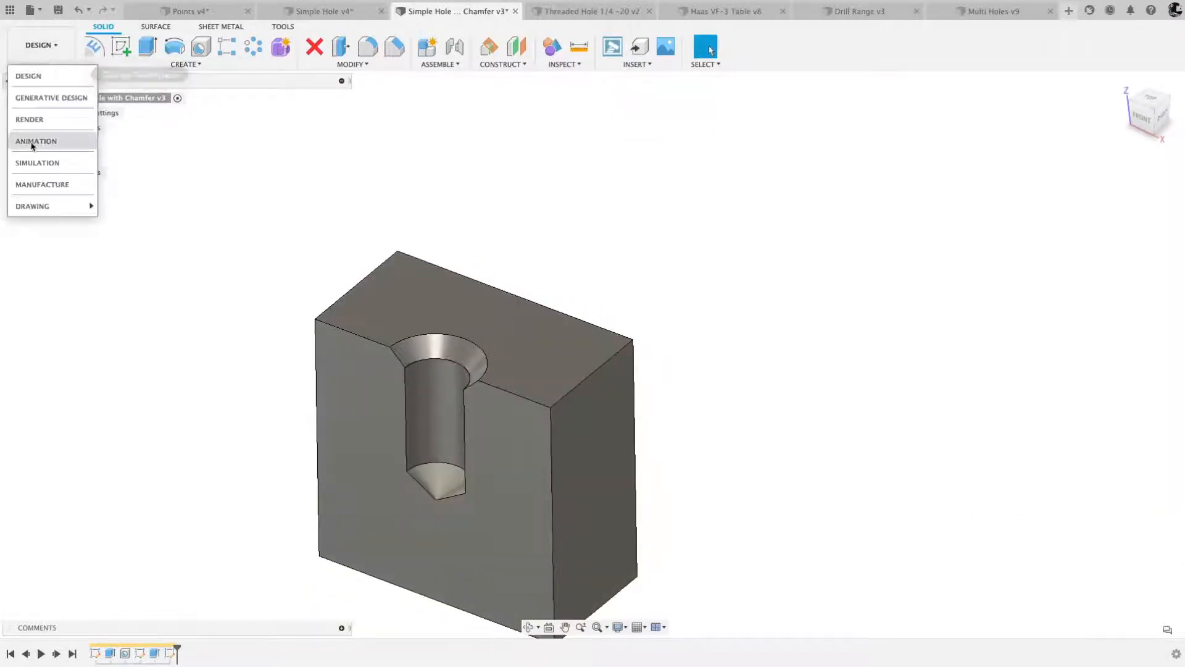
pyautogui.click(48, 184)
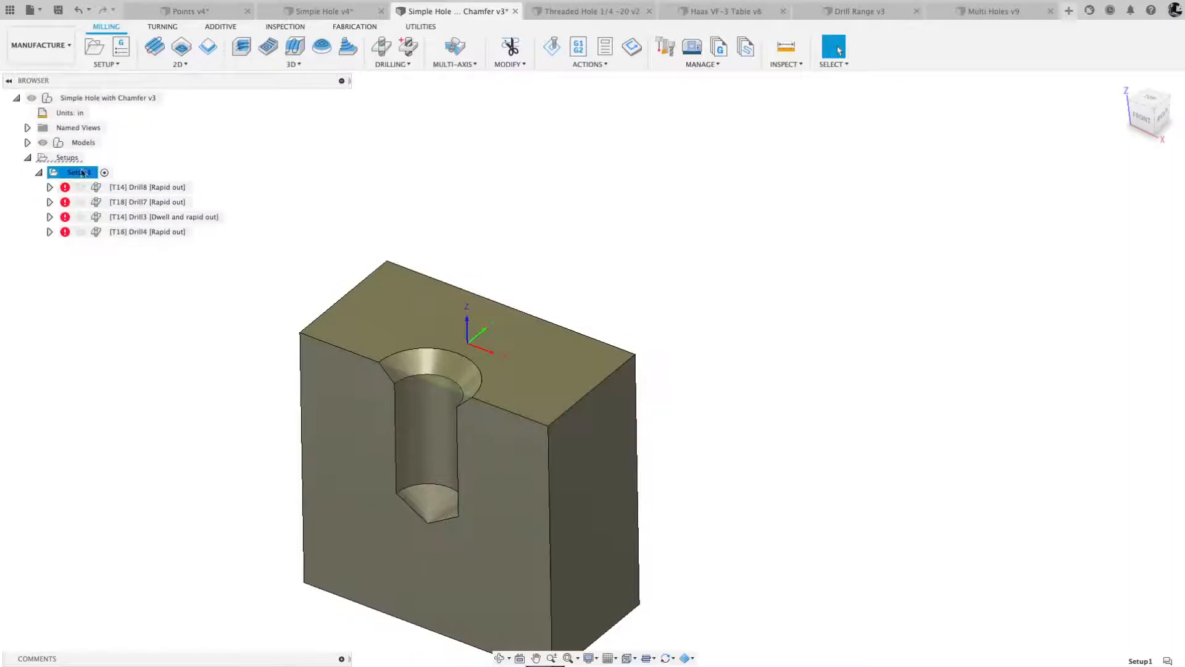
pyautogui.rightClick(77, 176)
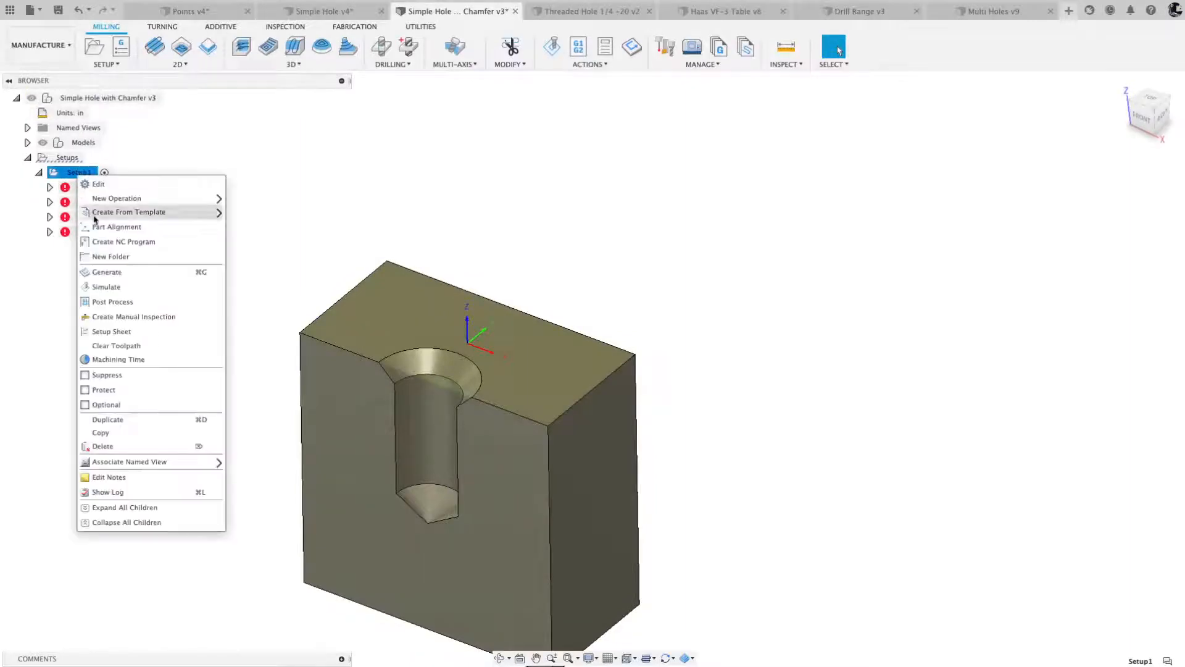
pyautogui.click(108, 271)
# - Compare the regenerated Drill3 spot drill and Drill4 toolpaths against the enlarged countersink from the front and at an angle
pyautogui.click(142, 219)
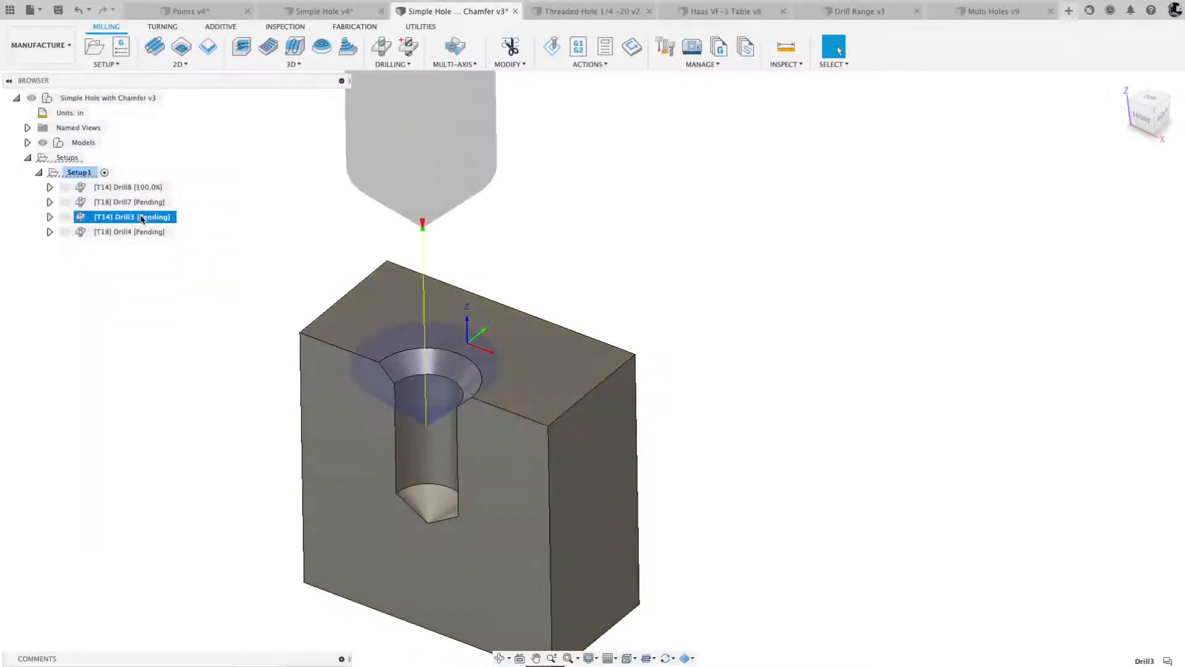
pyautogui.click(1148, 114)
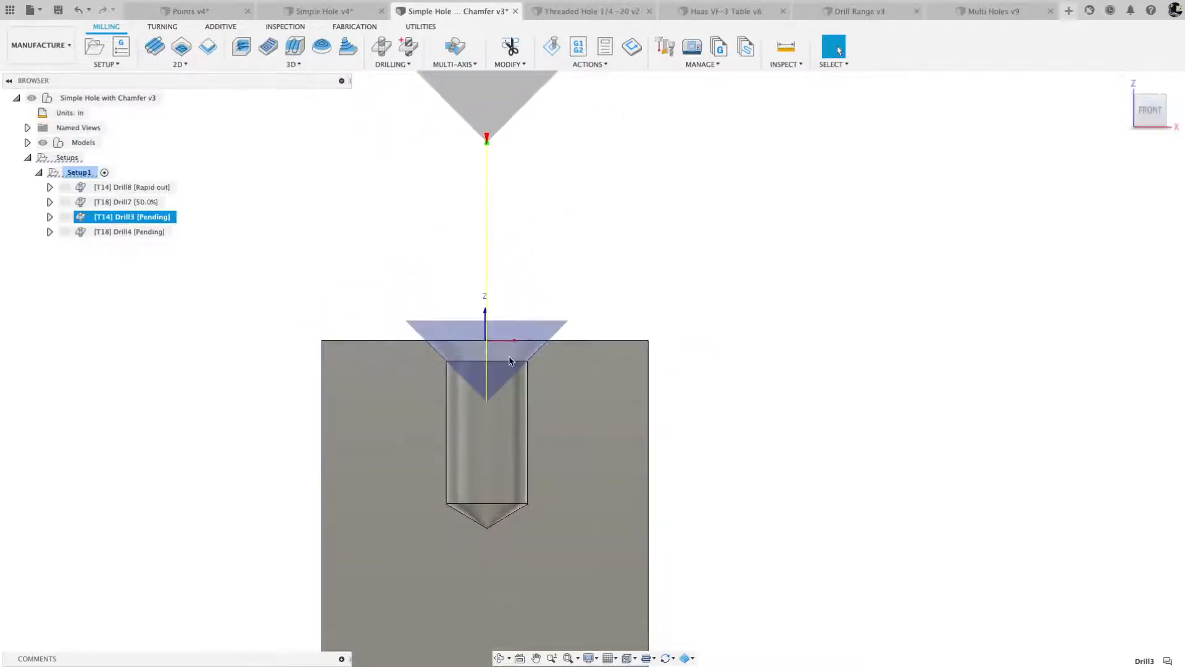
pyautogui.keyDown('shift'); pyautogui.moveTo(494, 388); pyautogui.dragTo(470, 363, button='middle'); pyautogui.keyUp('shift')
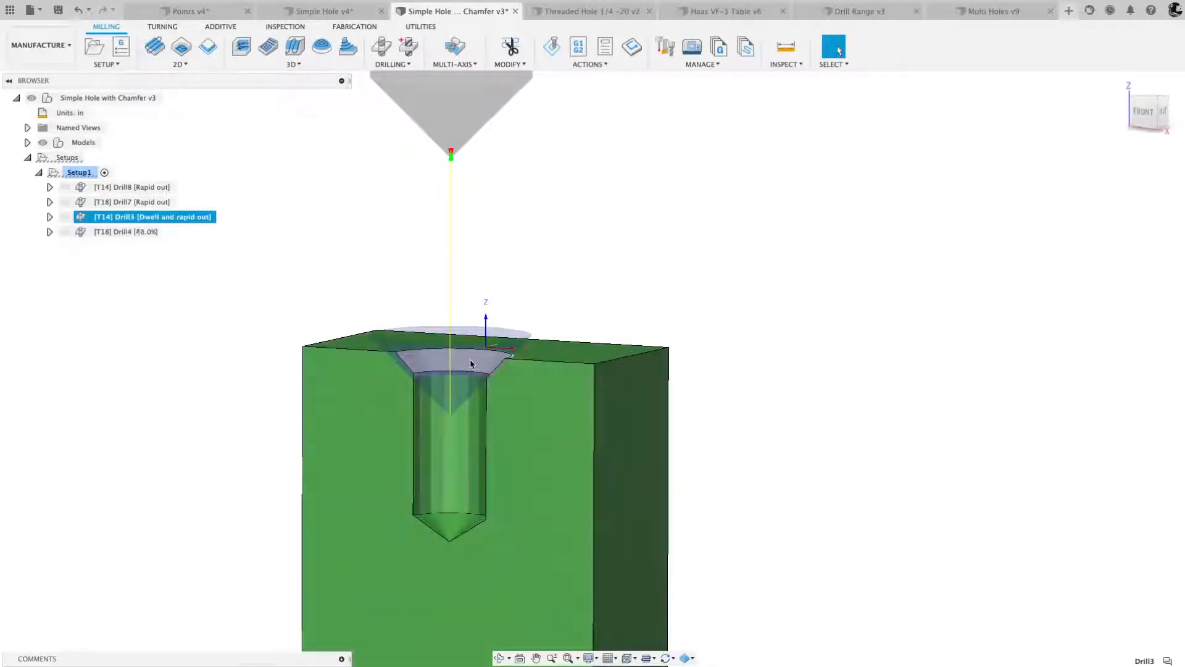
pyautogui.keyDown('shift'); pyautogui.scroll(2, 471, 365); pyautogui.keyUp('shift')
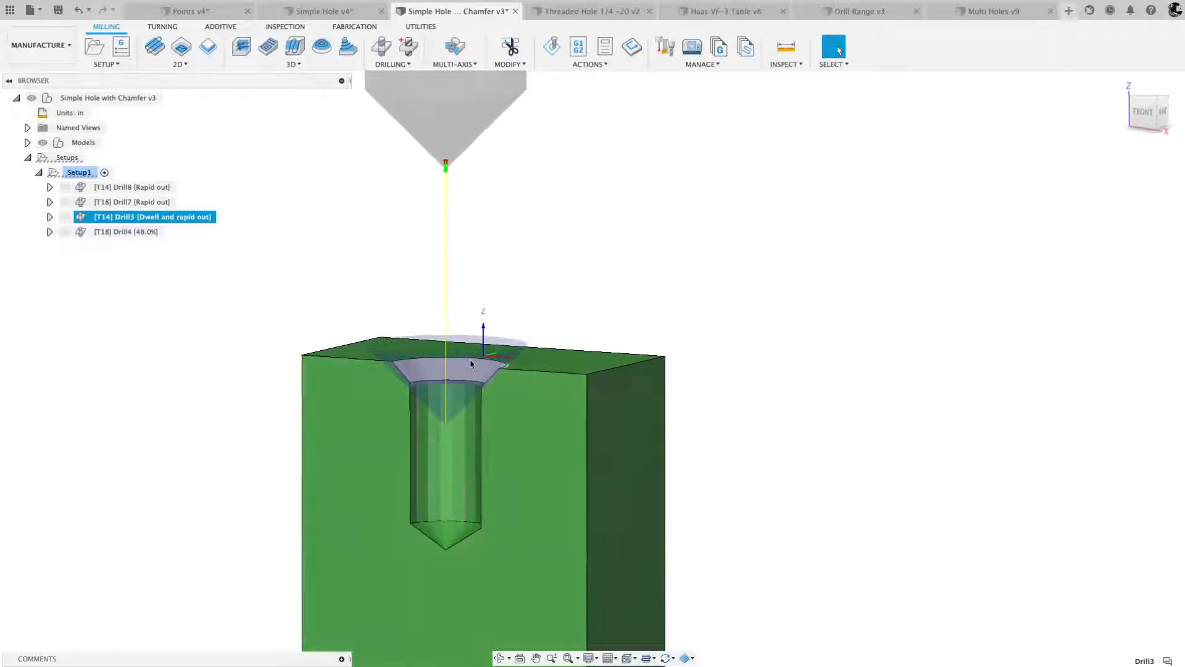
pyautogui.click(130, 232)
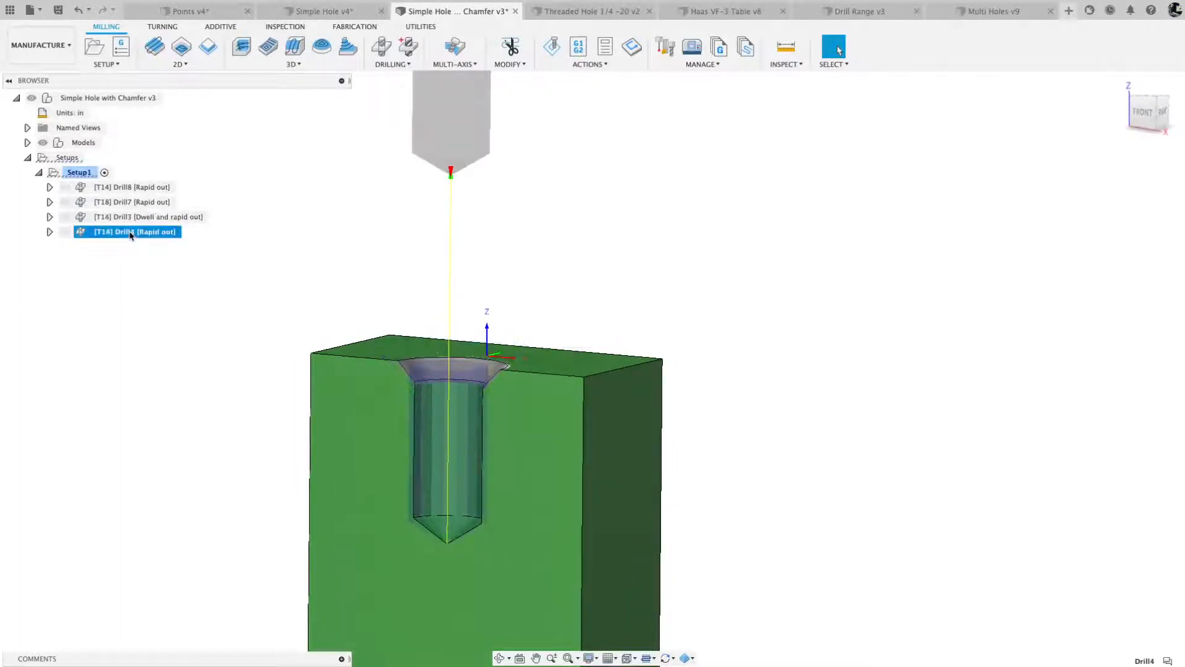
pyautogui.click(129, 219)
pyautogui.click(130, 232)
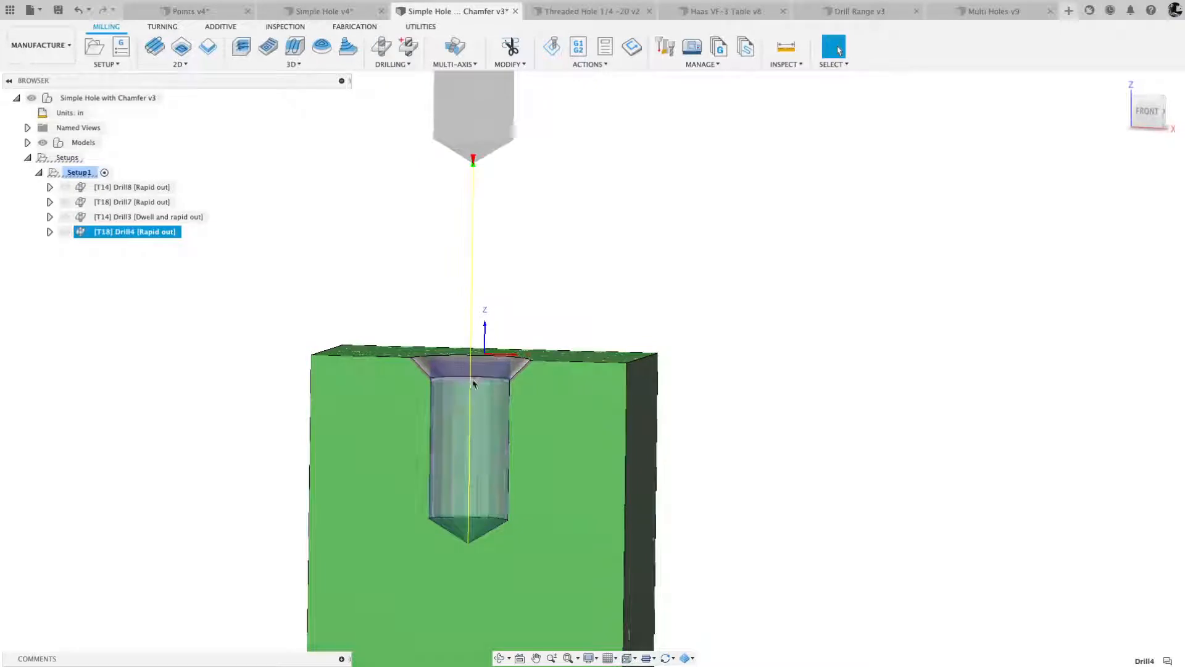
# - Edit Drill4 and toggle Auto-Merge Hole Segments off and back on to compare the drilling start, then accept the operation
pyautogui.rightClick(151, 234)
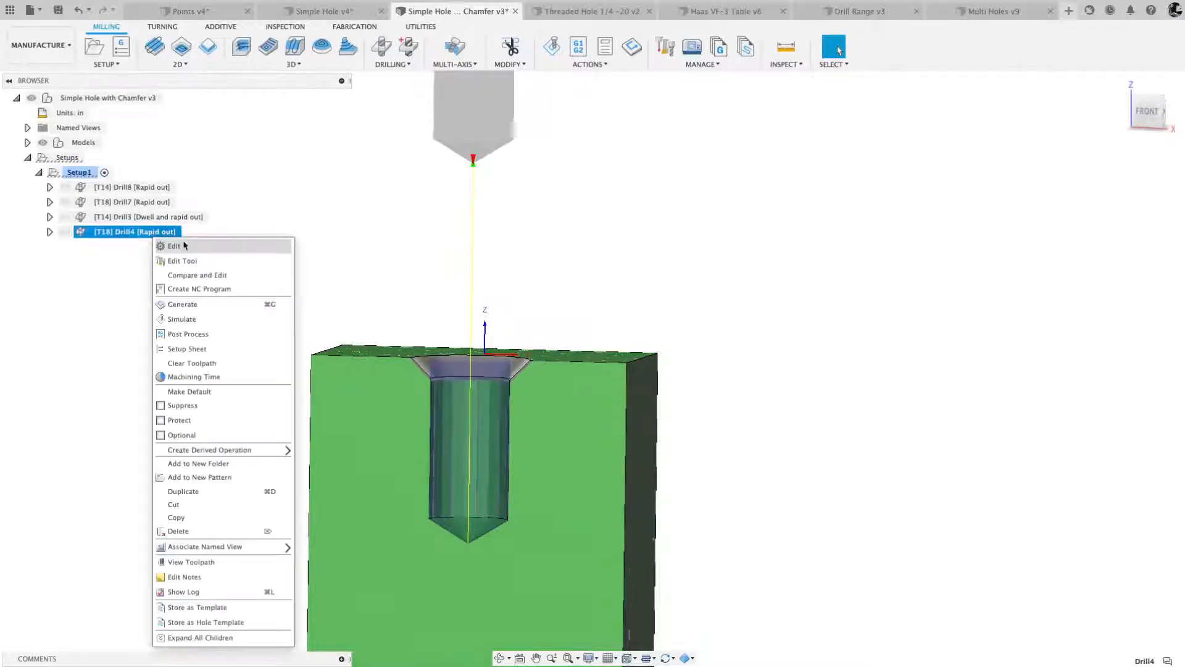
pyautogui.click(179, 244)
pyautogui.click(991, 172)
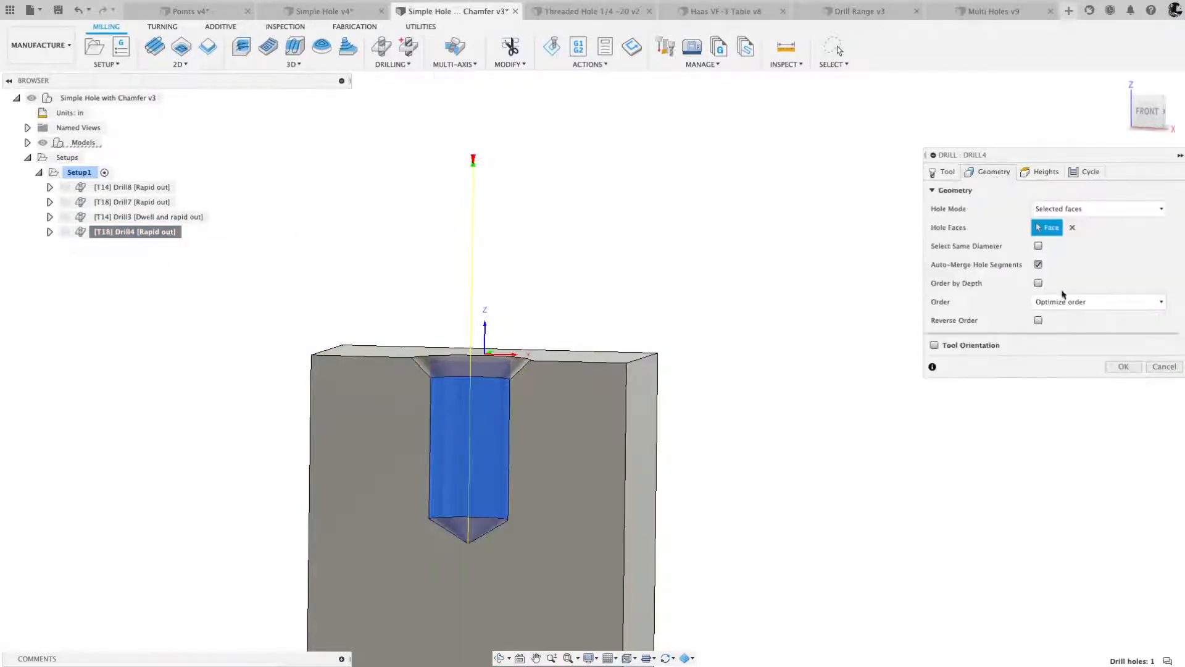
pyautogui.click(1038, 264)
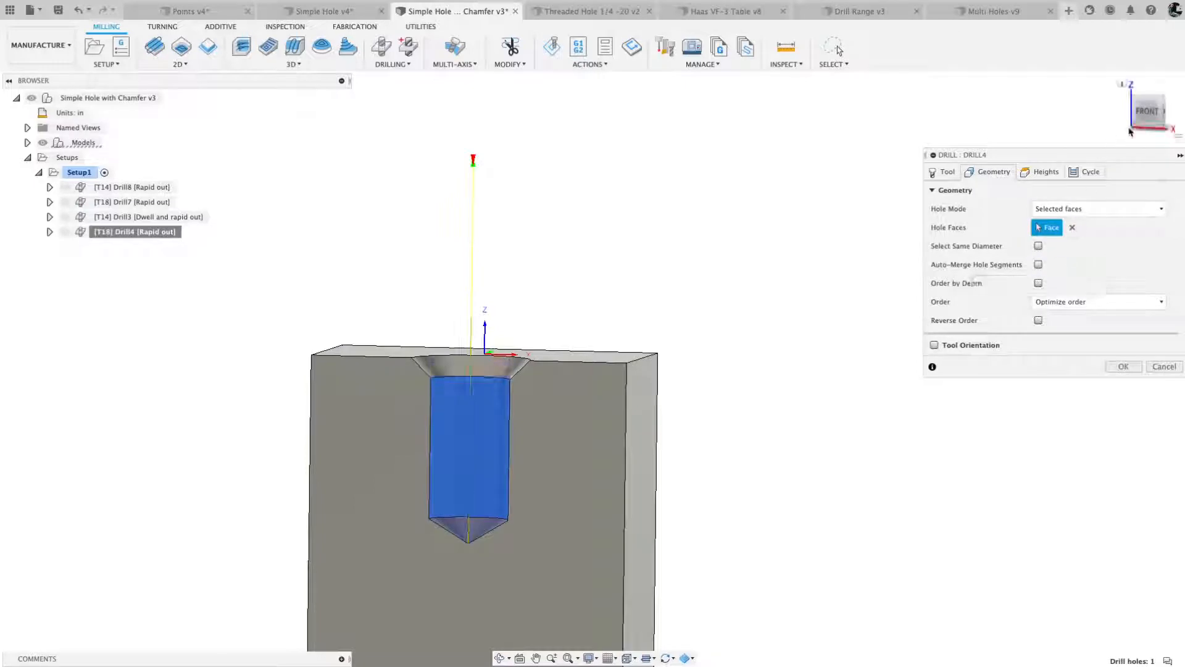
pyautogui.click(1148, 114)
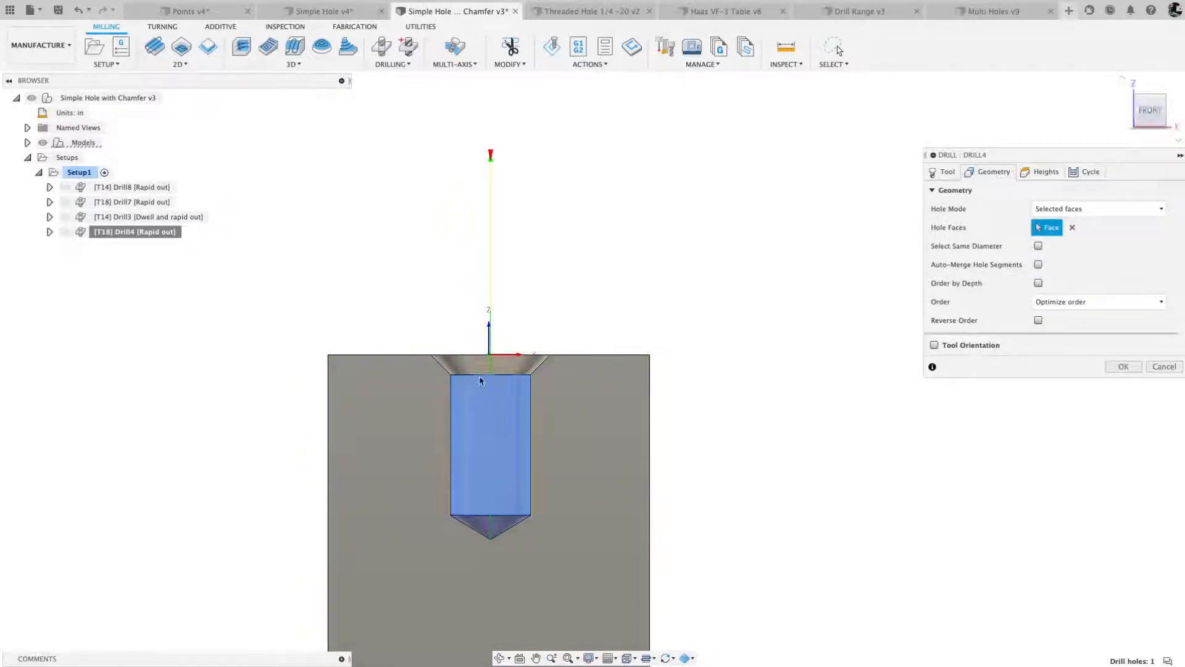
pyautogui.keyDown('shift'); pyautogui.moveTo(668, 393); pyautogui.dragTo(669, 393, button='middle'); pyautogui.keyUp('shift')
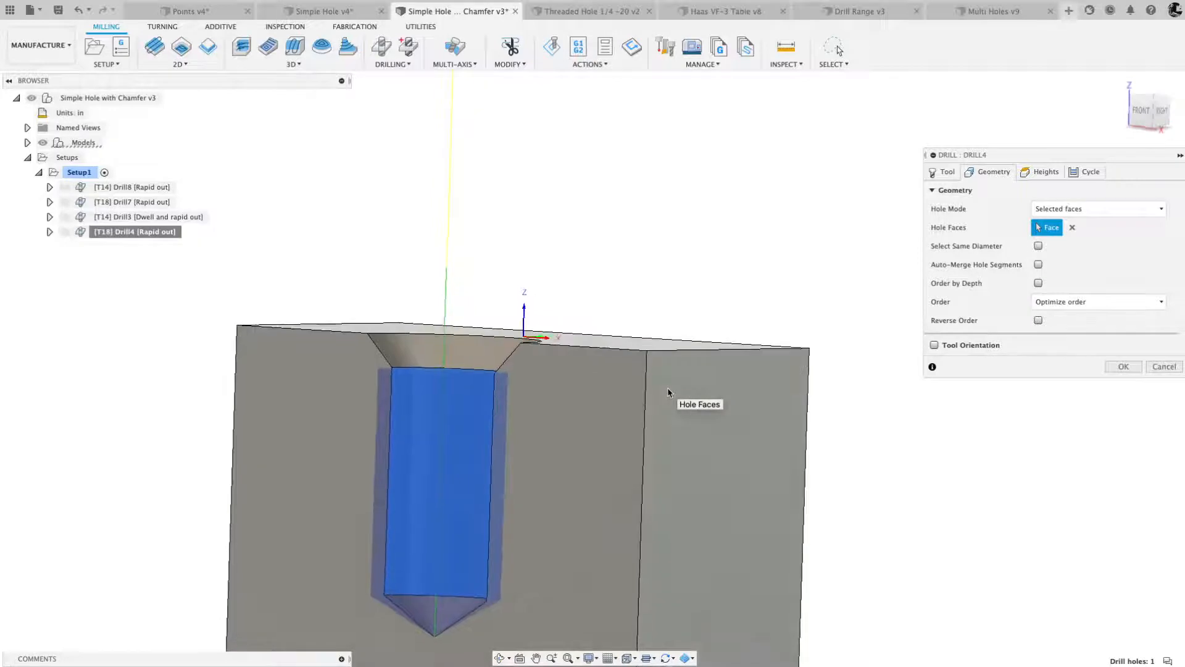
pyautogui.click(1040, 266)
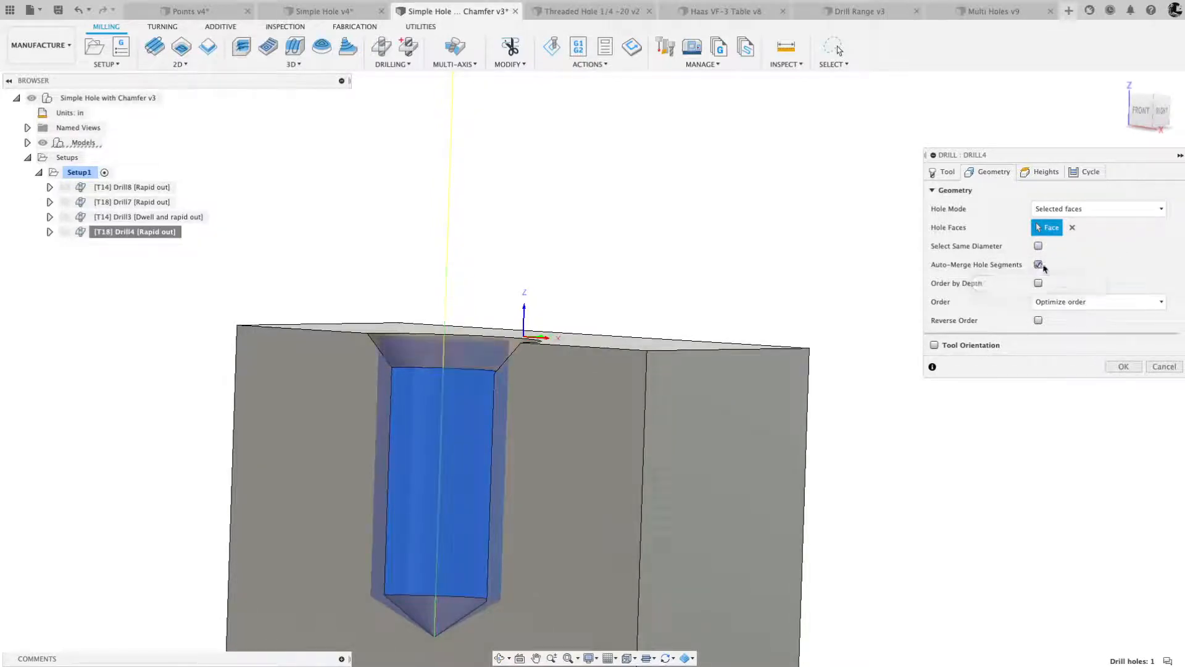
pyautogui.keyDown('shift'); pyautogui.moveTo(471, 229); pyautogui.dragTo(516, 265, button='middle'); pyautogui.keyUp('shift')
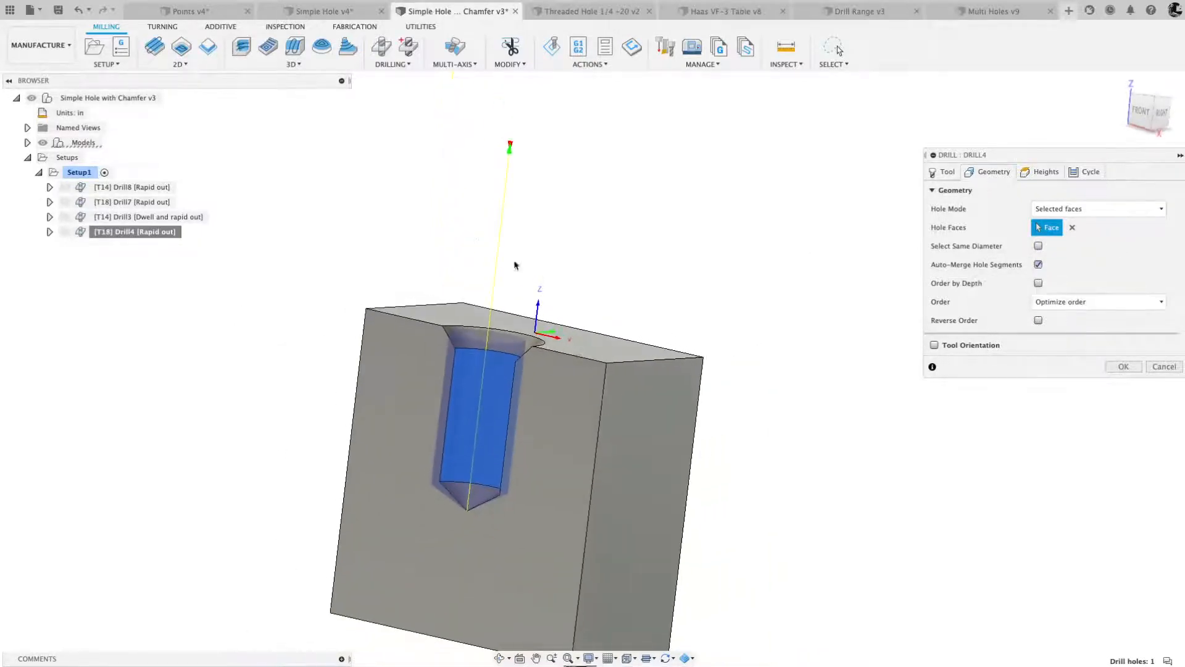
pyautogui.click(1122, 367)
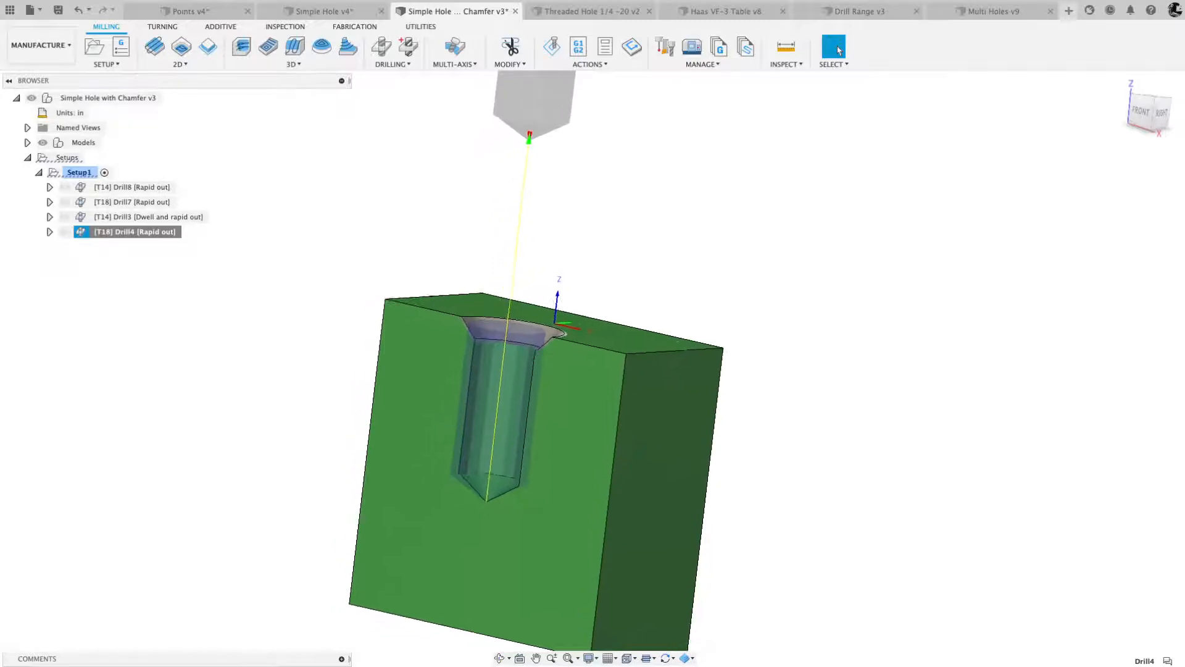
pyautogui.scroll(5, 479, 395)
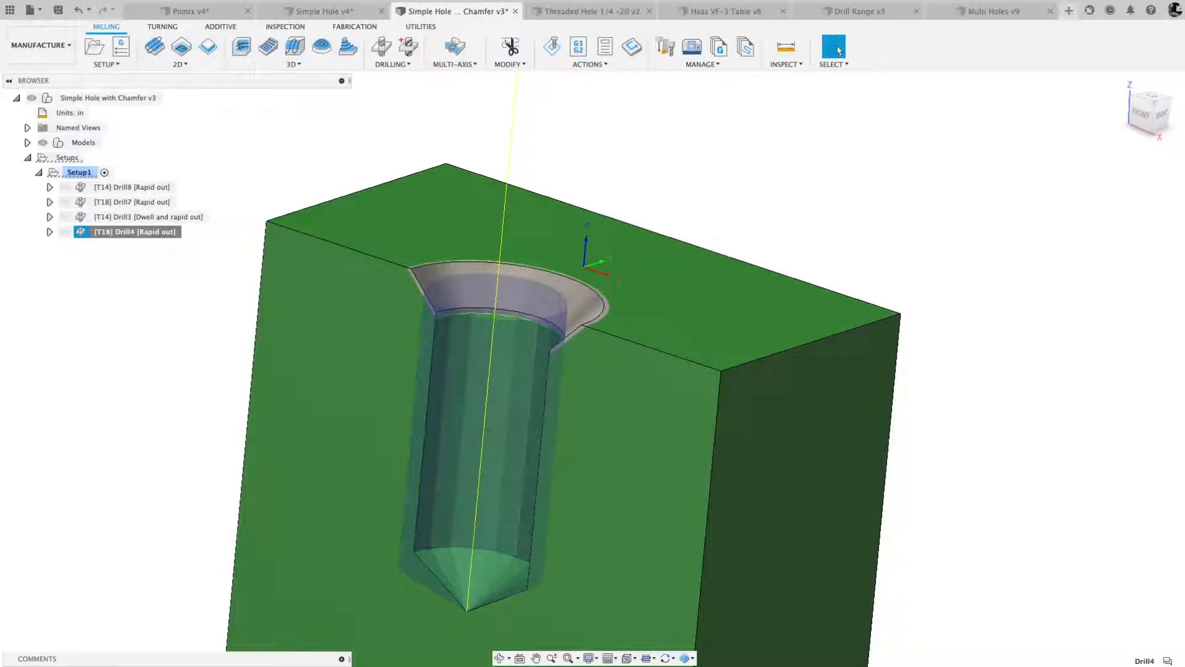
# - Revisit the Simple Hole v4, Points v4 and chamfered hole documents, then switch to Threaded Hole 1/4 -20 v2
pyautogui.click(333, 11)
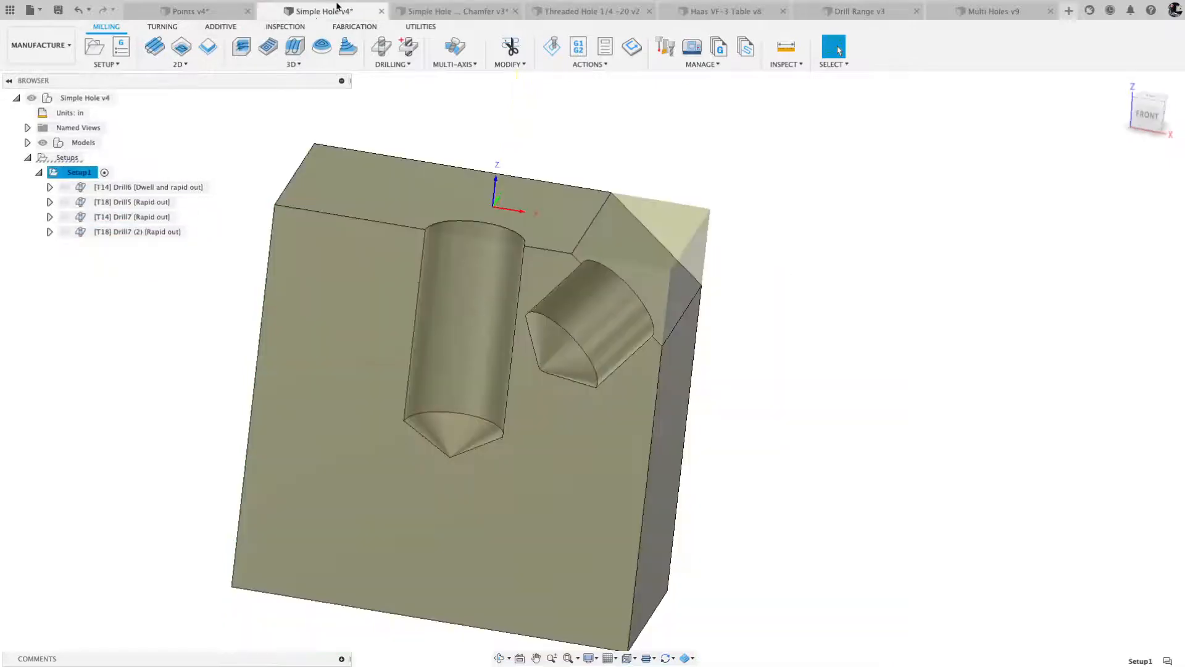
pyautogui.click(204, 11)
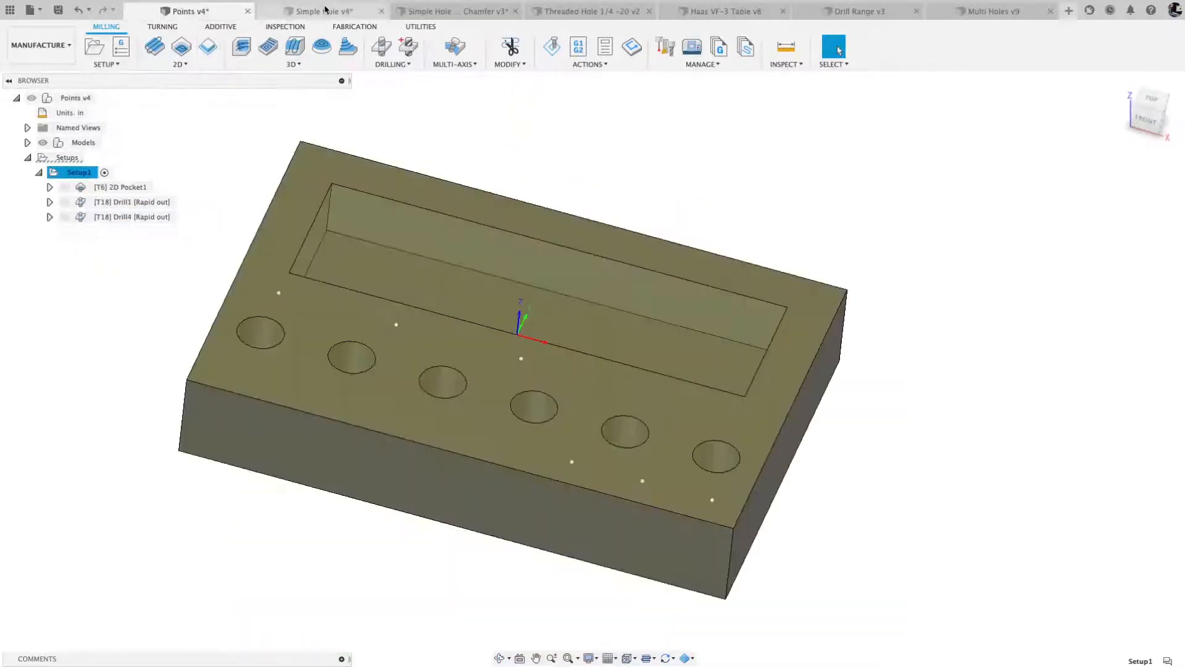
pyautogui.click(466, 14)
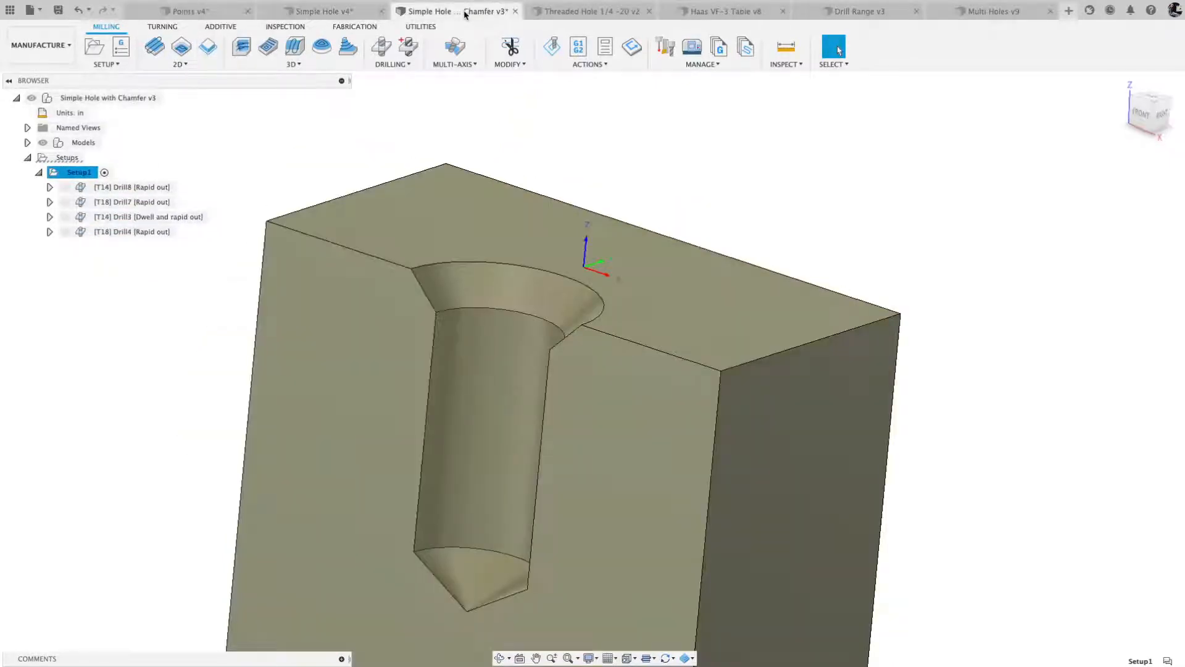
pyautogui.click(587, 13)
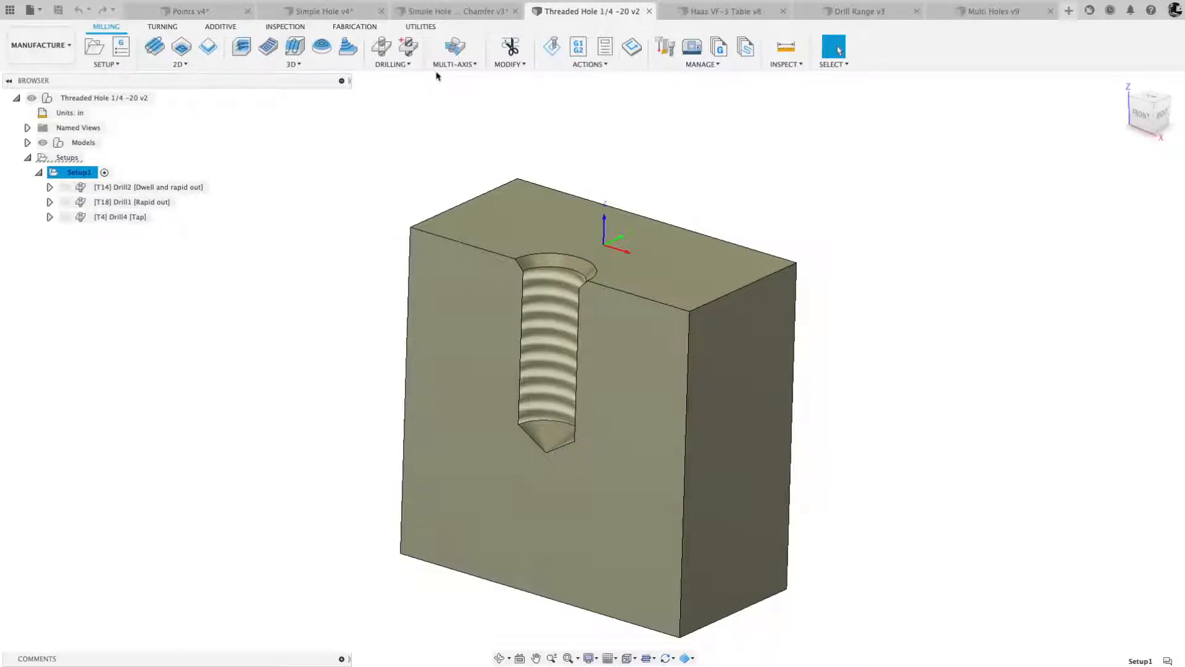
# - Delete the three existing operations, the Drill4 tap, the Drill1 drill and the Drill2 spot drill, from Setup1
pyautogui.click(140, 187)
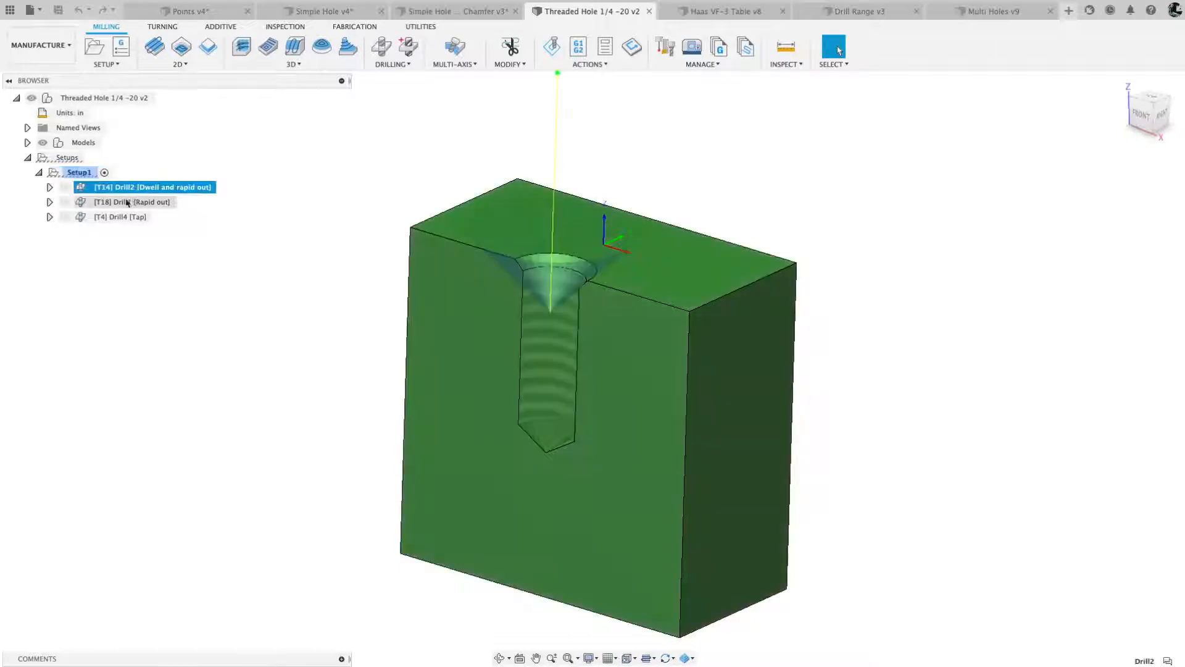
pyautogui.click(126, 202)
pyautogui.click(115, 217)
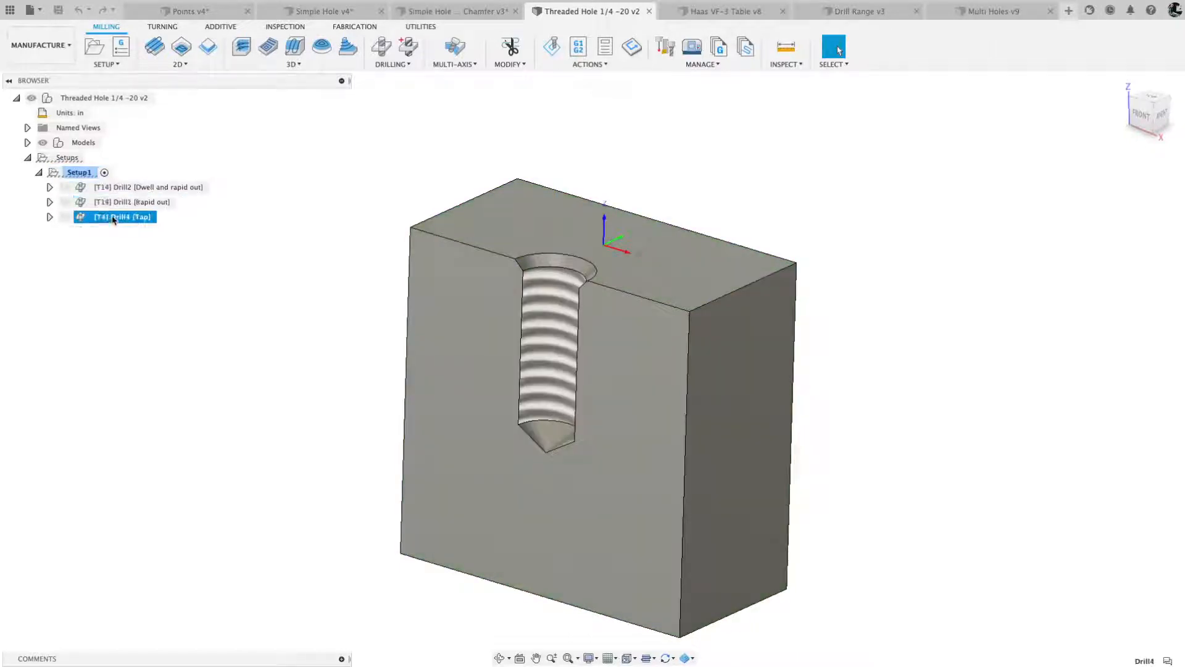
pyautogui.click(113, 188)
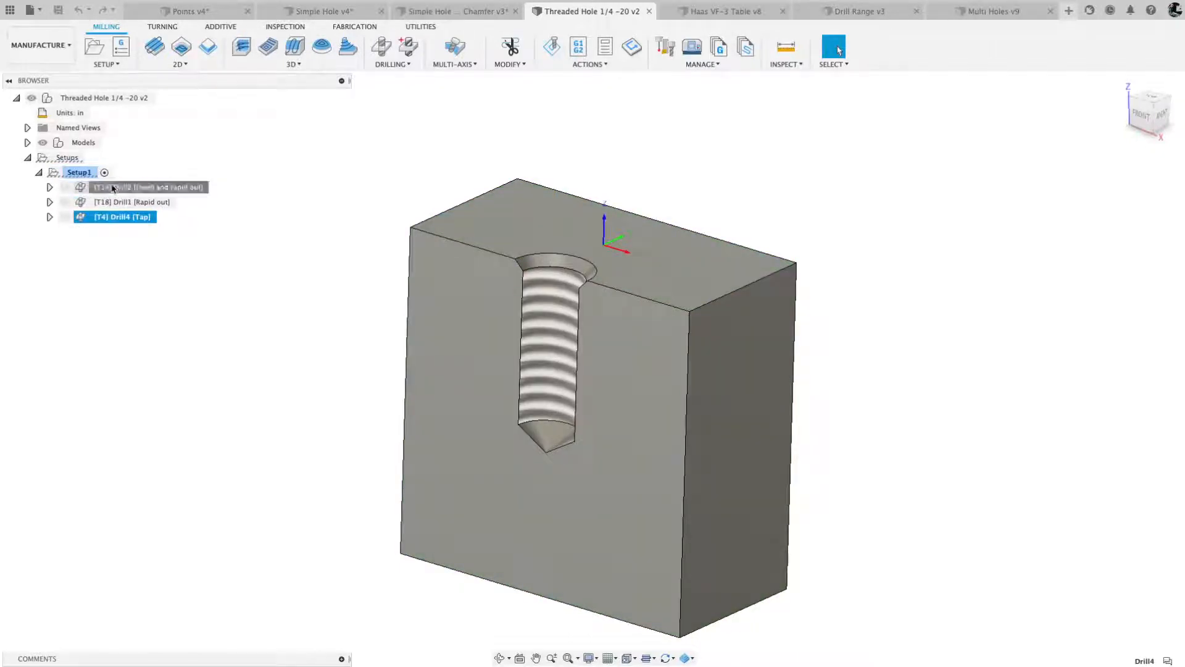
pyautogui.click(109, 218)
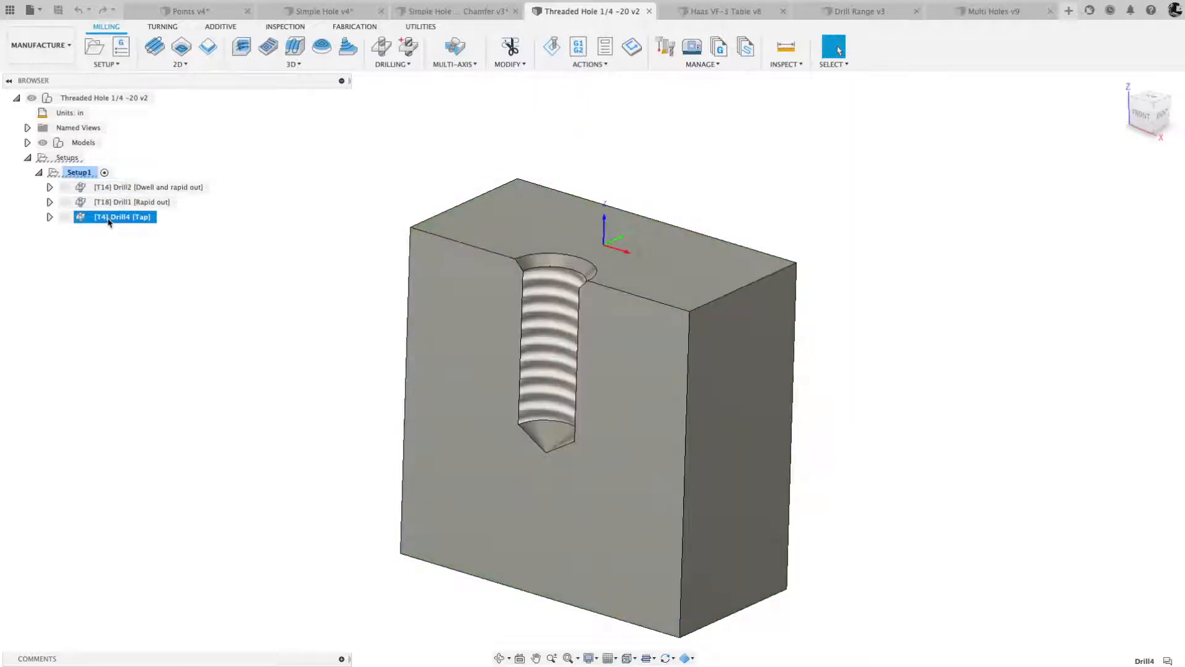
pyautogui.press('Delete')
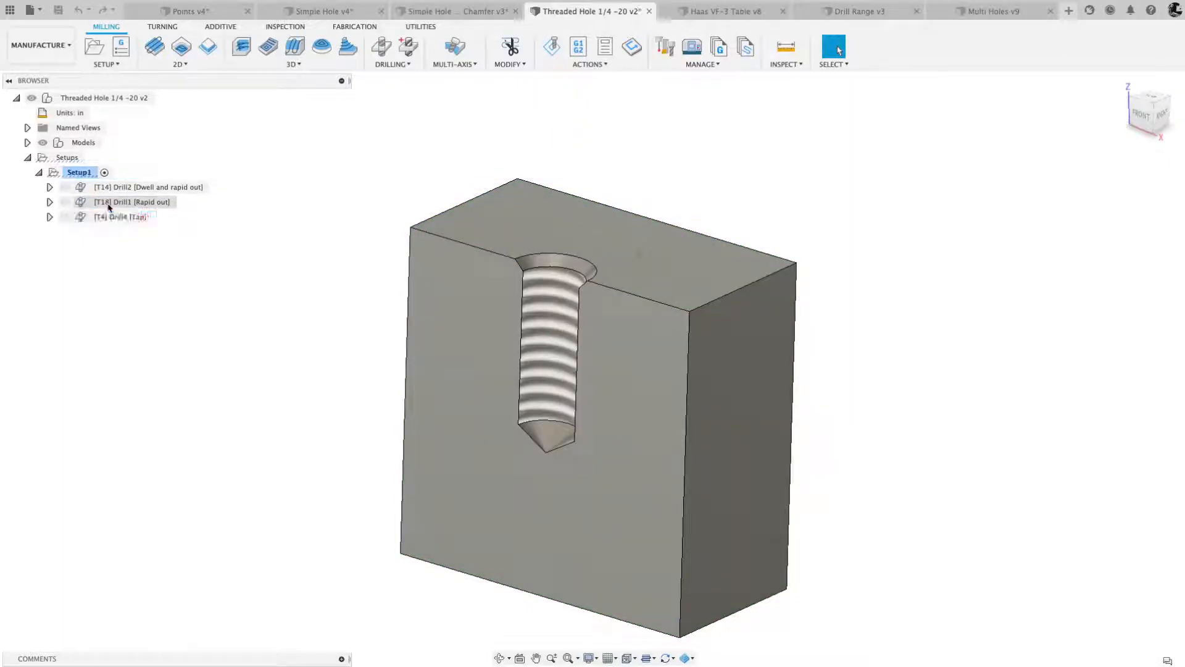
pyautogui.click(108, 202)
pyautogui.press('Delete')
pyautogui.click(109, 189)
pyautogui.press('Delete')
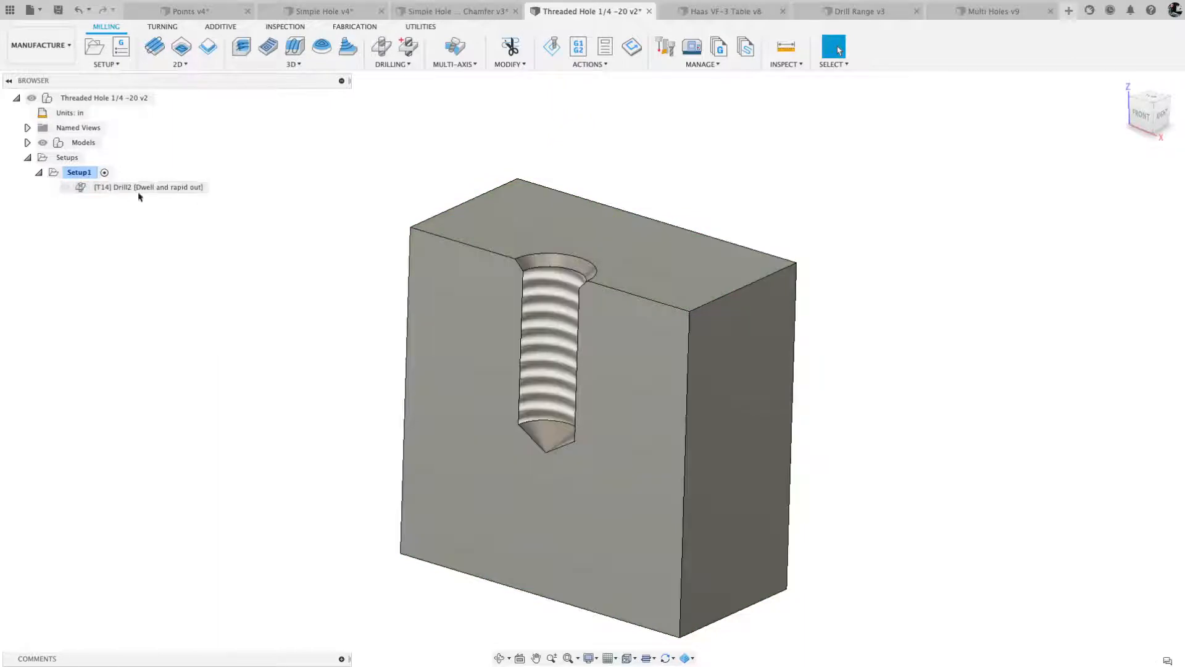
# - Start a new drilling operation in Setup1 using the #14 Ø1/2" 90° spot drill from the Threaded Hole 1/4 -20 v2 tools
pyautogui.click(79, 176)
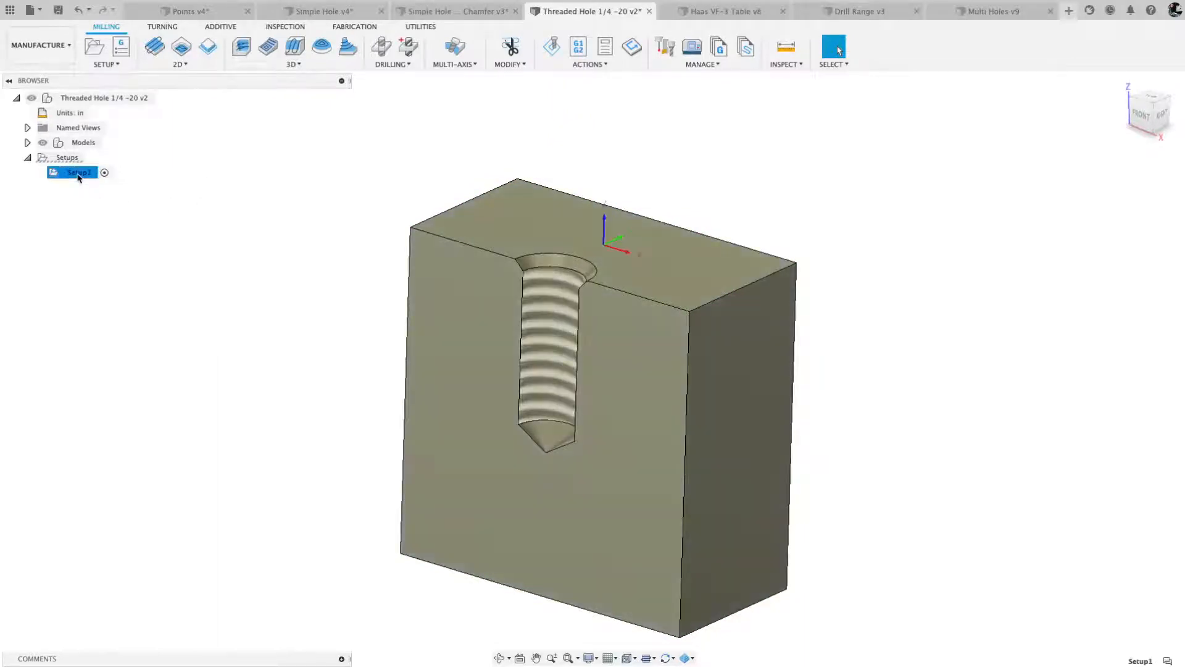
pyautogui.click(381, 47)
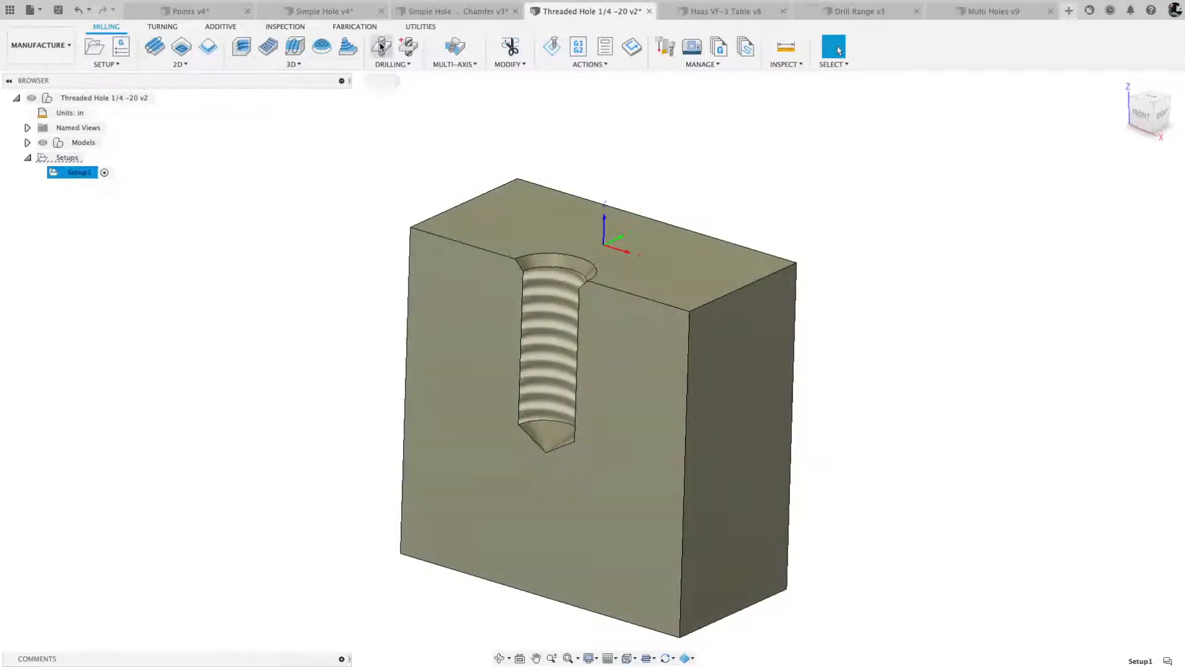
pyautogui.click(1019, 209)
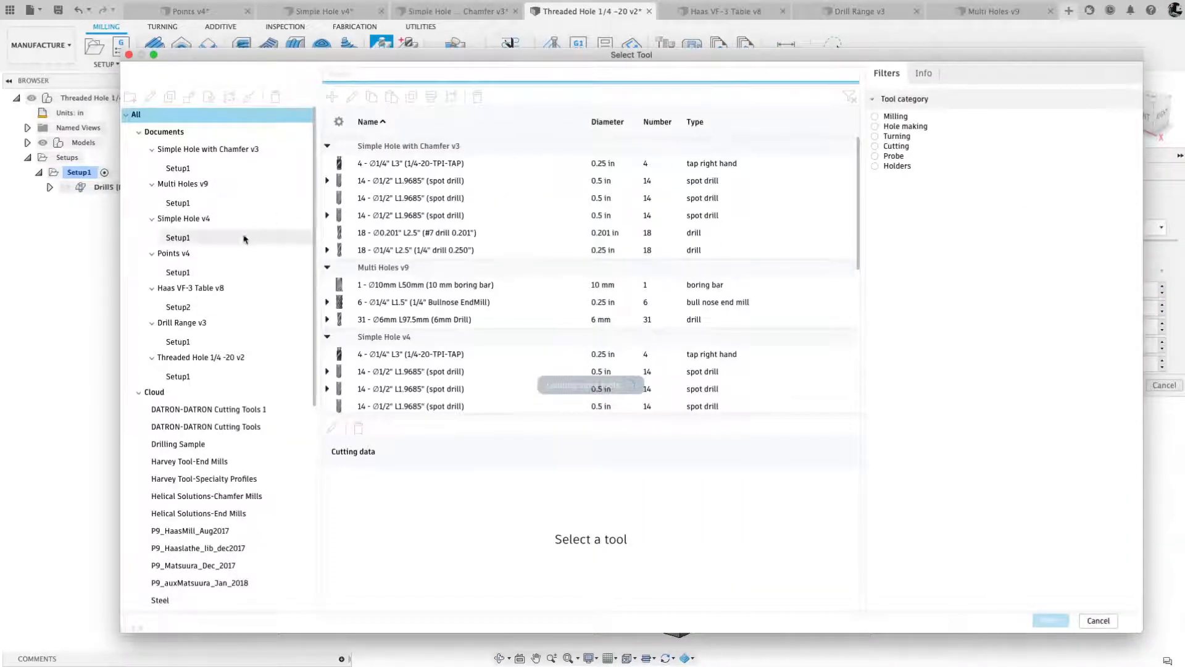
pyautogui.click(179, 377)
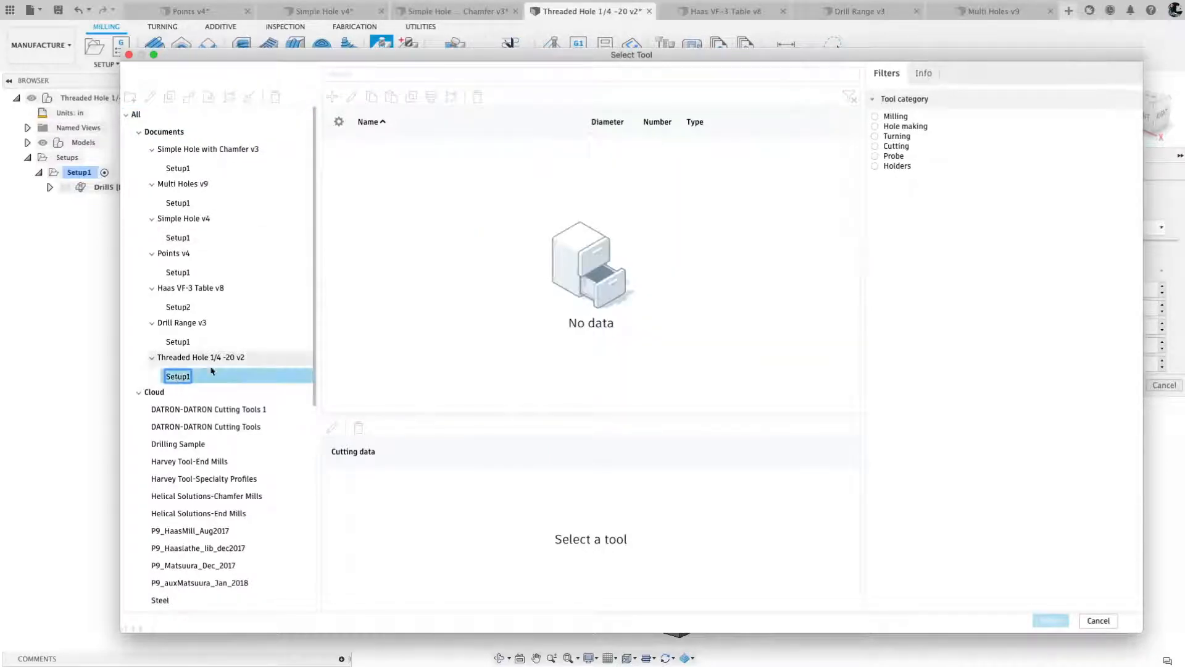
pyautogui.click(204, 359)
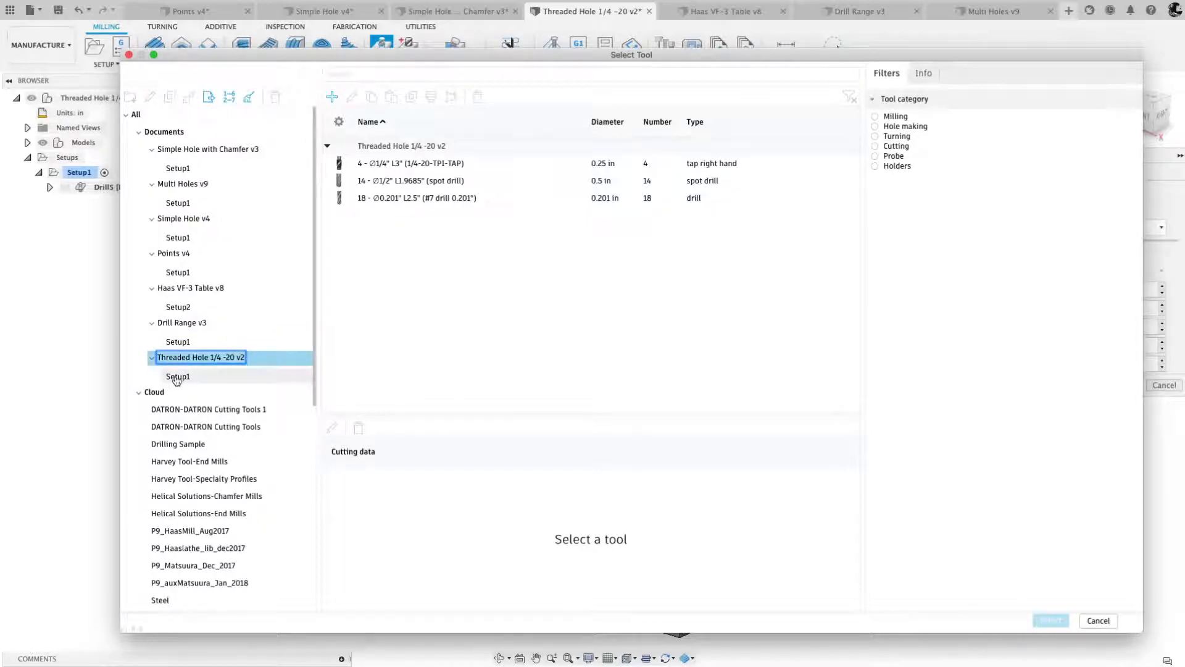
pyautogui.moveTo(241, 63); pyautogui.dragTo(374, 61)
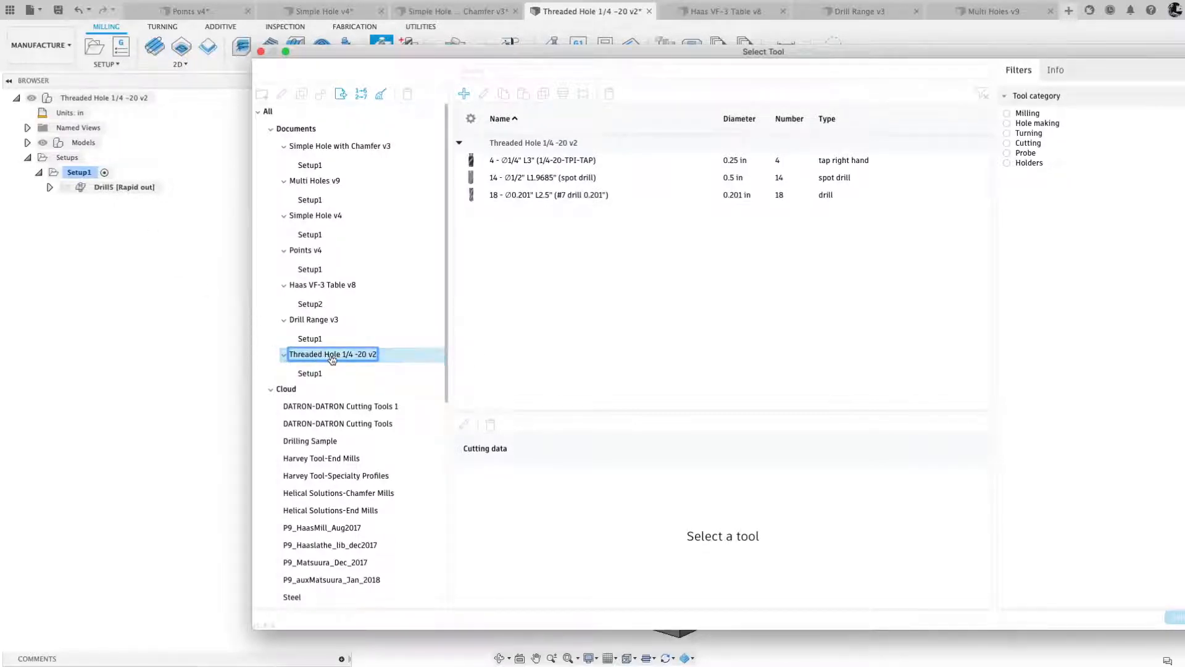
pyautogui.click(515, 180)
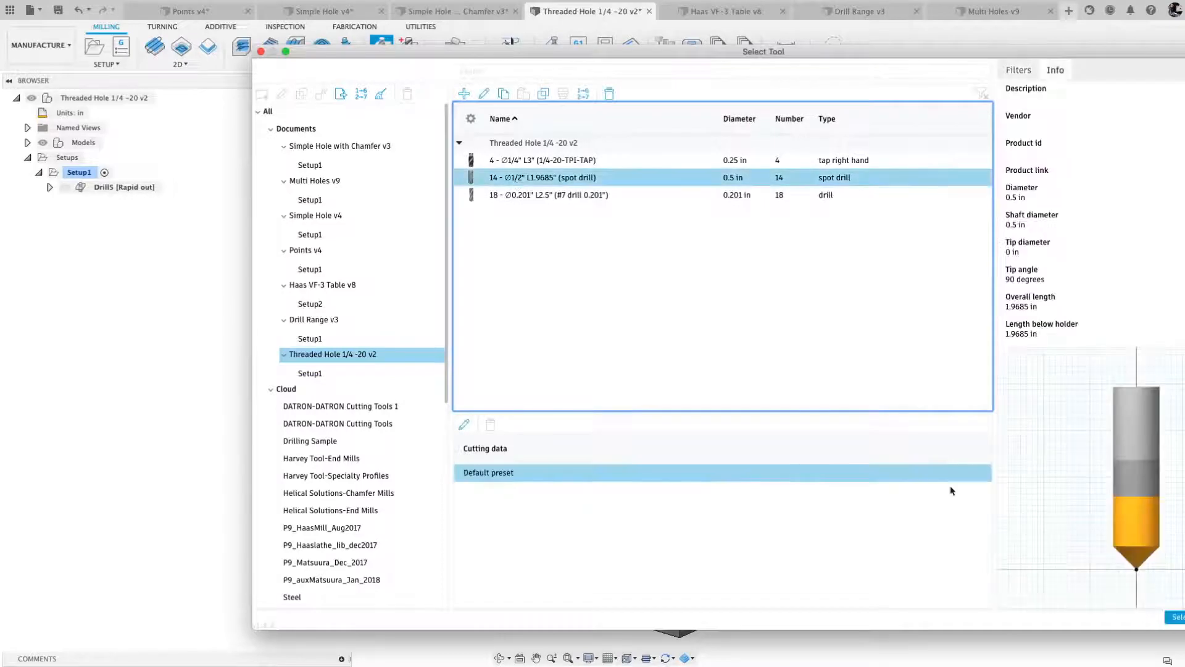
pyautogui.click(1176, 618)
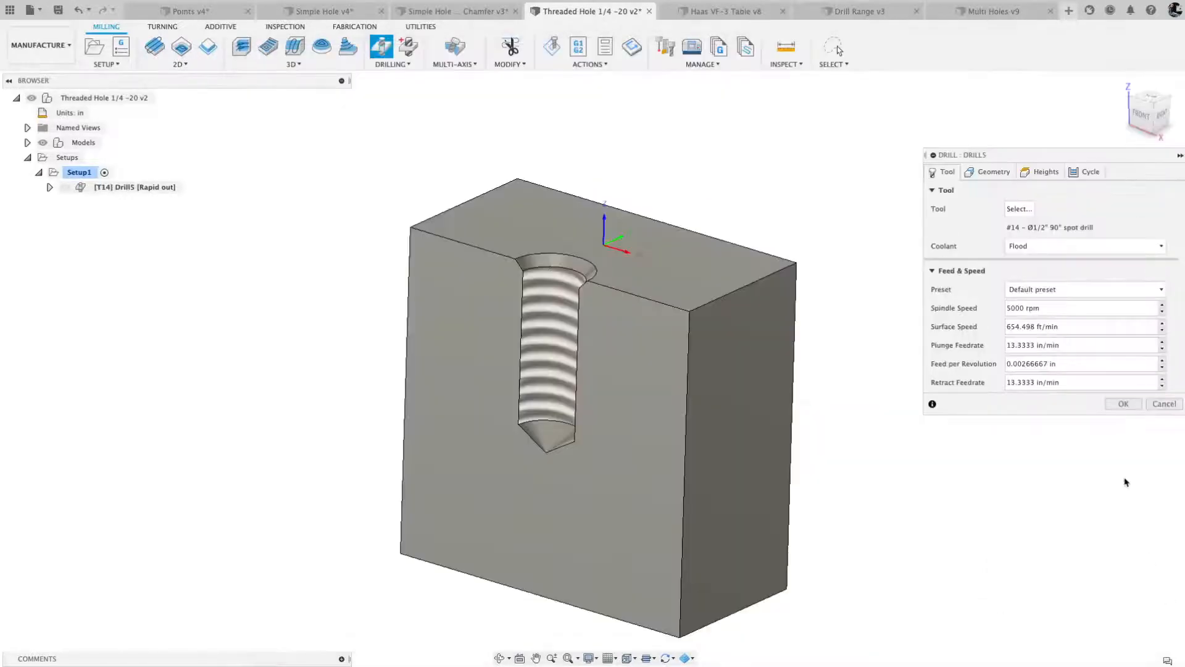
# - Assign the chamfer face at the hole's mouth to the spot drill, set its cycle to Counterboring - dwell and rapid out, and accept the operation
pyautogui.click(989, 172)
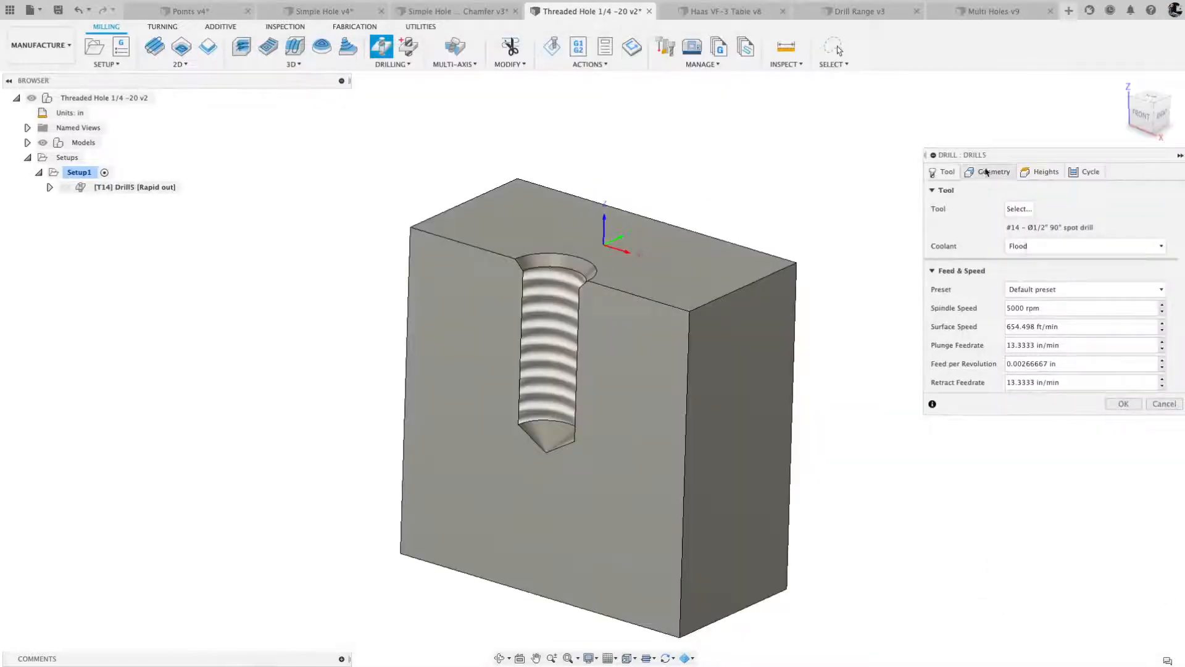
pyautogui.click(558, 266)
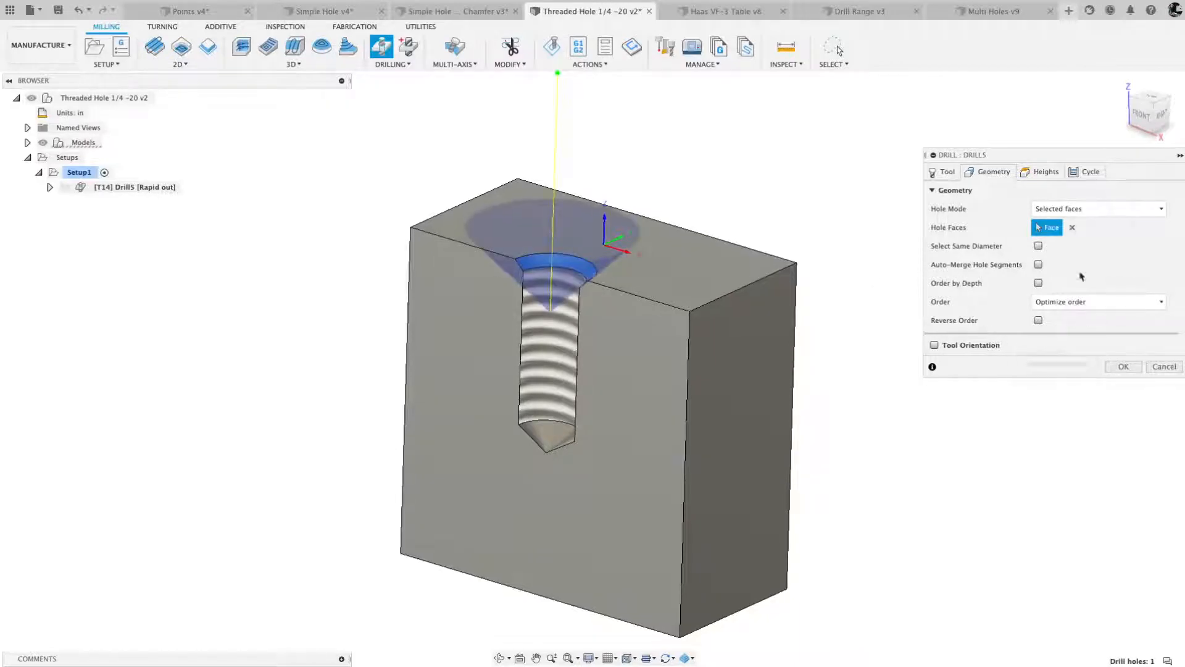
pyautogui.click(1090, 173)
pyautogui.click(1018, 209)
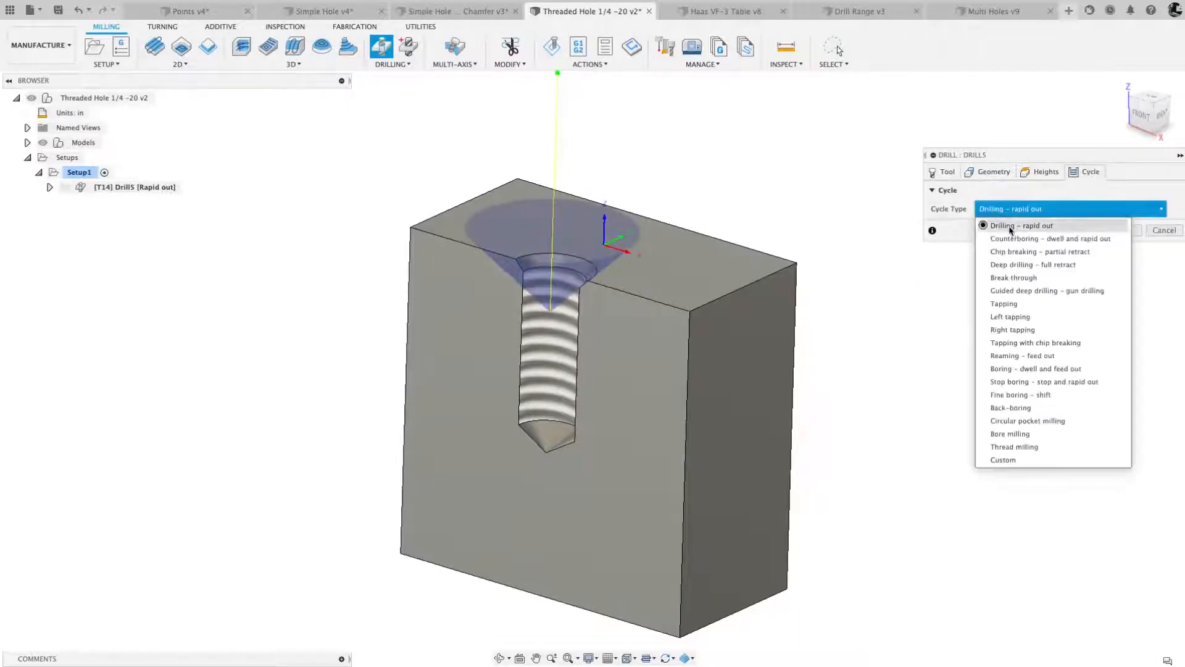
pyautogui.click(1010, 240)
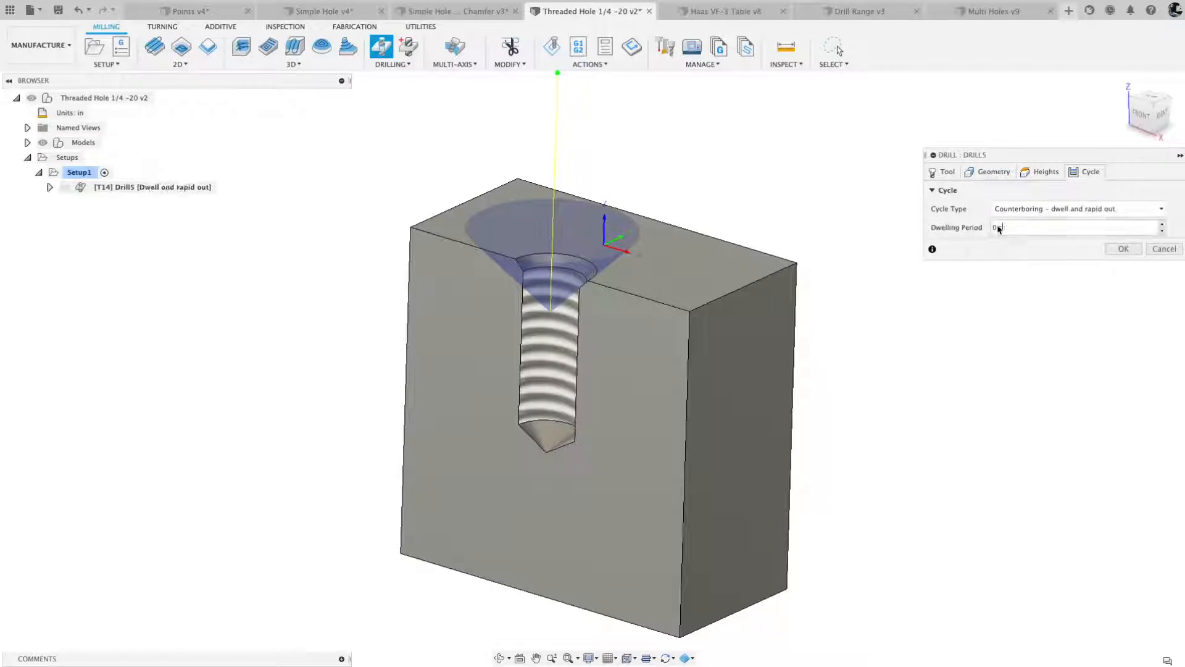
pyautogui.press('BackSpace')
pyautogui.click(1124, 249)
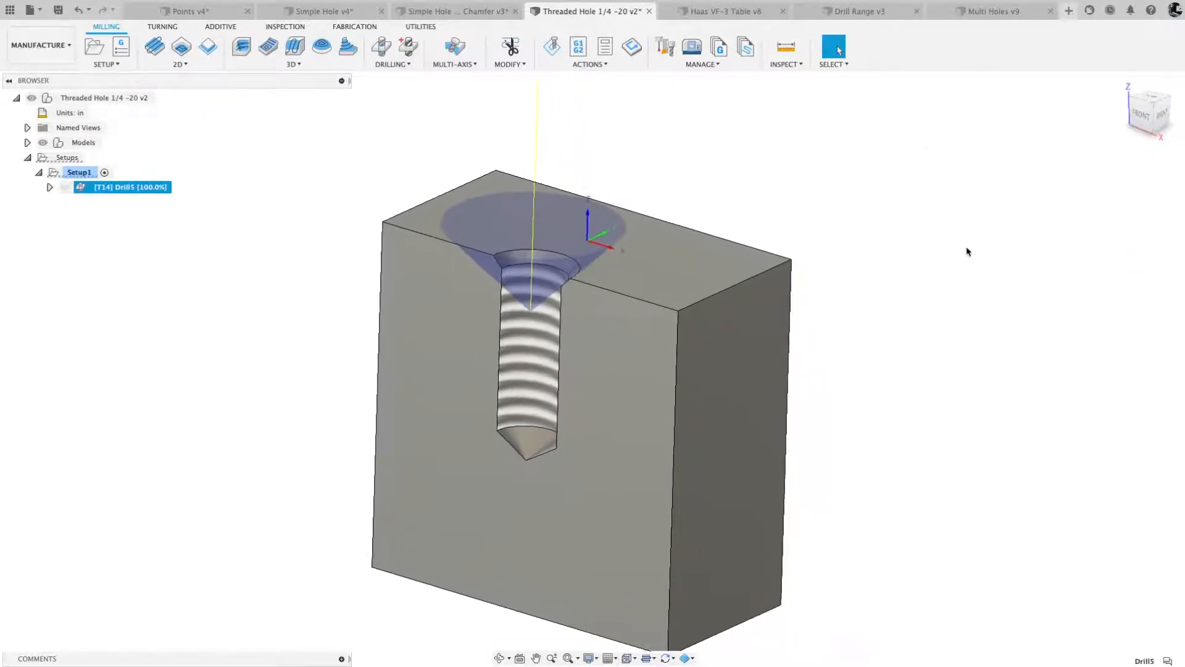
# - Start a second drilling operation using the #18 Ø0.201" drill from the Threaded Hole 1/4 -20 v2 tools
pyautogui.click(382, 47)
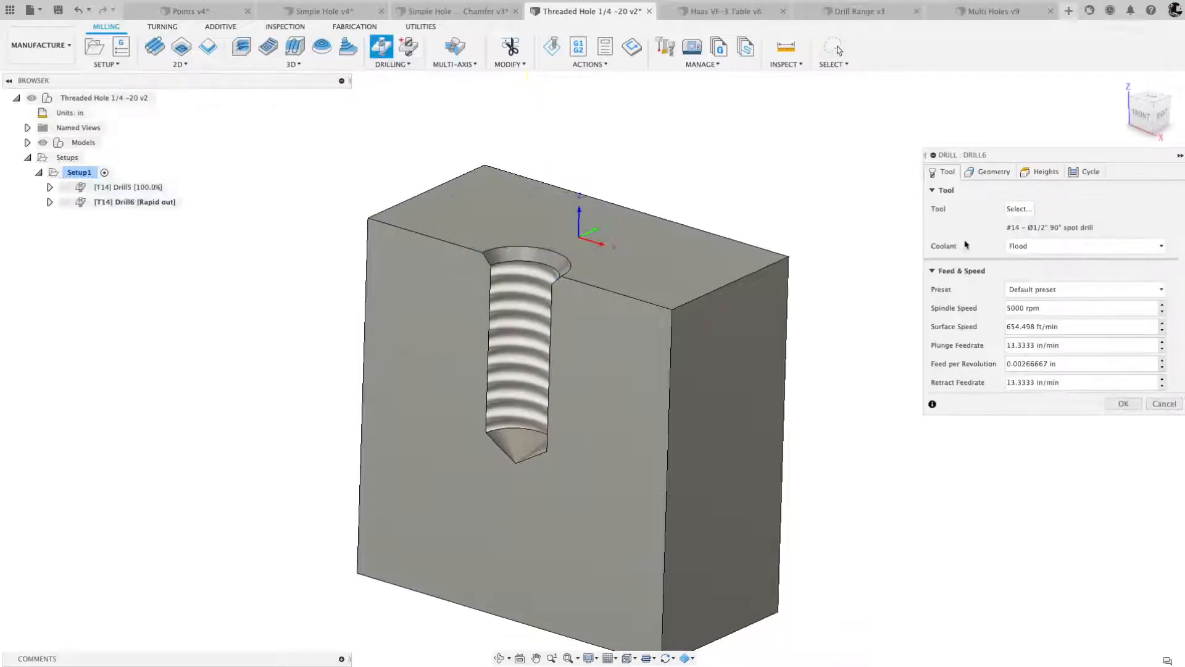
pyautogui.click(1019, 209)
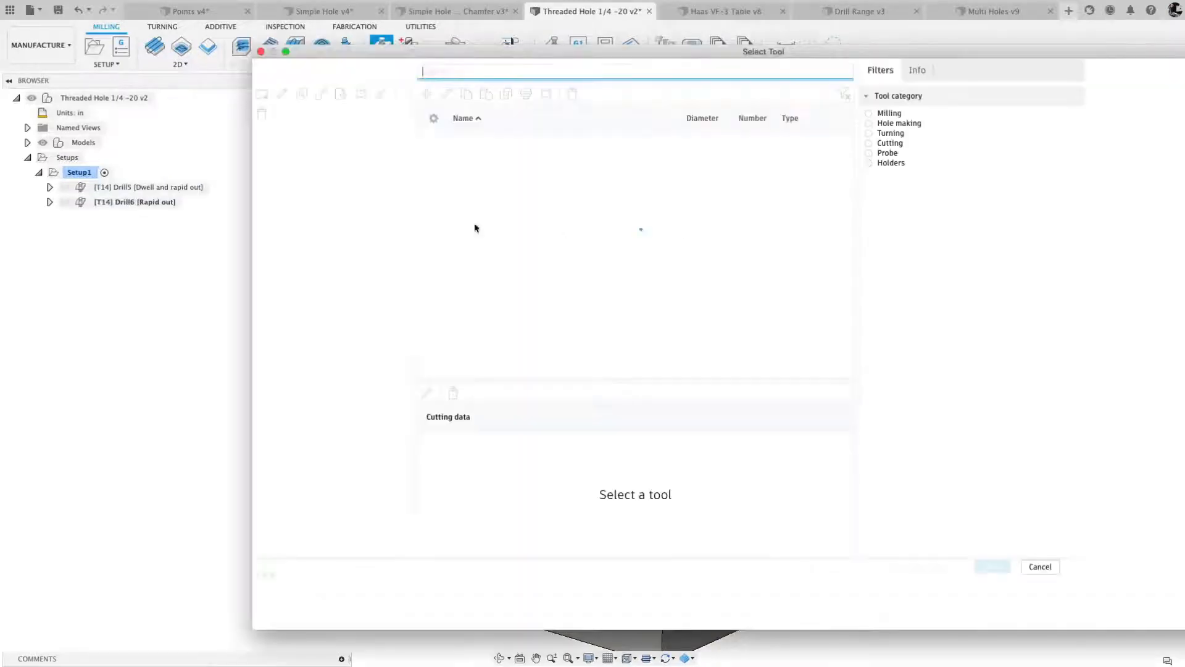
pyautogui.click(314, 357)
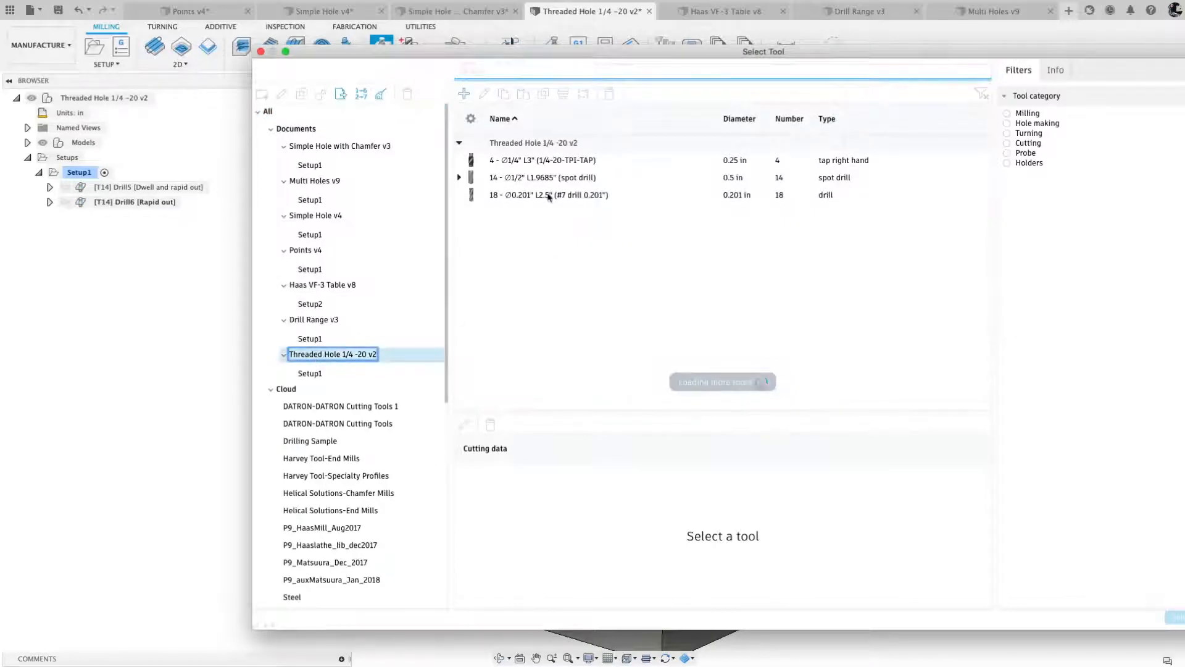
pyautogui.click(510, 196)
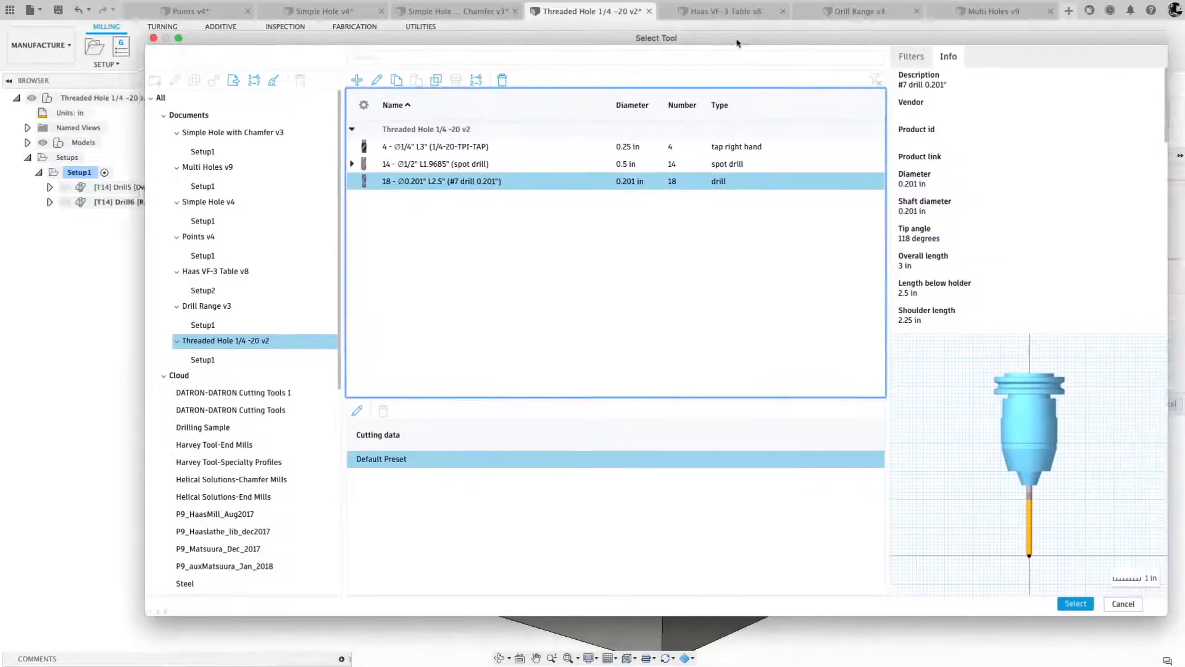
pyautogui.click(1048, 598)
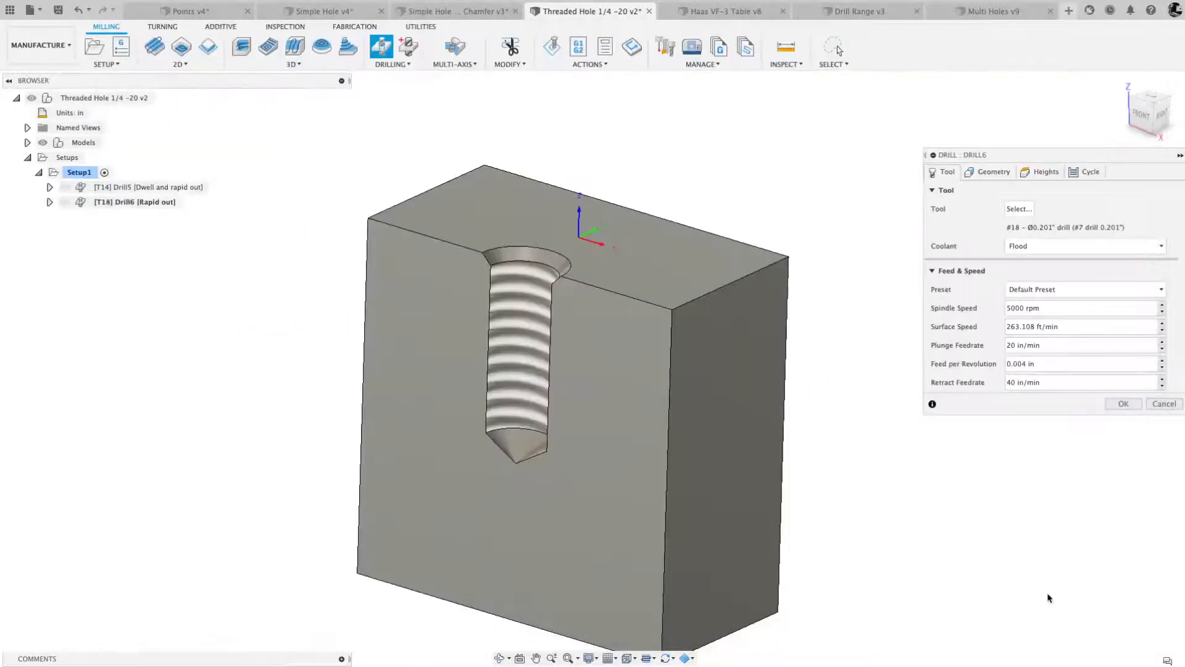
# - Select the threaded cylindrical face for drilling and enable Drill Tip Through Bottom with a break-through depth of .25 in
pyautogui.click(989, 175)
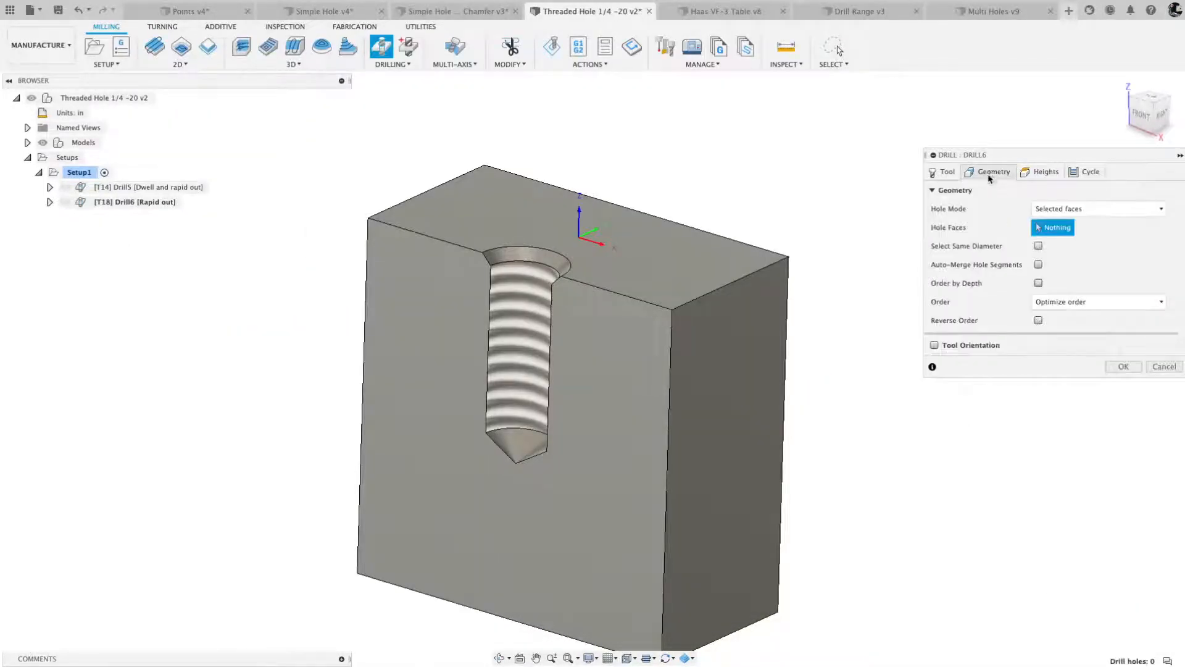
pyautogui.click(516, 294)
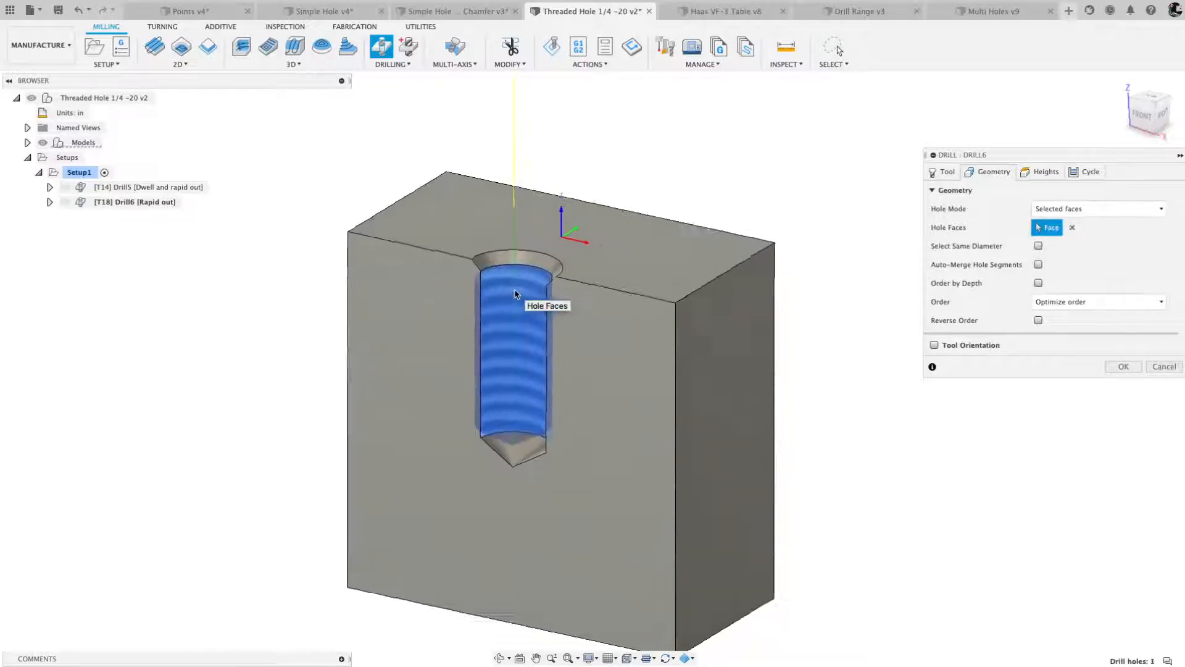
pyautogui.click(1147, 123)
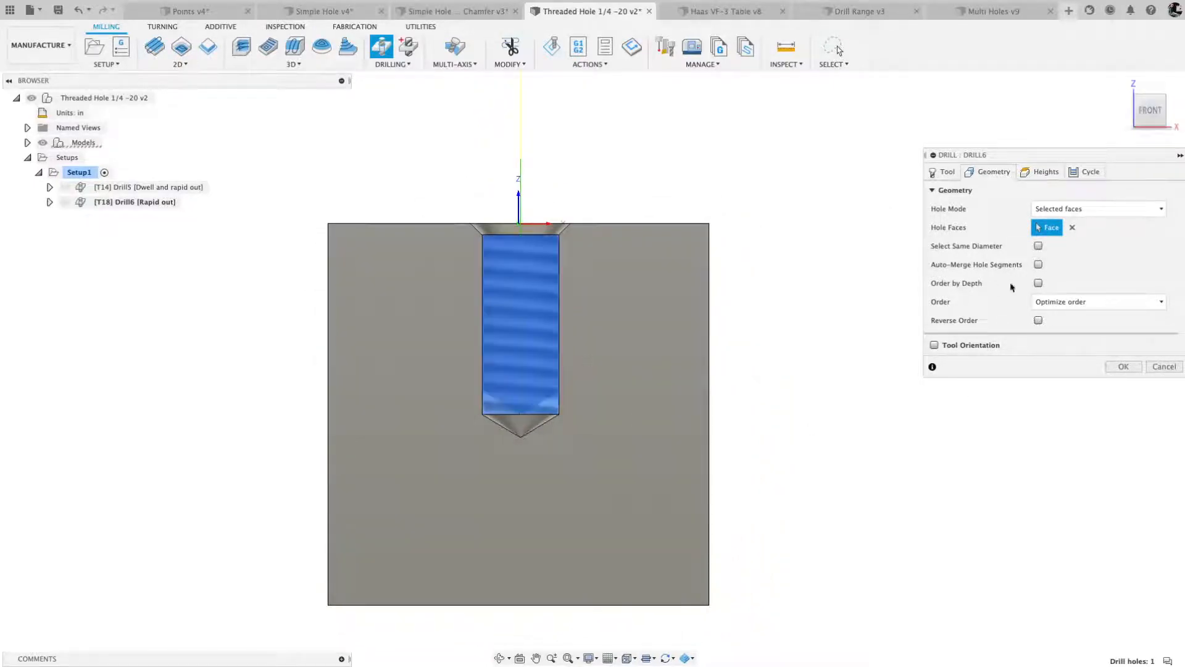
pyautogui.click(1043, 172)
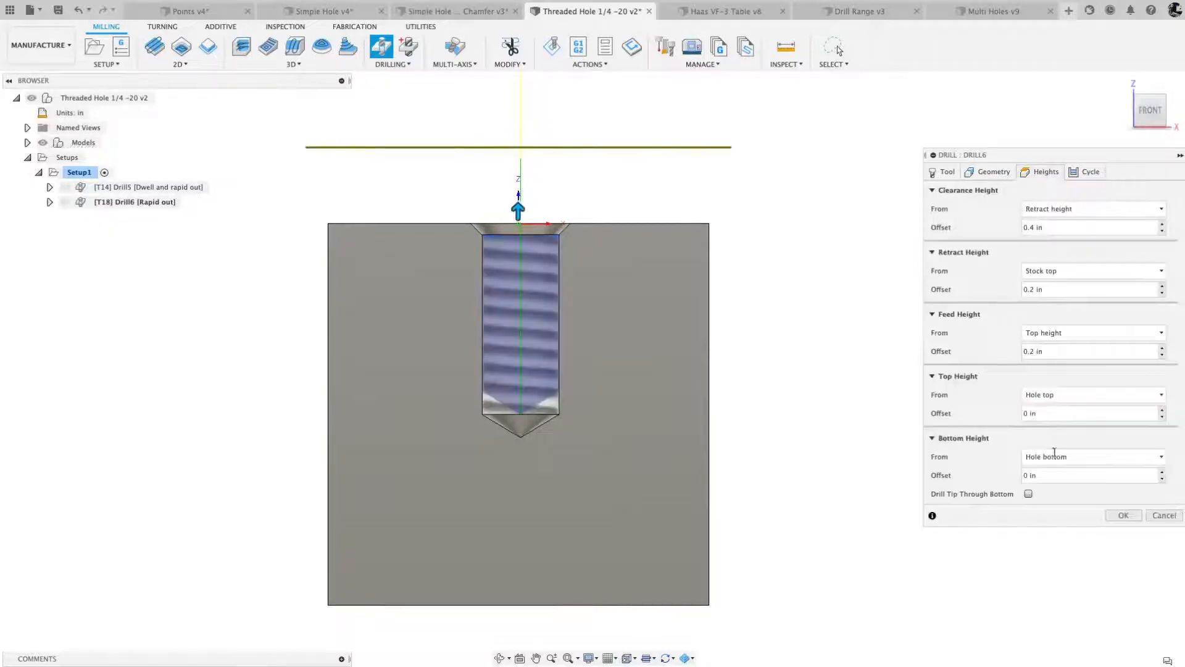
pyautogui.click(1028, 494)
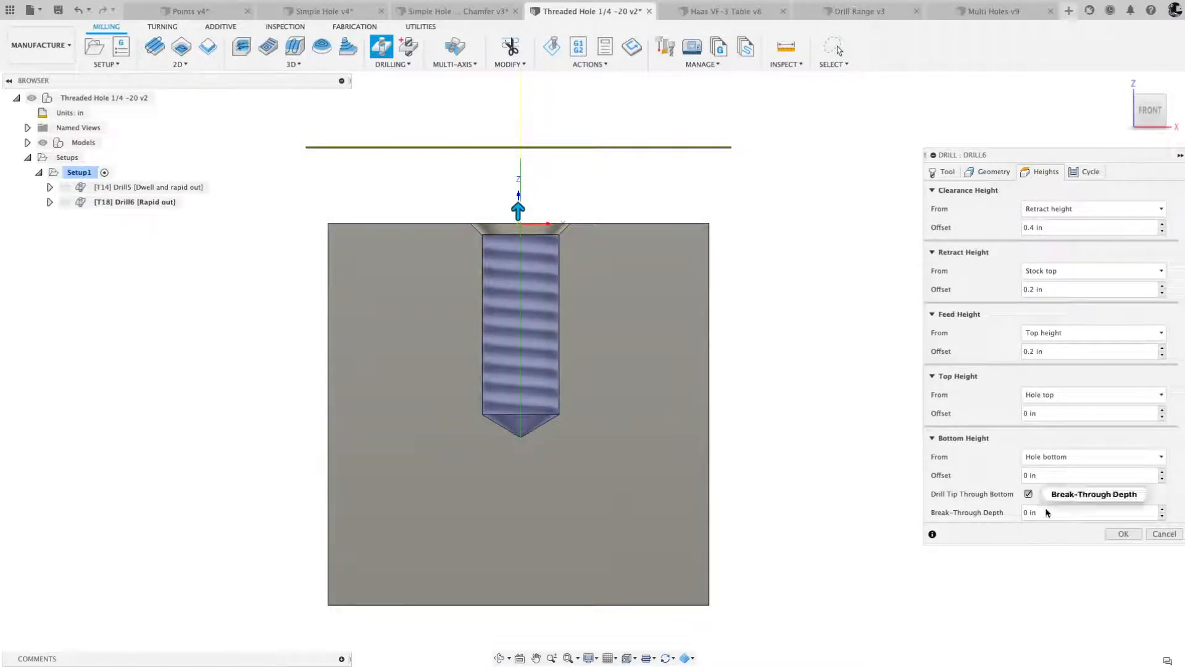
pyautogui.click(1006, 514)
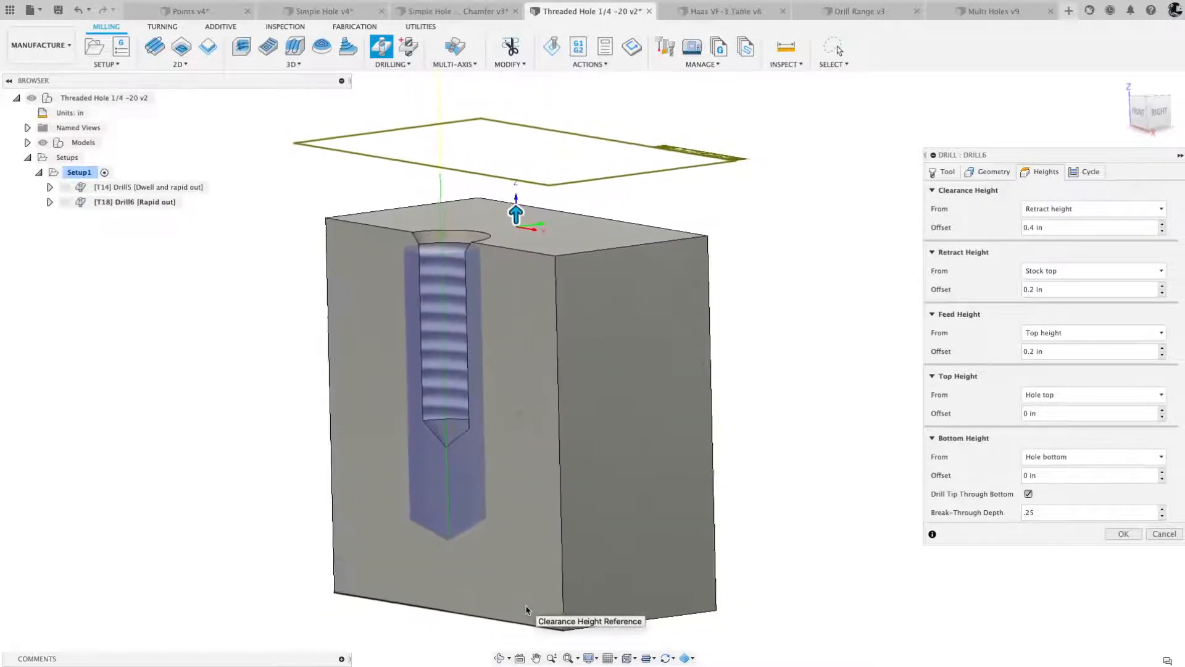
# - Set the drill's cycle to Deep drilling - full retract and change the pecking depth expression to tool_diameter * 0.25
pyautogui.click(1086, 175)
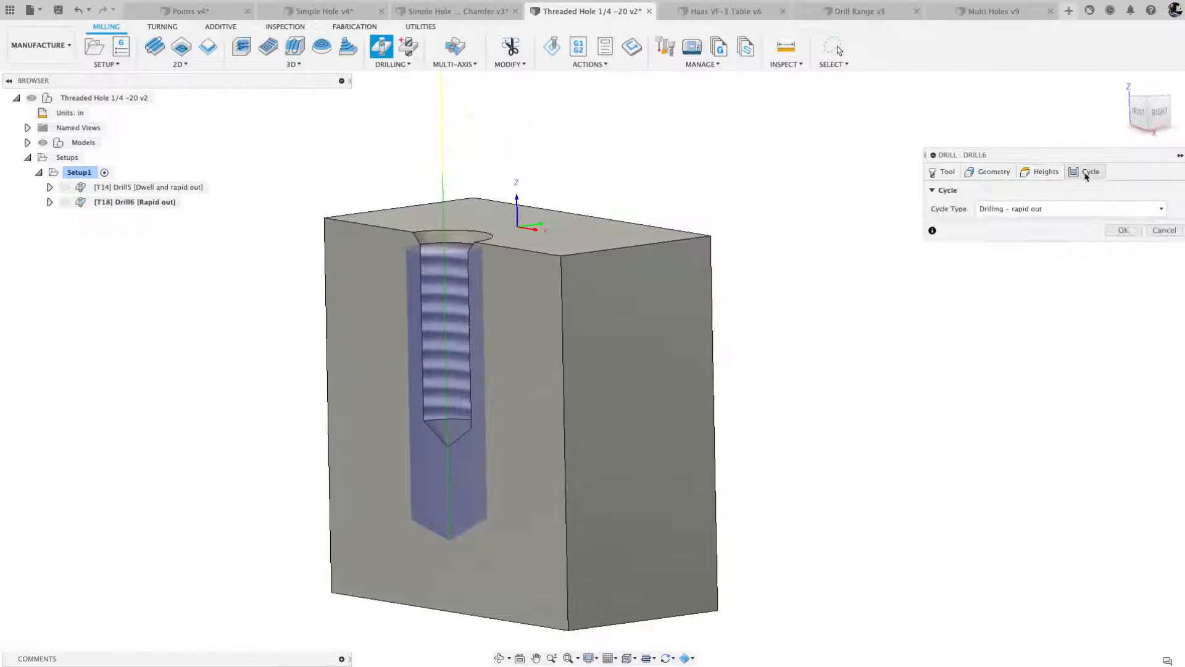
pyautogui.click(1038, 211)
pyautogui.click(1017, 266)
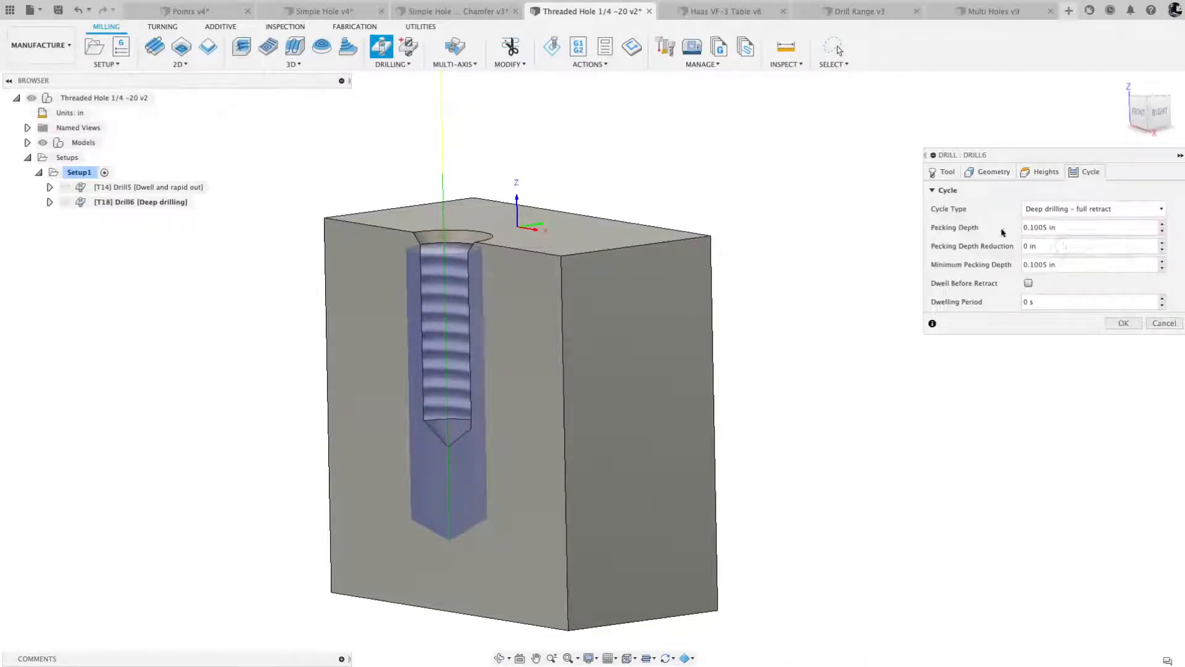
pyautogui.rightClick(1073, 229)
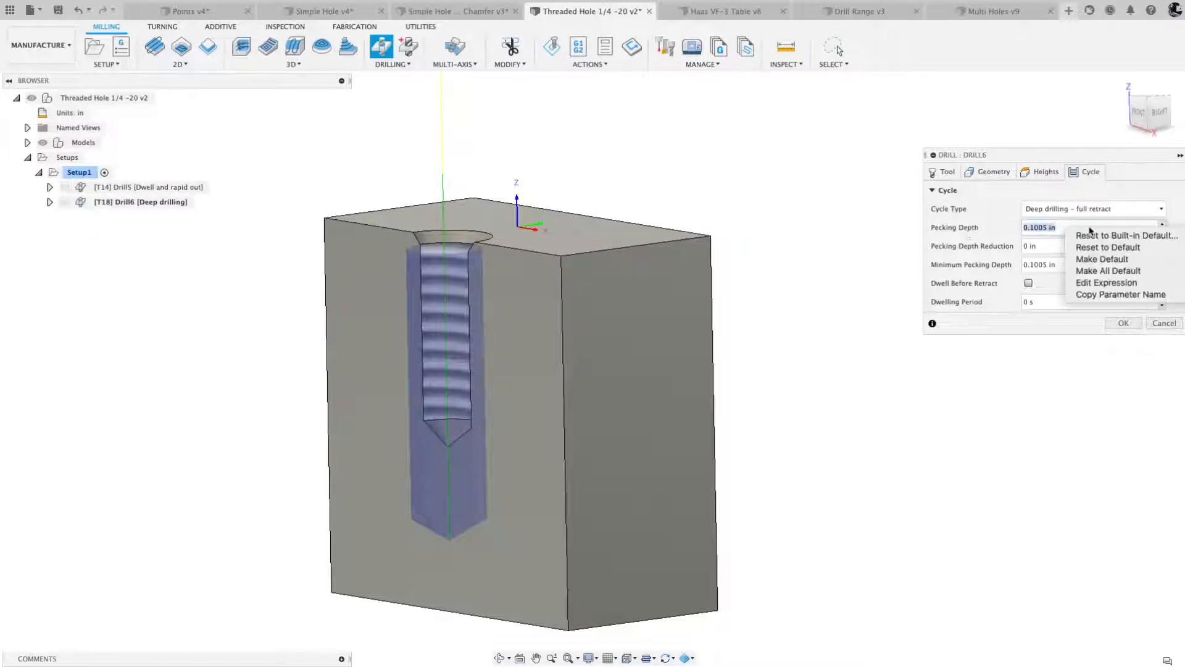
pyautogui.click(1088, 283)
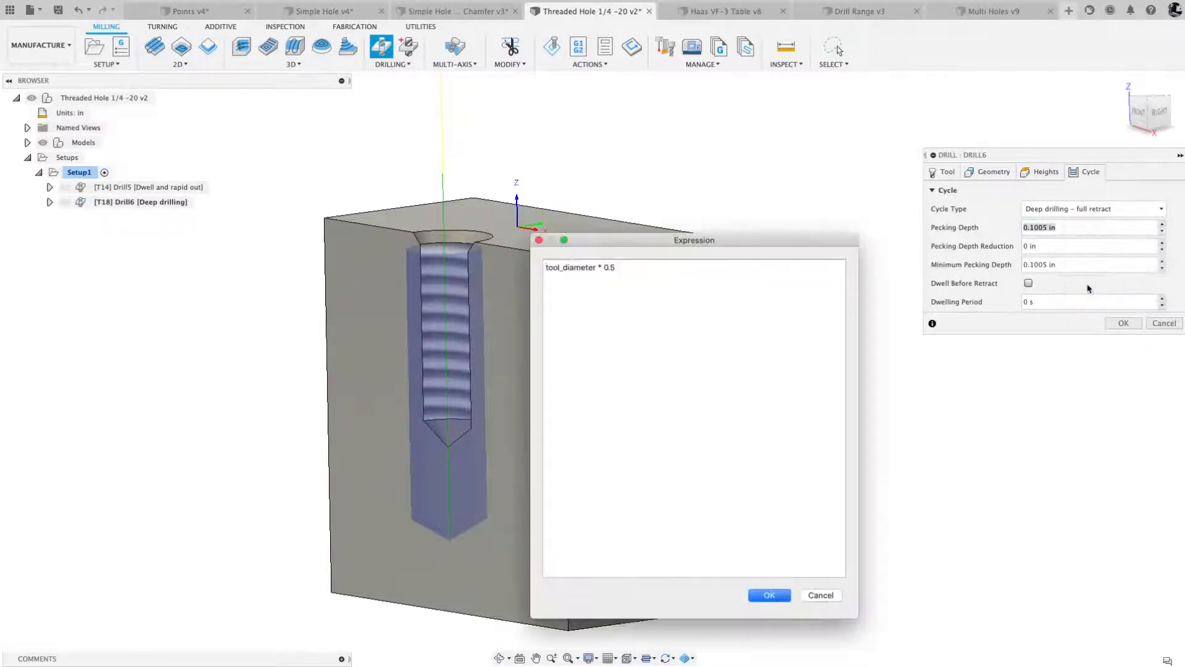
pyautogui.doubleClick(608, 267)
pyautogui.click(610, 268)
pyautogui.write('2')
pyautogui.click(769, 596)
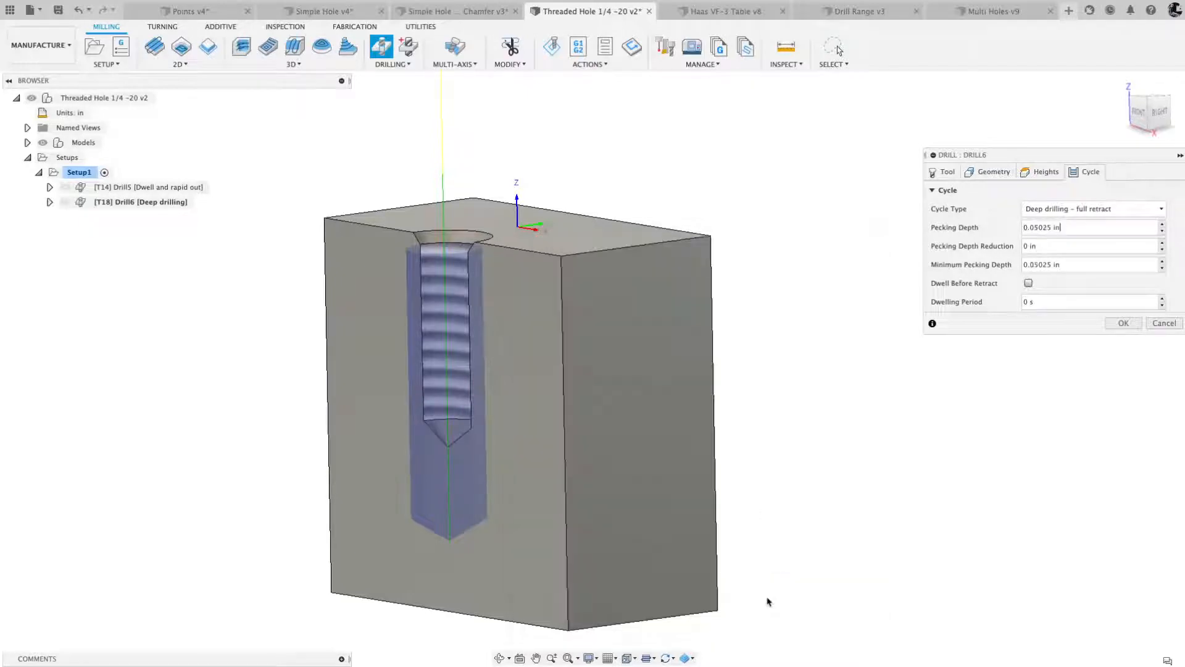
# - Accept the deep drilling operation and start a third drilling operation using the #4 1/4-20 tap from the Threaded Hole 1/4 -20 v2 tools
pyautogui.click(1066, 228)
pyautogui.click(1124, 323)
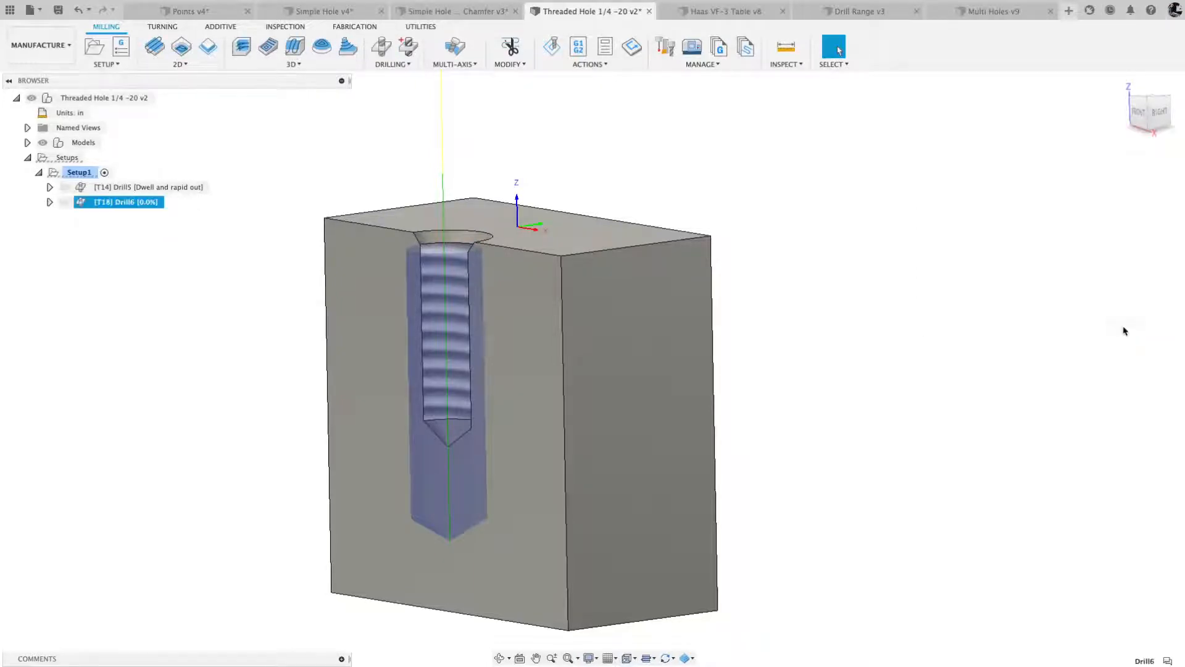
pyautogui.click(384, 48)
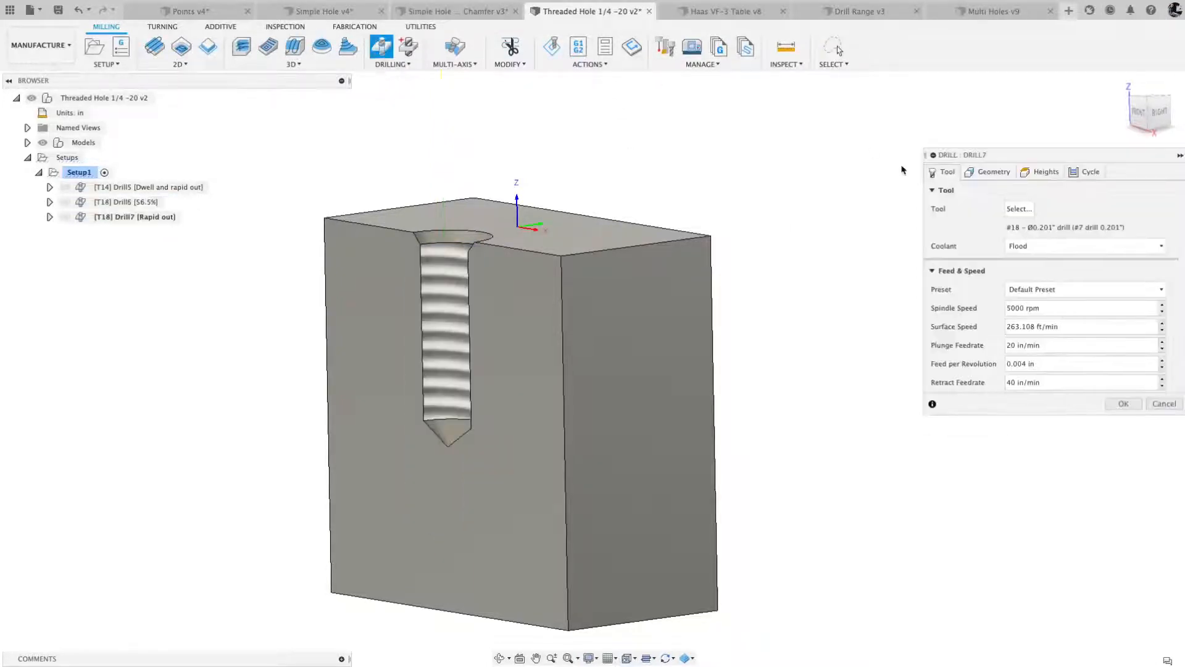
pyautogui.click(1019, 209)
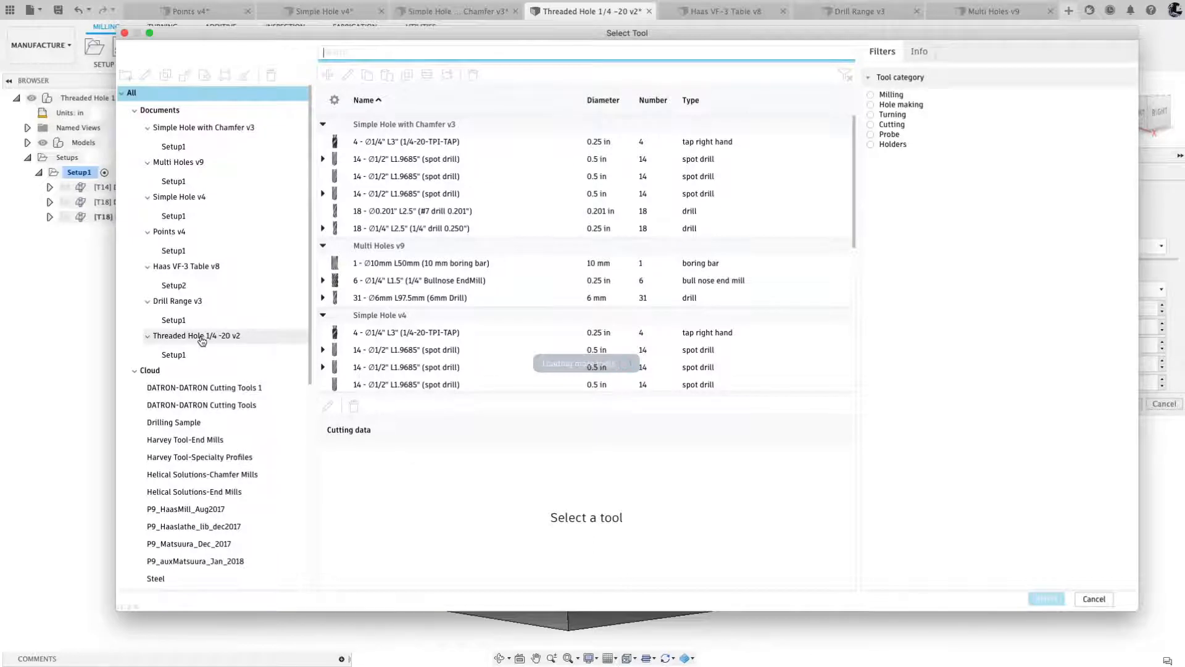
pyautogui.click(202, 338)
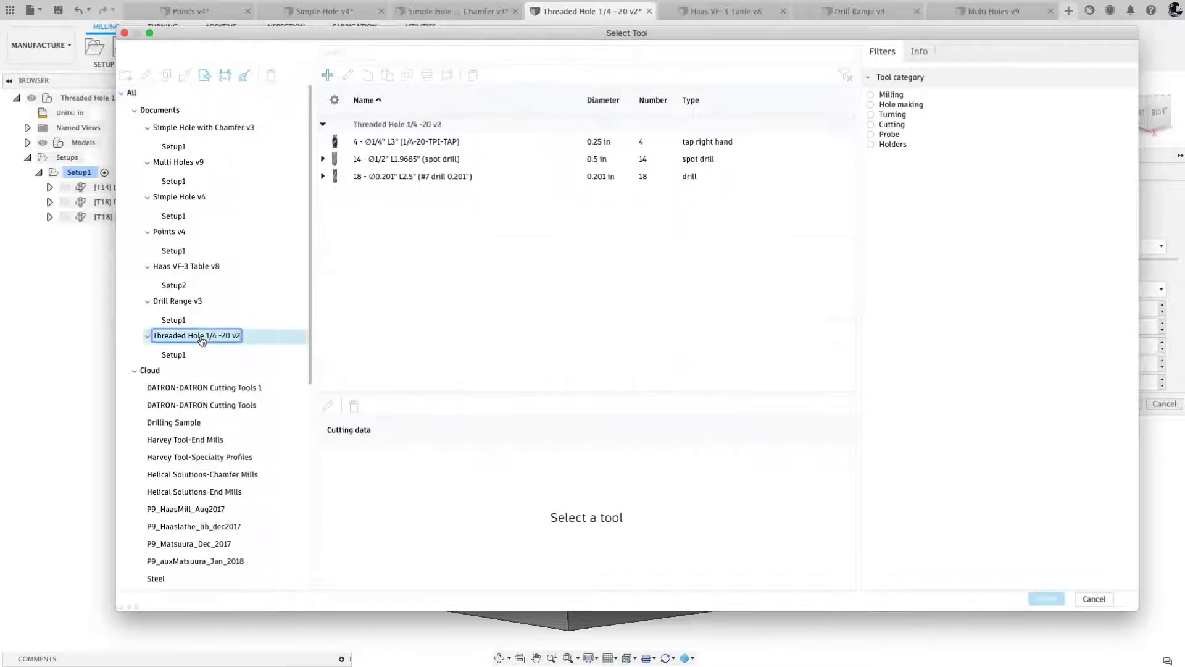
pyautogui.click(398, 143)
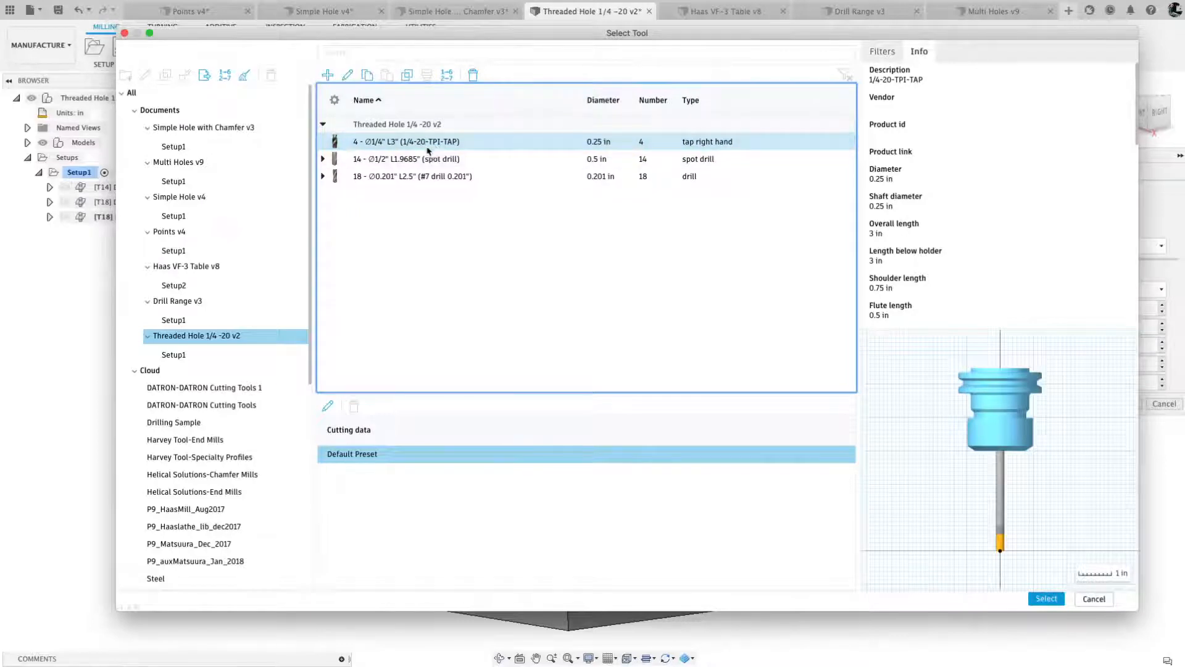
pyautogui.click(1044, 599)
# - Select the threaded cylindrical face for tapping and try Auto-Merge Hole Segments, checking the hole in the front view
pyautogui.click(991, 172)
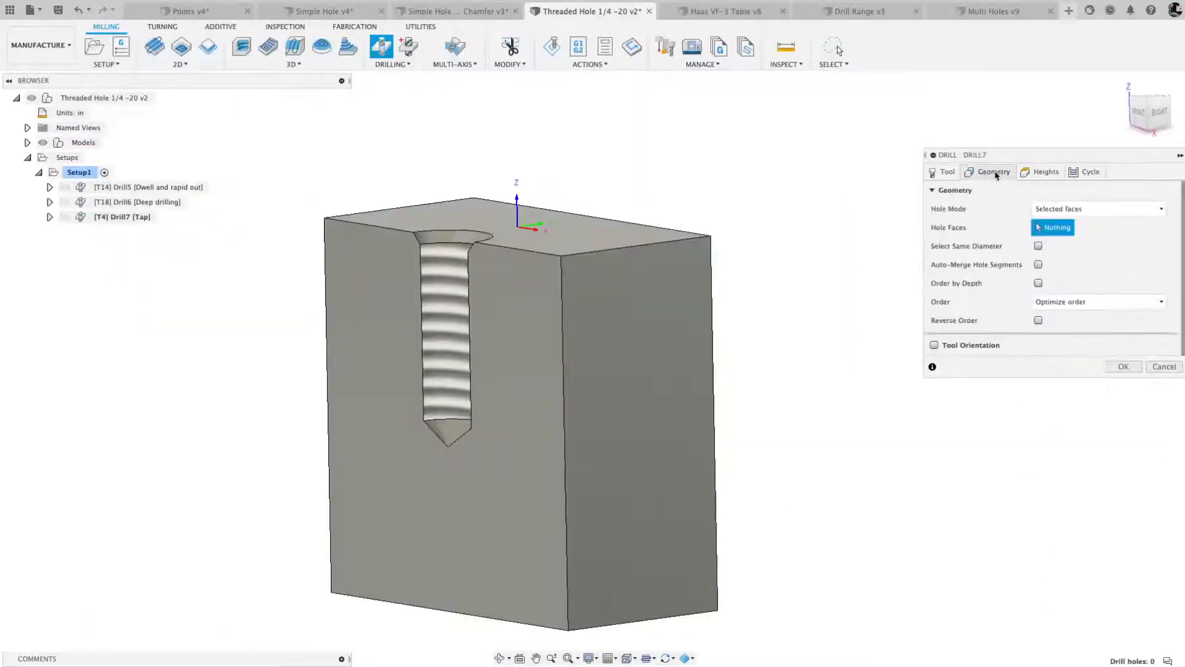
pyautogui.click(448, 278)
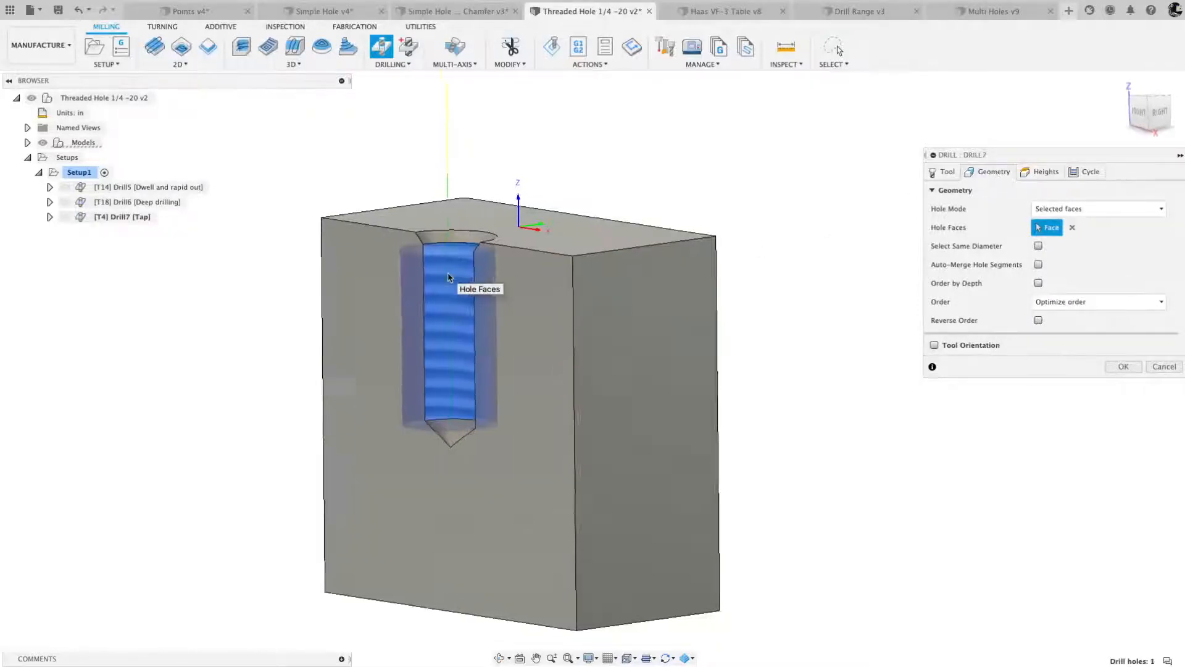
pyautogui.scroll(5, 448, 278)
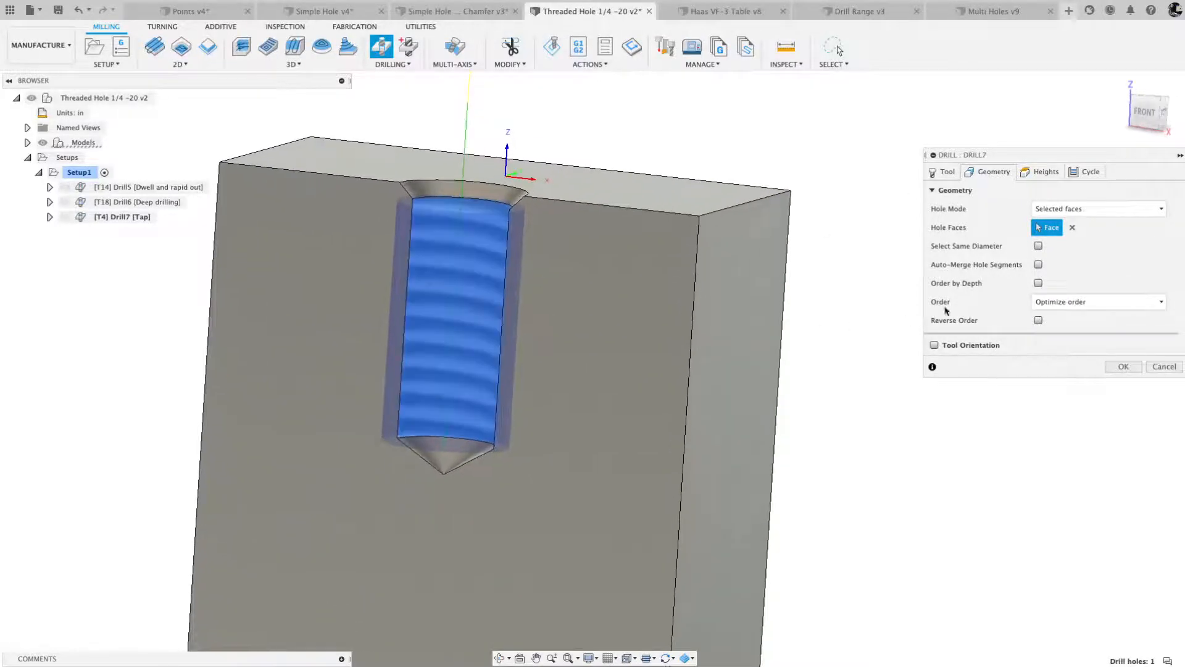
pyautogui.click(1039, 264)
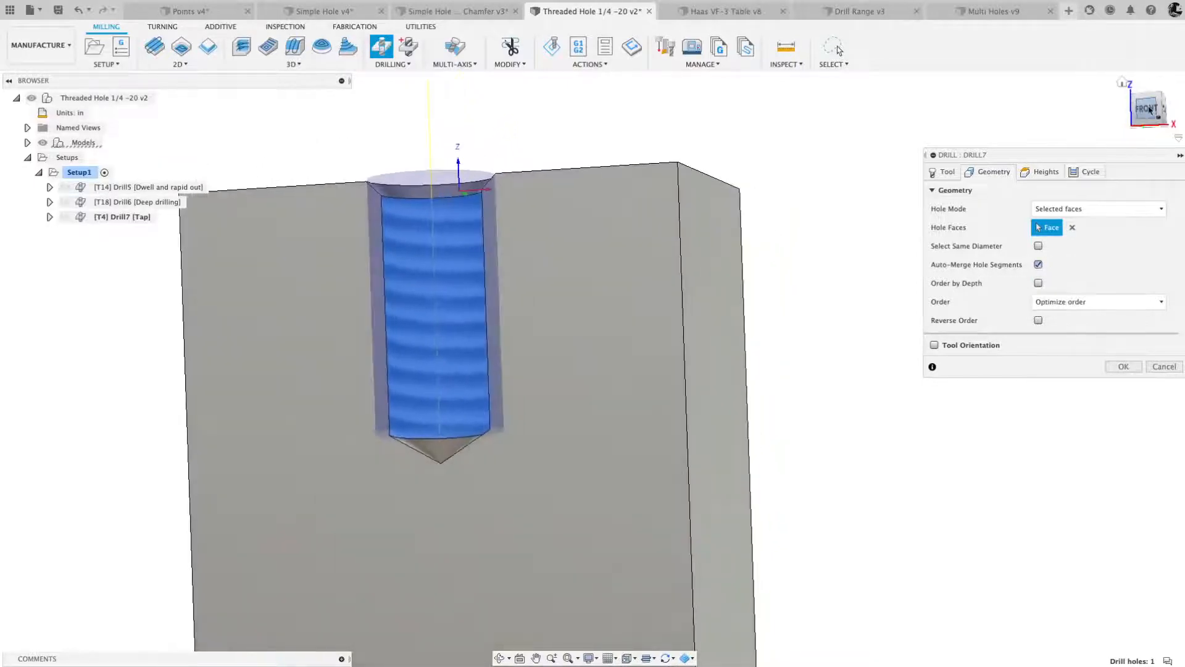
pyautogui.click(1147, 110)
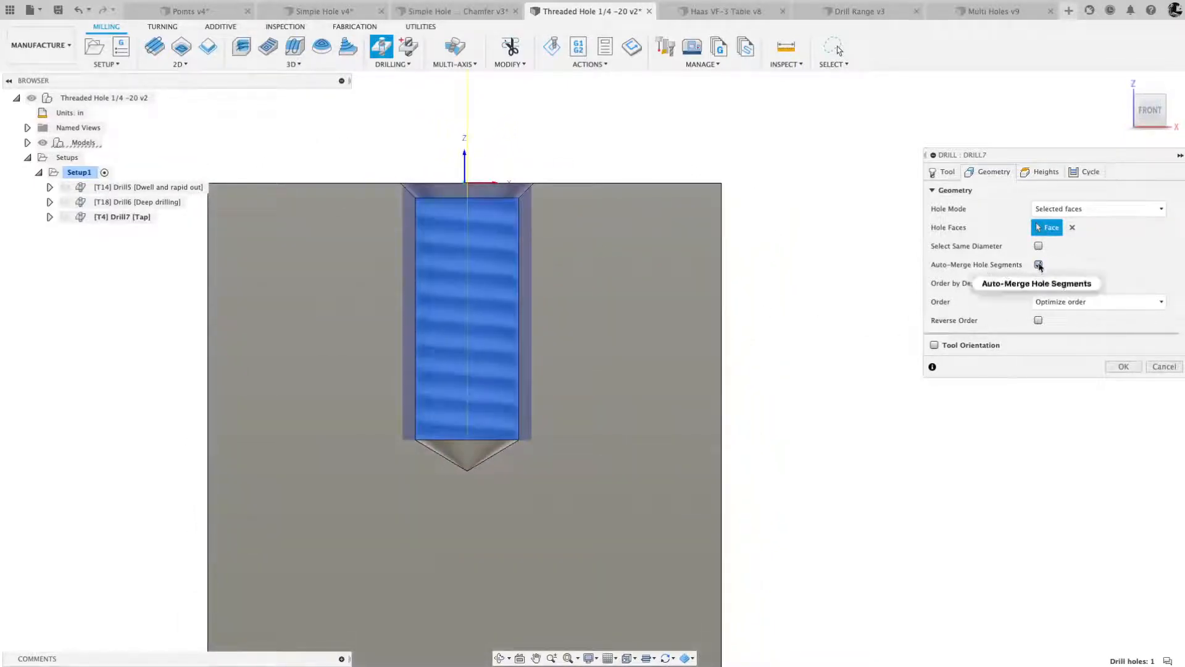
# - Set the tap's top height to Model top and accept the operation with the Tapping cycle
pyautogui.click(1043, 171)
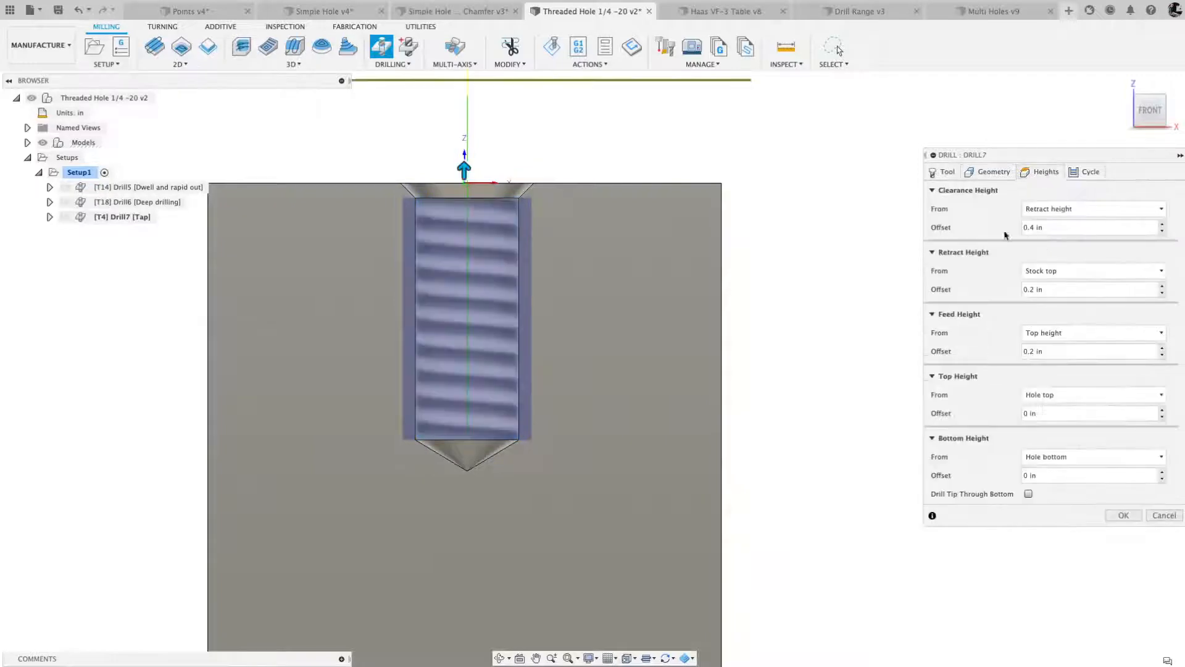
pyautogui.click(1047, 397)
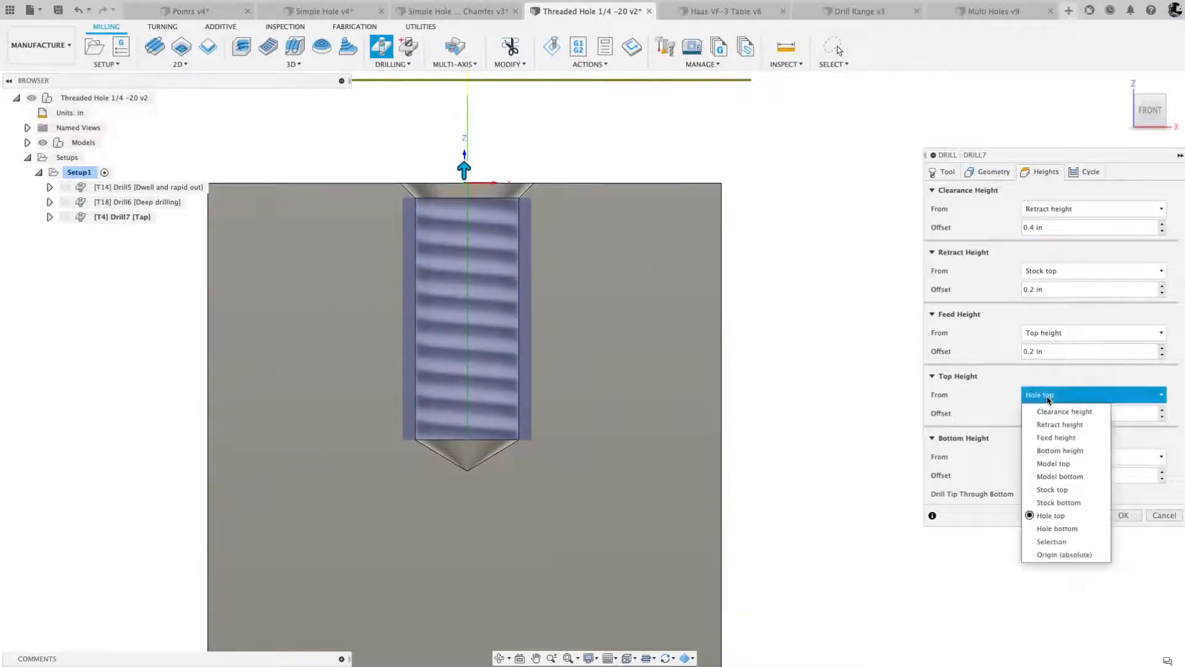
pyautogui.click(1054, 463)
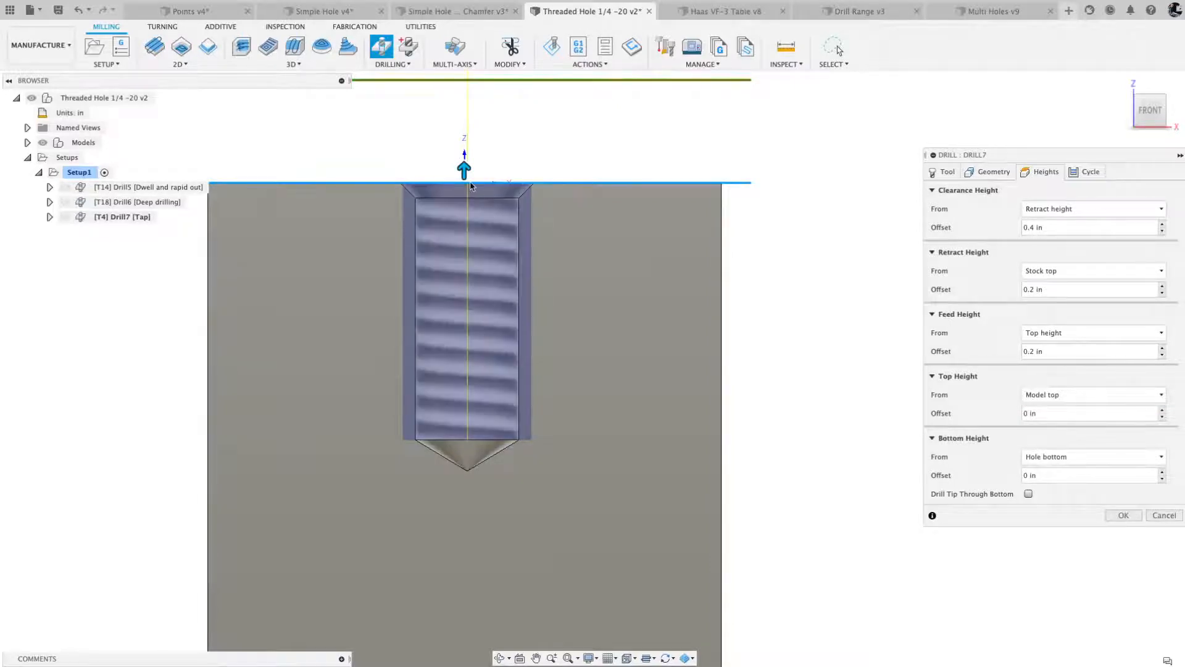
pyautogui.click(1081, 176)
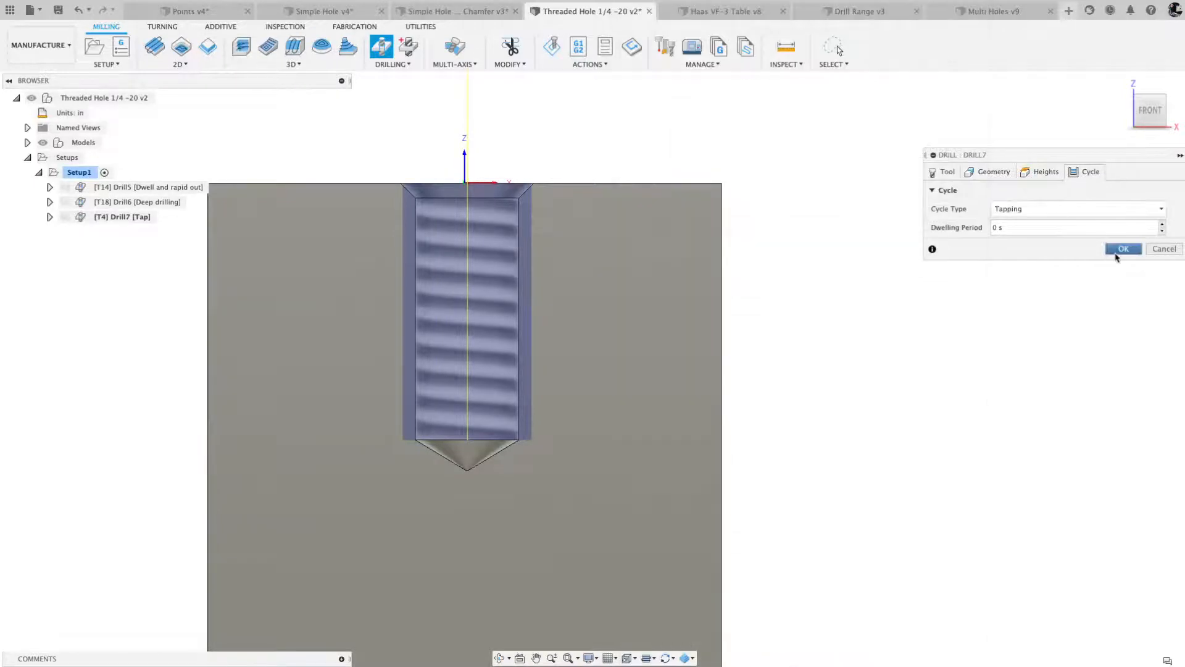
pyautogui.click(1122, 249)
# - Simulate the spot drill, deep drilling and tap operations together and examine the machined hole in front view before closing the simulation
pyautogui.click(78, 172)
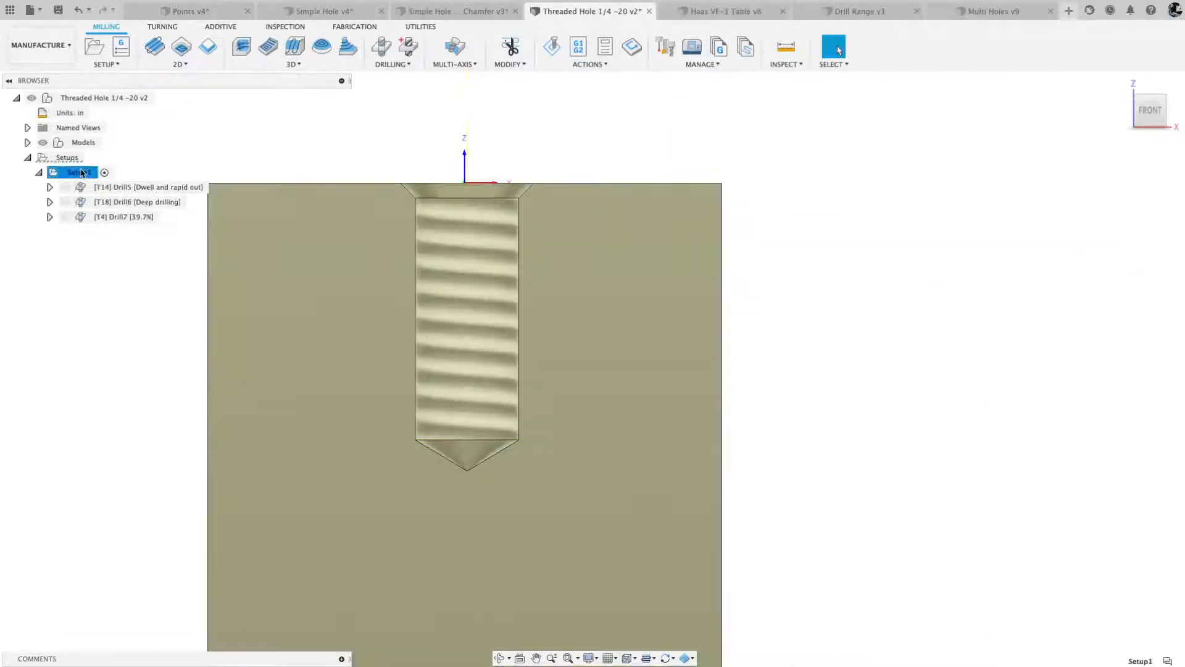
pyautogui.click(101, 189)
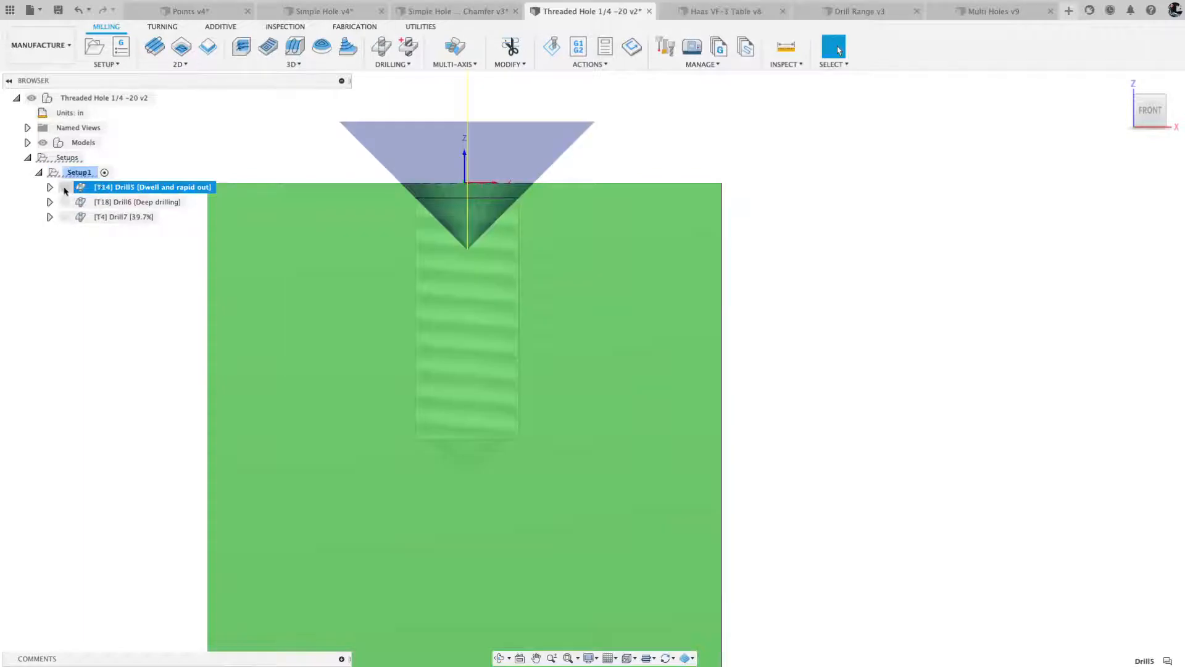
pyautogui.keyDown('shift'); pyautogui.click(124, 204); pyautogui.keyUp('shift')
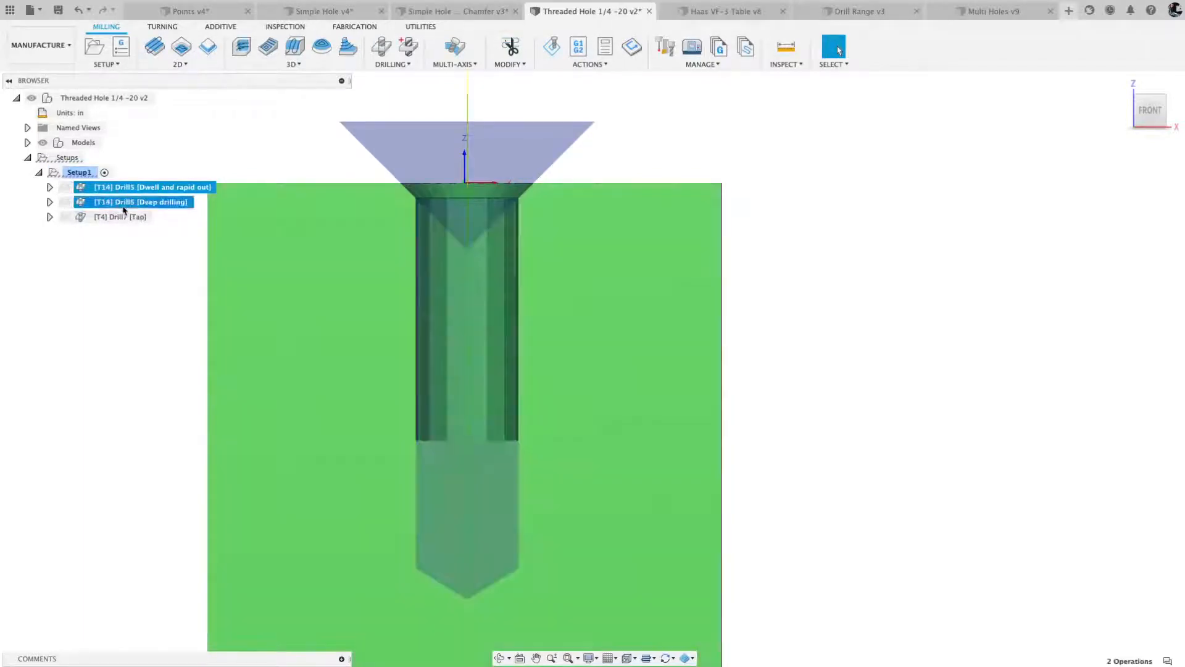
pyautogui.keyDown('shift'); pyautogui.click(121, 217); pyautogui.keyUp('shift')
pyautogui.keyDown('shift'); pyautogui.moveTo(717, 224); pyautogui.dragTo(722, 168, button='middle'); pyautogui.keyUp('shift')
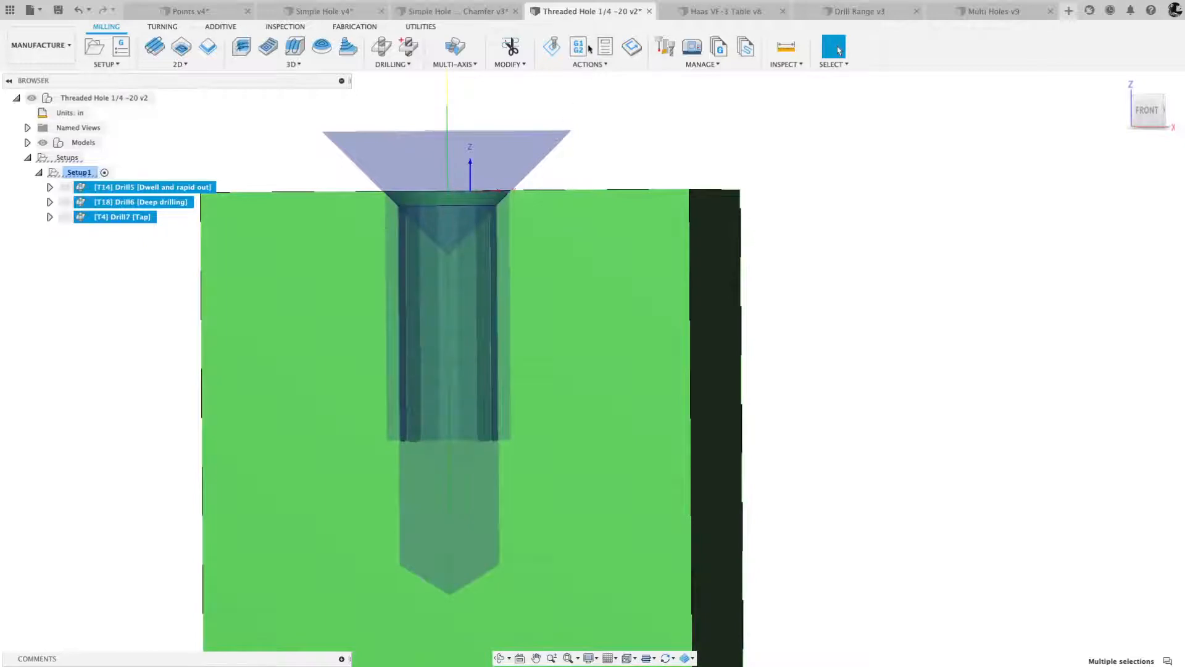
pyautogui.click(552, 47)
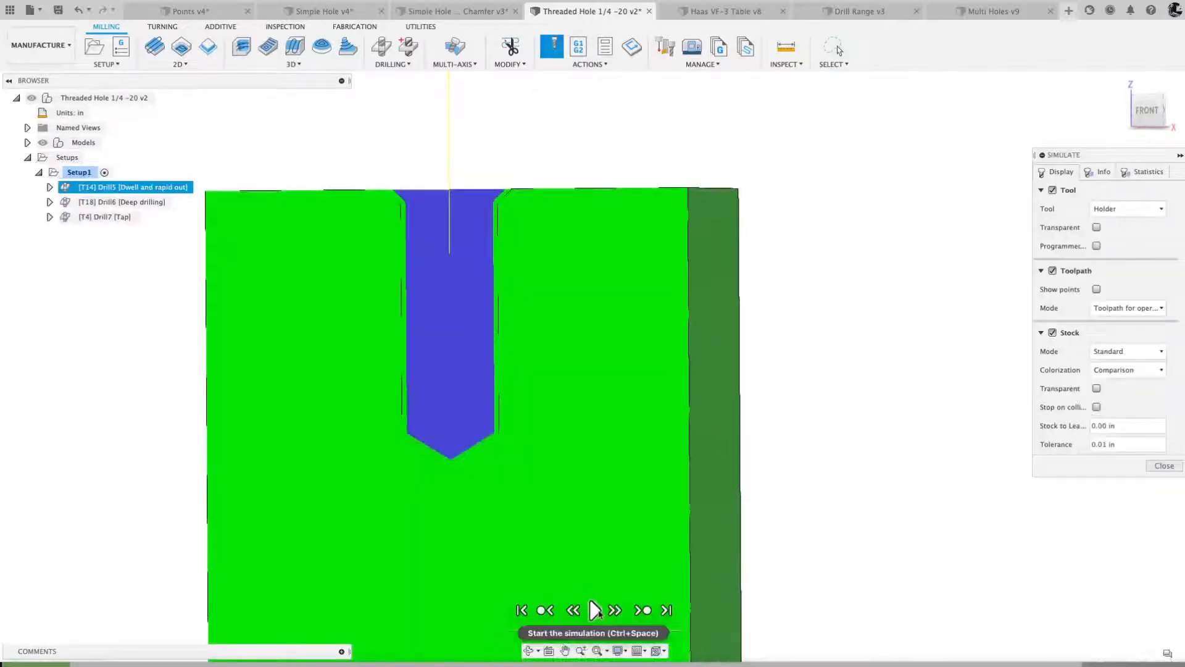
pyautogui.click(596, 611)
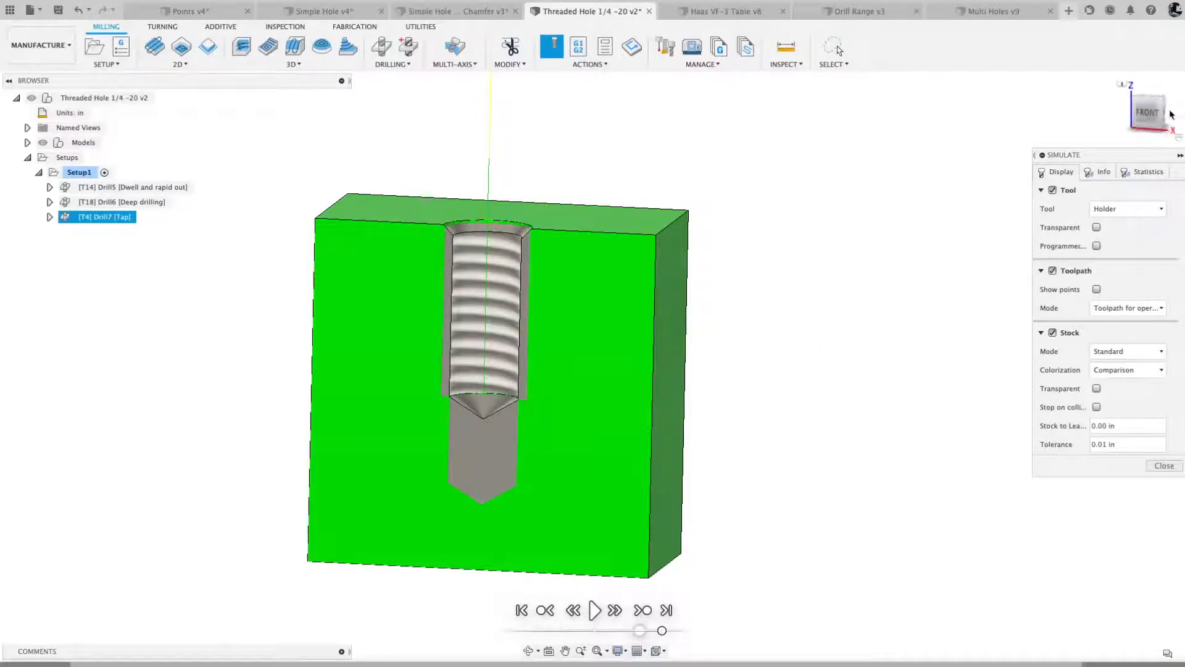
pyautogui.click(1149, 112)
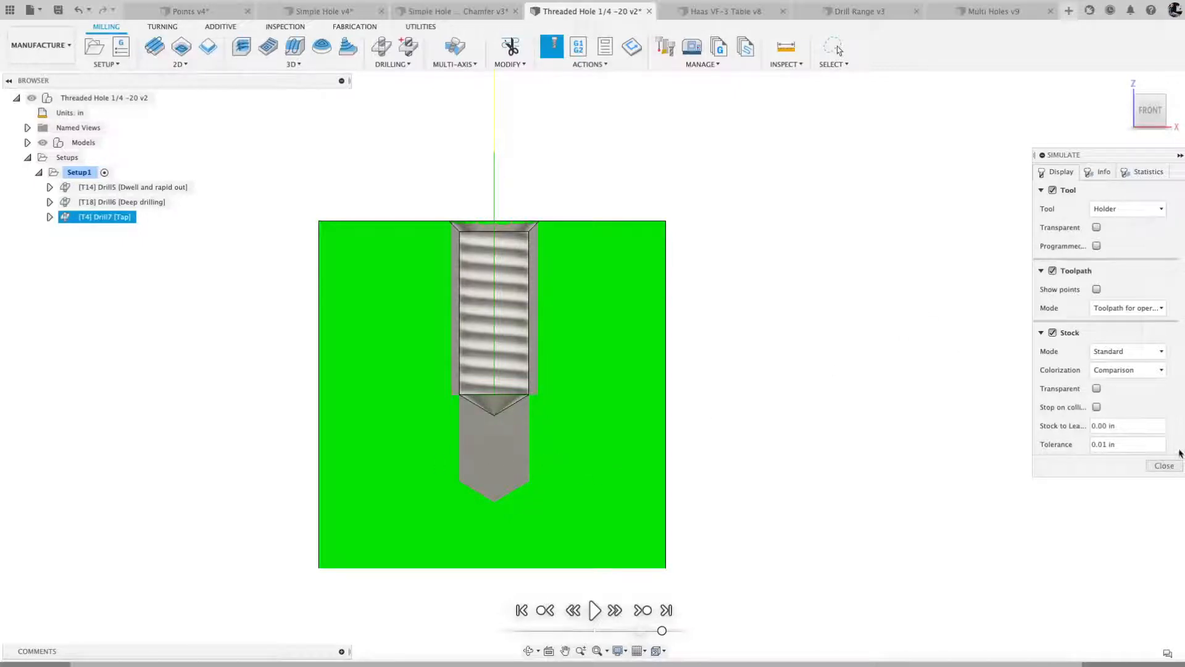
pyautogui.click(1163, 467)
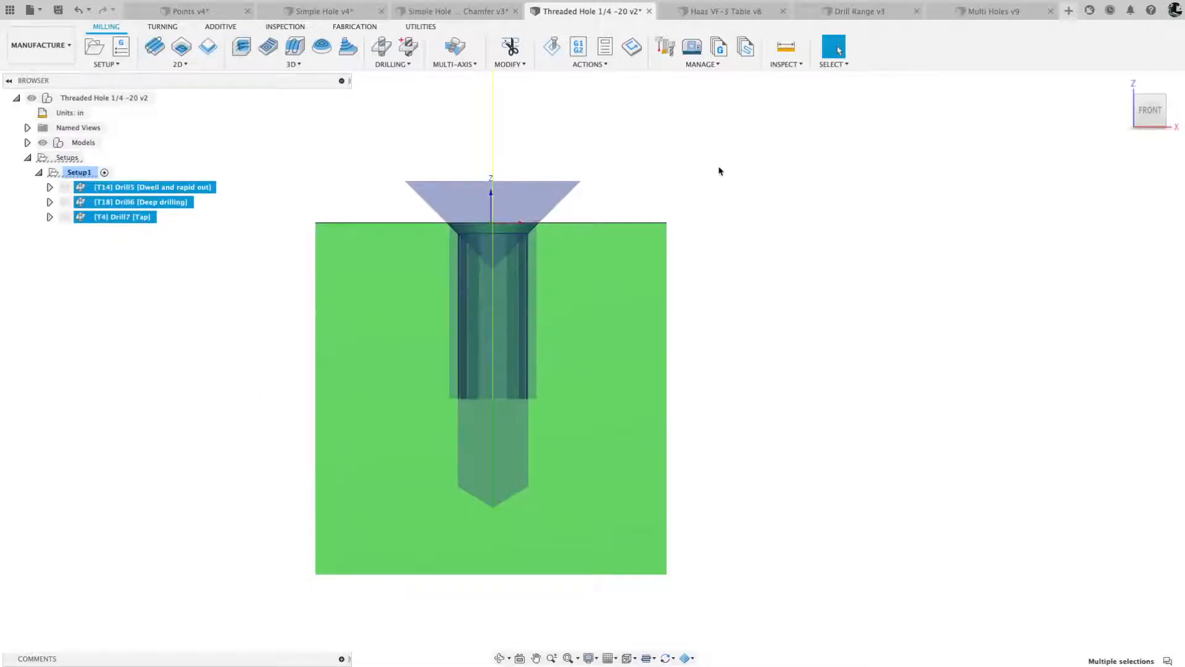
pyautogui.keyDown('shift'); pyautogui.moveTo(720, 171); pyautogui.dragTo(720, 171, button='middle'); pyautogui.keyUp('shift')
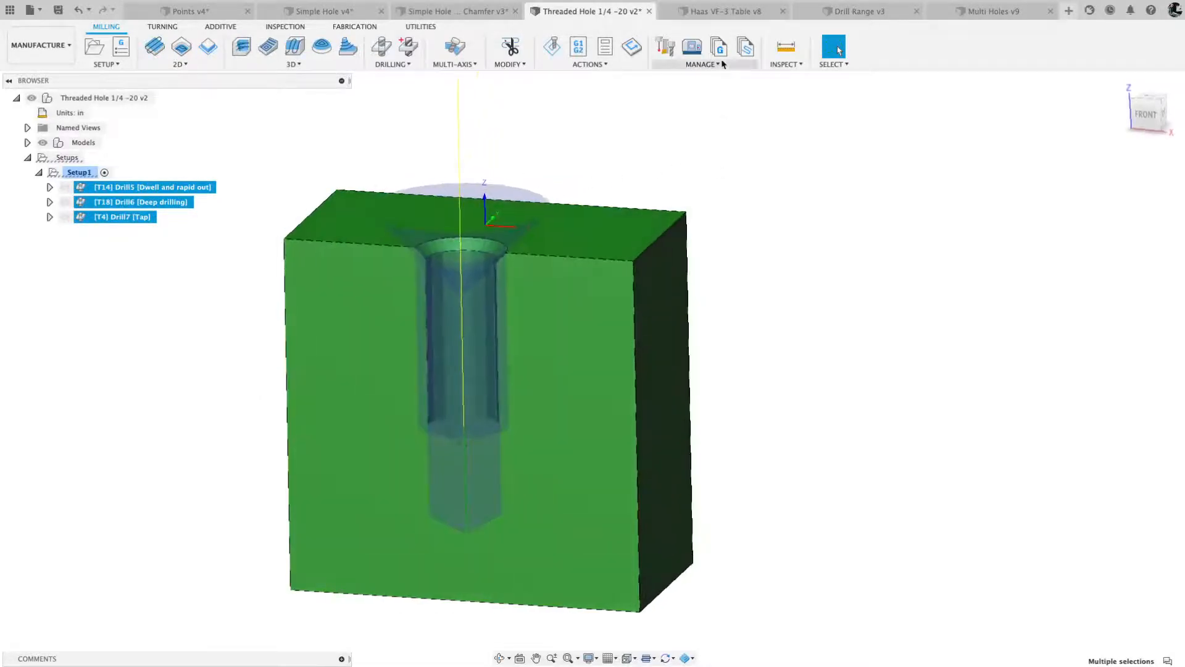
# - Switch to the Haas VF-3 Table v8 document and delete the three existing drilling operations from Setup2
pyautogui.click(718, 10)
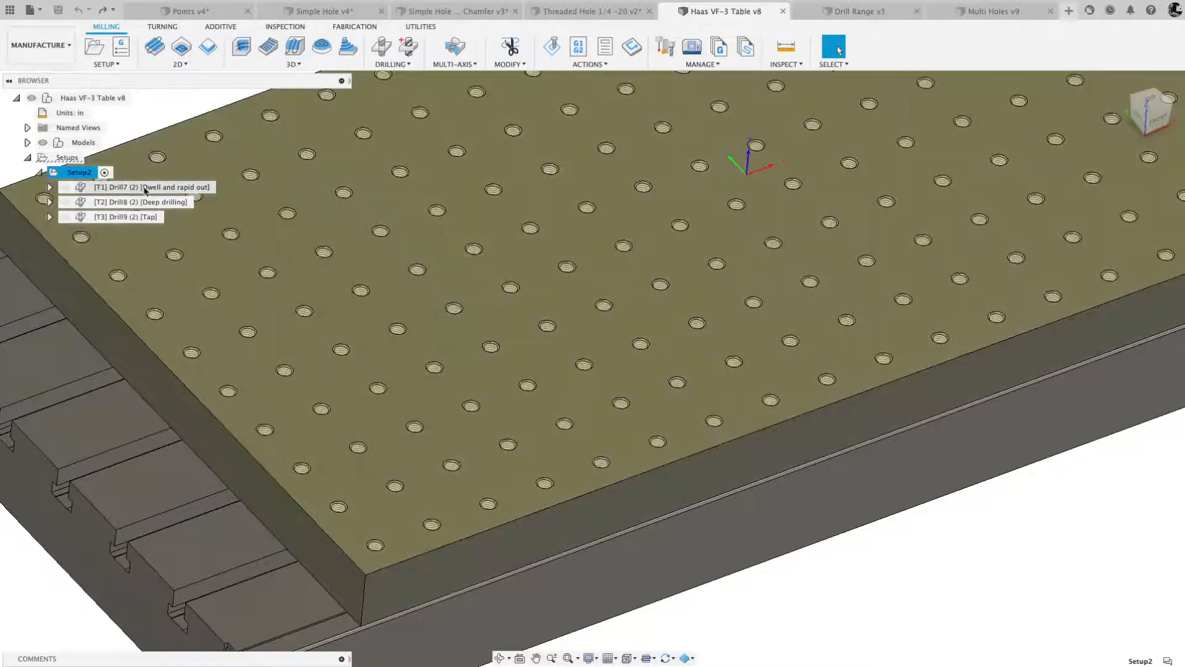
pyautogui.click(146, 187)
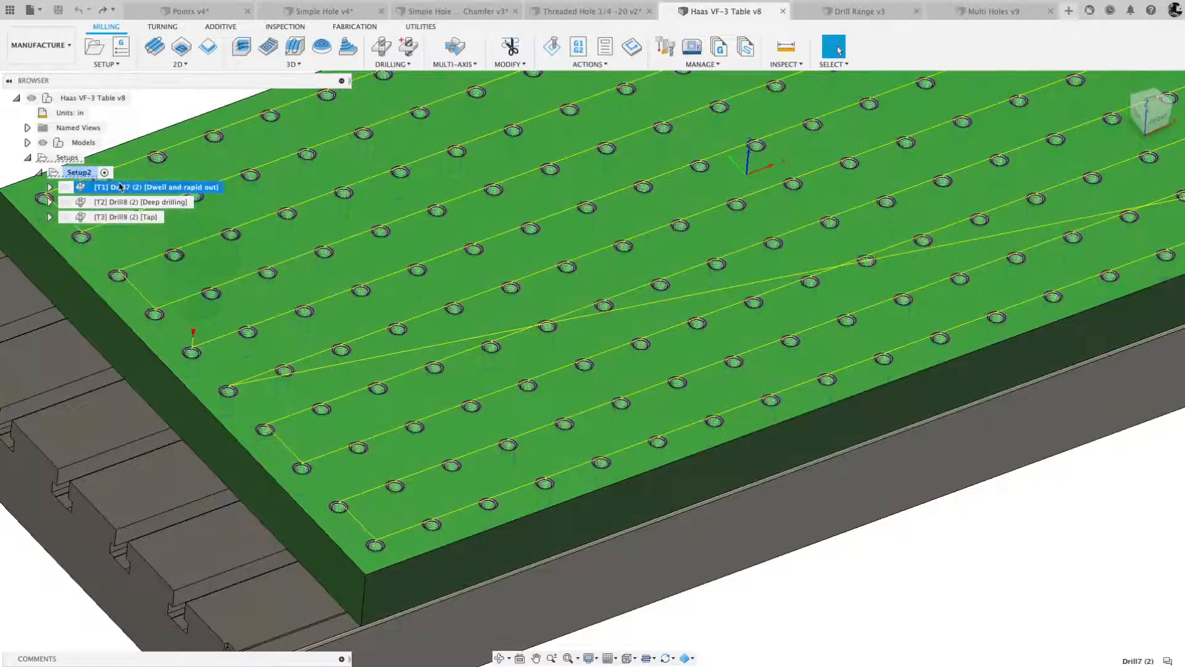
pyautogui.keyDown('shift'); pyautogui.click(120, 218); pyautogui.keyUp('shift')
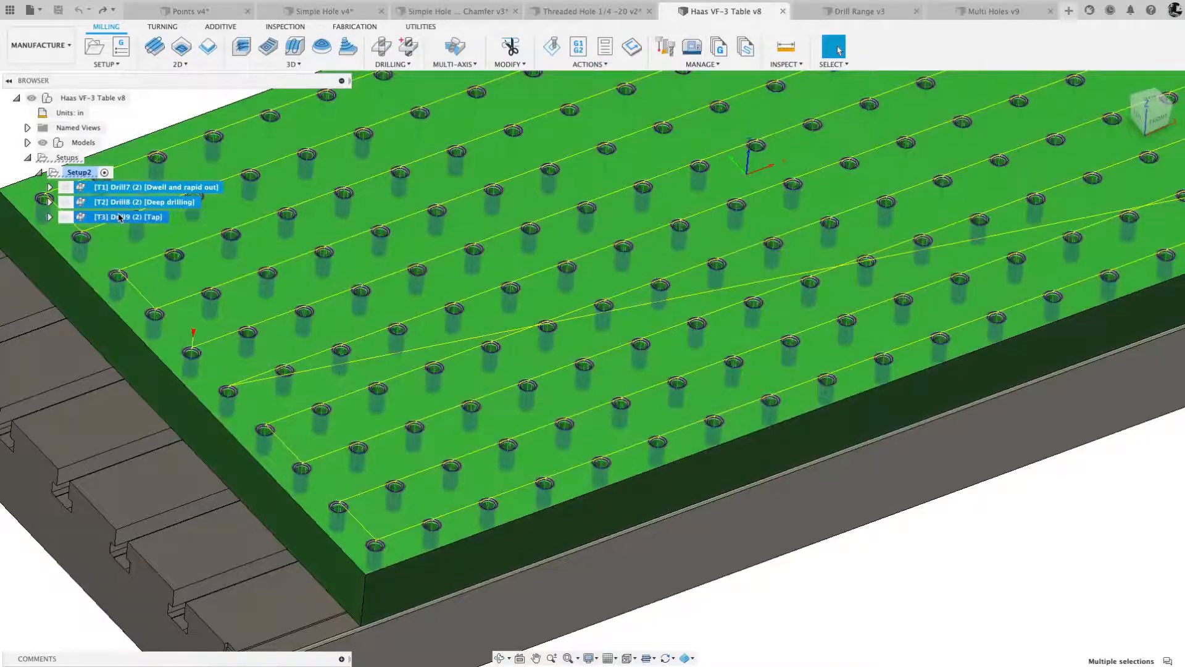
pyautogui.press('Delete')
# - Start a new drilling operation in Setup2 using the #1 Ø5/8" spot drill from the Haas VF-3 Table v8 tools
pyautogui.moveTo(198, 269)
pyautogui.keyDown('shift'); pyautogui.mouseDown(button='middle')
pyautogui.moveTo(252, 233)
pyautogui.moveTo(278, 230)
pyautogui.mouseUp(button='middle'); pyautogui.keyUp('shift')
pyautogui.scroll(-4, 250, 232)
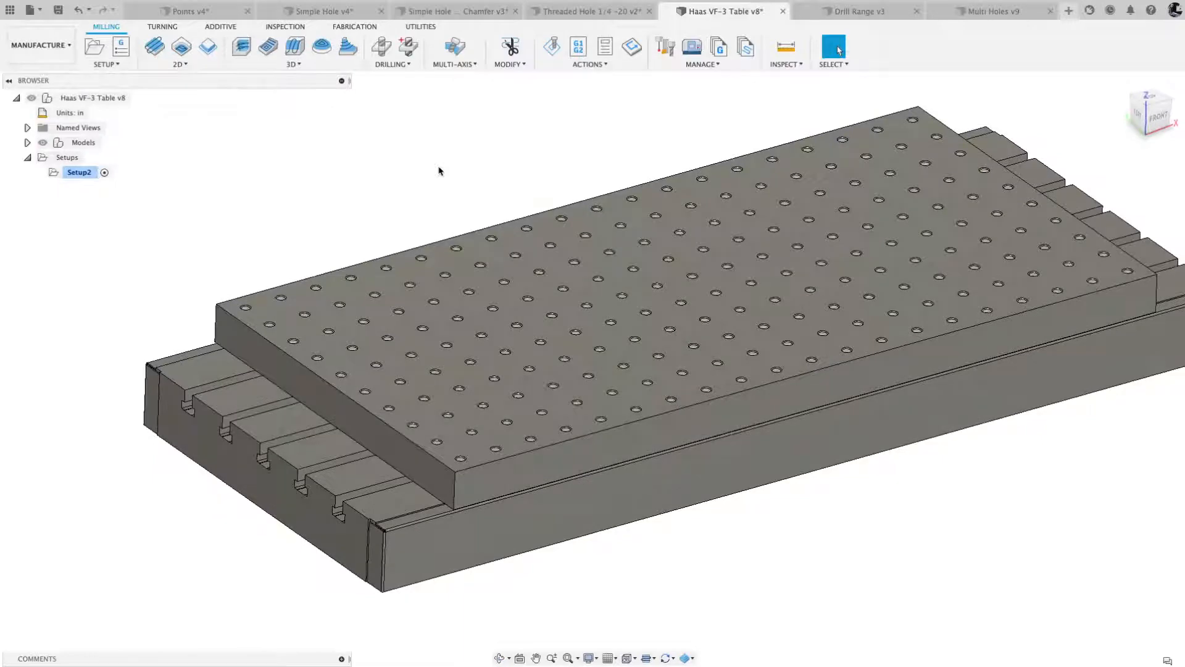
pyautogui.scroll(5, 444, 117)
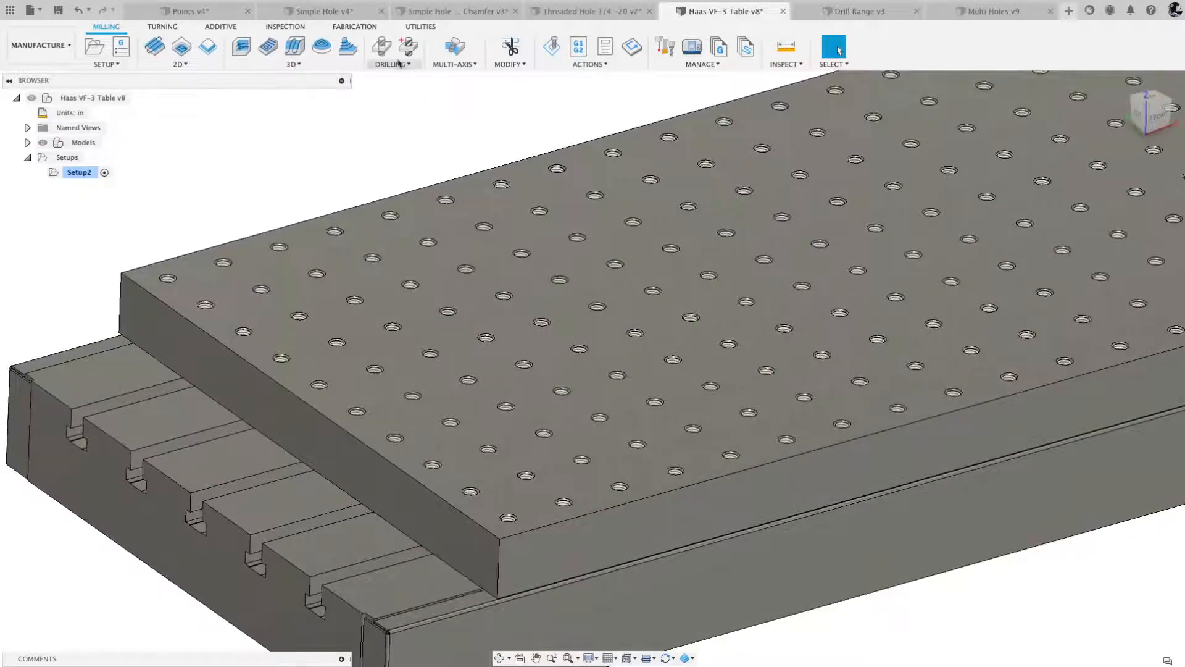
pyautogui.click(380, 49)
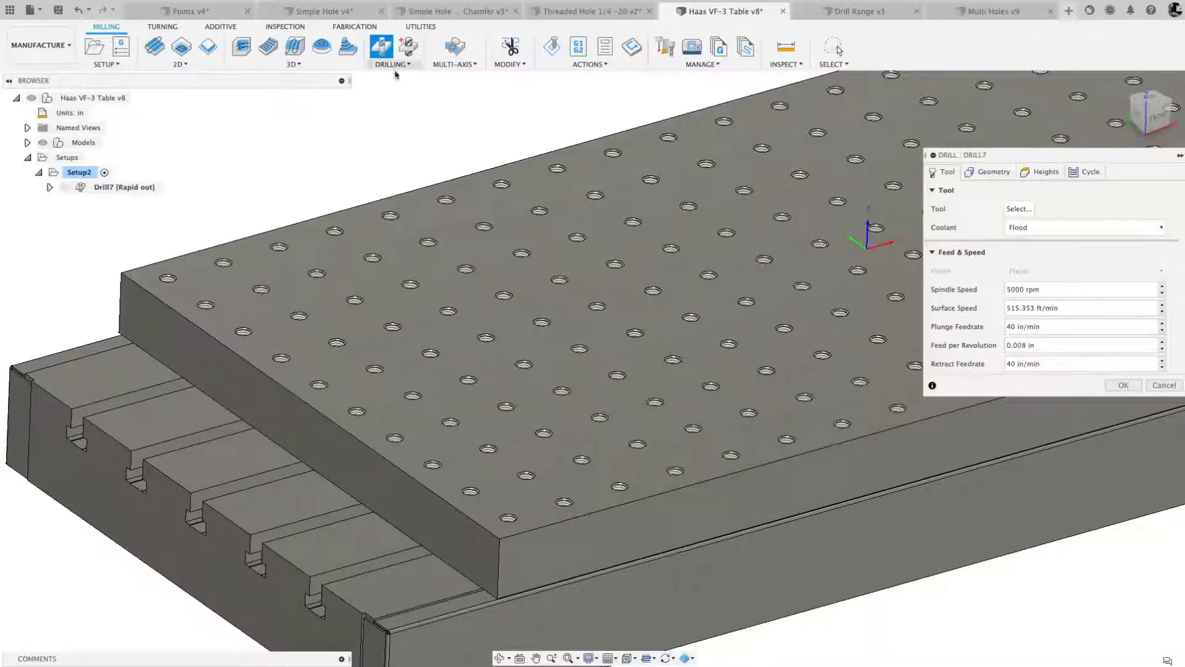
pyautogui.click(1021, 210)
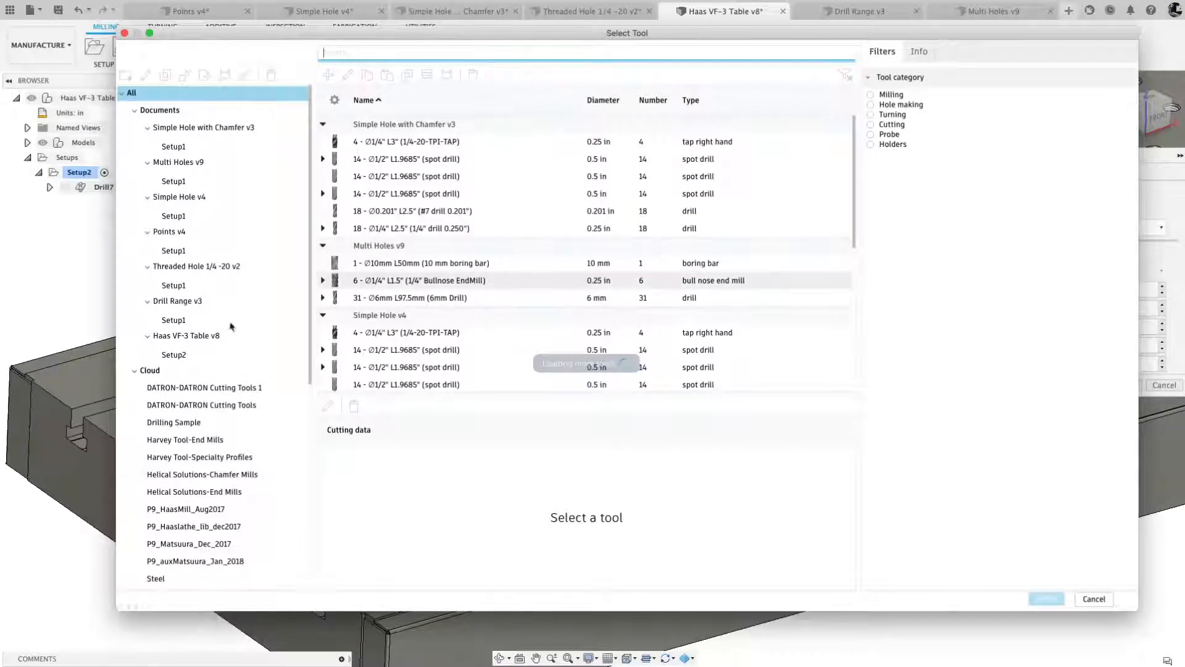
pyautogui.click(179, 337)
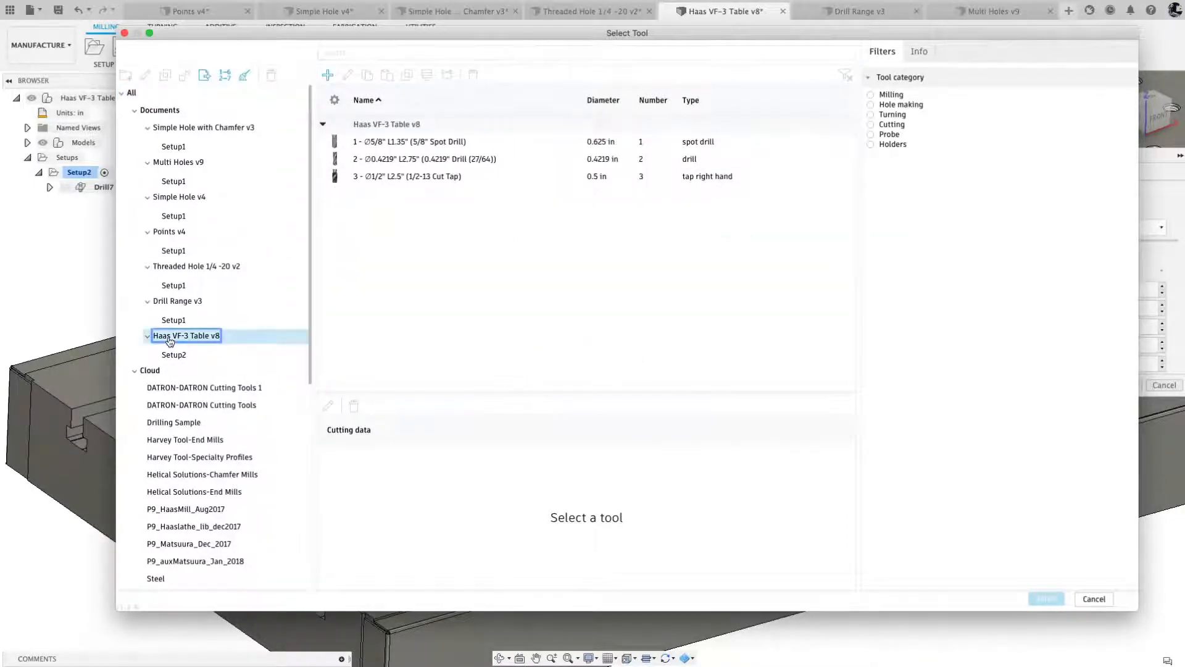
pyautogui.click(418, 144)
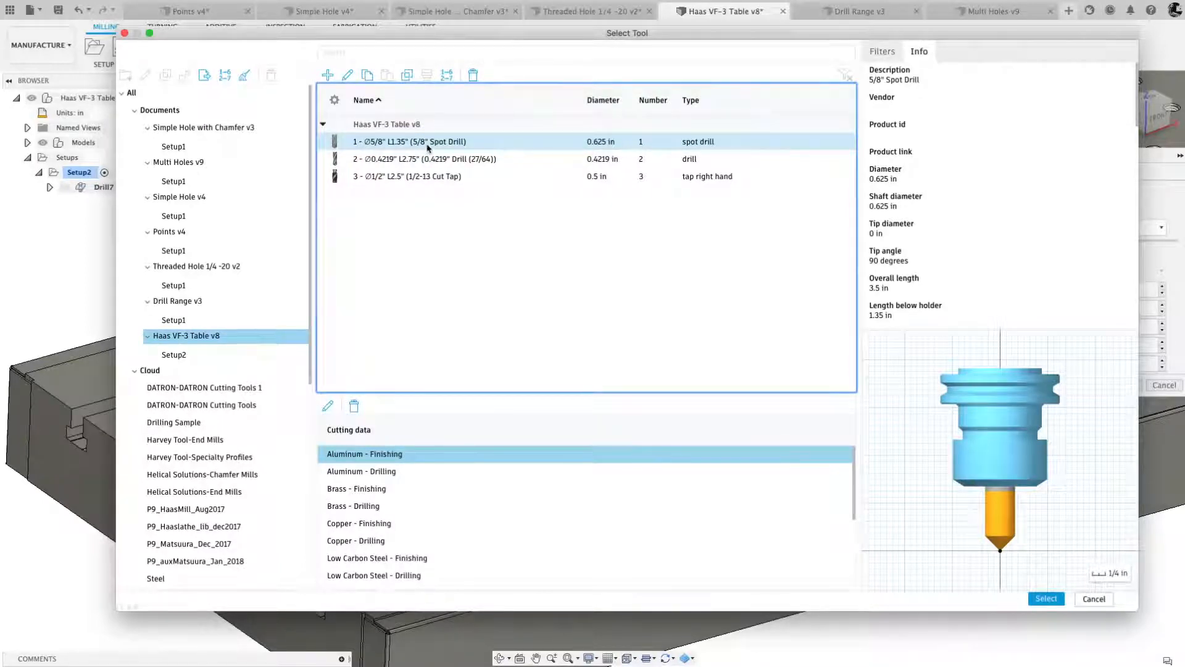
pyautogui.click(1045, 598)
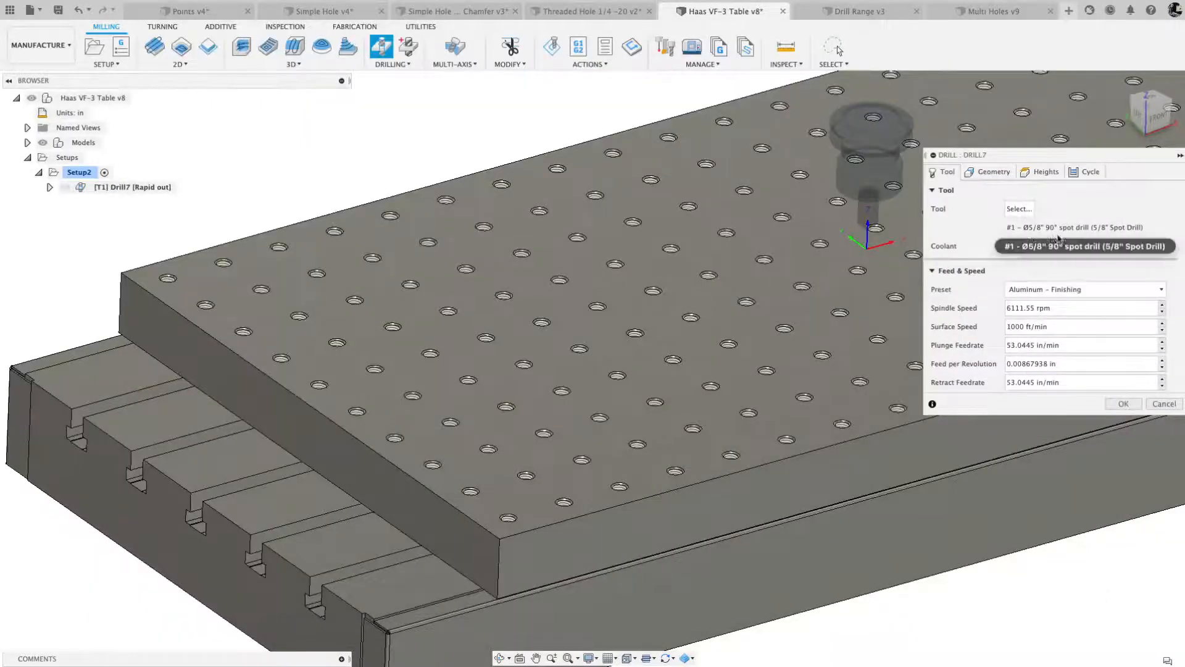
# - Try picking the chamfer faces of three neighbouring front-row holes one by one as hole faces, and clear the selection
pyautogui.click(994, 173)
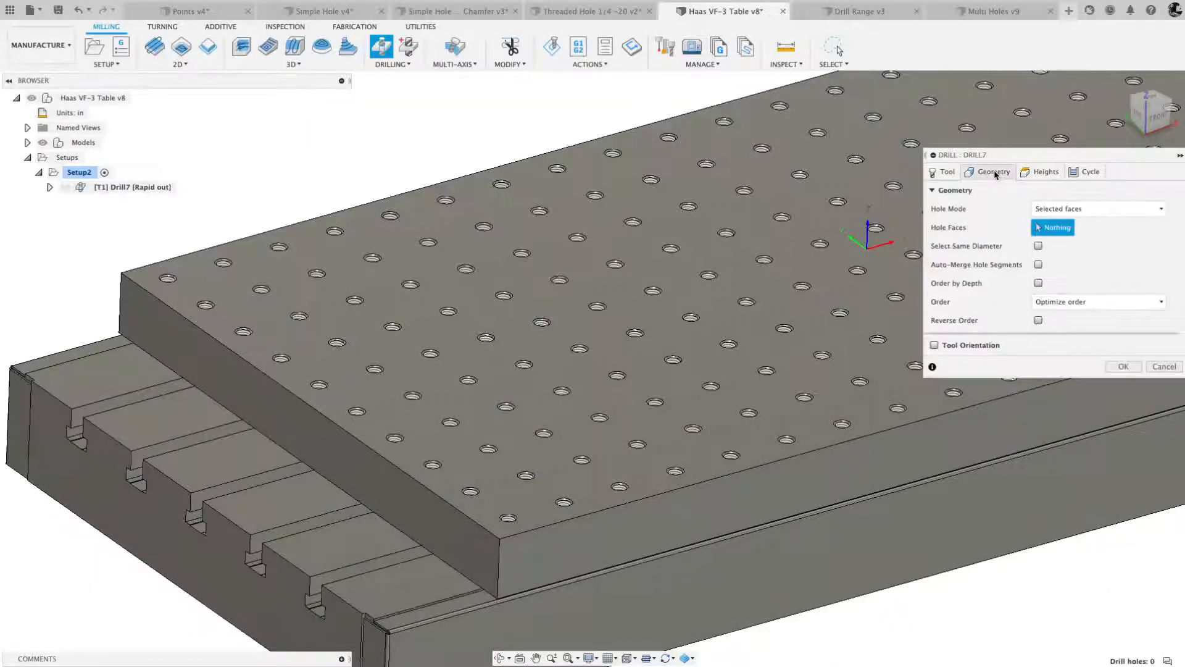
pyautogui.moveTo(1110, 211)
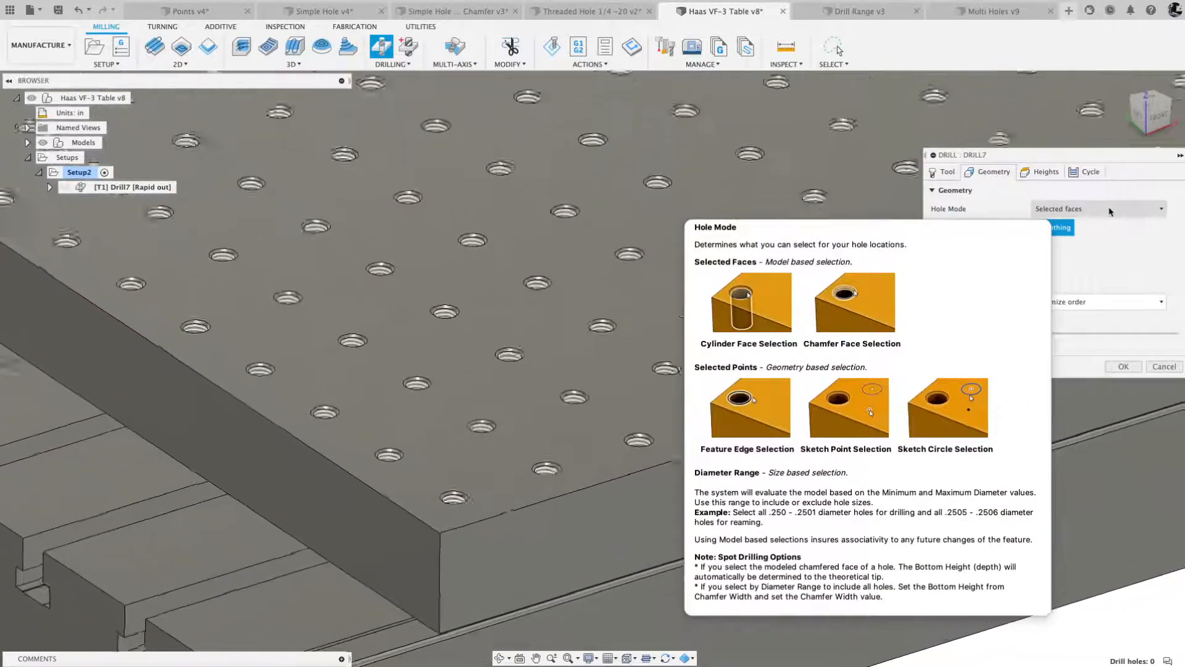
pyautogui.scroll(3, 364, 478)
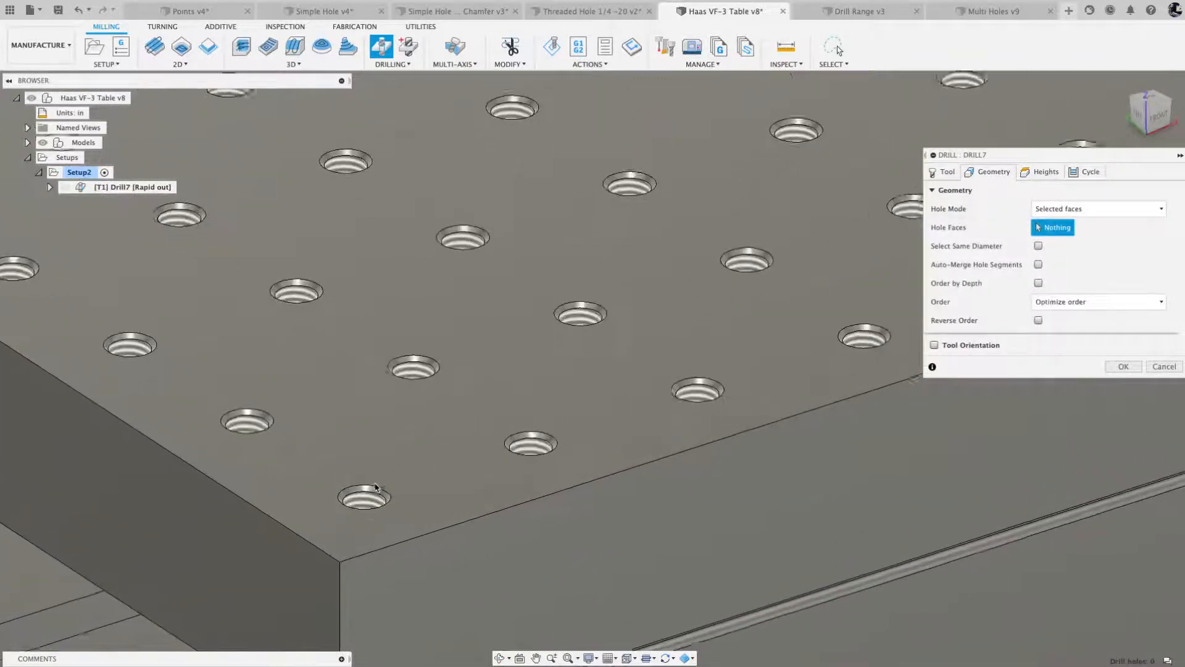
pyautogui.click(389, 501)
pyautogui.scroll(-3, 407, 475)
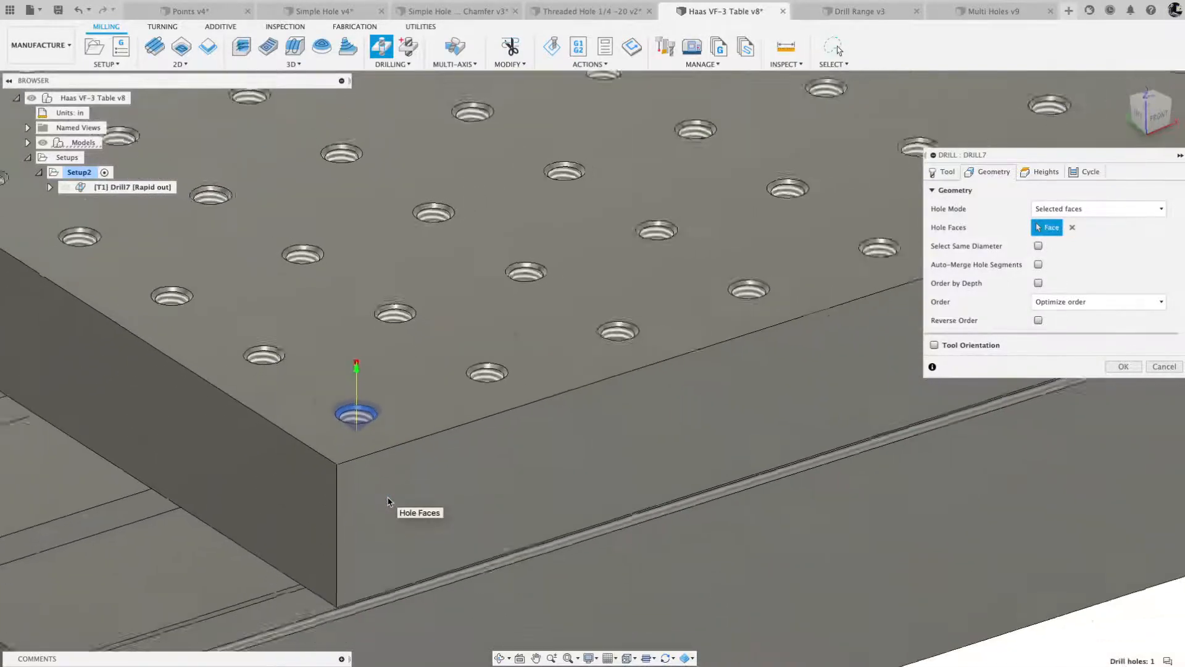
pyautogui.scroll(5, 389, 375)
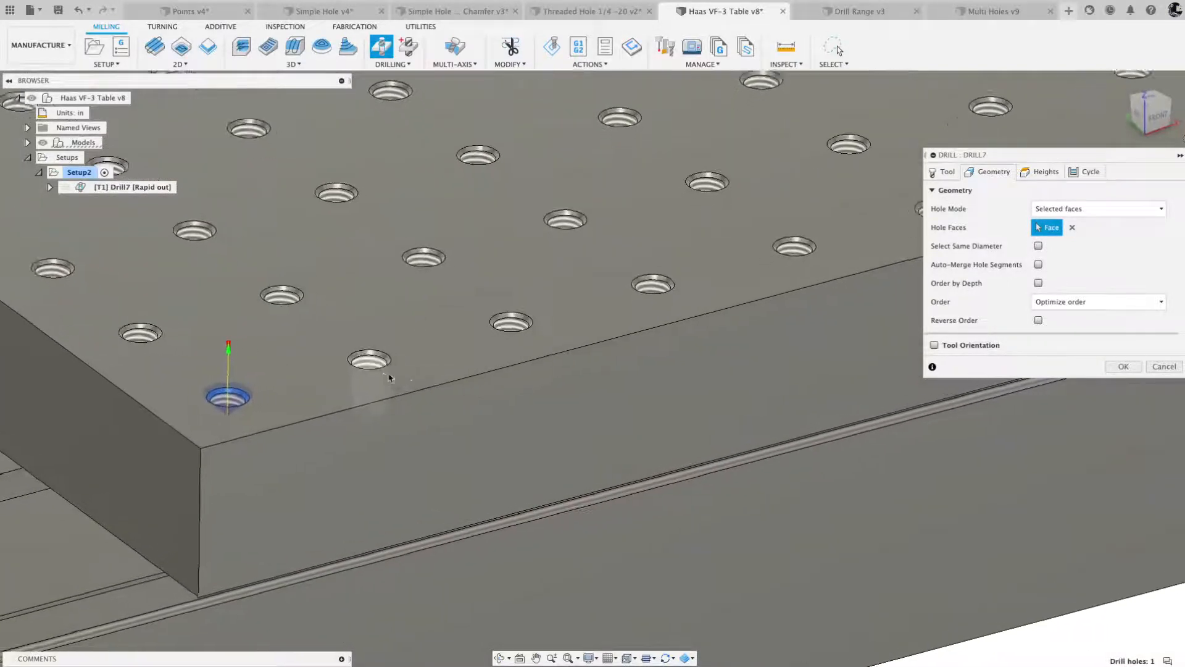
pyautogui.click(296, 351)
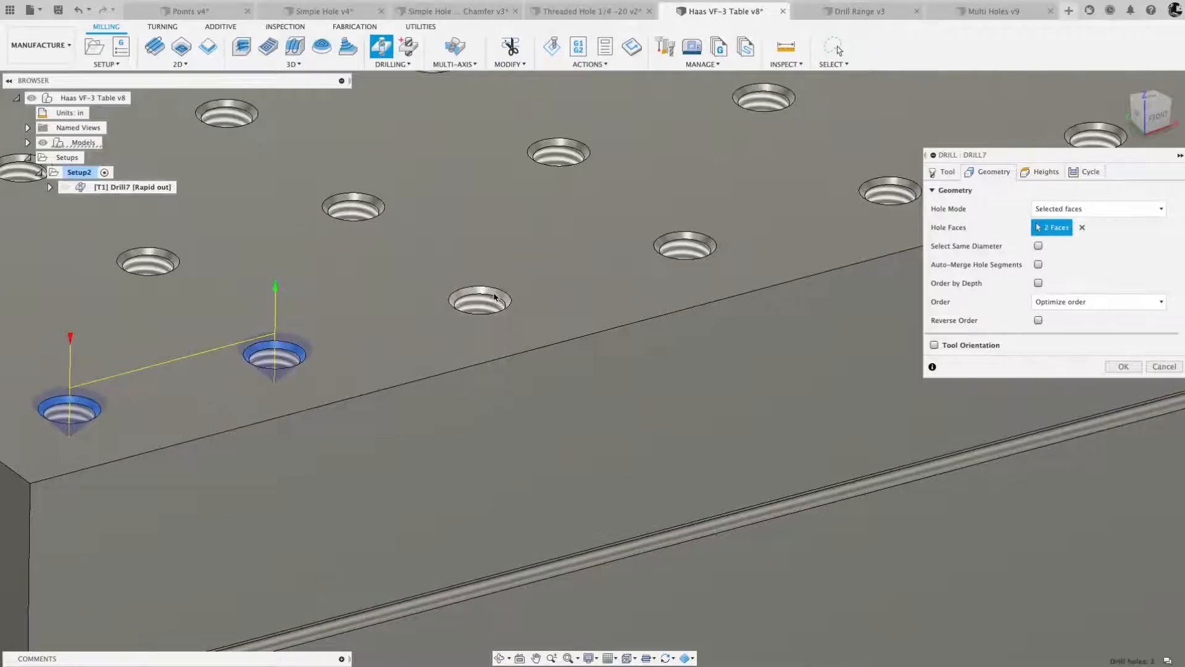
pyautogui.click(473, 299)
pyautogui.scroll(-6, 682, 183)
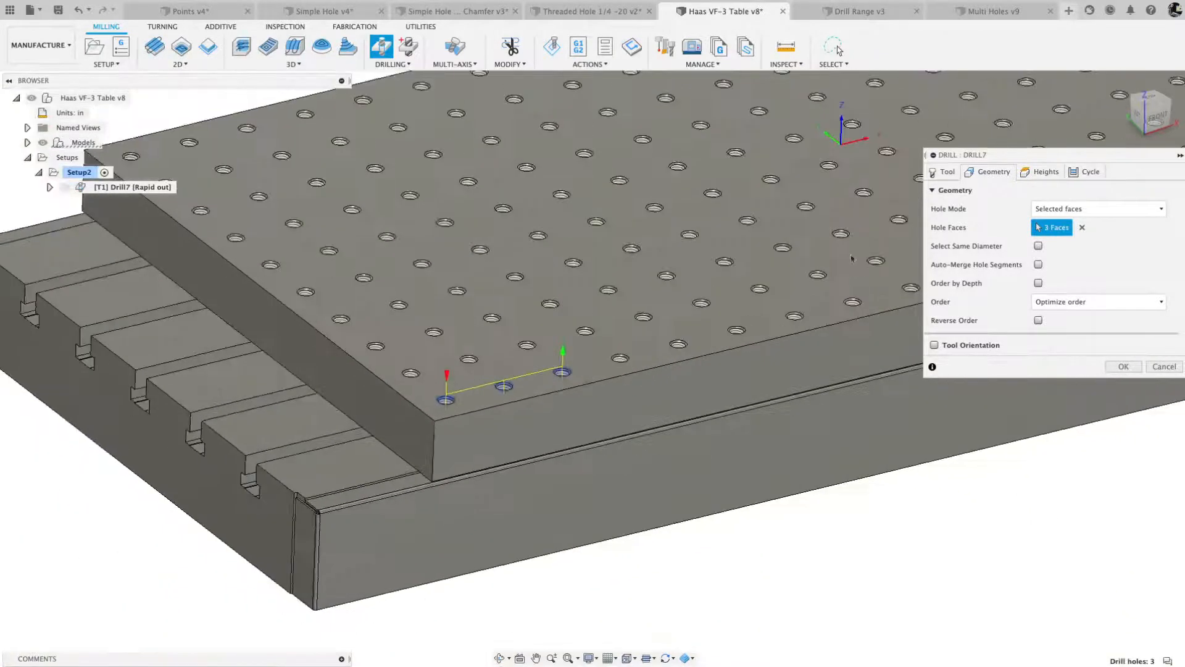
pyautogui.scroll(3, 715, 173)
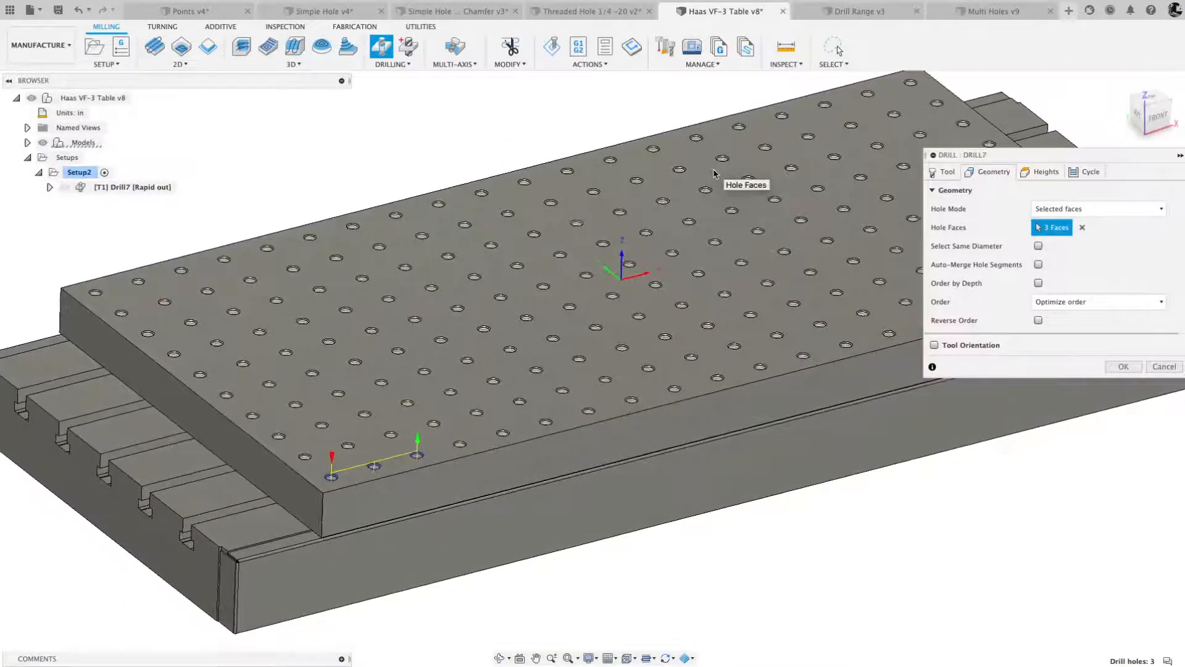
pyautogui.click(1081, 228)
# - Select the front corner hole's chamfer face as the hole face and enable Select Same Diameter to include all matching holes
pyautogui.scroll(5, 476, 503)
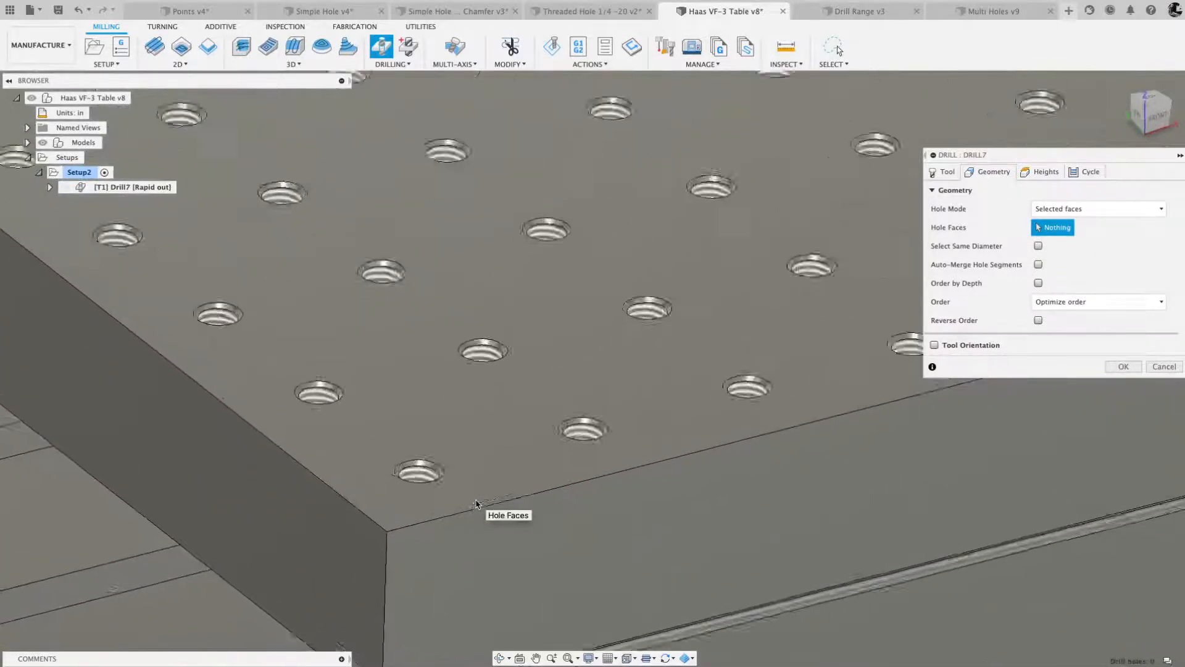
pyautogui.scroll(-2, 476, 503)
pyautogui.click(390, 476)
pyautogui.scroll(-3, 425, 483)
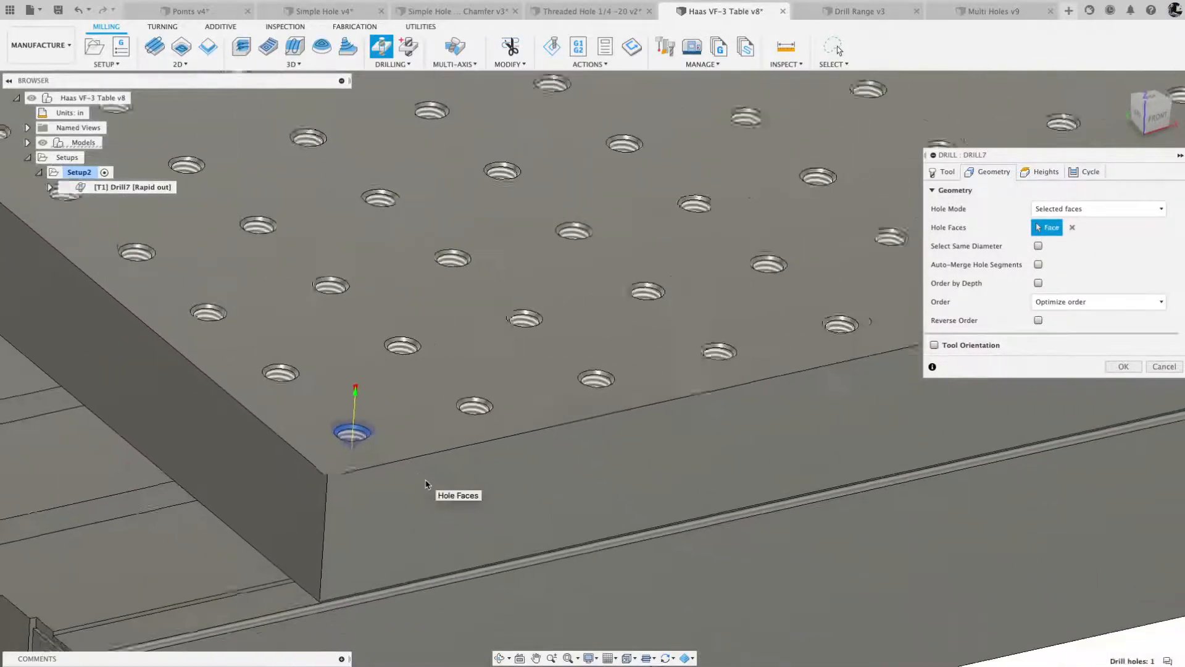
pyautogui.scroll(-3, 426, 484)
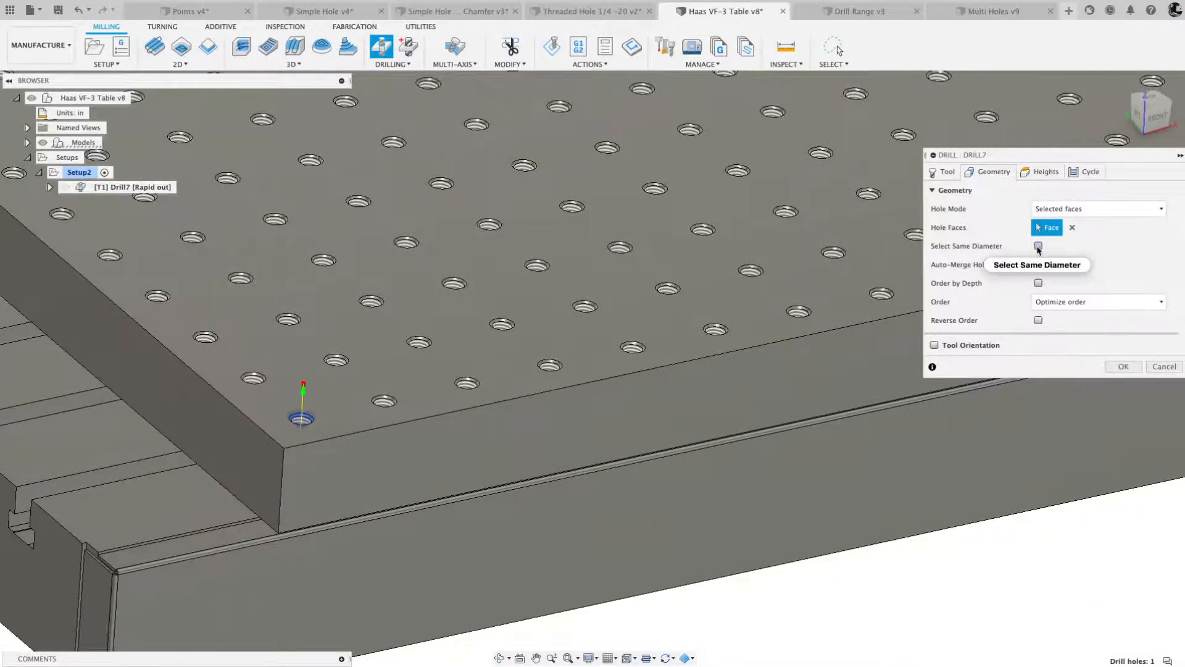
pyautogui.click(1038, 246)
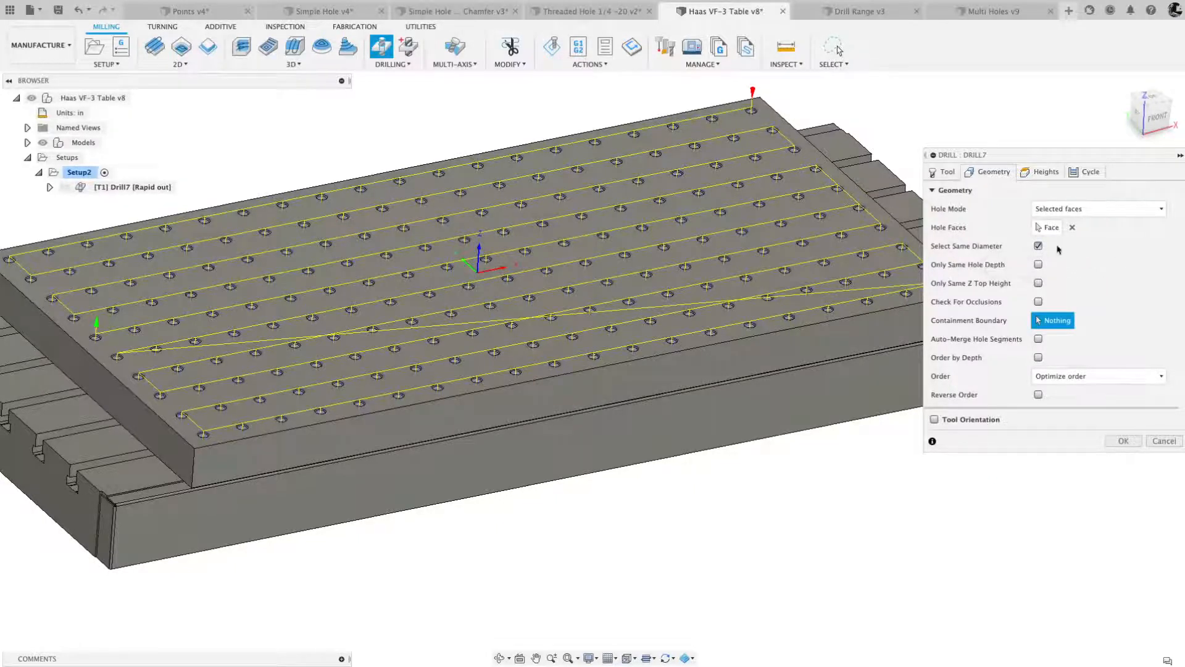
pyautogui.moveTo(1038, 248)
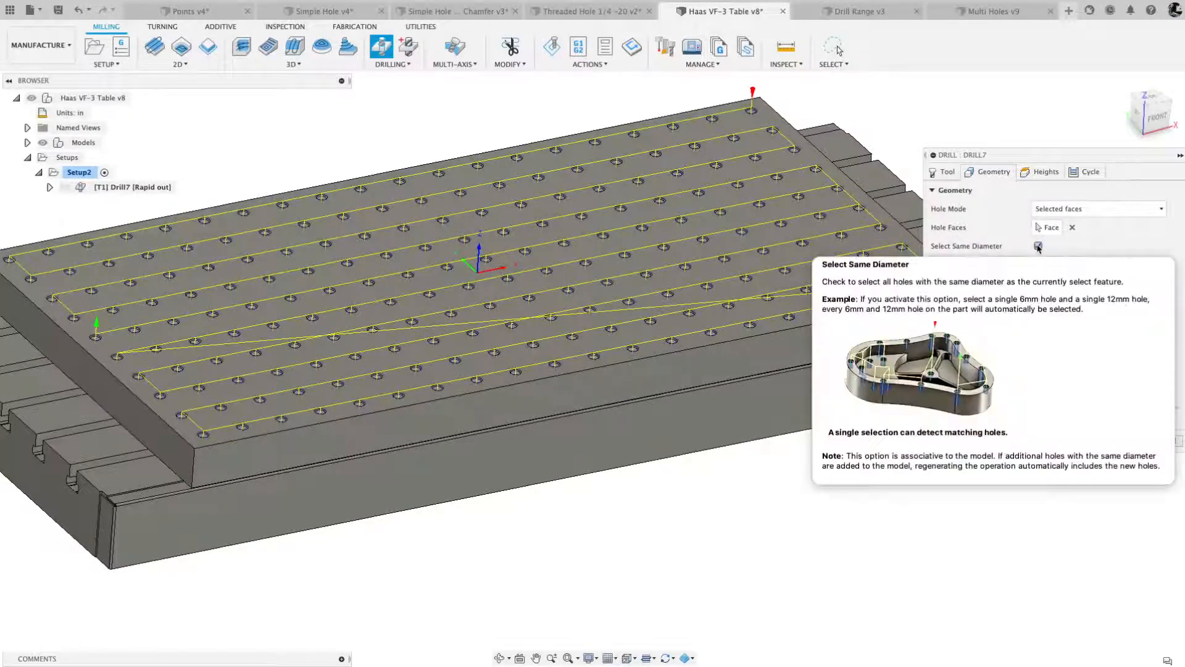
pyautogui.scroll(5, 258, 365)
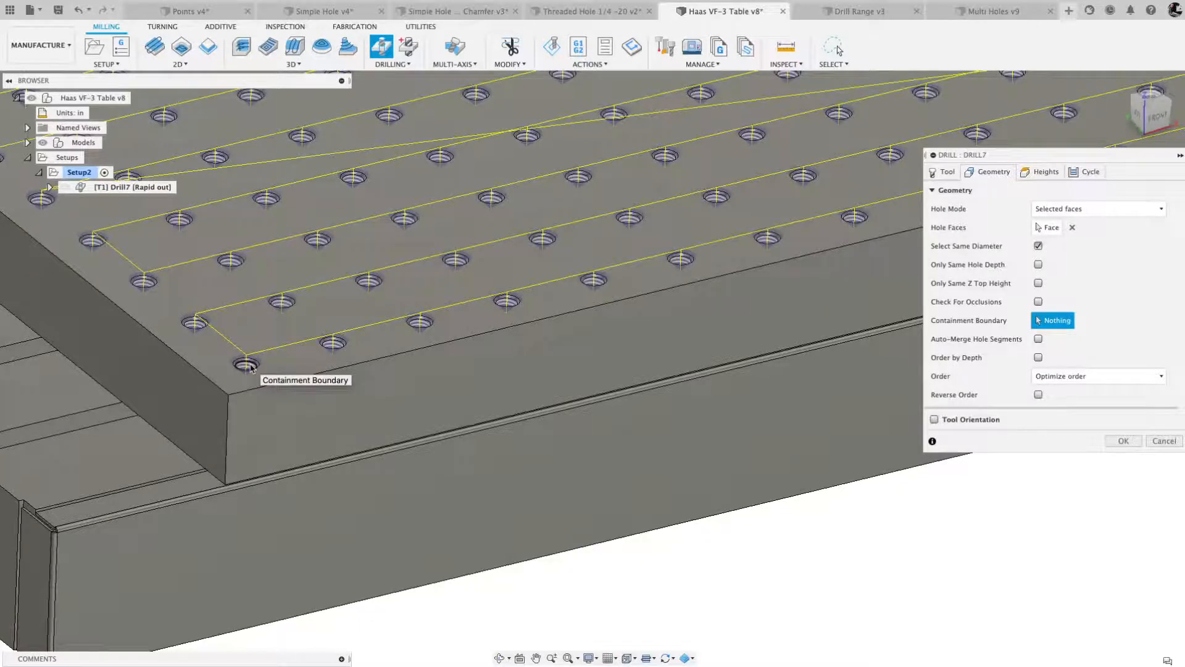
pyautogui.scroll(-5, 251, 368)
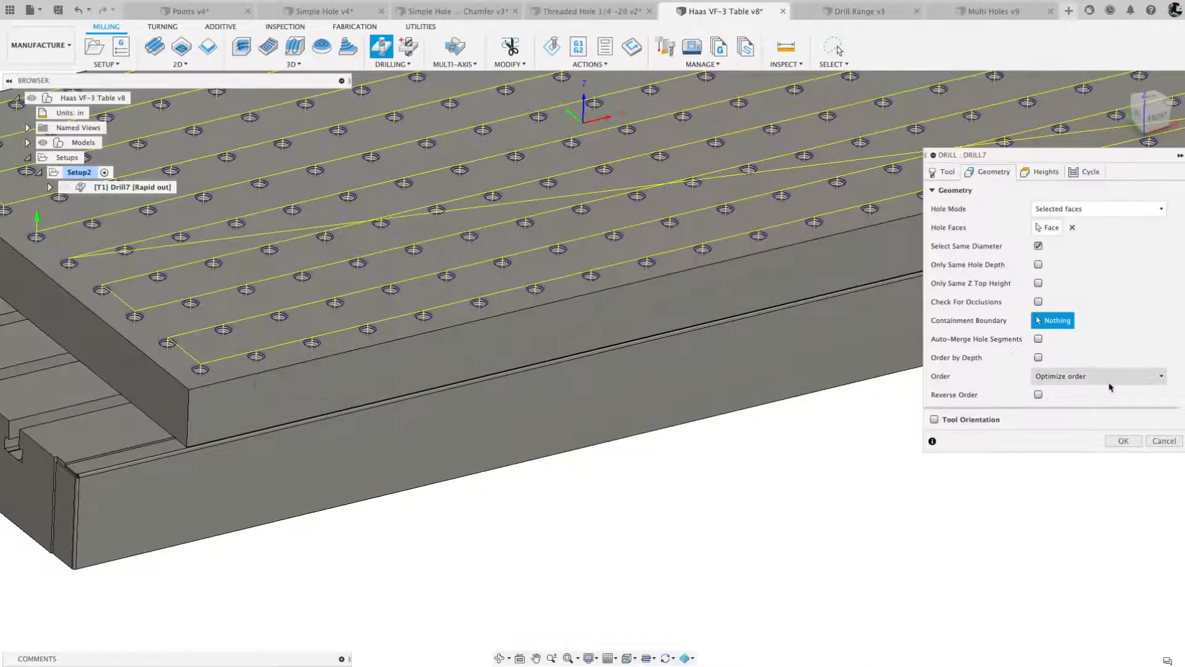
# - Try the drilling orders Order by x, Order by y, Order inside-out and Optimize order on the hole grid
pyautogui.click(1161, 379)
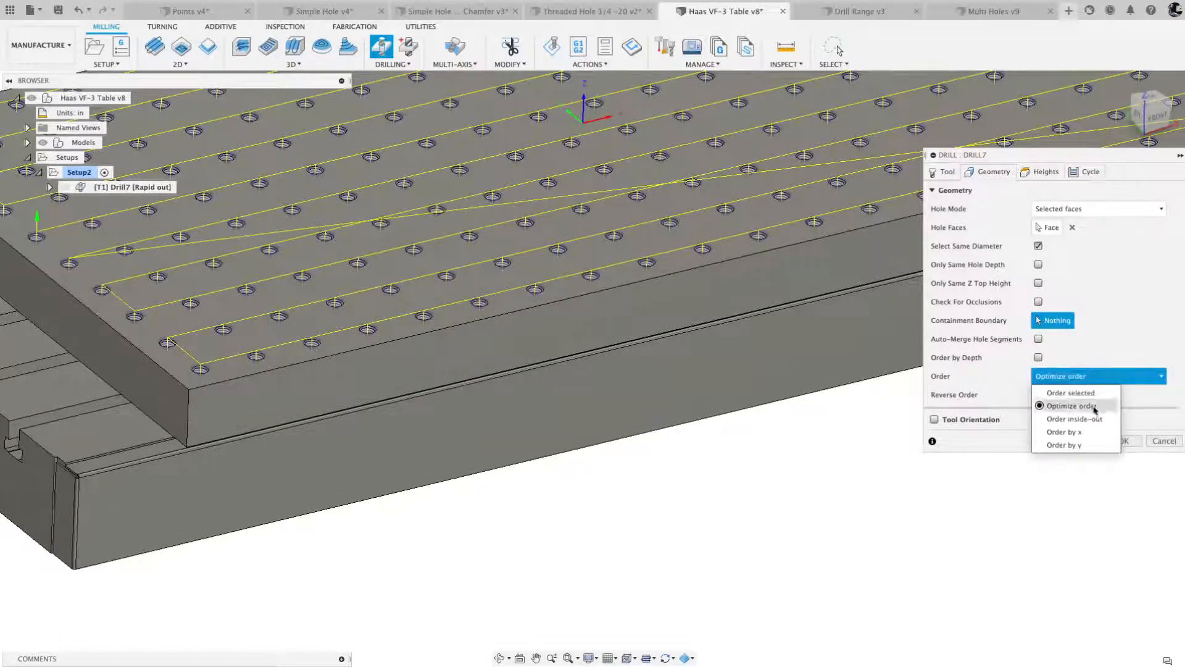
pyautogui.click(1072, 432)
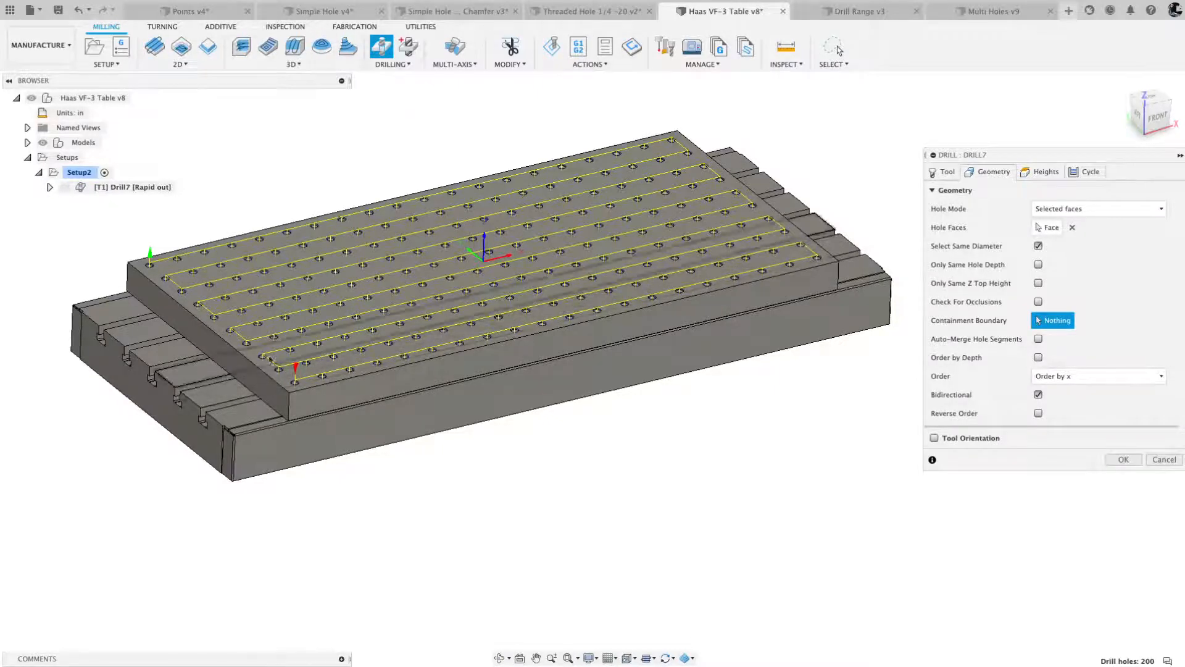
pyautogui.click(1098, 377)
pyautogui.click(1075, 445)
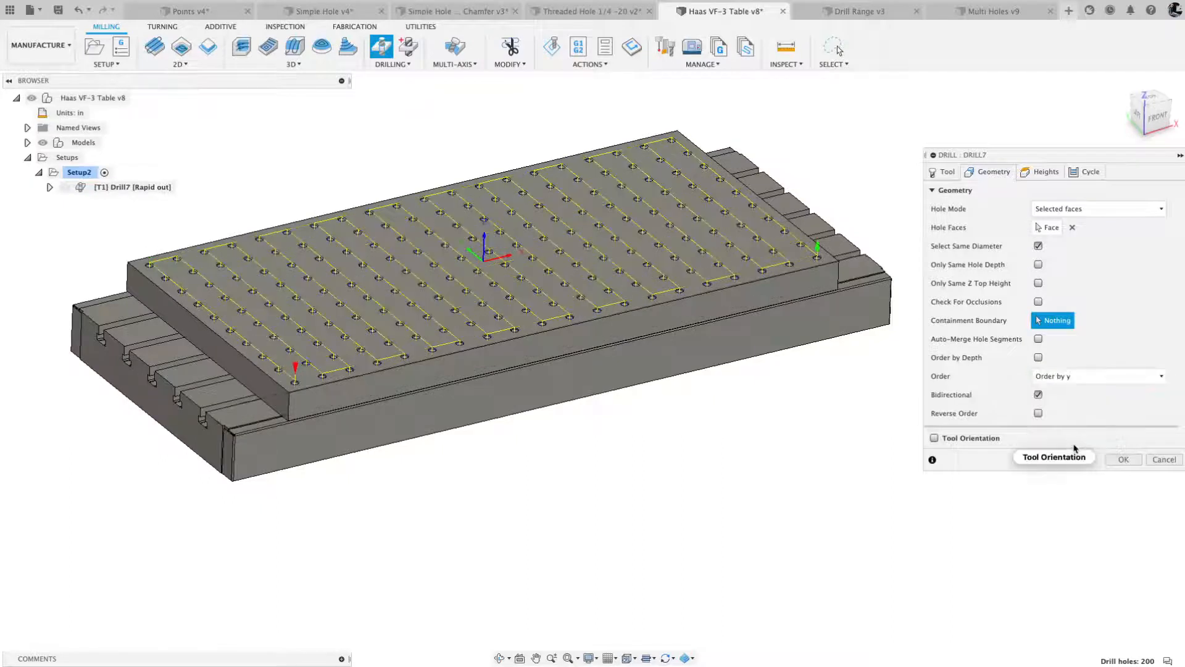
pyautogui.click(1117, 378)
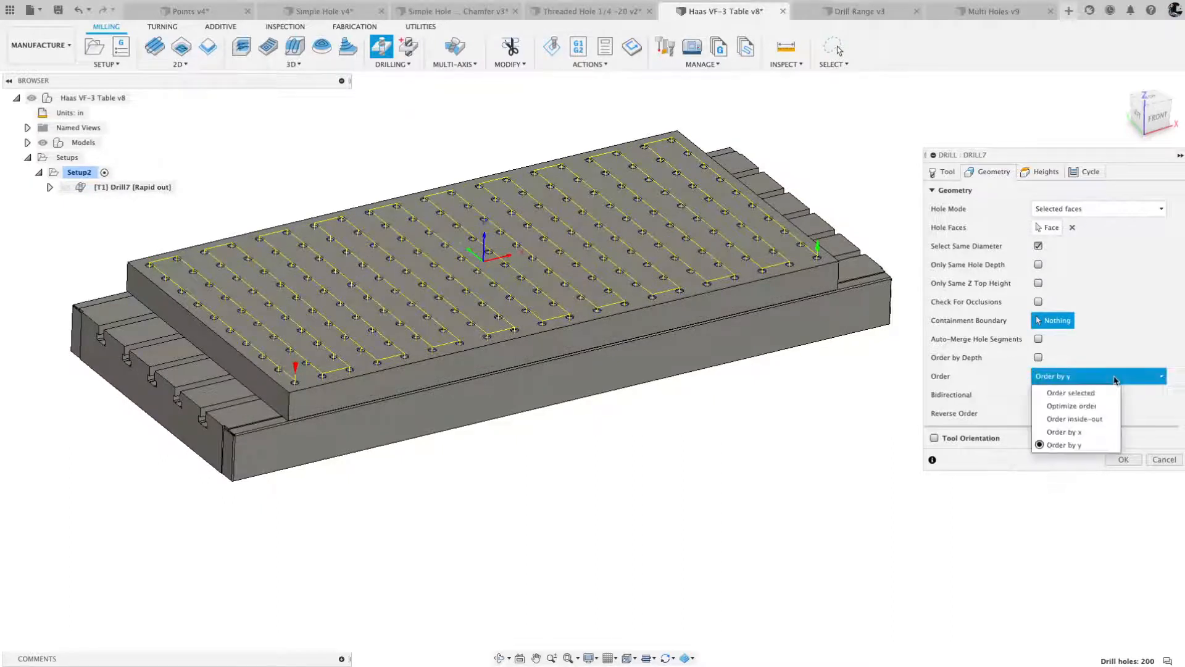
pyautogui.click(1085, 419)
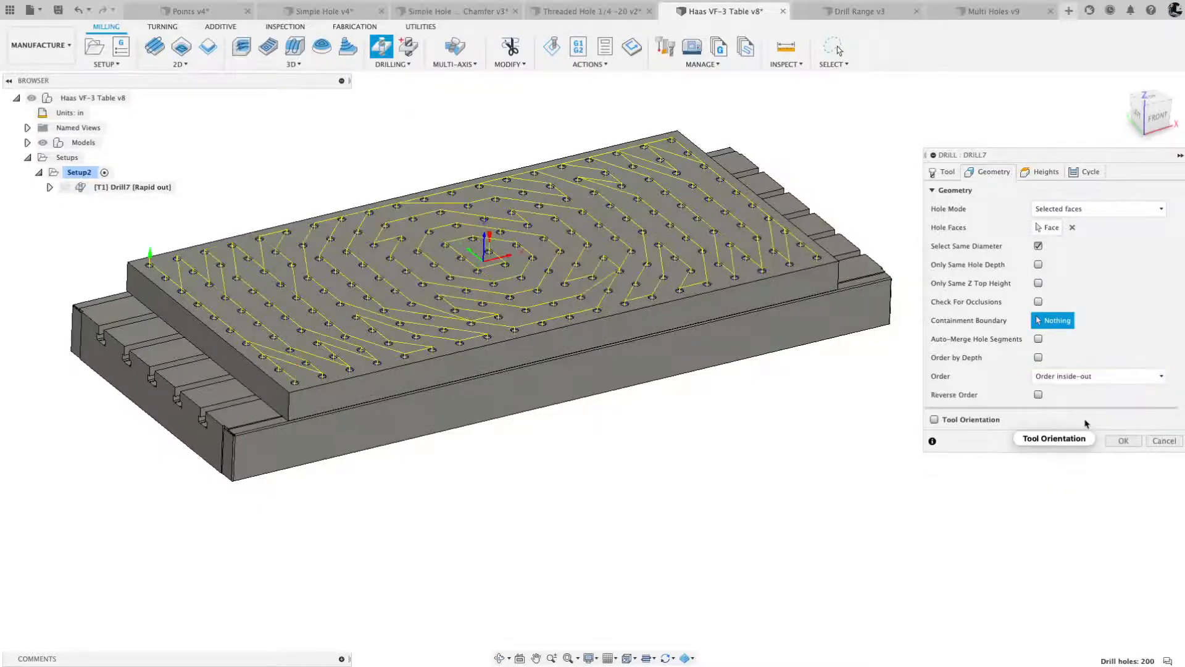
pyautogui.click(1112, 378)
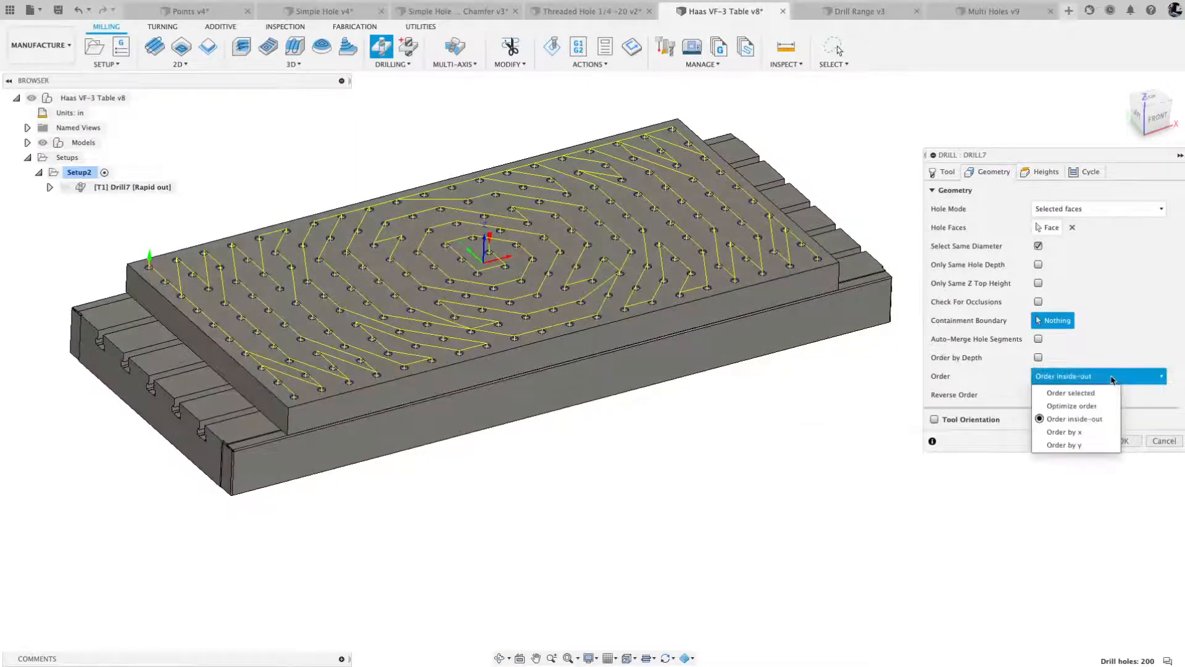
pyautogui.click(1079, 406)
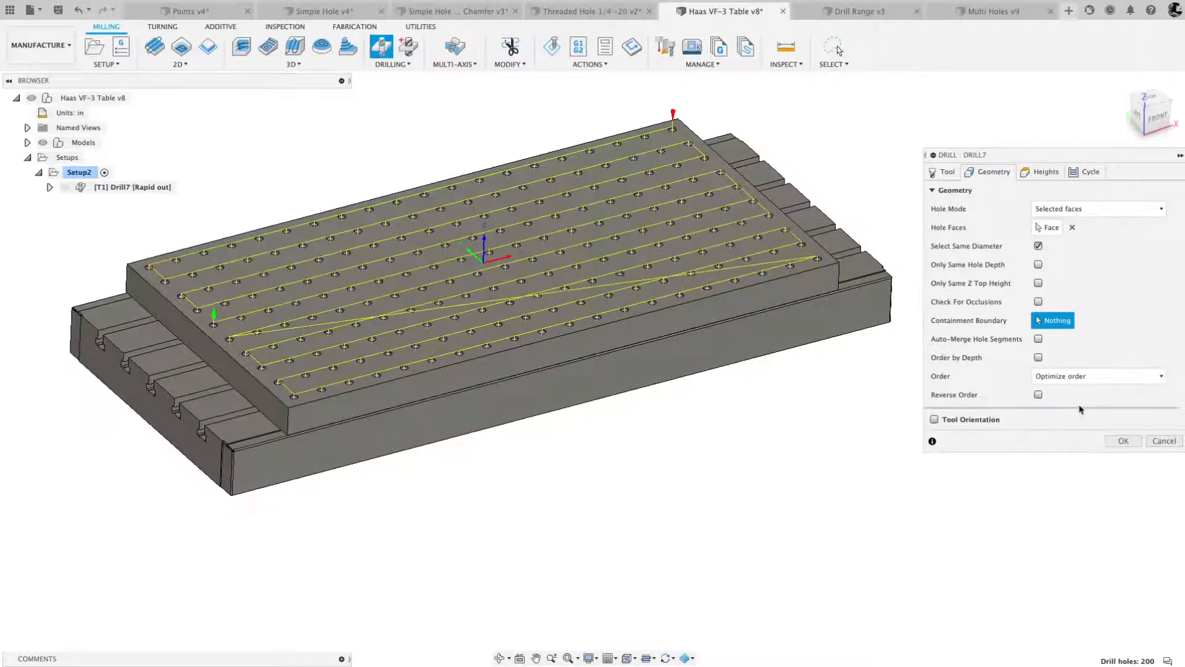
# - Set the drilling order to Order by x with Bidirectional on and Reverse Order off
pyautogui.click(1053, 378)
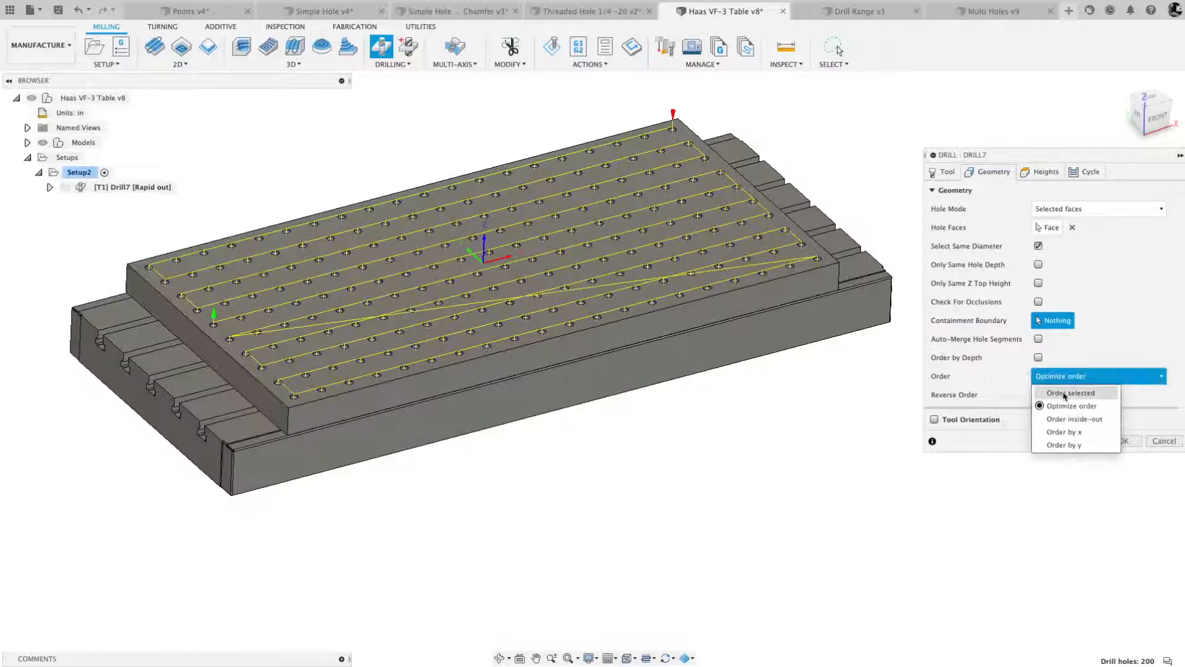
pyautogui.click(1071, 432)
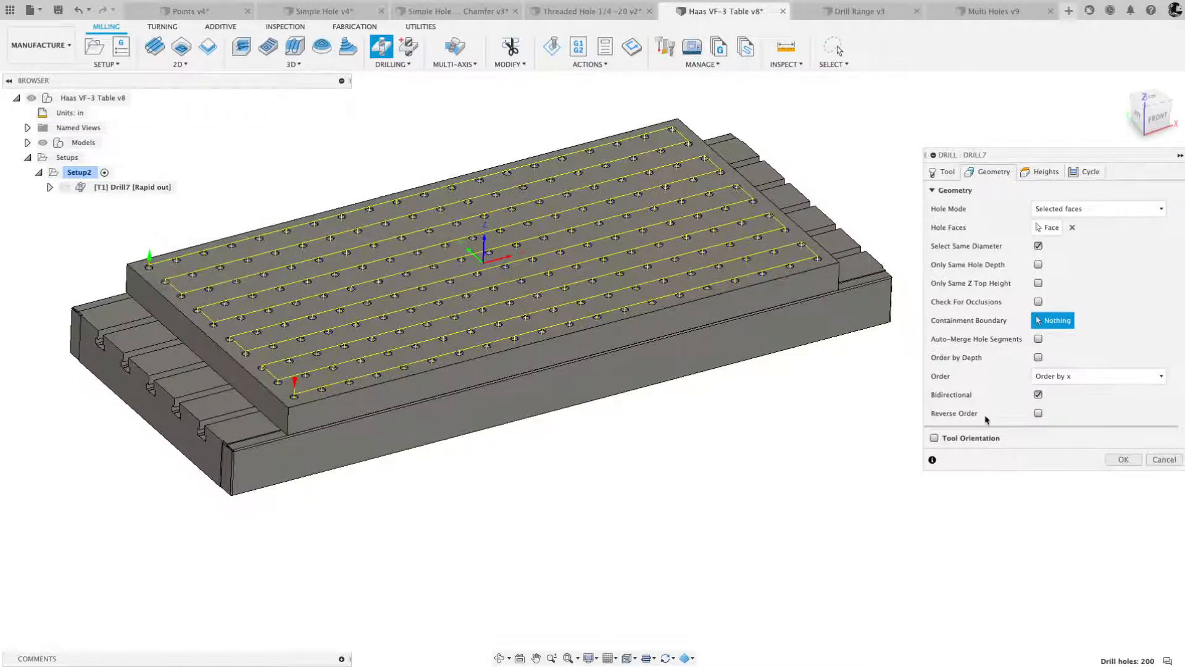
pyautogui.click(1039, 414)
pyautogui.click(1038, 414)
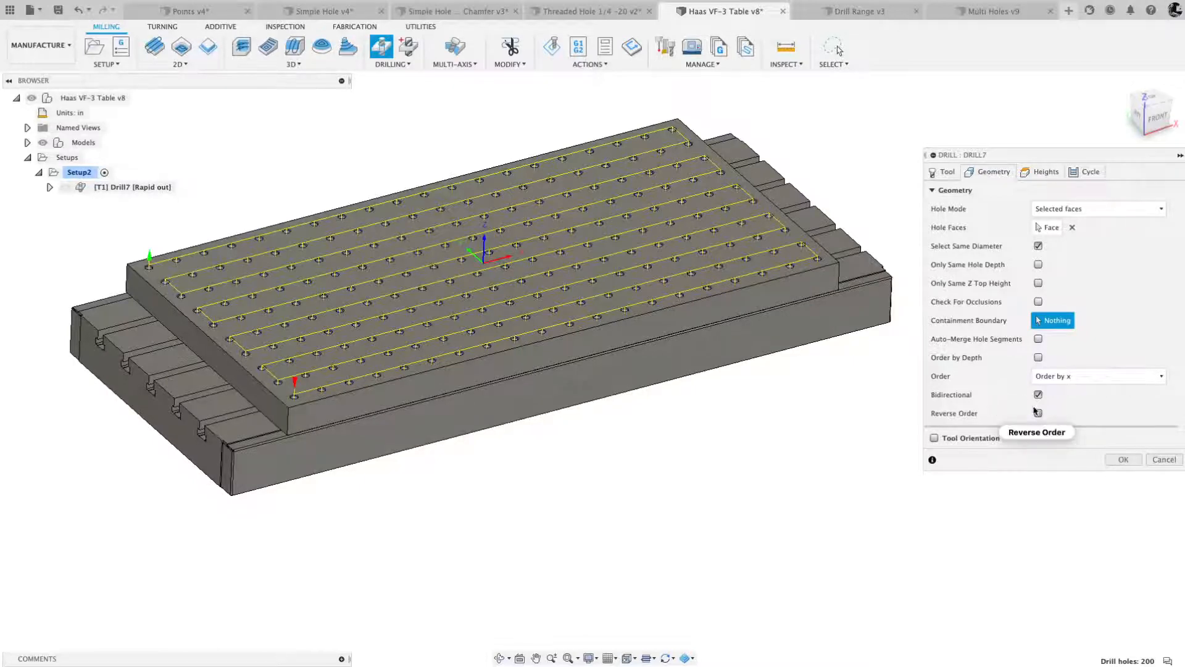
# - Set the spot drill's cycle type to Counterboring - dwell and rapid out and accept the operation
pyautogui.click(945, 172)
pyautogui.click(991, 172)
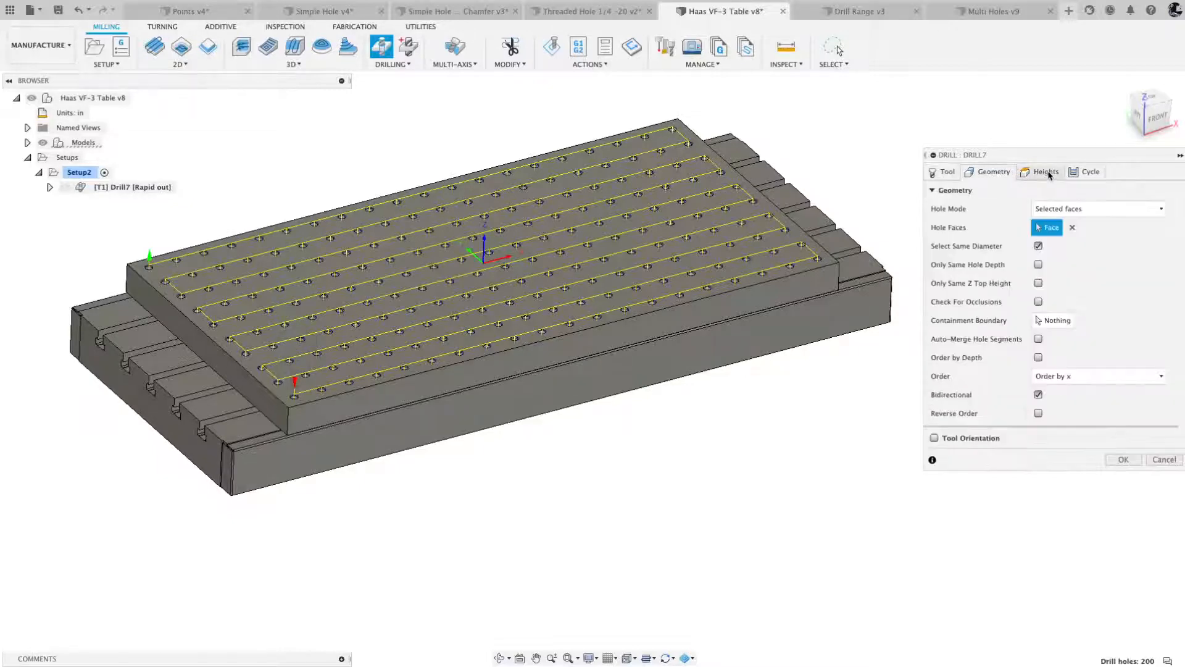
pyautogui.click(1043, 173)
pyautogui.click(1089, 173)
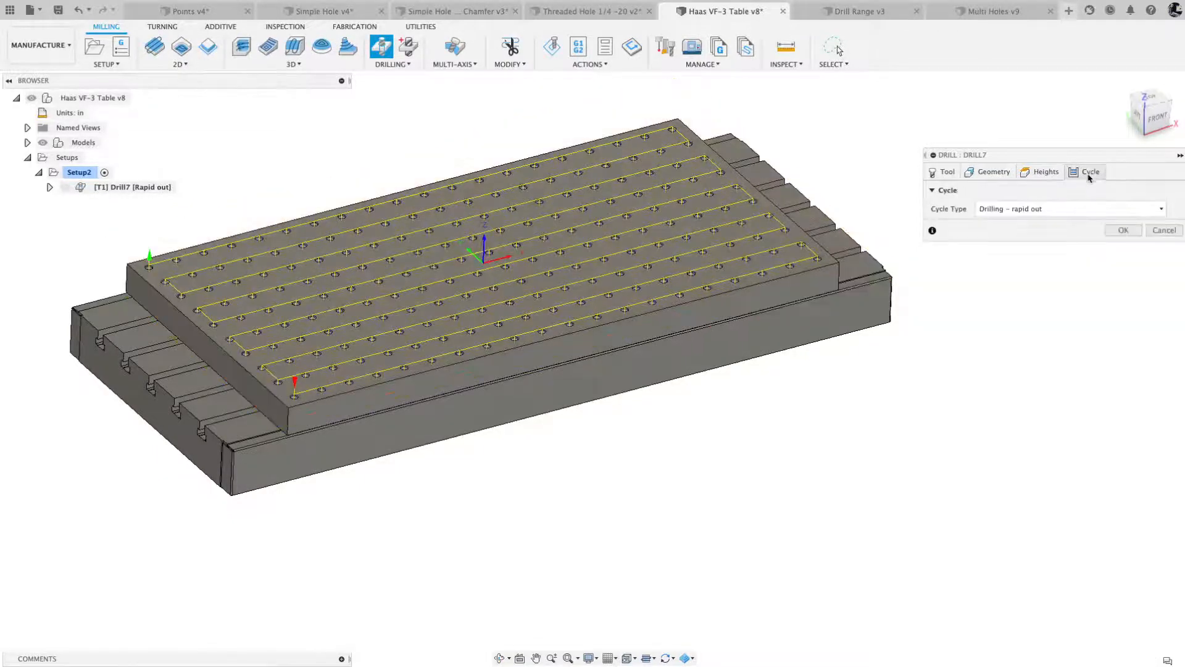
pyautogui.click(1049, 209)
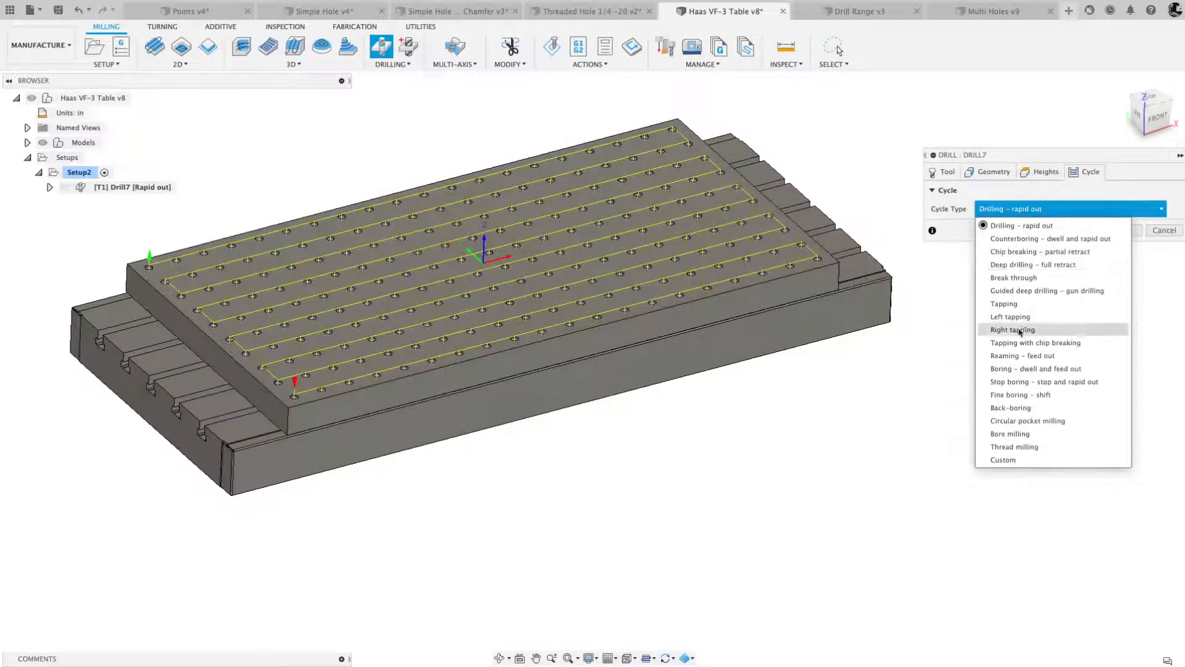
pyautogui.click(1012, 239)
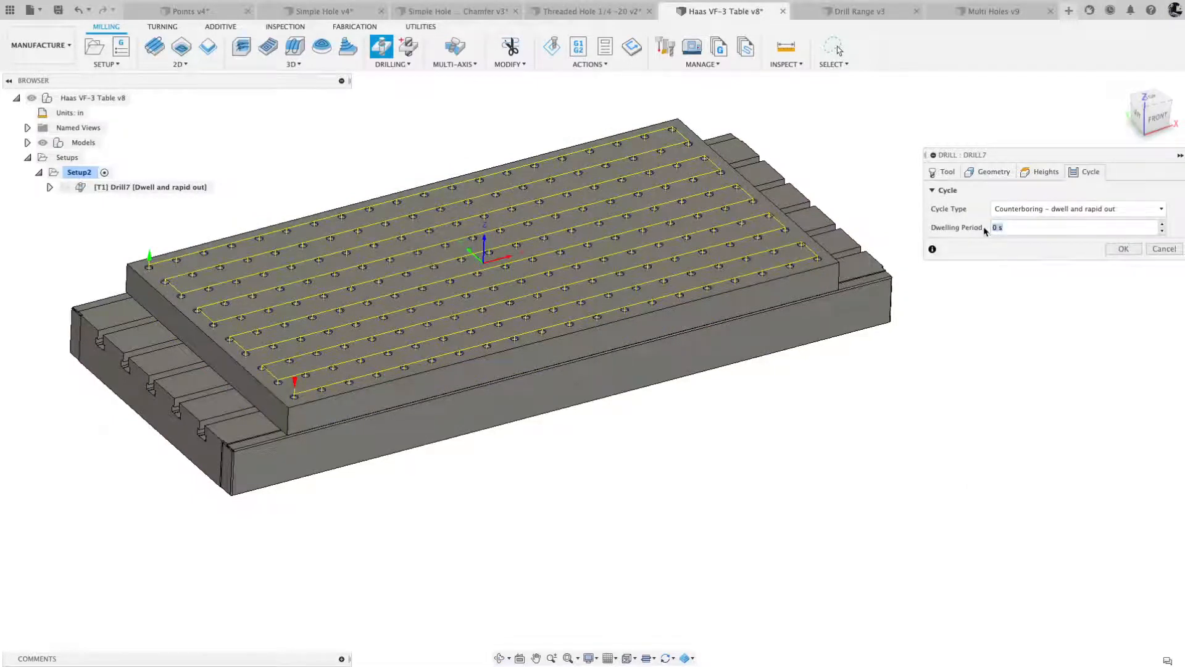
pyautogui.click(1116, 254)
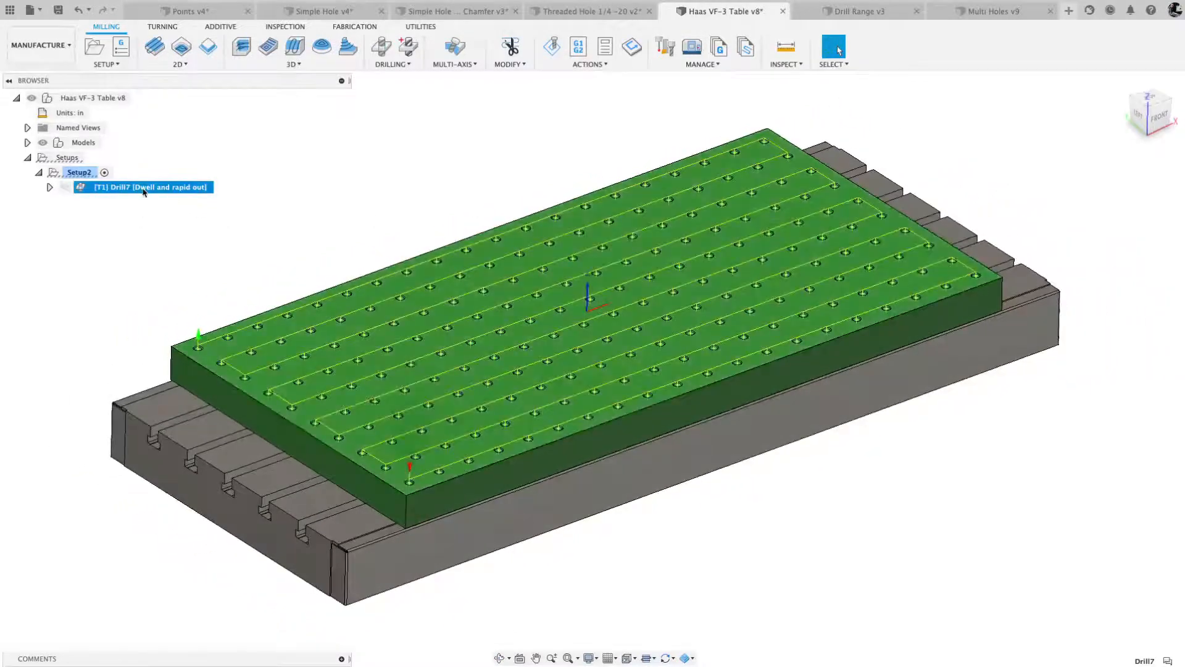
# - Reopen the spot drill operation to examine its hole mode options and height settings, and cancel the edit
pyautogui.rightClick(144, 191)
pyautogui.click(349, 165)
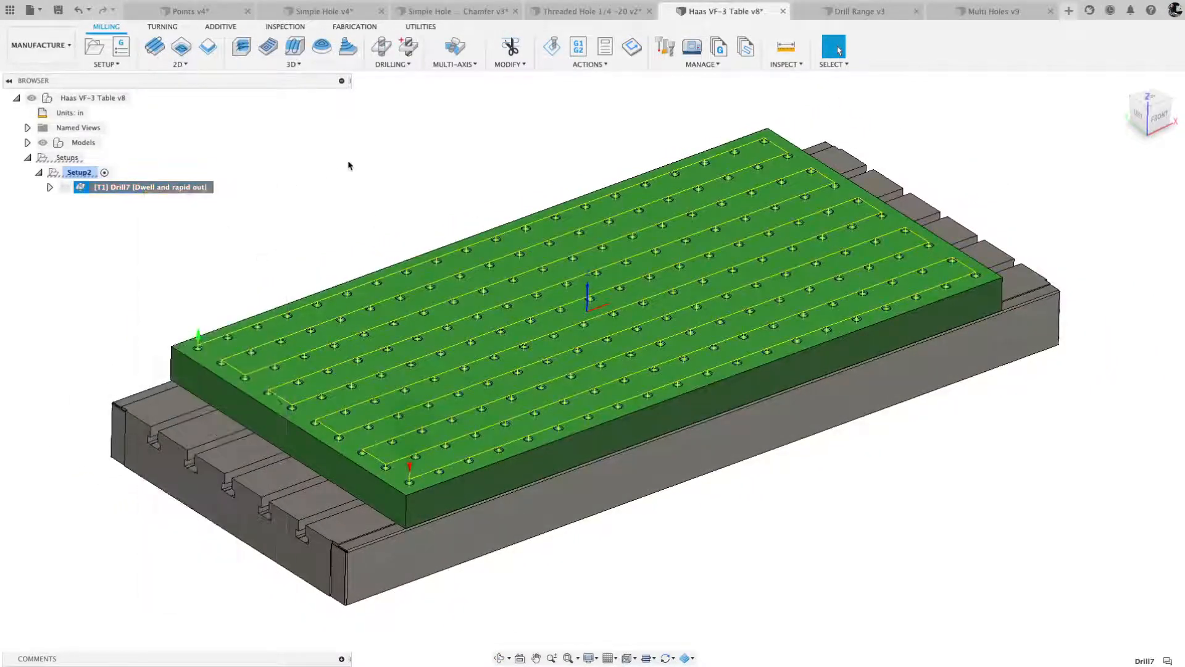
pyautogui.rightClick(140, 191)
pyautogui.click(162, 199)
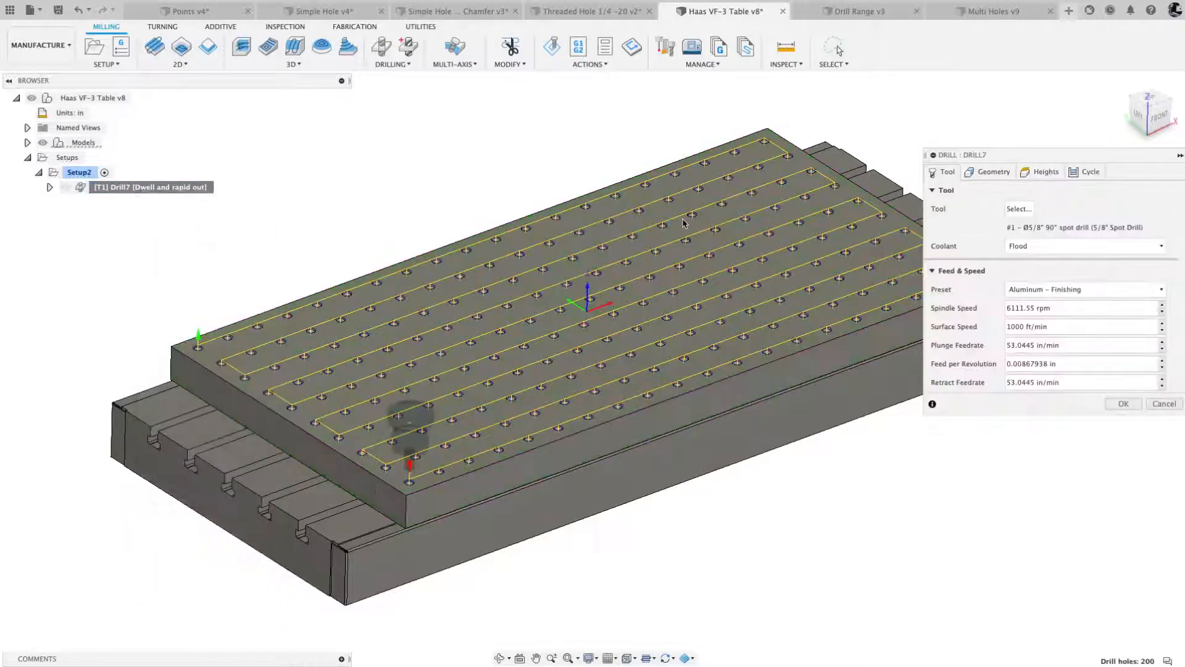
pyautogui.click(992, 173)
pyautogui.click(1062, 209)
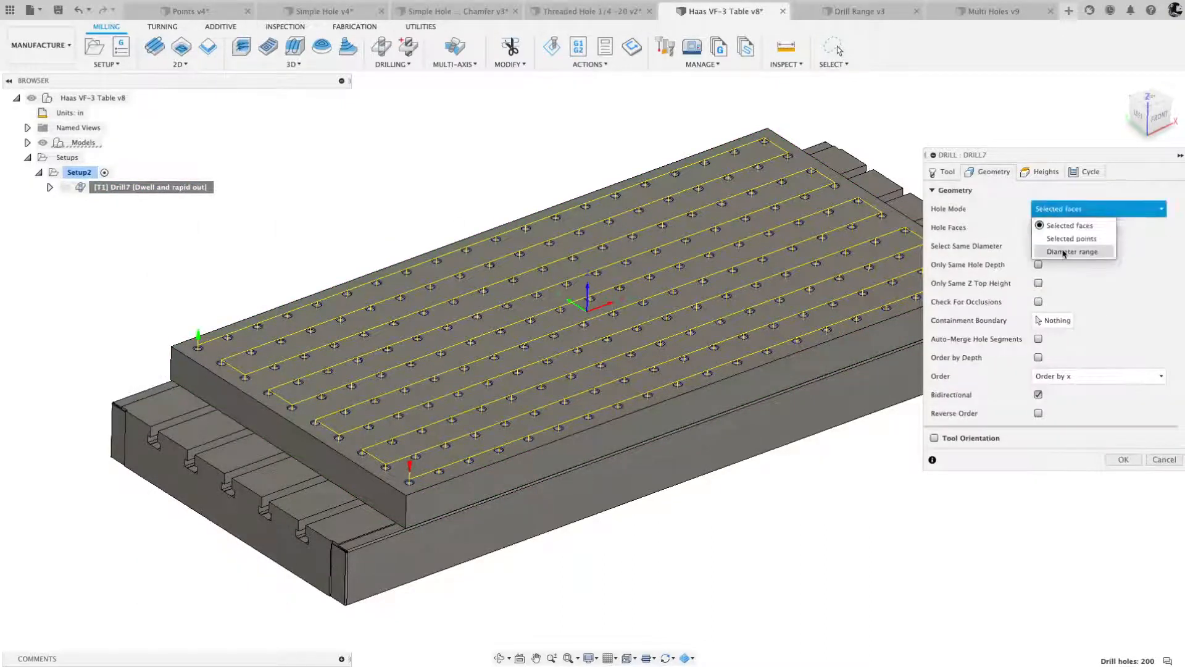
pyautogui.scroll(5, 1064, 253)
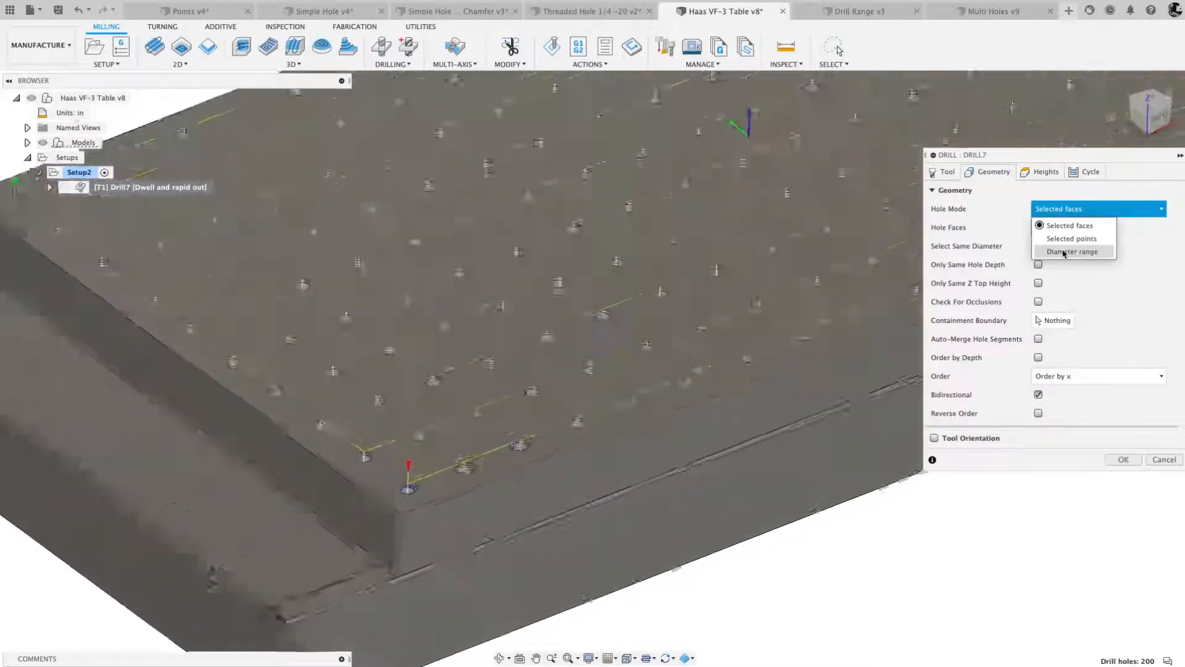
pyautogui.click(1039, 175)
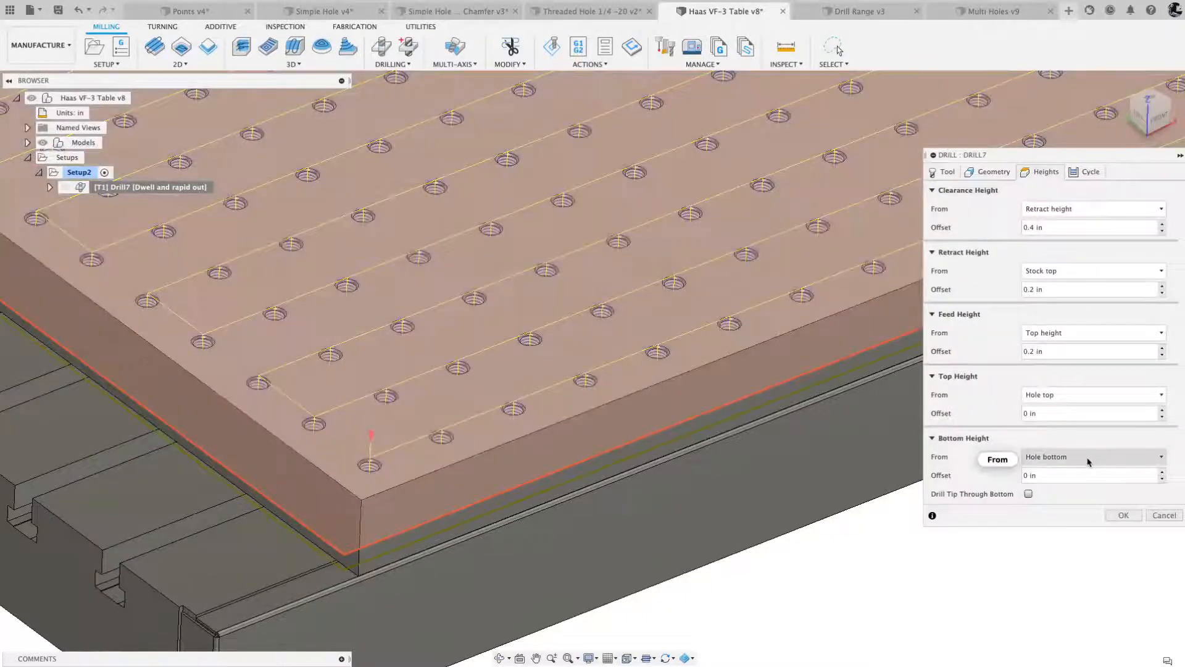
pyautogui.click(1164, 516)
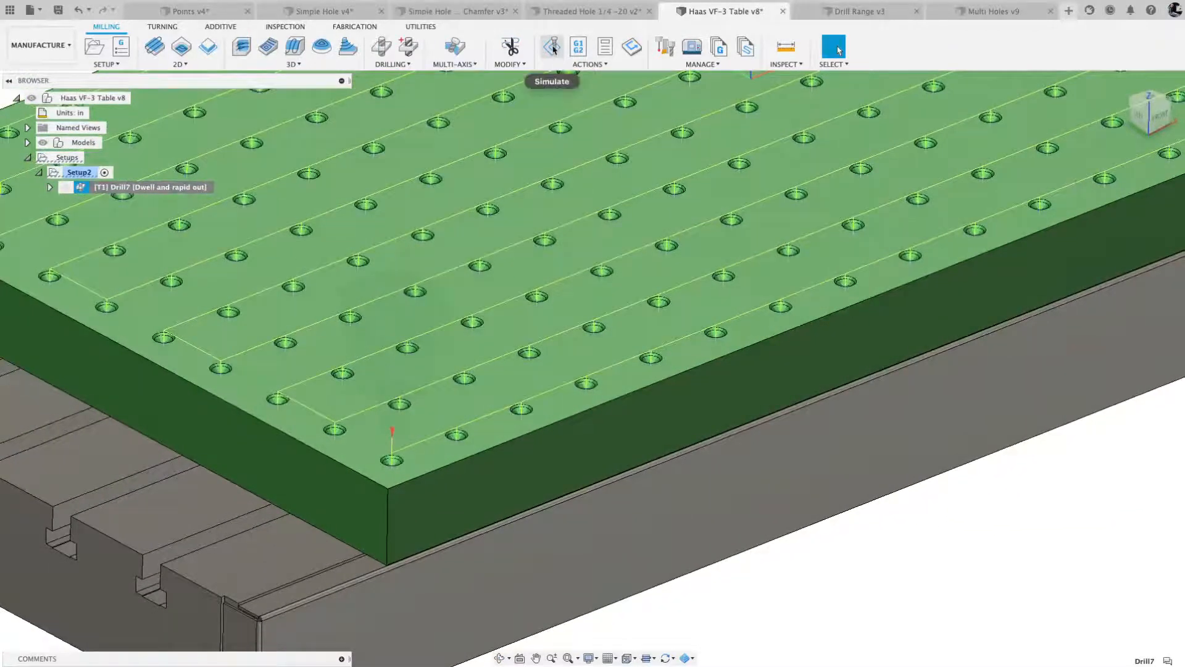
# - Create a drill operation using the 0.4219" (27/64) drill from the Haas VF-3 Table document's tools
pyautogui.click(380, 49)
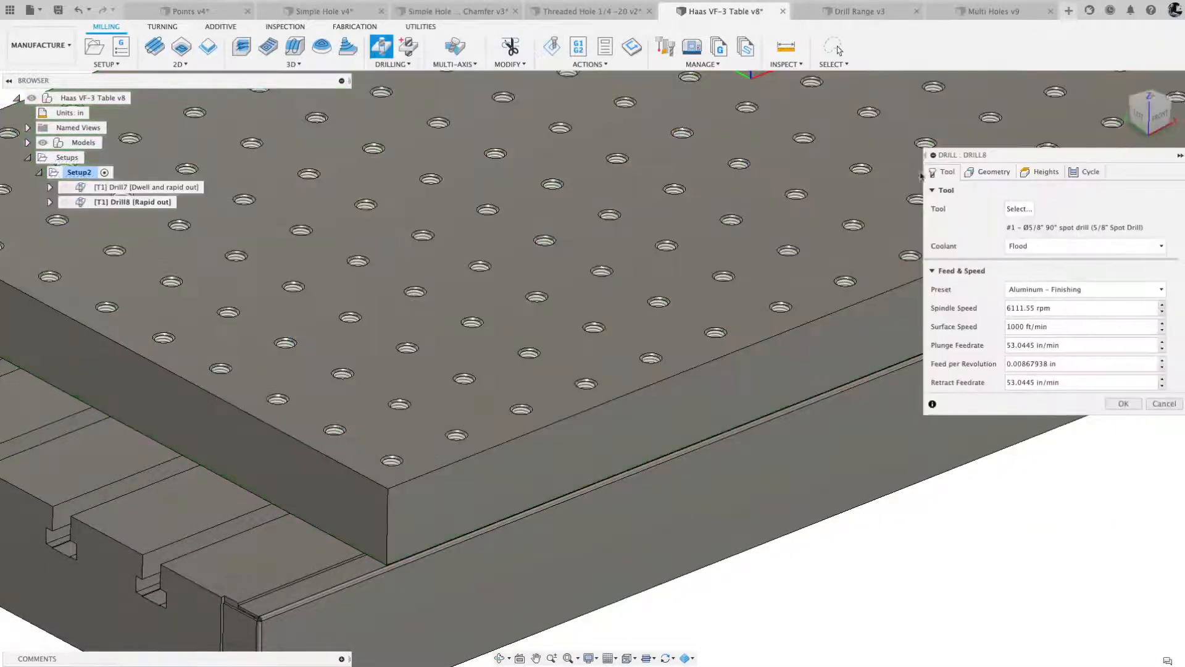
pyautogui.click(1019, 208)
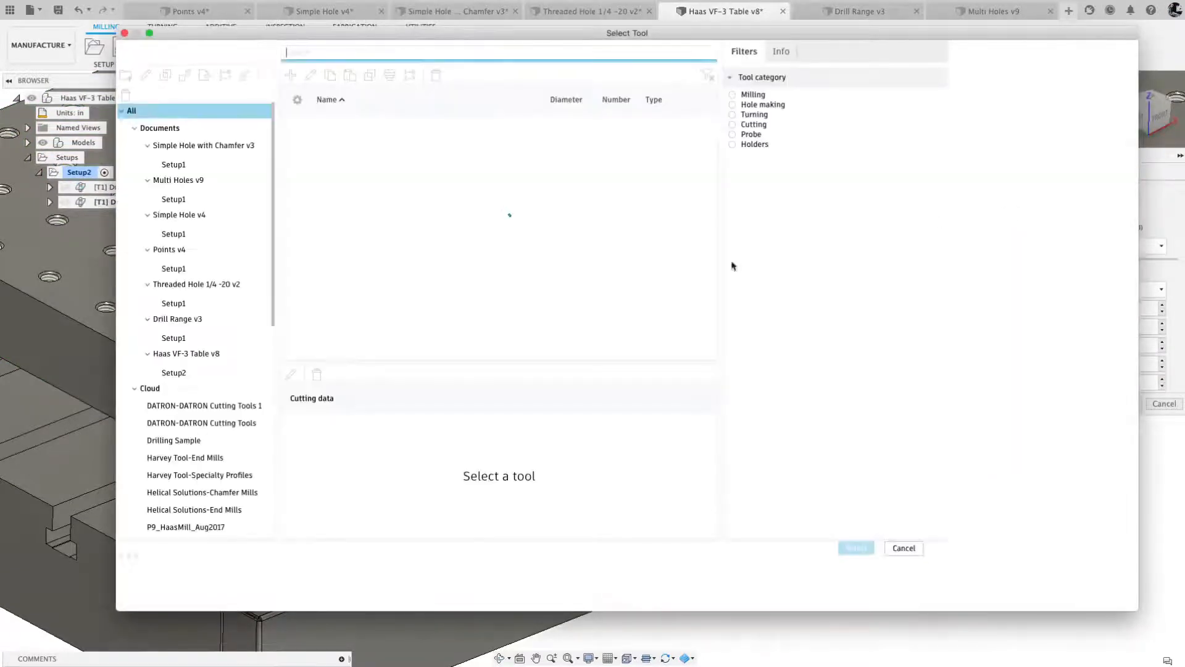
pyautogui.click(196, 353)
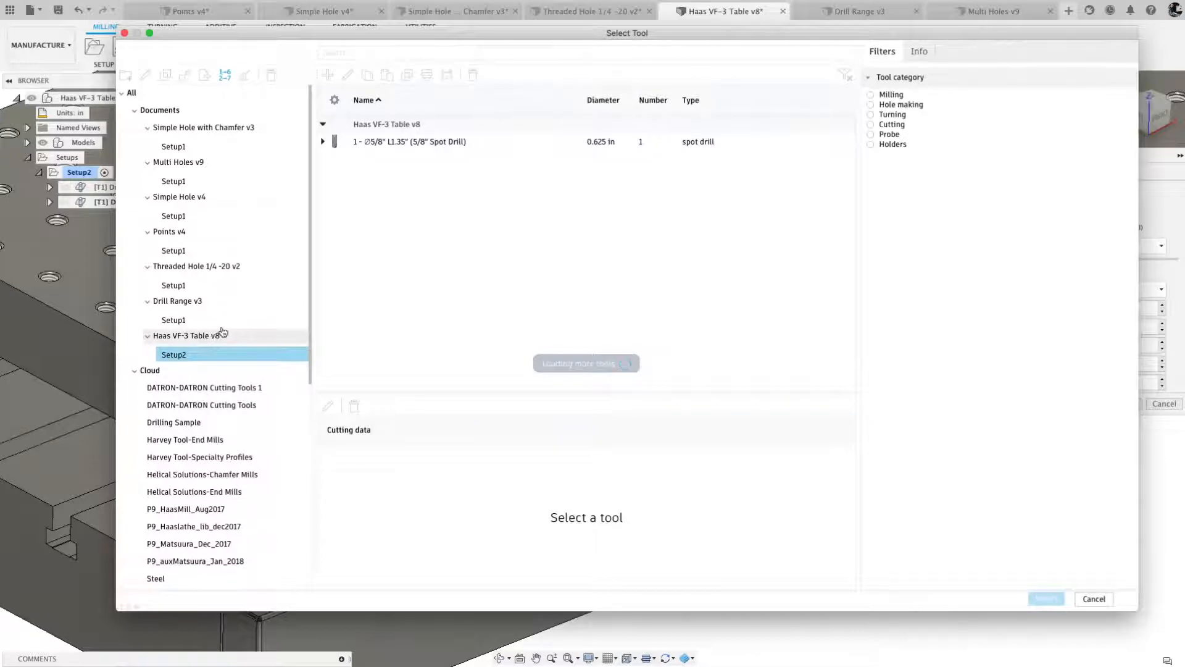
pyautogui.doubleClick(207, 337)
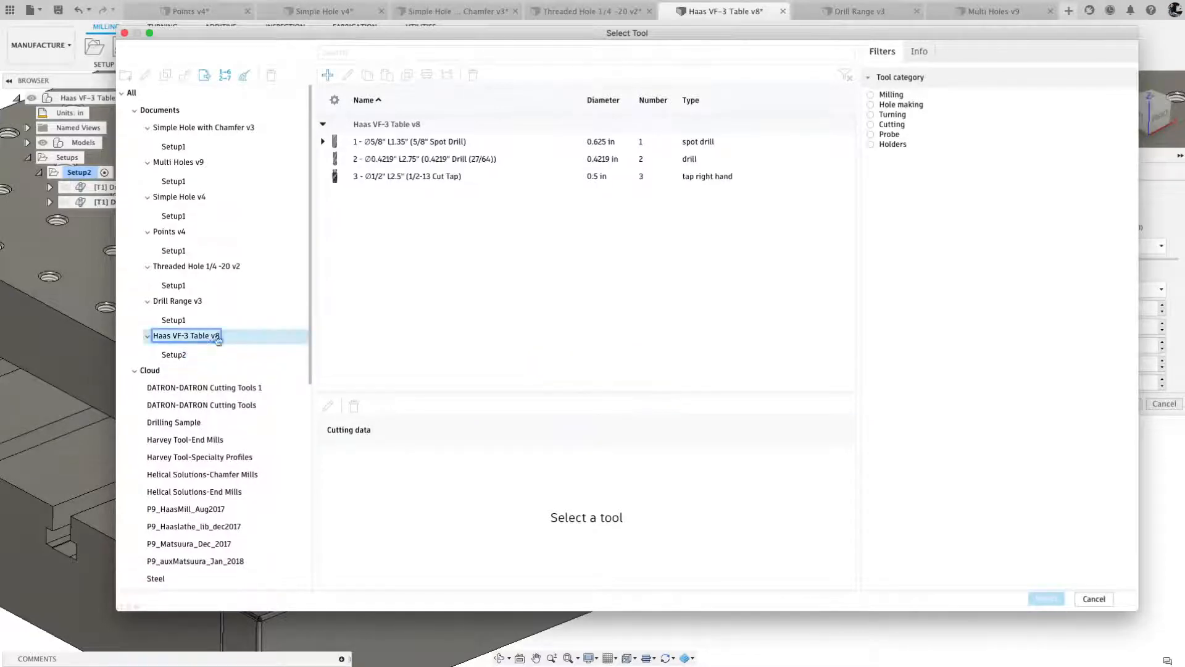
pyautogui.click(383, 162)
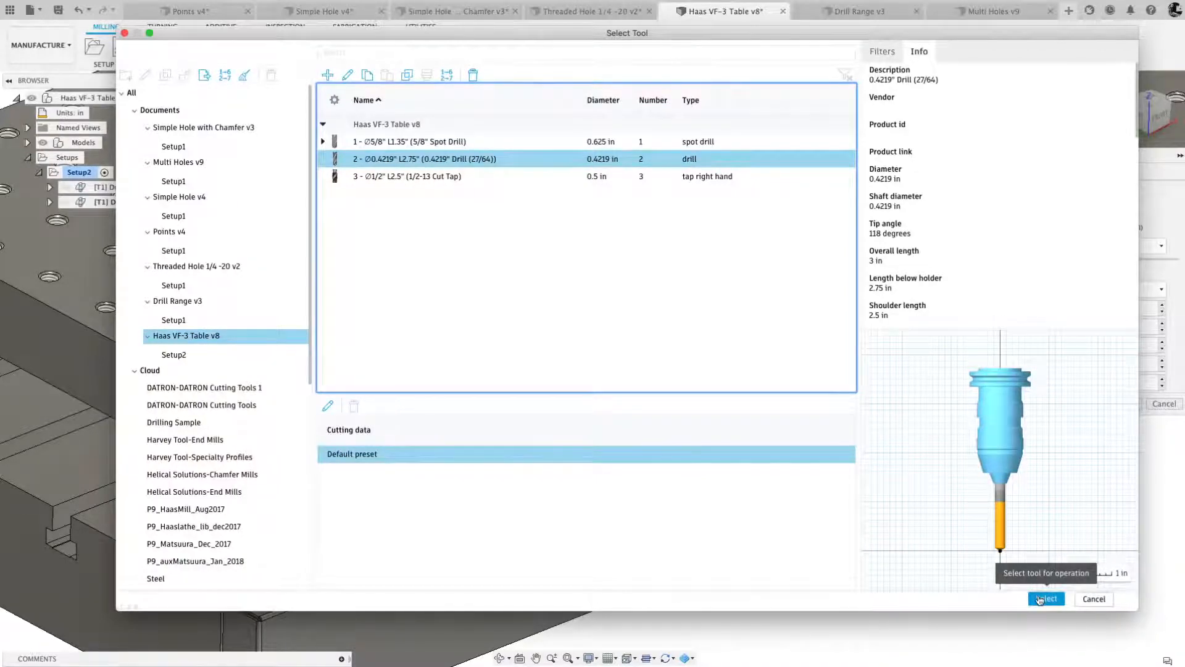
pyautogui.click(1040, 599)
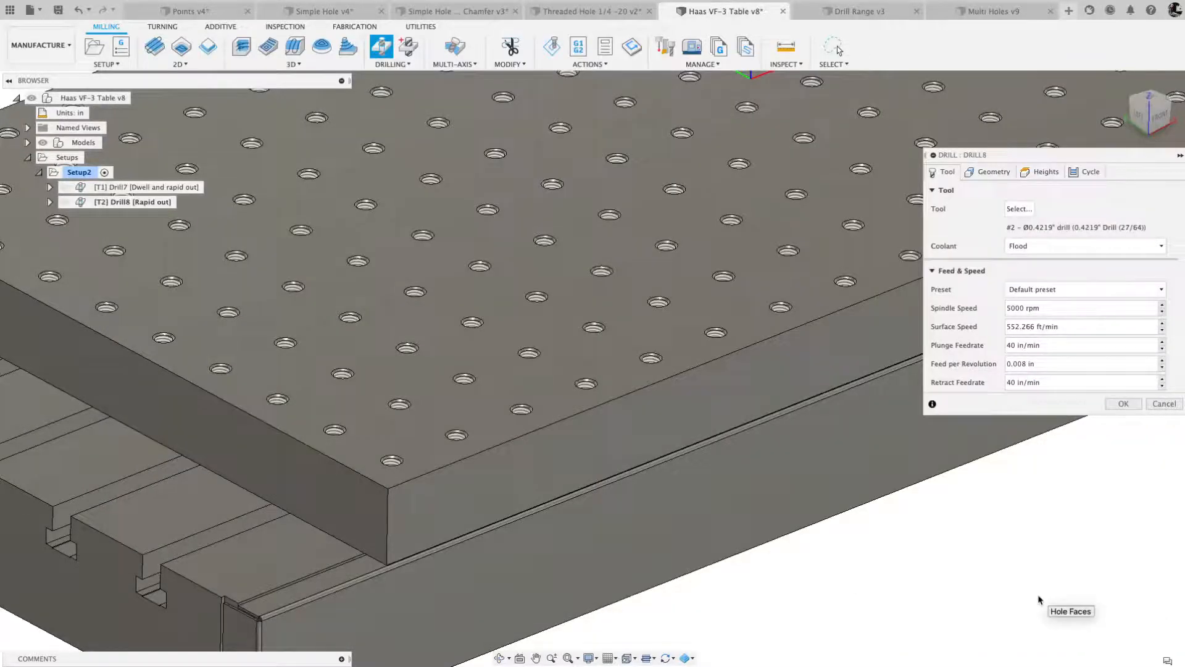
# - Select the cylindrical face of the plate's front corner hole for drilling and turn on Auto-Merge Hole Segments
pyautogui.click(981, 172)
pyautogui.scroll(10, 390, 467)
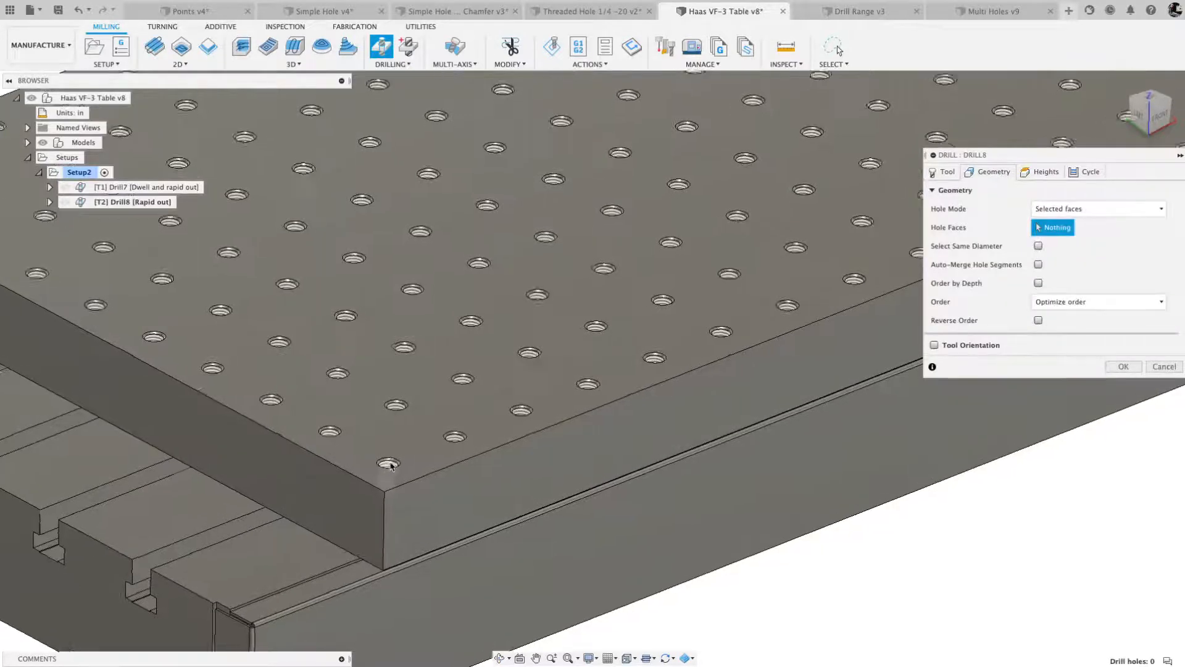
pyautogui.scroll(-5, 390, 468)
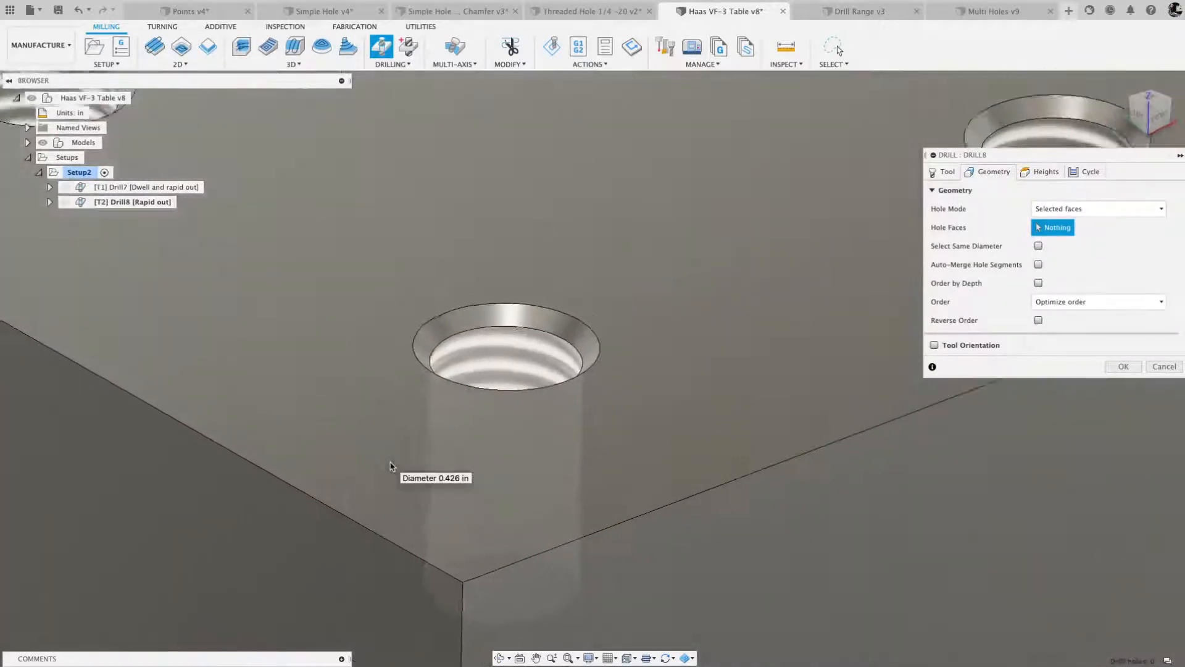
pyautogui.click(494, 410)
pyautogui.scroll(-2, 345, 377)
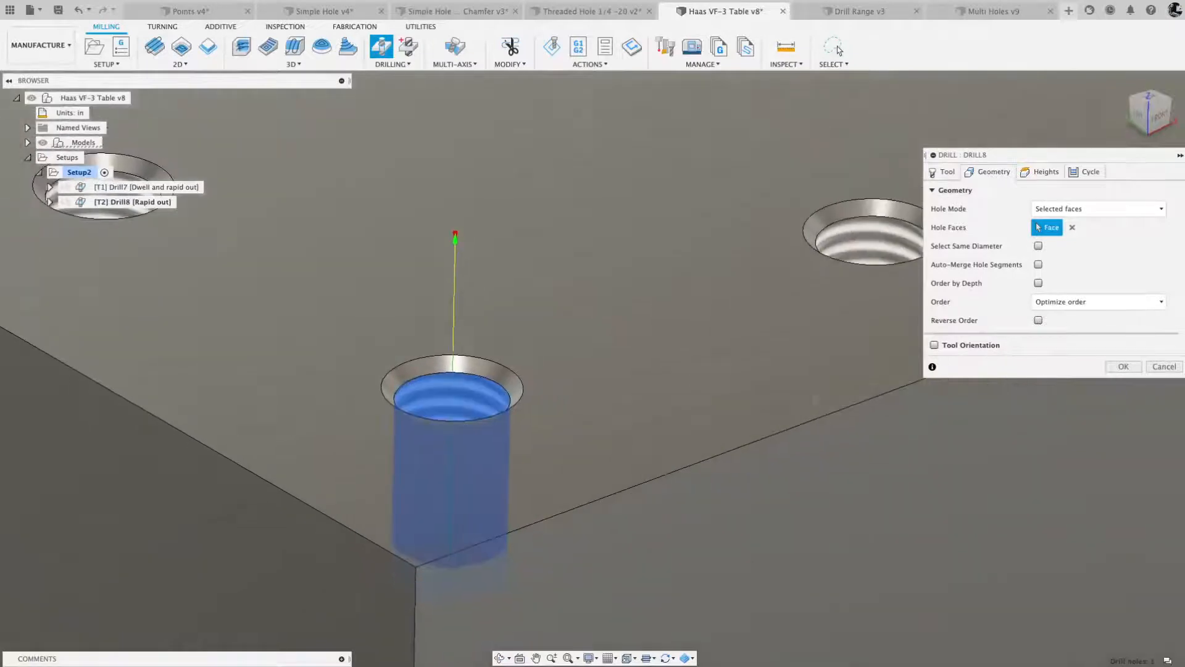
pyautogui.click(1038, 265)
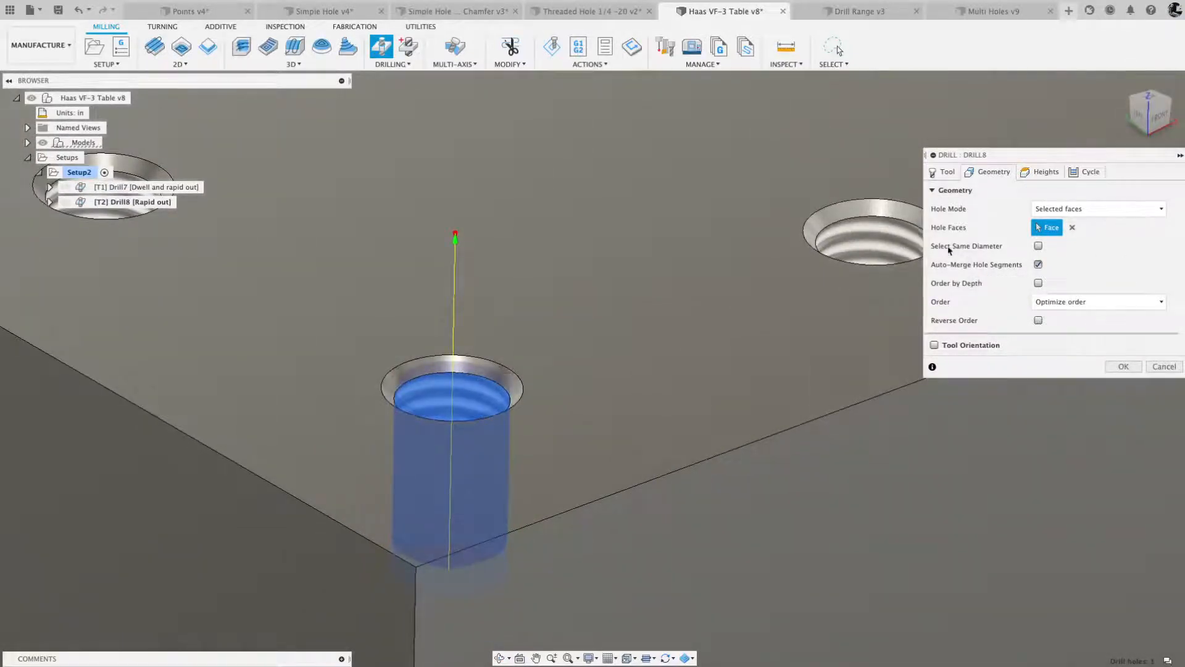
# - Include all holes of the same diameter and set the drilling order to Order by x with Bidirectional on
pyautogui.click(1039, 245)
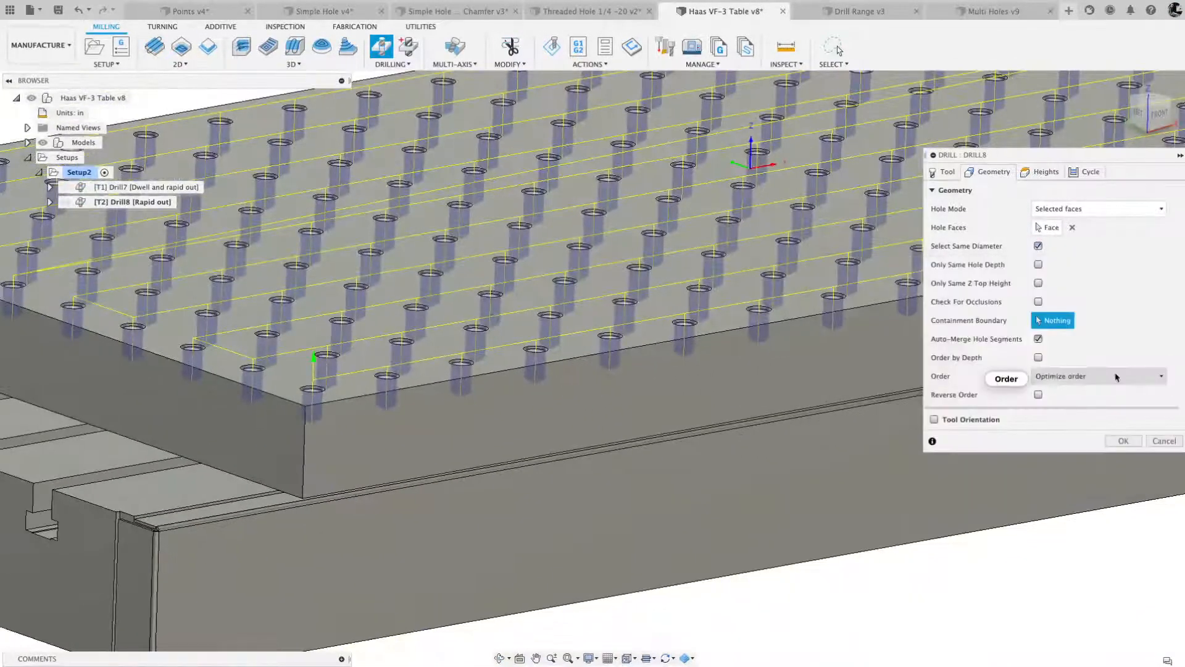
pyautogui.click(1115, 376)
pyautogui.click(1092, 433)
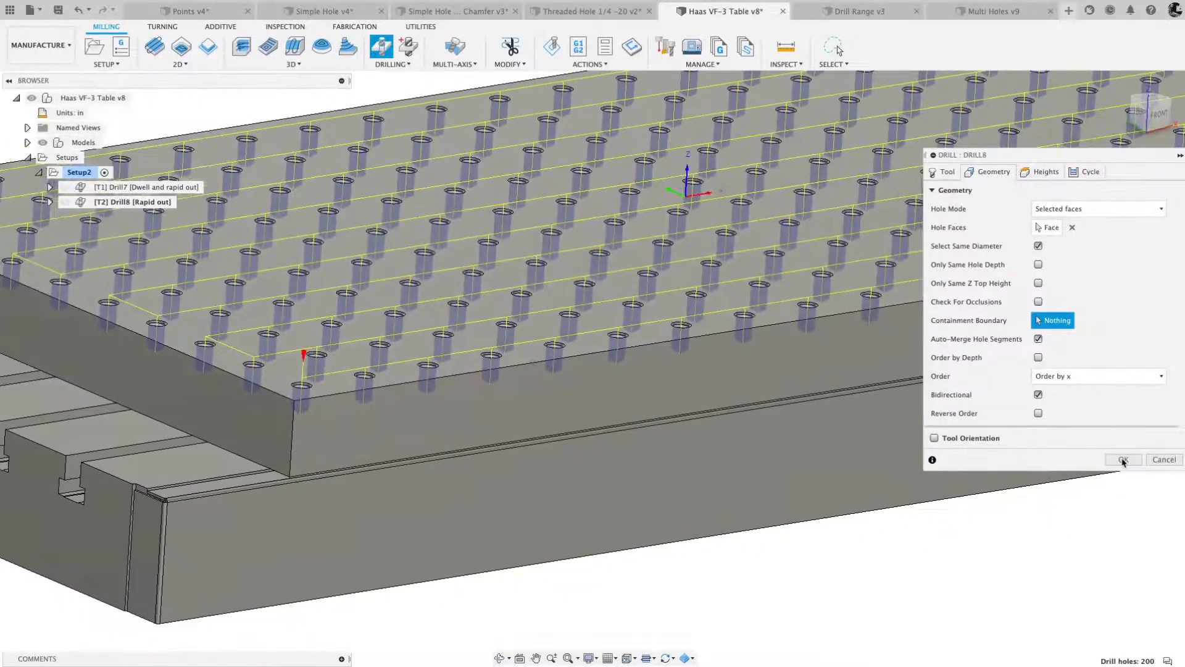
# - Turn on Drill Tip Through Bottom with a 0.25 in break-through depth and check the hole depths from the front
pyautogui.click(1044, 174)
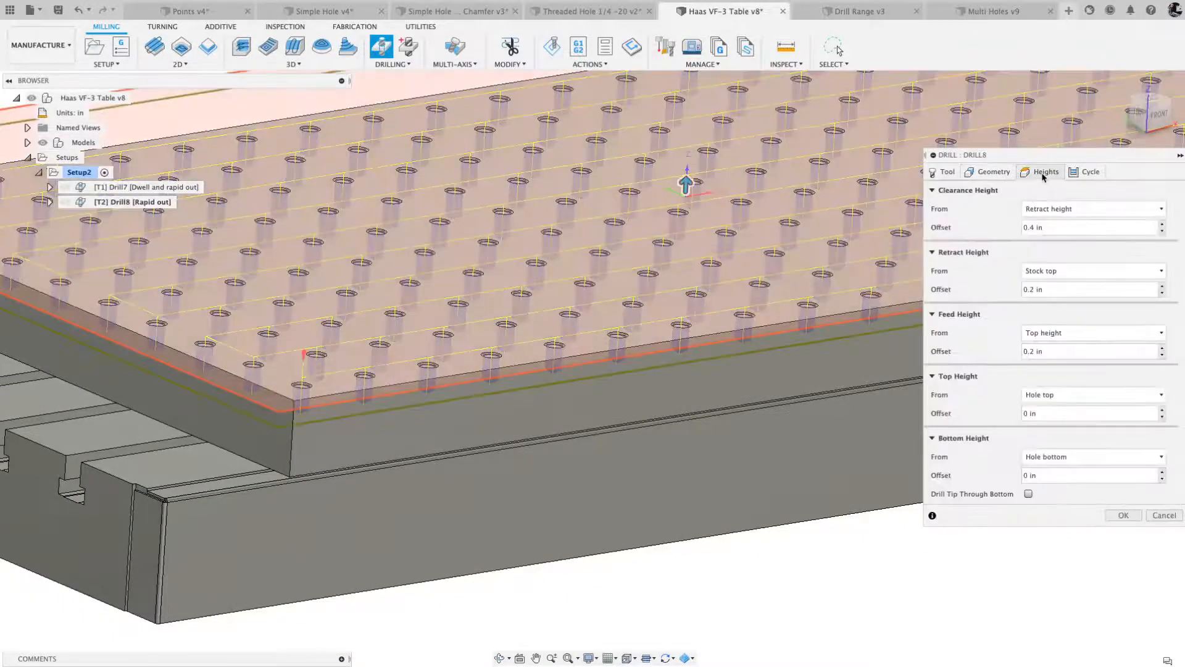
pyautogui.click(1029, 493)
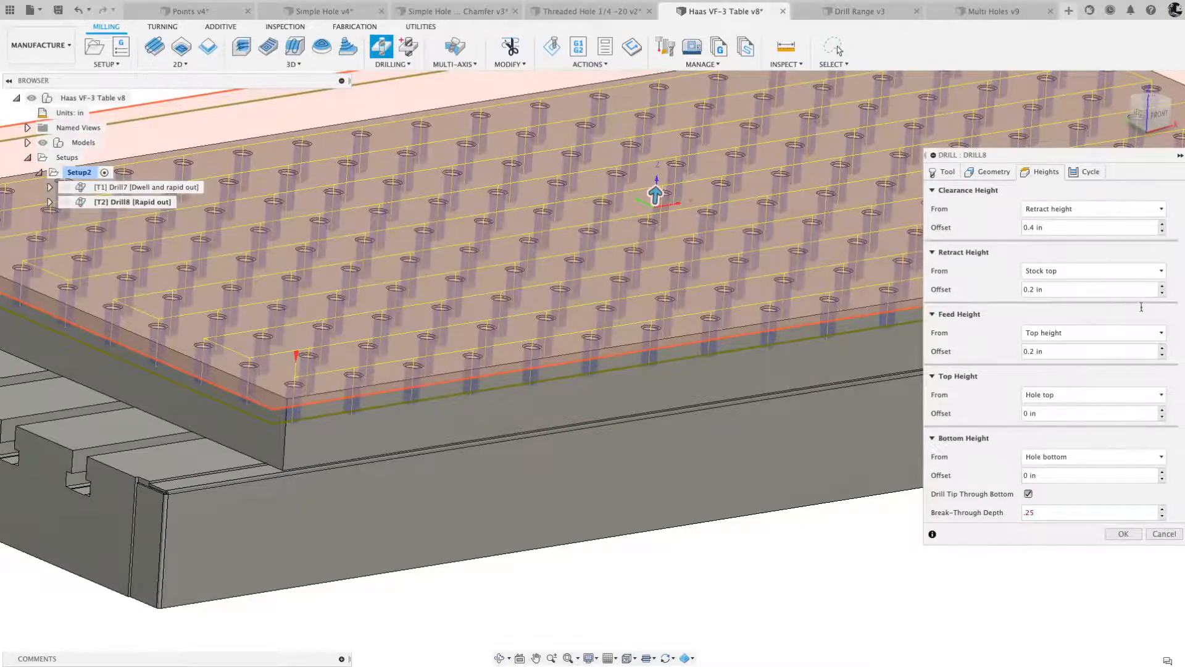
pyautogui.click(1158, 117)
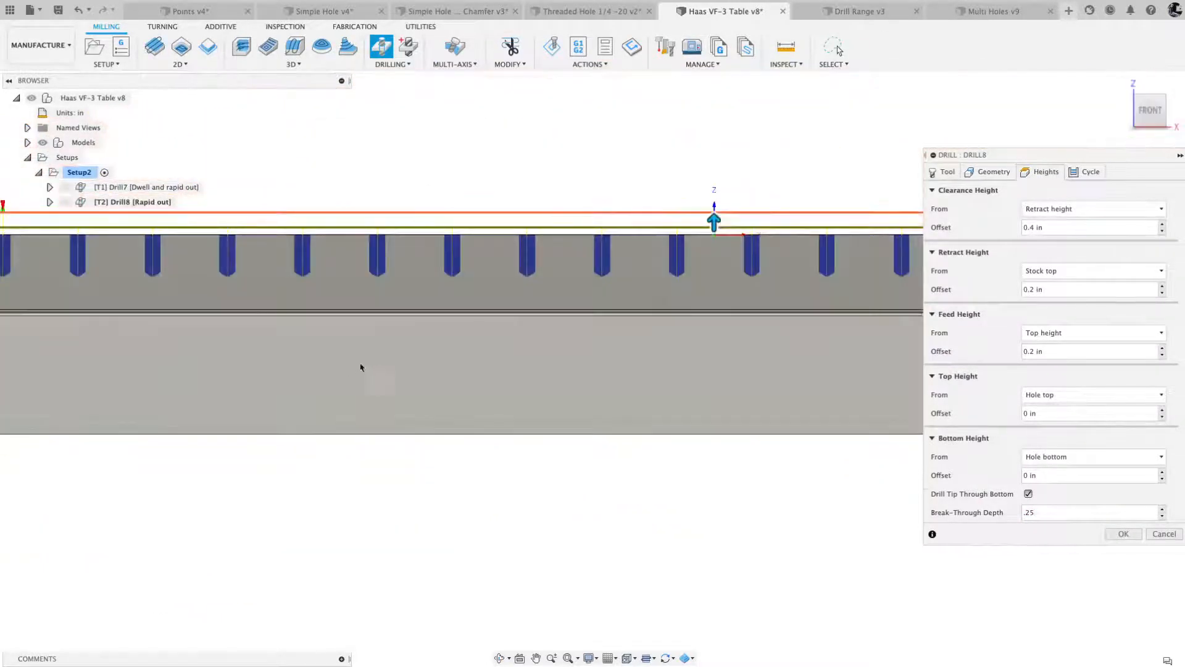
pyautogui.scroll(-1, 448, 379)
pyautogui.scroll(6, 85, 272)
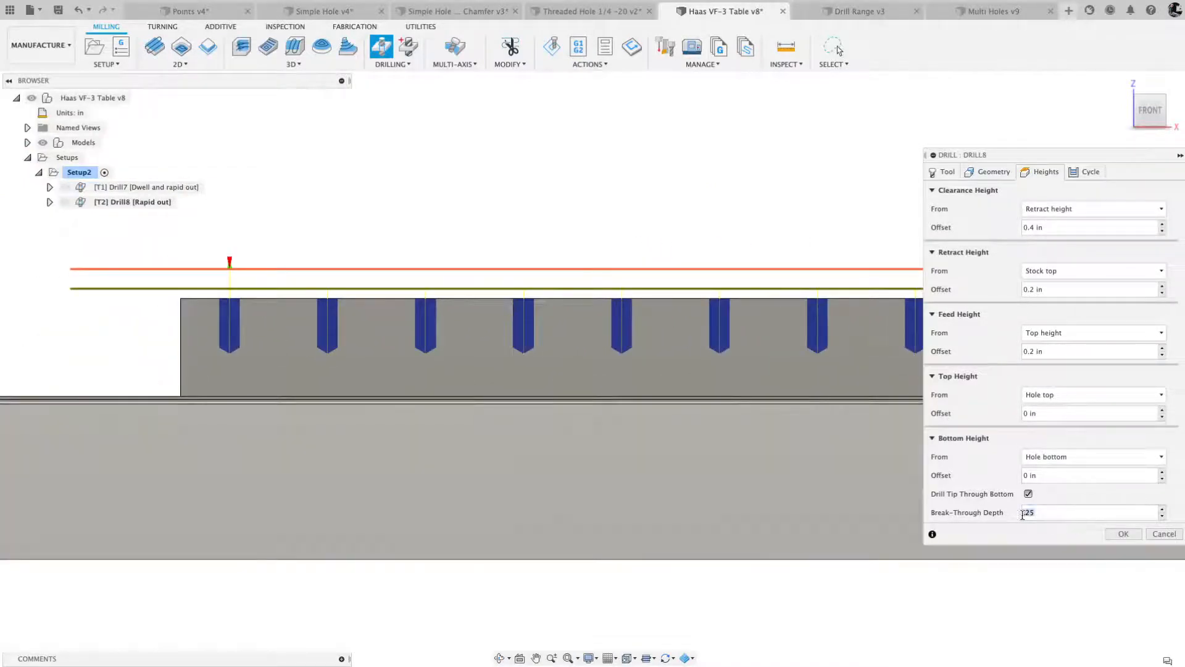
# - Set the break-through depth to 0.5 in, accept the drill operation and inspect its holes in the plate
pyautogui.write('.5')
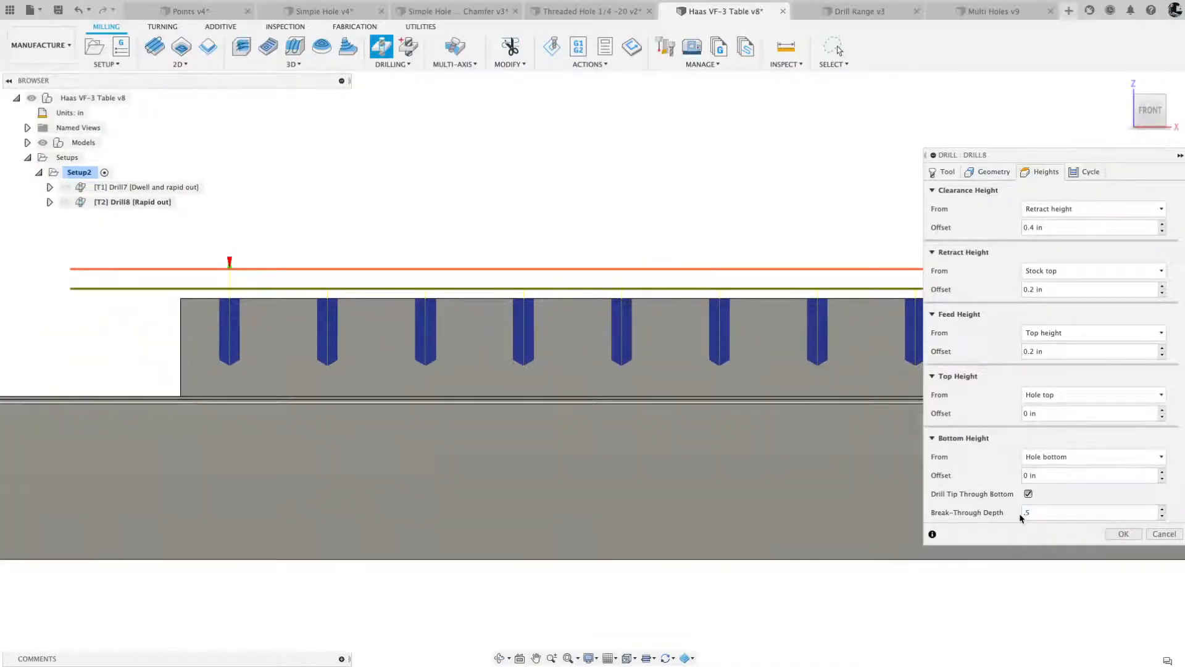
pyautogui.click(1122, 533)
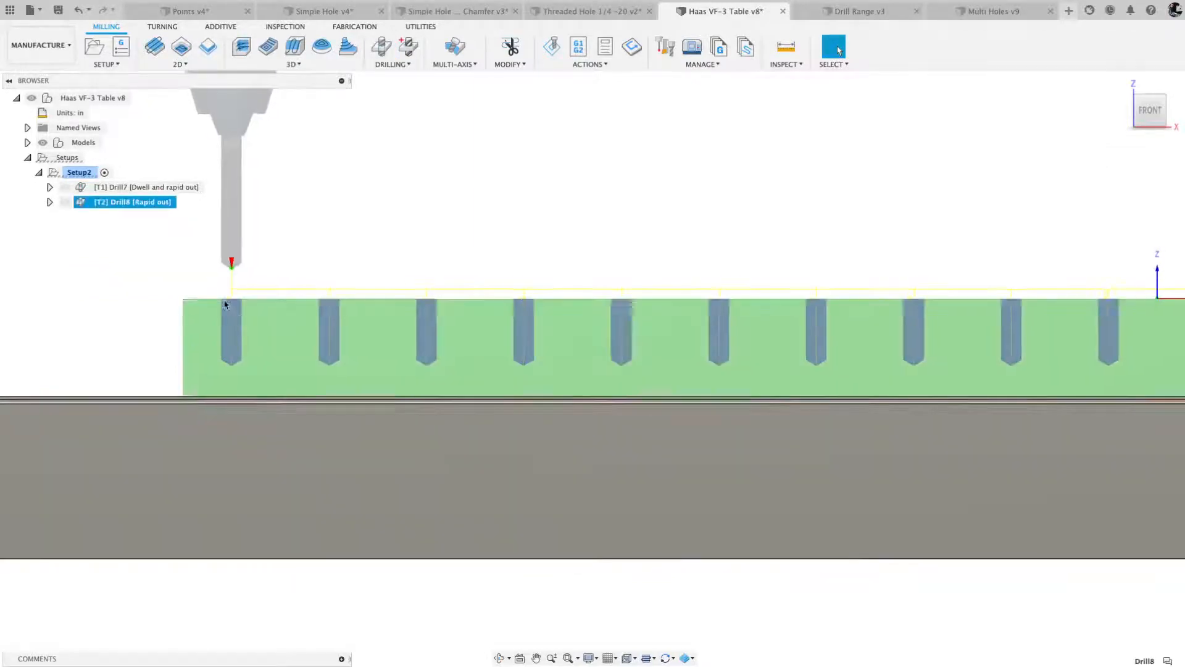
pyautogui.keyDown('shift'); pyautogui.moveTo(260, 364); pyautogui.dragTo(251, 369, button='middle'); pyautogui.keyUp('shift')
pyautogui.scroll(-3, 250, 369)
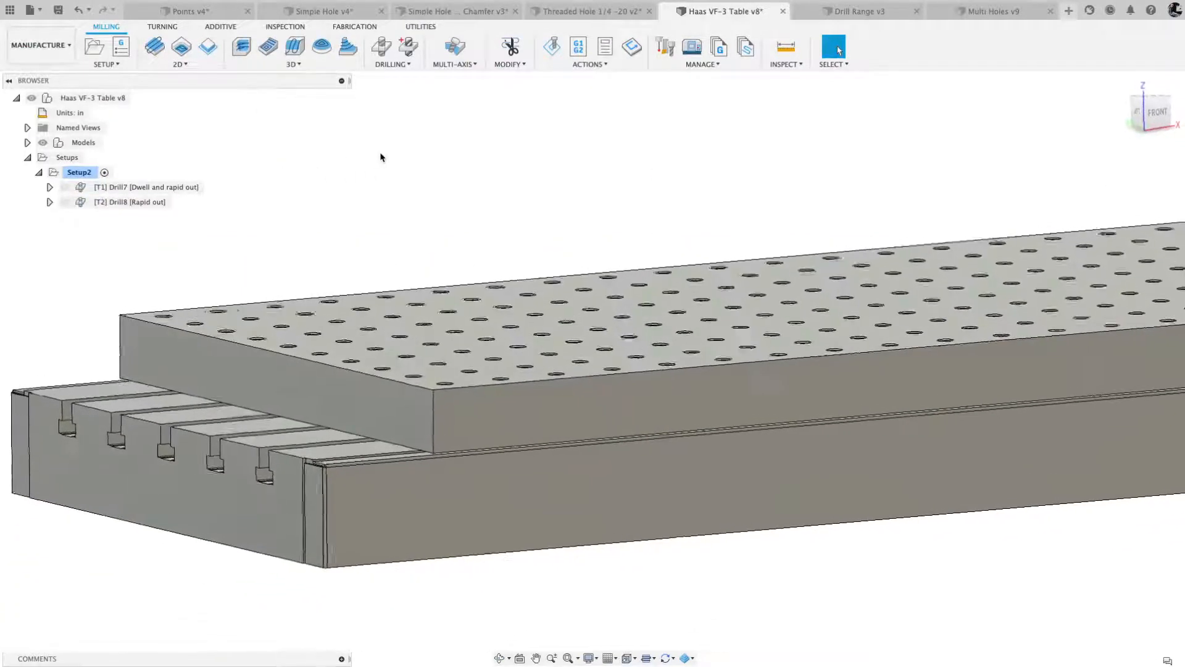
# - Create another drill operation using the 1/2-13 Cut Tap from the Haas VF-3 Table document's tools
pyautogui.click(381, 49)
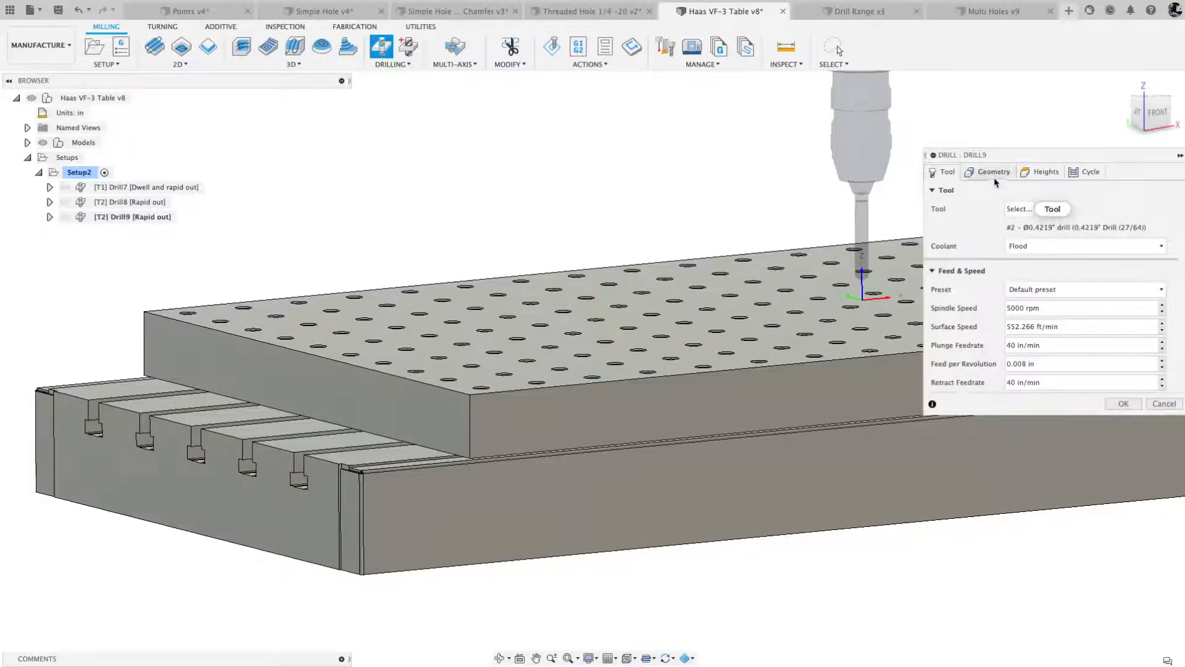
pyautogui.click(1019, 209)
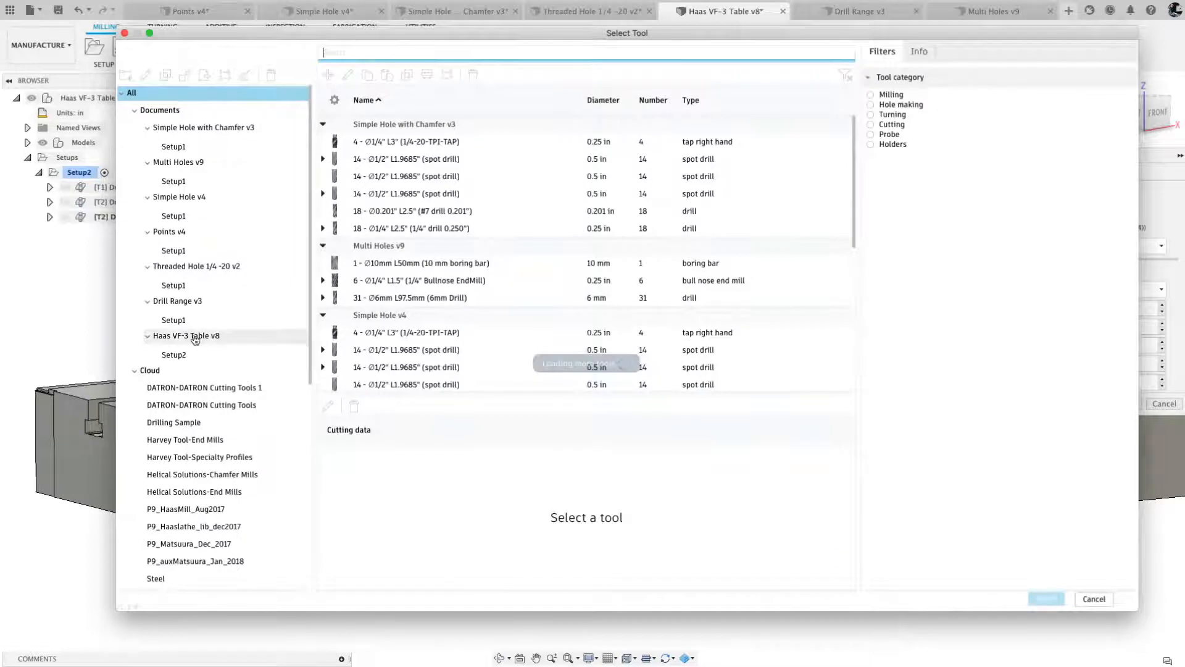
pyautogui.click(195, 336)
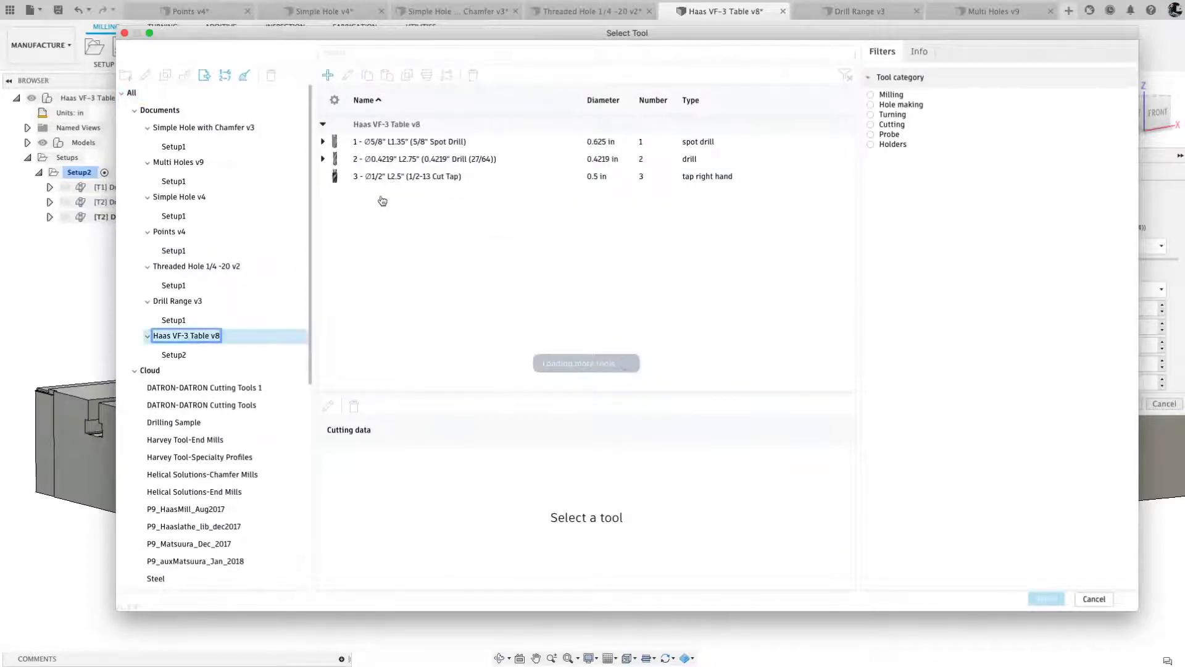
pyautogui.click(418, 179)
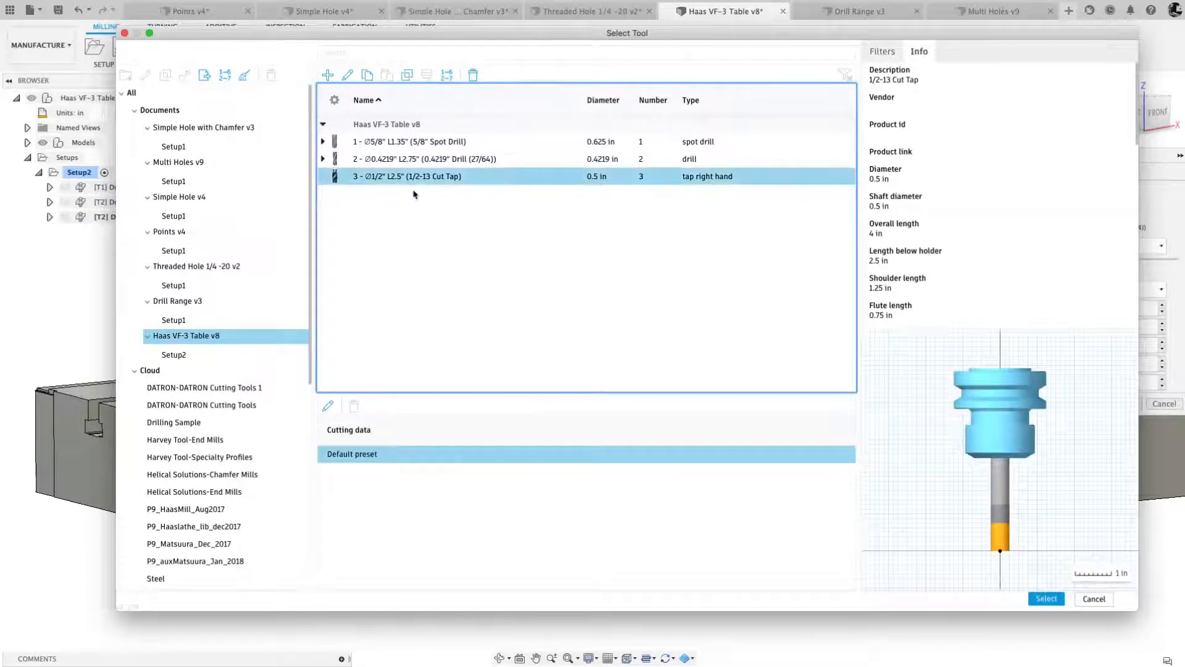
pyautogui.click(1046, 599)
# - Select the corner hole's cylindrical face with Select Same Diameter and Only Same Hole Depth on, and accept the tap operation
pyautogui.click(989, 172)
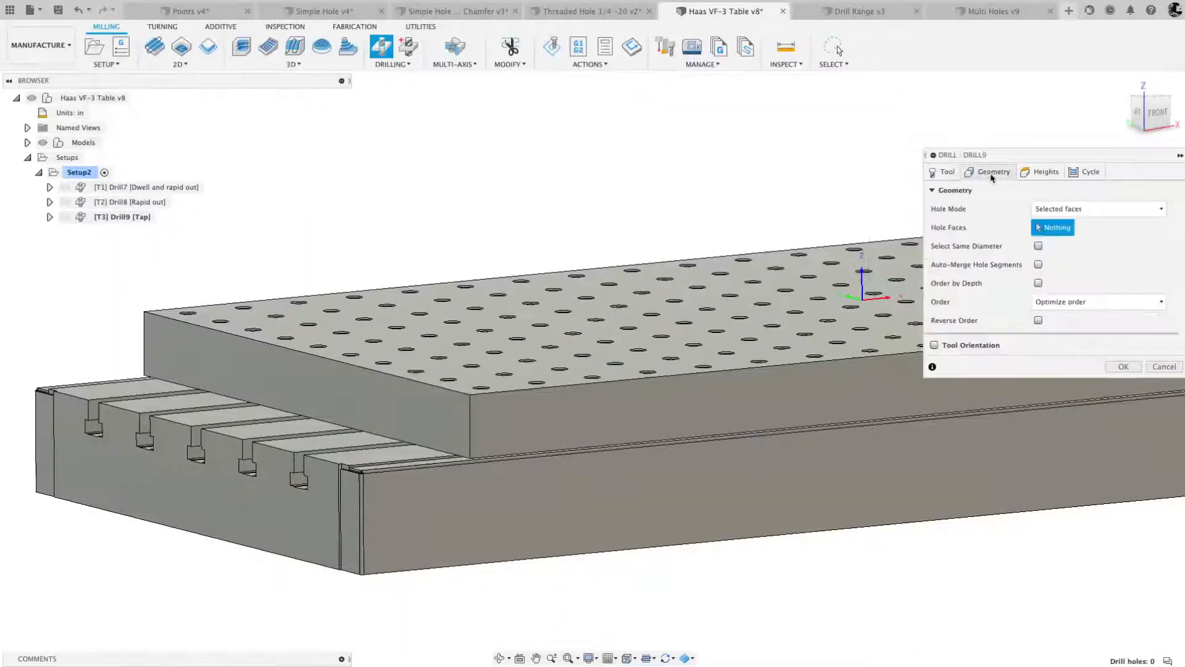
pyautogui.scroll(5, 483, 404)
pyautogui.scroll(3, 483, 405)
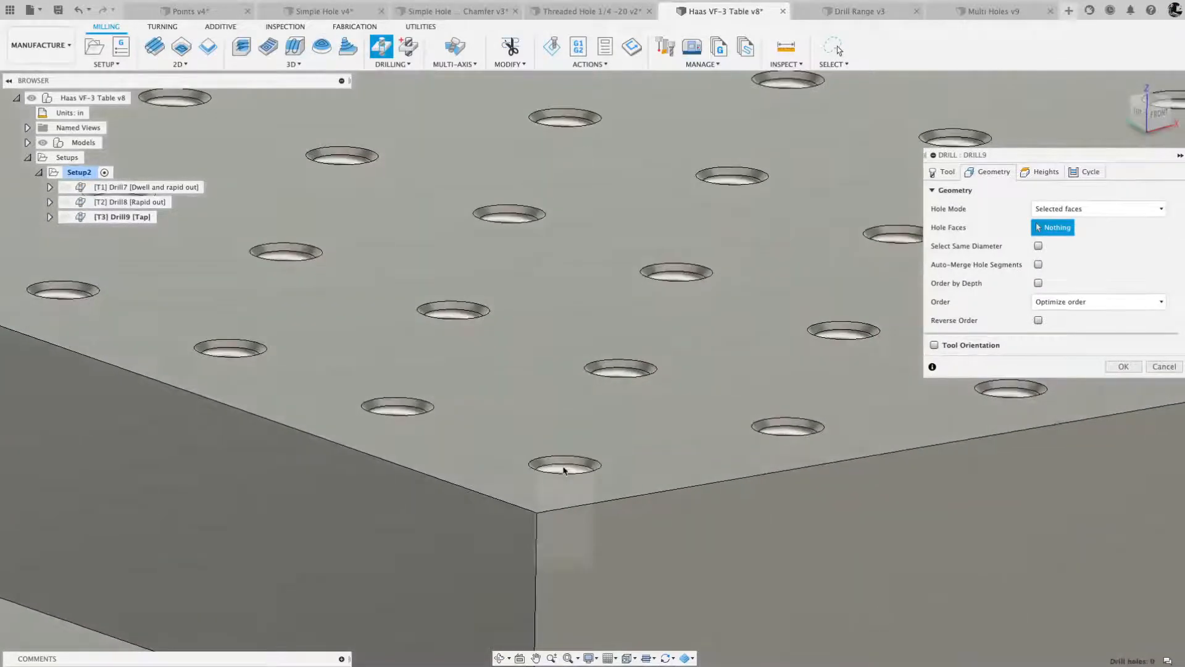
pyautogui.click(564, 469)
pyautogui.scroll(-3, 563, 469)
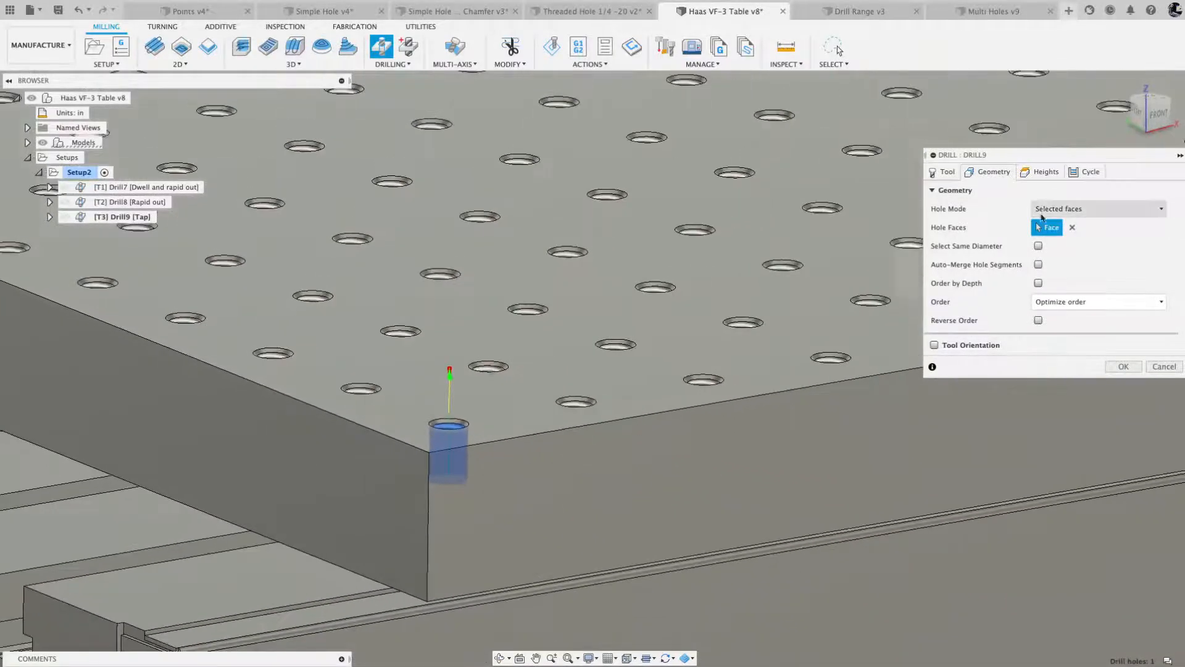
pyautogui.click(1038, 245)
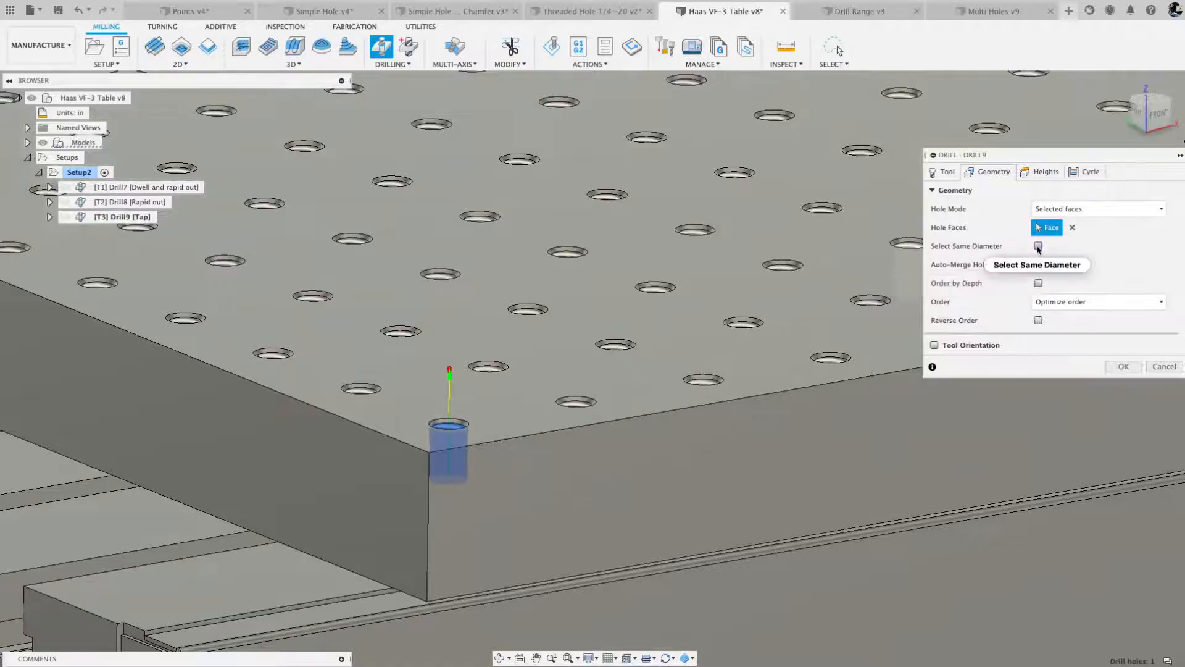
pyautogui.click(1038, 264)
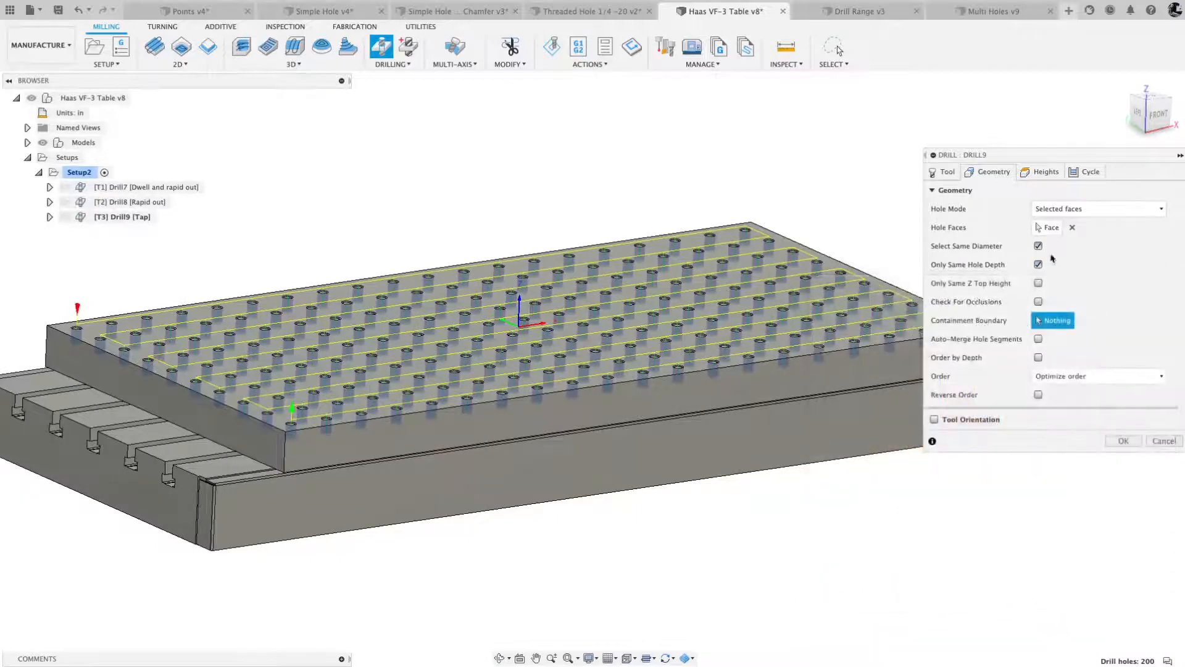
pyautogui.click(1043, 172)
pyautogui.click(1088, 171)
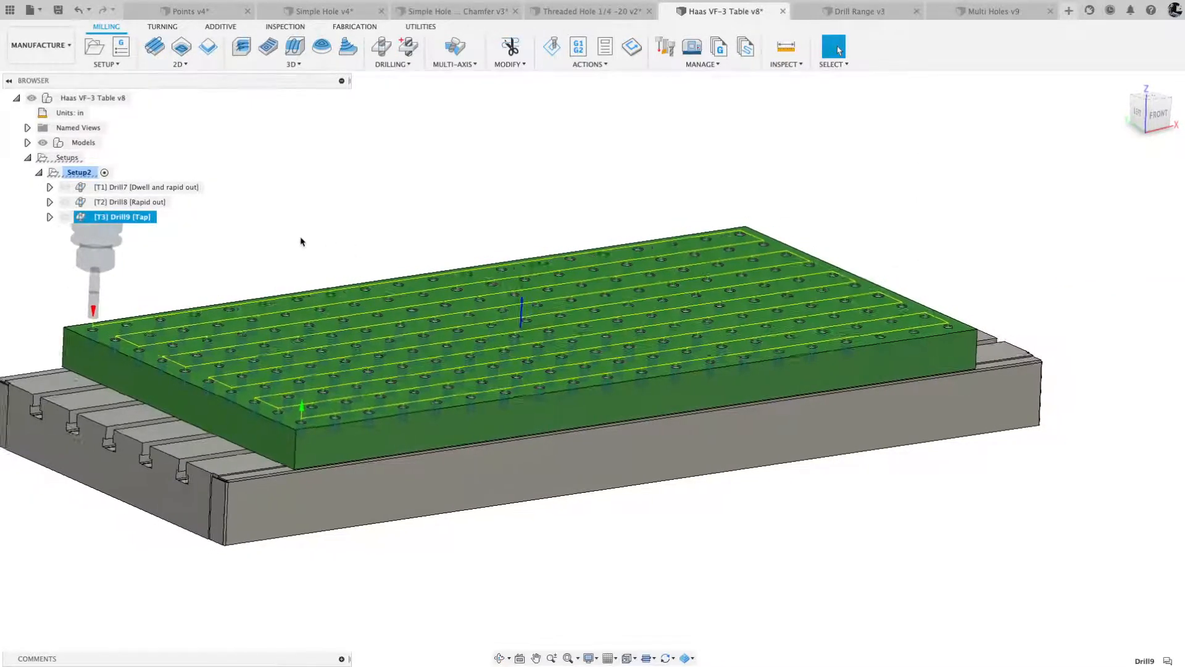
# - Edit the spot drill operation to use the Diameter range hole mode with a minimum of 0.419 in and a maximum of 0.429 in
pyautogui.click(120, 189)
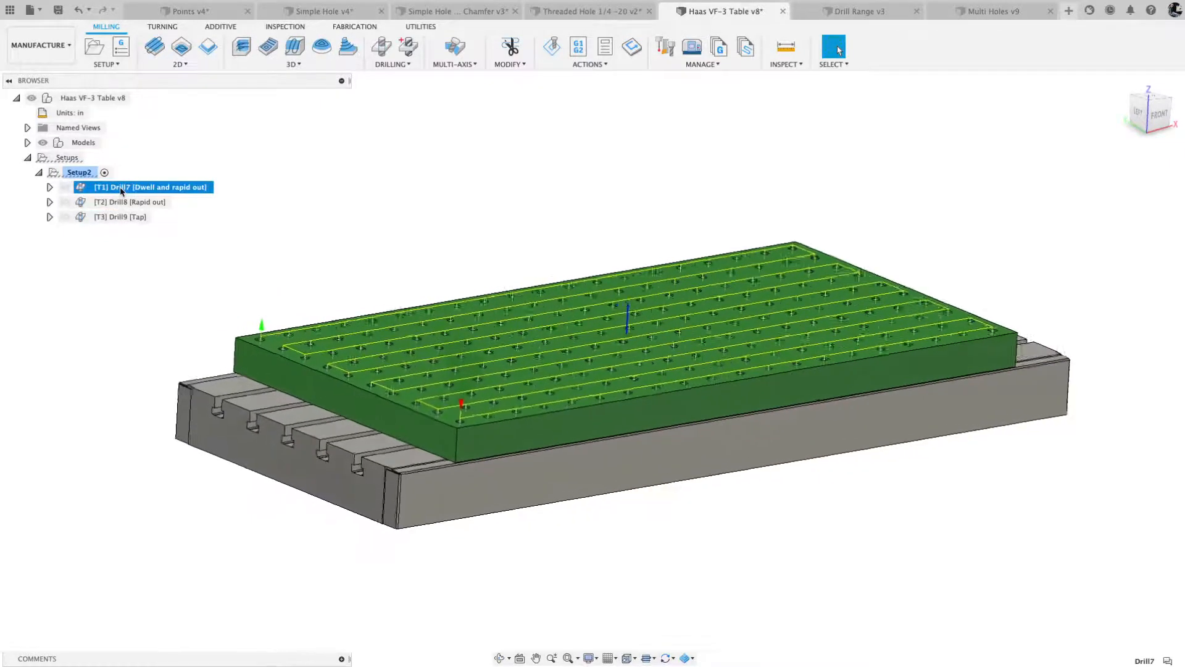
pyautogui.rightClick(121, 188)
pyautogui.click(153, 200)
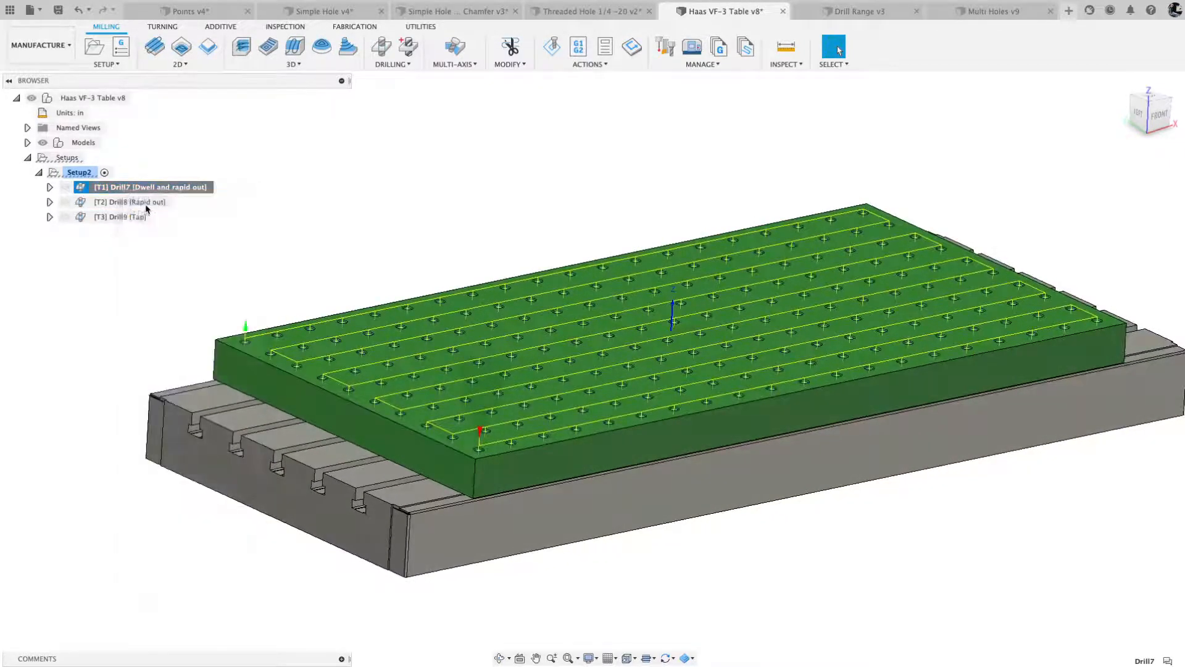
pyautogui.click(991, 173)
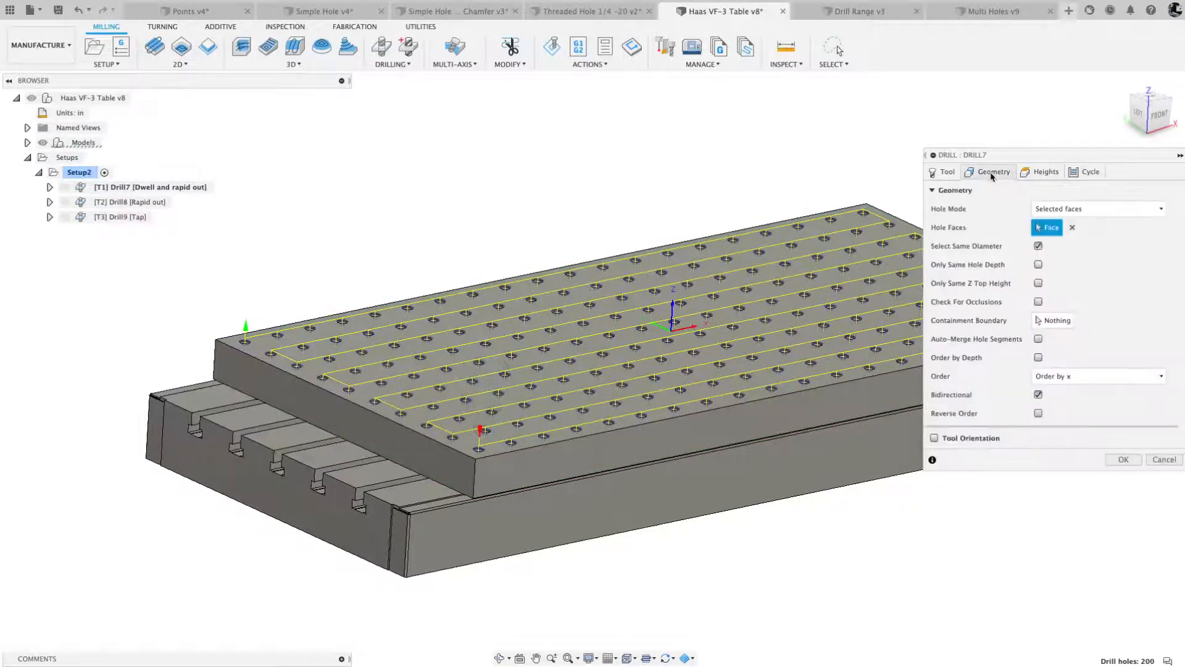
pyautogui.click(1077, 210)
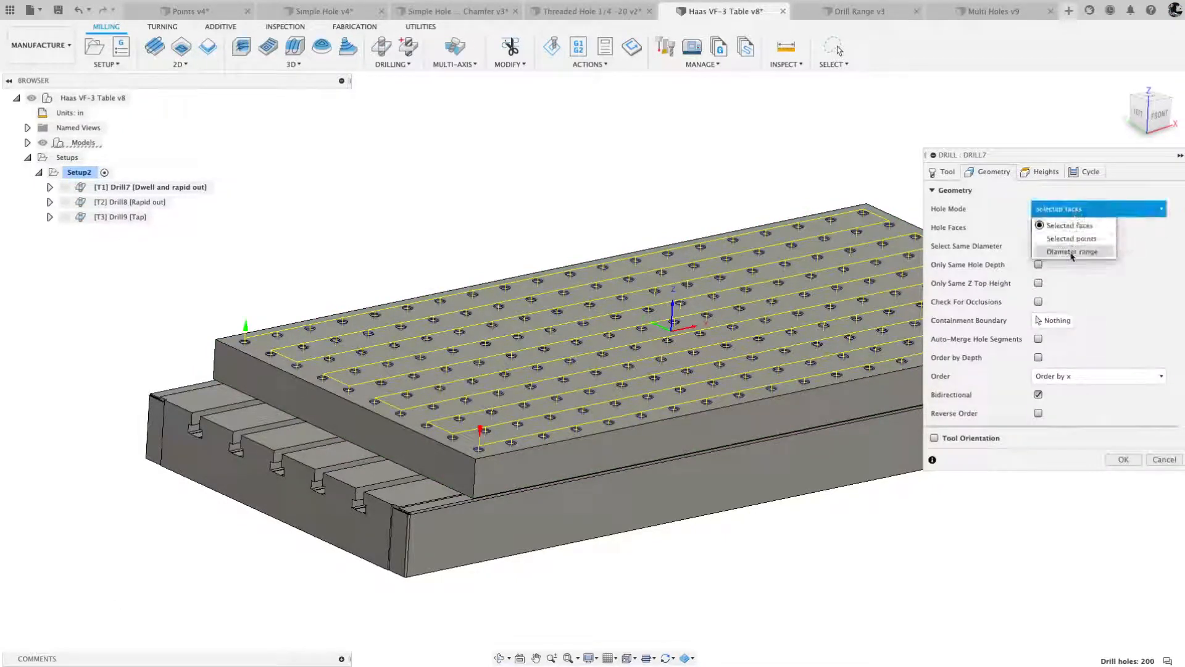
pyautogui.click(1071, 252)
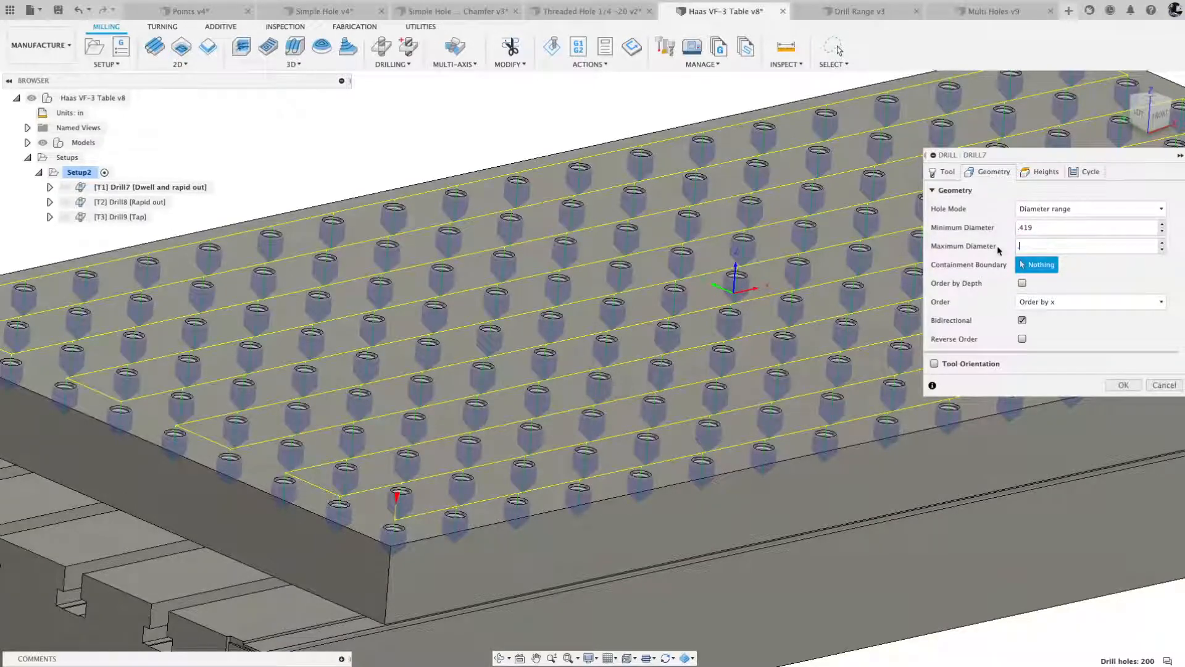
pyautogui.write('29')
pyautogui.moveTo(709, 271)
pyautogui.keyDown('shift'); pyautogui.mouseDown(button='middle')
pyautogui.moveTo(862, 275)
pyautogui.moveTo(744, 263)
pyautogui.moveTo(714, 286)
pyautogui.mouseUp(button='middle'); pyautogui.keyUp('shift')
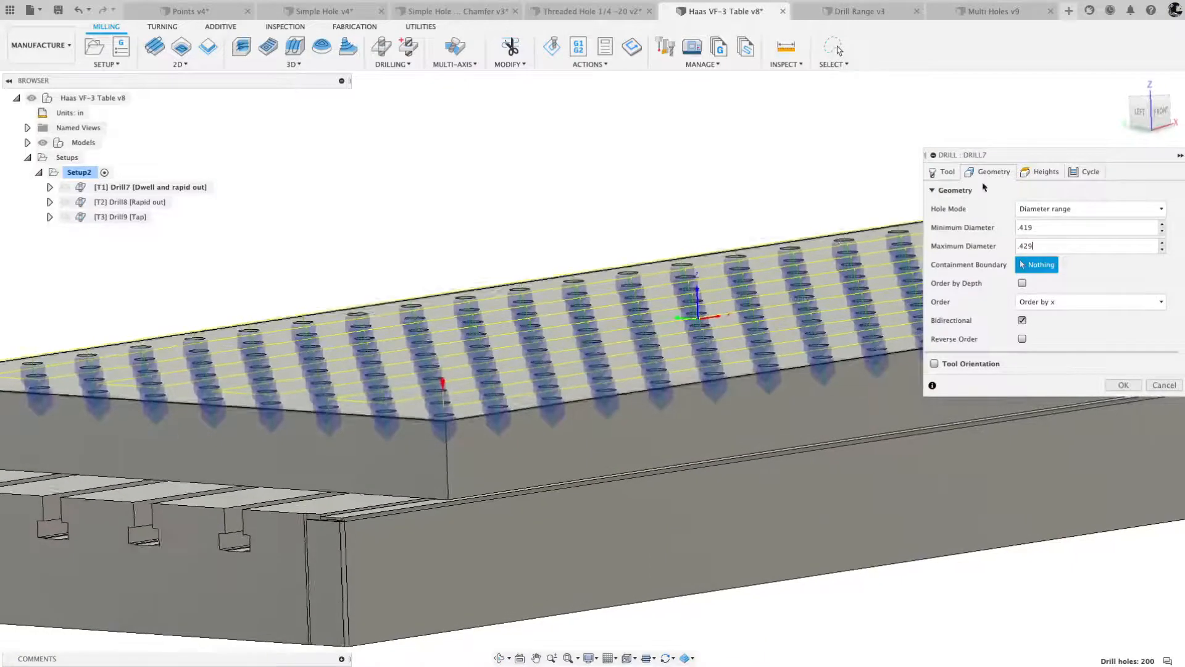
# - Set the spot drill operation's bottom height to To chamfer diameter with a chamfer diameter of 0.53 in
pyautogui.click(1044, 174)
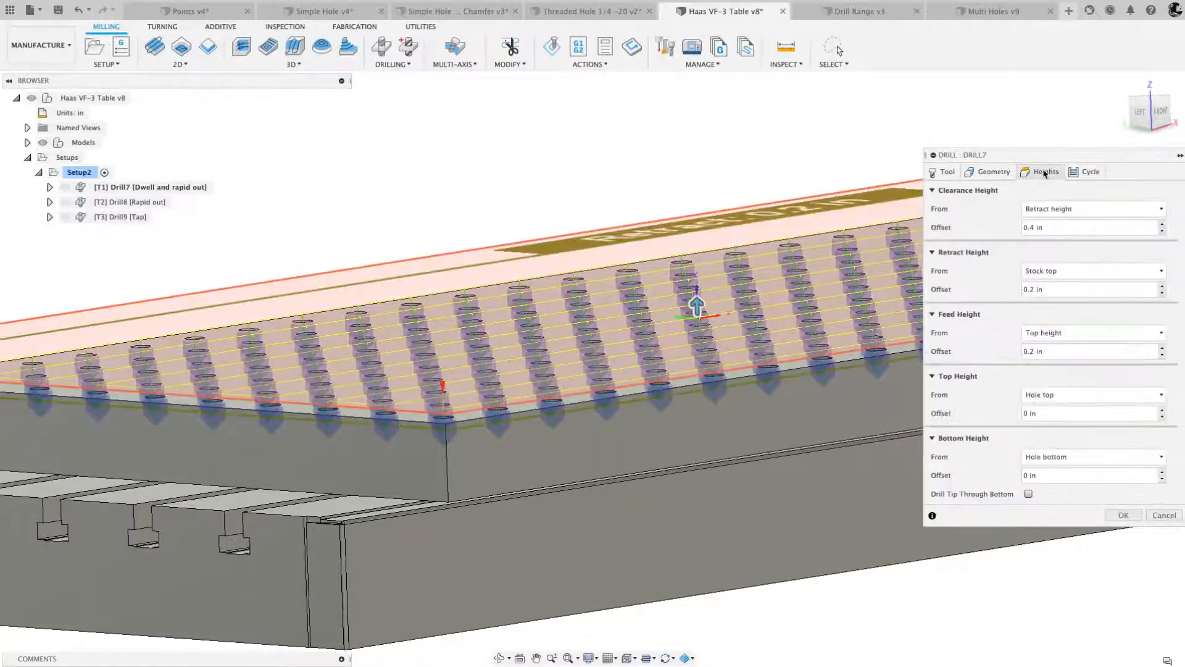
pyautogui.click(1080, 457)
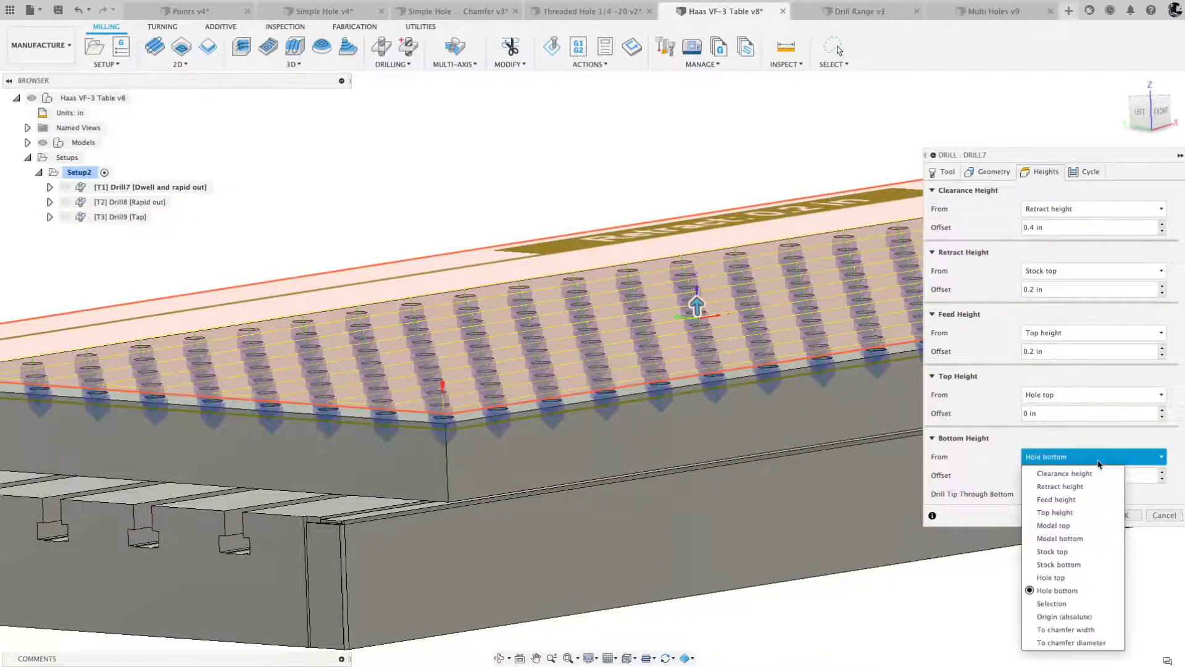
pyautogui.click(1081, 641)
pyautogui.click(1006, 476)
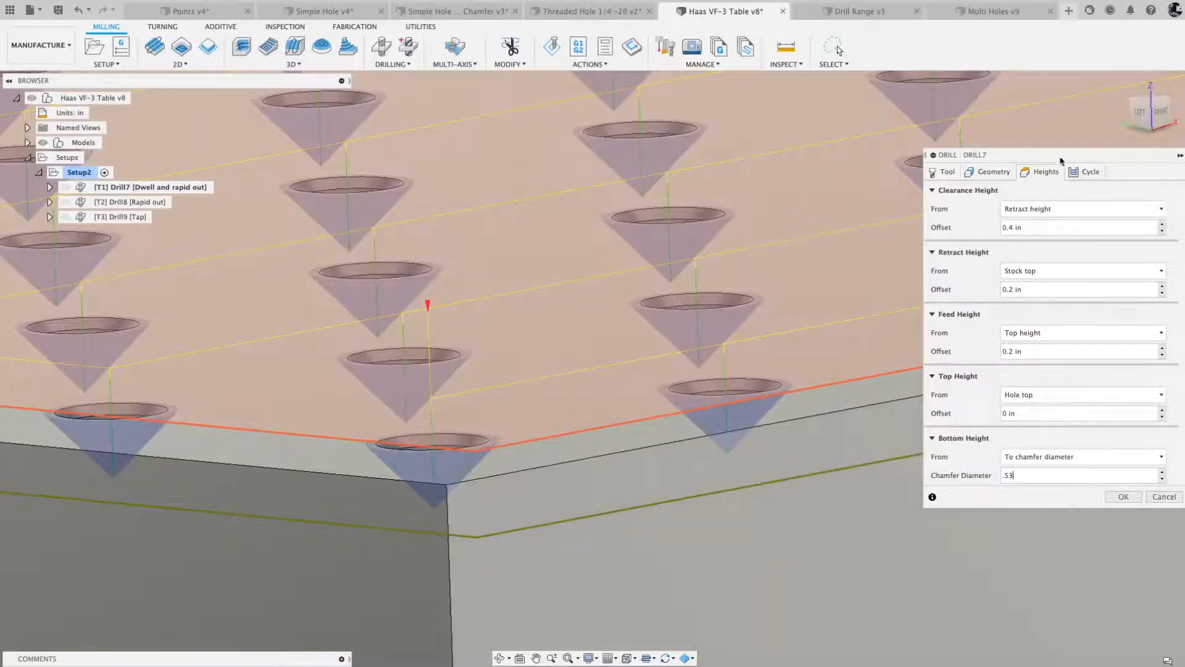
# - Use the Counterboring - dwell and rapid out cycle, accept the spot drill operation and inspect its toolpath
pyautogui.click(1084, 174)
pyautogui.click(1042, 208)
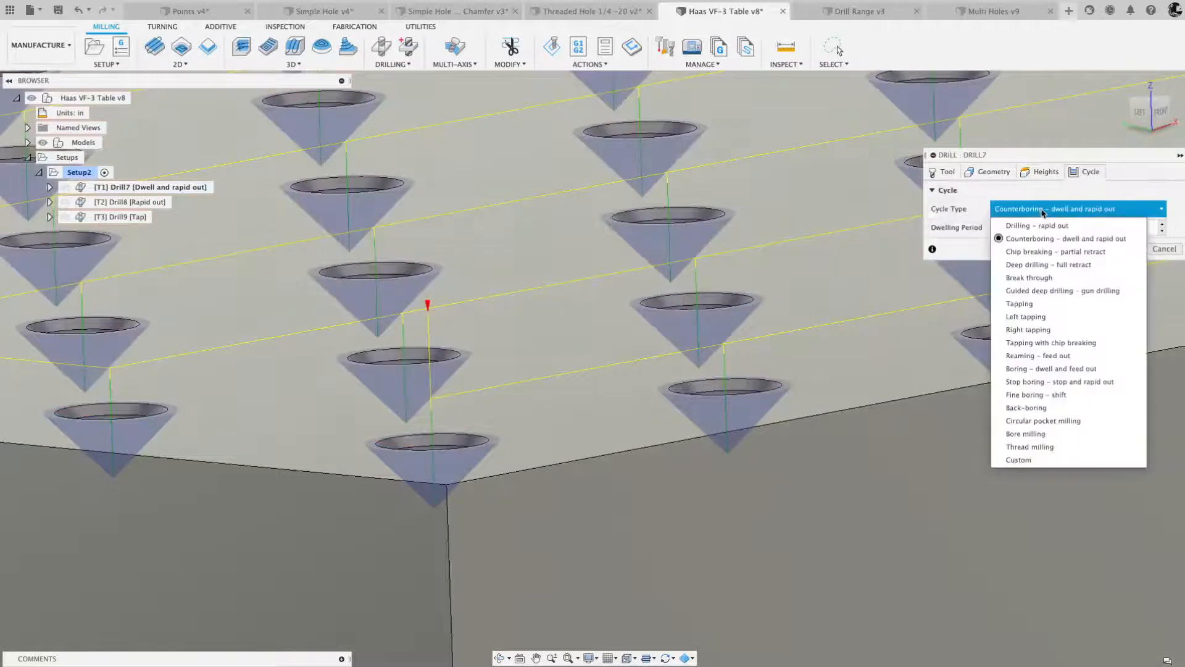
pyautogui.click(1027, 243)
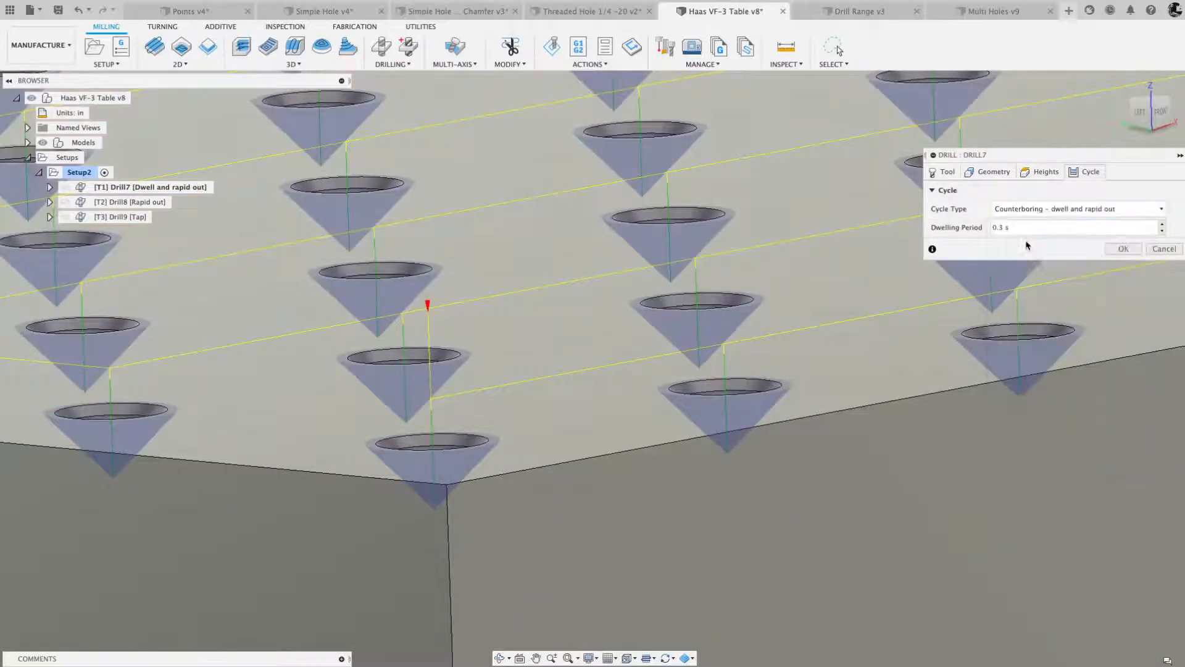
pyautogui.click(1122, 249)
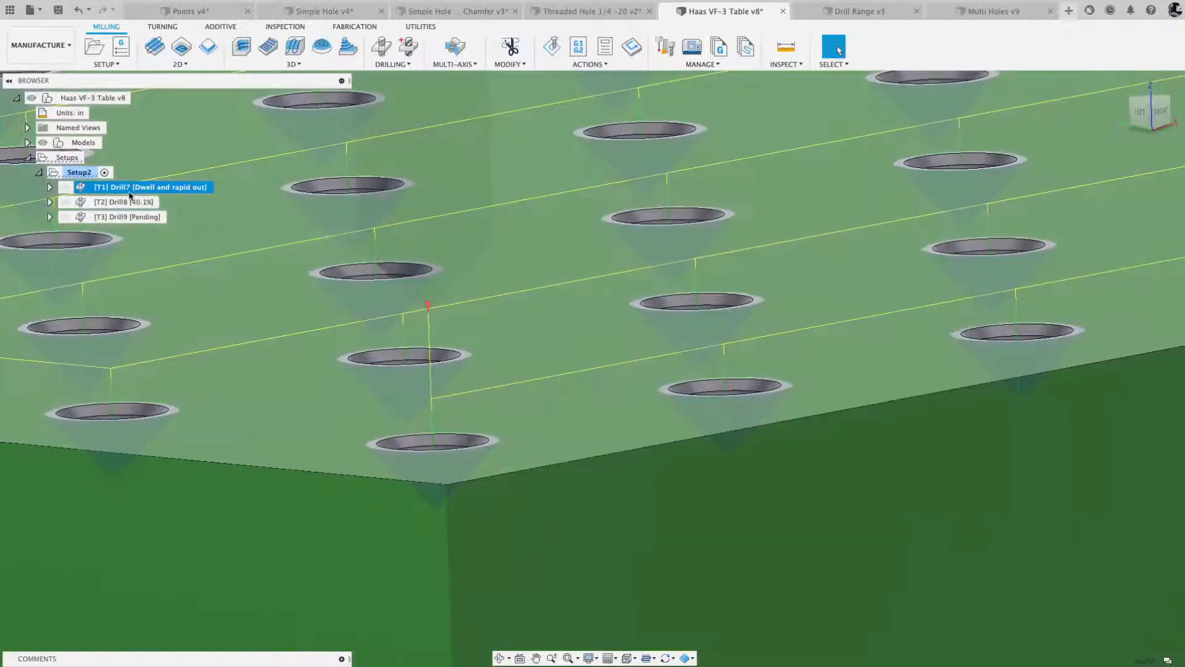
pyautogui.click(134, 189)
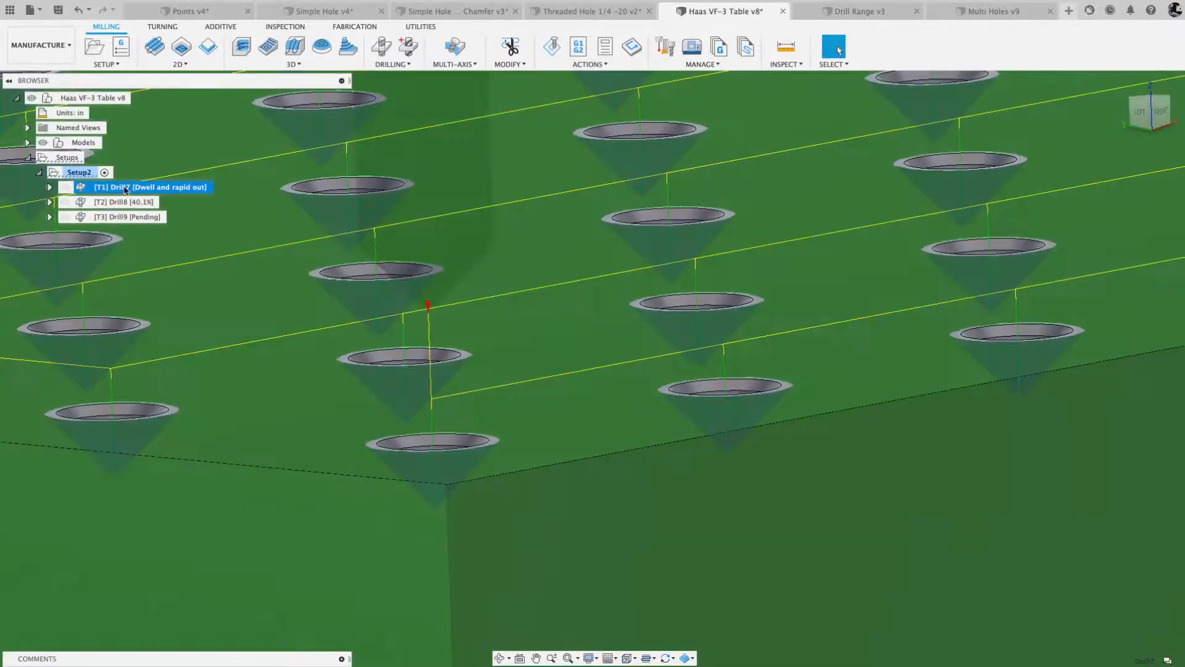
pyautogui.scroll(-3, 134, 189)
pyautogui.scroll(-2, 134, 189)
pyautogui.scroll(-2, 134, 189)
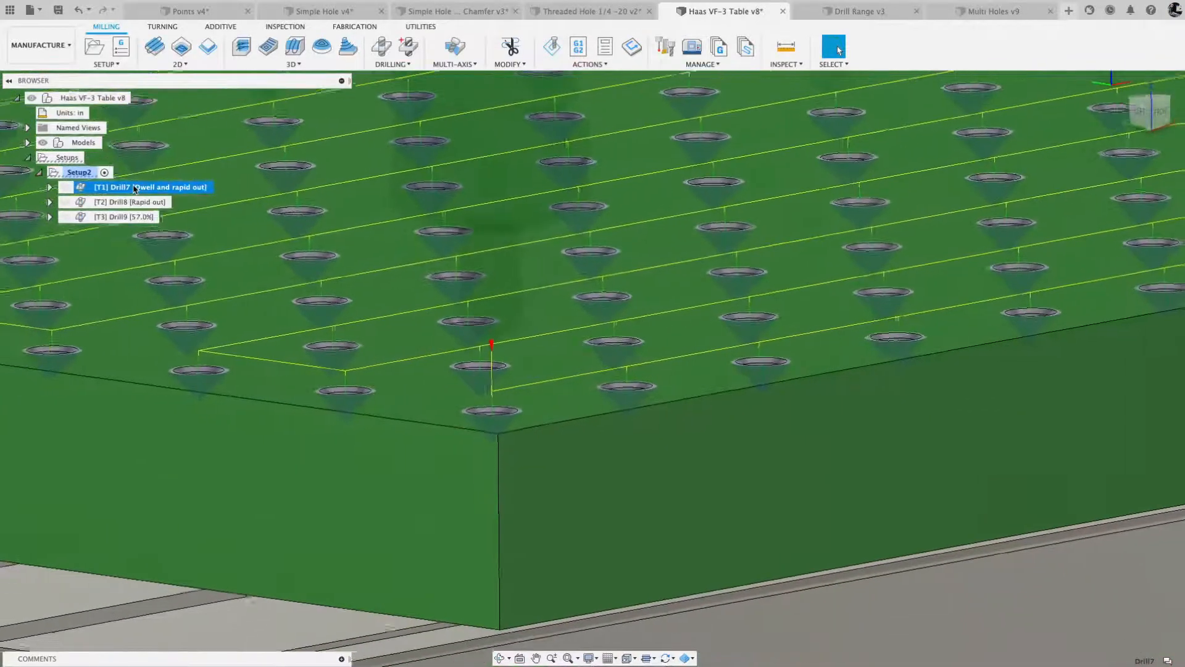
pyautogui.scroll(-3, 134, 189)
# - Delete the spot drill, drill and tap operations from Setup2
pyautogui.keyDown('shift'); pyautogui.moveTo(134, 189); pyautogui.dragTo(132, 210, button='middle'); pyautogui.keyUp('shift')
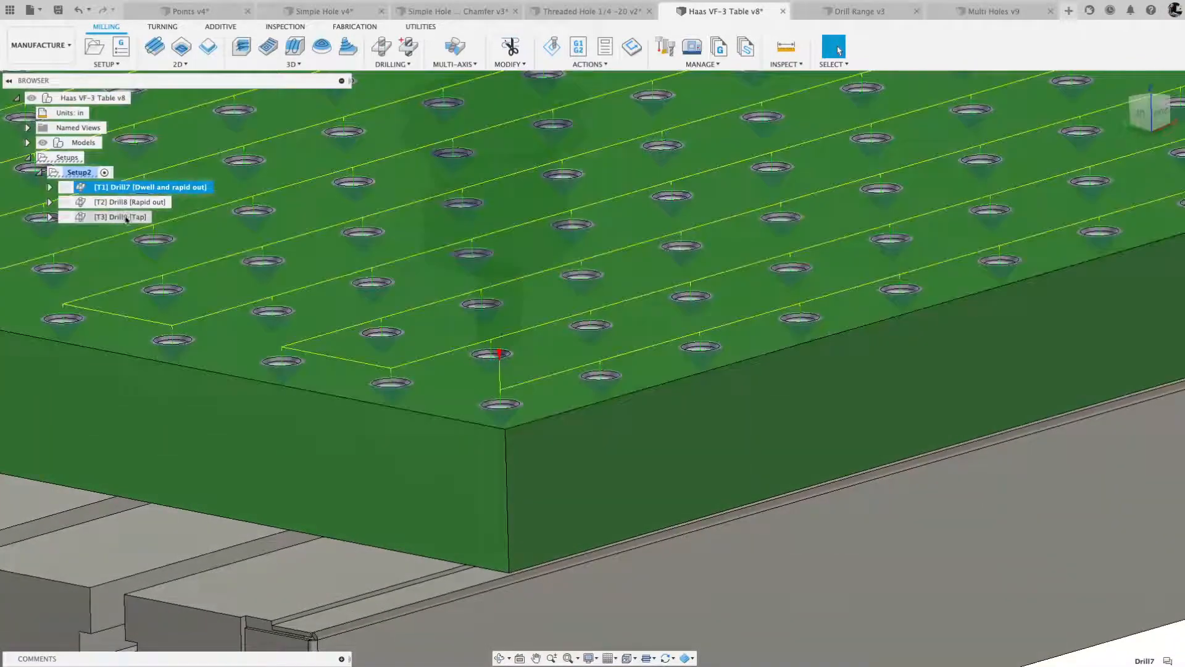
pyautogui.keyDown('shift'); pyautogui.click(127, 217); pyautogui.keyUp('shift')
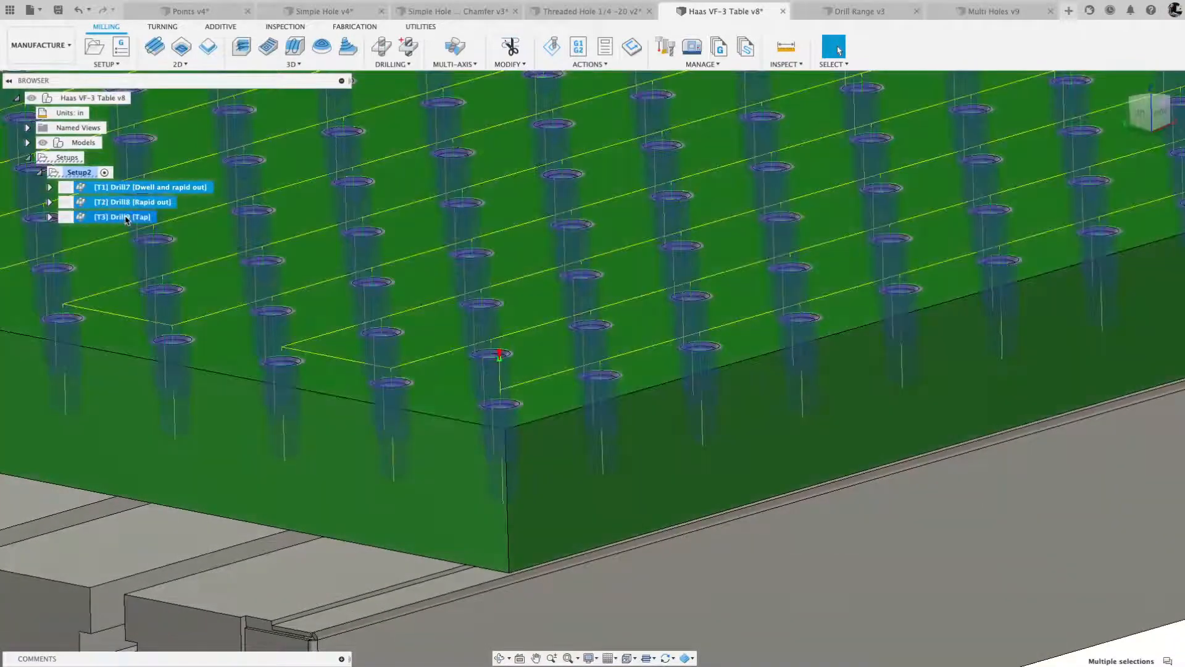
pyautogui.press('Delete')
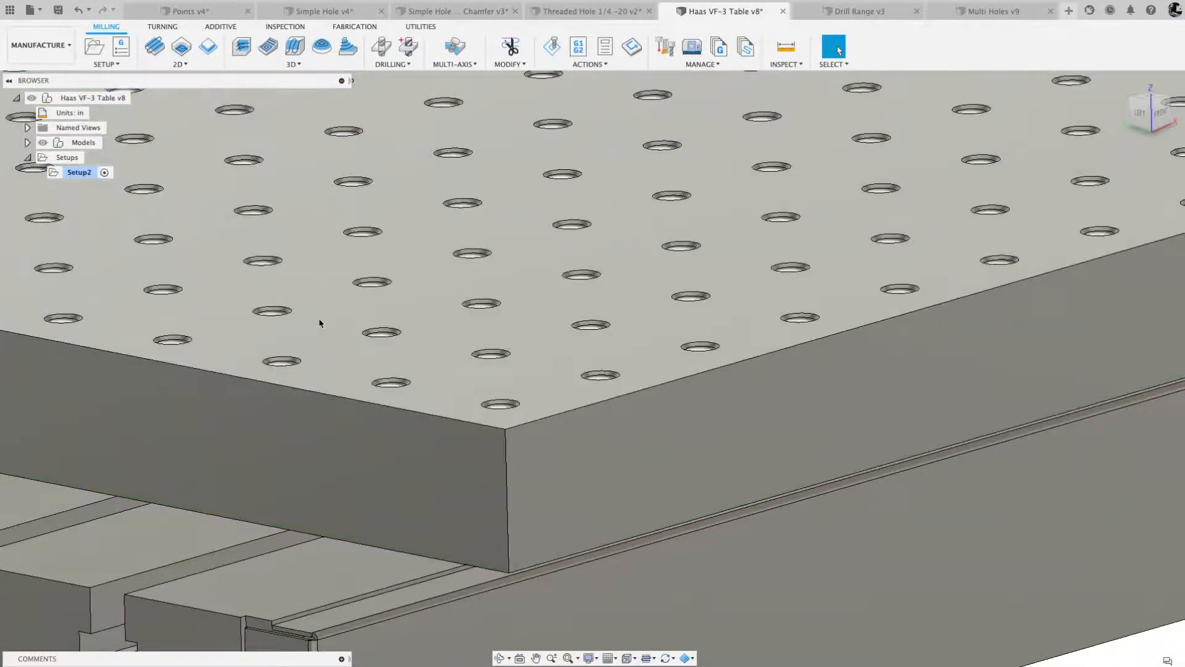
# - Create Setup2's operations from the Drill & Tap 0.500-13 template and generate their toolpaths
pyautogui.scroll(-5, 319, 323)
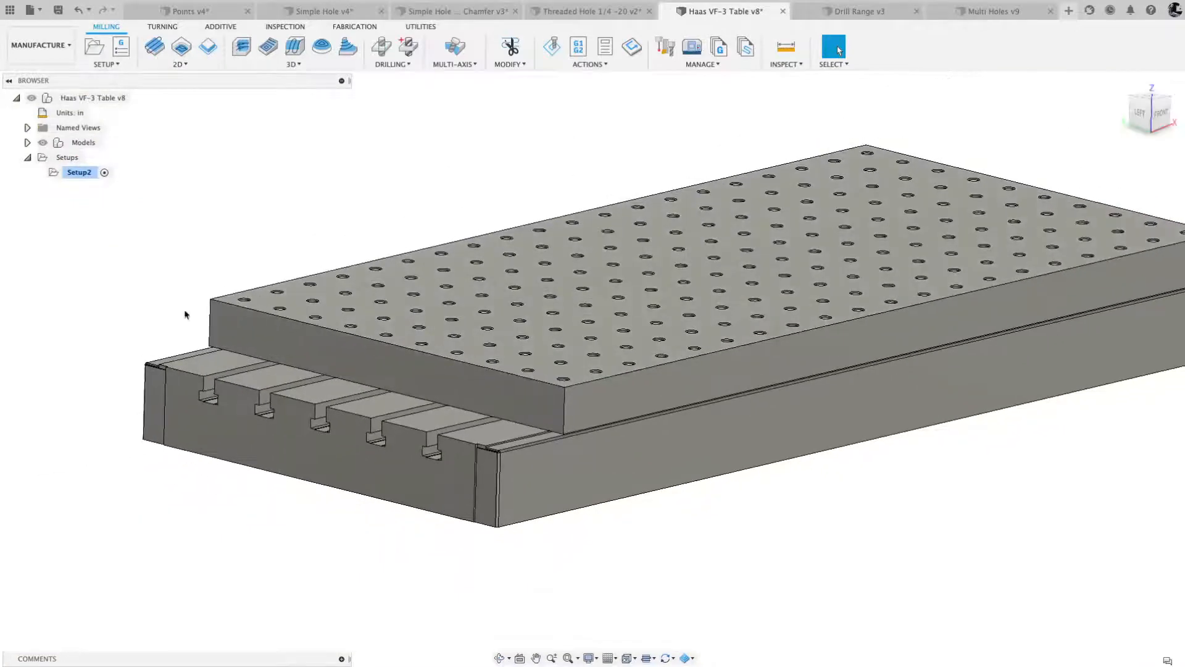
pyautogui.keyDown('shift'); pyautogui.moveTo(163, 305); pyautogui.dragTo(169, 308, button='middle'); pyautogui.keyUp('shift')
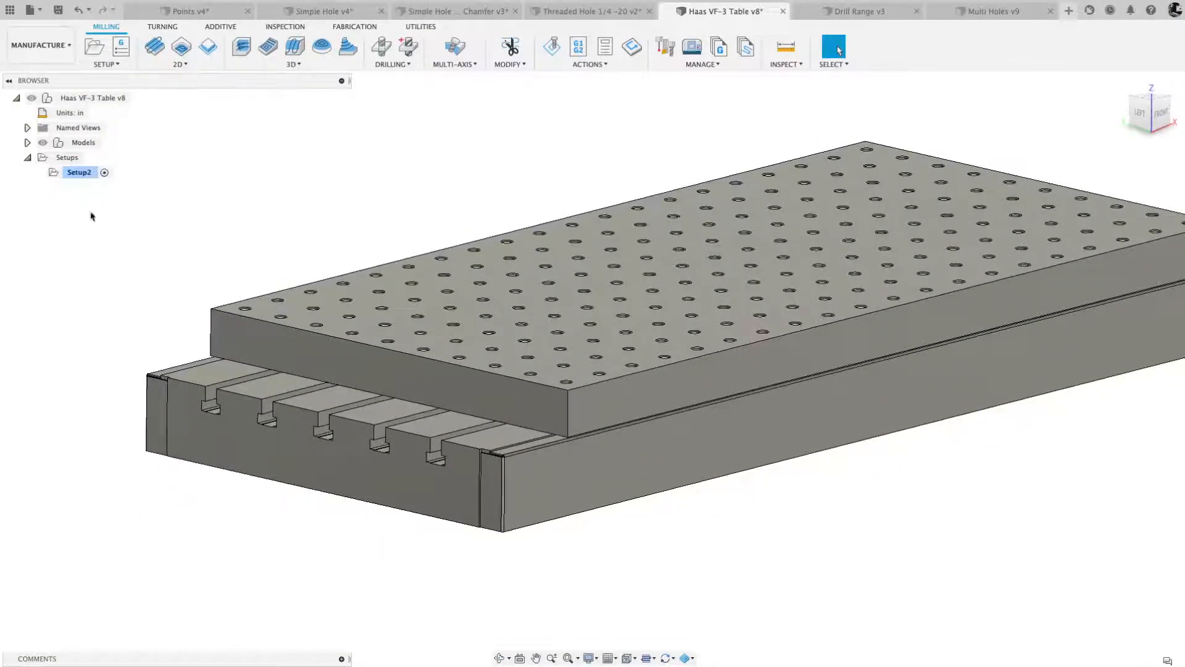
pyautogui.rightClick(80, 174)
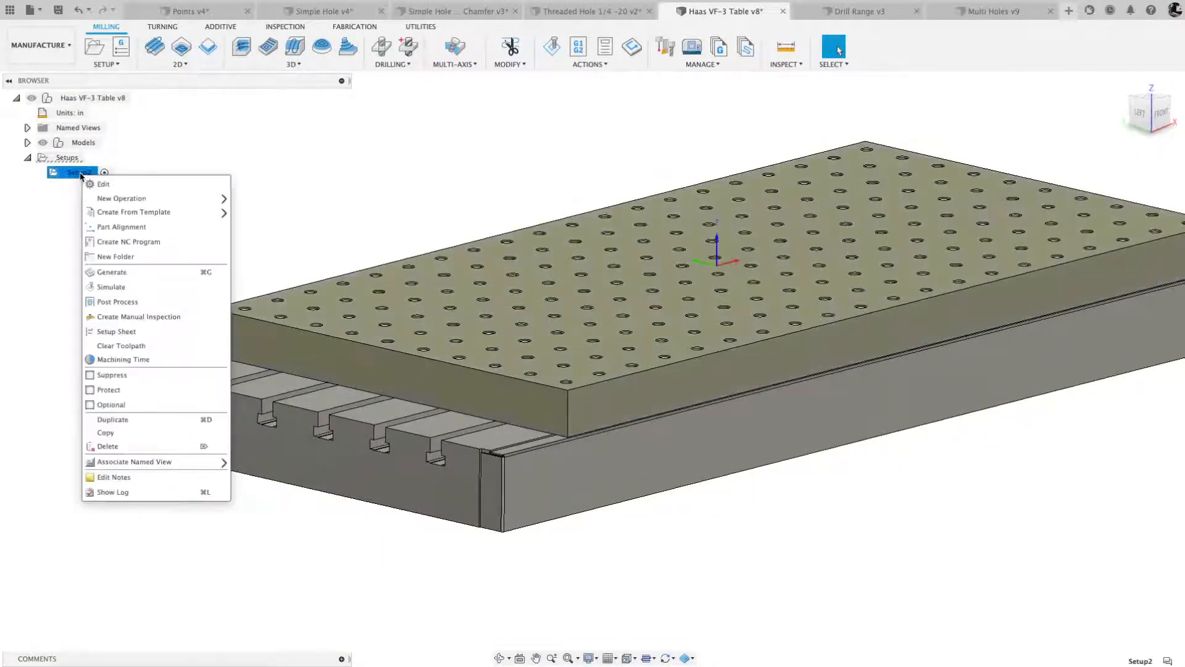
pyautogui.moveTo(131, 214)
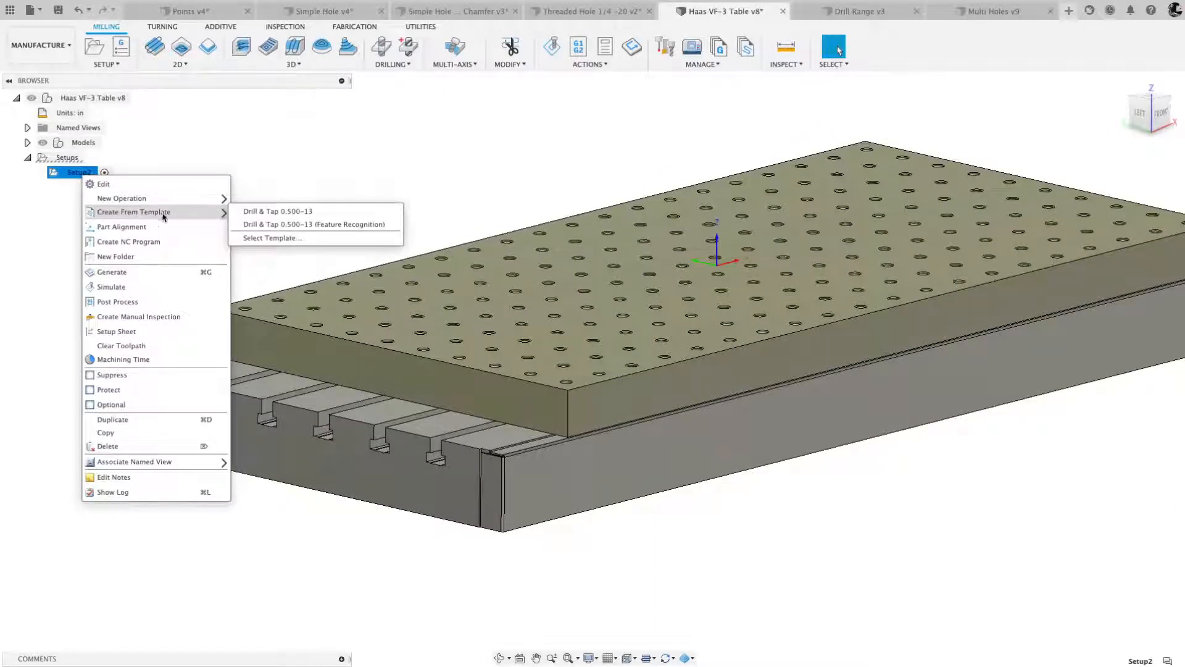
pyautogui.click(282, 211)
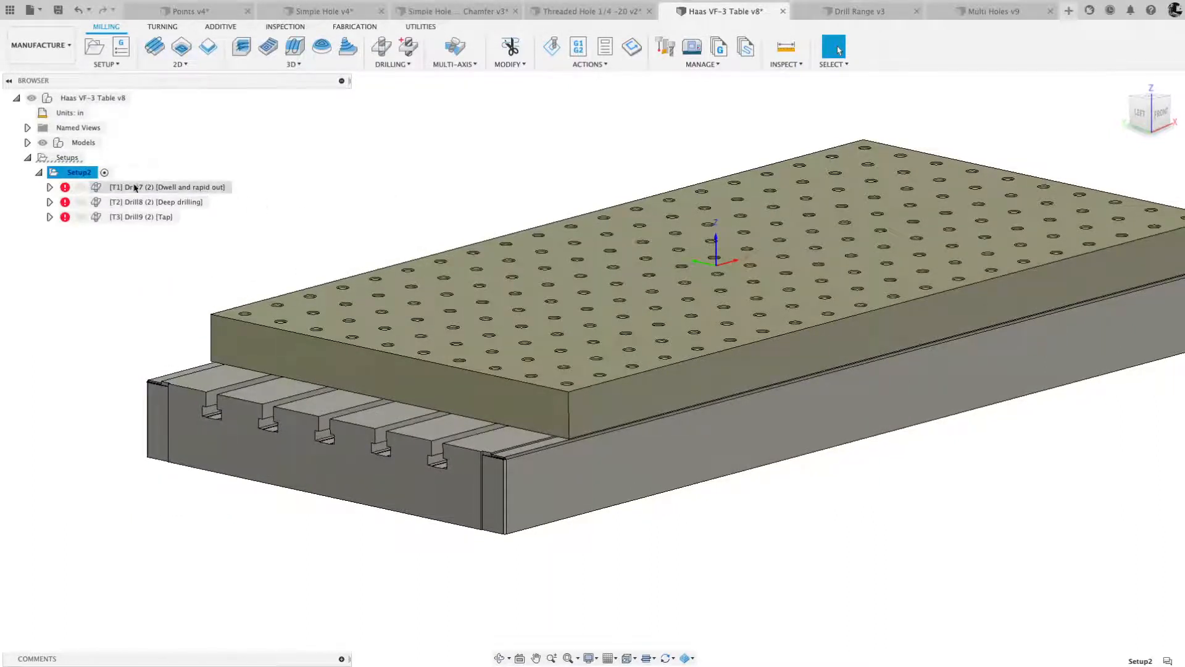
pyautogui.rightClick(79, 178)
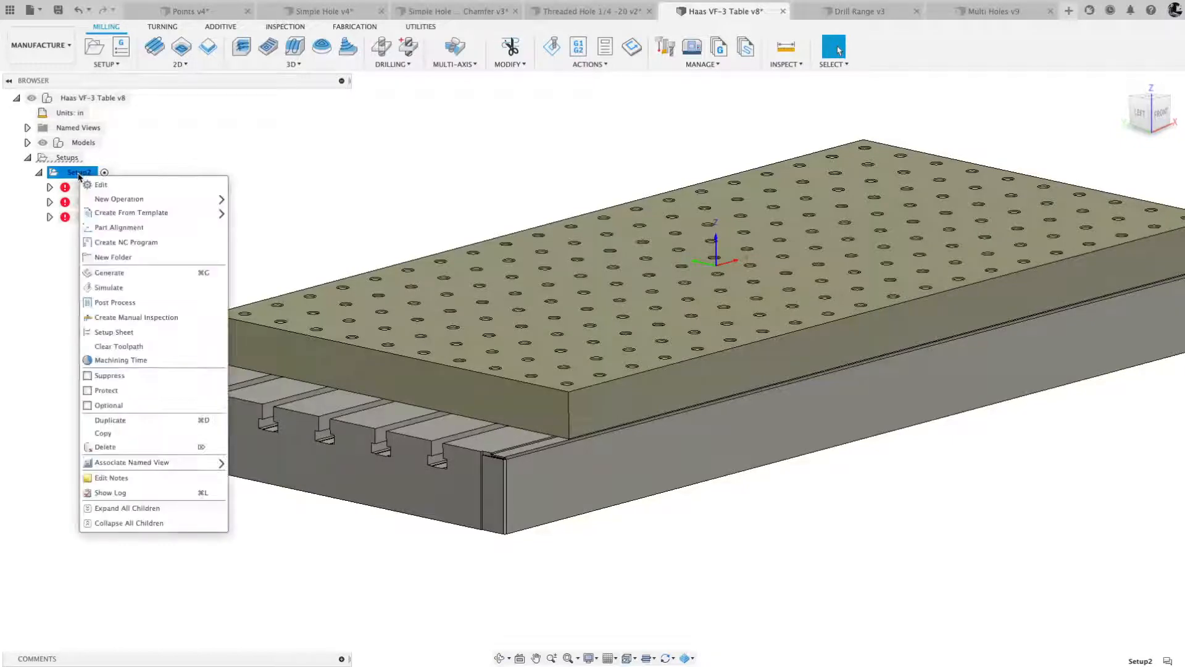
pyautogui.click(121, 274)
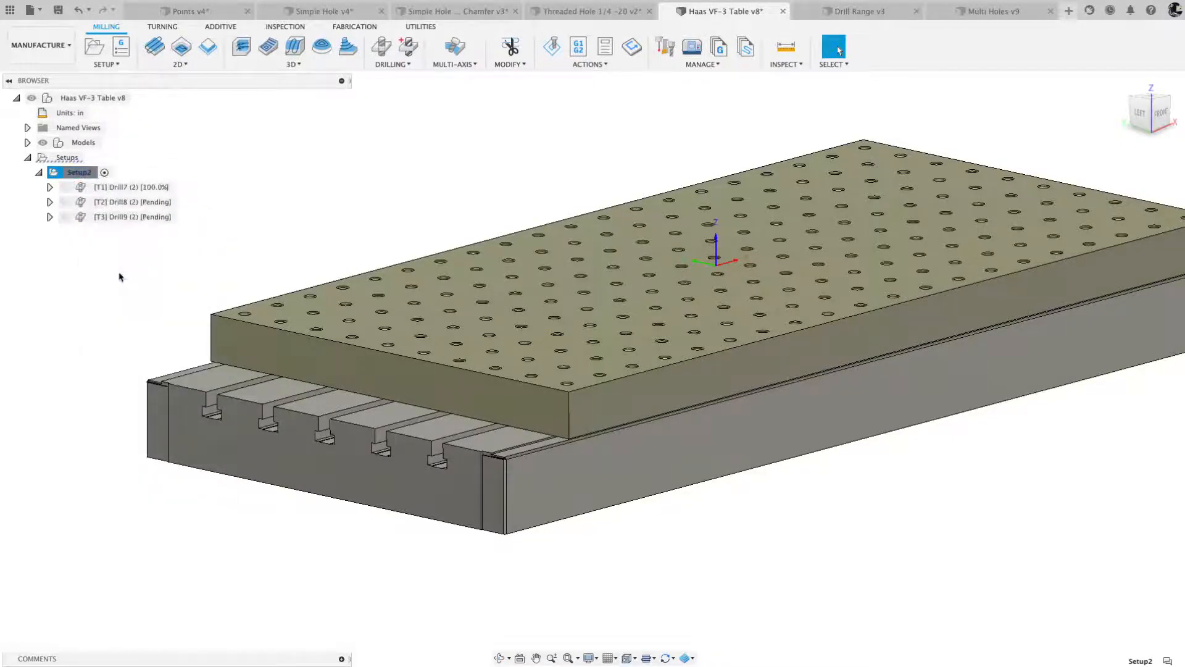
# - Inspect the toolpaths of the template's spot drill, deep drilling and tap operations one after another
pyautogui.click(132, 187)
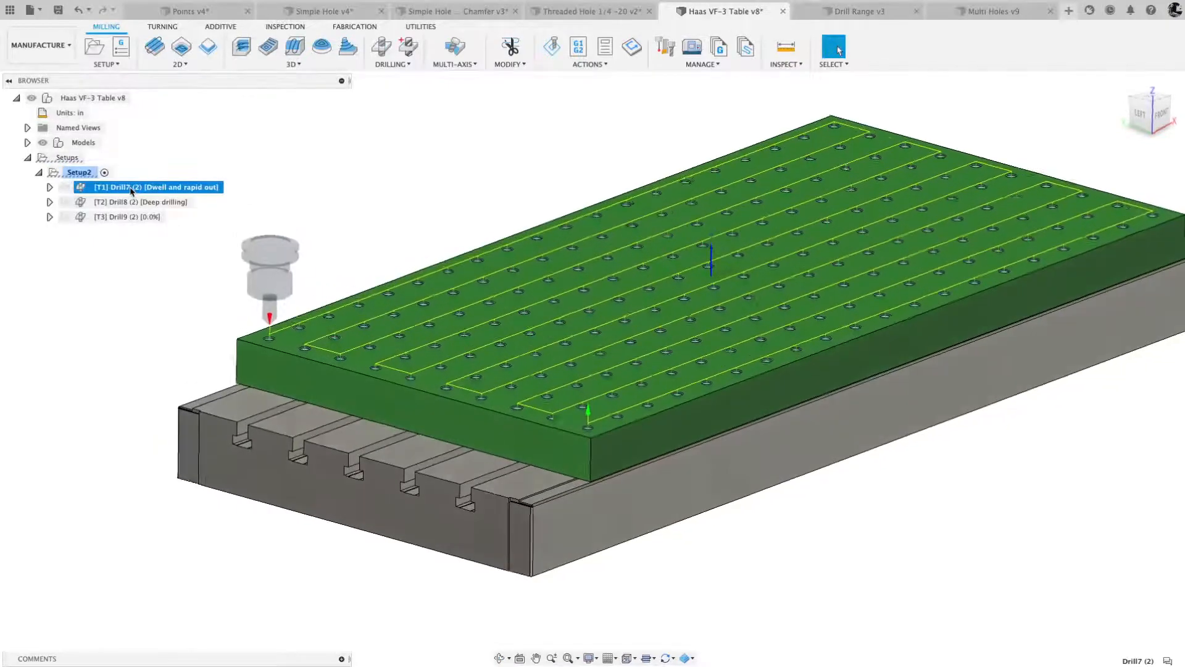
pyautogui.click(139, 203)
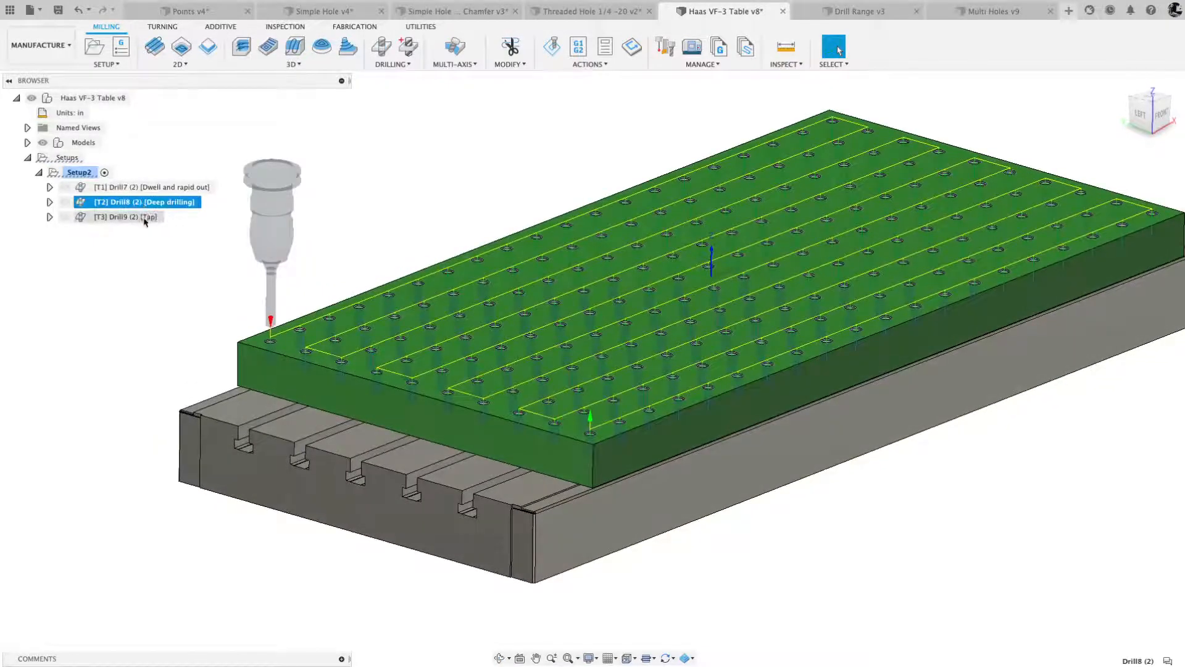
pyautogui.click(144, 221)
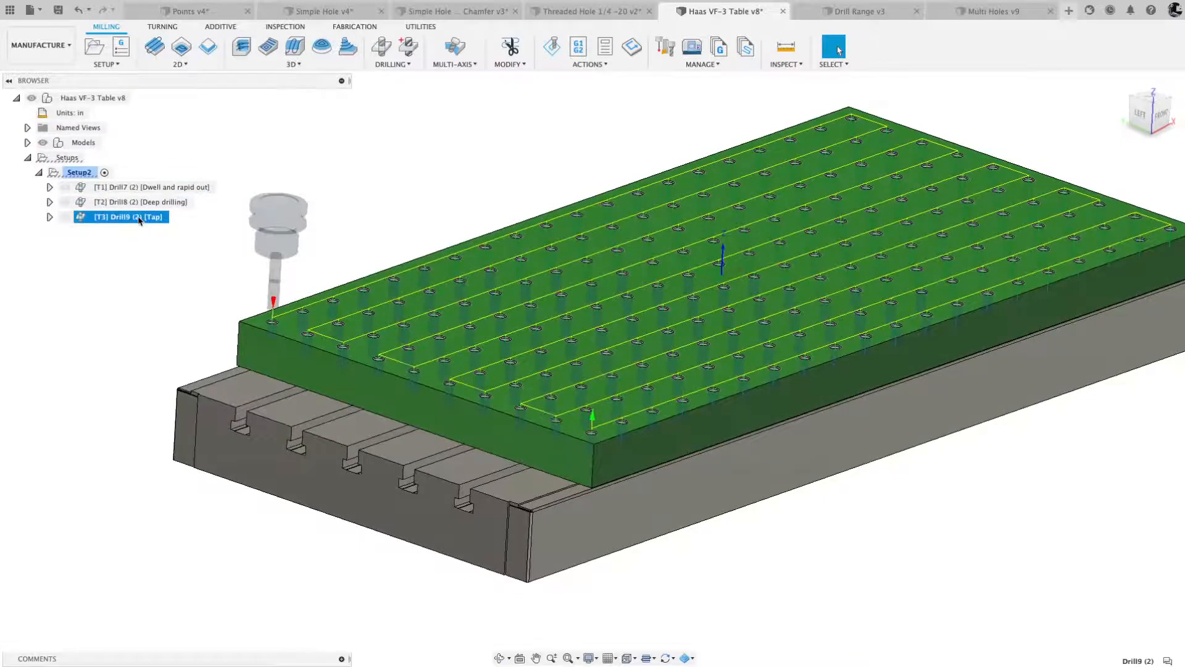
# - Simulate all of Setup2's operations at increased playback speed and close the simulation
pyautogui.click(79, 174)
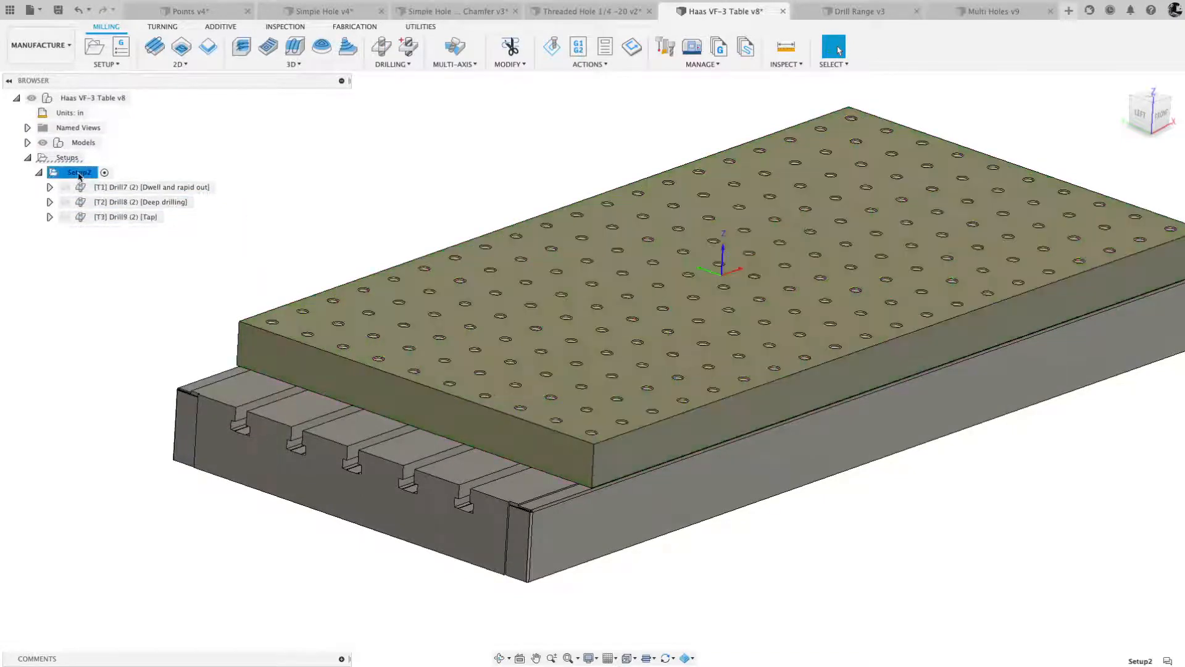
pyautogui.rightClick(79, 176)
pyautogui.click(128, 287)
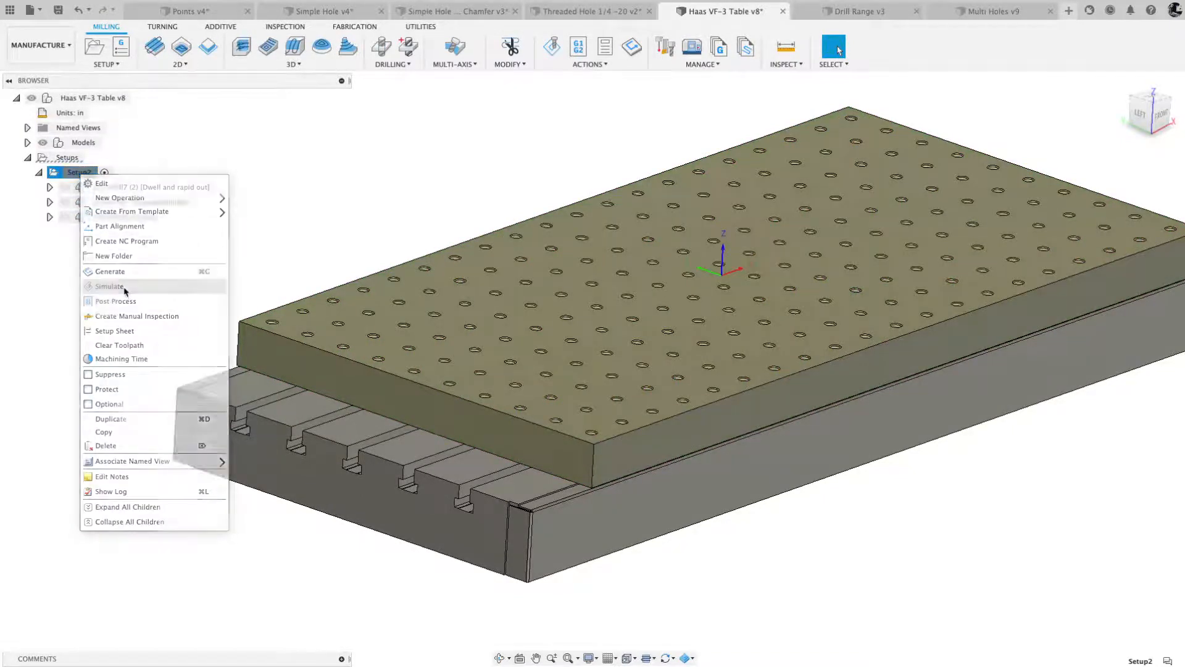
pyautogui.click(594, 611)
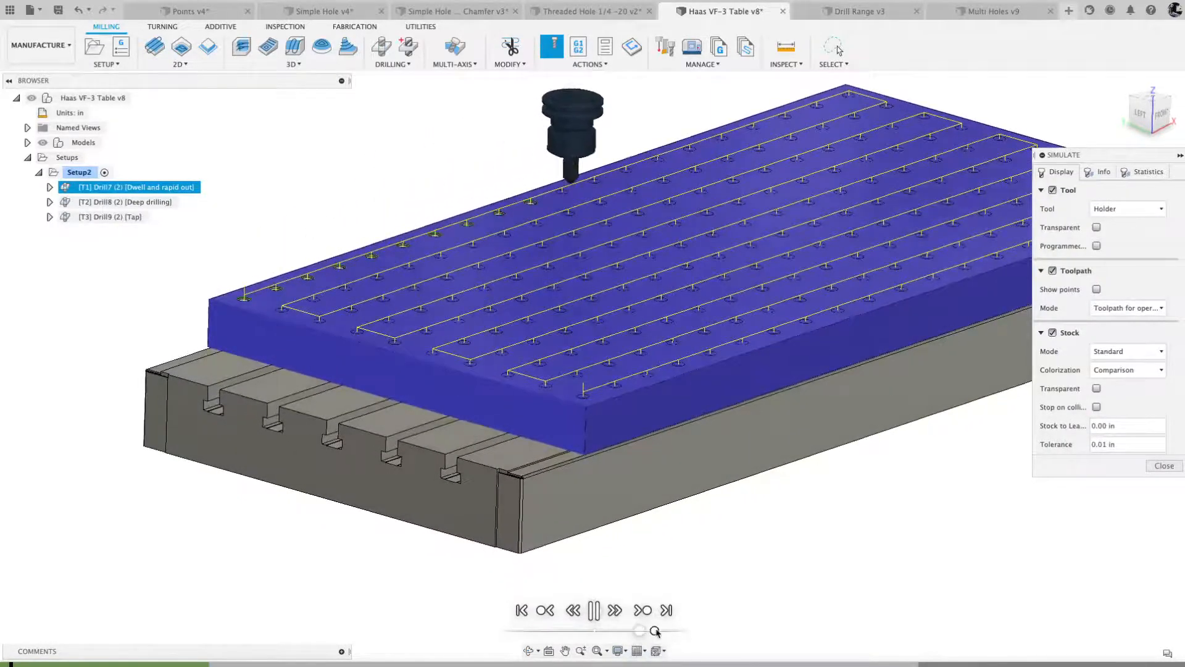
pyautogui.moveTo(640, 630); pyautogui.dragTo(662, 631)
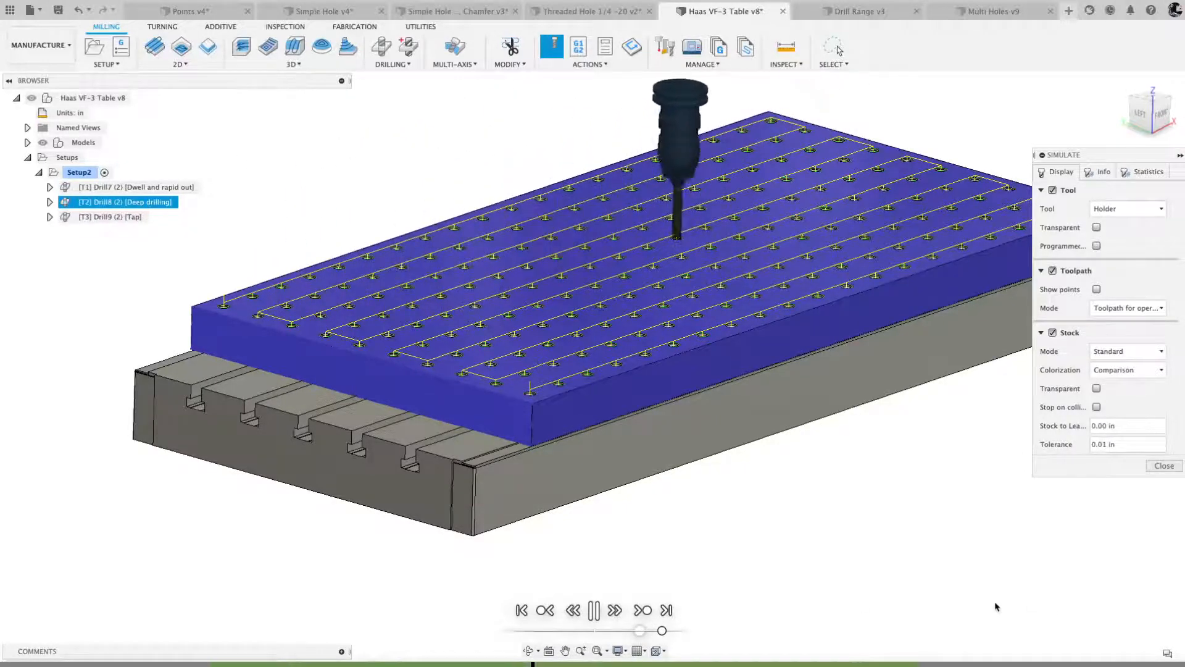
pyautogui.click(1164, 466)
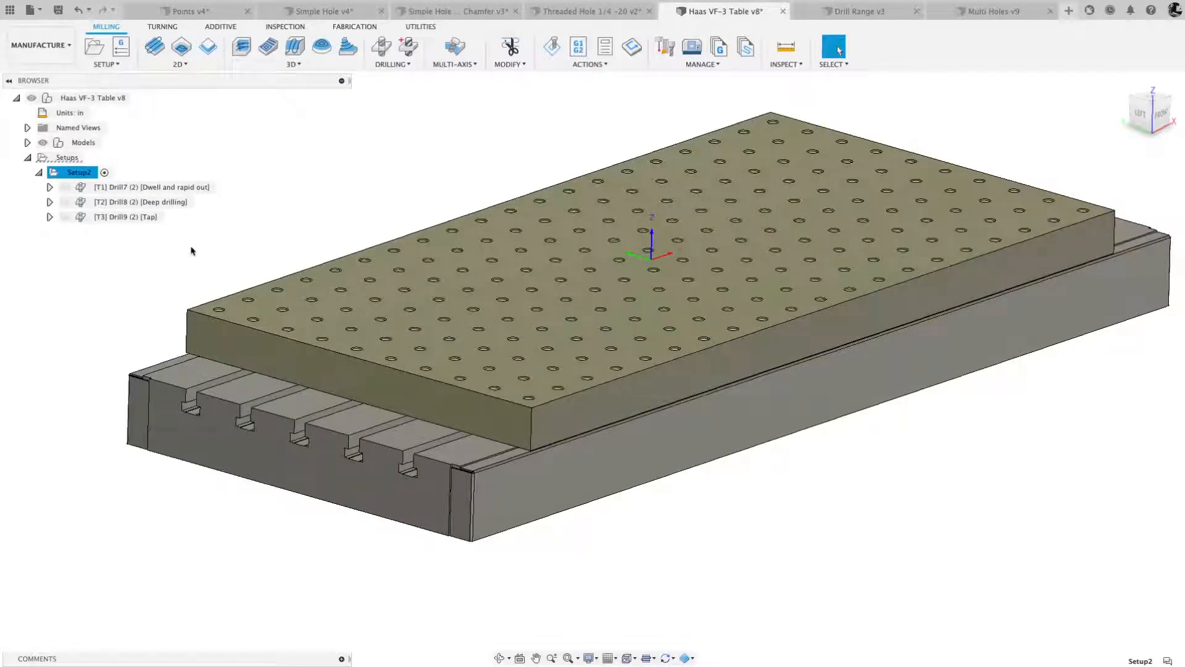
# - Delete the three template-based drilling operations from Setup2
pyautogui.keyDown('shift'); pyautogui.scroll(5, 191, 250); pyautogui.keyUp('shift')
pyautogui.keyDown('shift'); pyautogui.scroll(-3, 191, 251); pyautogui.keyUp('shift')
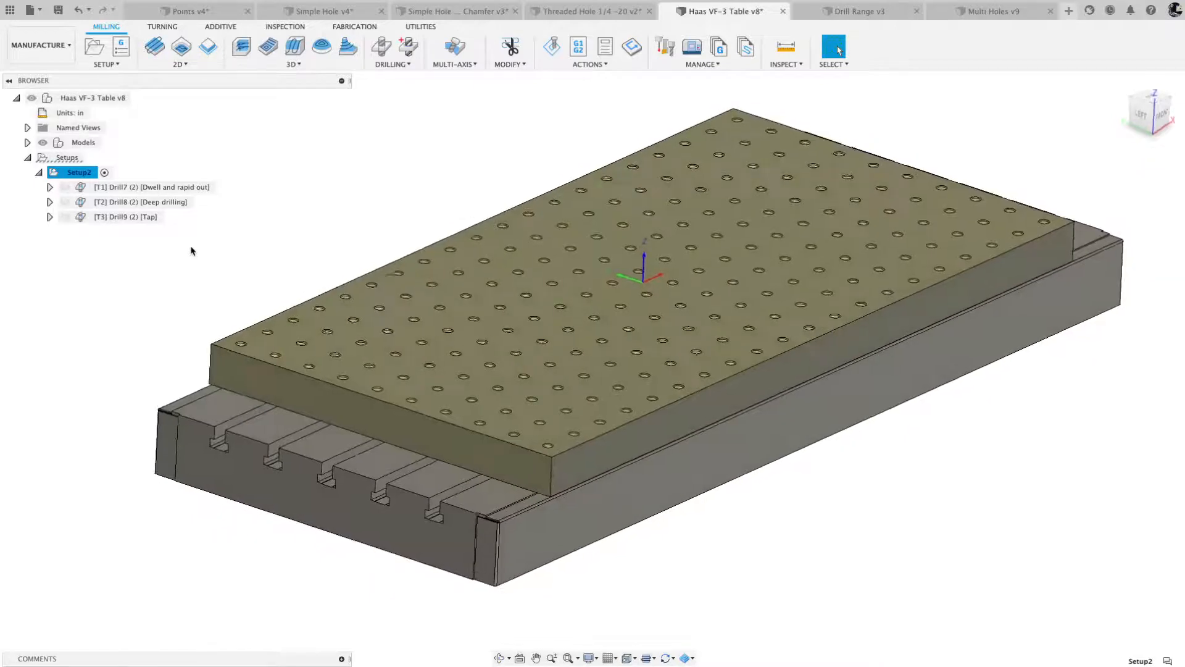
pyautogui.keyDown('shift'); pyautogui.hscroll(1, 191, 250); pyautogui.keyUp('shift')
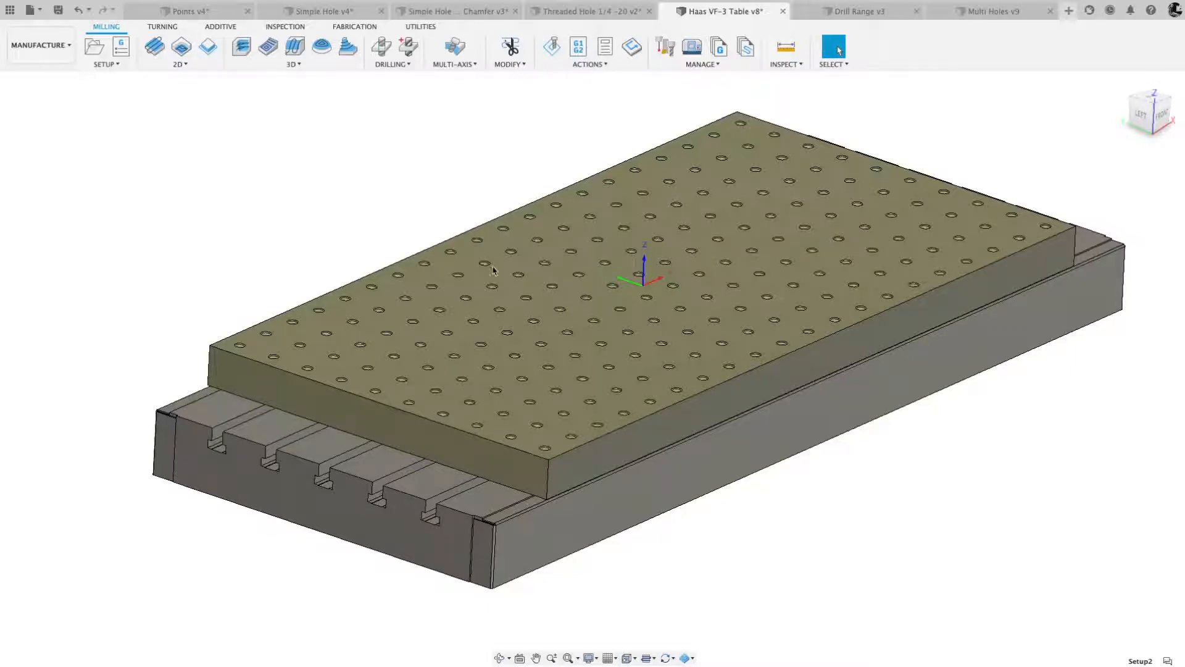
pyautogui.click(488, 195)
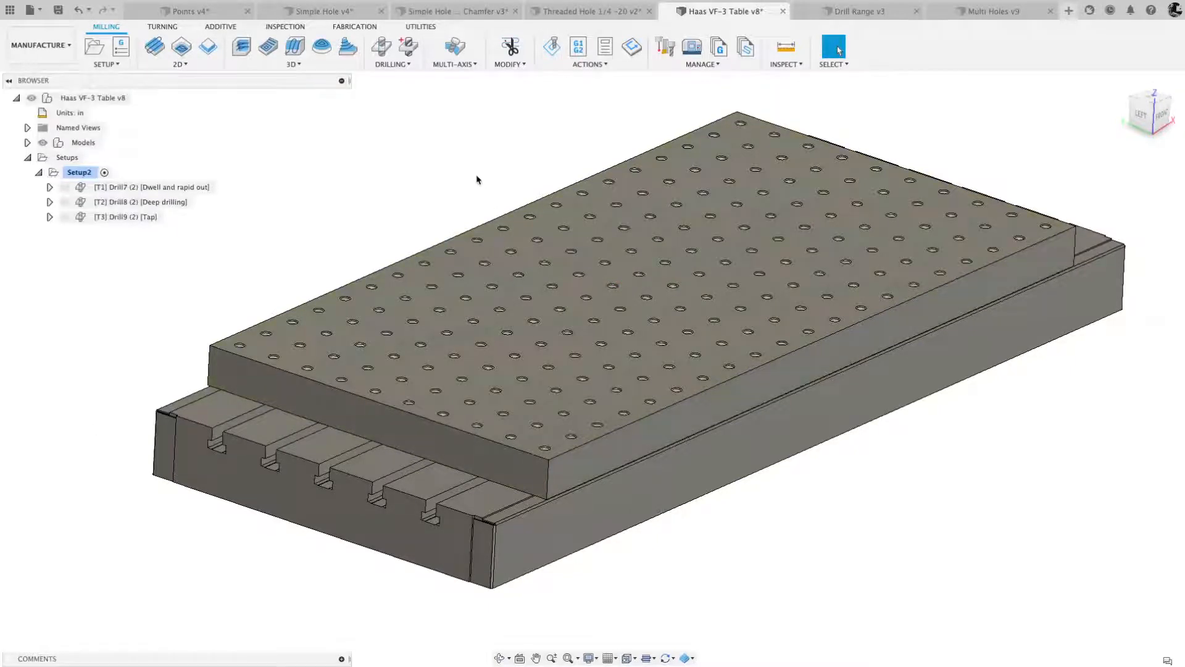
pyautogui.click(132, 191)
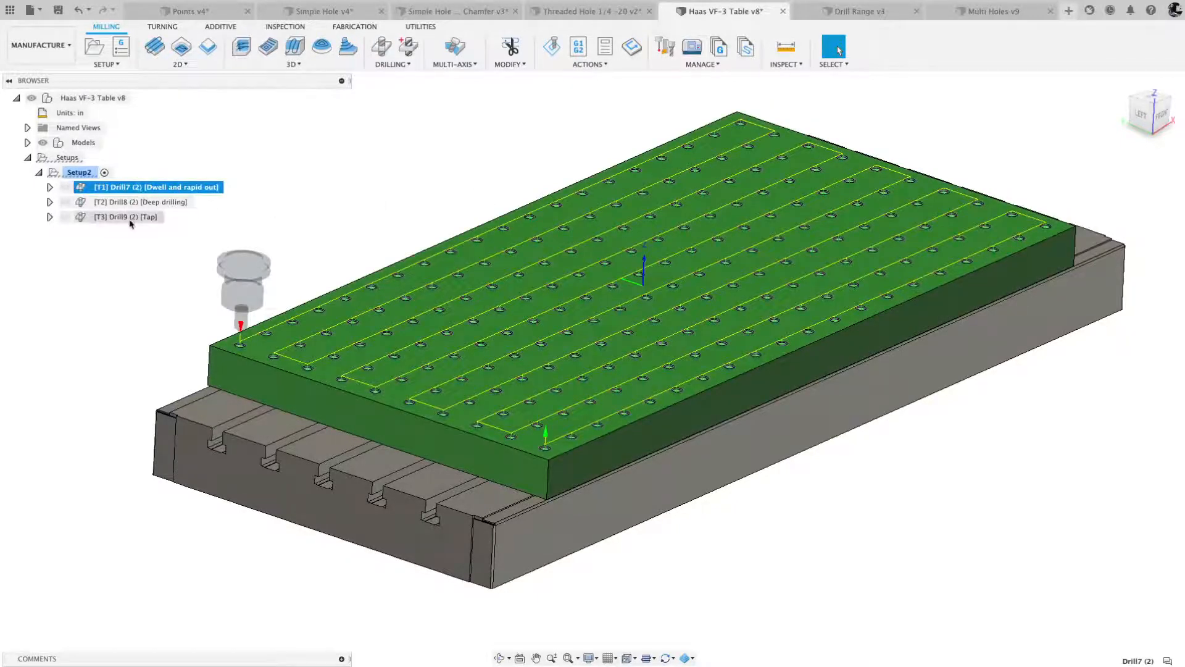
pyautogui.keyDown('shift'); pyautogui.click(126, 217); pyautogui.keyUp('shift')
pyautogui.press('Delete')
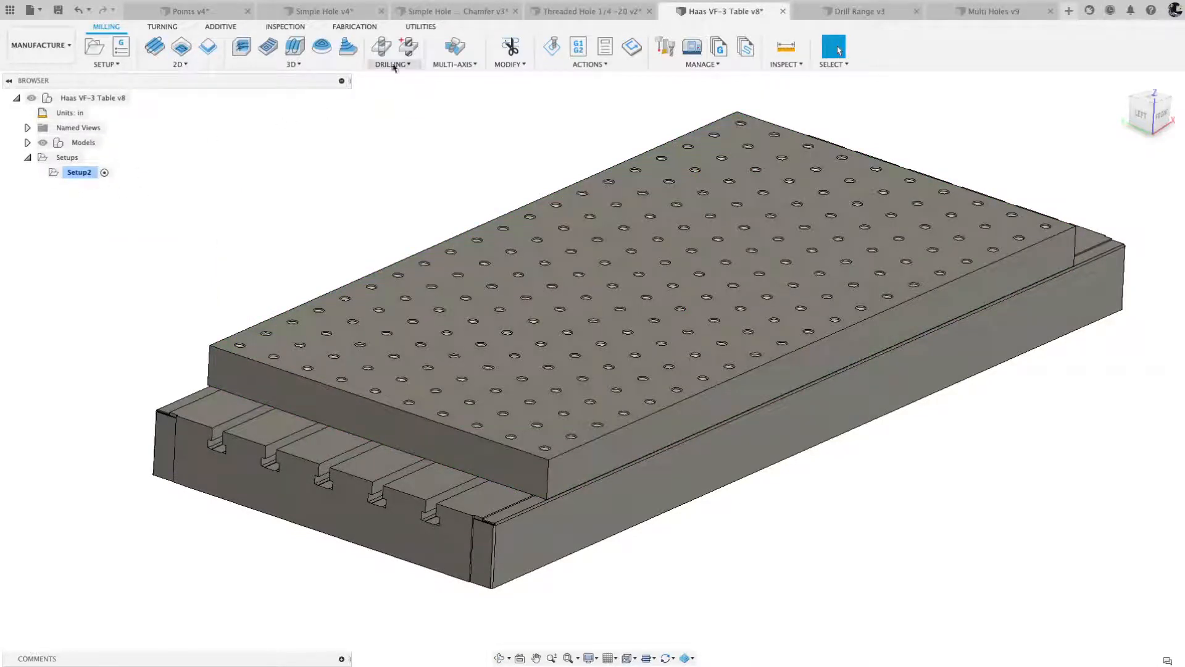
# - Create a drill operation with the 5/8" Spot Drill from the Haas VF-3 Table document and the Aluminum - Finishing preset
pyautogui.click(382, 47)
pyautogui.click(1019, 210)
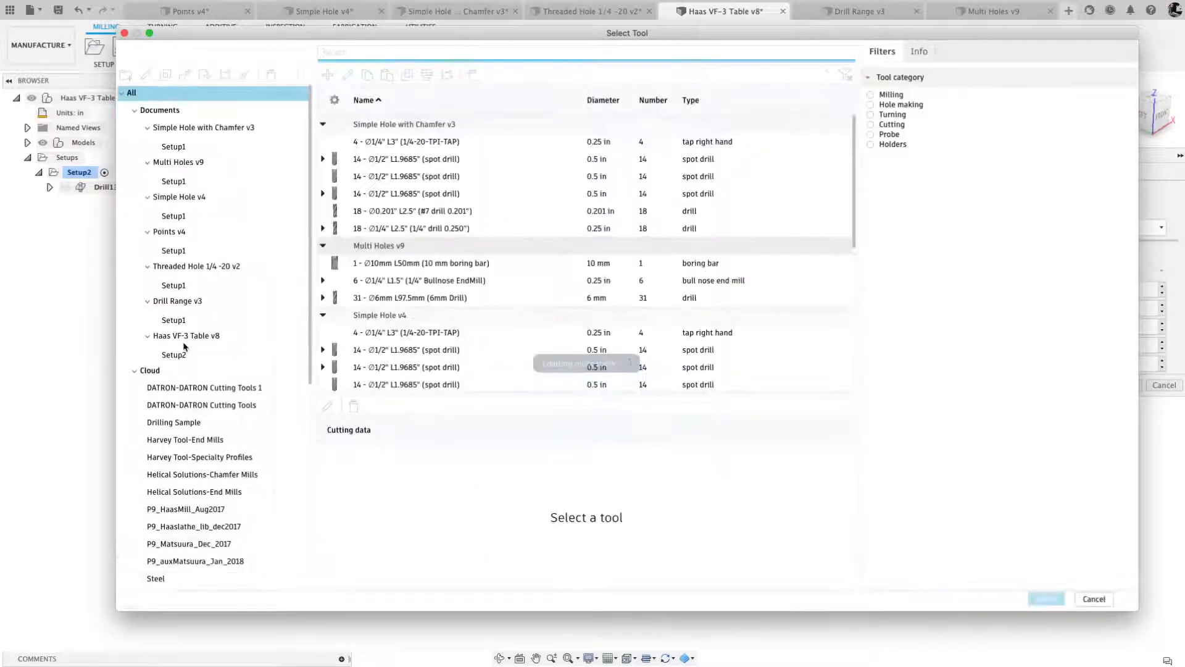
pyautogui.click(184, 337)
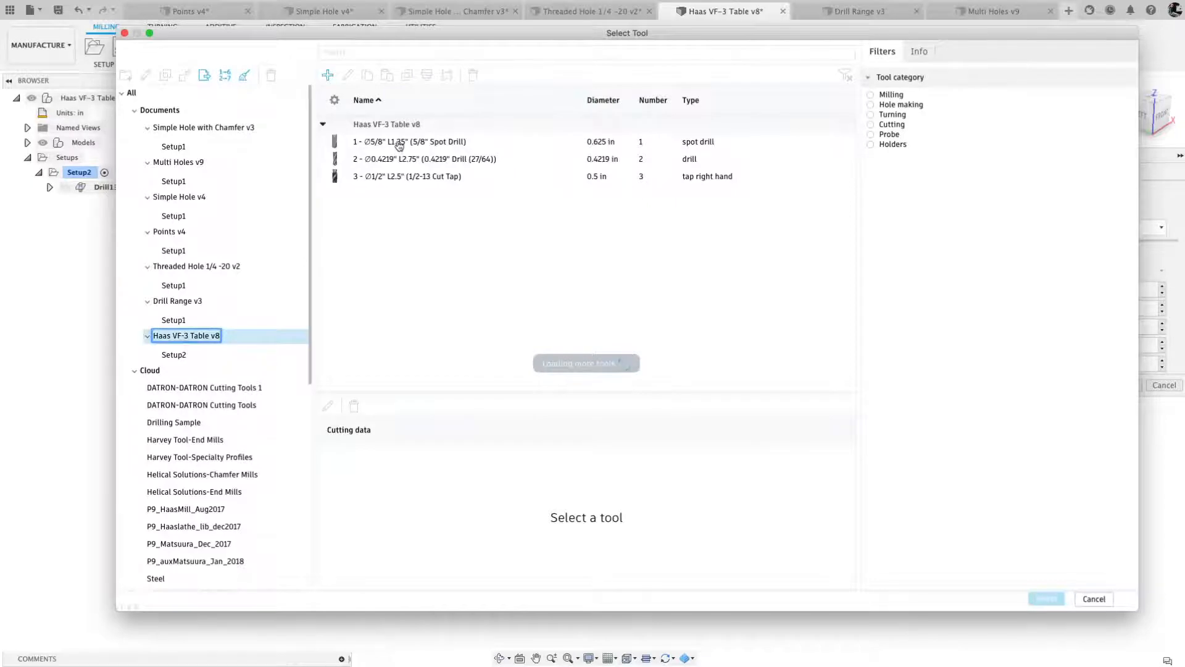
pyautogui.click(400, 142)
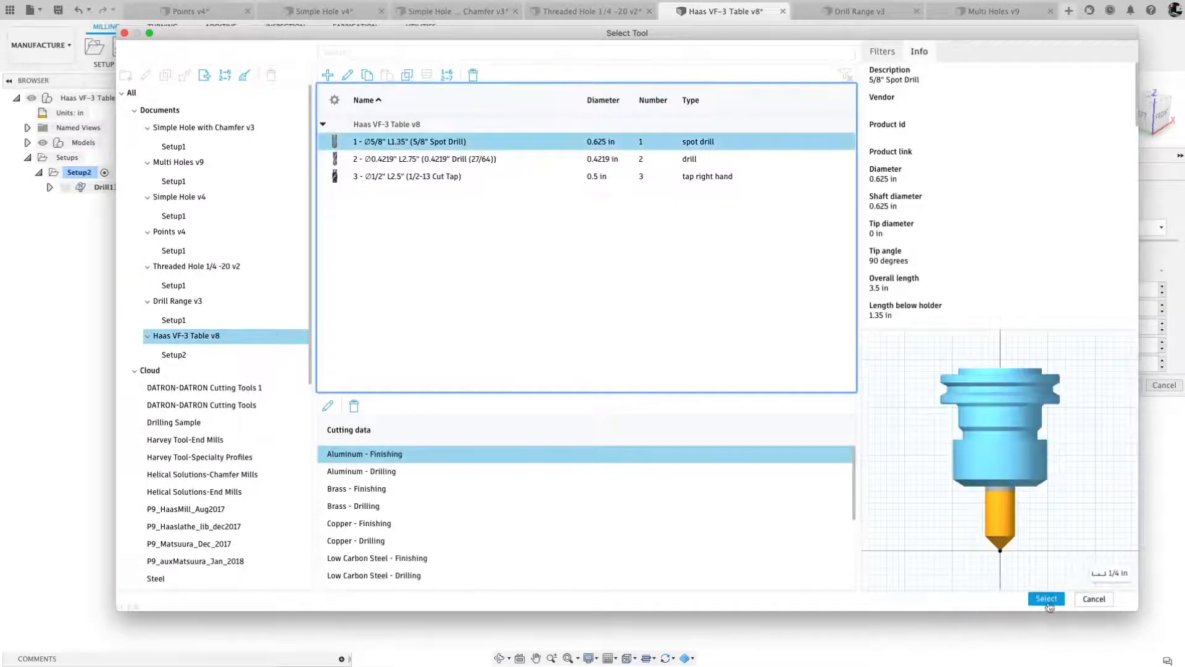
pyautogui.click(1047, 598)
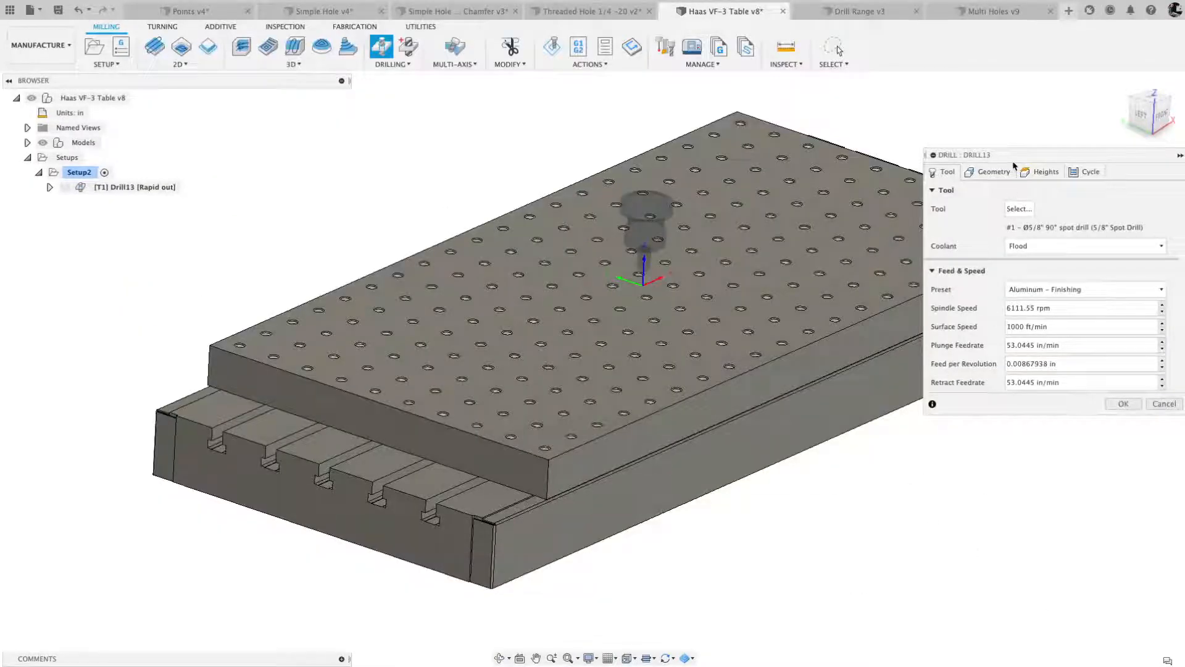
# - Assign the countersink face of the plate's front corner hole to the spot drill operation and accept it
pyautogui.click(989, 172)
pyautogui.scroll(8, 548, 370)
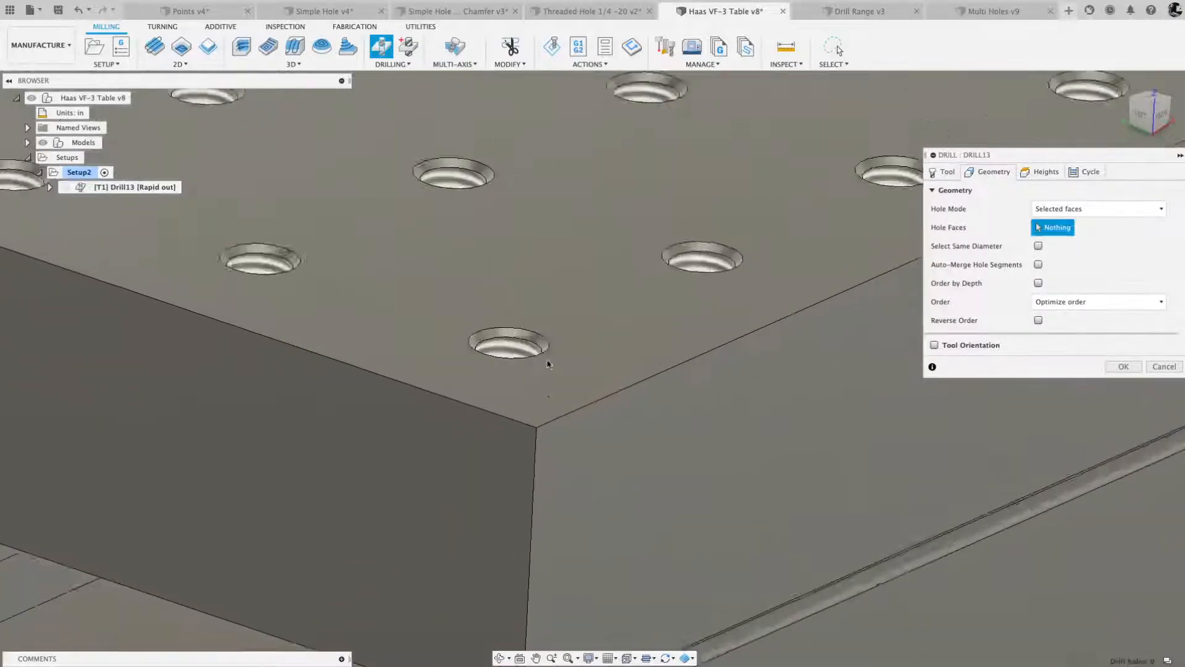
pyautogui.scroll(-2, 547, 364)
pyautogui.click(488, 347)
pyautogui.scroll(-3, 489, 349)
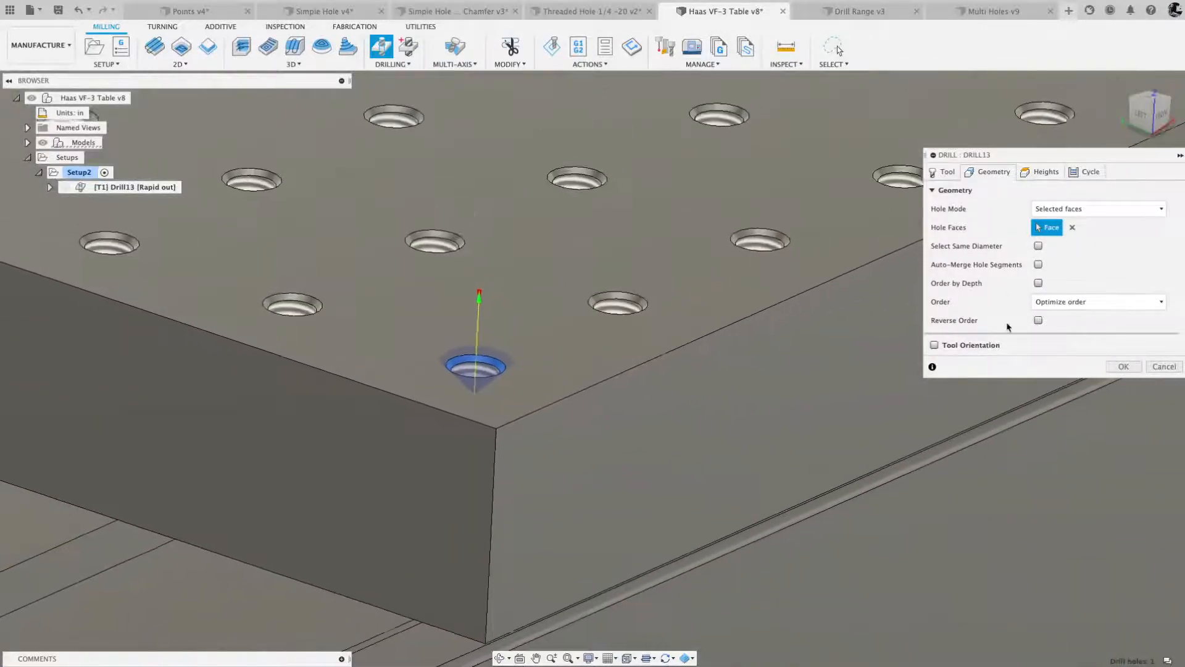
pyautogui.click(1126, 371)
pyautogui.keyDown('shift'); pyautogui.moveTo(1127, 369); pyautogui.dragTo(1142, 339, button='middle'); pyautogui.keyUp('shift')
pyautogui.scroll(-2, 598, 345)
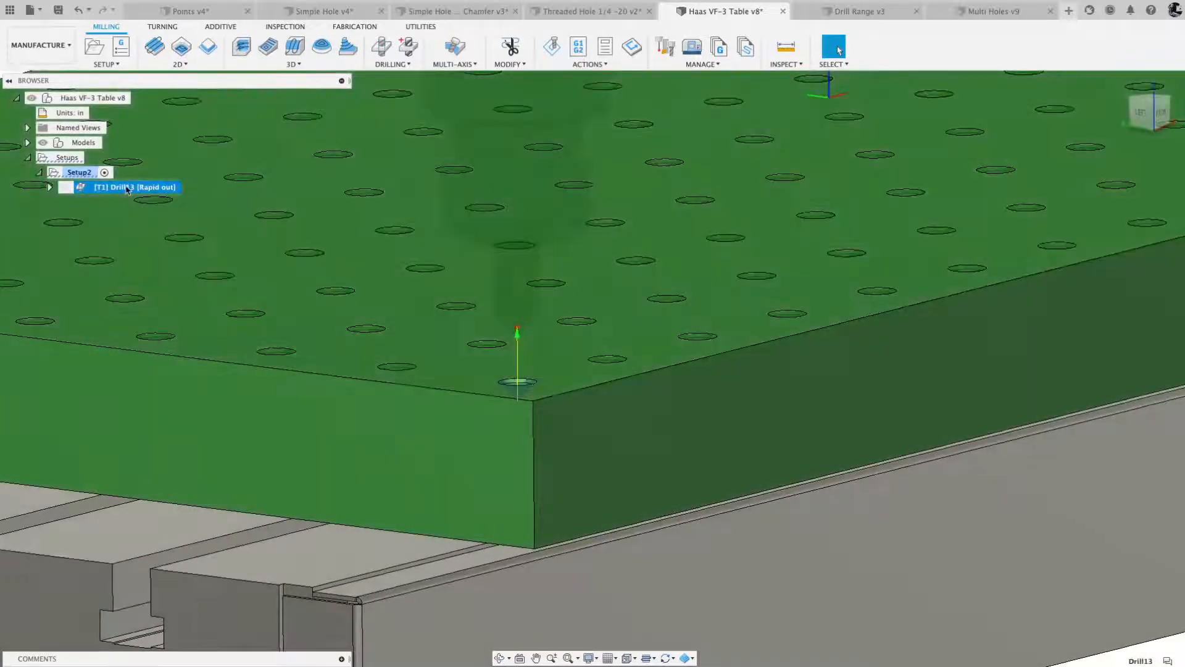
# - Add the spot drill to a linear pattern along the plate's long front edge with 2 in spacing and 30 instances
pyautogui.rightClick(127, 187)
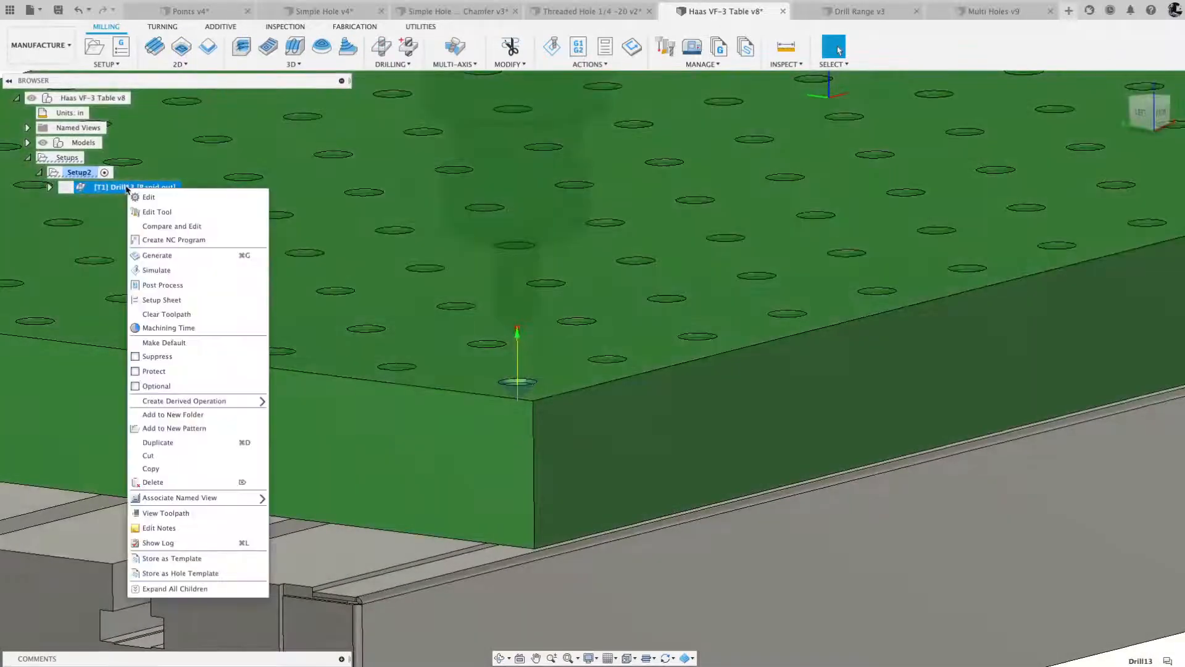
pyautogui.click(173, 428)
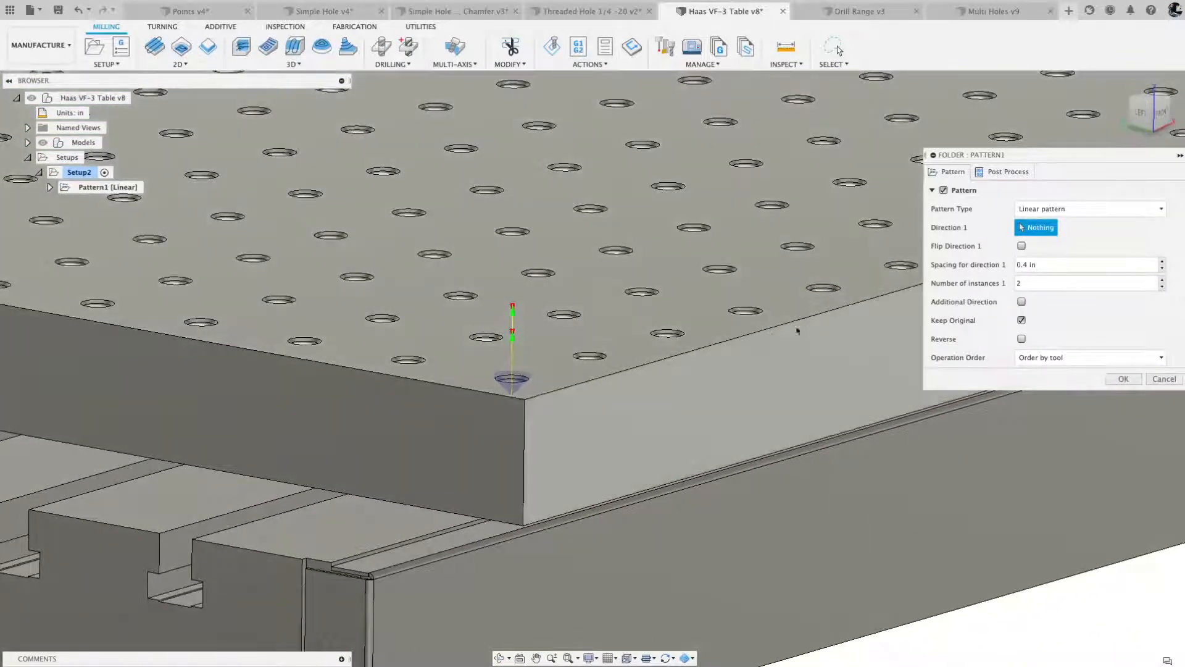
pyautogui.click(768, 333)
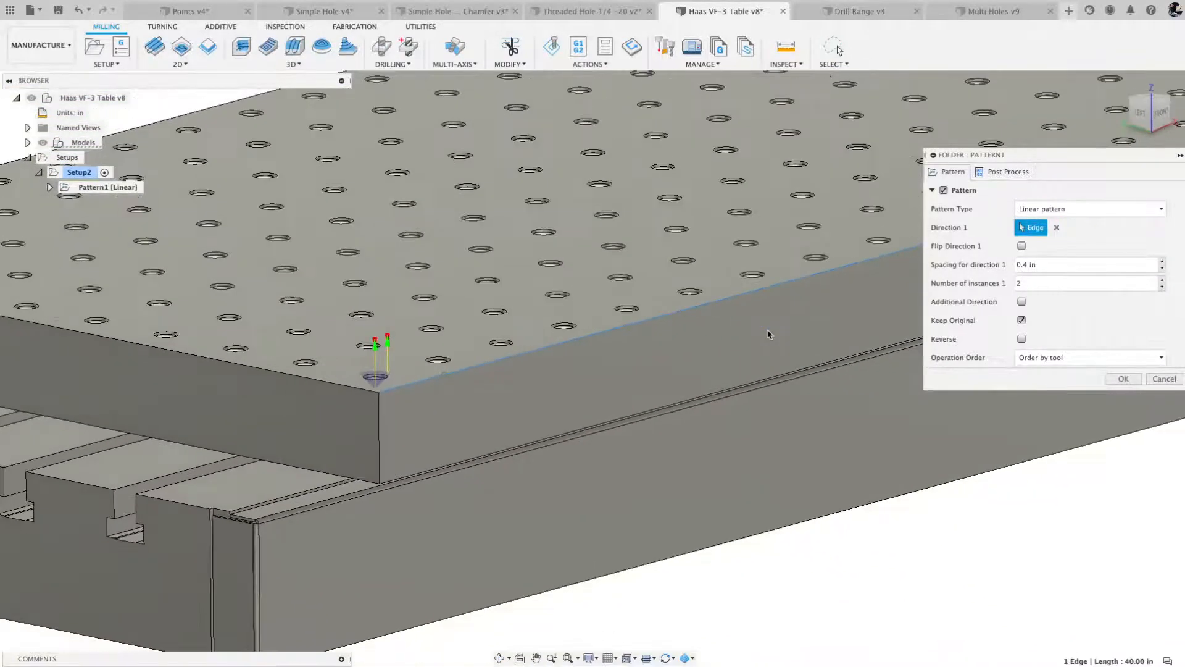
pyautogui.scroll(-3, 768, 334)
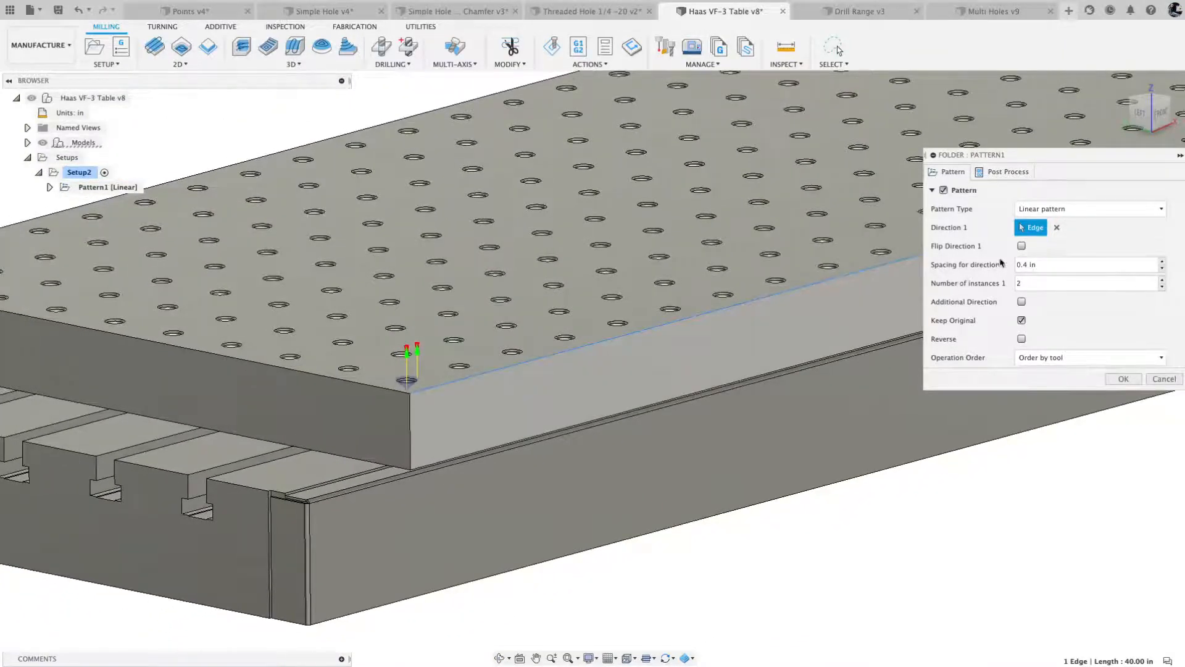
pyautogui.click(1162, 280)
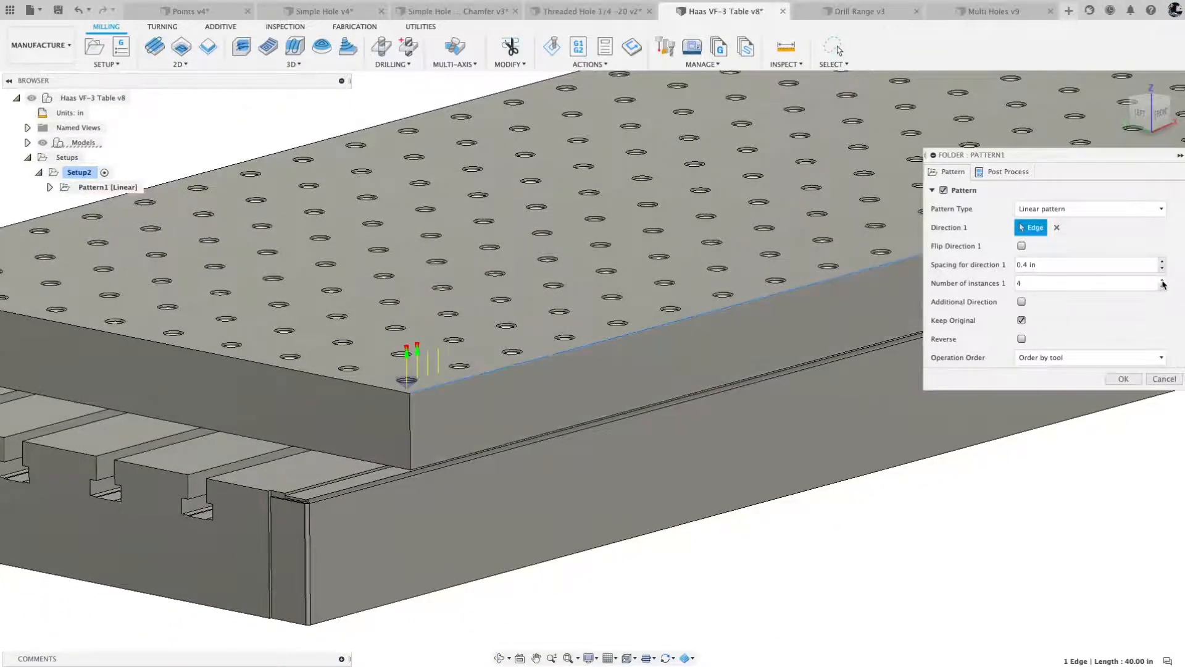
pyautogui.moveTo(1047, 263); pyautogui.dragTo(991, 266)
pyautogui.write('2.')
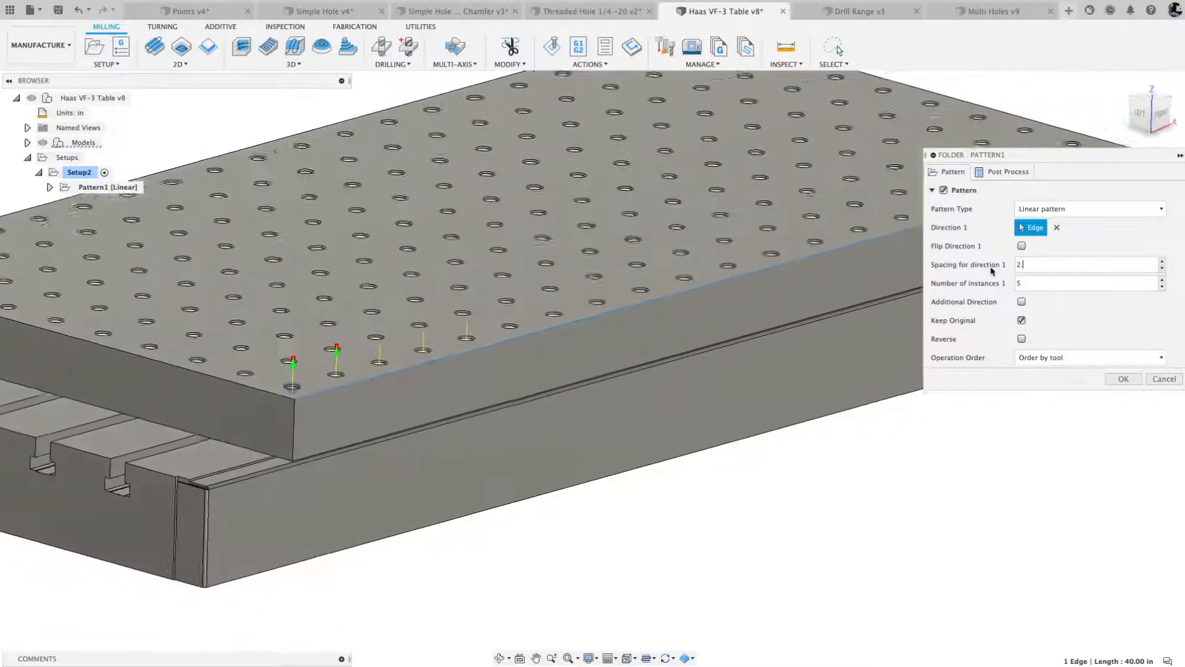
pyautogui.click(1032, 286)
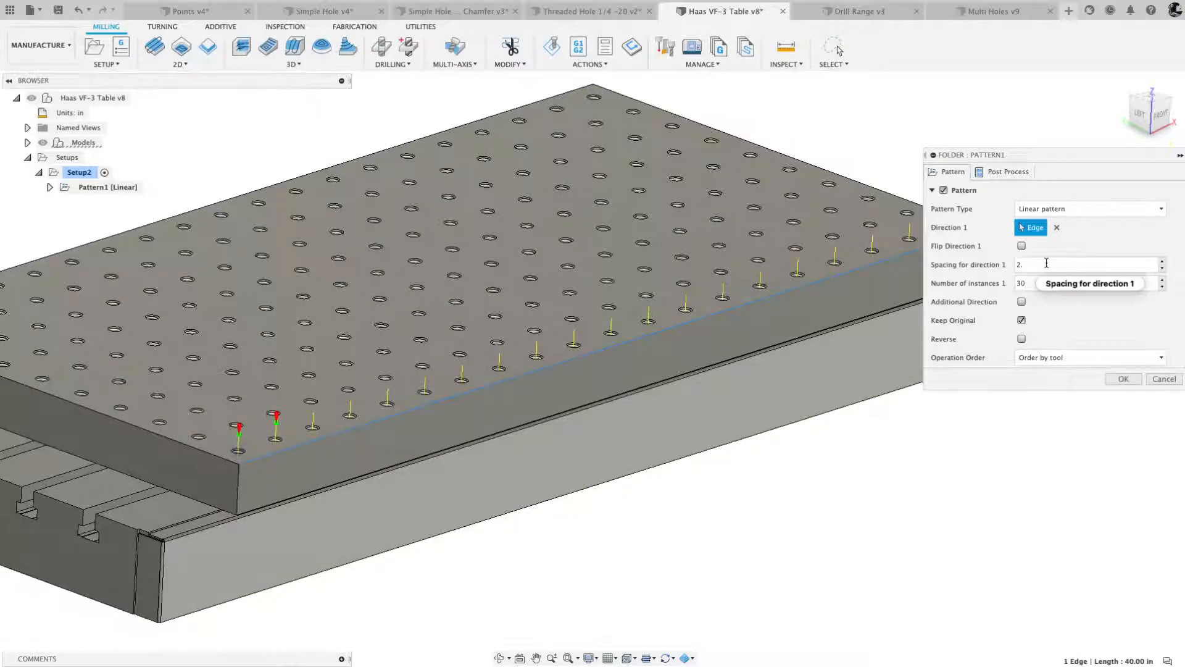
# - Enable an additional pattern direction along the plate's short edge with 2 in spacing, and test the Reverse option
pyautogui.click(1021, 303)
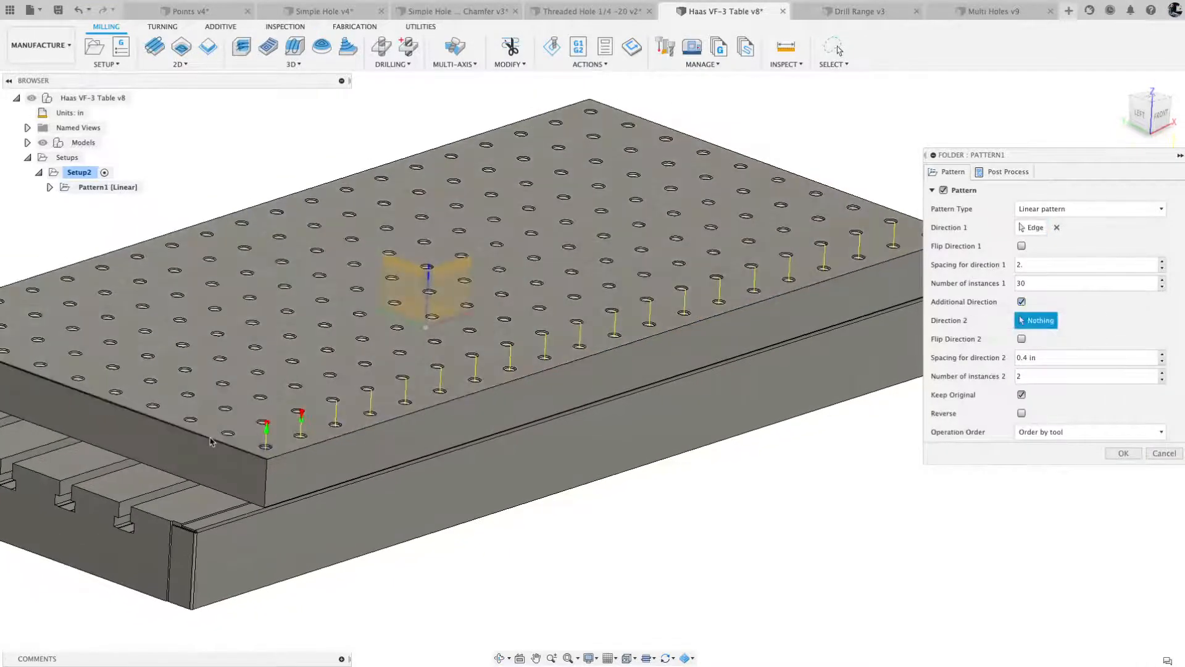
pyautogui.click(269, 445)
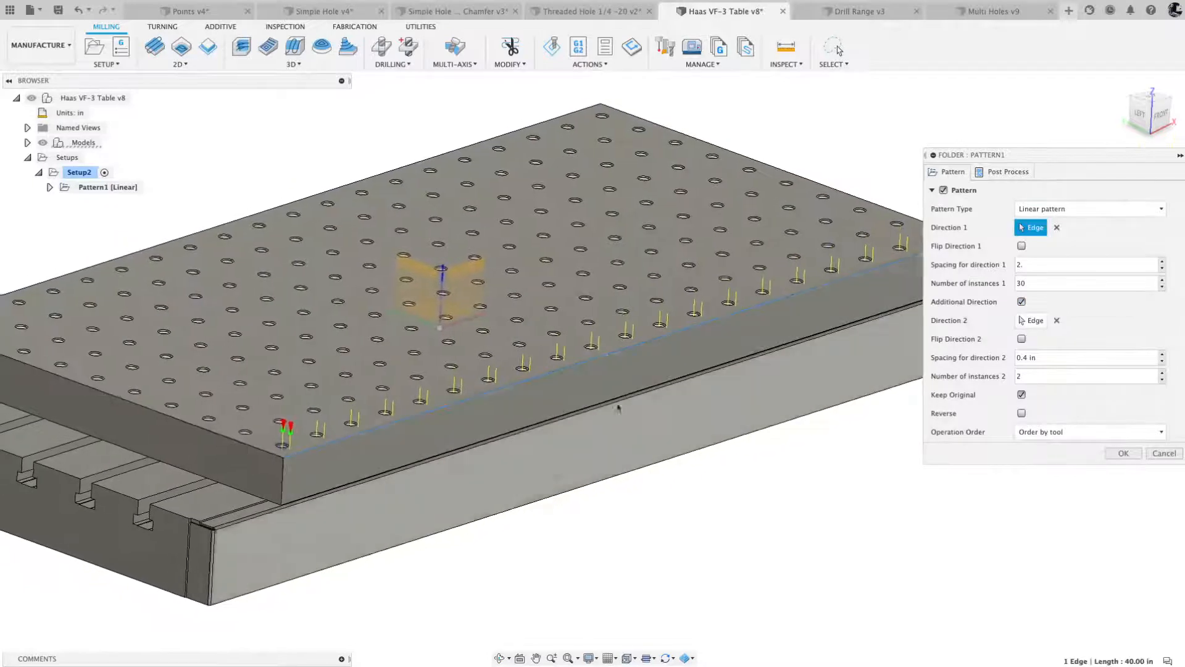
pyautogui.click(1043, 364)
pyautogui.write('2')
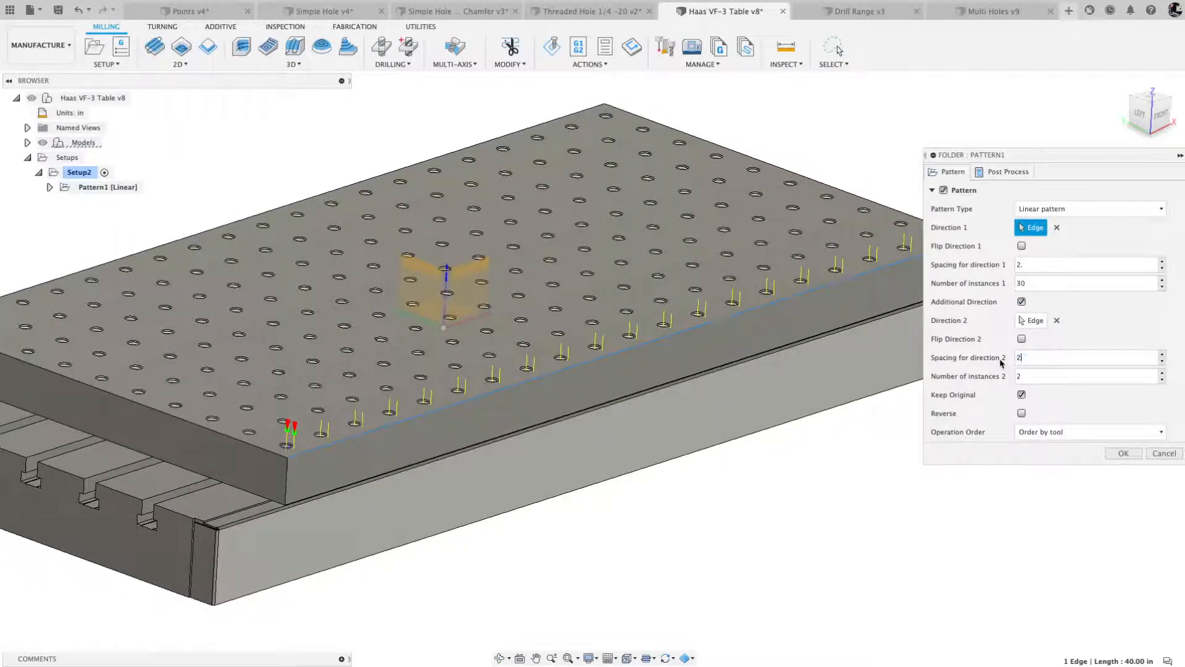
pyautogui.write('.')
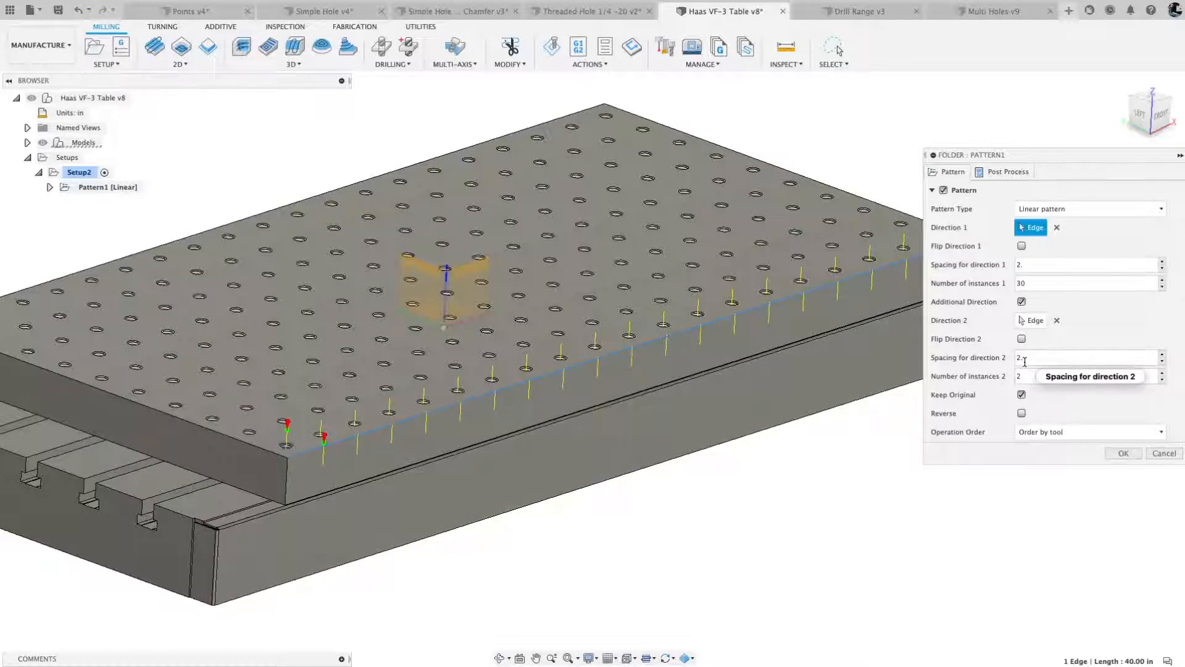
pyautogui.click(1022, 414)
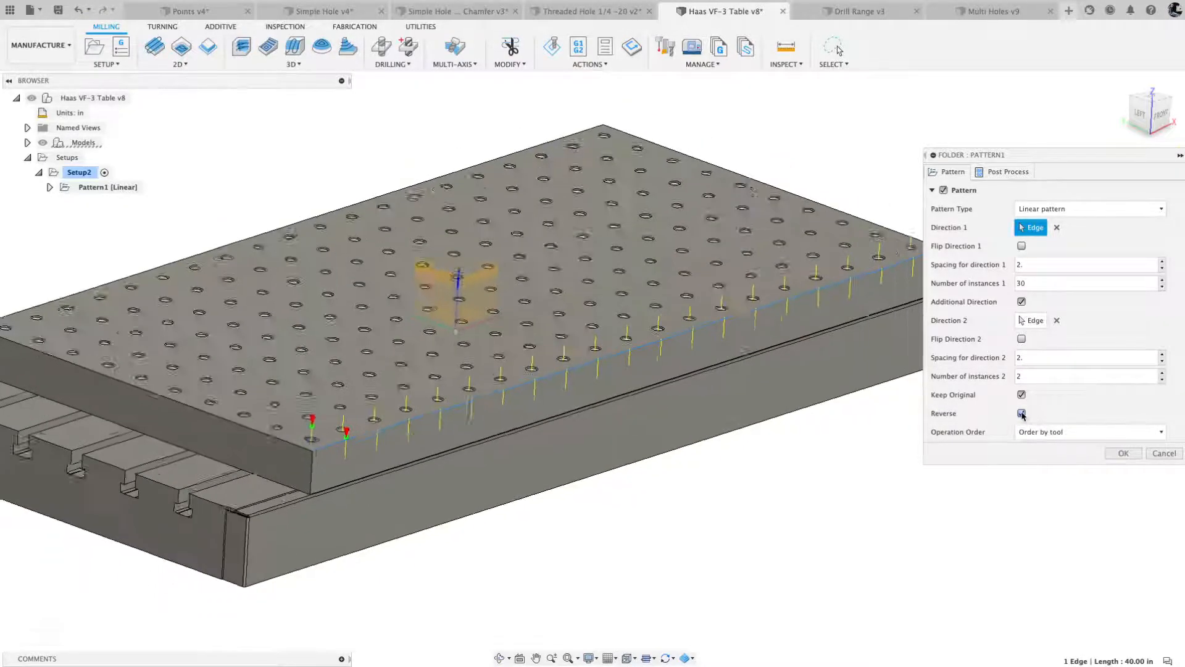
pyautogui.click(1022, 413)
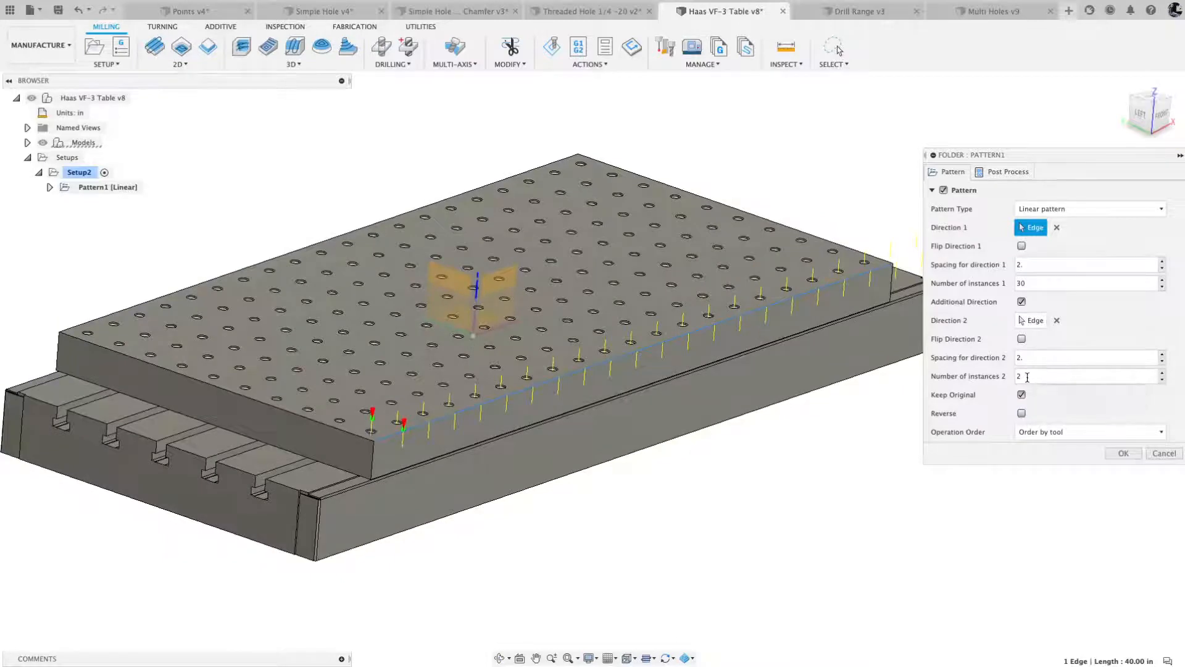
# - Try a second-direction spacing of -2 in with 10 instances, and cancel the pattern
pyautogui.click(1035, 362)
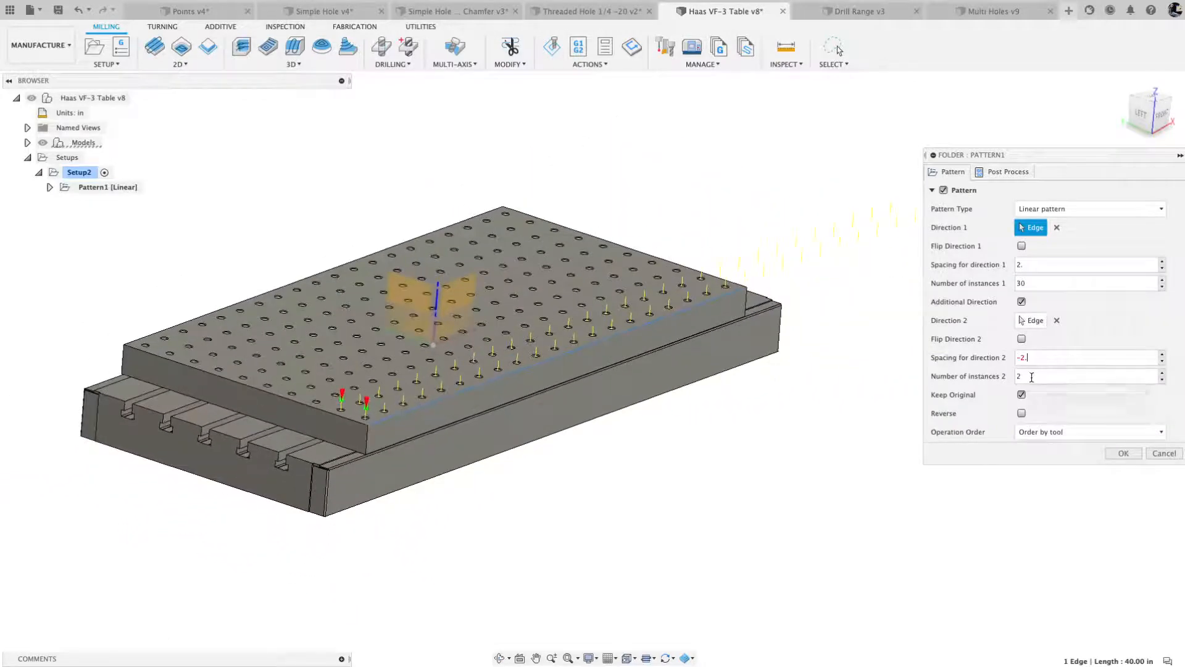
pyautogui.click(1163, 373)
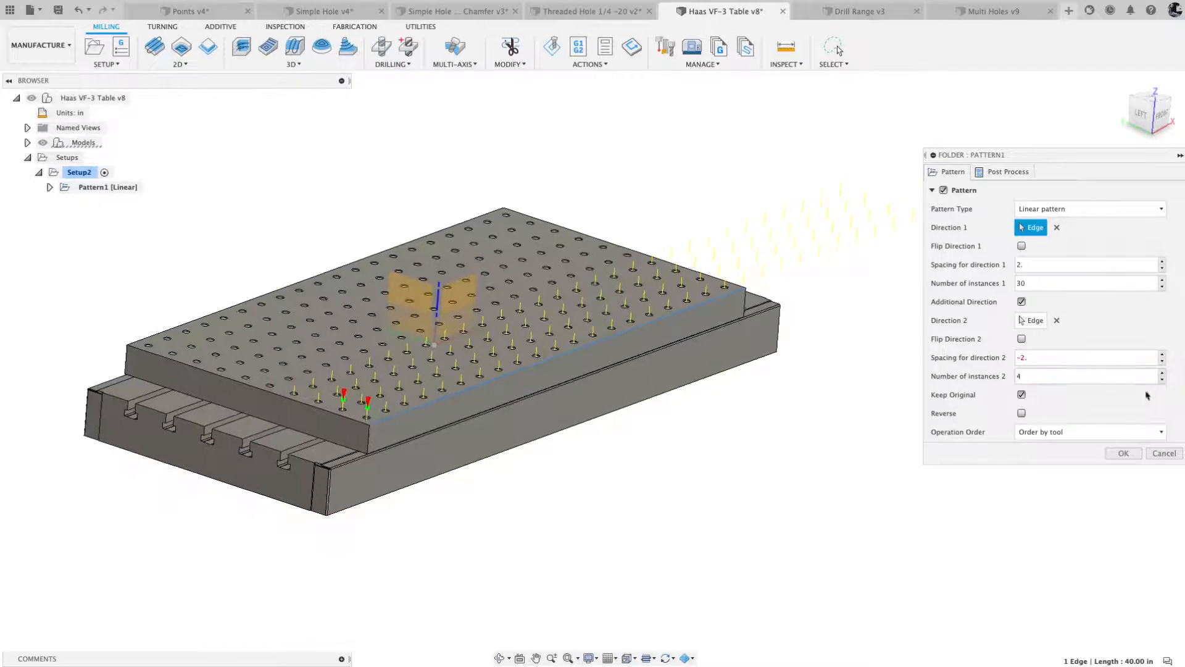
pyautogui.click(1163, 373)
pyautogui.click(1163, 373)
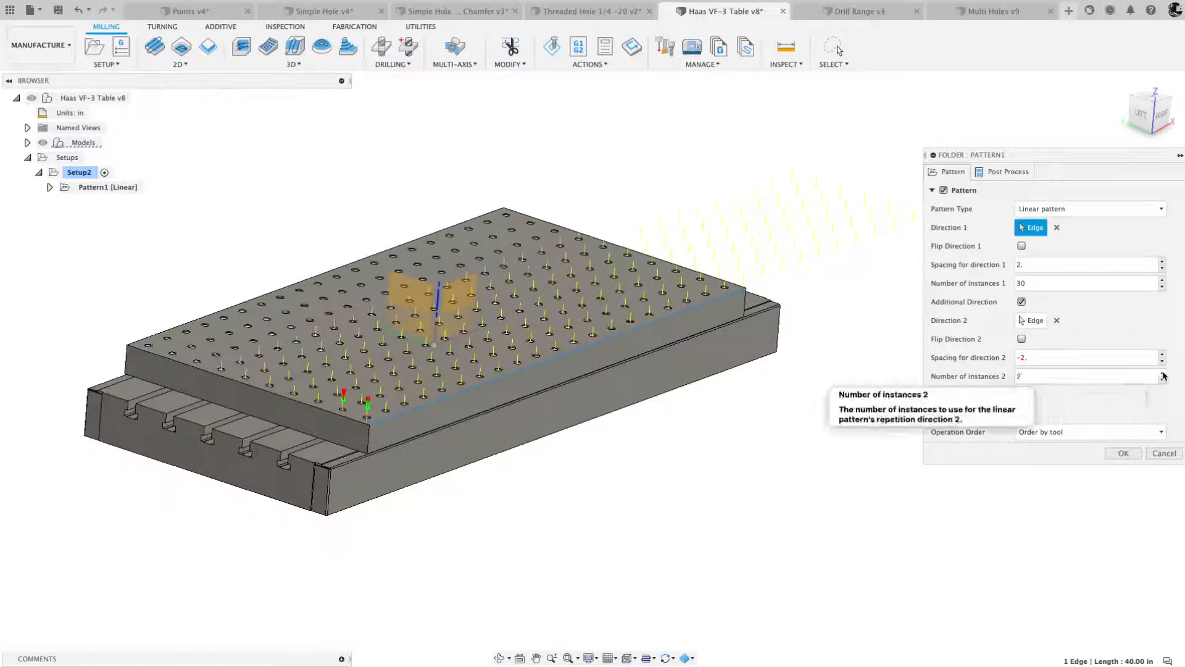
pyautogui.click(1163, 372)
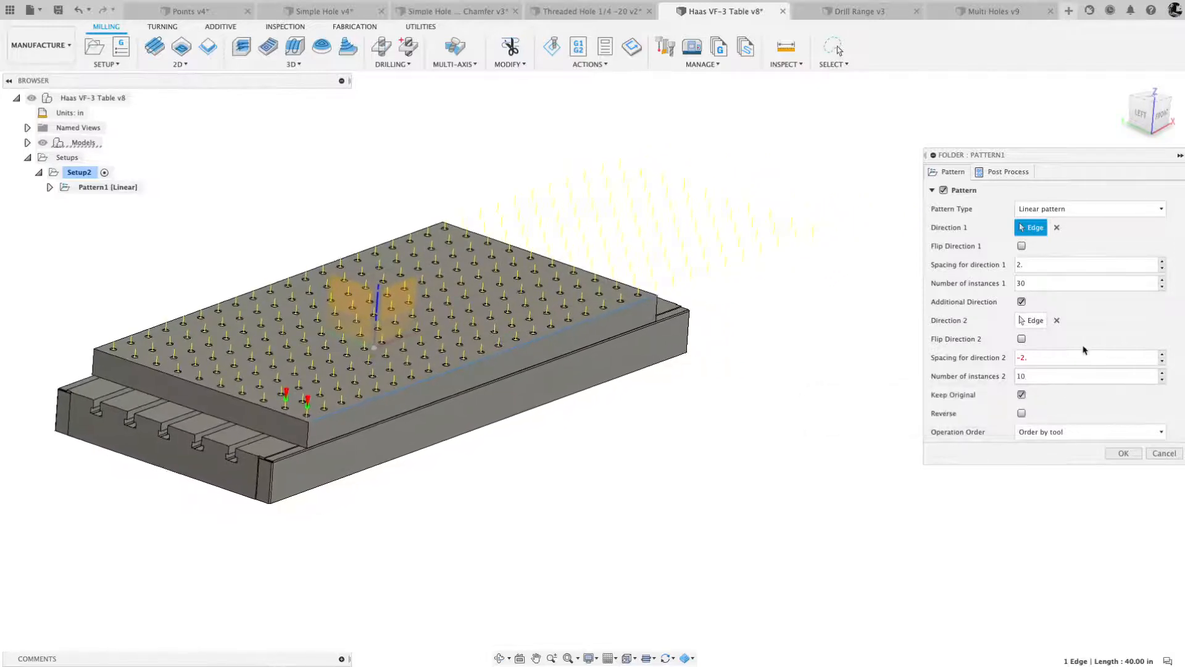
pyautogui.click(1164, 454)
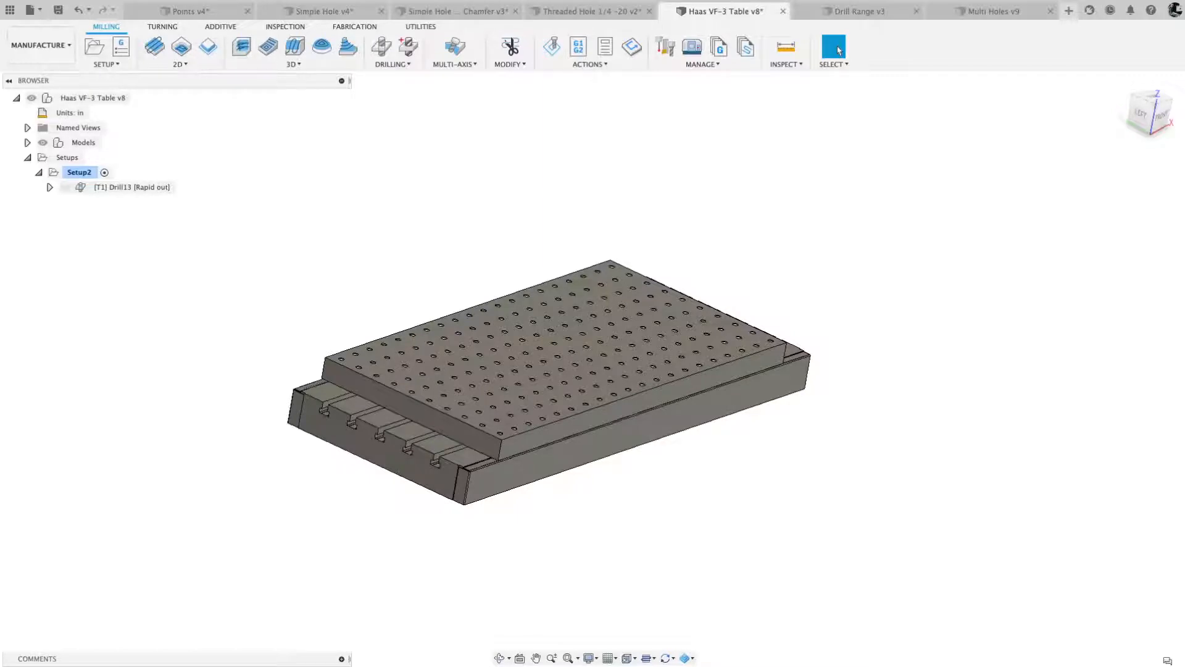
# - Switch to the Drill Range document, view the part from the top, and open Drill1 for editing
pyautogui.scroll(3, 599, 221)
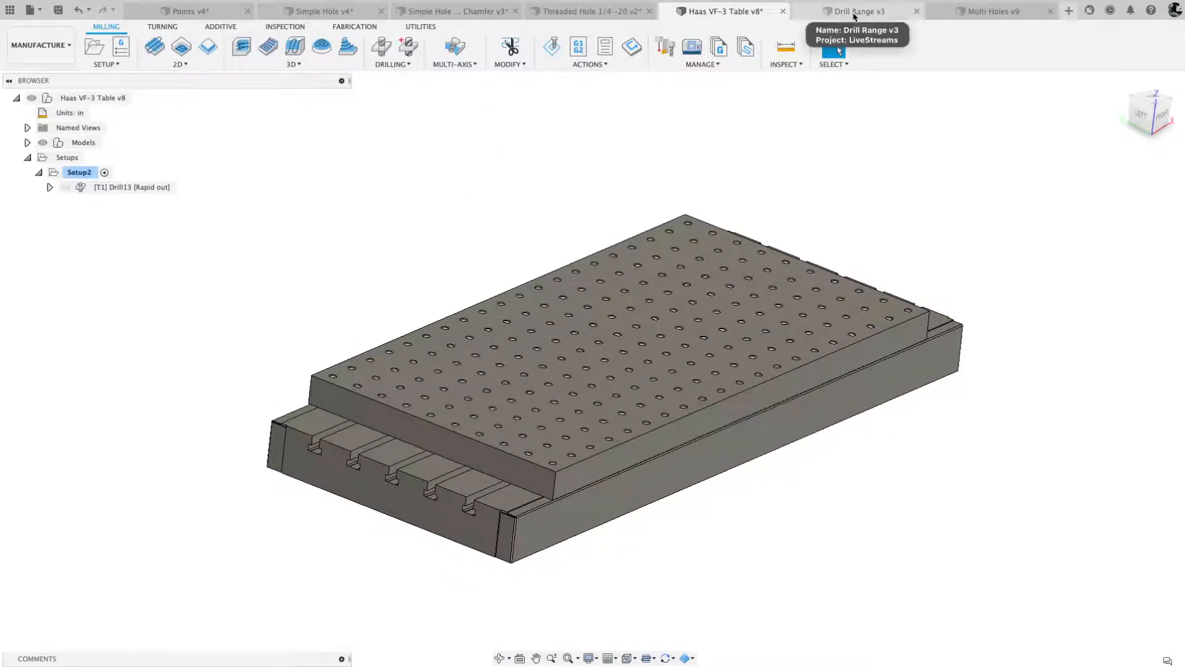
pyautogui.click(854, 13)
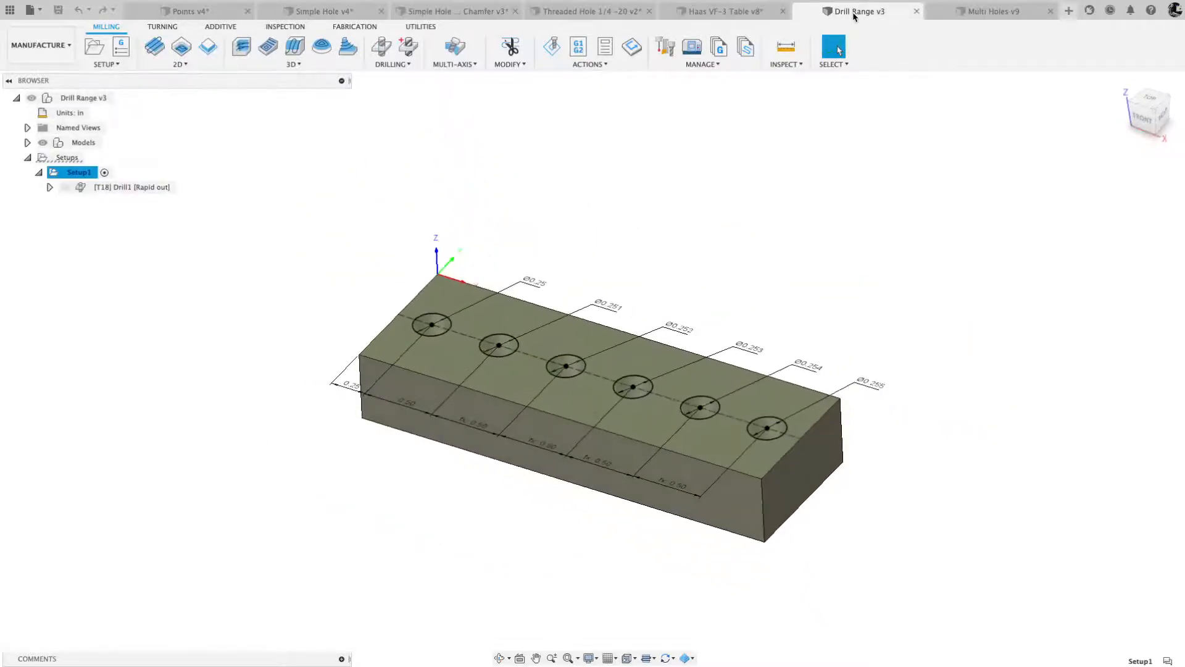
pyautogui.click(1151, 106)
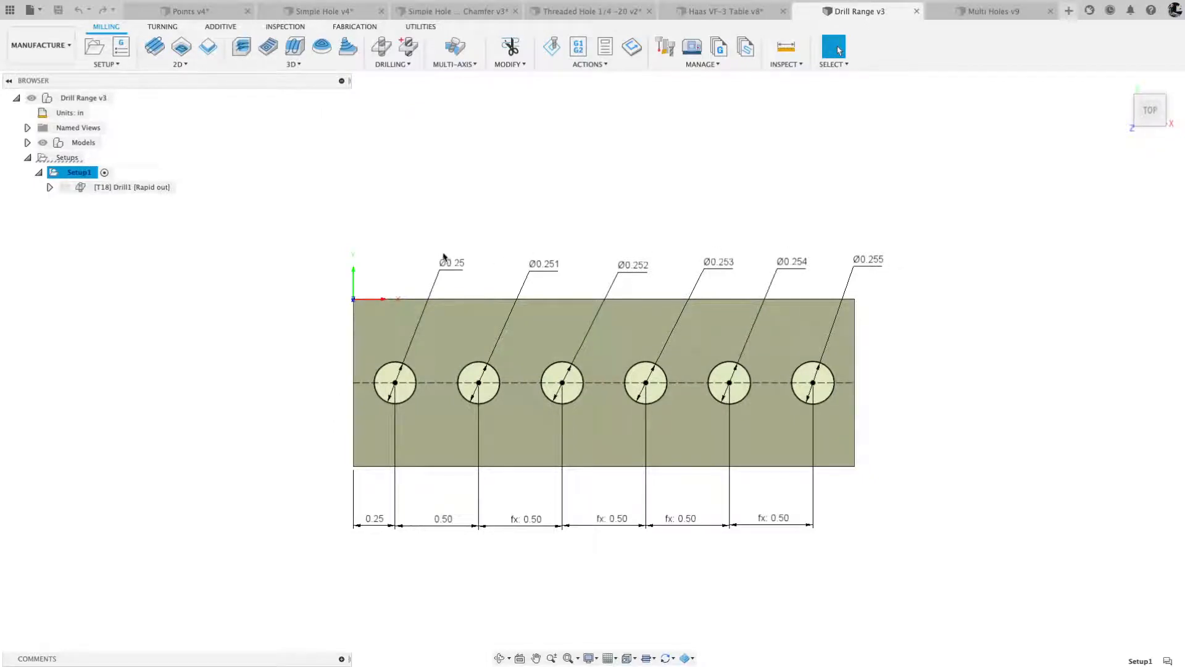
pyautogui.click(137, 187)
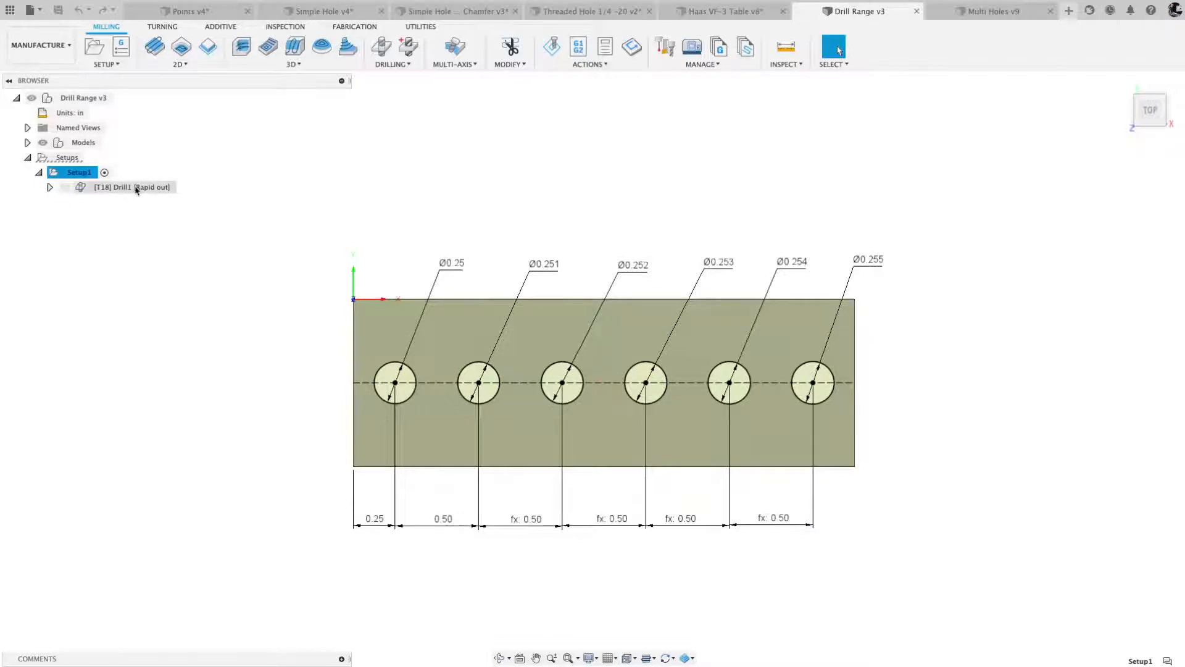
pyautogui.rightClick(136, 188)
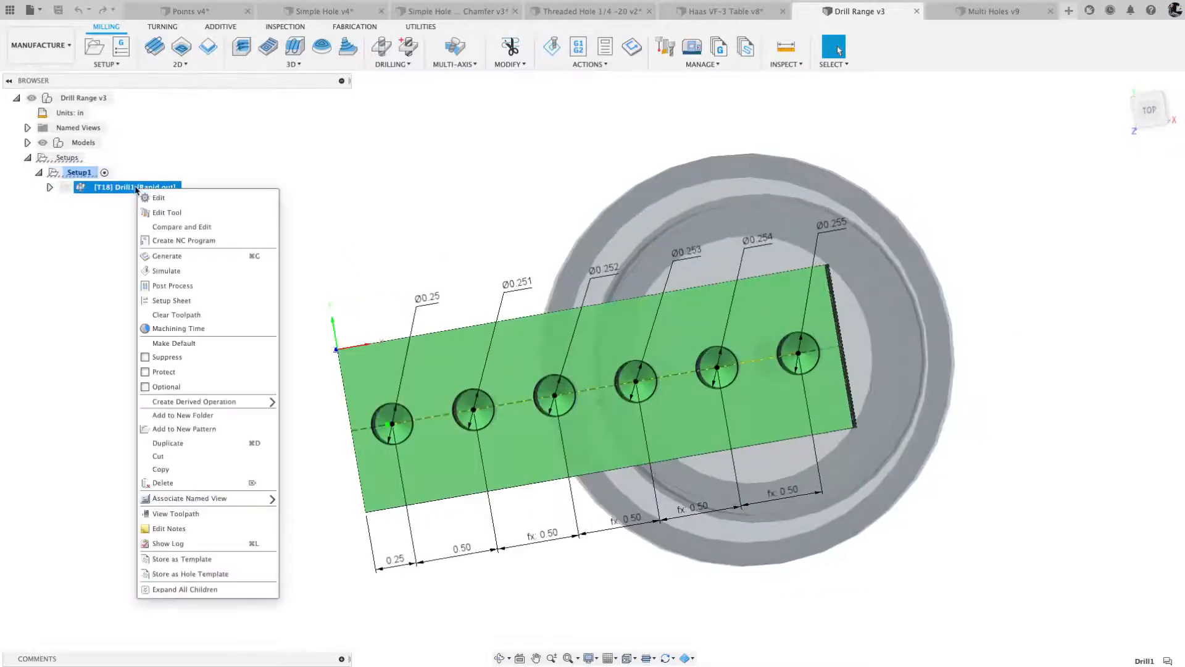
pyautogui.click(180, 198)
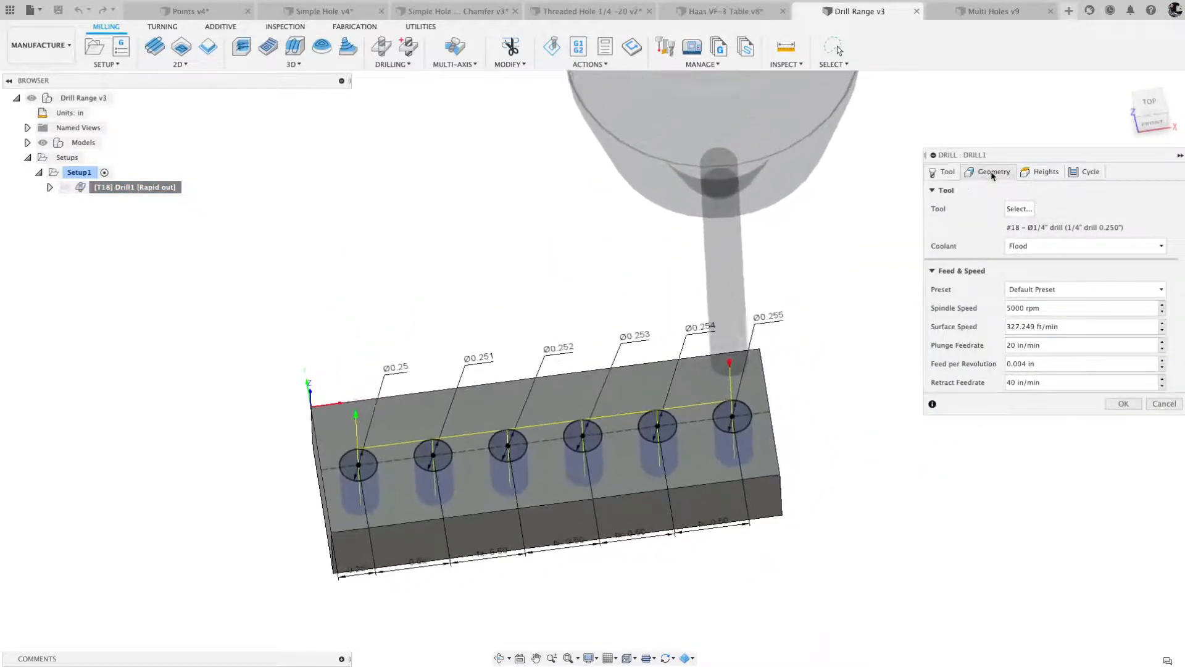
# - Try the Selected faces hole mode with the 0.25 in hole's face and Select Same Diameter enabled
pyautogui.click(990, 172)
pyautogui.click(1077, 209)
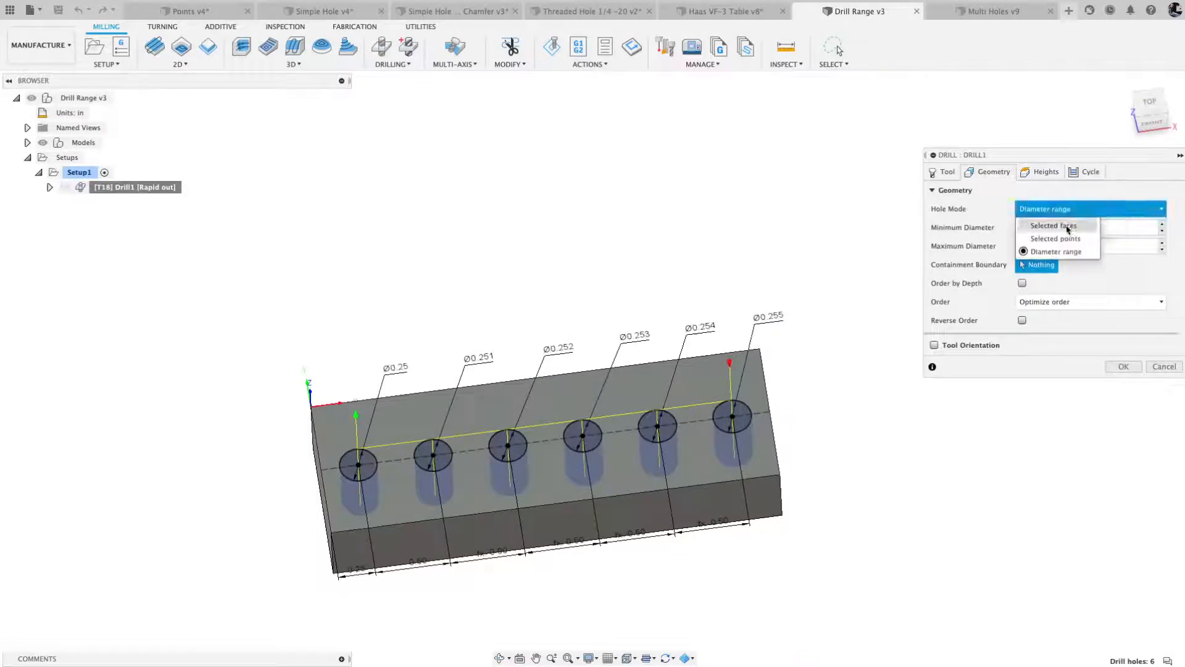
pyautogui.click(1075, 225)
pyautogui.click(425, 489)
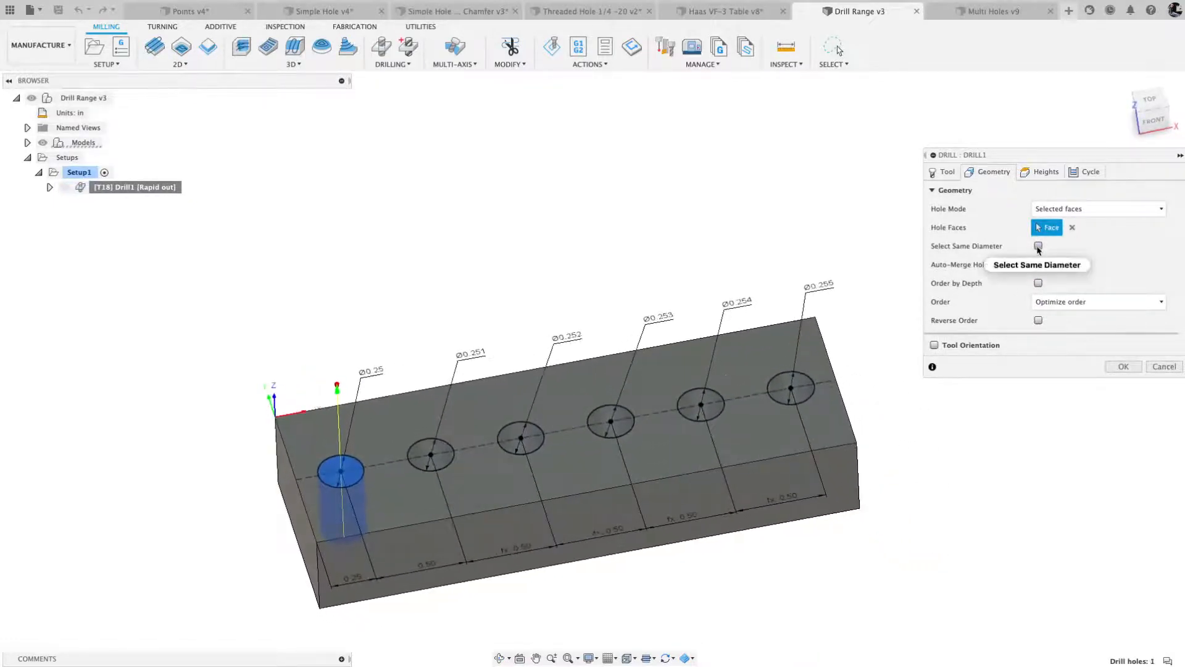
pyautogui.click(1038, 247)
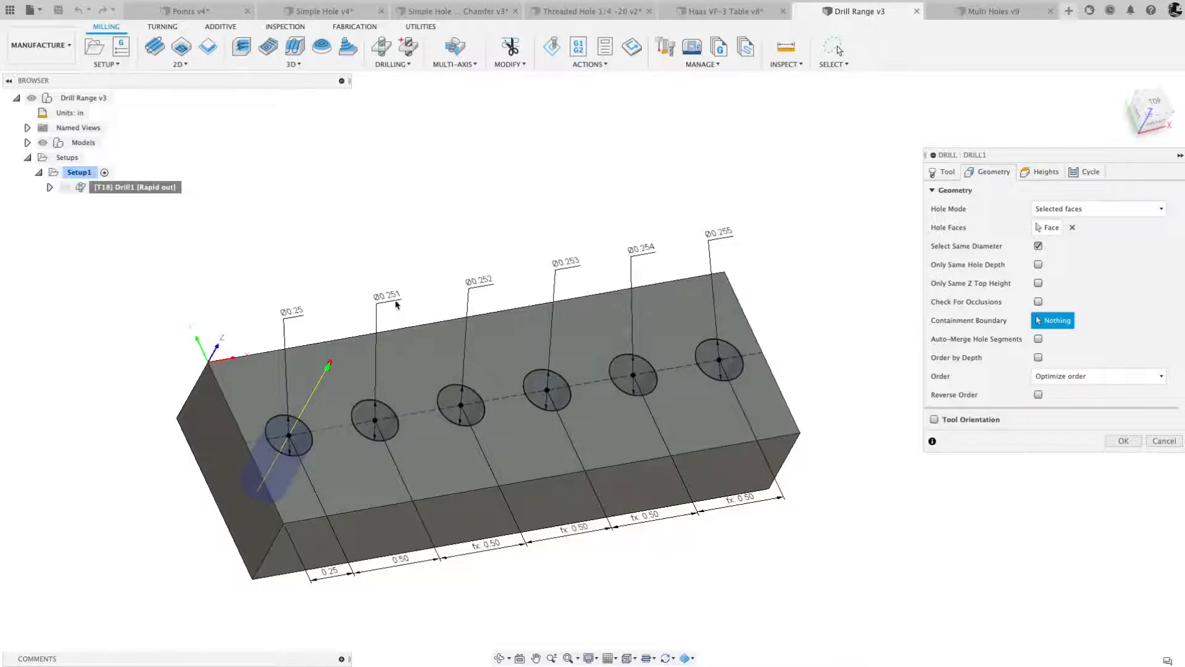
# - Set Drill1's hole mode to Diameter range with a 0.25 in minimum and a 0.255 in maximum diameter
pyautogui.click(1099, 209)
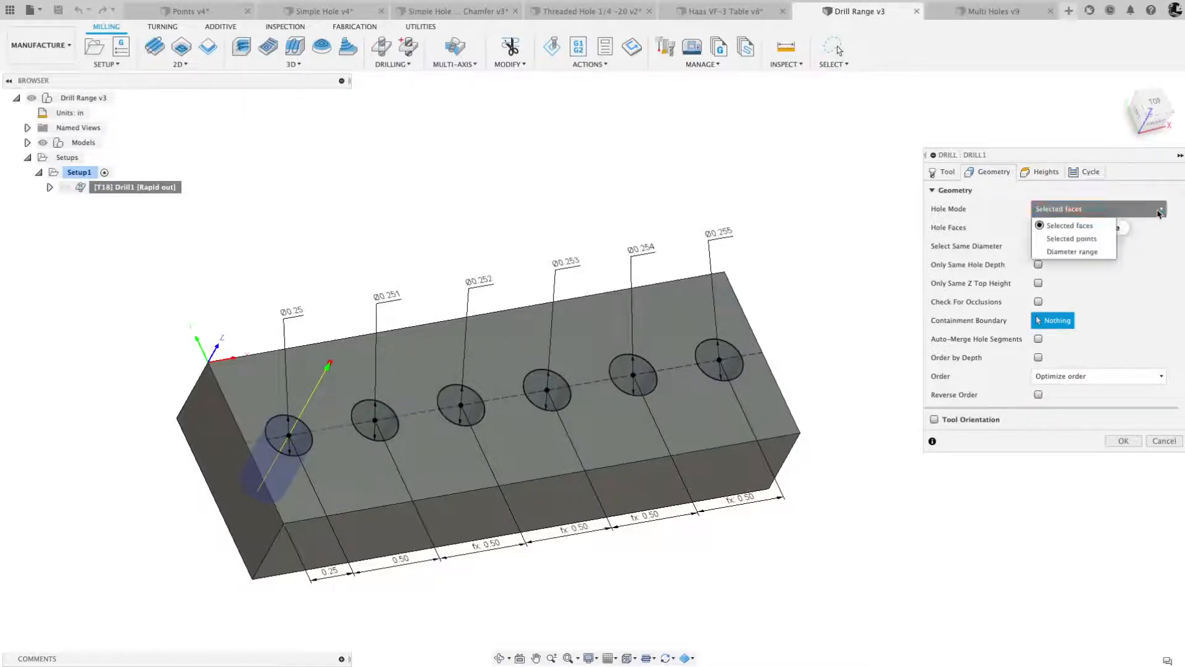
pyautogui.click(1081, 252)
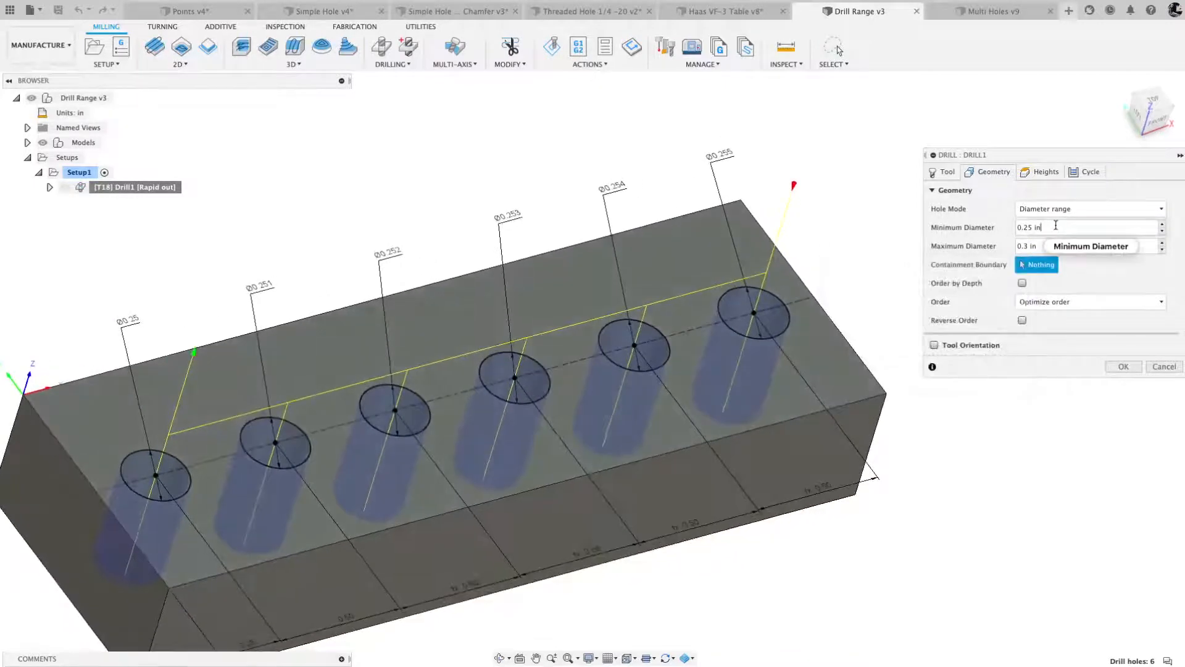
pyautogui.click(1037, 228)
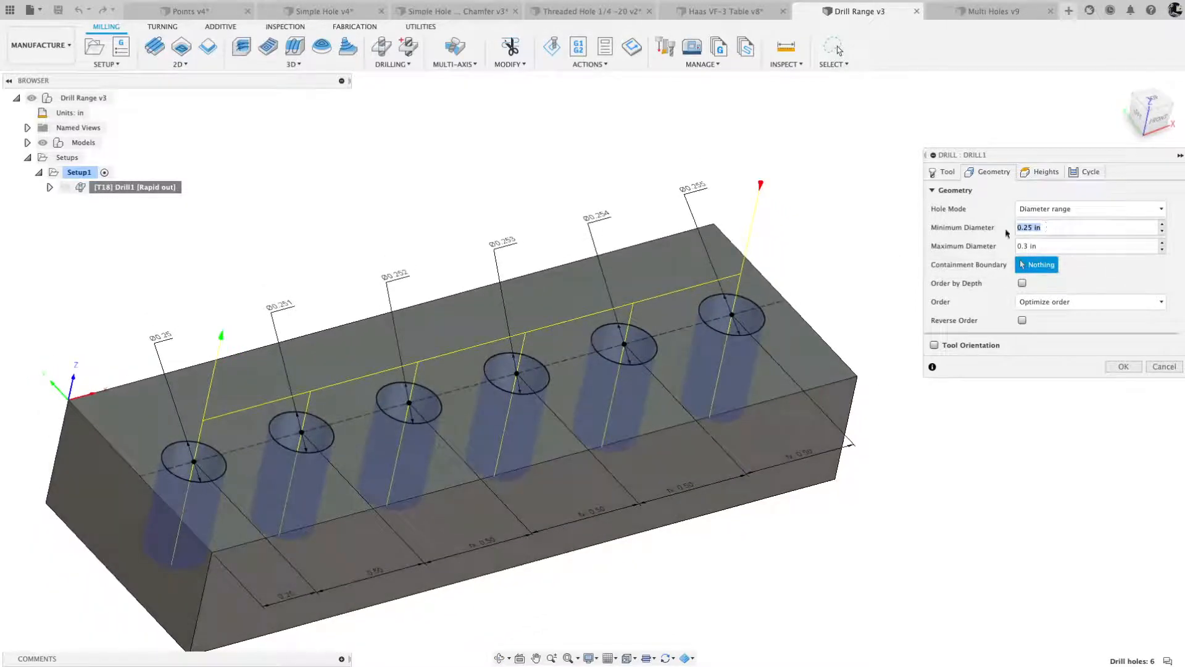
pyautogui.press('Tab')
pyautogui.write('.5')
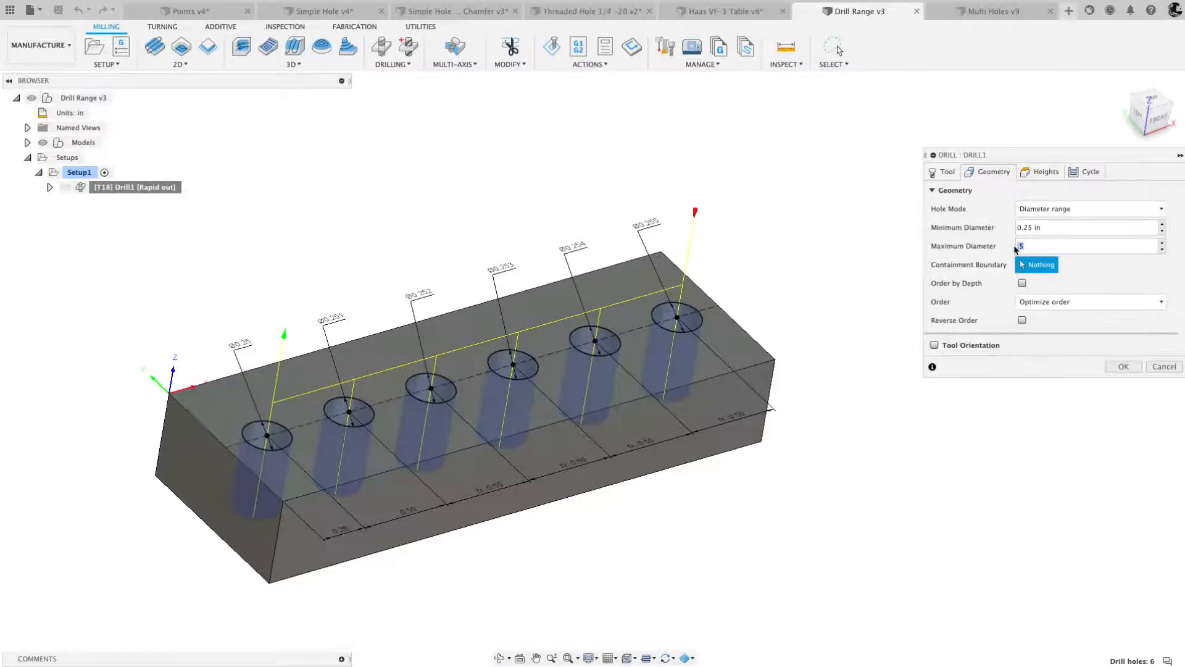
pyautogui.write('55')
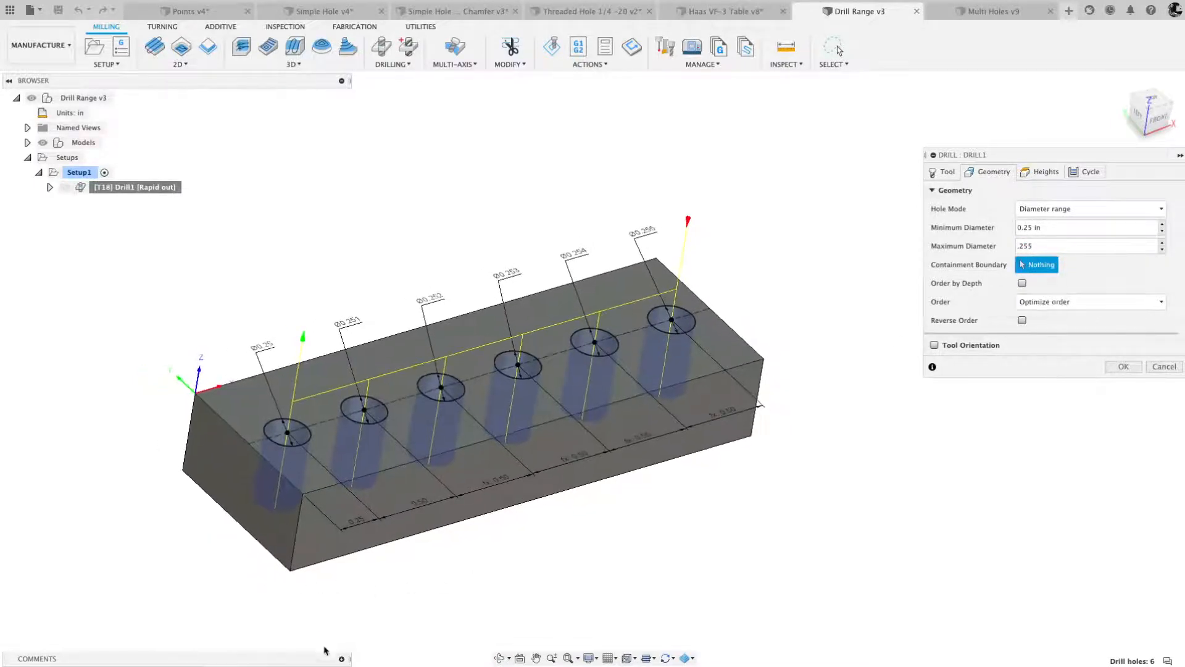
# - Write the tolerance note ".XXX = 0.005" as a comment draft and highlight its tolerance value
pyautogui.click(341, 659)
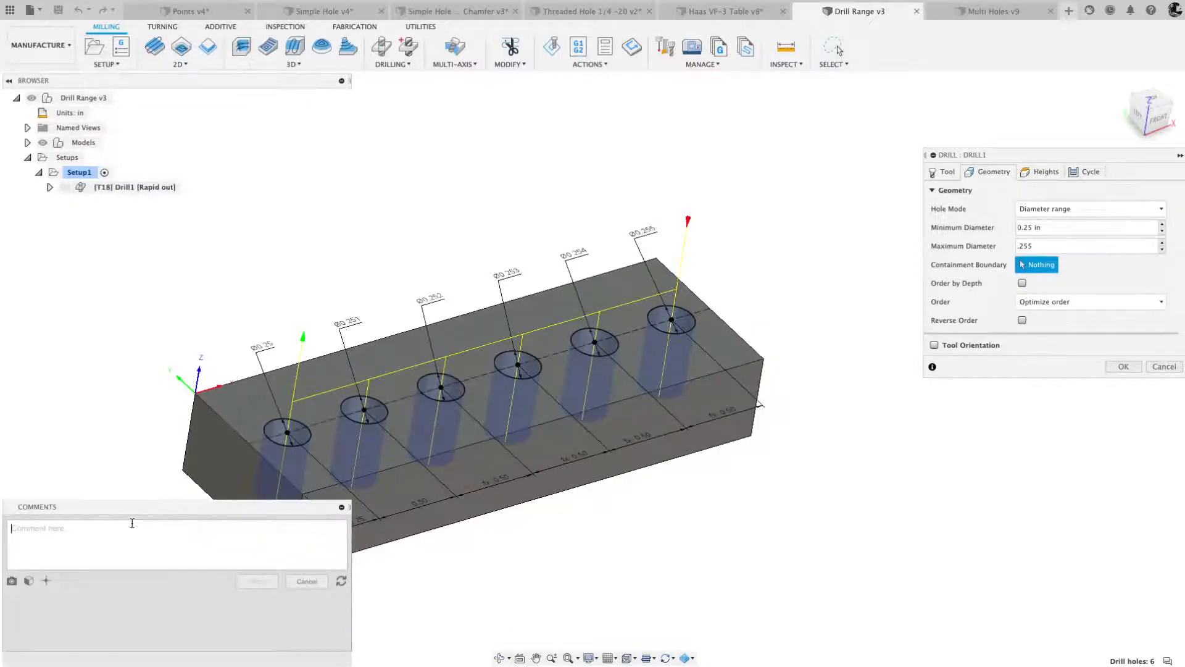
pyautogui.write('X')
pyautogui.write('.005')
pyautogui.moveTo(64, 529); pyautogui.dragTo(39, 529)
# - Review Drill1's diameter limits and height settings, and accept the edited operation
pyautogui.click(1018, 228)
pyautogui.click(1051, 241)
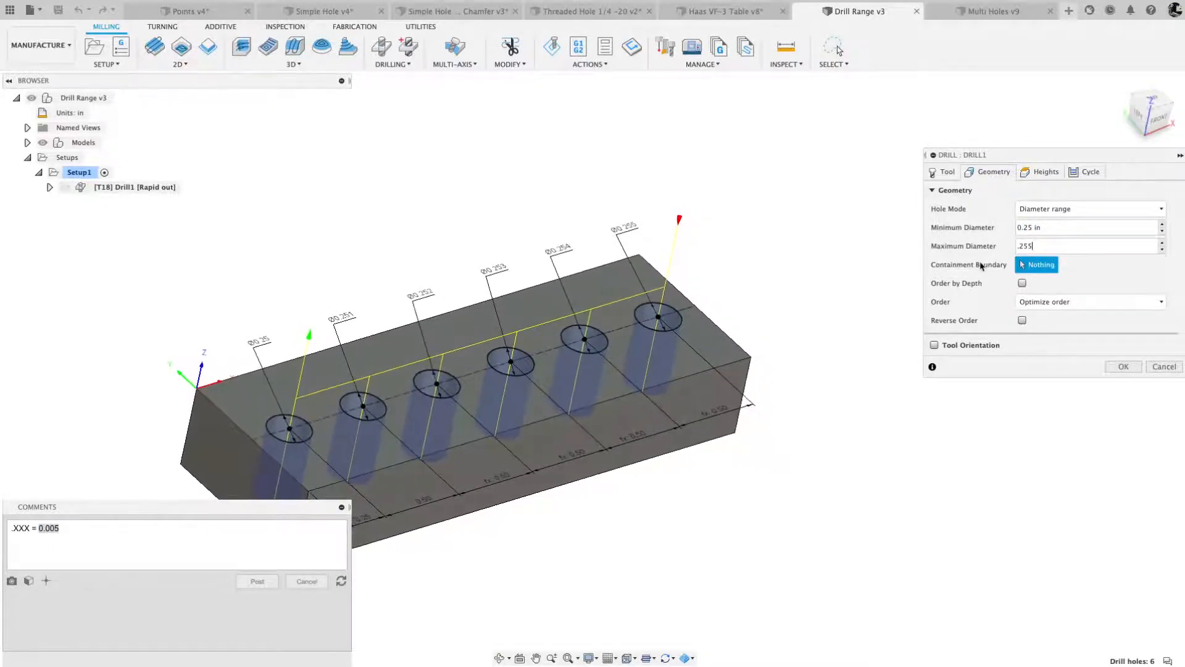
pyautogui.click(1041, 172)
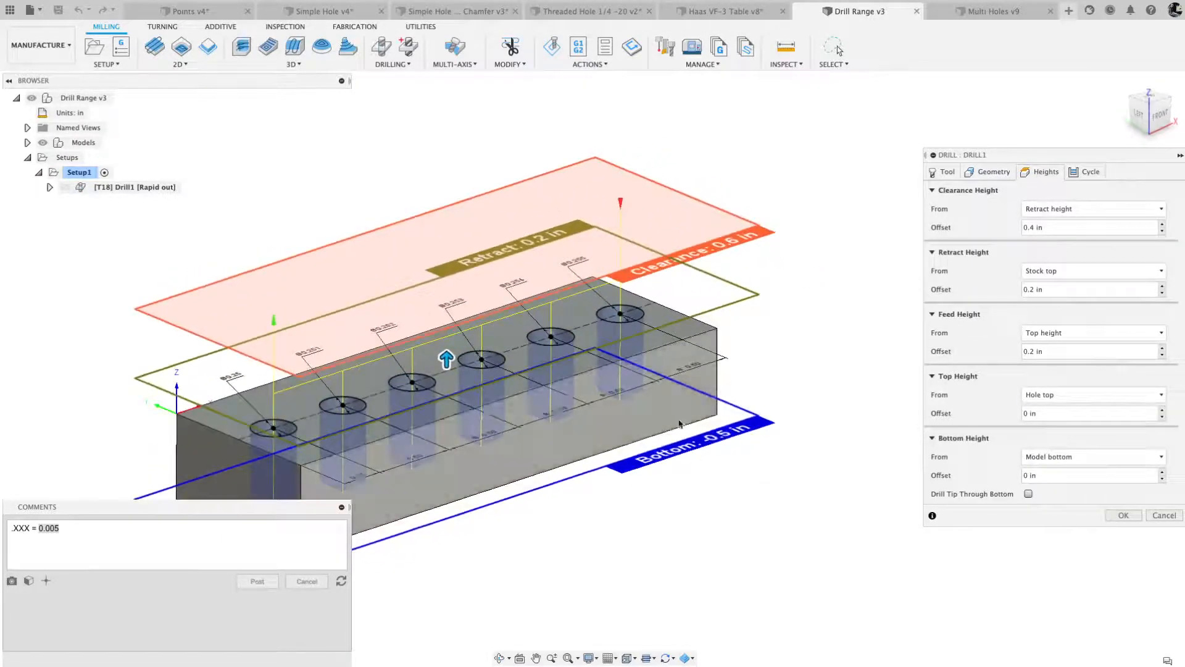
pyautogui.click(1123, 516)
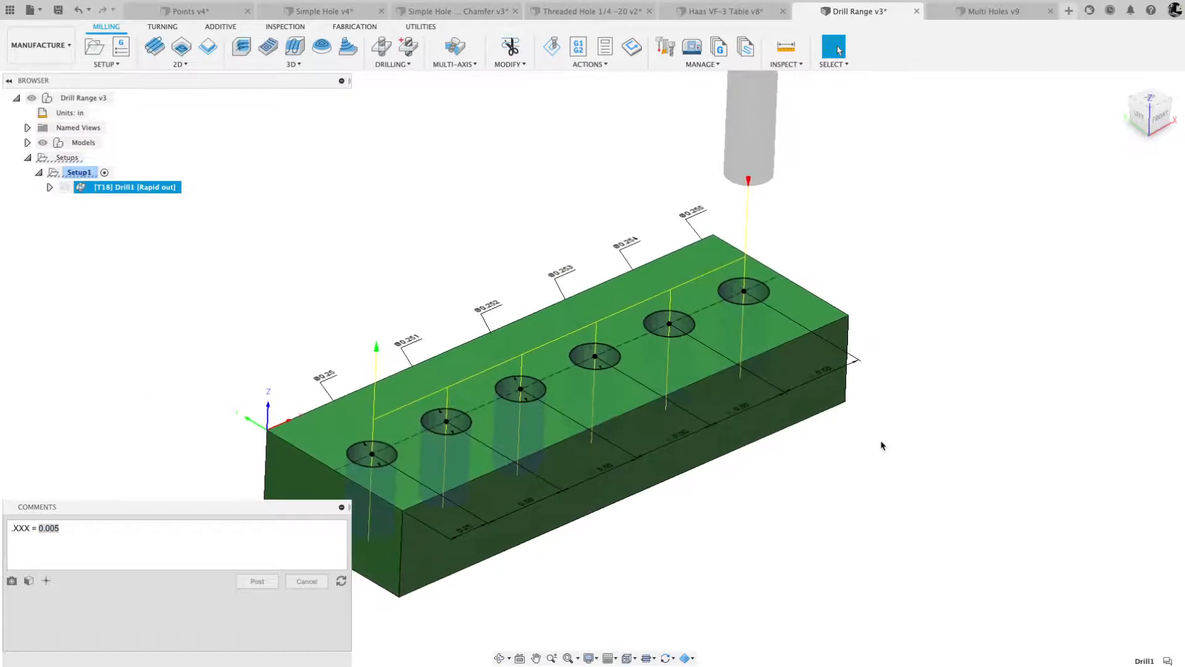
# - Switch to the Multi Holes document and collapse the comments area
pyautogui.click(985, 11)
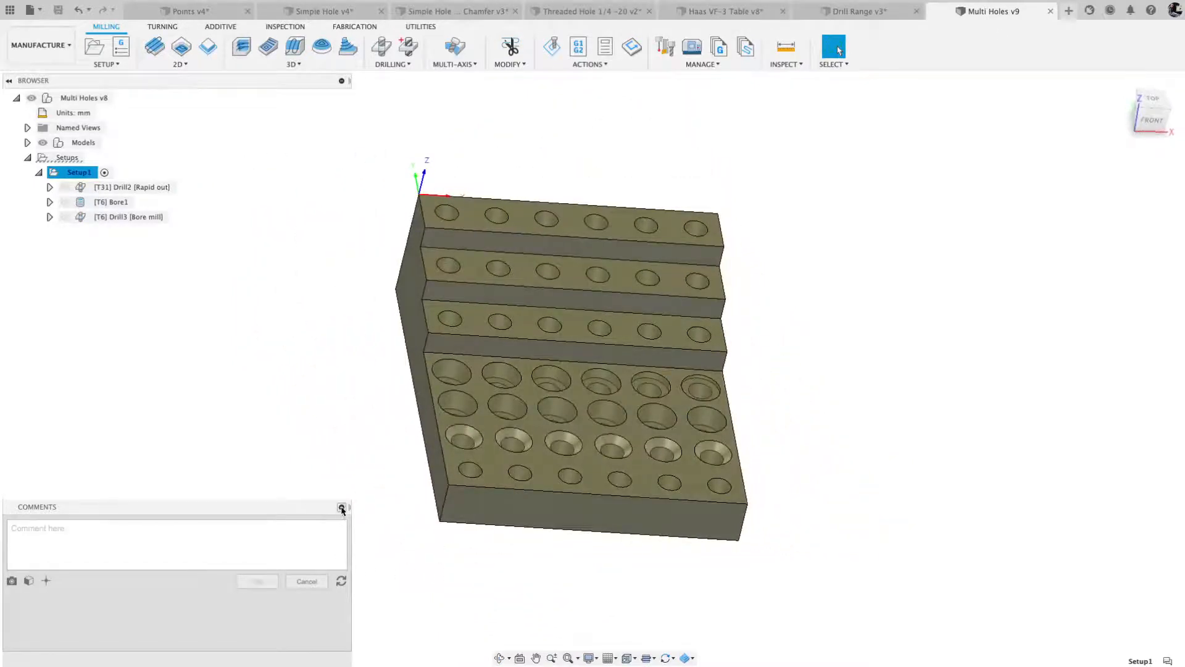
pyautogui.click(341, 507)
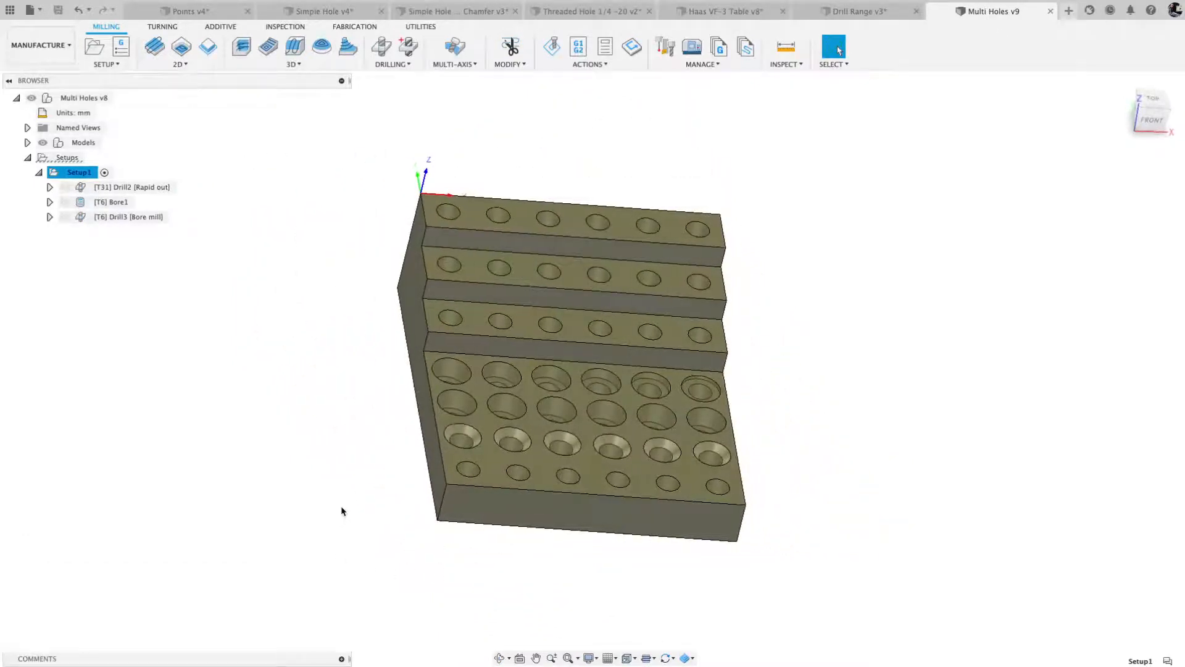
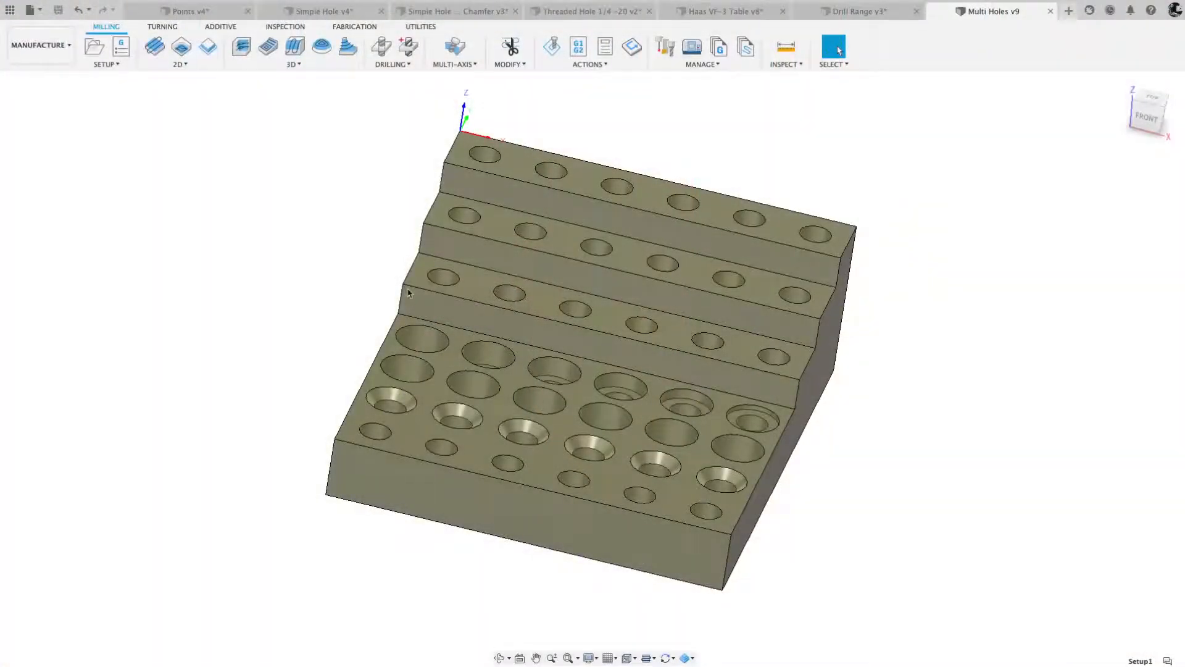
# - Check the block's front edge lengths and the radii of the simple, countersunk and counterbored holes on the lowest level
pyautogui.click(668, 115)
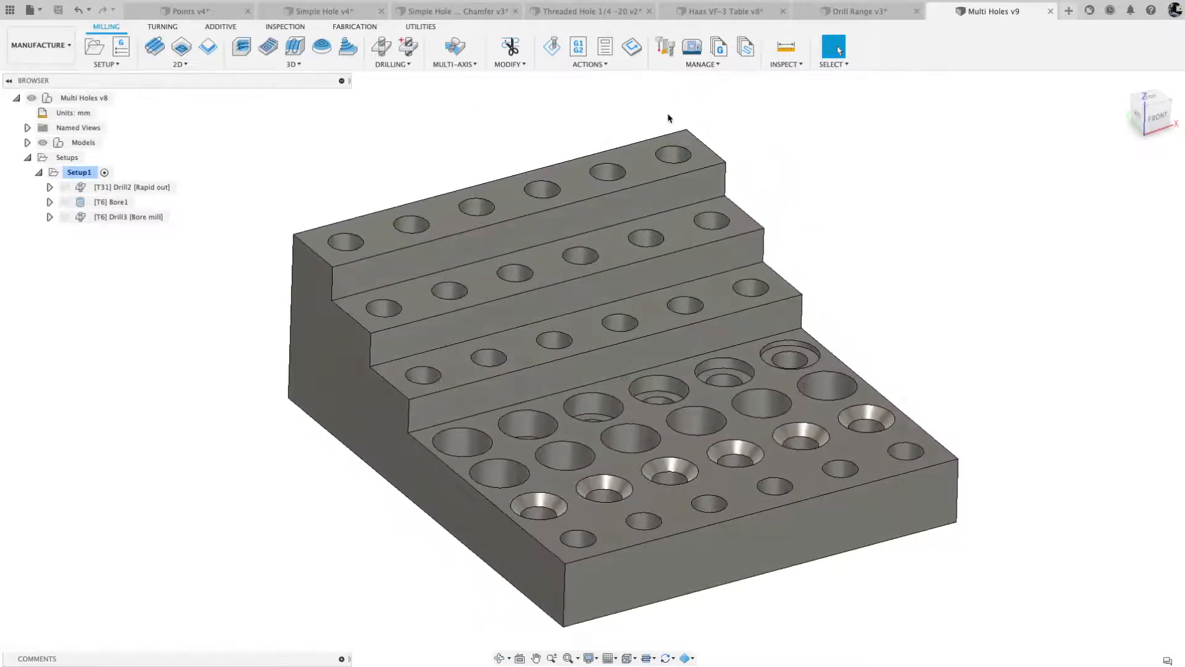
pyautogui.click(901, 458)
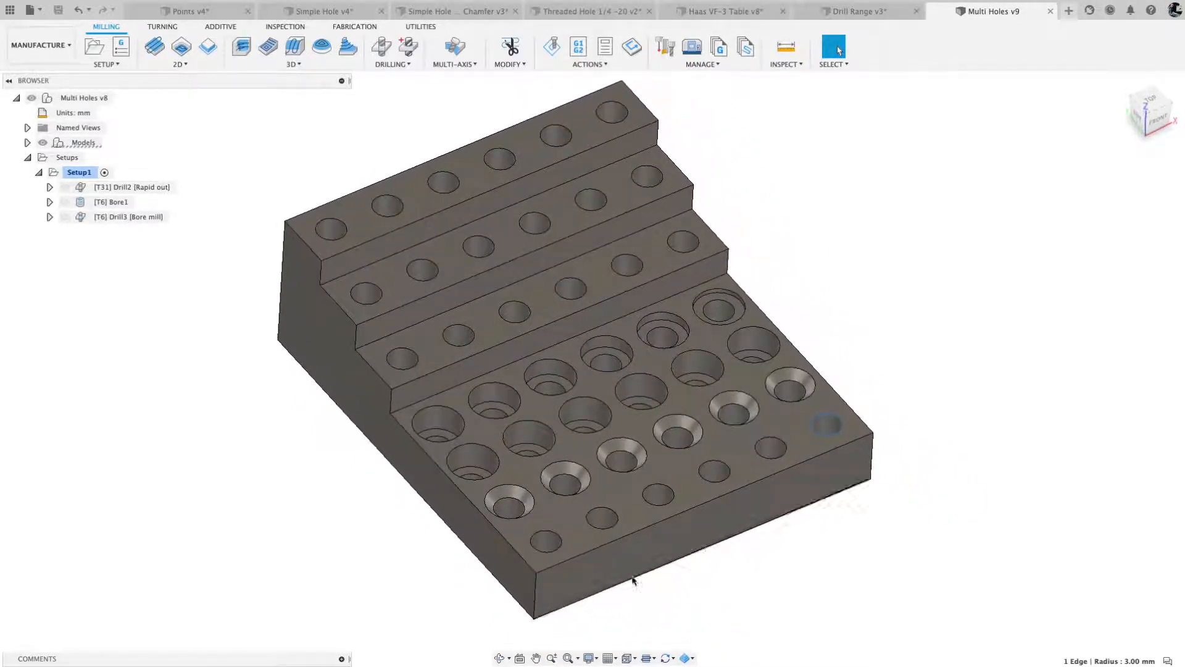
pyautogui.click(634, 581)
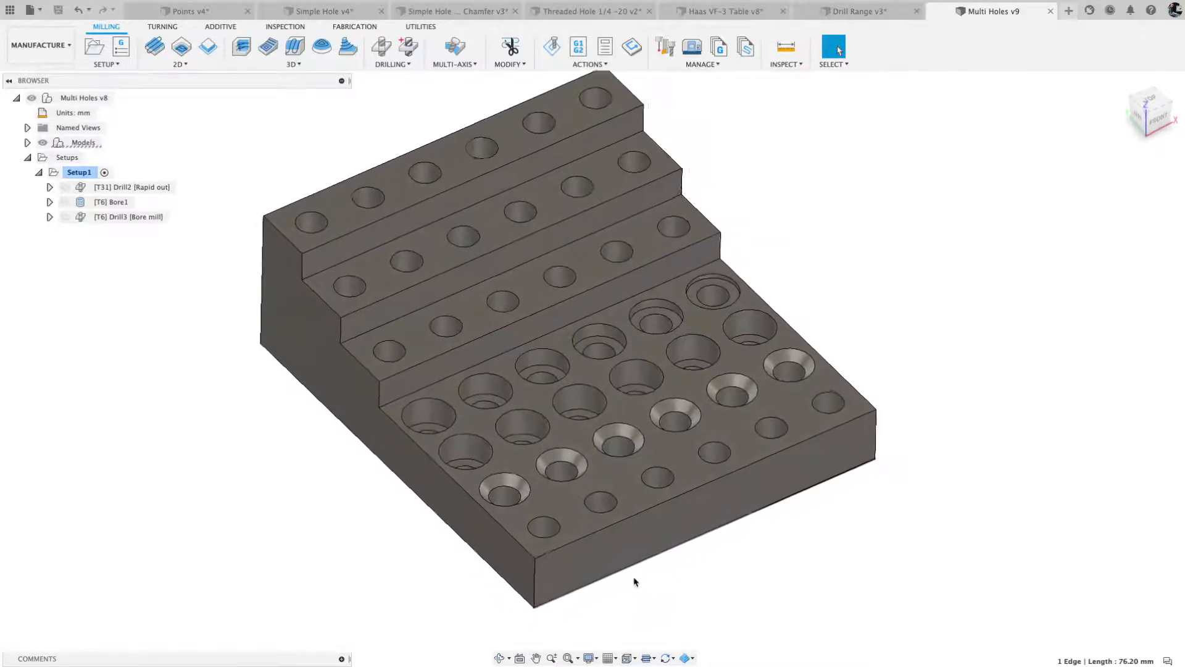
pyautogui.click(535, 578)
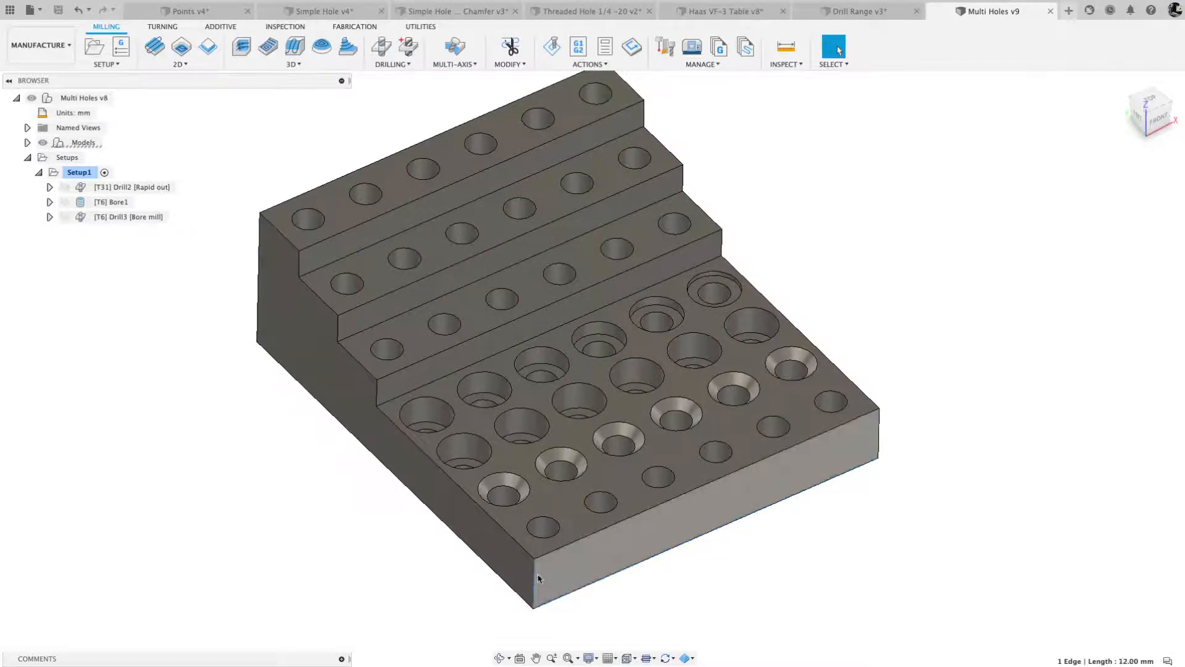
pyautogui.click(549, 522)
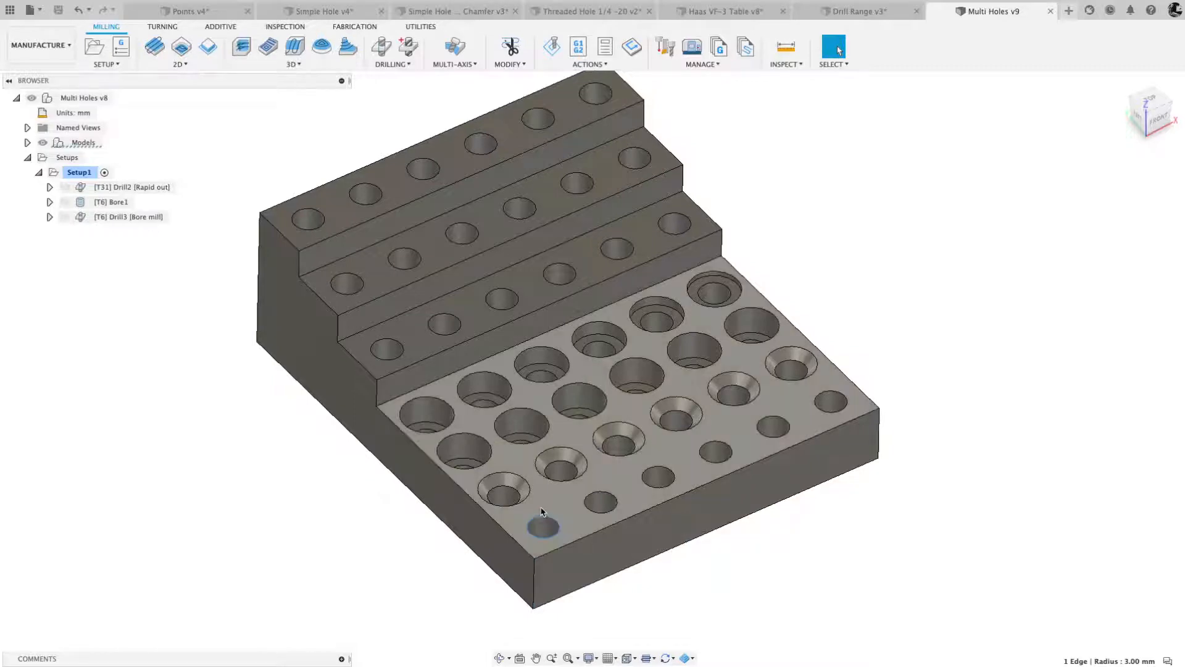
pyautogui.click(511, 490)
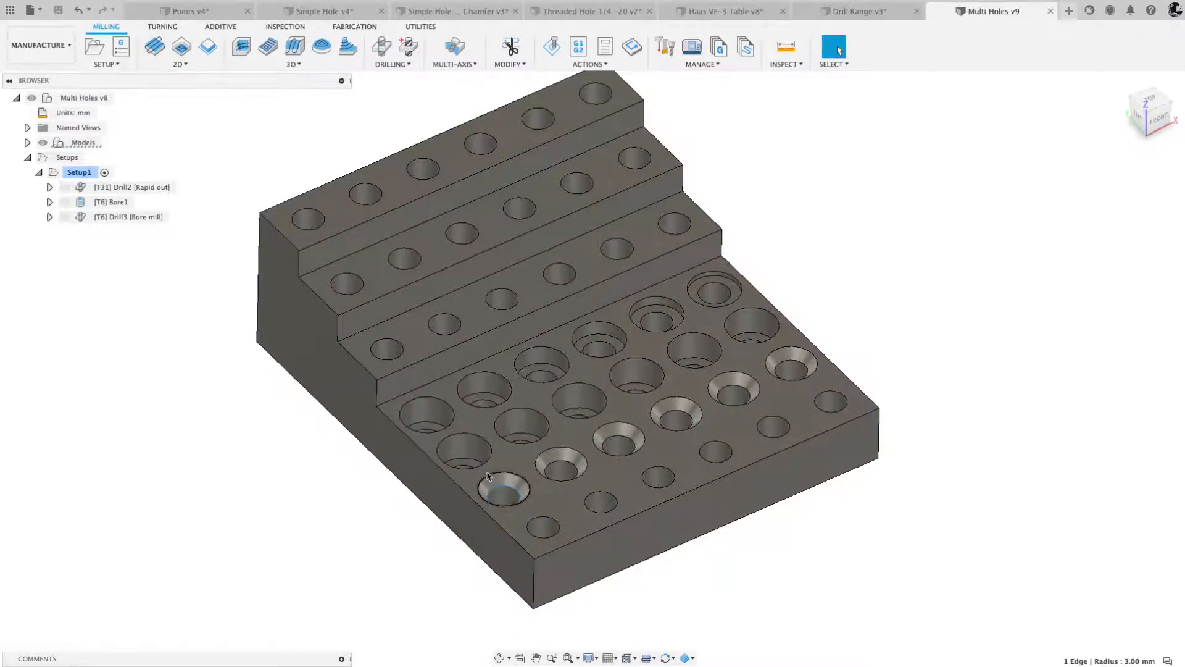
pyautogui.keyDown('shift'); pyautogui.moveTo(466, 467); pyautogui.dragTo(459, 494, button='middle'); pyautogui.keyUp('shift')
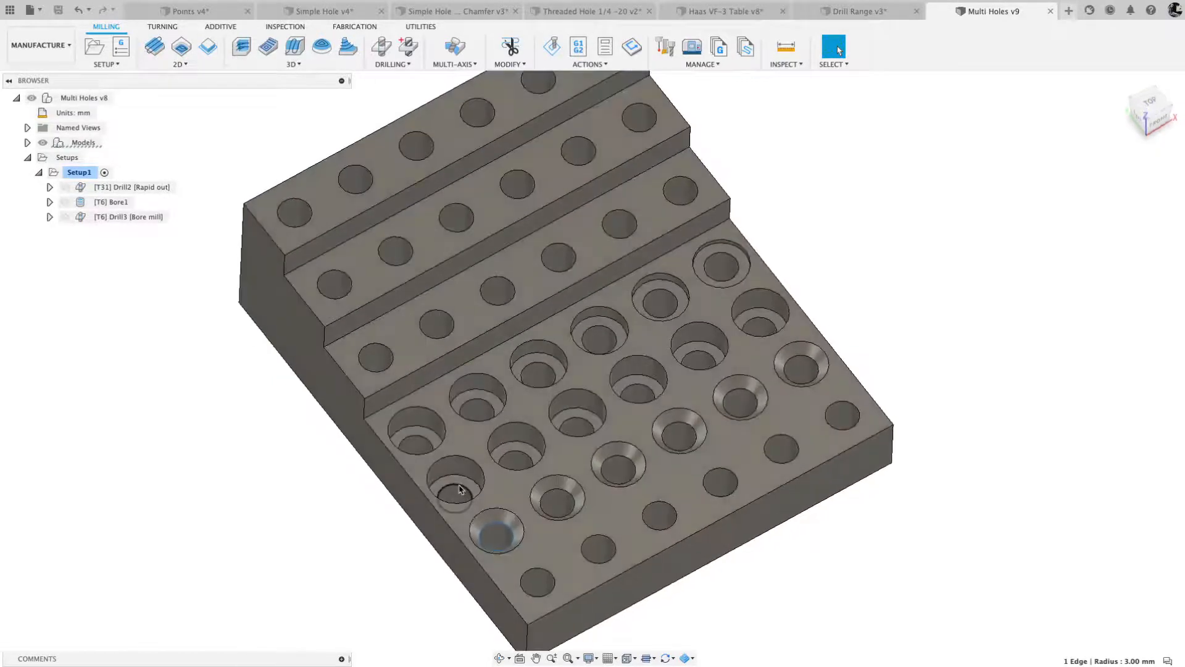
pyautogui.click(459, 488)
pyautogui.click(470, 464)
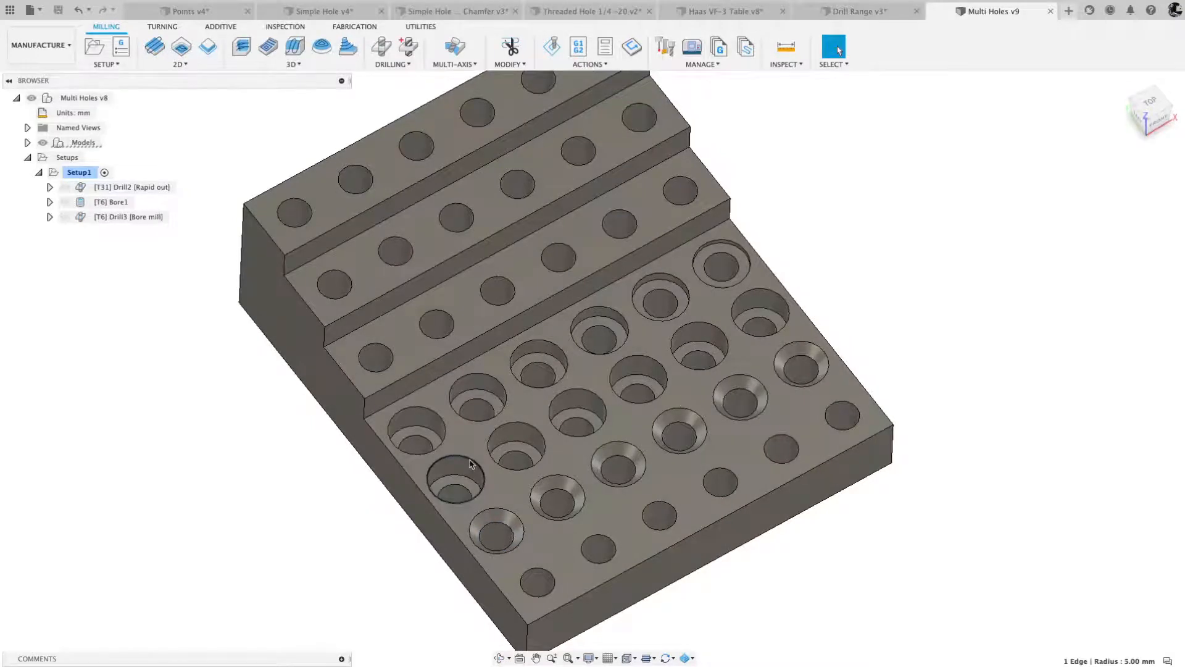
# - Compare the floor faces and edges of the counterbored holes in the row beside the lowest riser
pyautogui.keyDown('shift'); pyautogui.moveTo(457, 475); pyautogui.dragTo(455, 432, button='middle'); pyautogui.keyUp('shift')
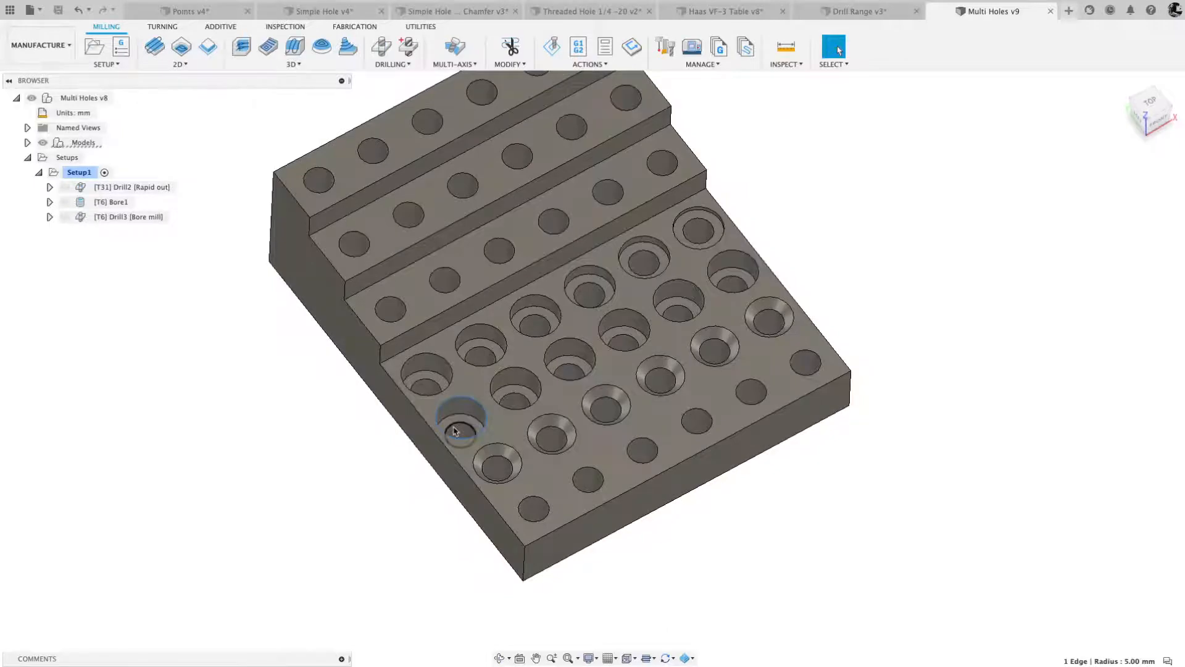
pyautogui.keyDown('shift'); pyautogui.moveTo(455, 431); pyautogui.dragTo(417, 392, button='middle'); pyautogui.keyUp('shift')
pyautogui.scroll(10, 432, 396)
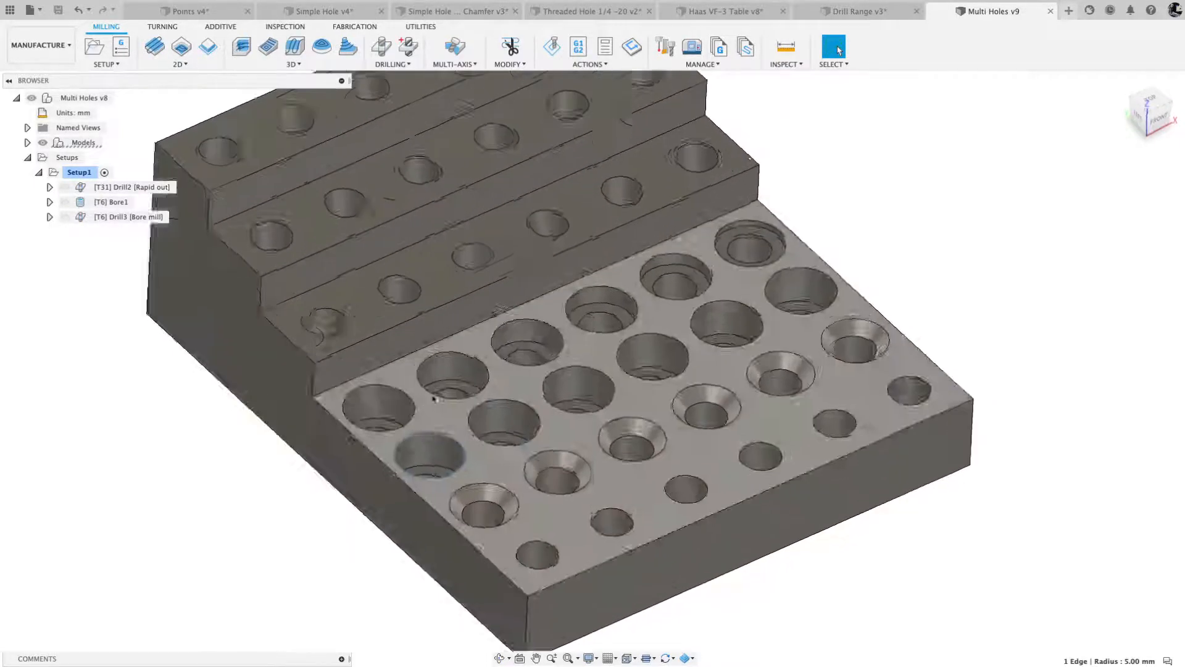
pyautogui.click(682, 245)
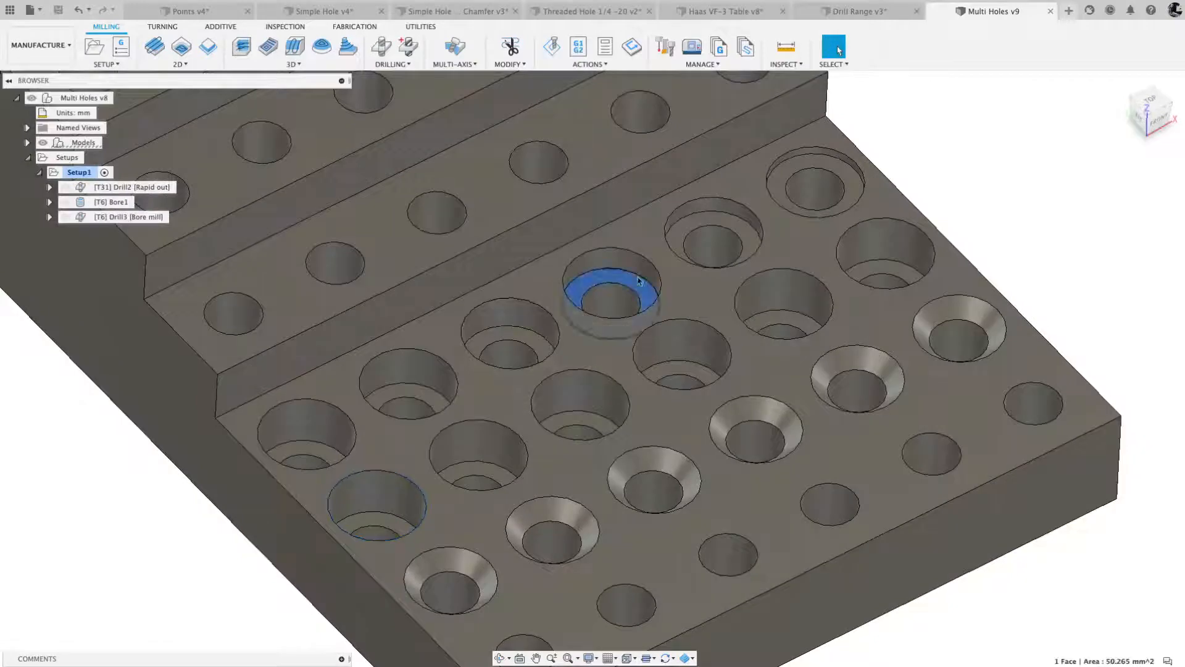
pyautogui.click(777, 180)
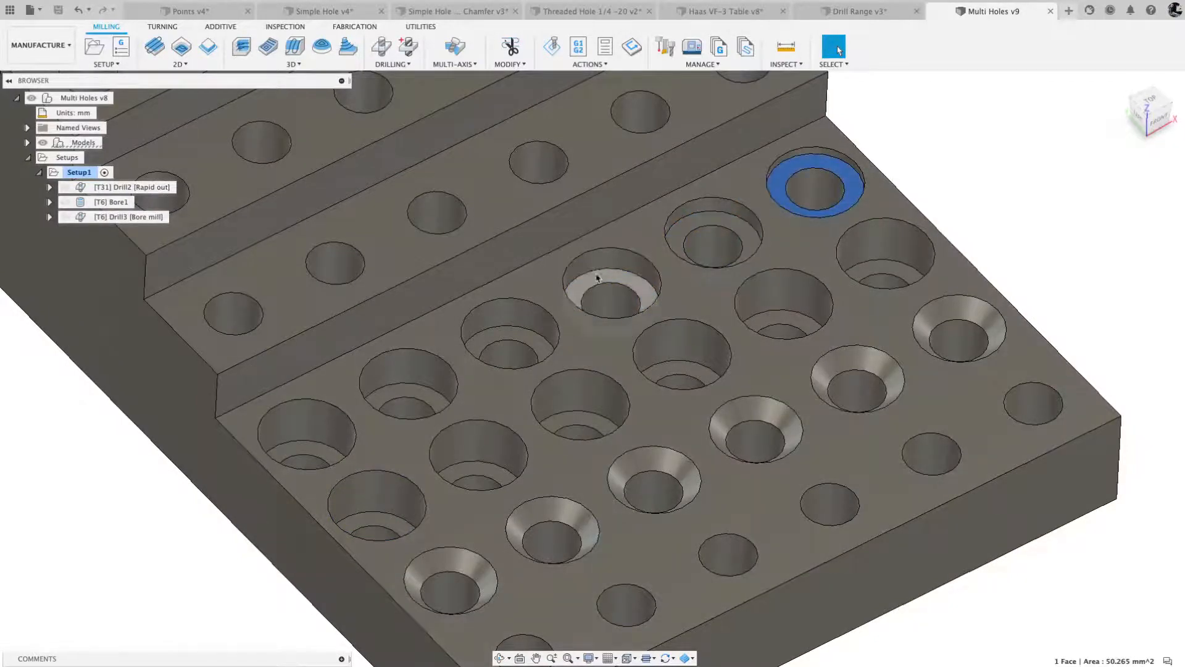
pyautogui.click(519, 331)
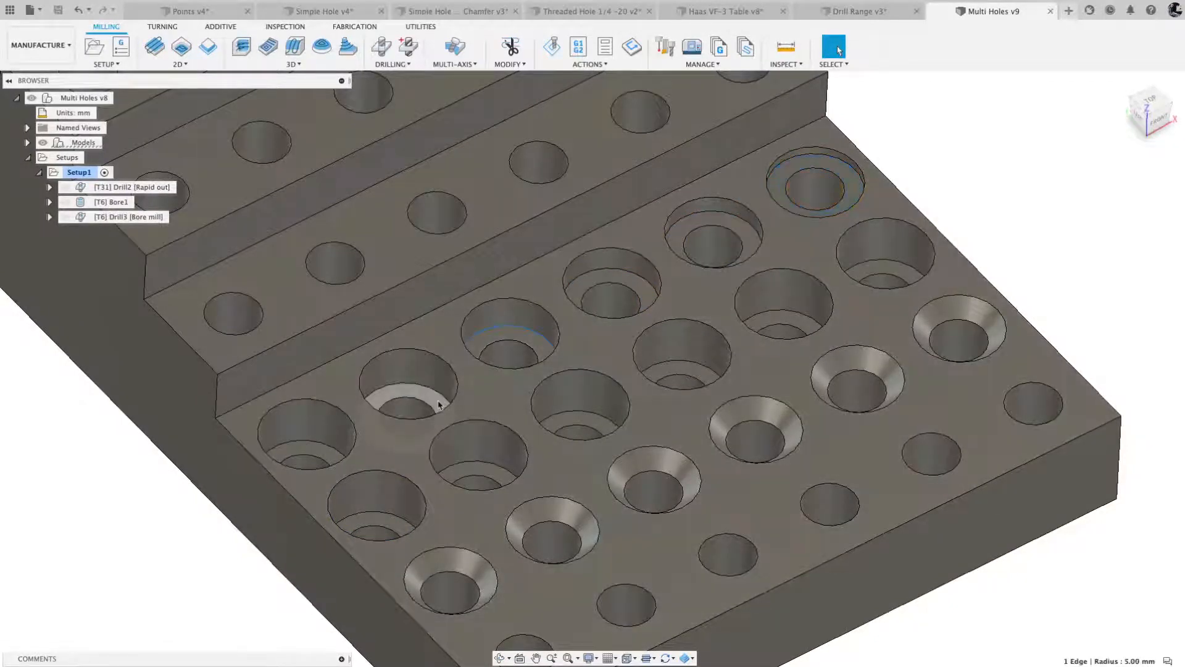
pyautogui.click(437, 402)
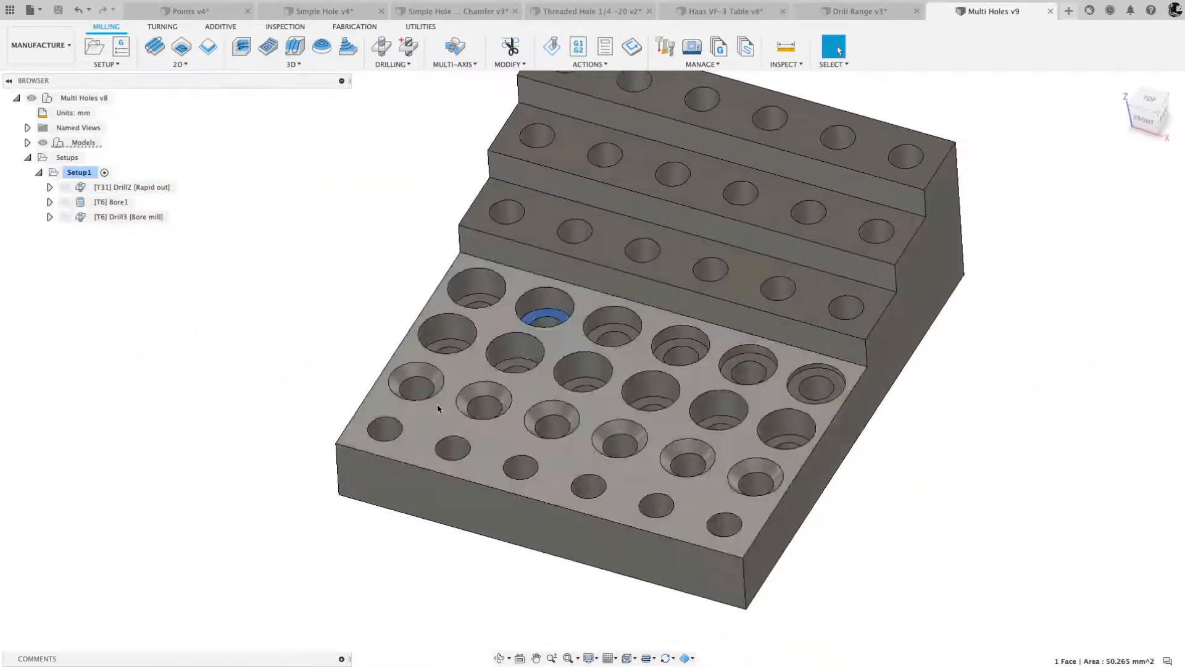
# - Review the toolpaths of the existing Drill2, Bore1 and Drill3 operations, and clear the selection
pyautogui.click(126, 187)
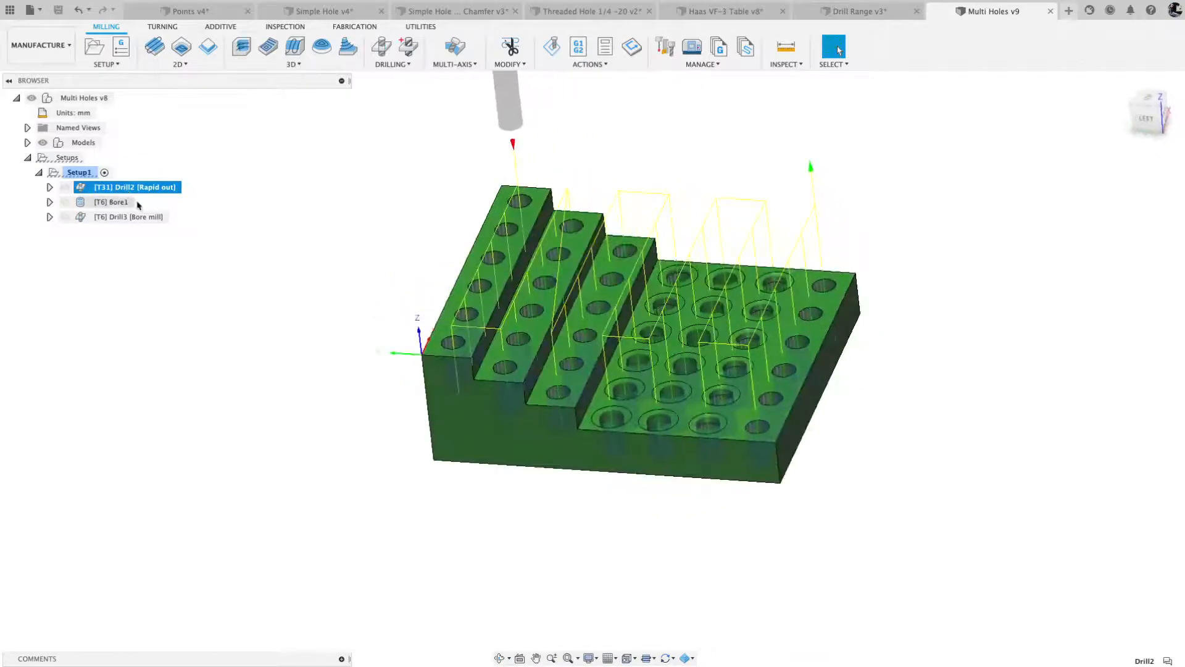
pyautogui.click(120, 203)
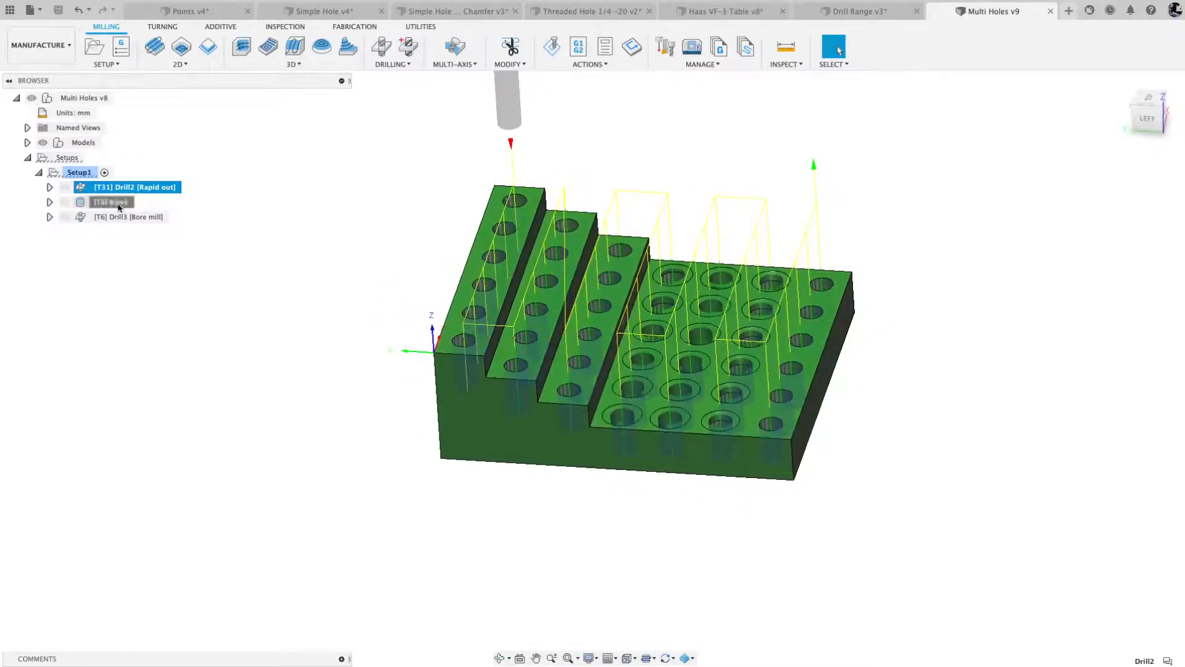
pyautogui.click(110, 217)
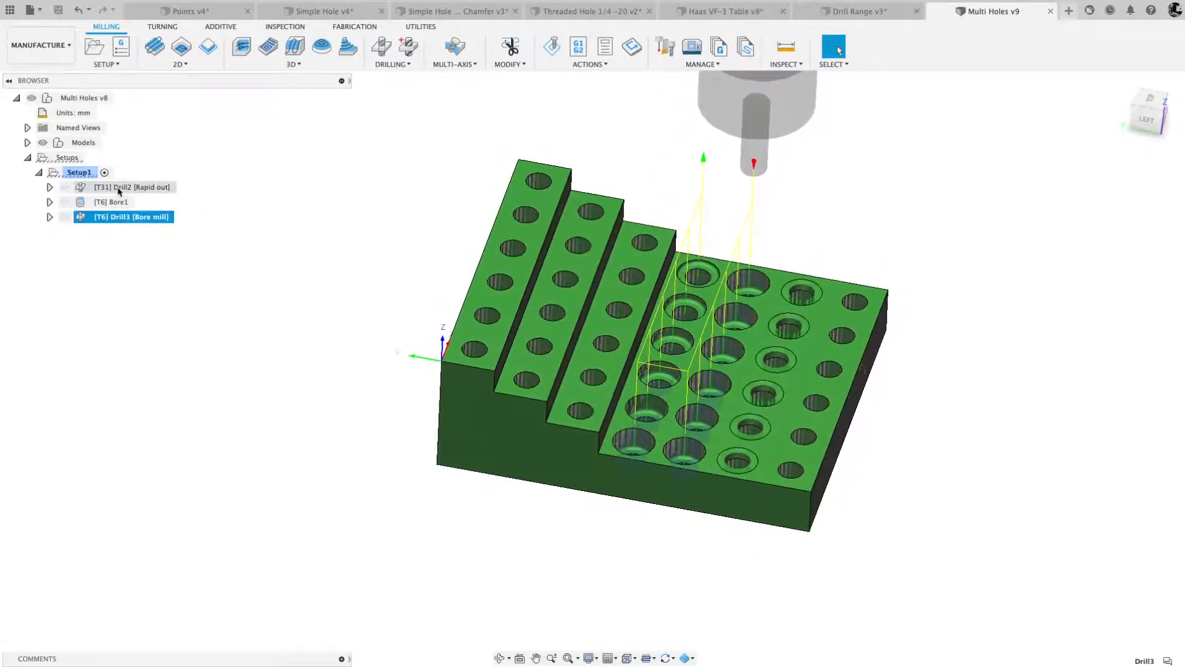
pyautogui.click(488, 105)
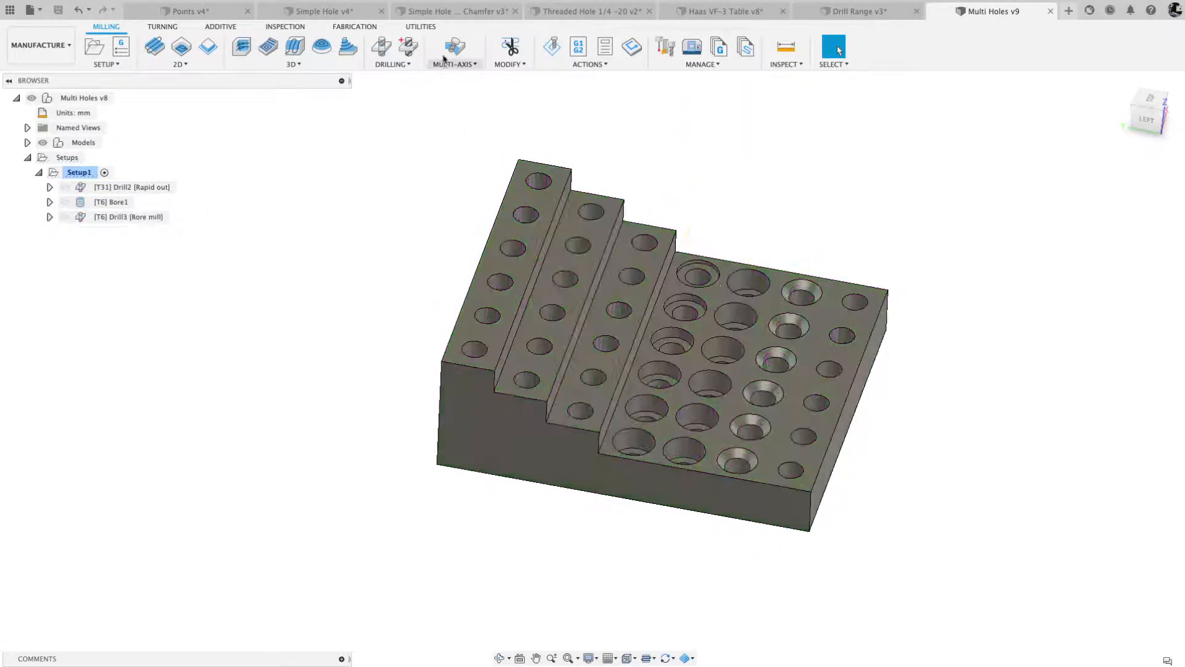
# - Start a new Drill operation with tool 31, the 6 mm drill from the Multi Holes v9 document library
pyautogui.click(379, 50)
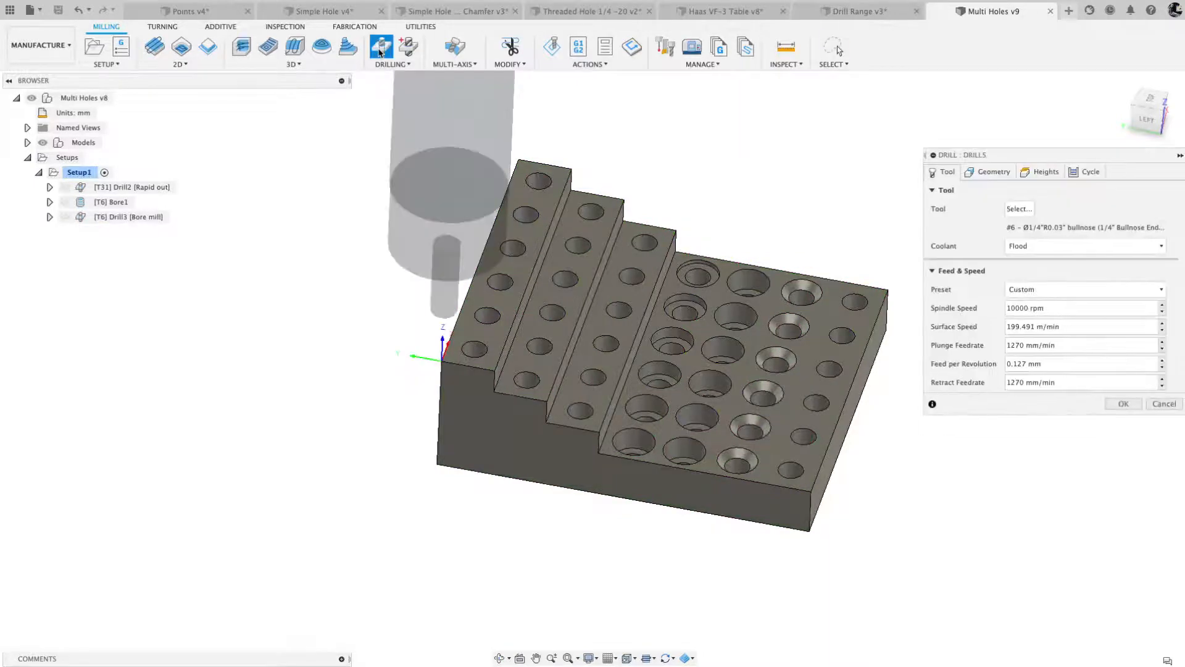
pyautogui.click(1017, 208)
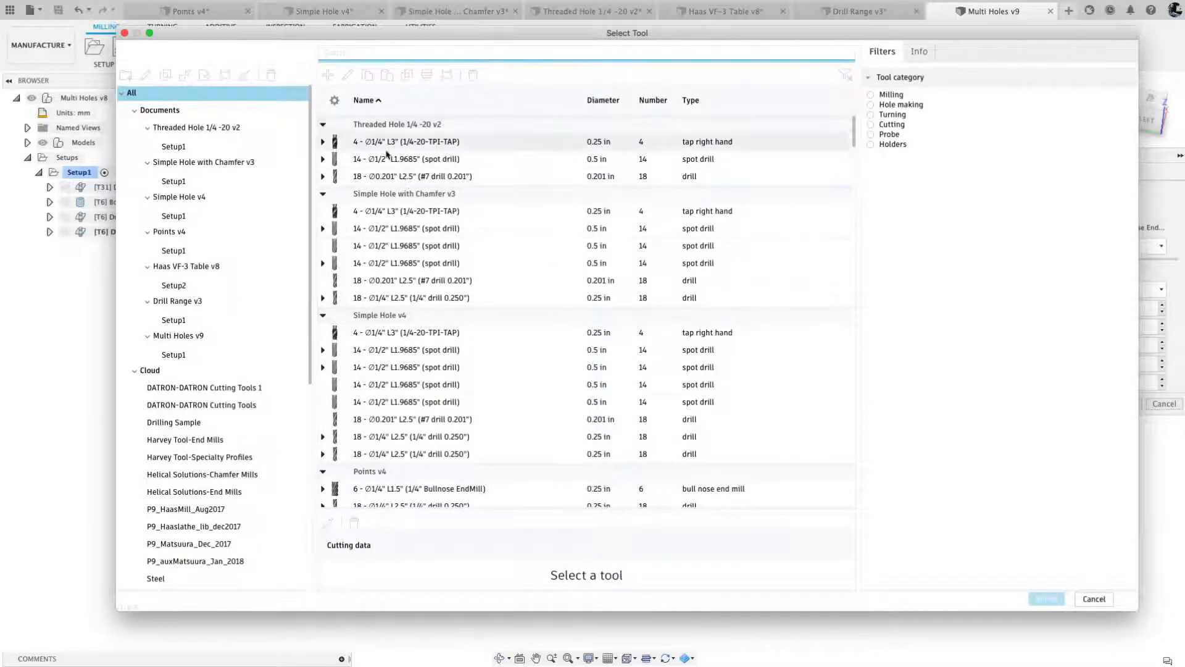
pyautogui.click(184, 337)
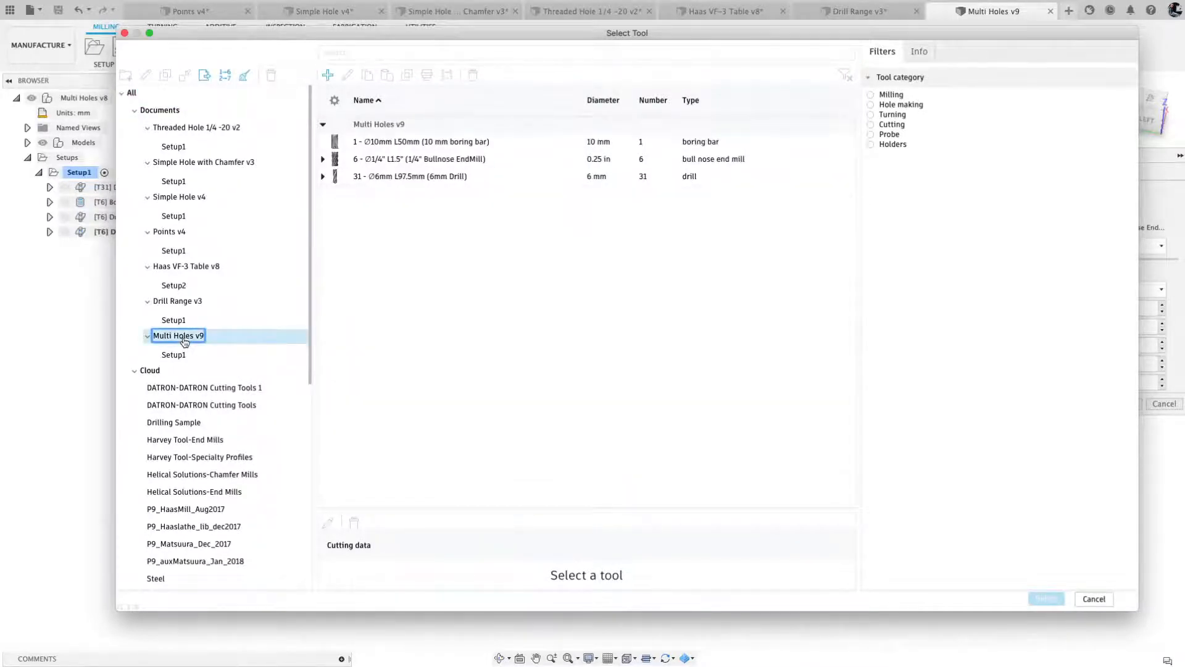
pyautogui.click(395, 180)
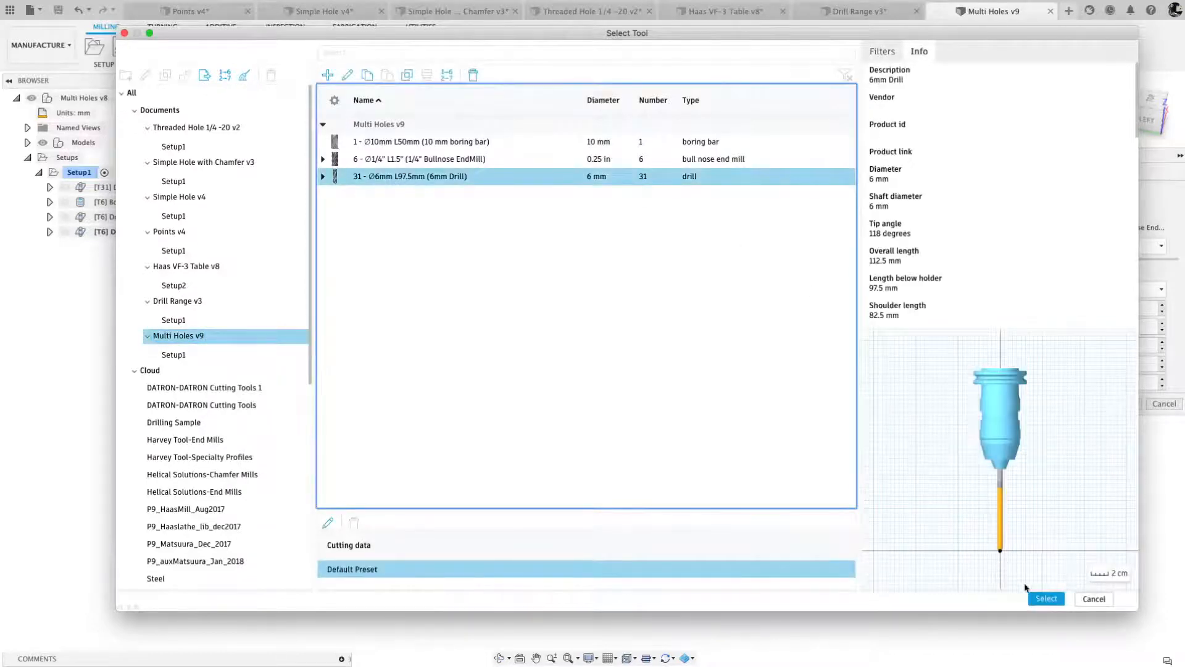
pyautogui.click(1044, 598)
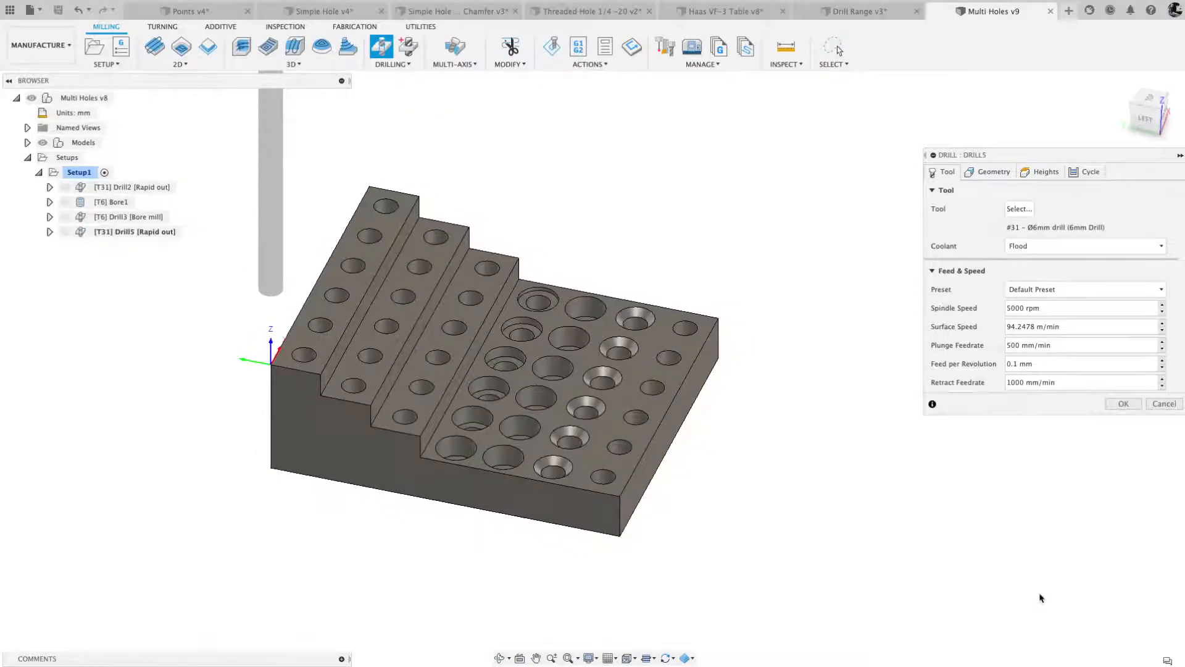
# - Select the simple corner hole's face as drill geometry, and enable Select Same Diameter and Auto-Merge Hole Segments
pyautogui.click(991, 172)
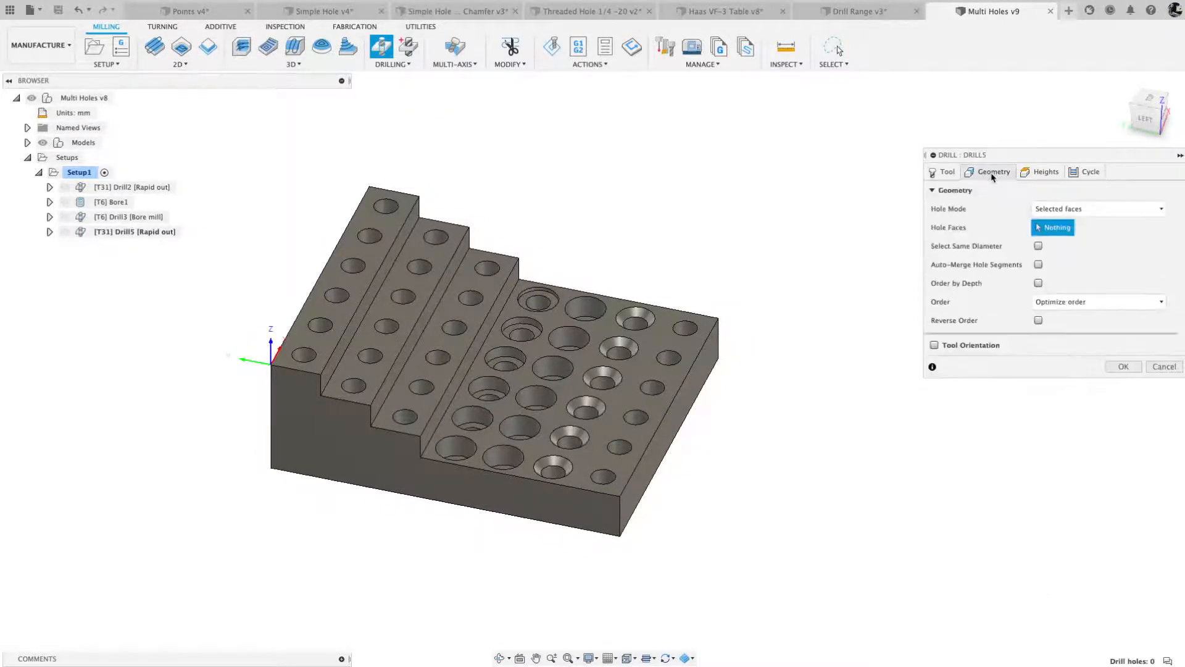
pyautogui.scroll(5, 871, 476)
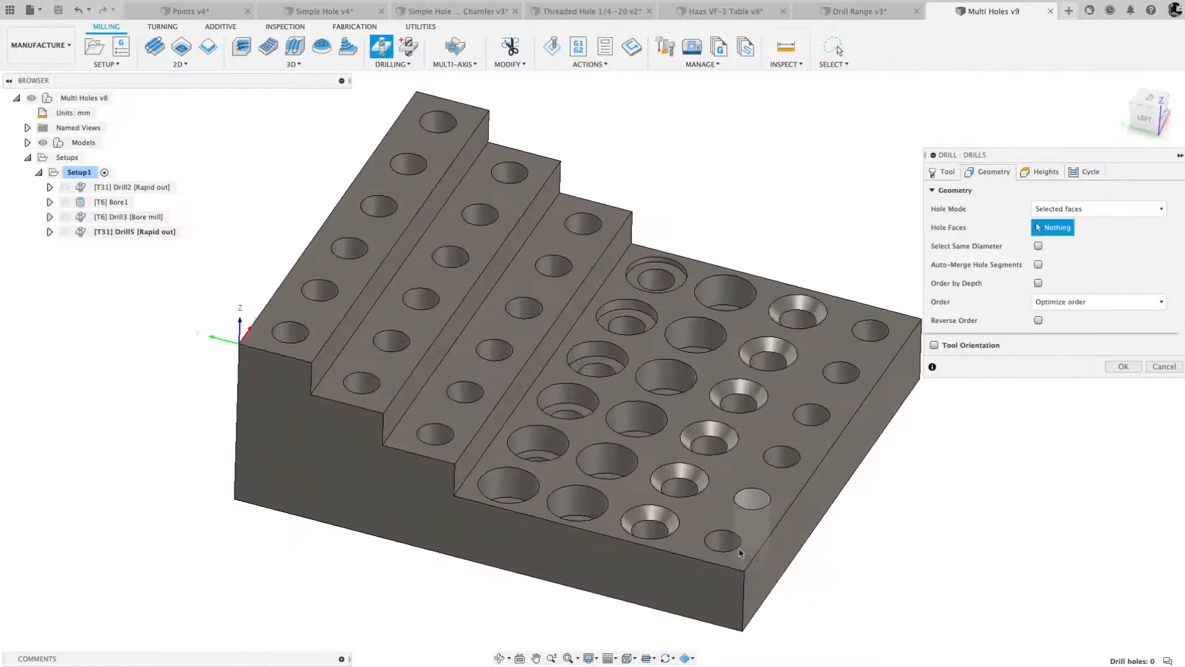
pyautogui.click(725, 543)
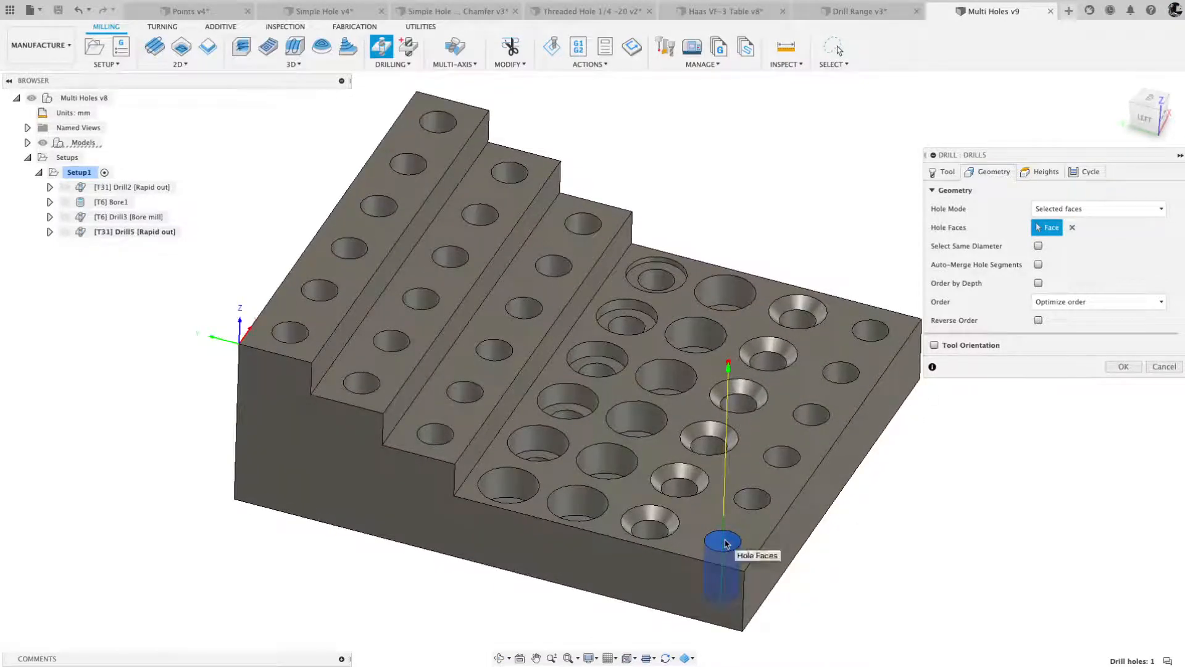
pyautogui.scroll(3, 726, 542)
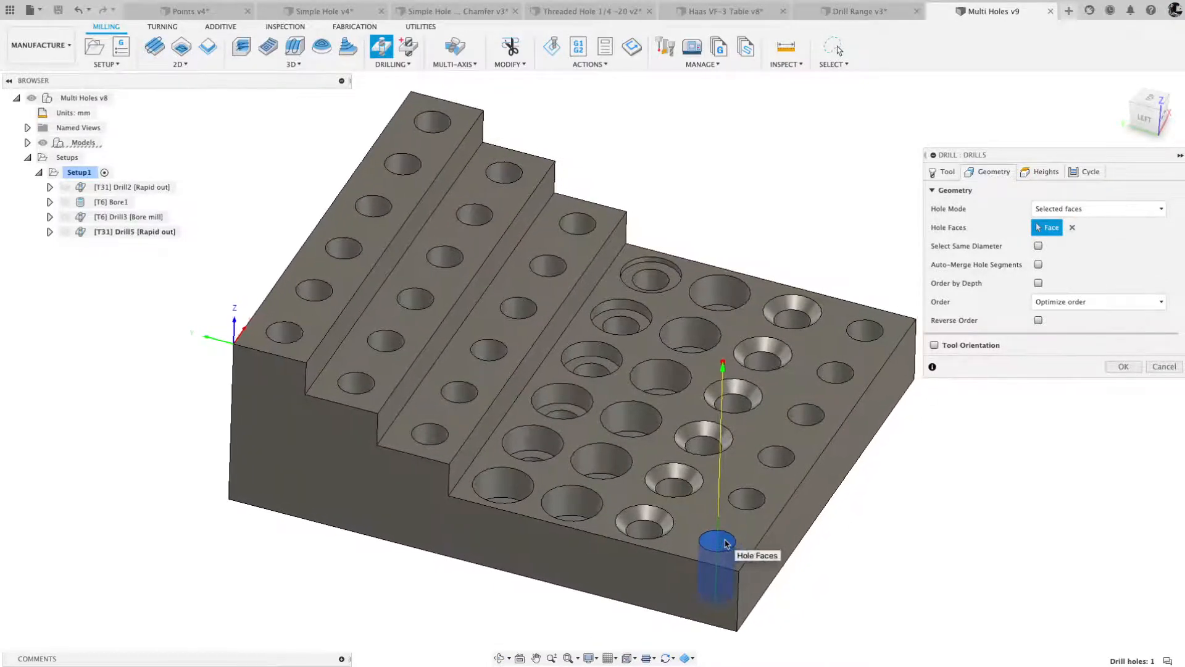
pyautogui.scroll(1, 726, 544)
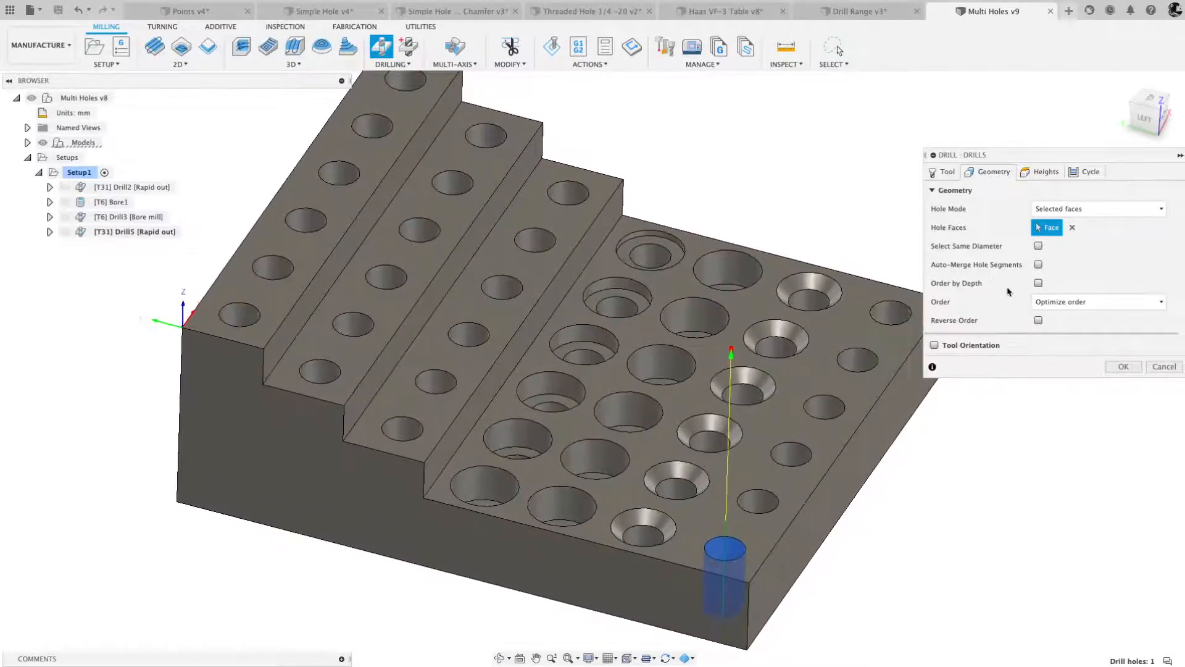
pyautogui.click(1038, 246)
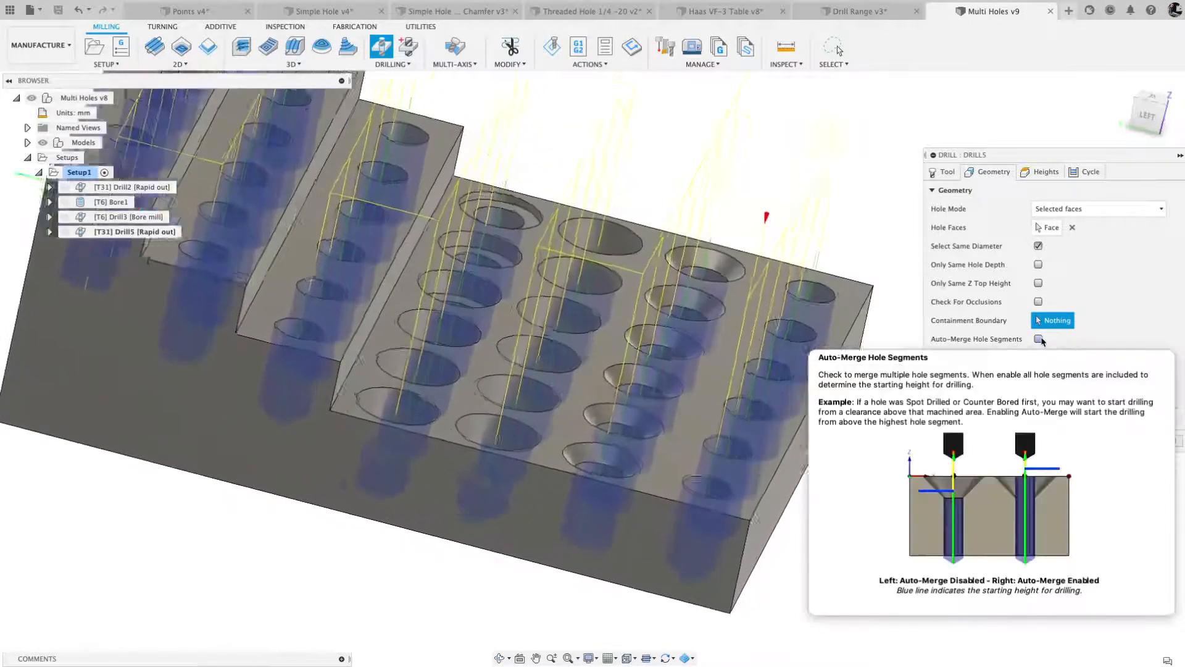
pyautogui.click(1039, 339)
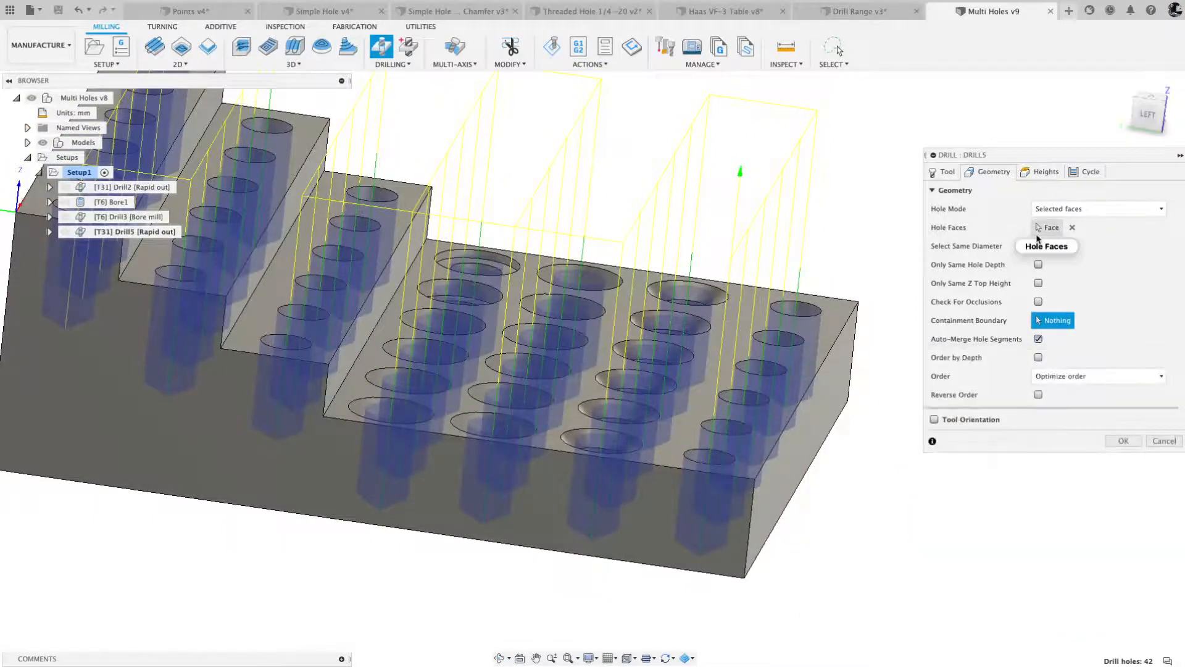
pyautogui.click(1038, 245)
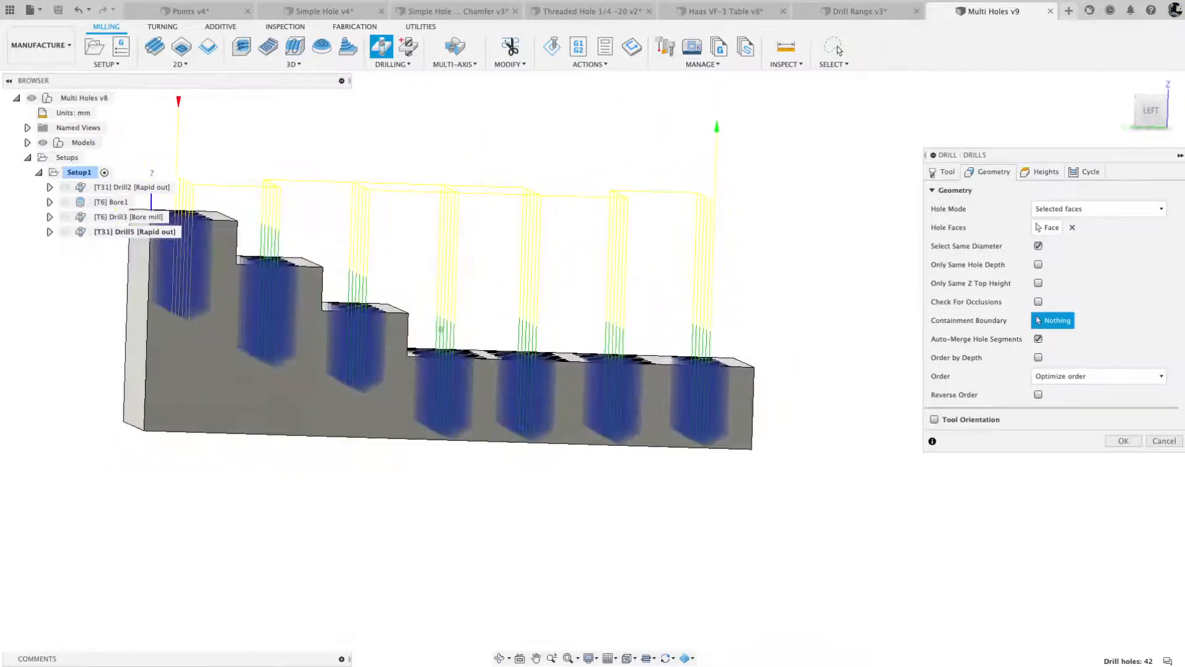
# - Inspect the drill depths from the left side and enable Drill Tip Through Bottom for the new operation
pyautogui.click(1155, 115)
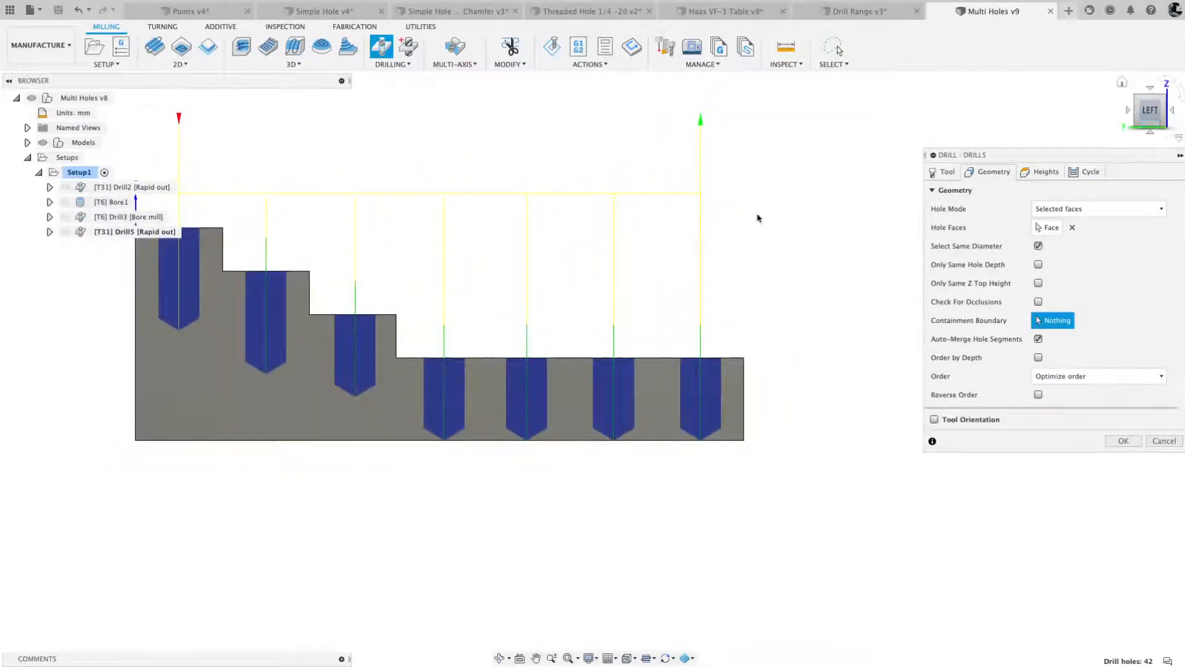
pyautogui.scroll(-3, 635, 259)
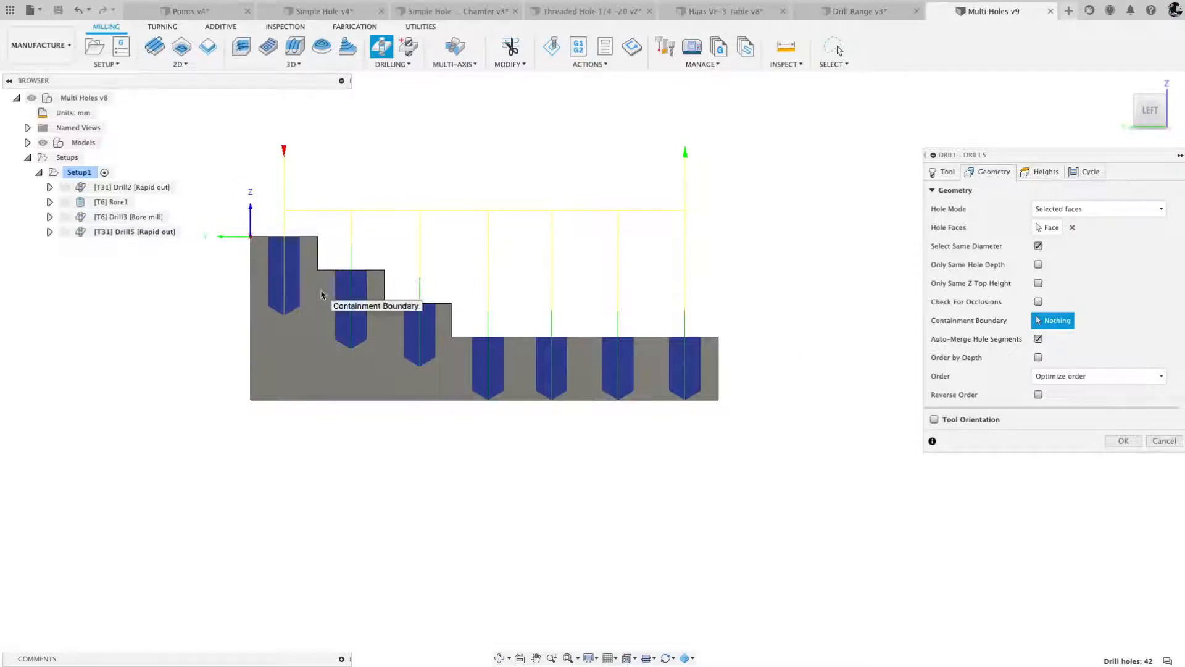
pyautogui.click(1034, 178)
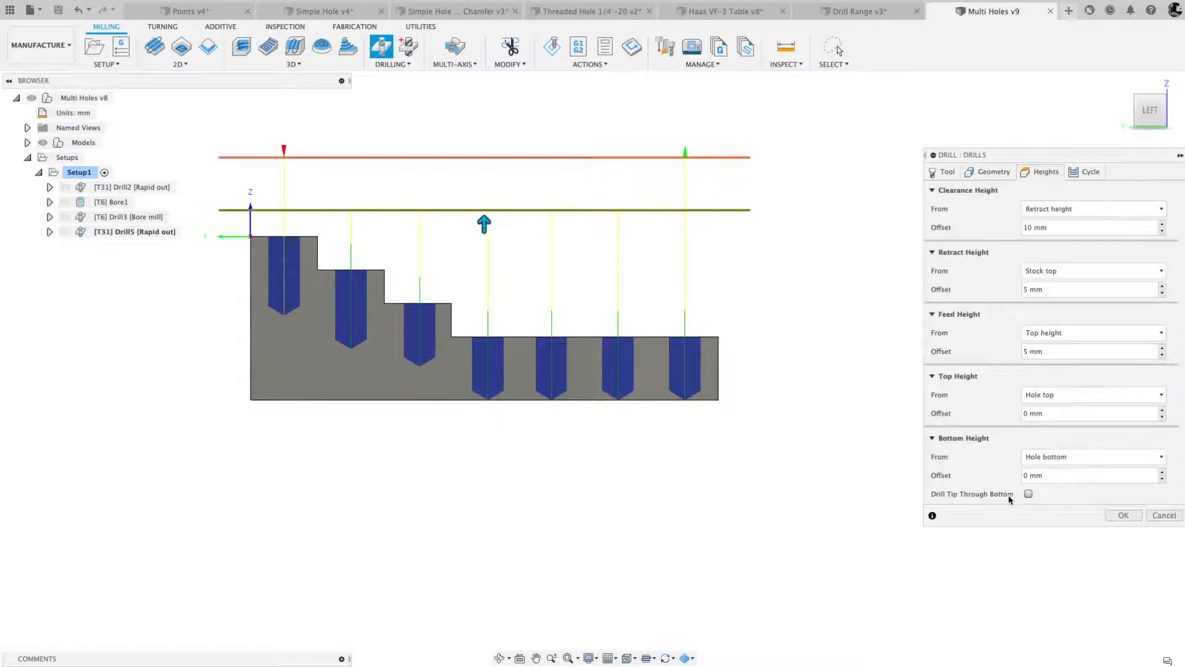
pyautogui.click(1028, 494)
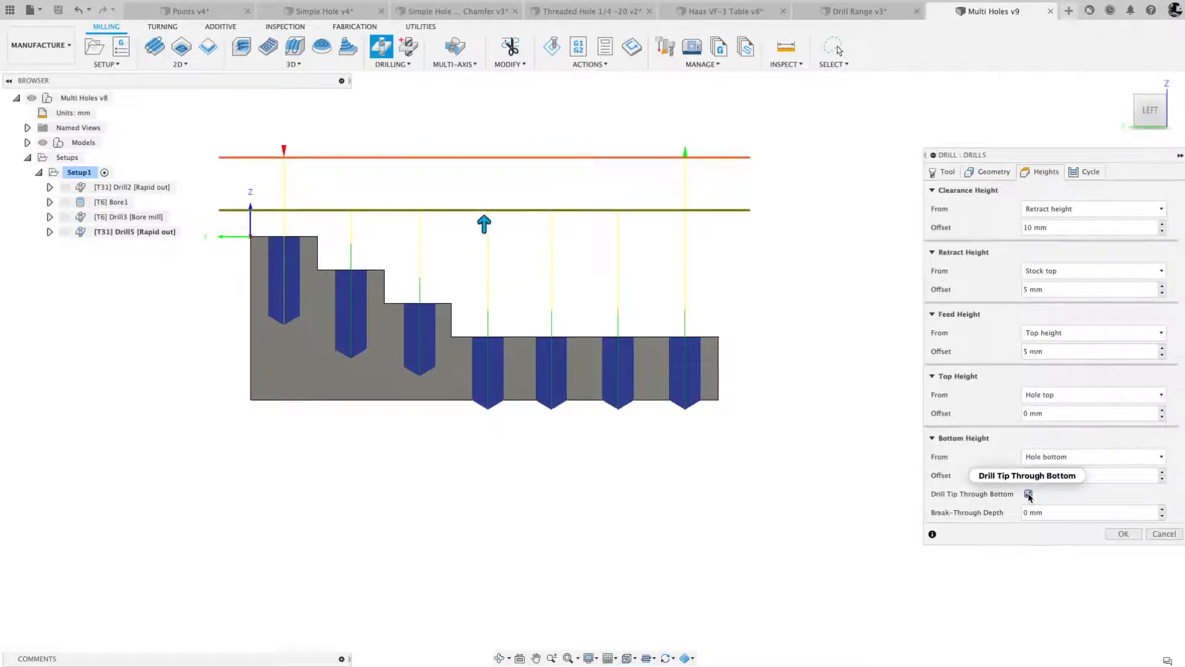
# - Set the drill operation's Break-Through Depth to 1 mm
pyautogui.moveTo(1051, 514); pyautogui.dragTo(1011, 519)
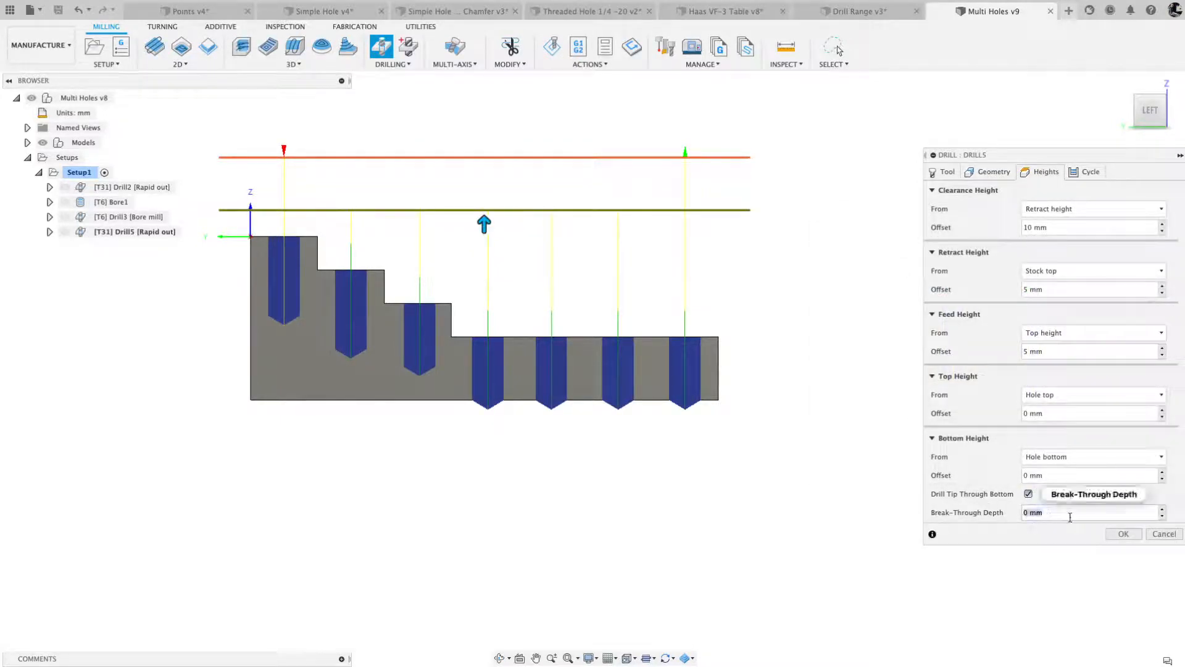
pyautogui.moveTo(1070, 517)
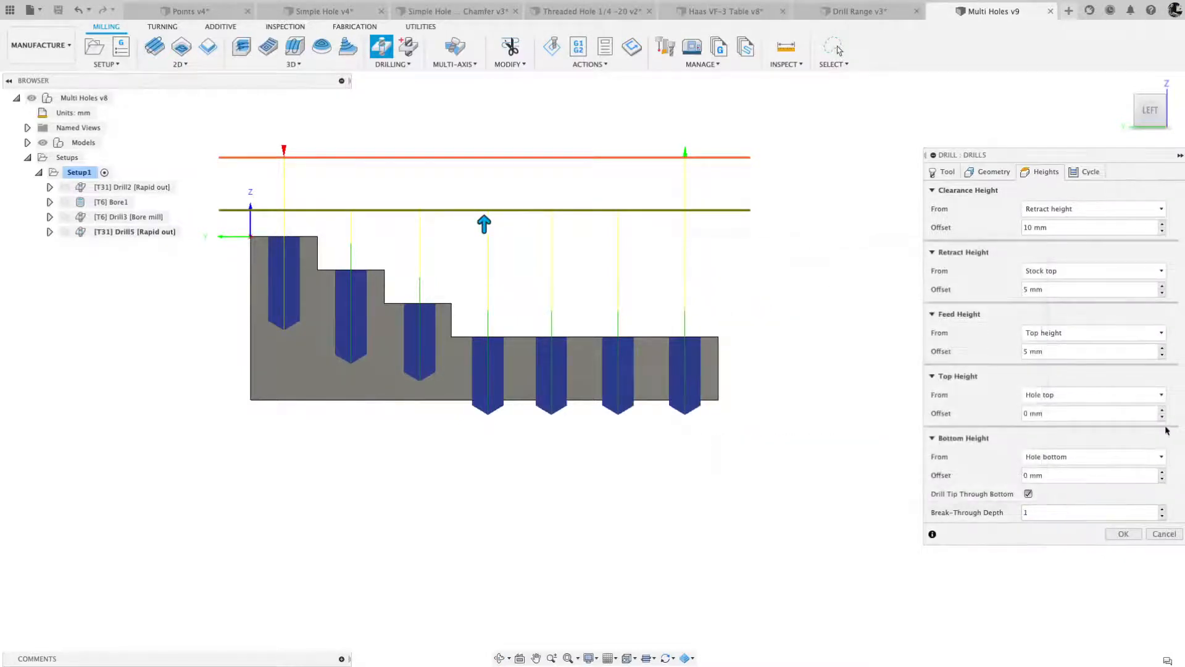
# - Restrict the drill selection with Only Same Hole Depth and inspect which hole rows it includes
pyautogui.click(993, 174)
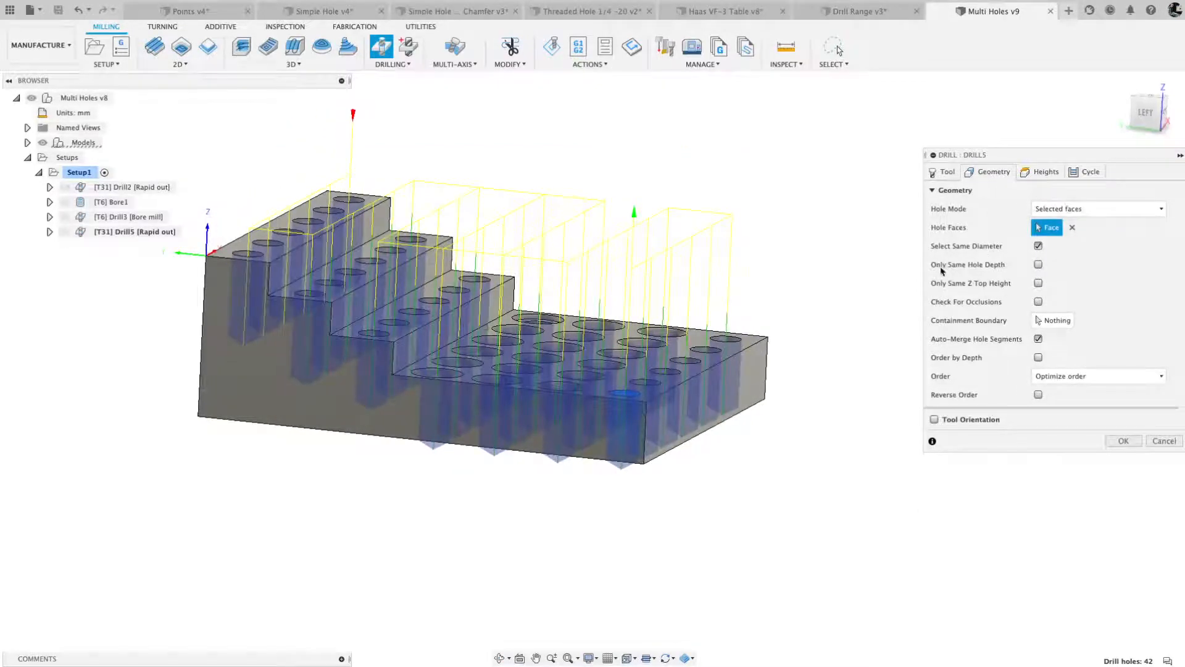
pyautogui.click(1038, 265)
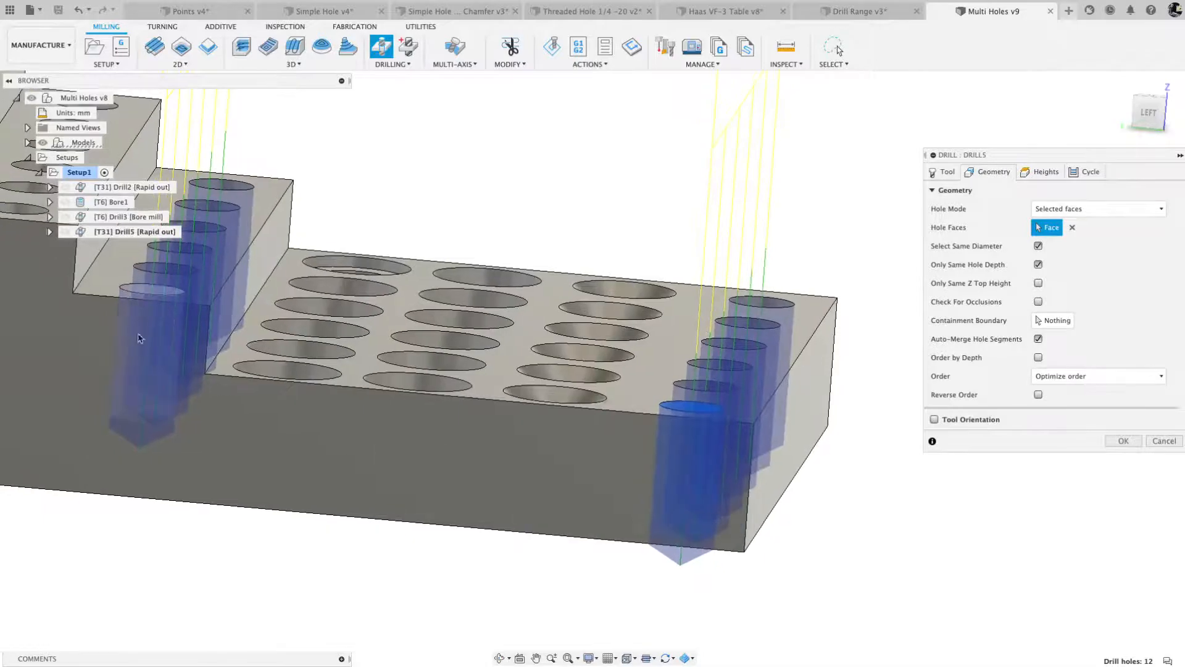
pyautogui.keyDown('shift'); pyautogui.moveTo(139, 338); pyautogui.dragTo(346, 478, button='middle'); pyautogui.keyUp('shift')
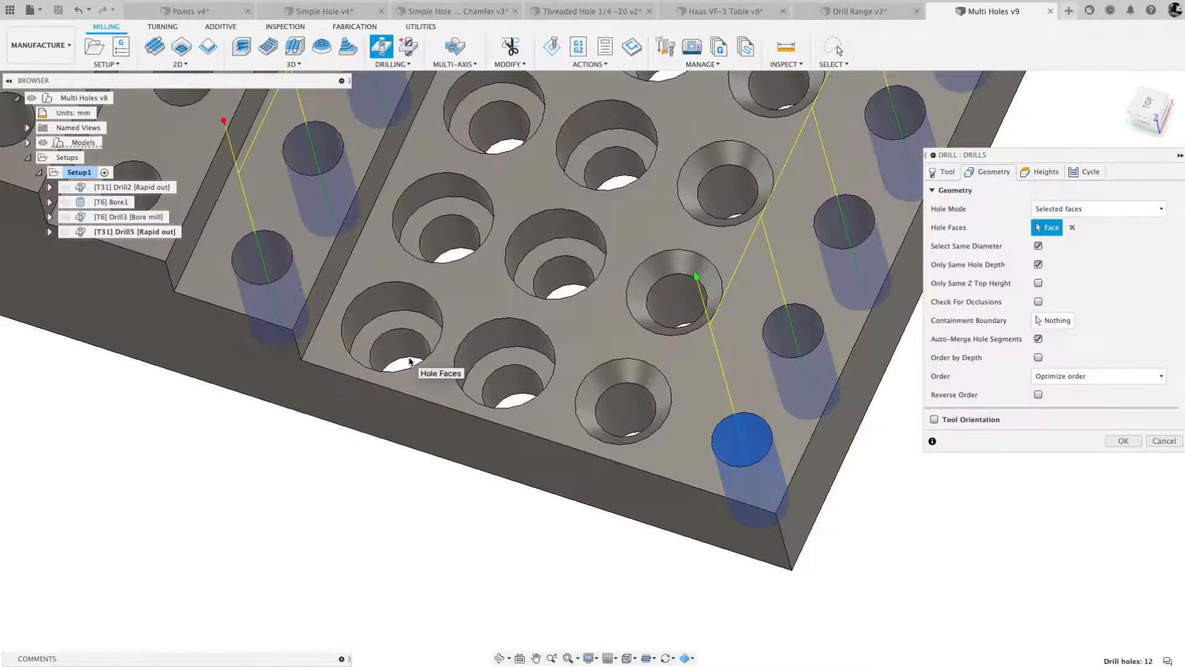
pyautogui.scroll(-5, 632, 393)
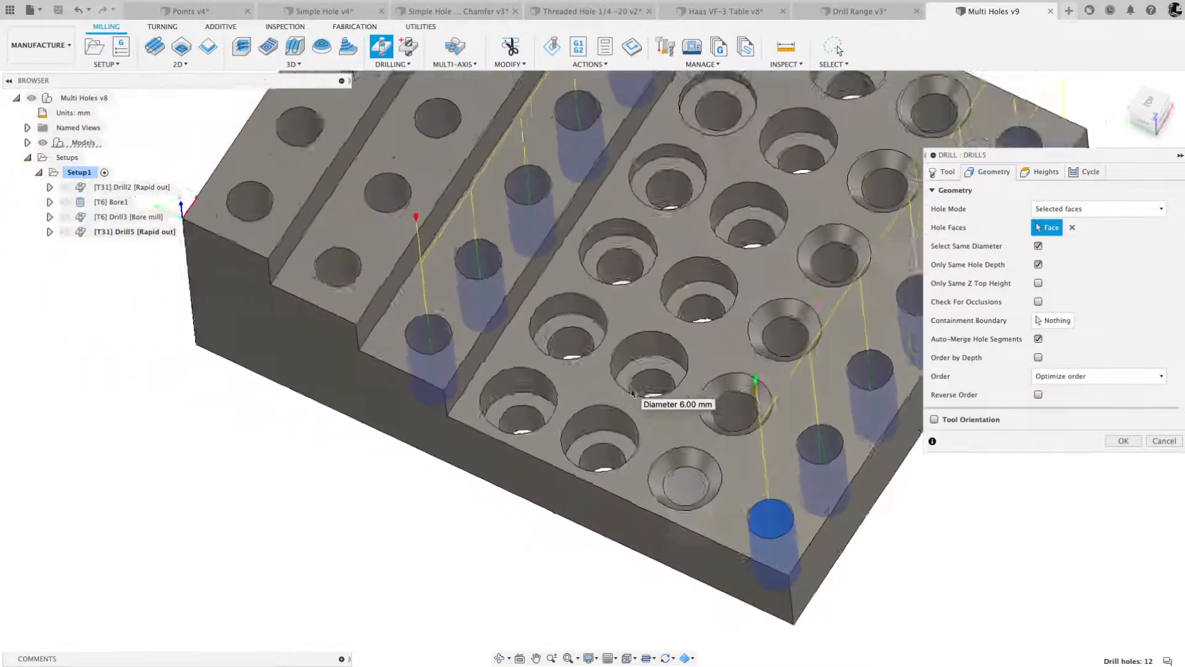
pyautogui.keyDown('shift'); pyautogui.moveTo(463, 292); pyautogui.dragTo(477, 295, button='middle'); pyautogui.keyUp('shift')
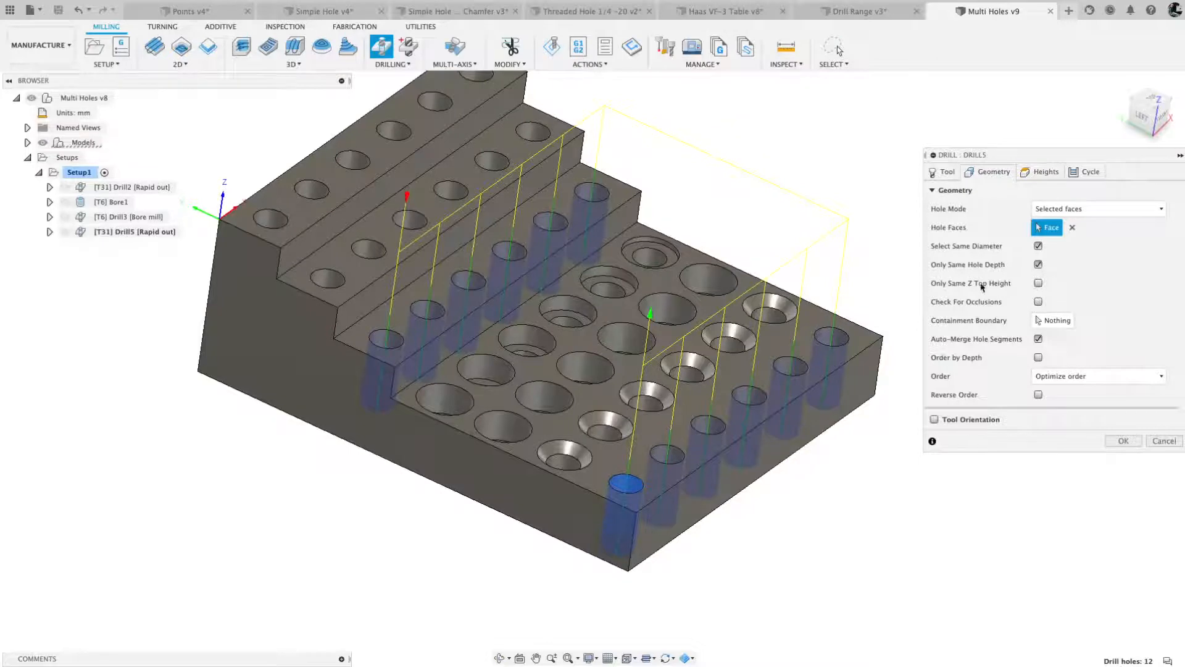
# - Replace the hole face with the end hole on the second-highest step, and enable Only Same Z Top Height
pyautogui.click(1072, 228)
pyautogui.moveTo(427, 276); pyautogui.dragTo(534, 320, button='middle')
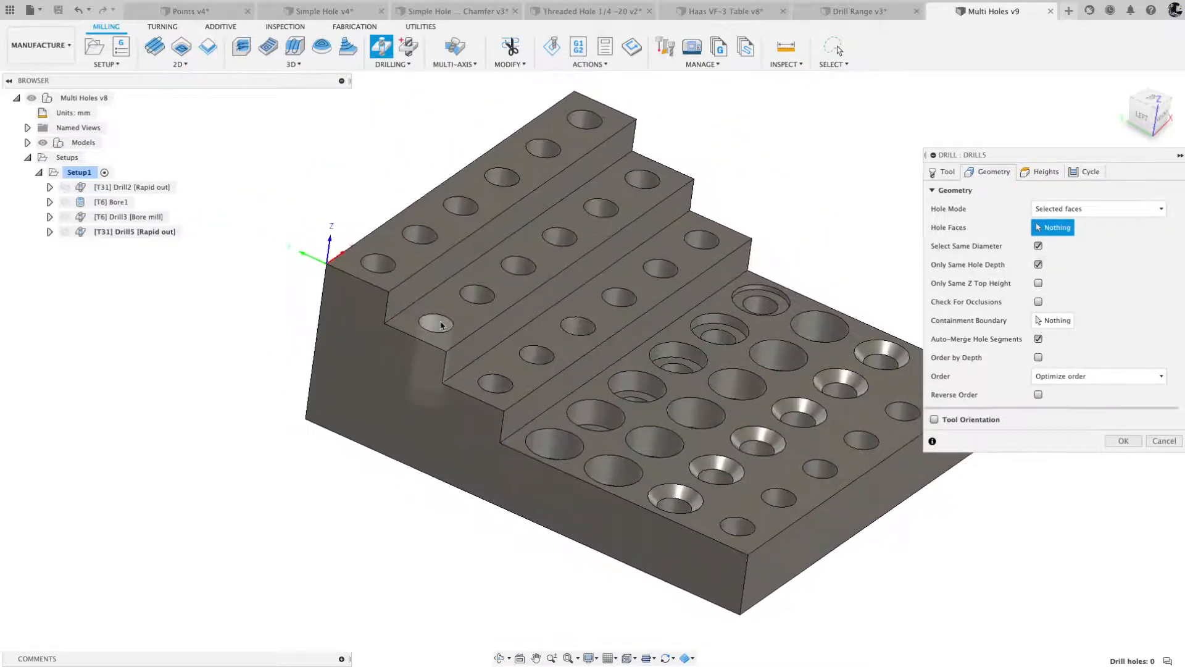
pyautogui.click(441, 325)
pyautogui.keyDown('shift'); pyautogui.moveTo(441, 325); pyautogui.dragTo(441, 325, button='middle'); pyautogui.keyUp('shift')
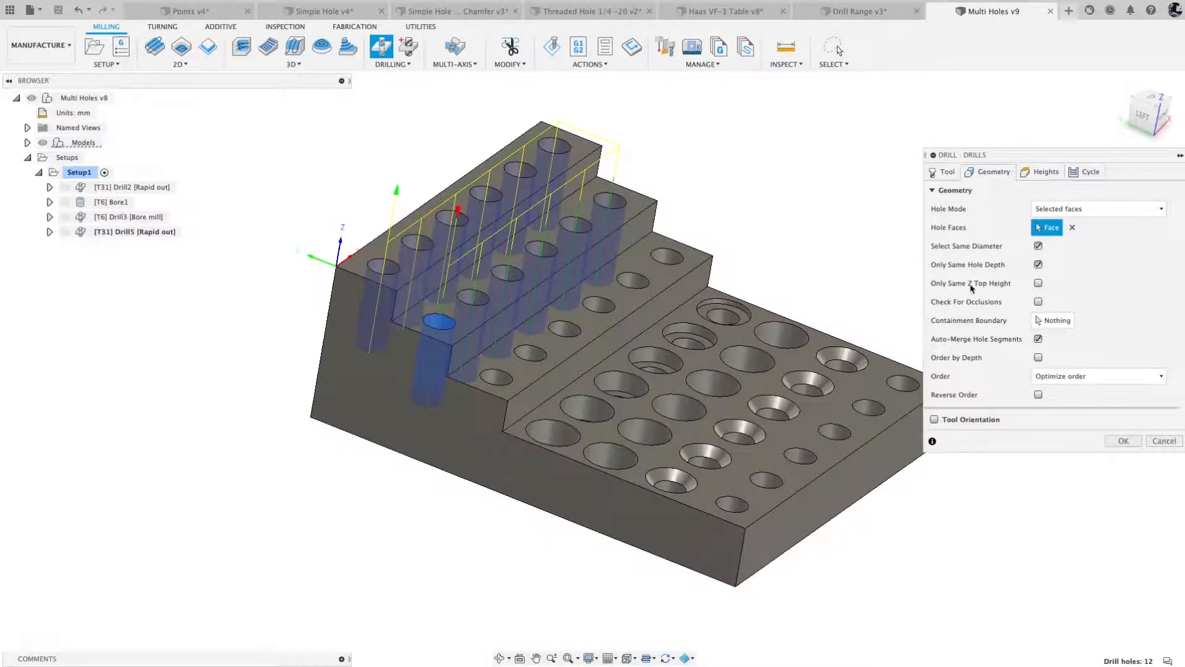
pyautogui.click(1038, 284)
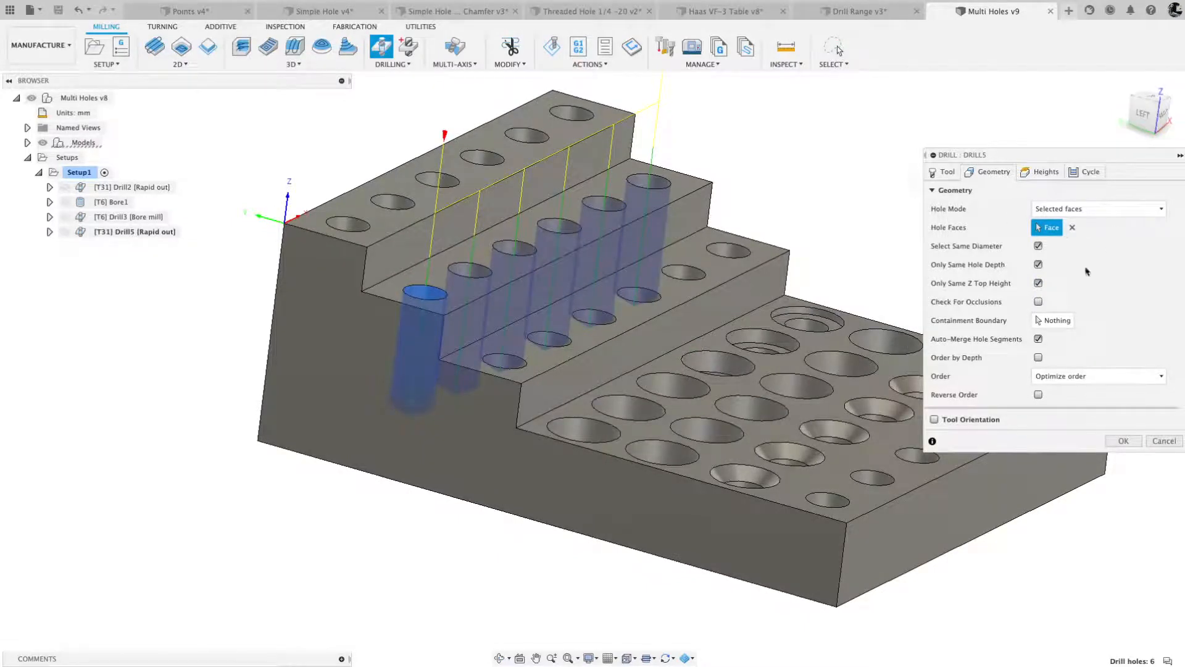
# - Disable Only Same Hole Depth and Only Same Z Top Height, and confirm the drill operation
pyautogui.click(1038, 265)
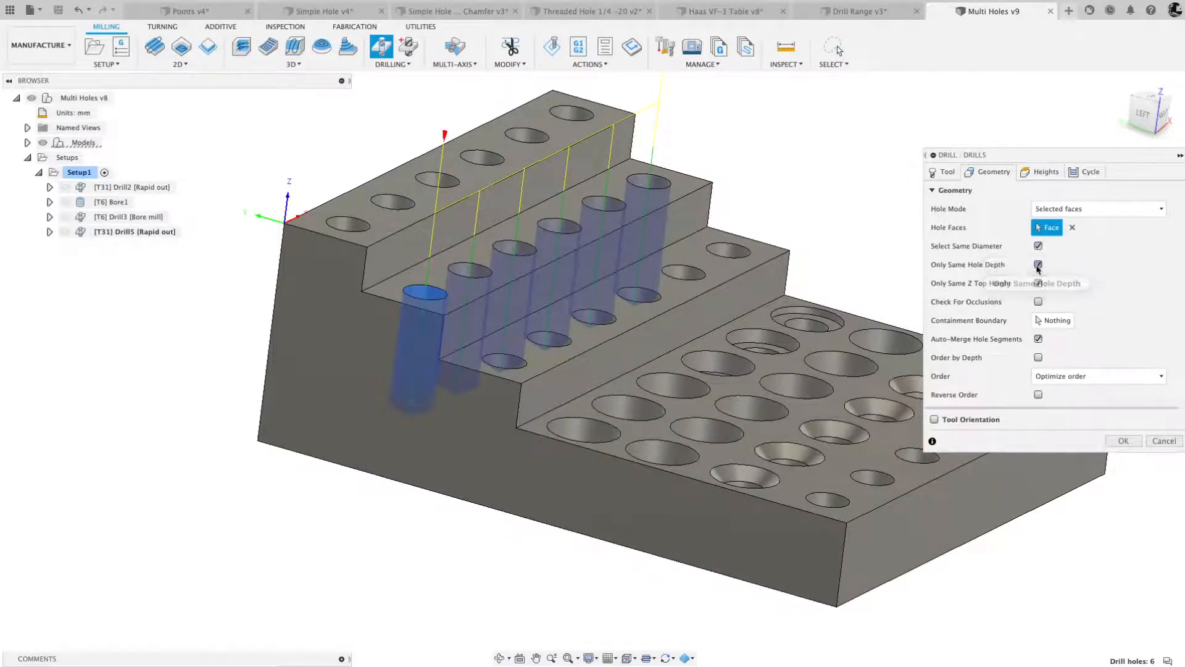
pyautogui.click(1038, 284)
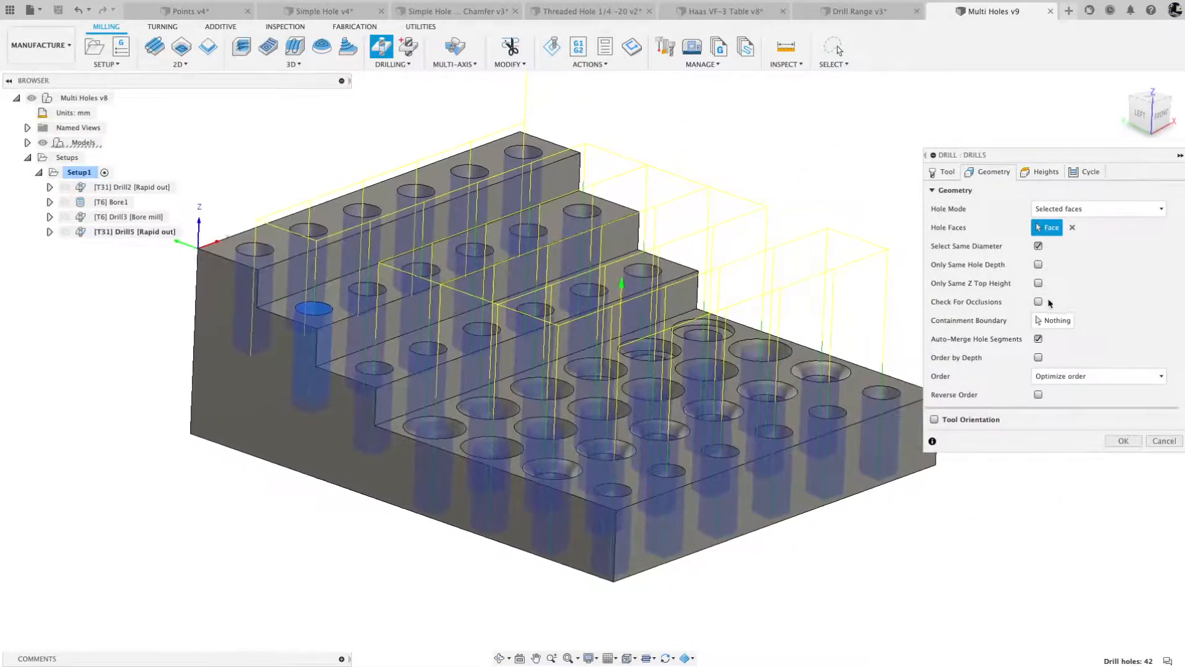
pyautogui.moveTo(1039, 304)
pyautogui.click(1123, 441)
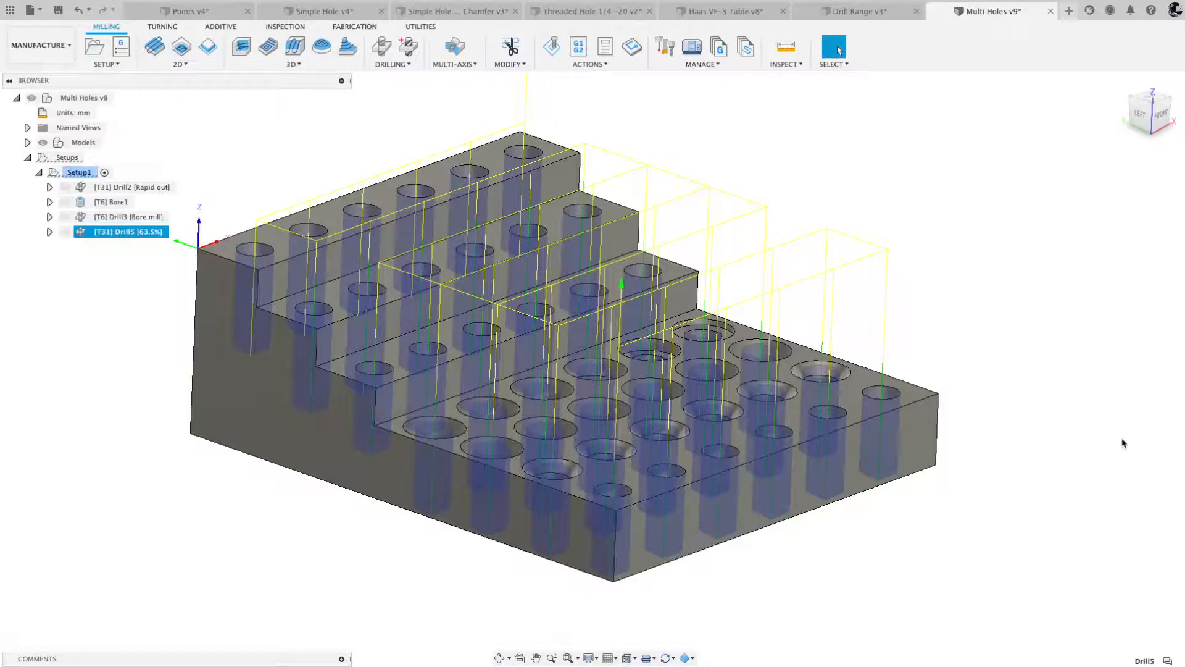
# - Expand the Multi Holes model's sketches and make Sketch7 visible over the part
pyautogui.keyDown('shift'); pyautogui.moveTo(531, 148); pyautogui.dragTo(656, 310, button='middle'); pyautogui.keyUp('shift')
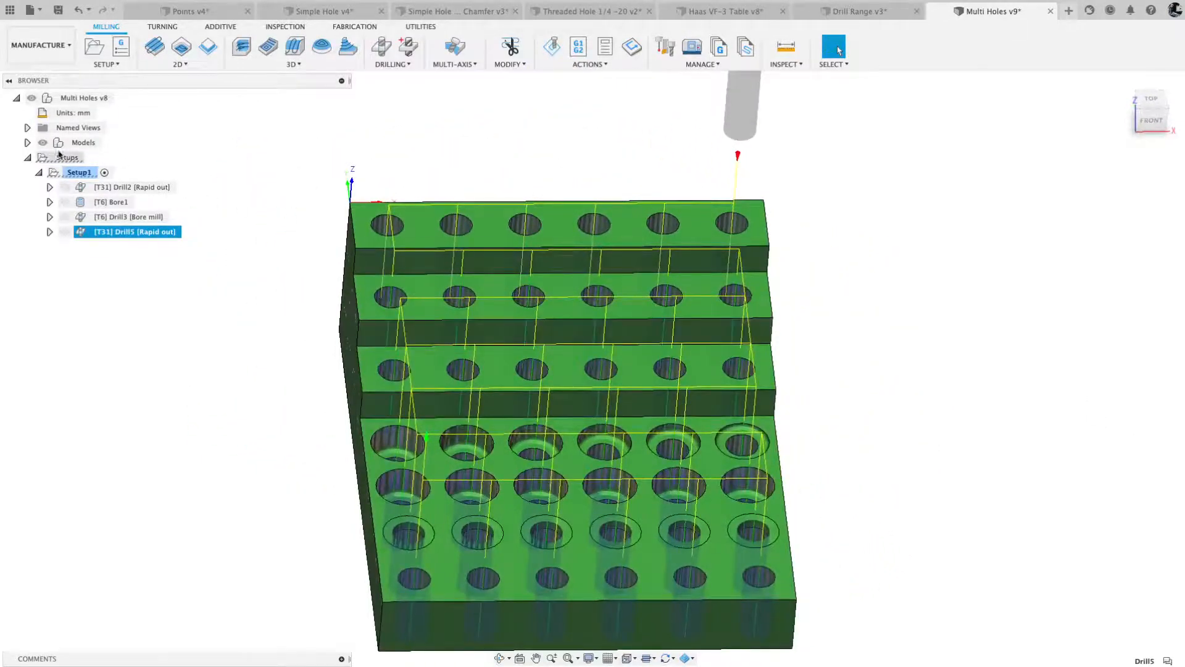
pyautogui.click(28, 143)
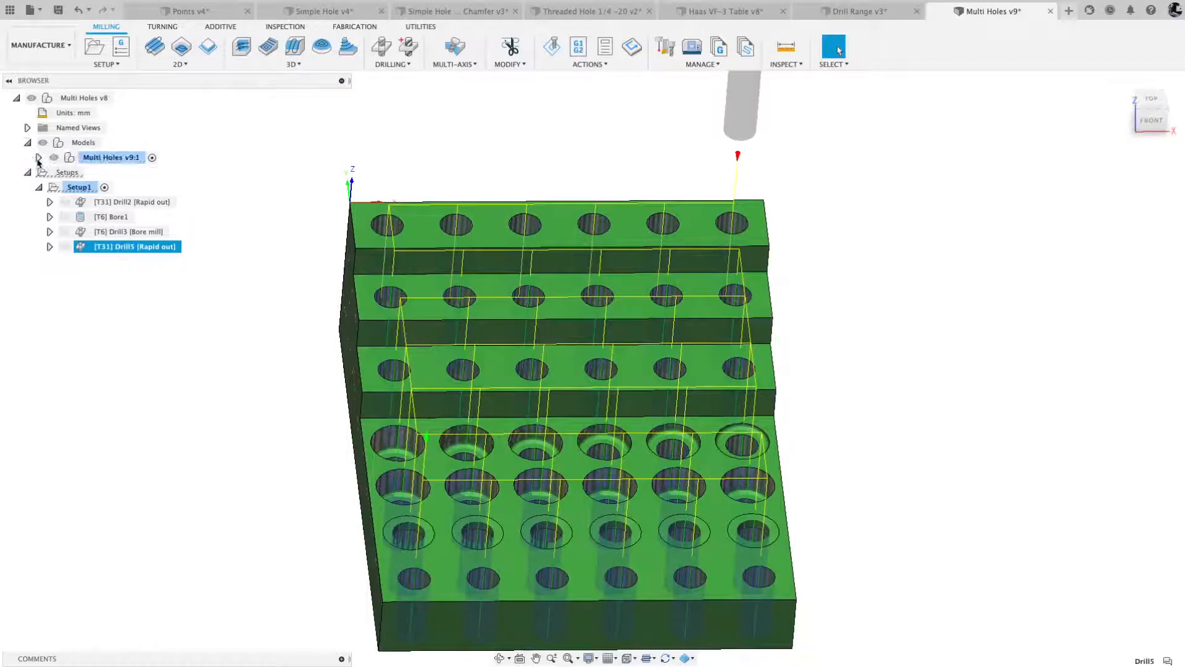
pyautogui.click(38, 158)
pyautogui.click(49, 232)
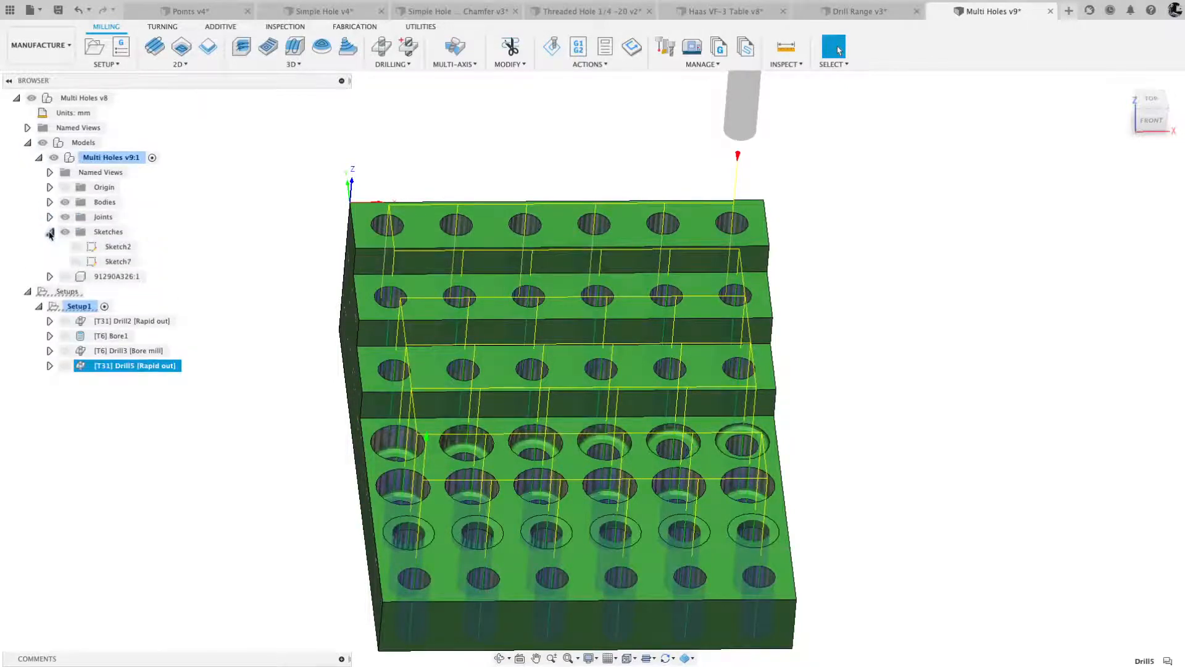
pyautogui.click(107, 261)
pyautogui.click(77, 263)
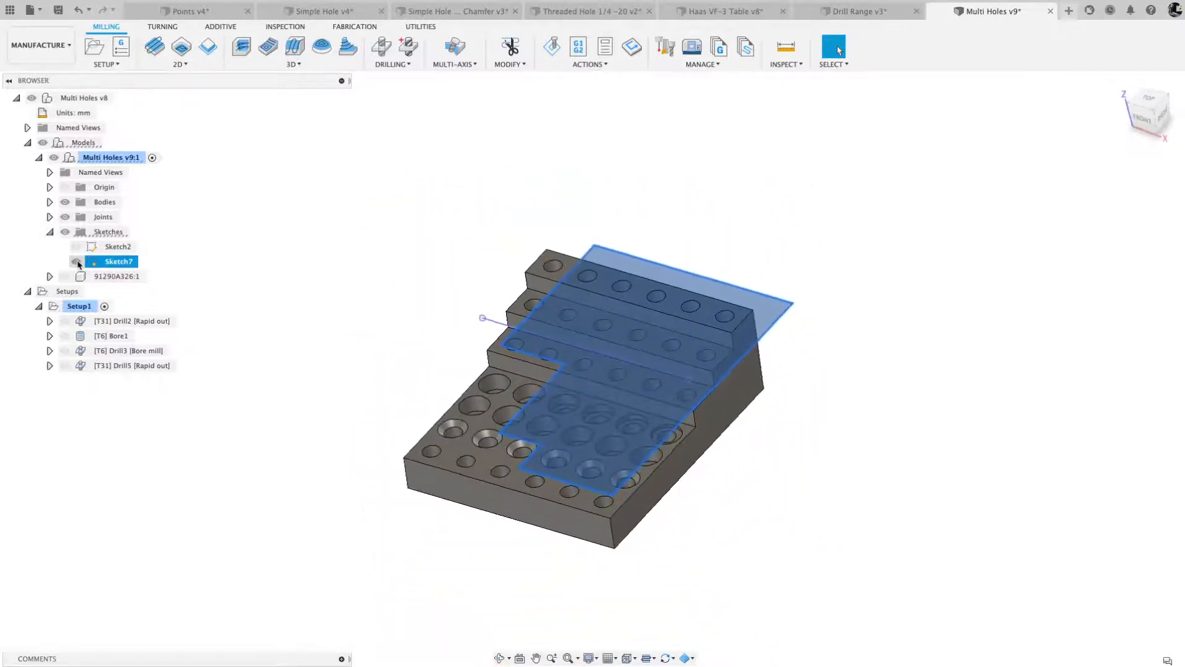
# - Edit the Drill5 operation to use the closed Sketch7 outline as its Containment Boundary, and confirm
pyautogui.click(122, 365)
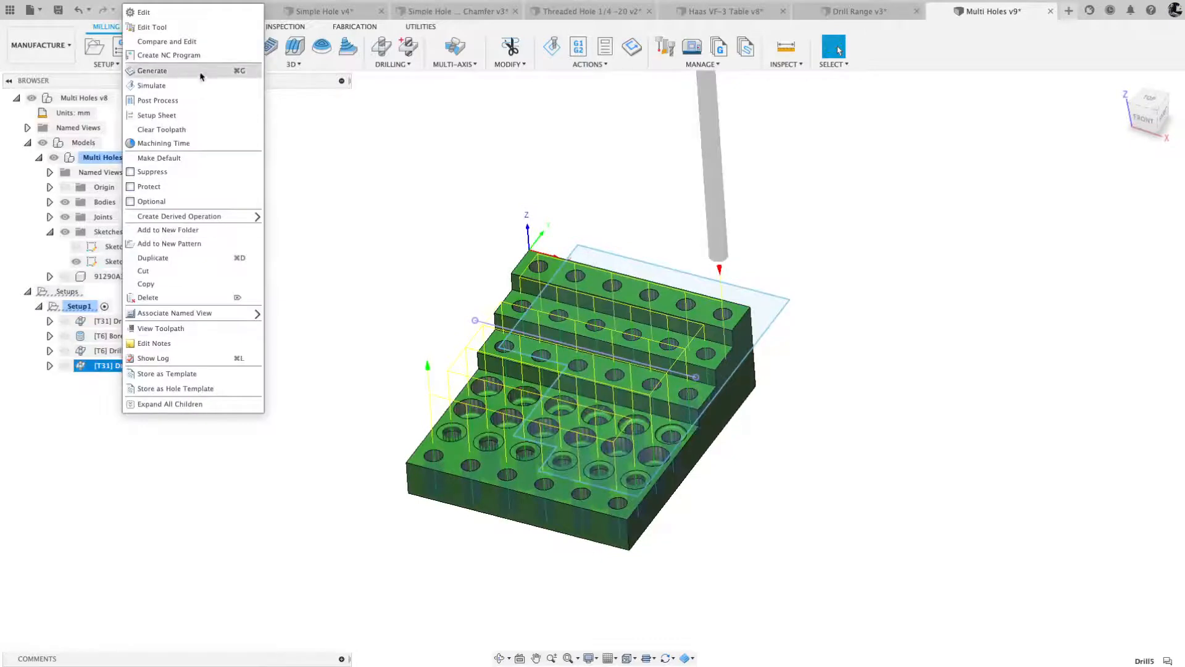
pyautogui.click(149, 12)
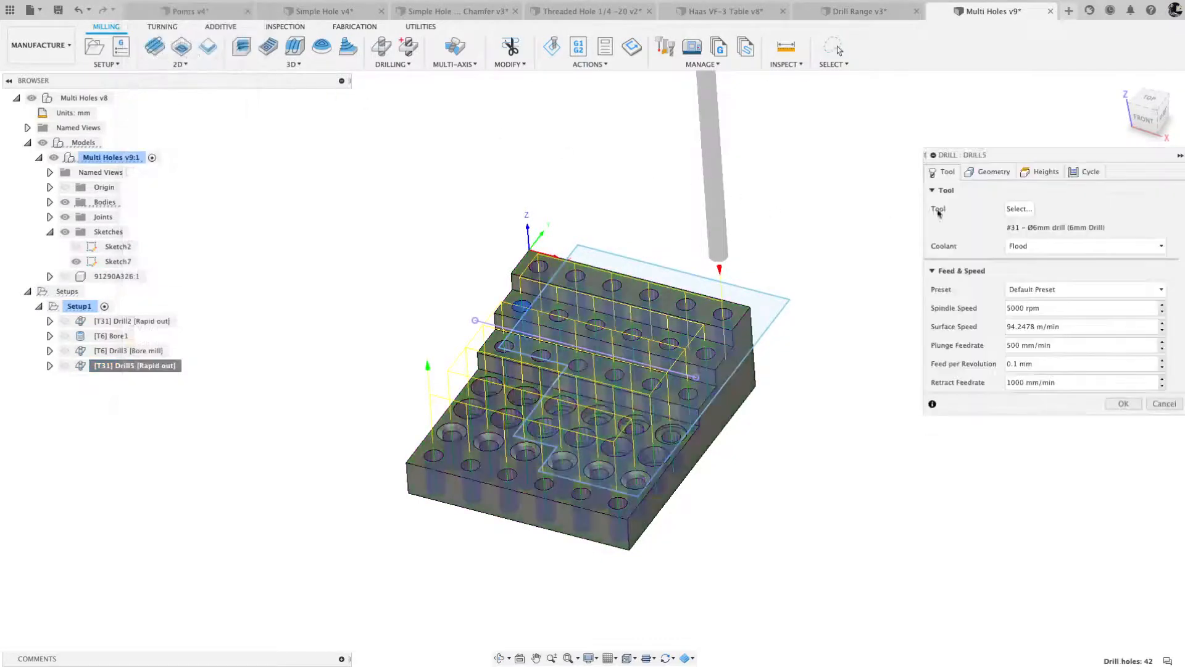
pyautogui.click(989, 172)
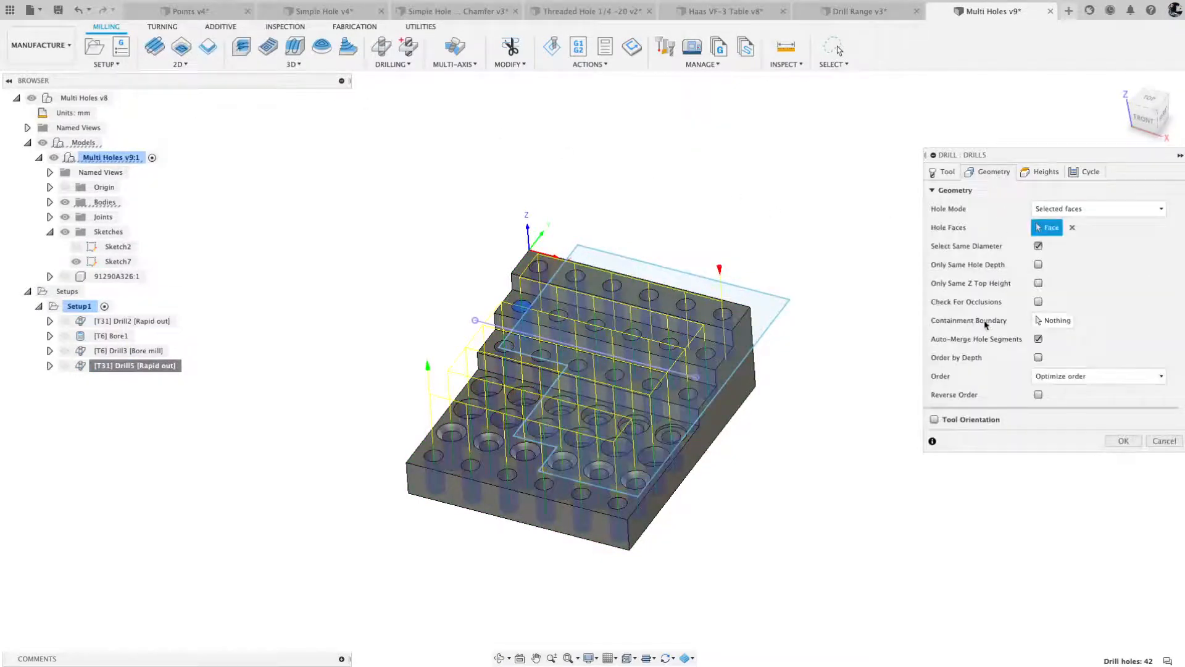
pyautogui.click(1050, 321)
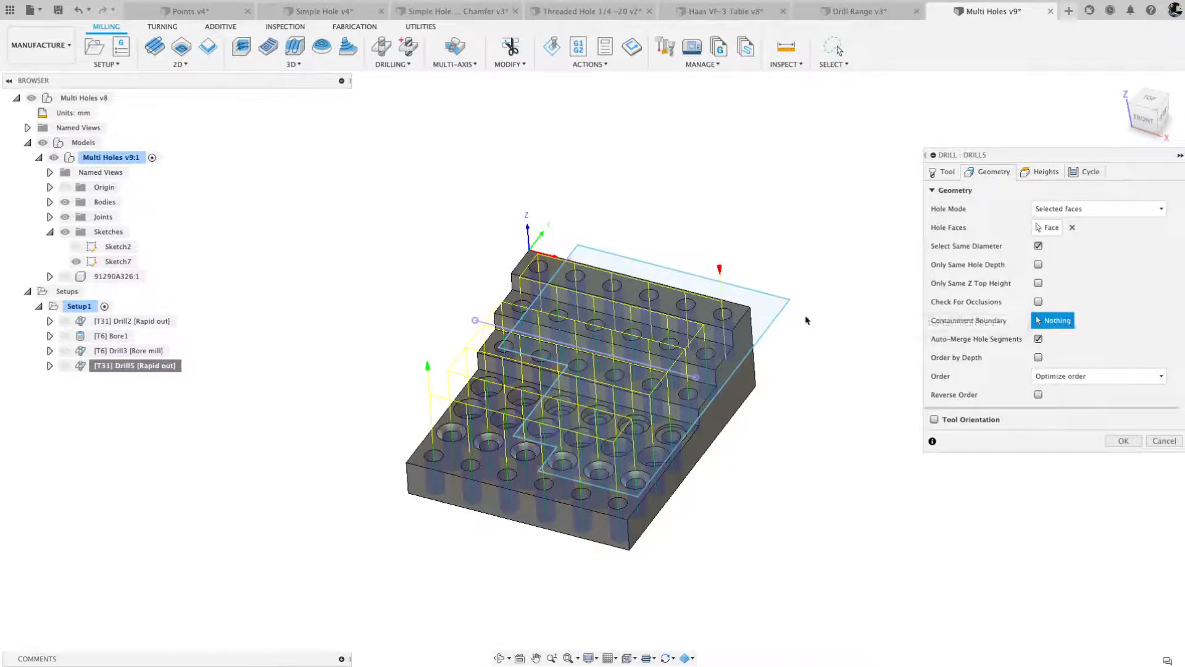
pyautogui.click(786, 311)
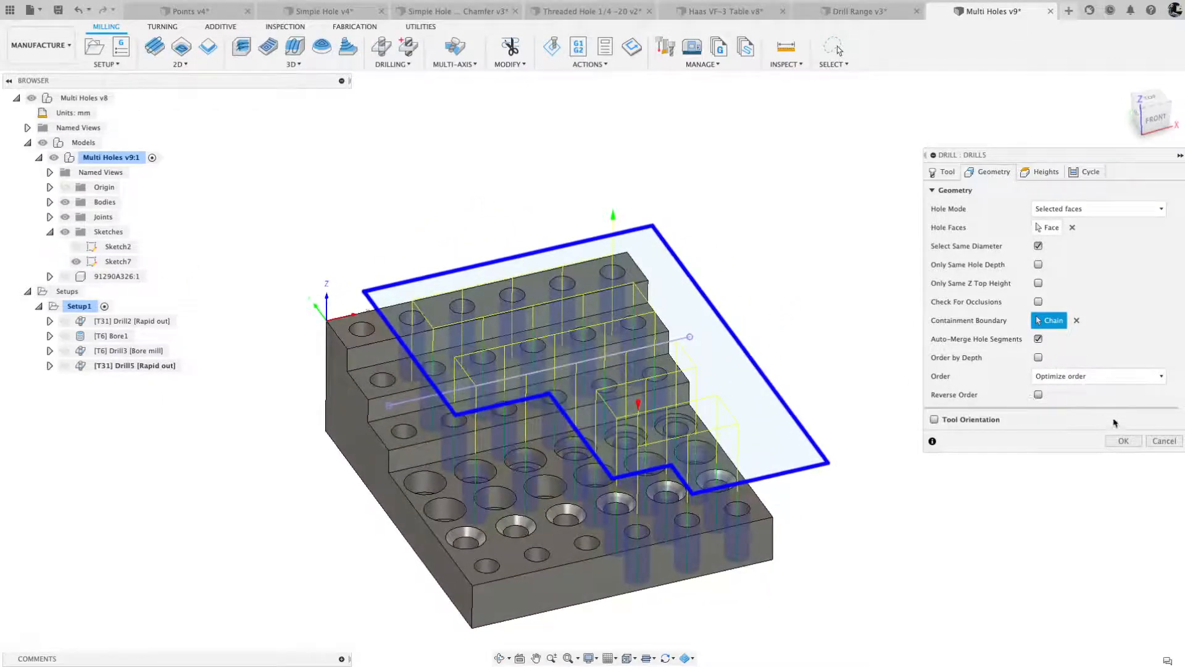
pyautogui.click(1123, 442)
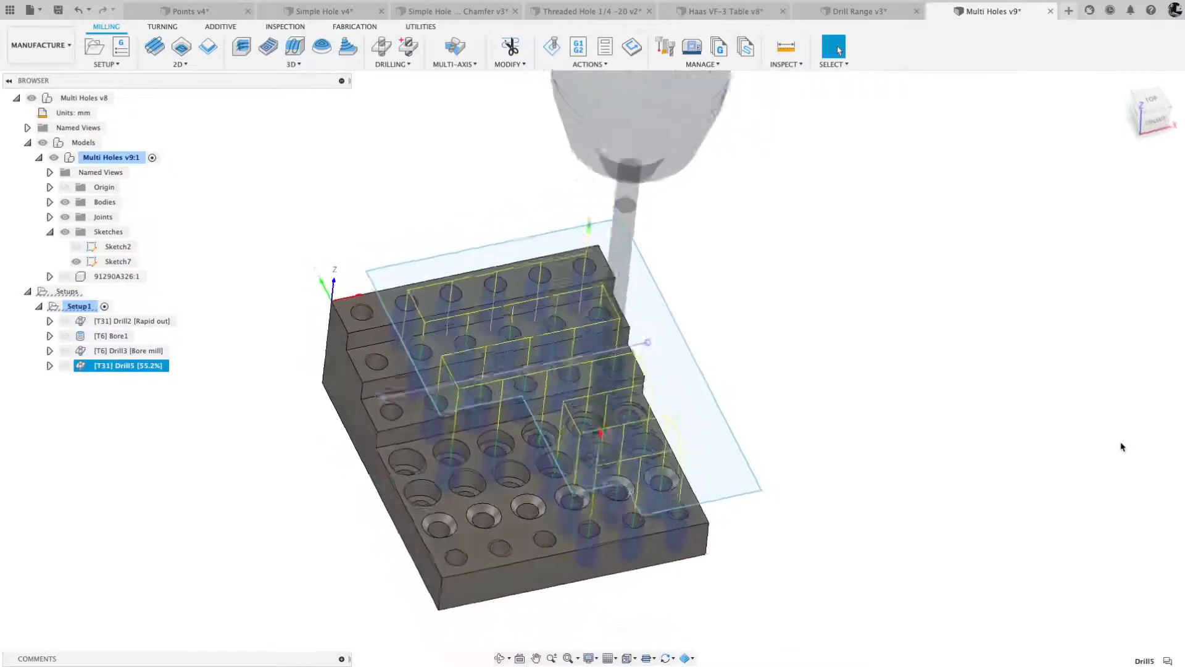
# - View the part from above, switch to the Design workspace and open Sketch7 for editing
pyautogui.click(1150, 101)
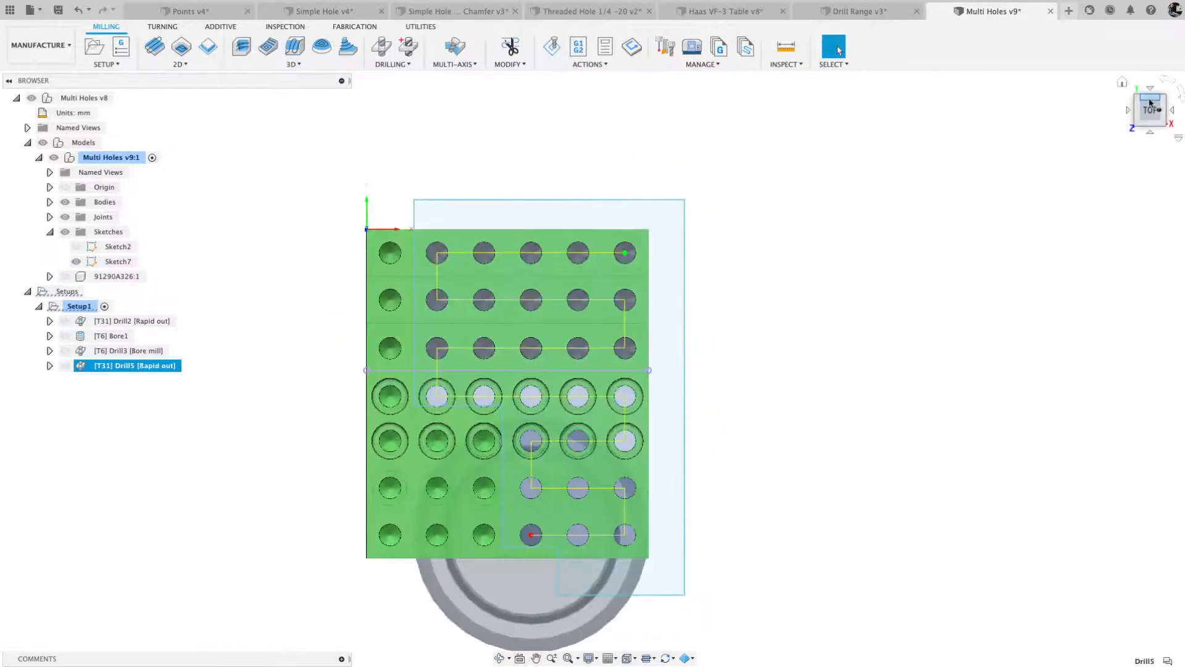
pyautogui.click(51, 49)
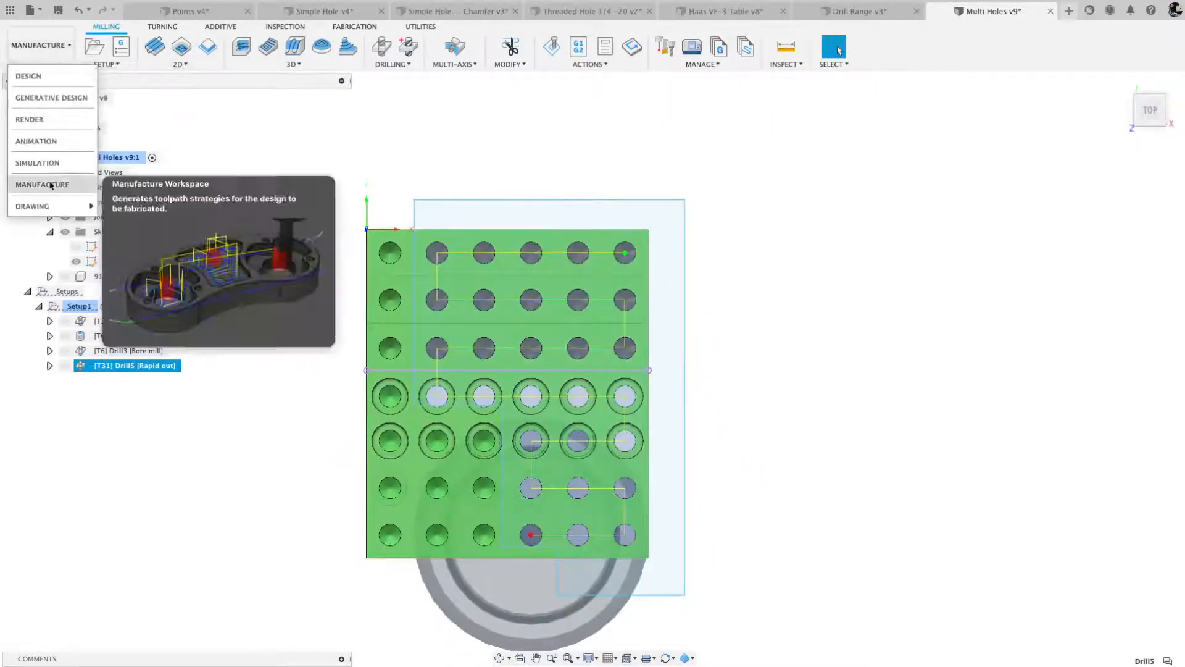
pyautogui.click(23, 76)
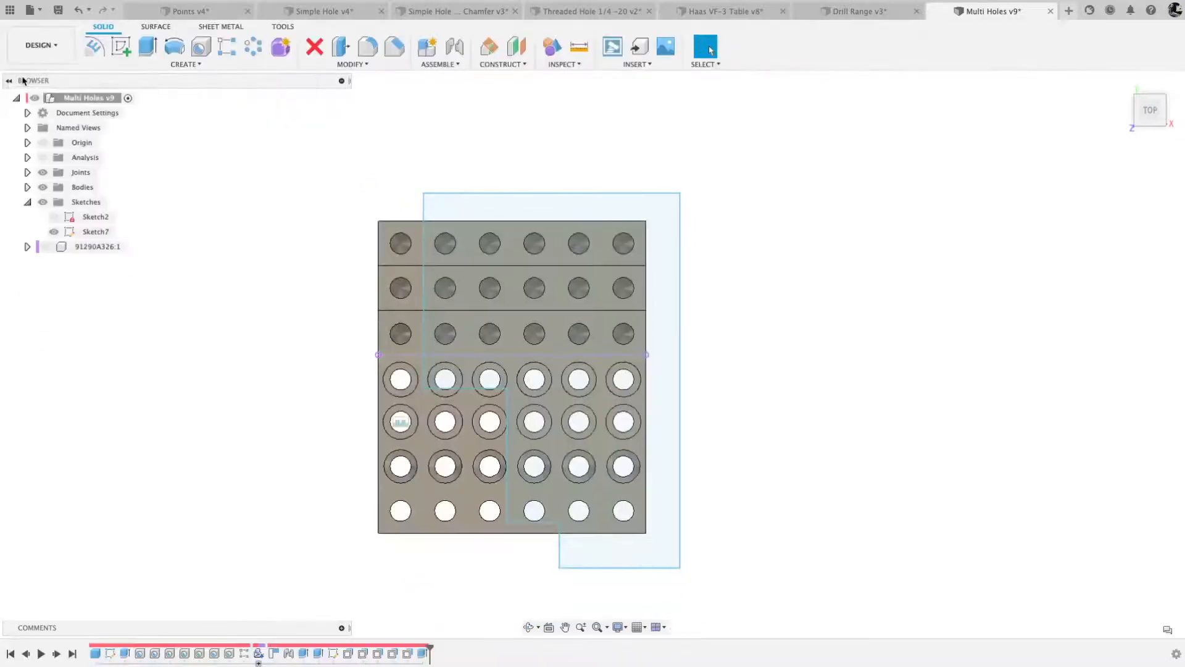
pyautogui.rightClick(99, 234)
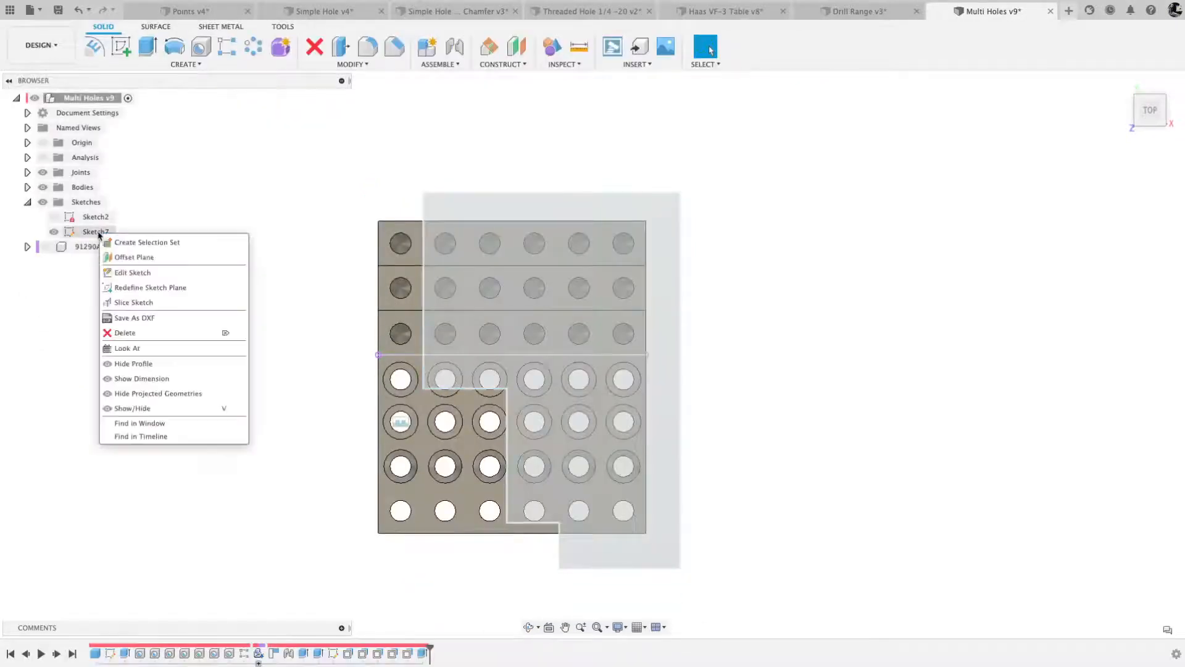
pyautogui.click(129, 272)
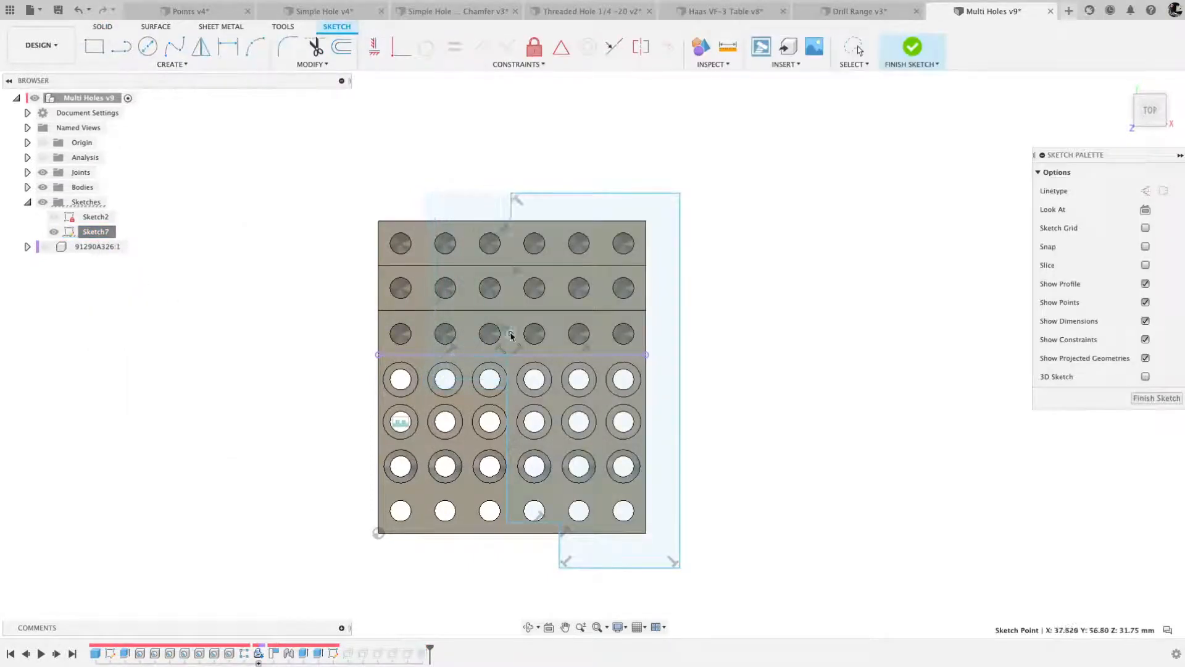
# - Reshape Sketch7 by moving its upper inner corner to about X 53.7, Y 50.8 mm and its lower one to about X 12.4, Y 1.4 mm
pyautogui.moveTo(532, 337)
pyautogui.mouseDown()
pyautogui.moveTo(563, 336)
pyautogui.moveTo(568, 353)
pyautogui.mouseUp()
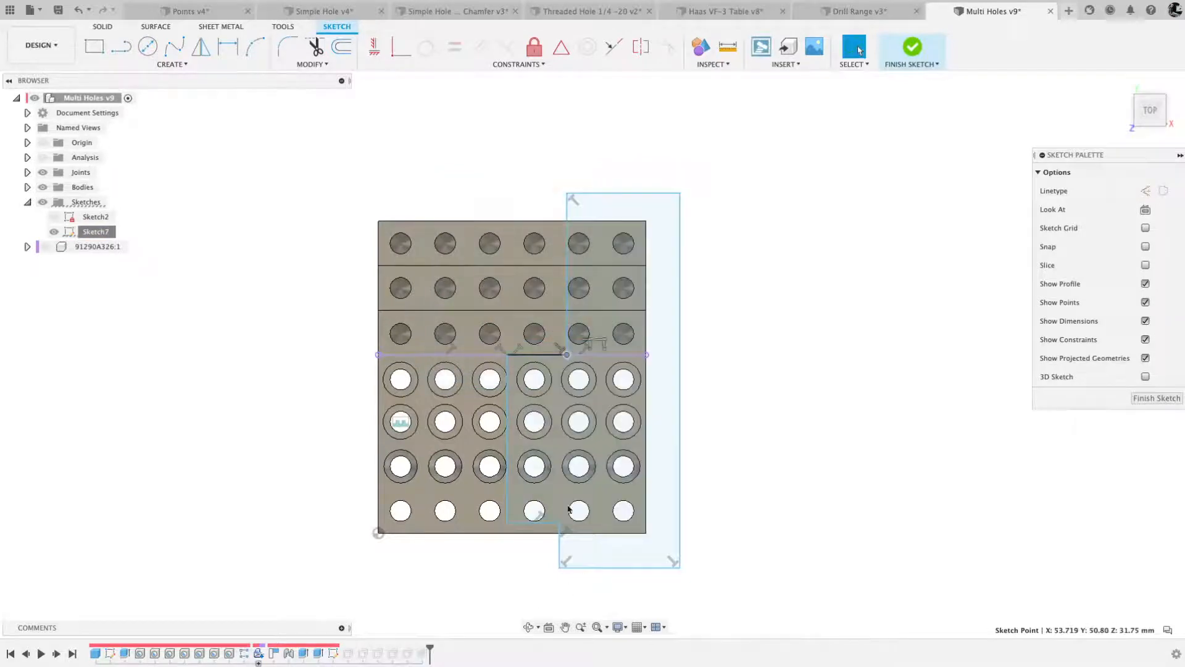
pyautogui.moveTo(507, 504)
pyautogui.mouseDown()
pyautogui.moveTo(422, 505)
pyautogui.moveTo(422, 526)
pyautogui.mouseUp()
pyautogui.click(423, 529)
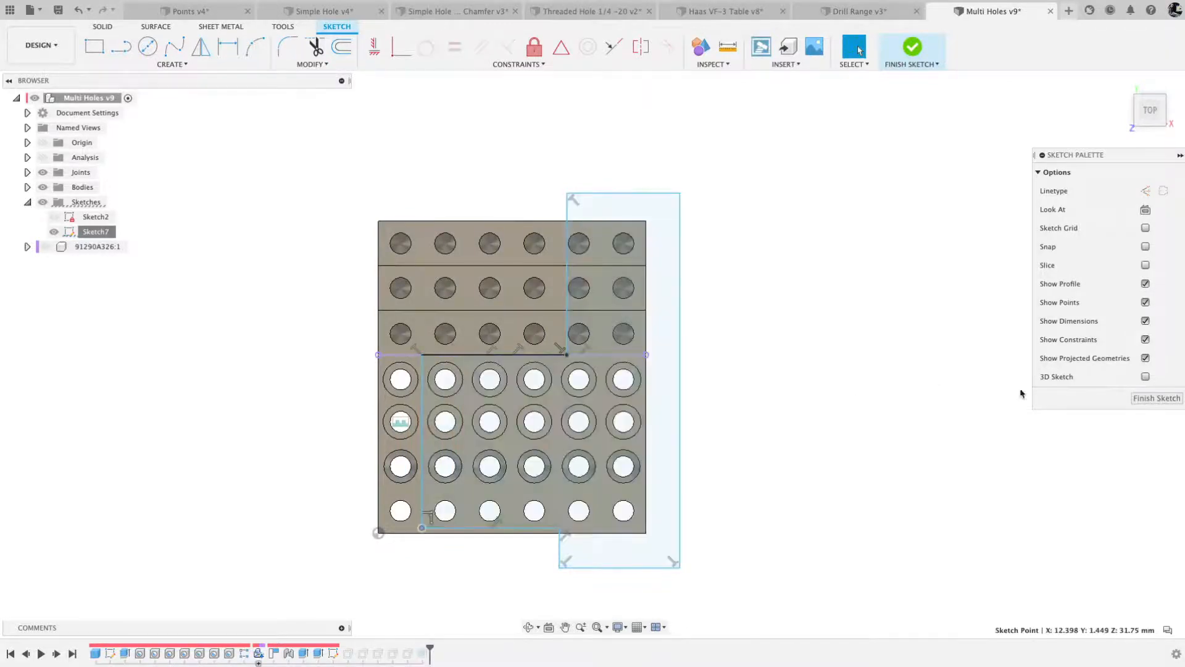
pyautogui.click(1167, 401)
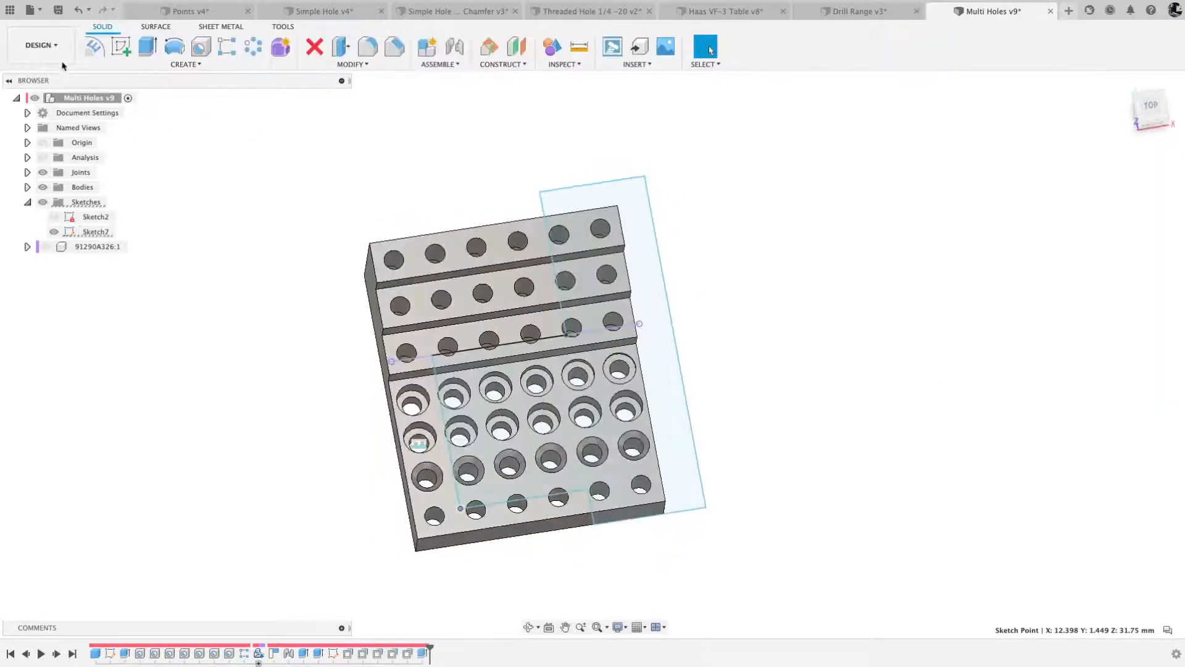
# - Regenerate the Drill5 toolpath in the Manufacture workspace and hide Sketch7
pyautogui.click(55, 46)
pyautogui.click(54, 184)
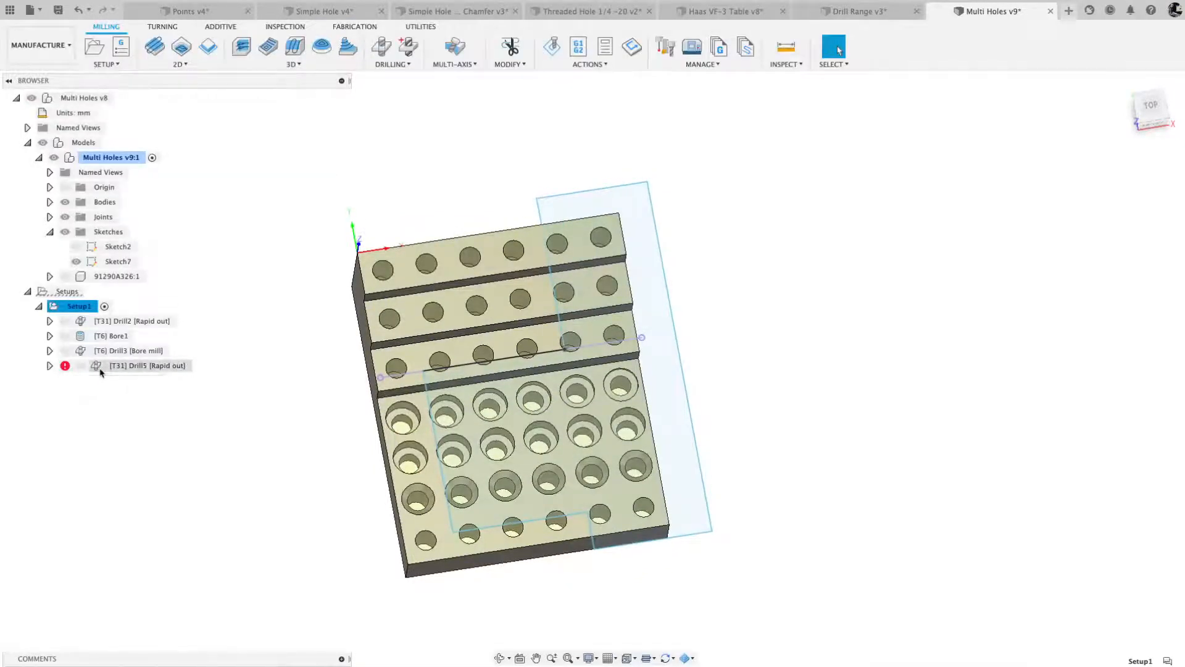
pyautogui.rightClick(100, 369)
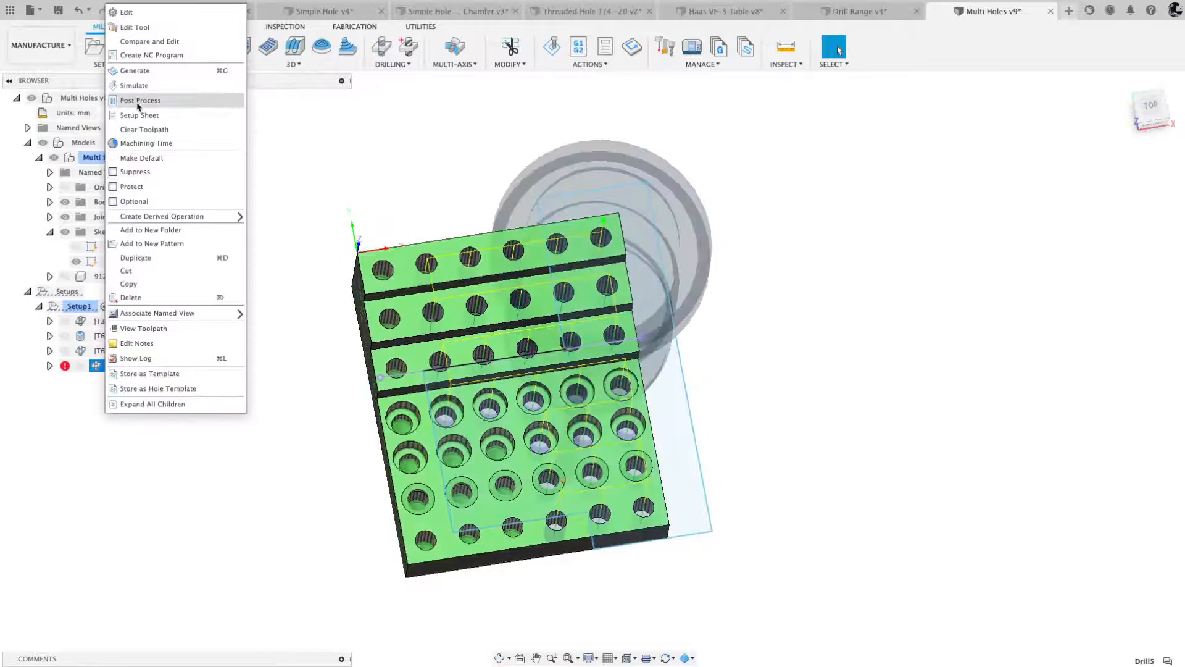
pyautogui.click(142, 71)
pyautogui.keyDown('shift'); pyautogui.moveTo(472, 360); pyautogui.dragTo(593, 318, button='middle'); pyautogui.keyUp('shift')
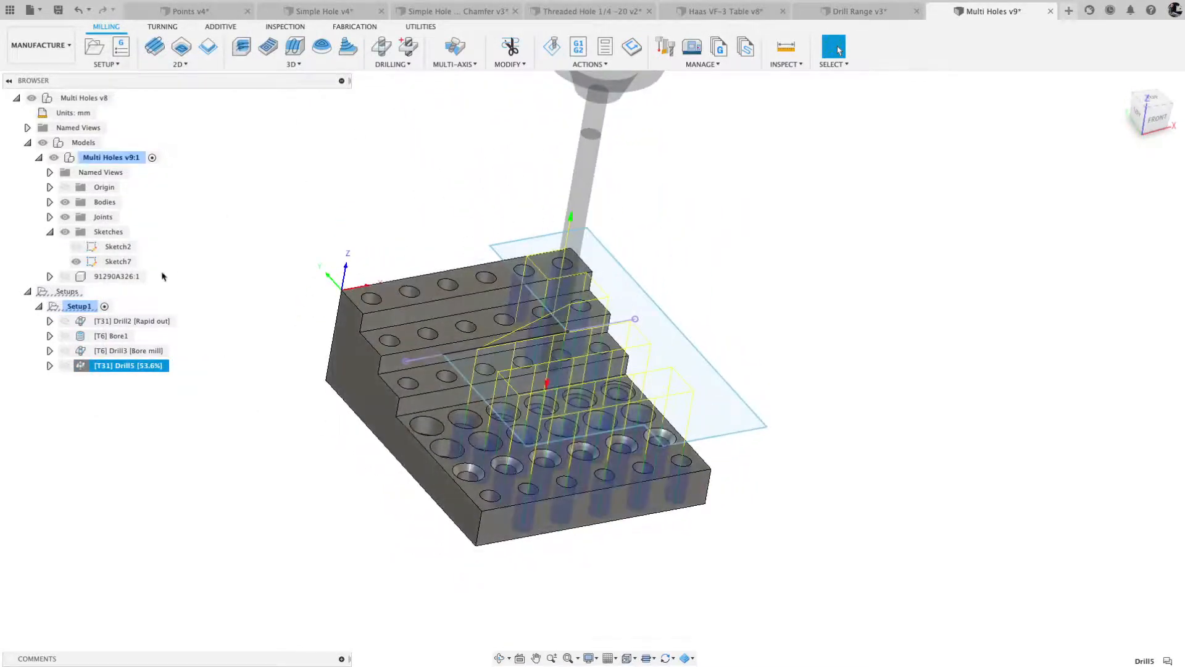
pyautogui.click(76, 261)
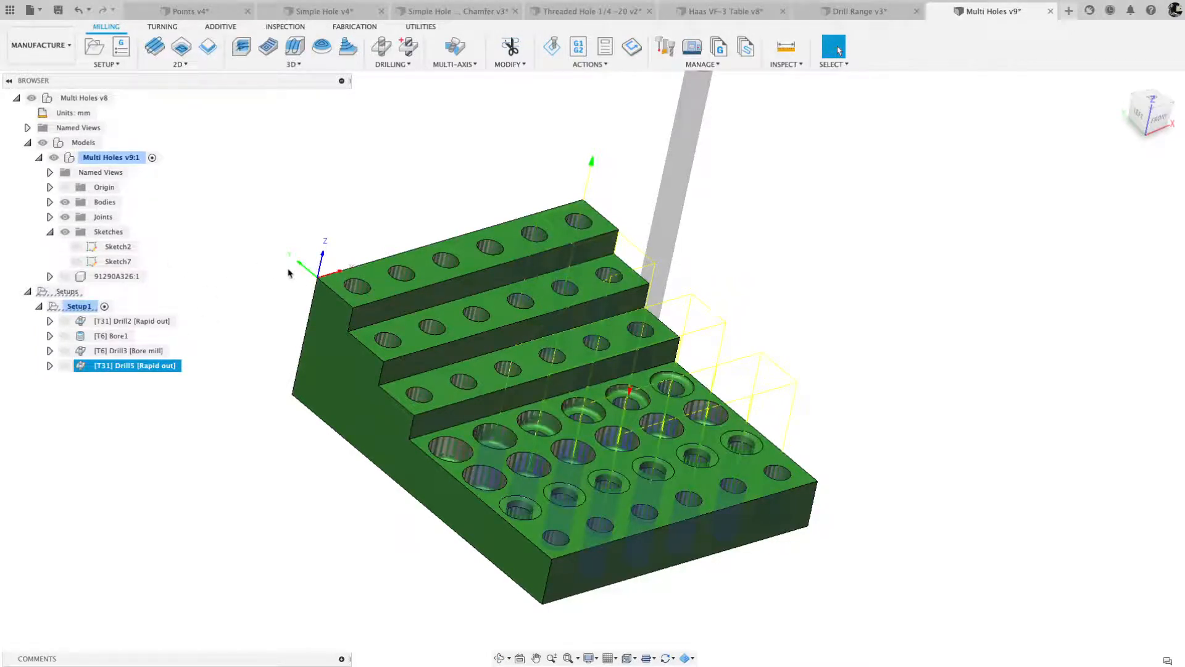
pyautogui.scroll(3, 366, 228)
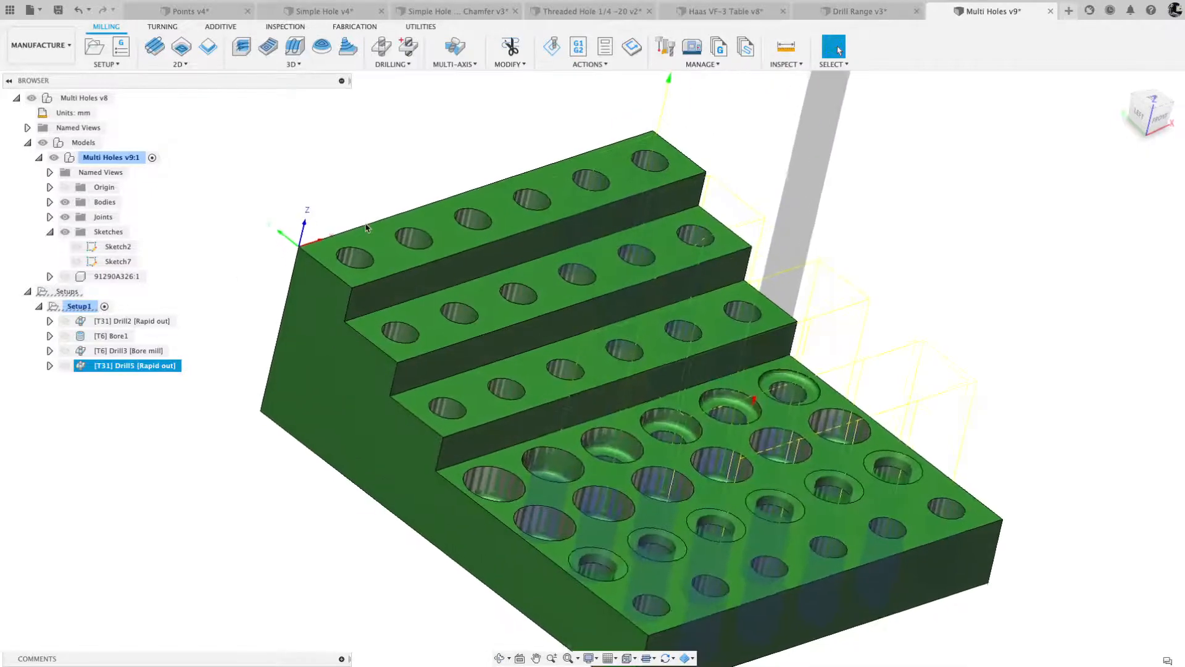
pyautogui.keyDown('shift'); pyautogui.hscroll(-1, 366, 227); pyautogui.keyUp('shift')
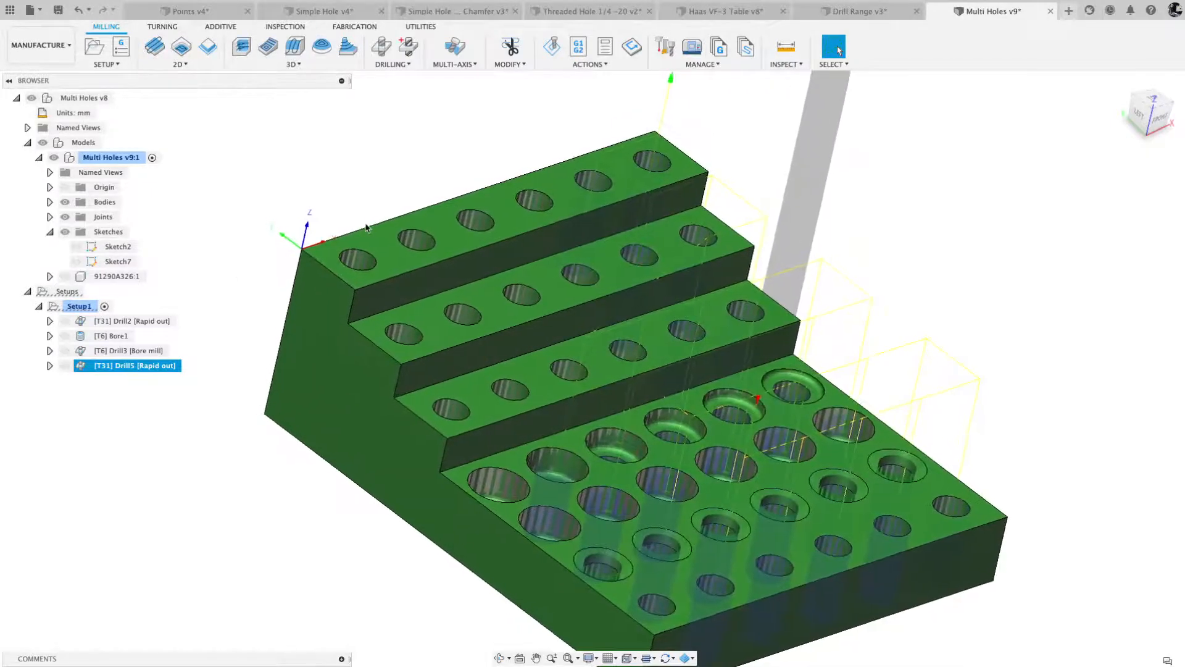
pyautogui.keyDown('shift'); pyautogui.hscroll(-1, 407, 154); pyautogui.keyUp('shift')
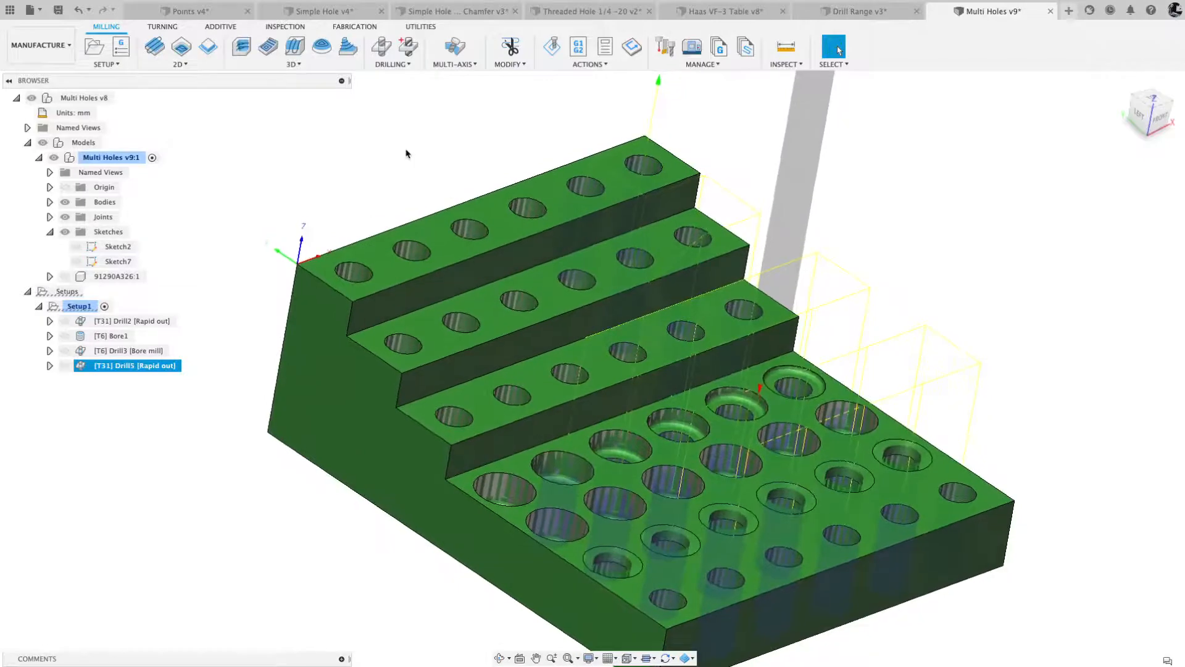
pyautogui.click(142, 321)
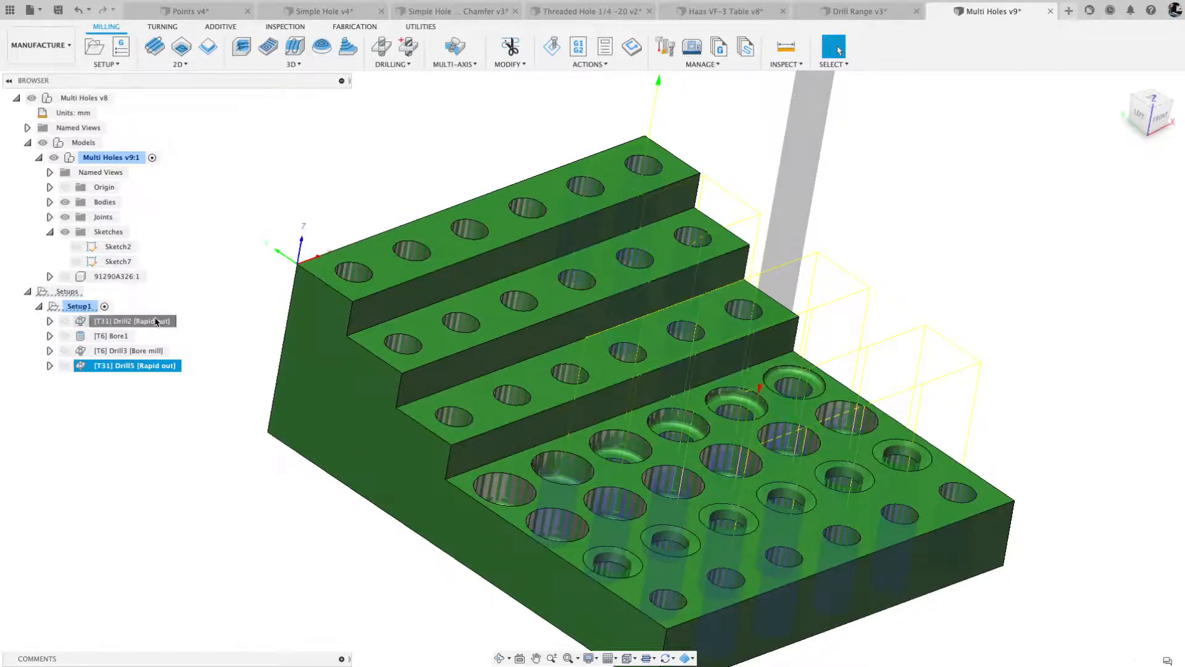
pyautogui.click(142, 371)
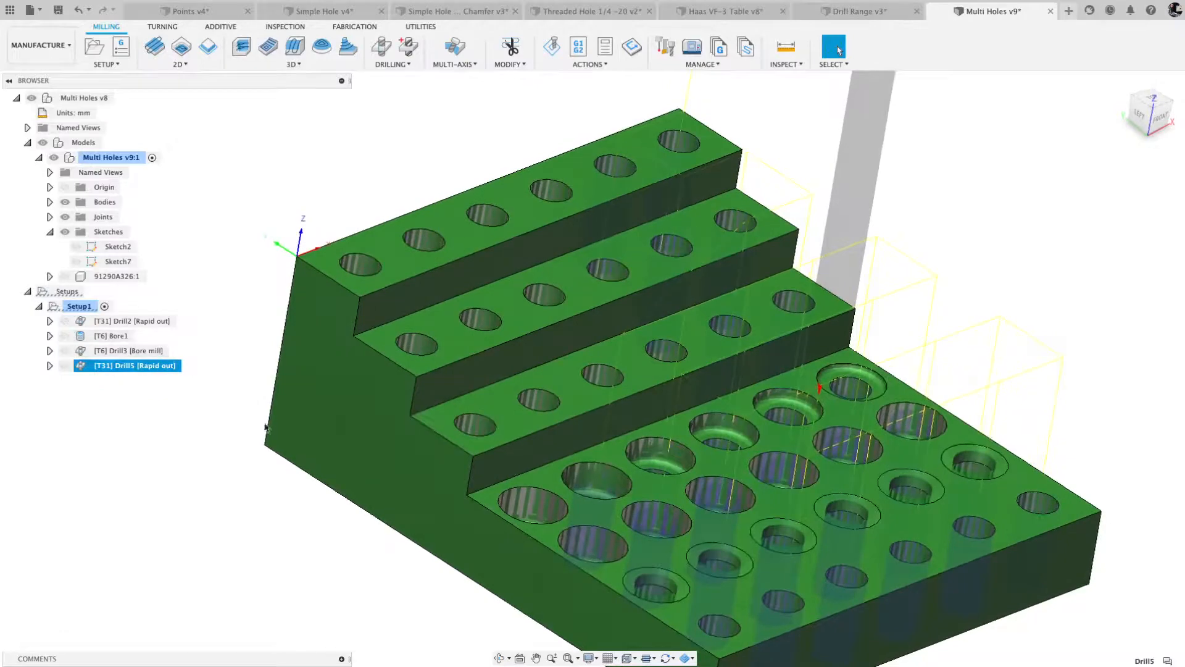
pyautogui.scroll(5, 579, 521)
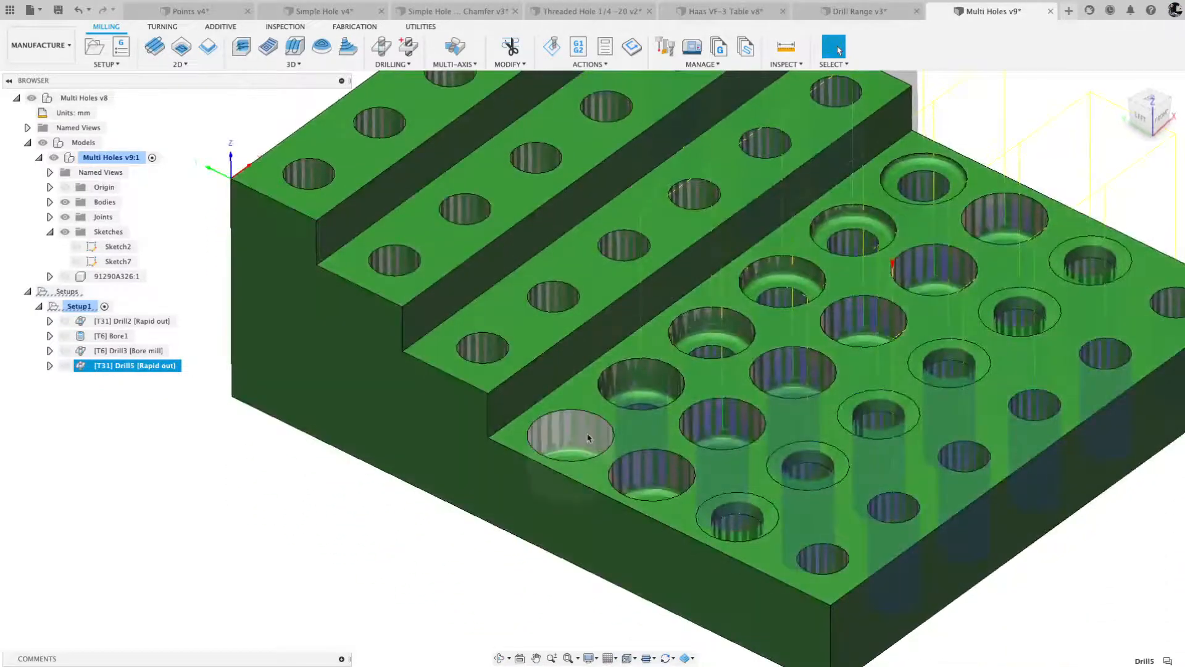
# - Create a 2D Bore operation on a 10 mm hole in the lowest step, with Select Same Diameter enabled
pyautogui.click(279, 111)
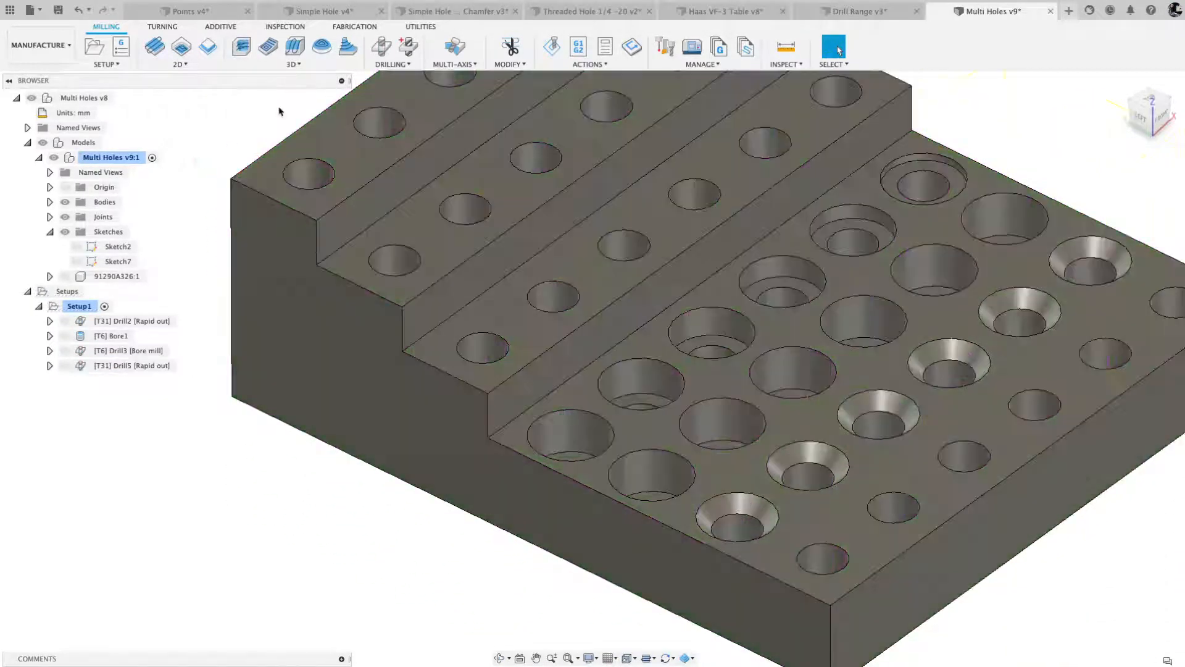
pyautogui.click(180, 64)
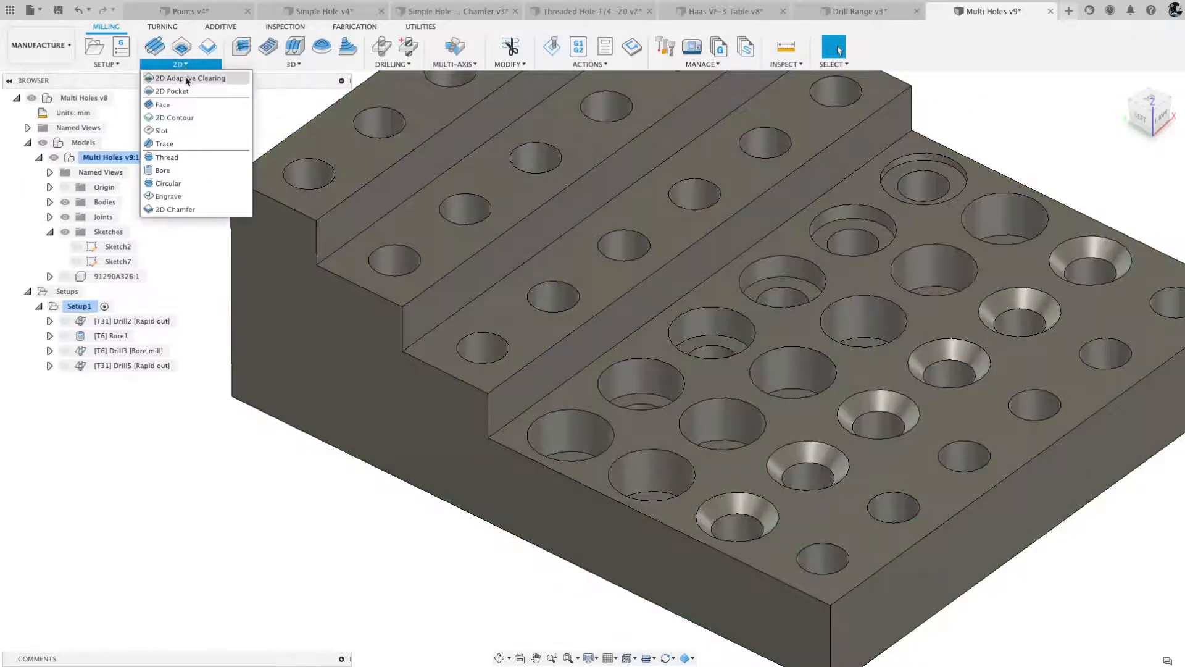
pyautogui.click(163, 171)
pyautogui.click(646, 483)
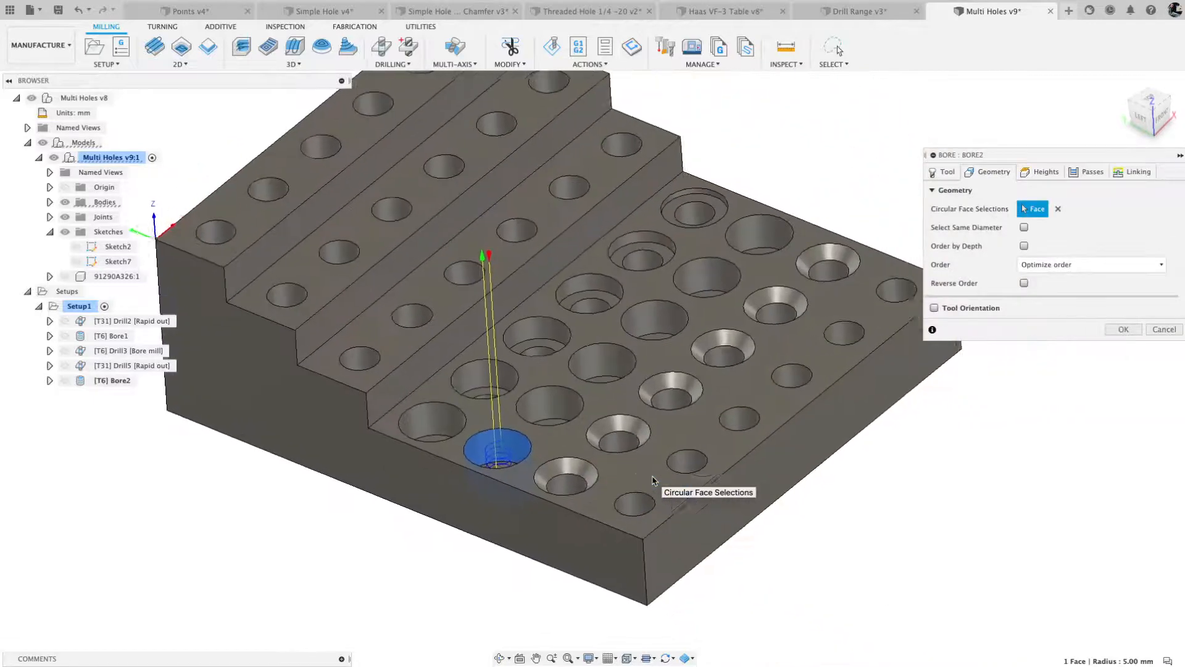
pyautogui.click(1025, 227)
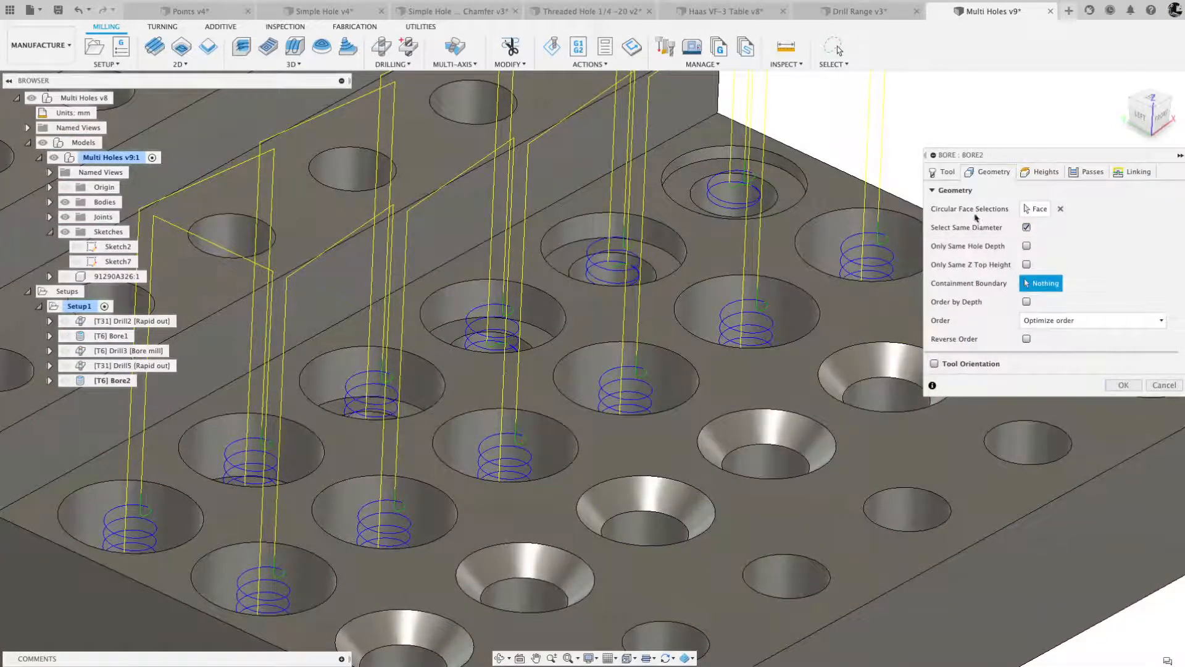
# - Edit the Bore operation's ramp spindle speed and enable Multiple Passes with 2 stepovers of 0.5 mm
pyautogui.click(946, 173)
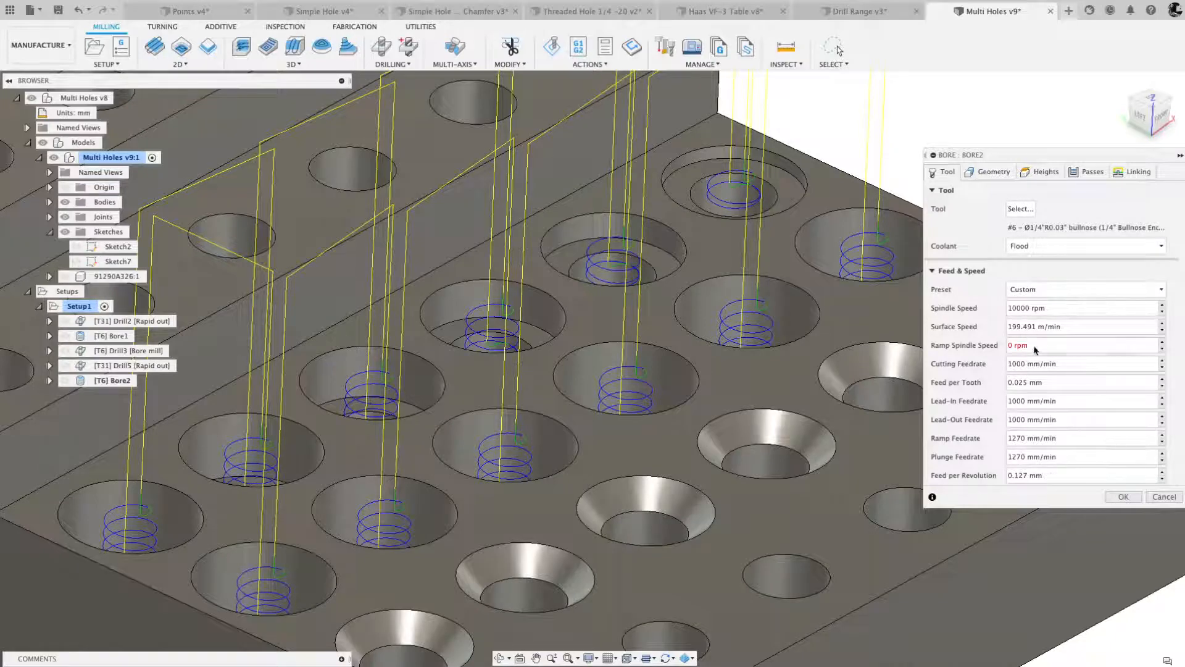
pyautogui.moveTo(1036, 350); pyautogui.dragTo(1001, 347)
pyautogui.click(1088, 173)
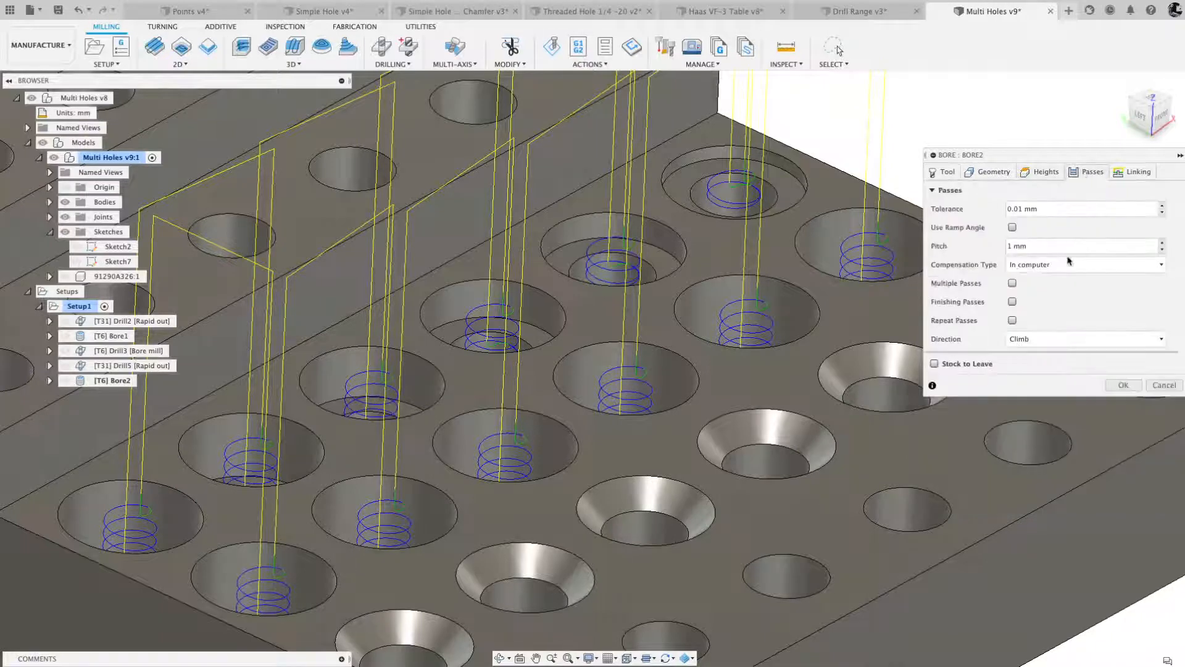
pyautogui.click(1012, 282)
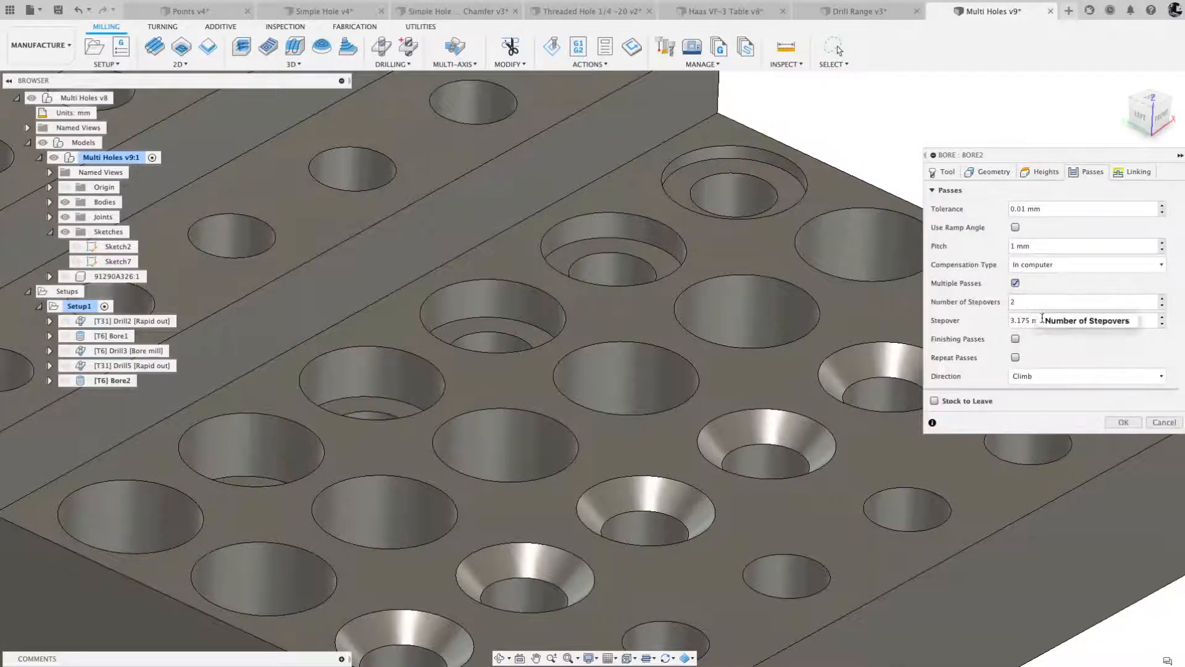
pyautogui.moveTo(1041, 320); pyautogui.dragTo(986, 324)
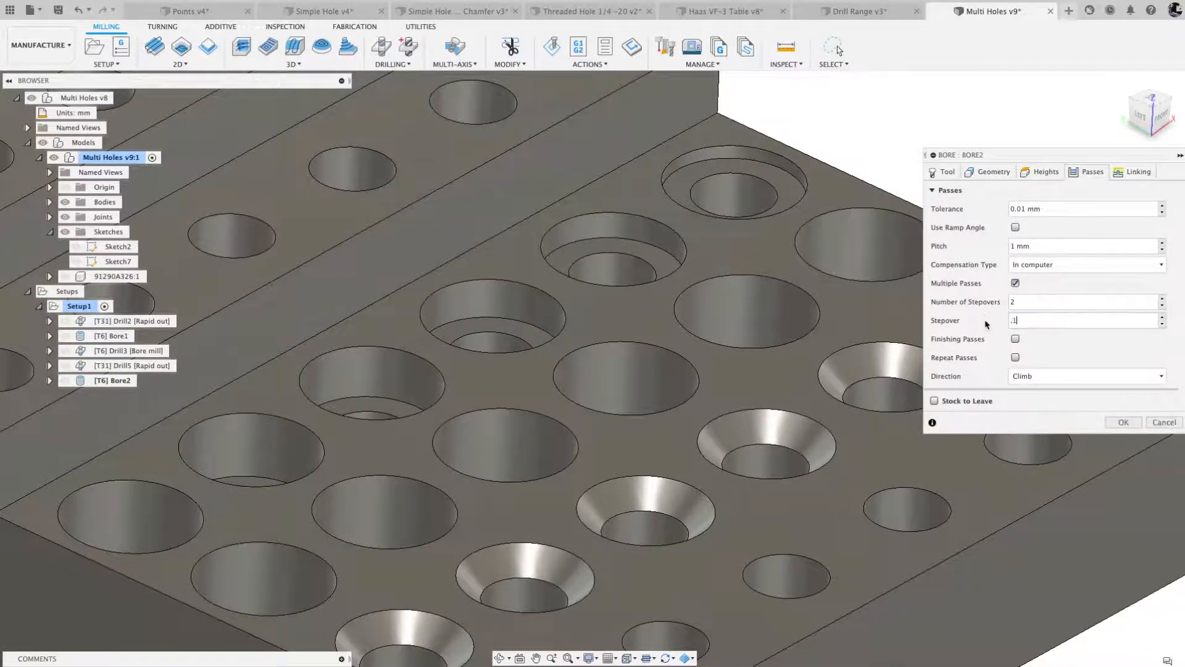
pyautogui.press('Return')
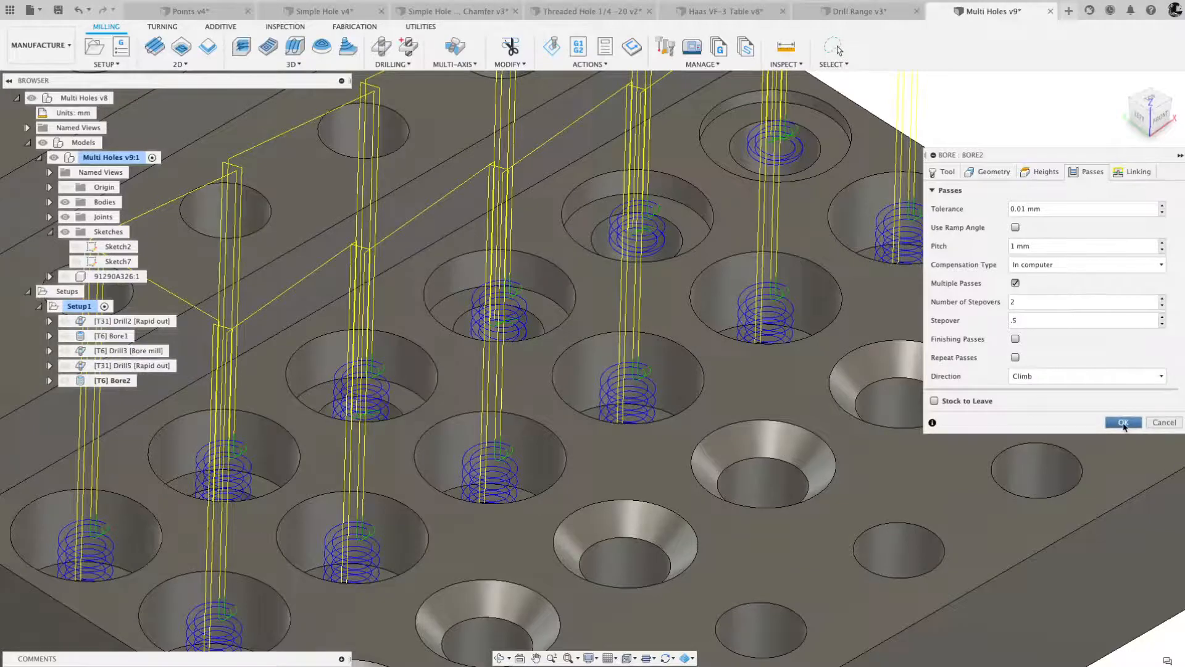
pyautogui.click(1124, 423)
# - Enable Lead To Center for the Bore operation's leads and confirm the operation
pyautogui.click(1131, 173)
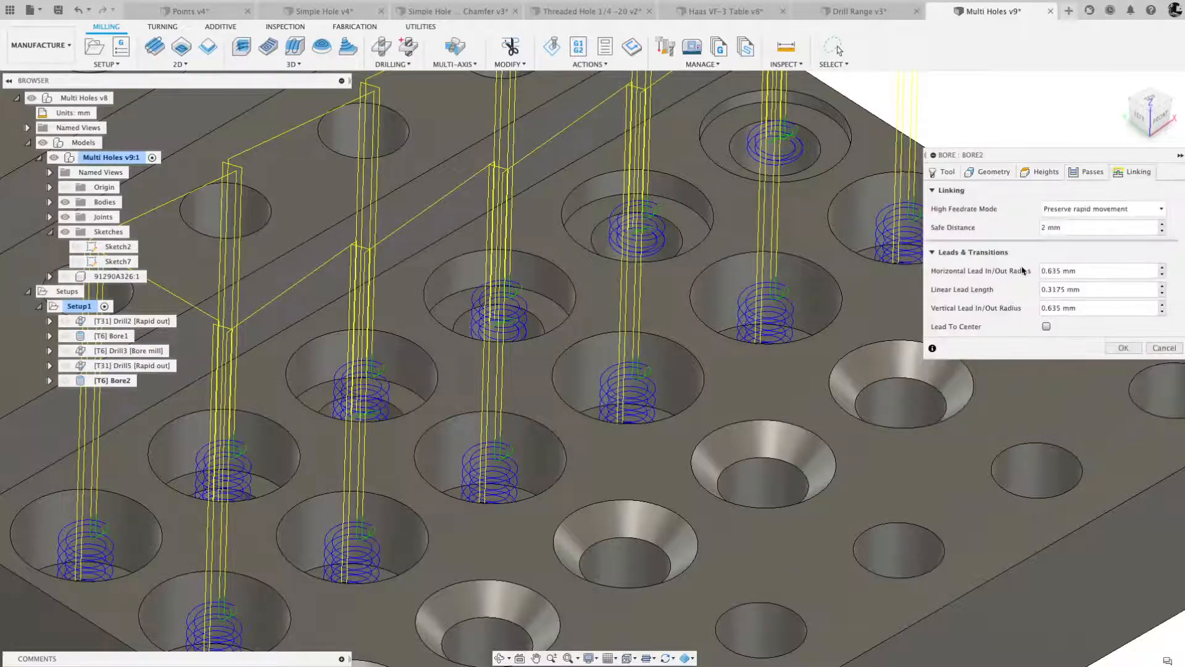
pyautogui.click(1046, 327)
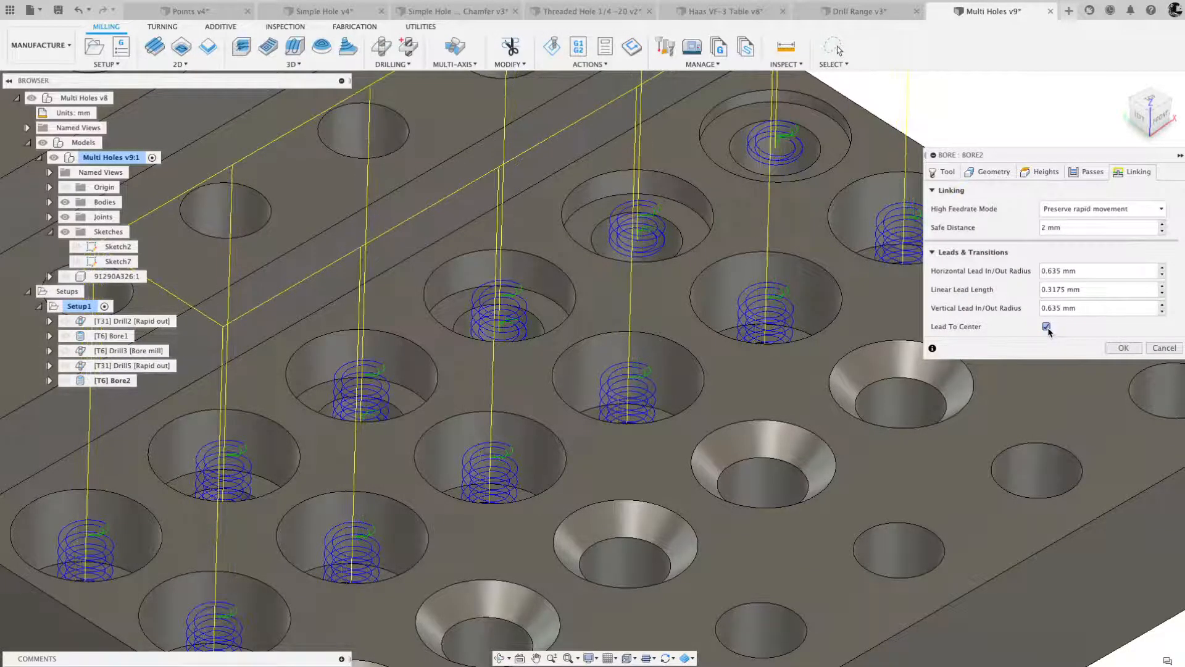
pyautogui.click(1122, 349)
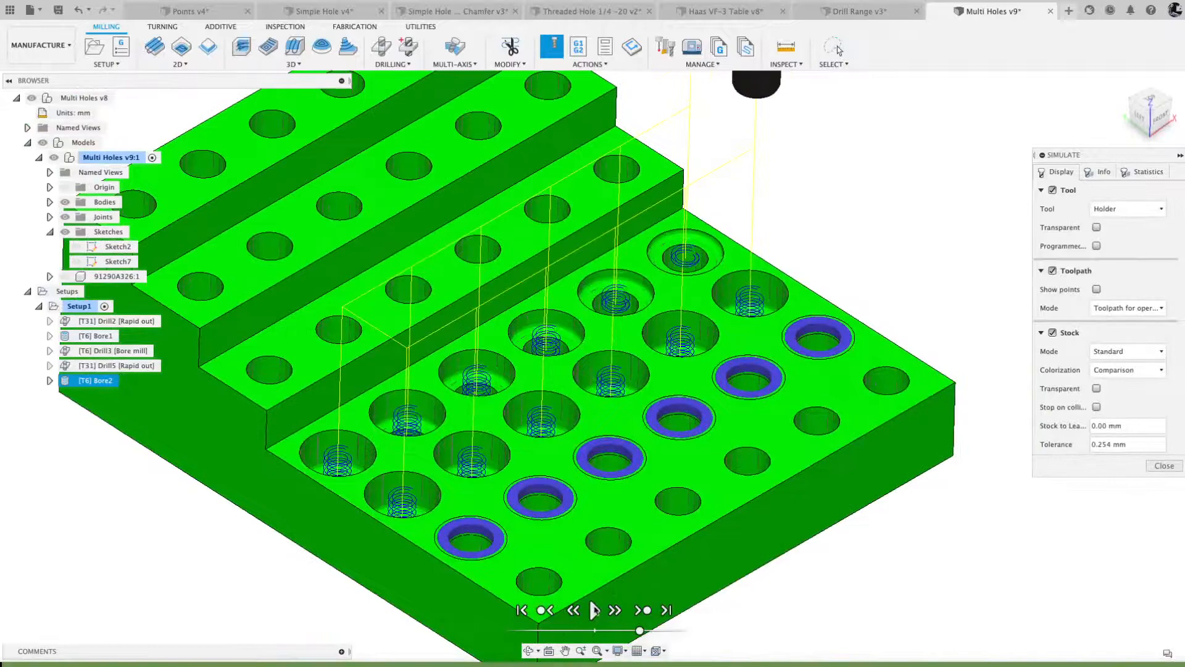
# - Play the Bore2 toolpath simulation, examine the tool moving through the holes, and close the simulation
pyautogui.click(594, 610)
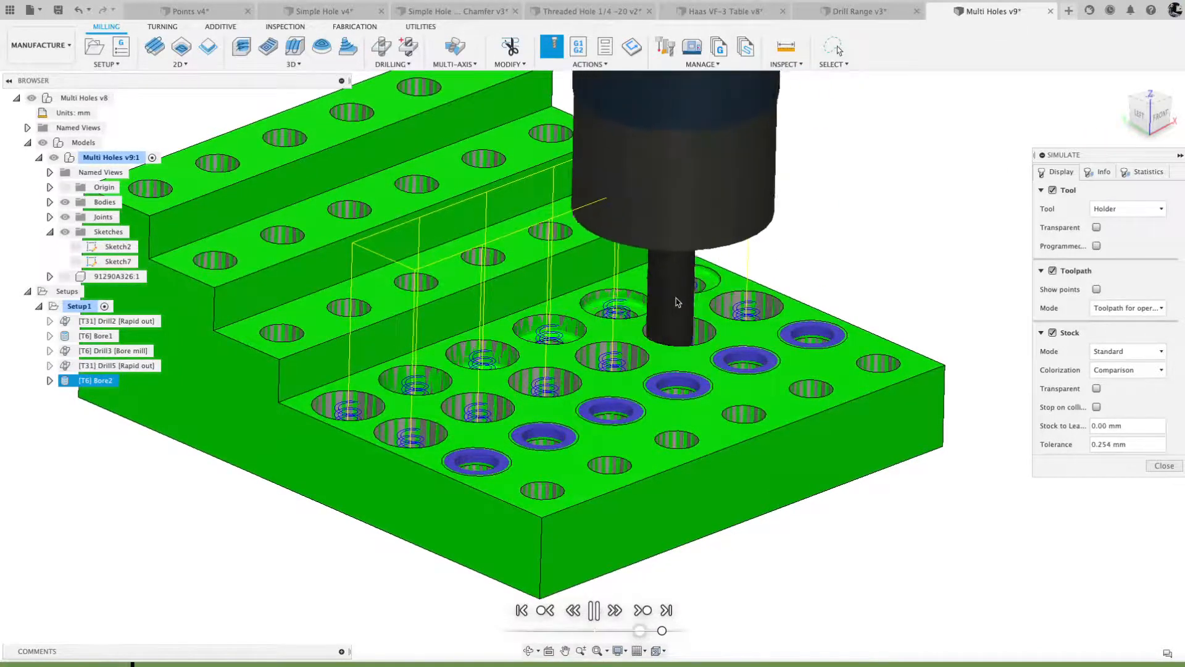
pyautogui.scroll(2, 677, 302)
pyautogui.keyDown('shift'); pyautogui.moveTo(677, 302); pyautogui.dragTo(651, 310, button='middle'); pyautogui.keyUp('shift')
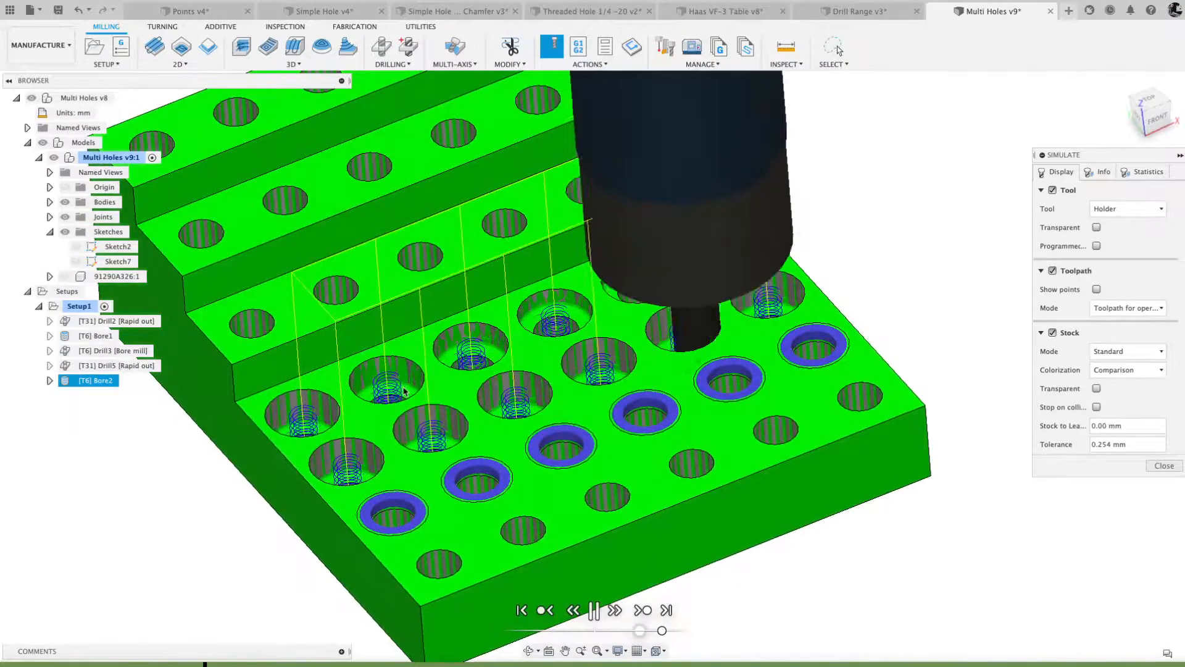
pyautogui.keyDown('shift'); pyautogui.moveTo(404, 391); pyautogui.dragTo(402, 392, button='middle'); pyautogui.keyUp('shift')
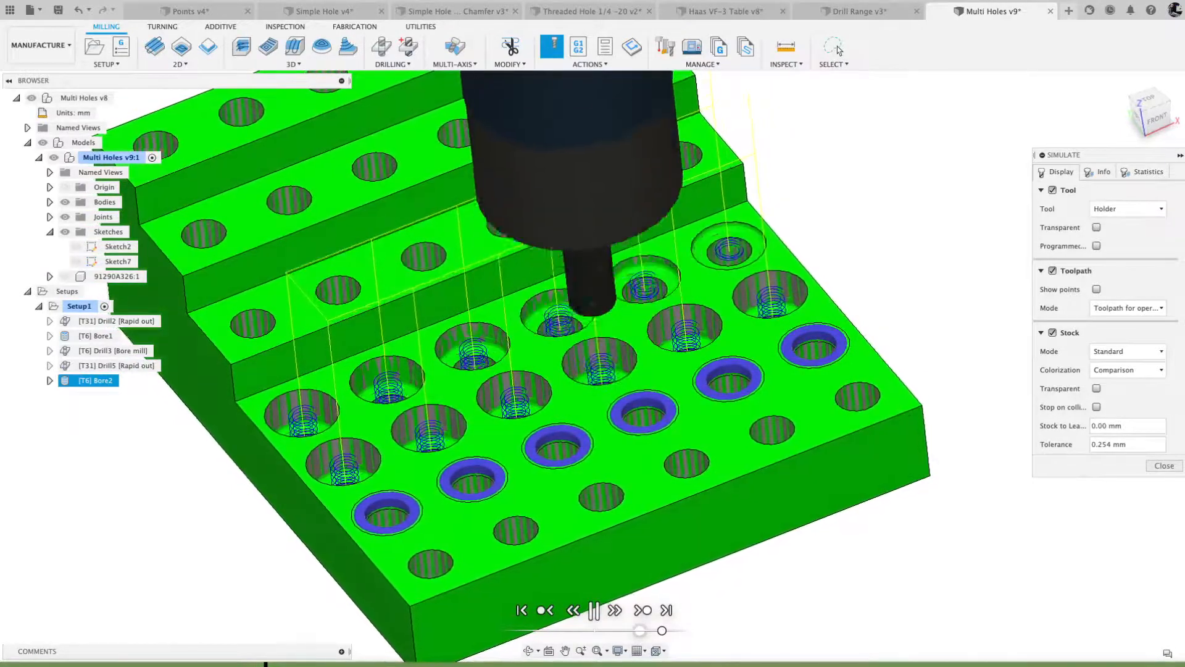
pyautogui.click(1160, 466)
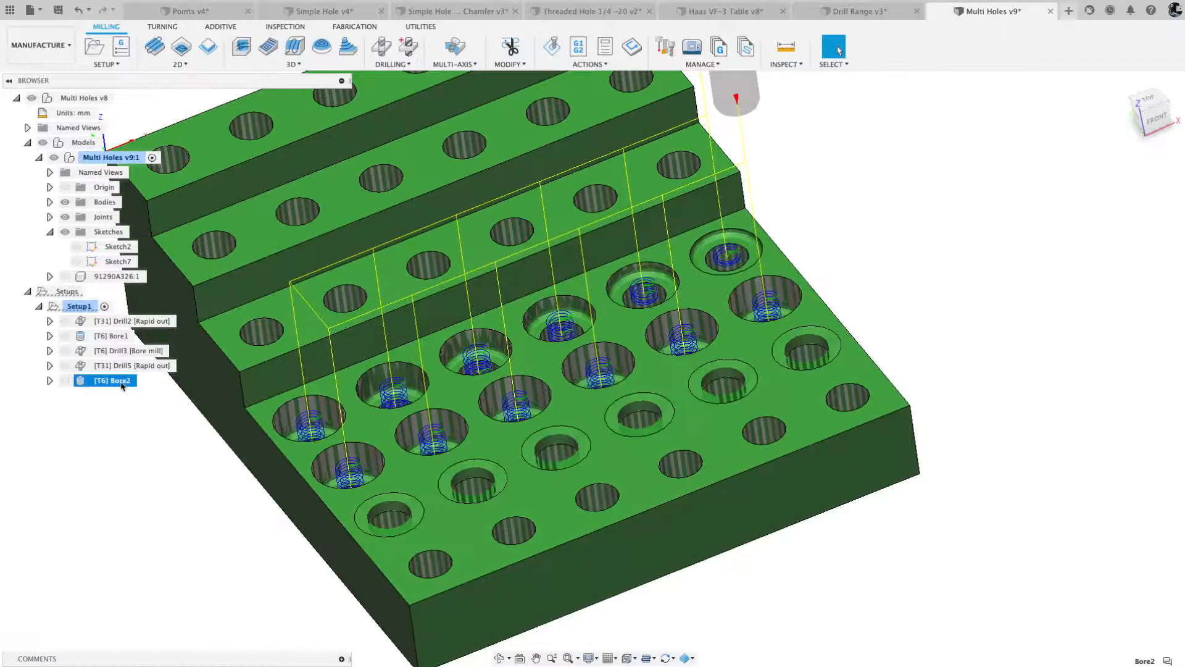
# - Create a Drill operation that selects holes by Diameter range, with a minimum of 9.9 mm and a maximum of 10.1 mm
pyautogui.keyDown('shift'); pyautogui.moveTo(280, 413); pyautogui.dragTo(328, 409, button='middle'); pyautogui.keyUp('shift')
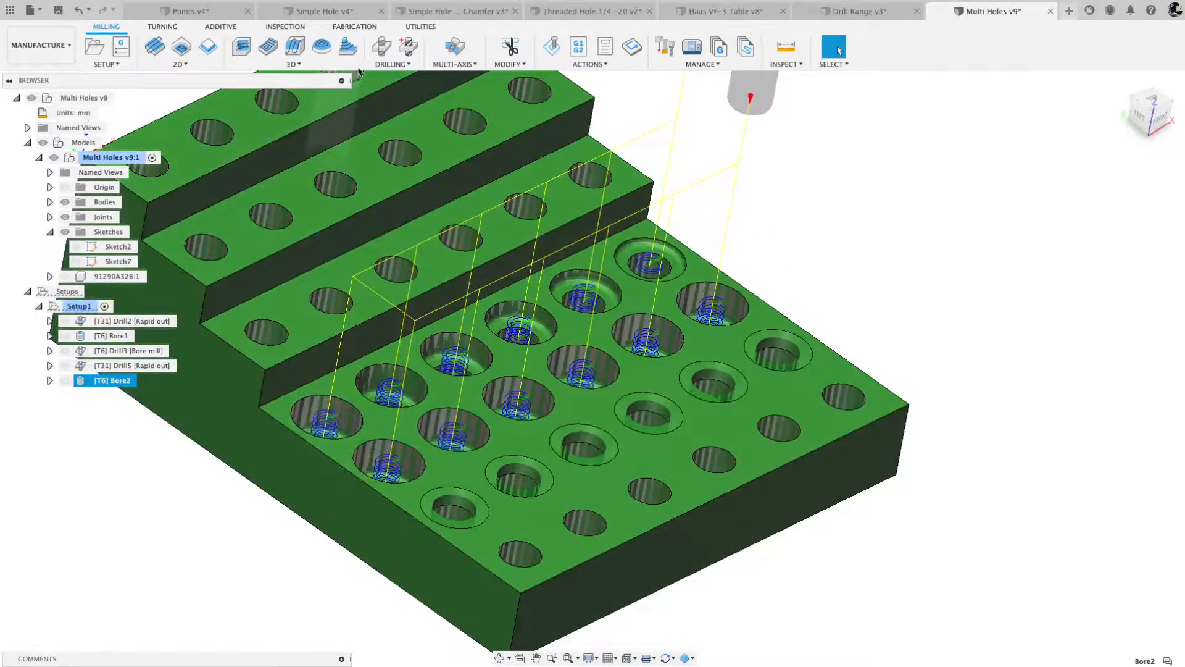
pyautogui.click(382, 49)
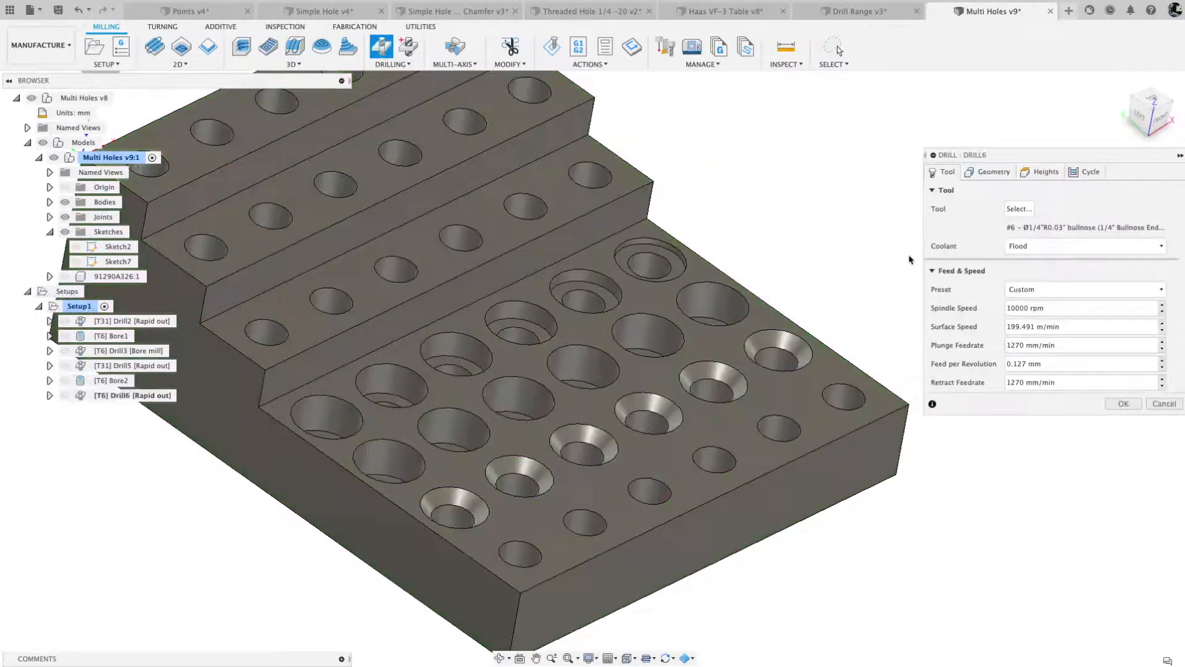
pyautogui.click(994, 173)
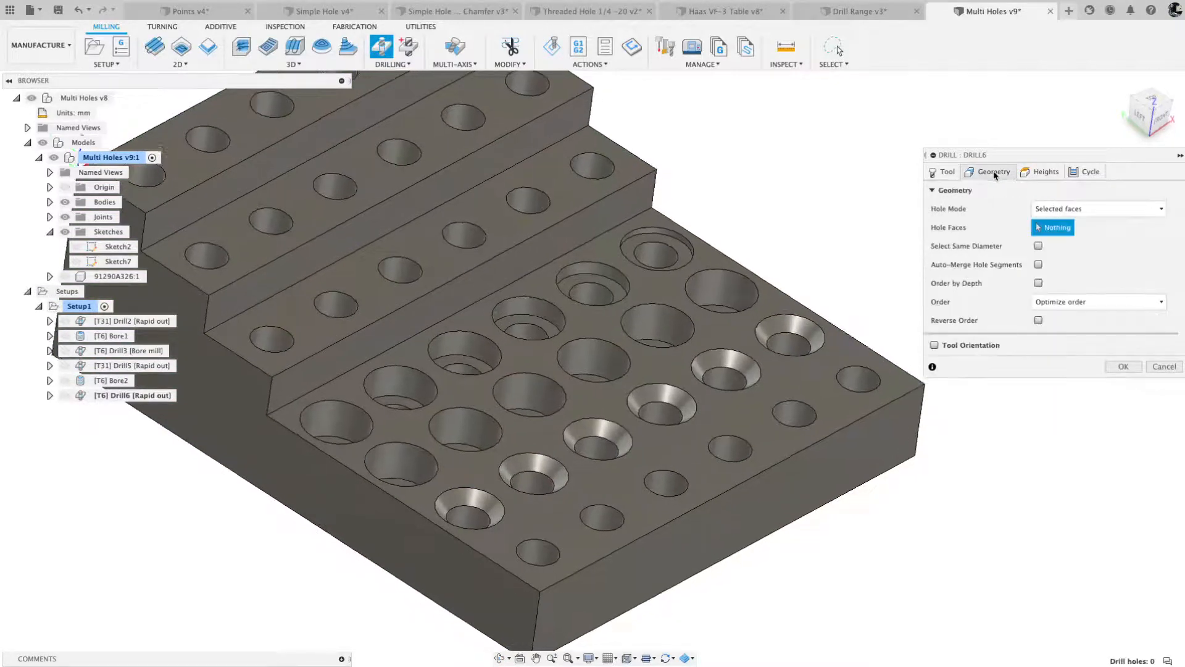
pyautogui.click(1074, 209)
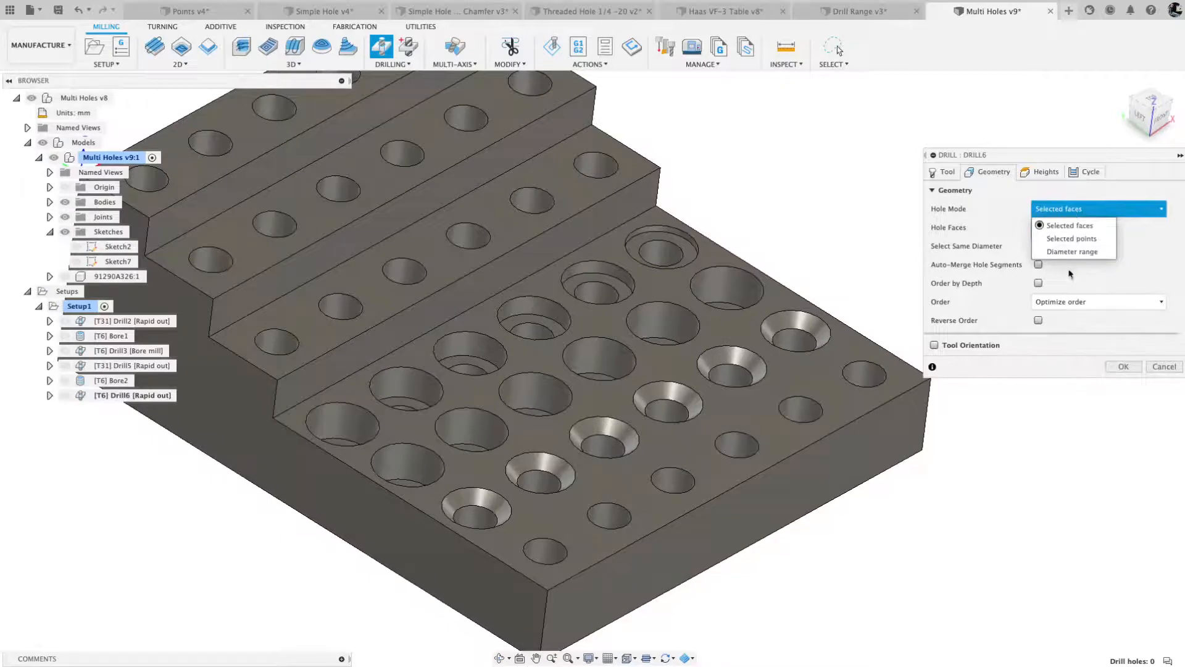
pyautogui.click(1071, 251)
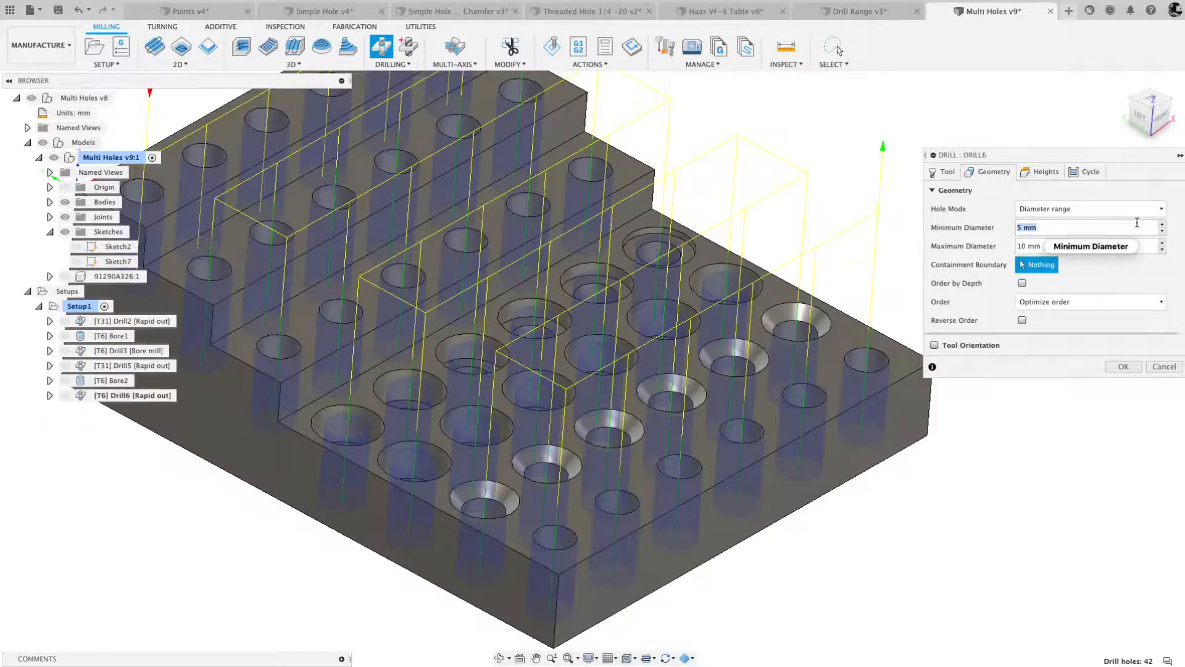
pyautogui.moveTo(1137, 222)
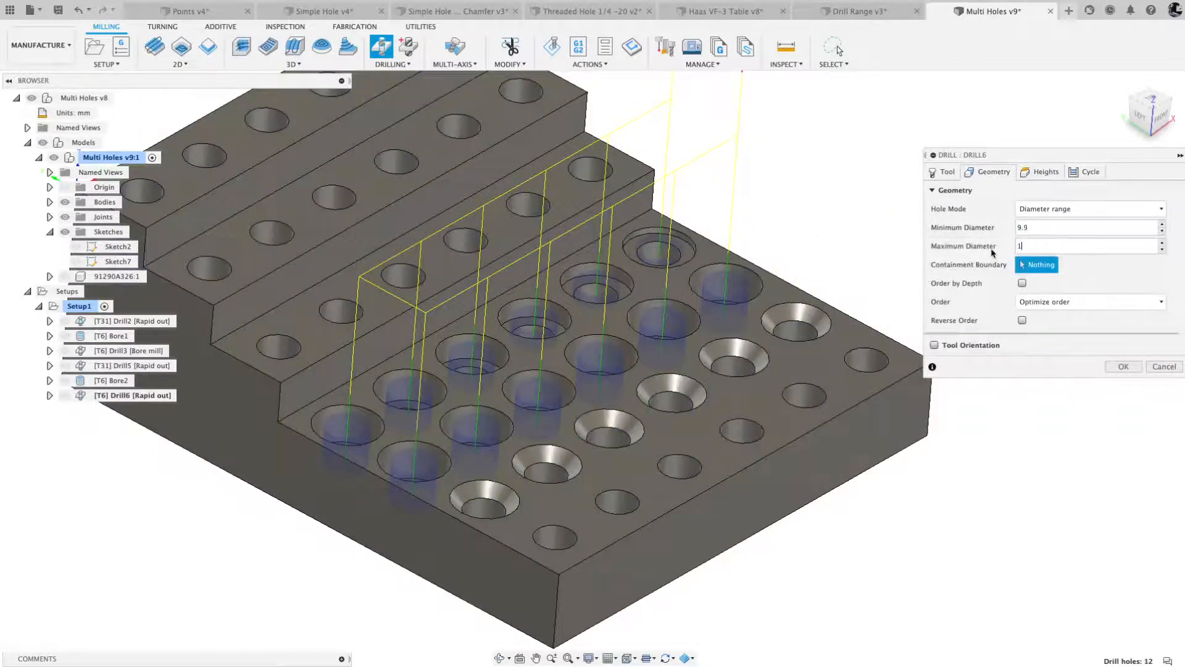
pyautogui.write('.1')
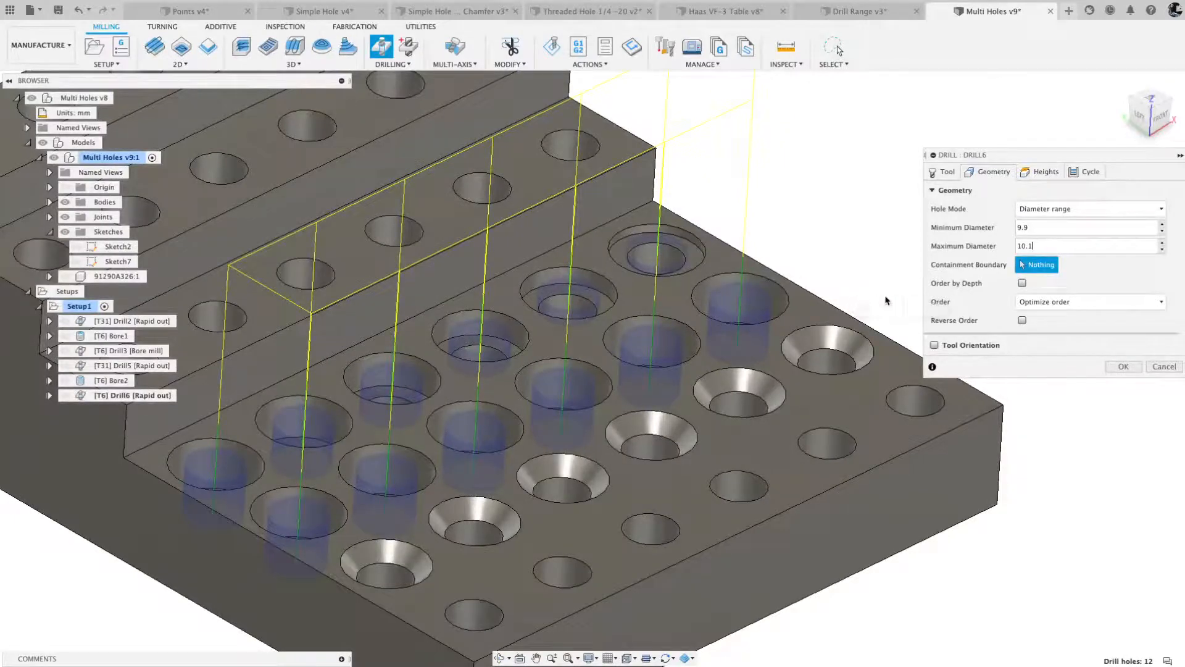
# - Set the Drill operation's cycle type to Bore milling with a 10 mm diameter, and confirm
pyautogui.click(1088, 173)
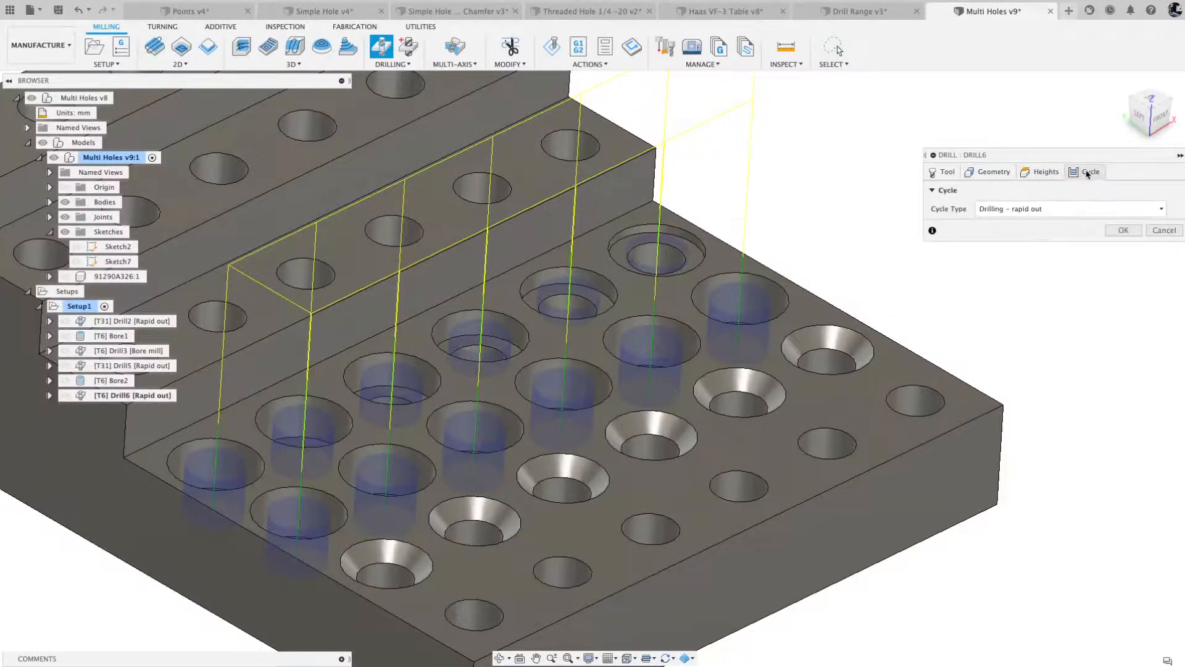
pyautogui.click(1154, 210)
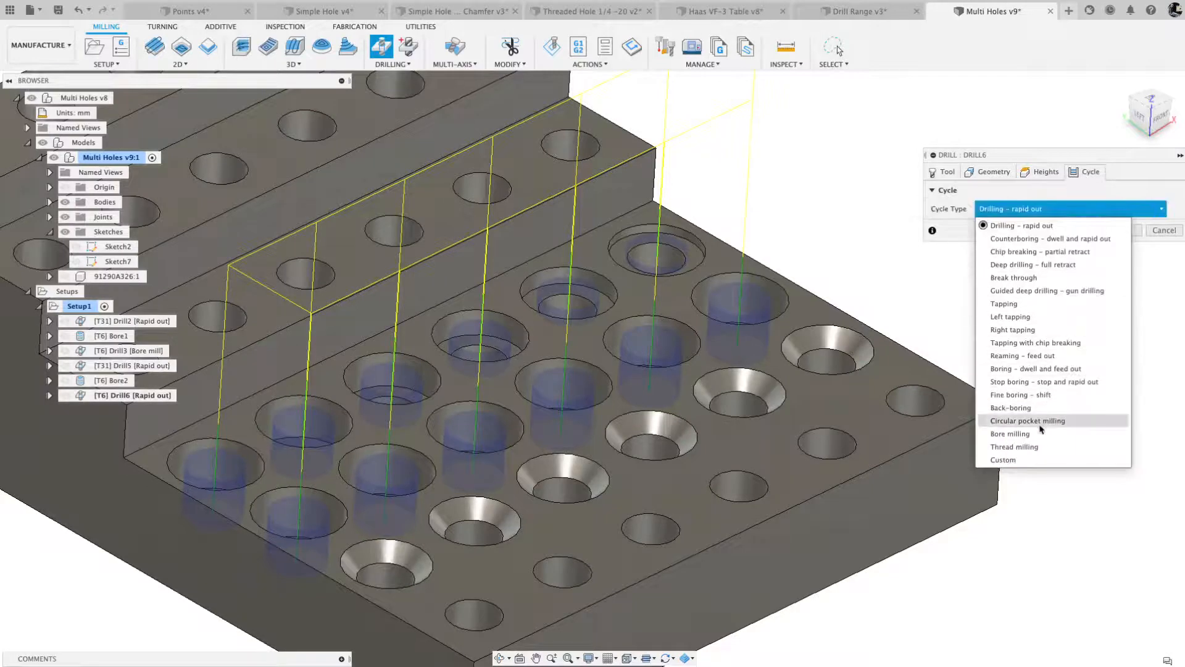
pyautogui.click(1023, 434)
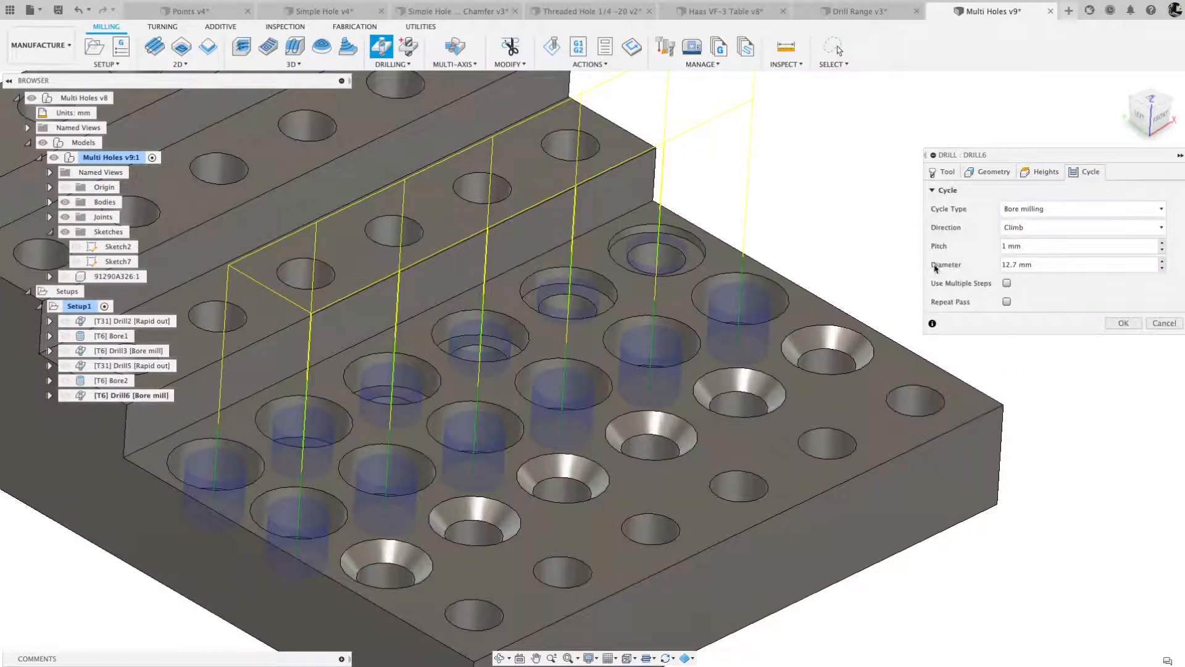
pyautogui.click(1014, 245)
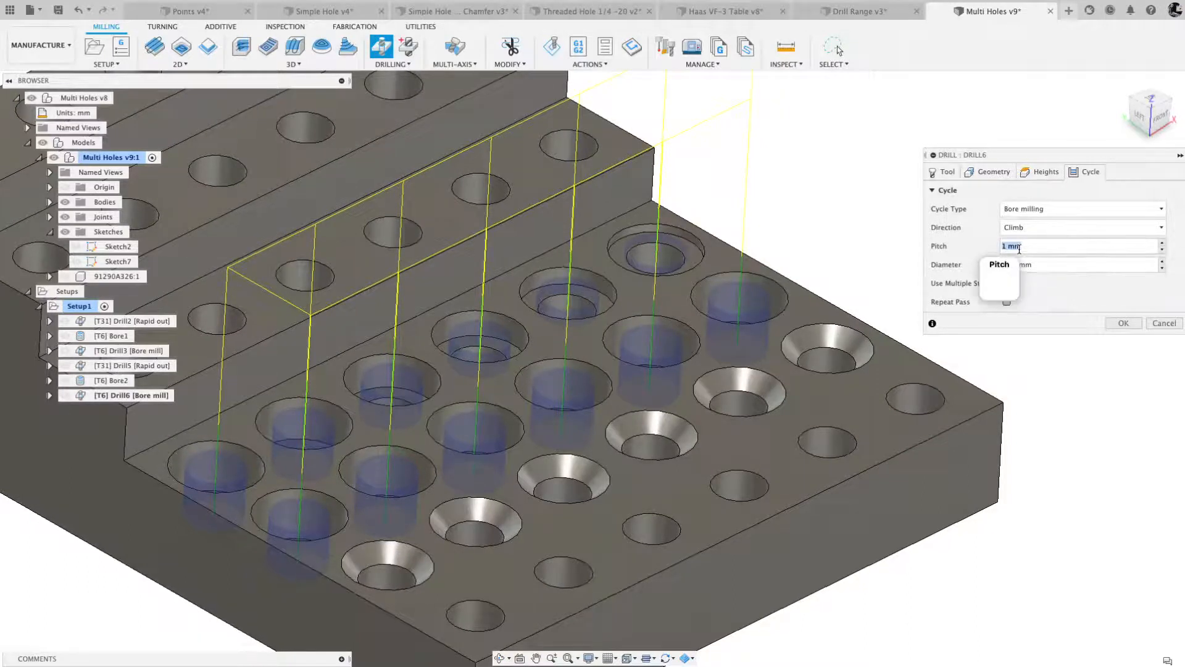
pyautogui.press('Tab')
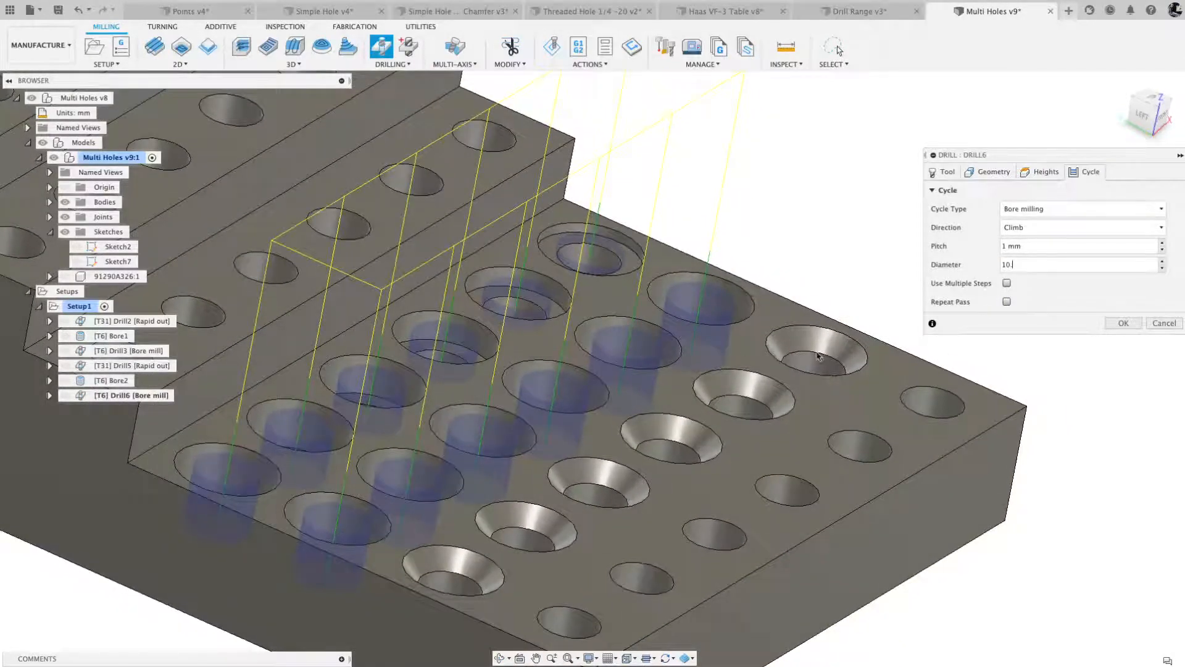
pyautogui.click(1120, 326)
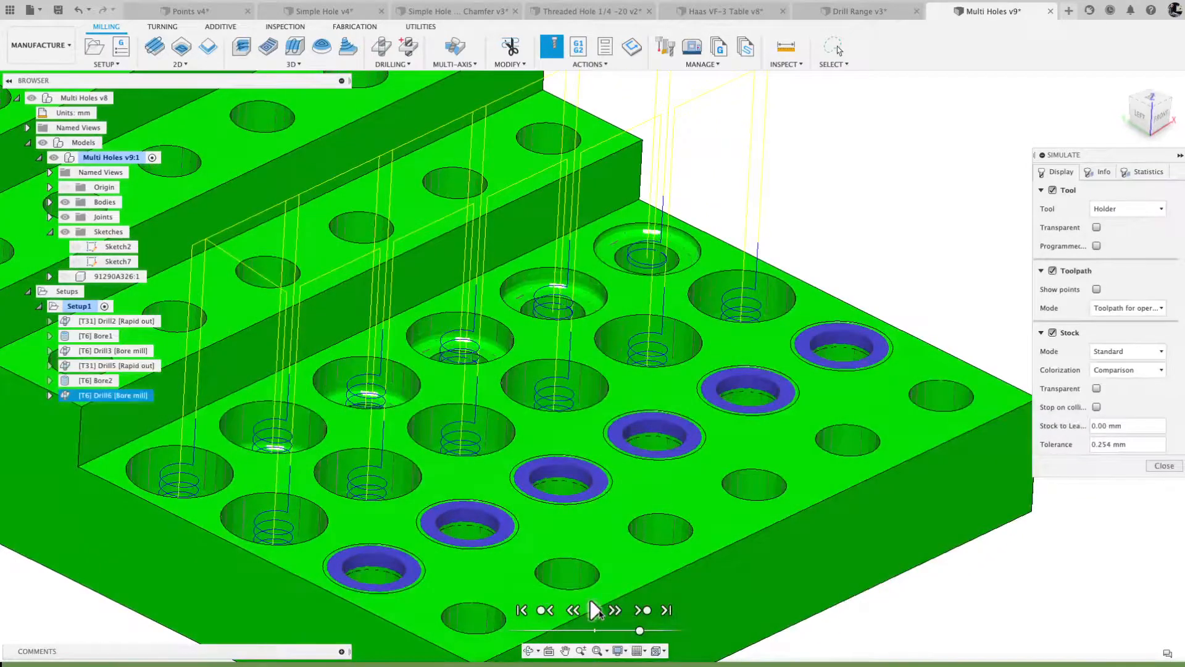
# - Play the Drill6 bore-milling simulation at a faster speed, examine the tool moving through the holes, and close the simulation
pyautogui.click(595, 610)
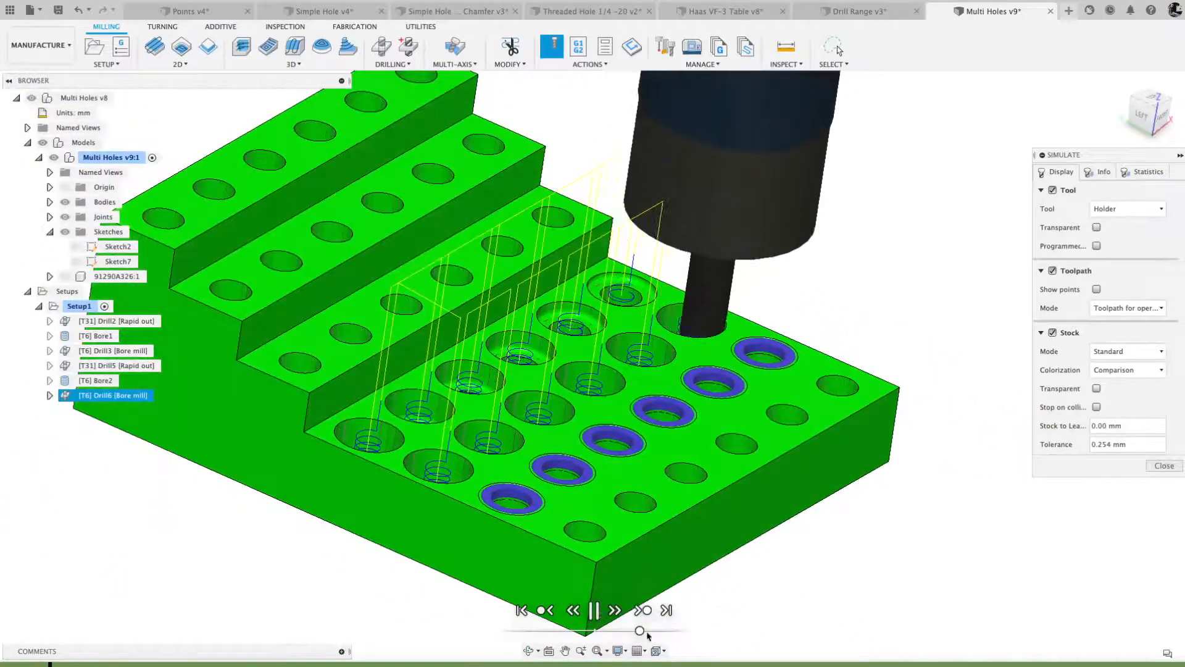
pyautogui.moveTo(640, 631); pyautogui.dragTo(662, 630)
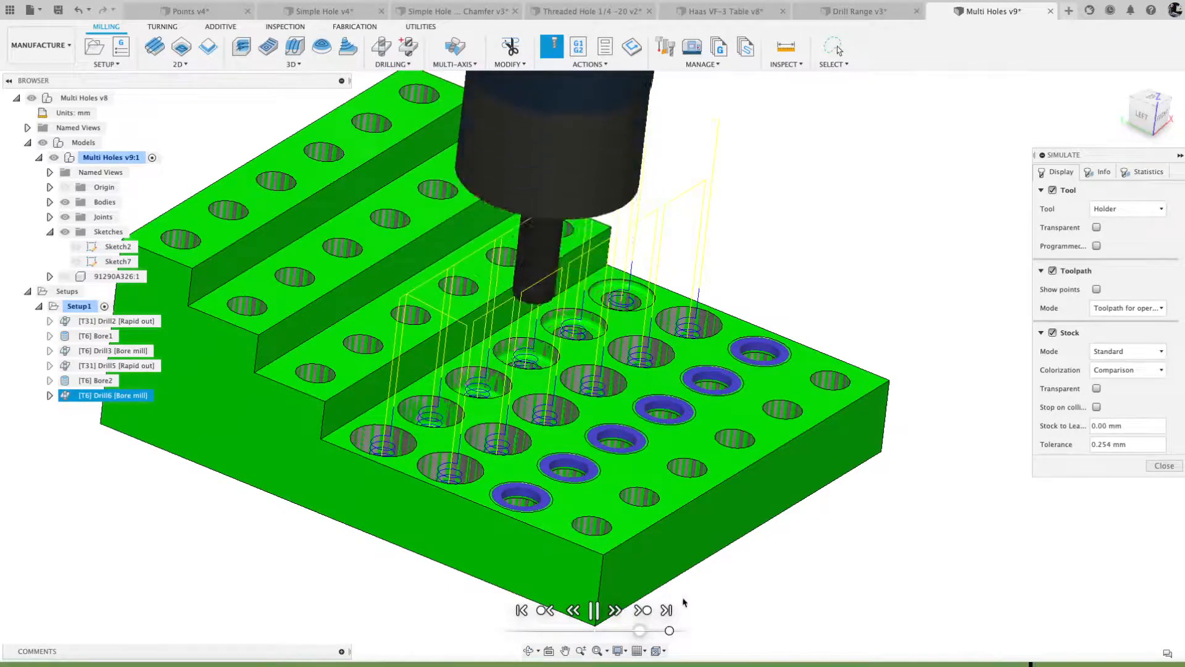
pyautogui.click(1162, 466)
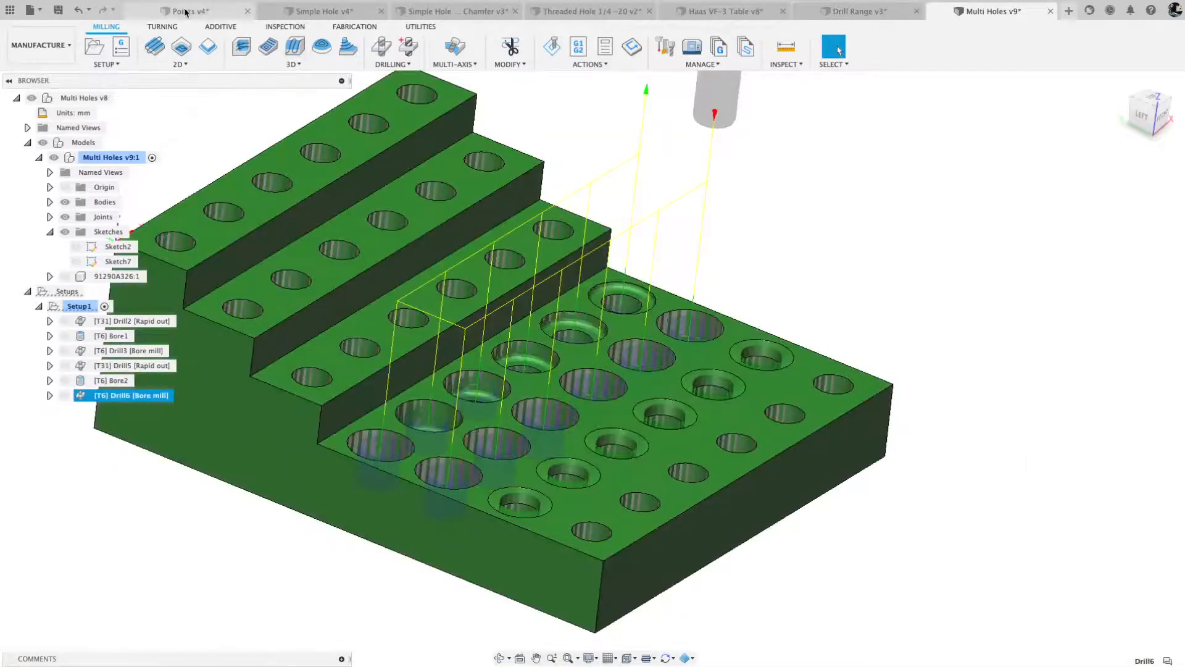
# - In the Points document, try a Drill operation in Selected points mode, picking the pocket's corner points and the nearby sketch points
pyautogui.click(185, 12)
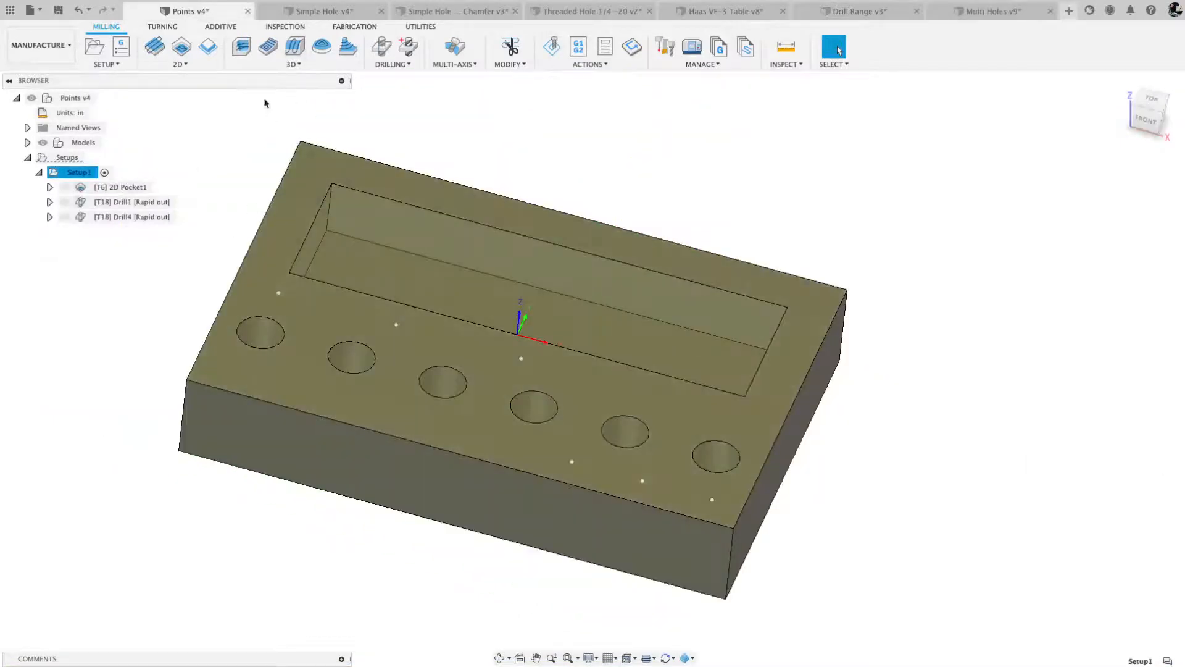
pyautogui.click(381, 47)
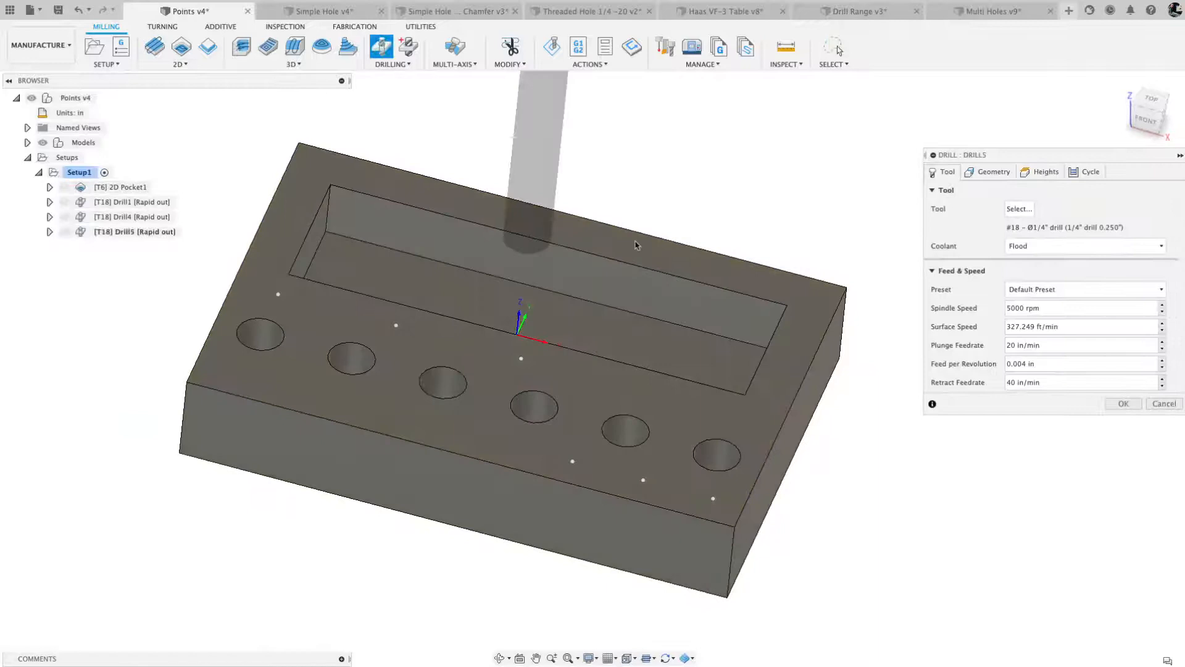
pyautogui.click(994, 172)
pyautogui.click(1049, 209)
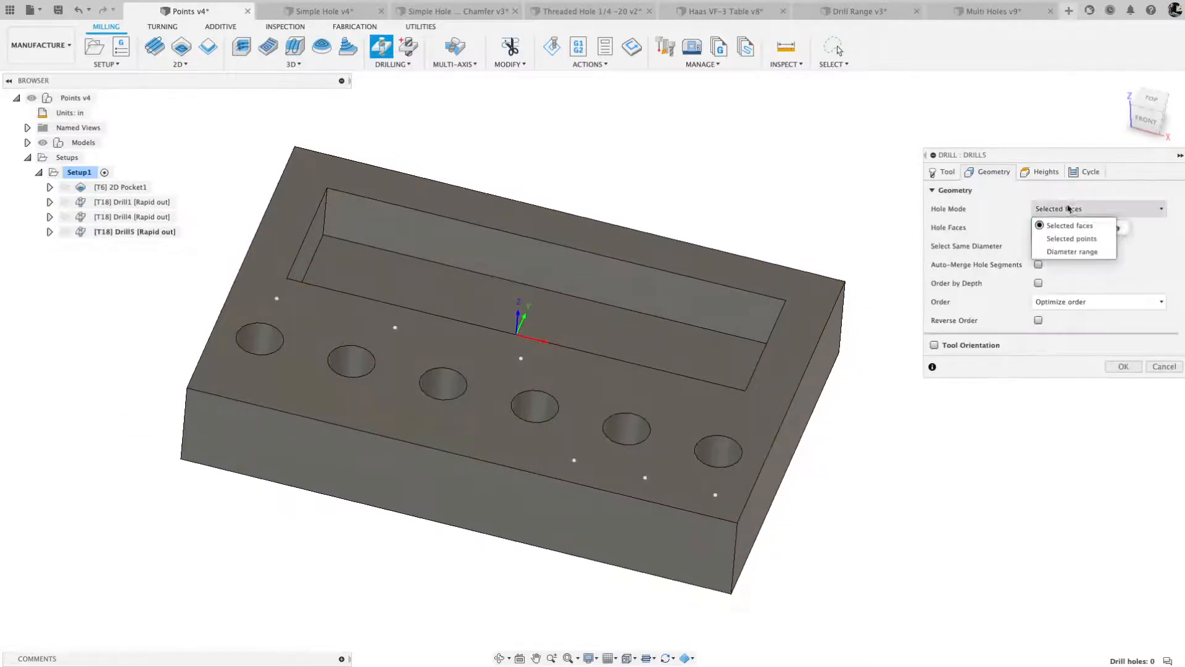
pyautogui.click(1071, 239)
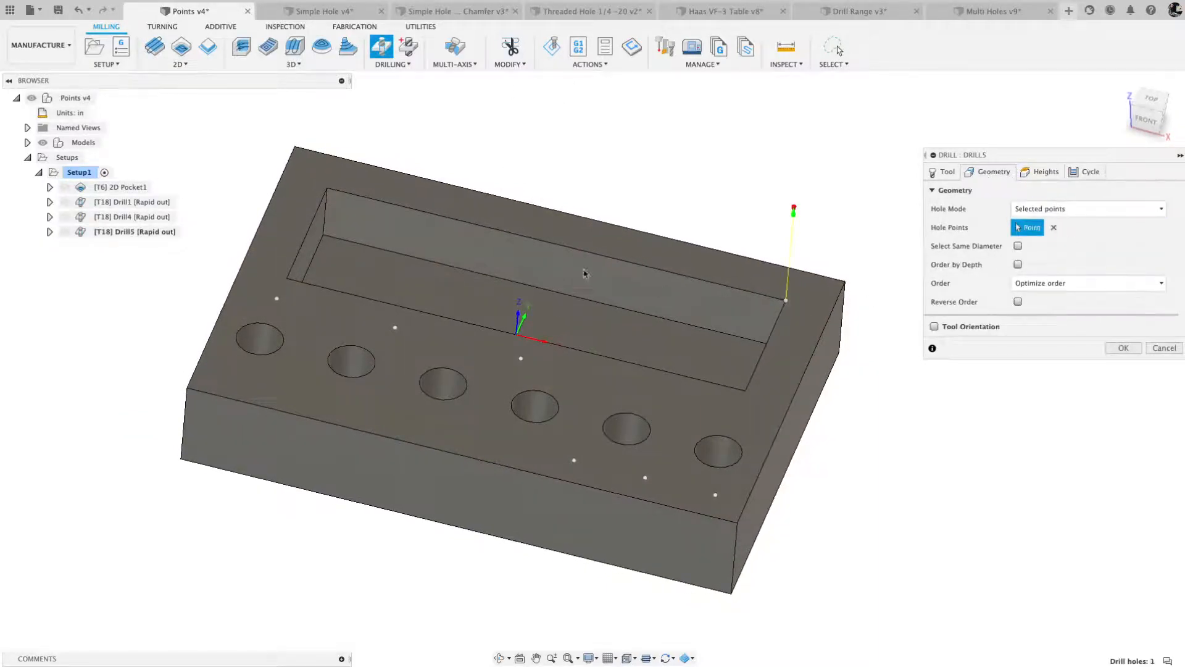
pyautogui.click(287, 278)
pyautogui.click(395, 327)
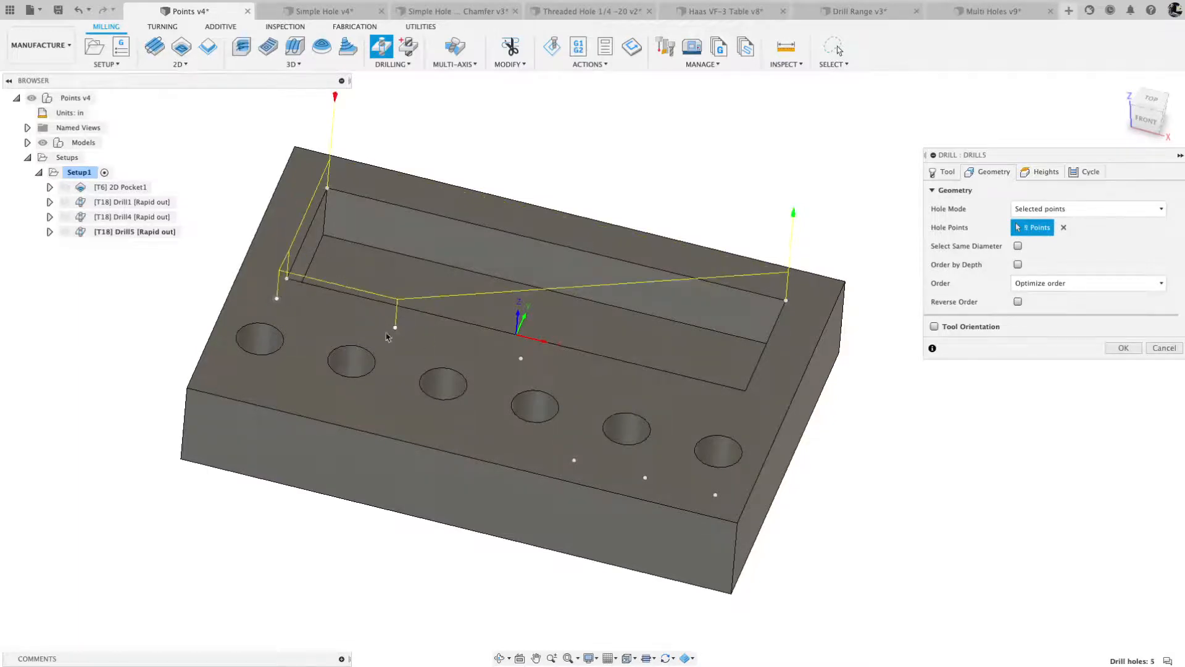
pyautogui.click(521, 359)
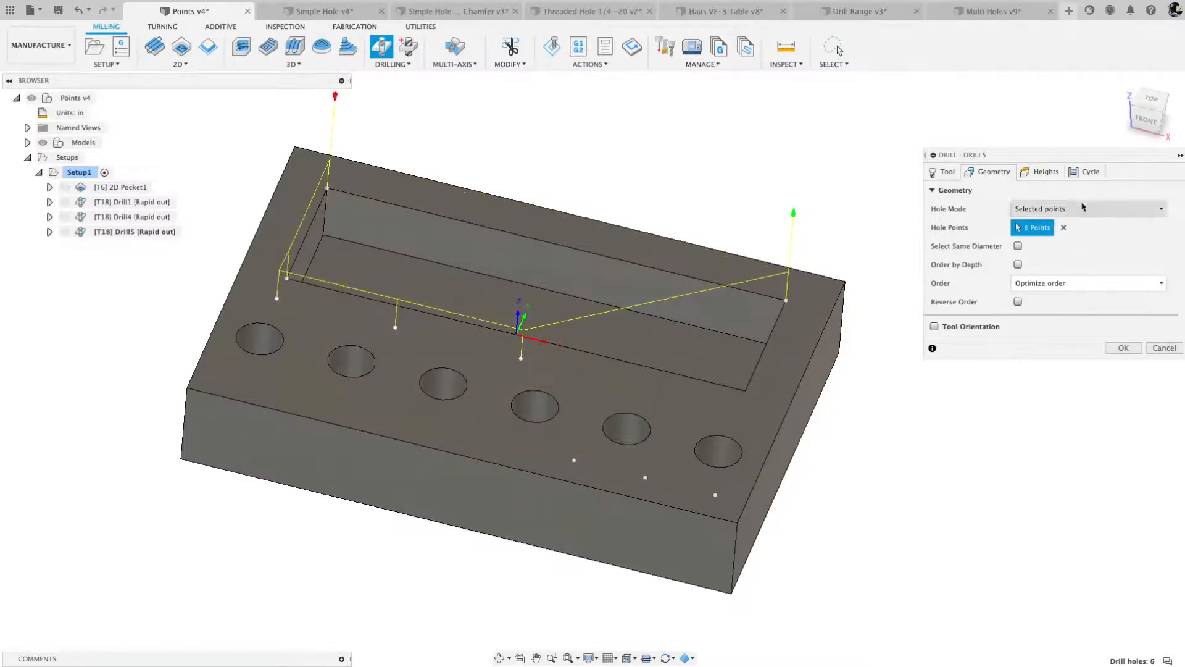
# - Examine the new Drill operation's height planes around the part and discard the operation
pyautogui.click(1047, 172)
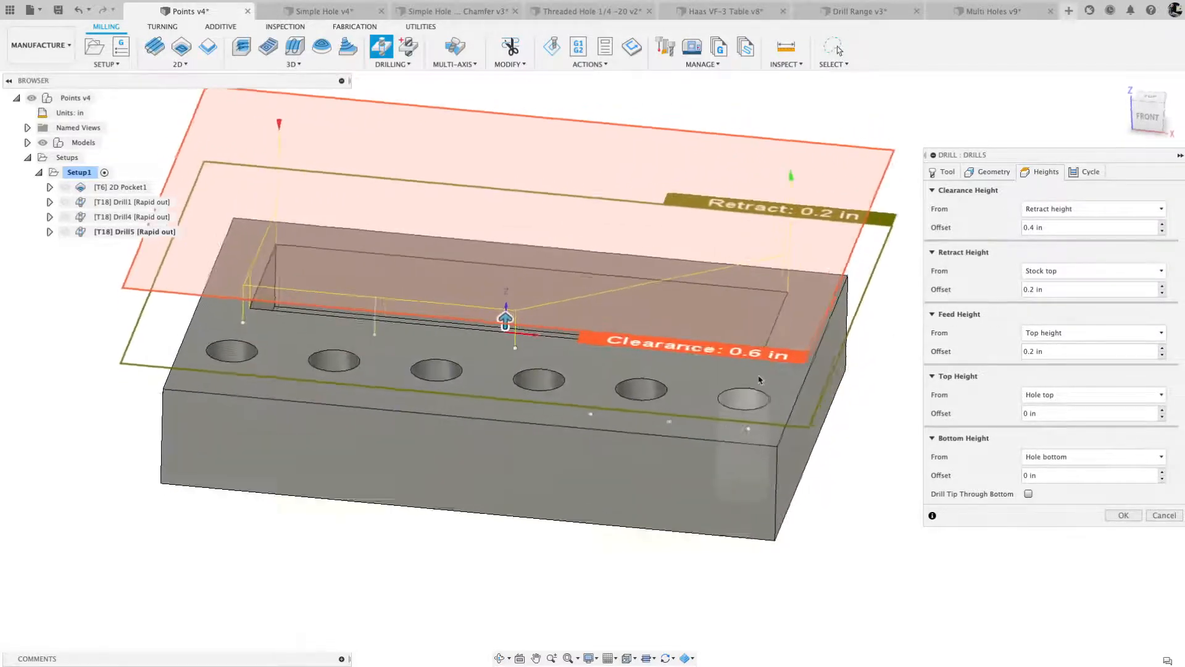
pyautogui.keyDown('shift'); pyautogui.moveTo(759, 379); pyautogui.dragTo(765, 376, button='middle'); pyautogui.keyUp('shift')
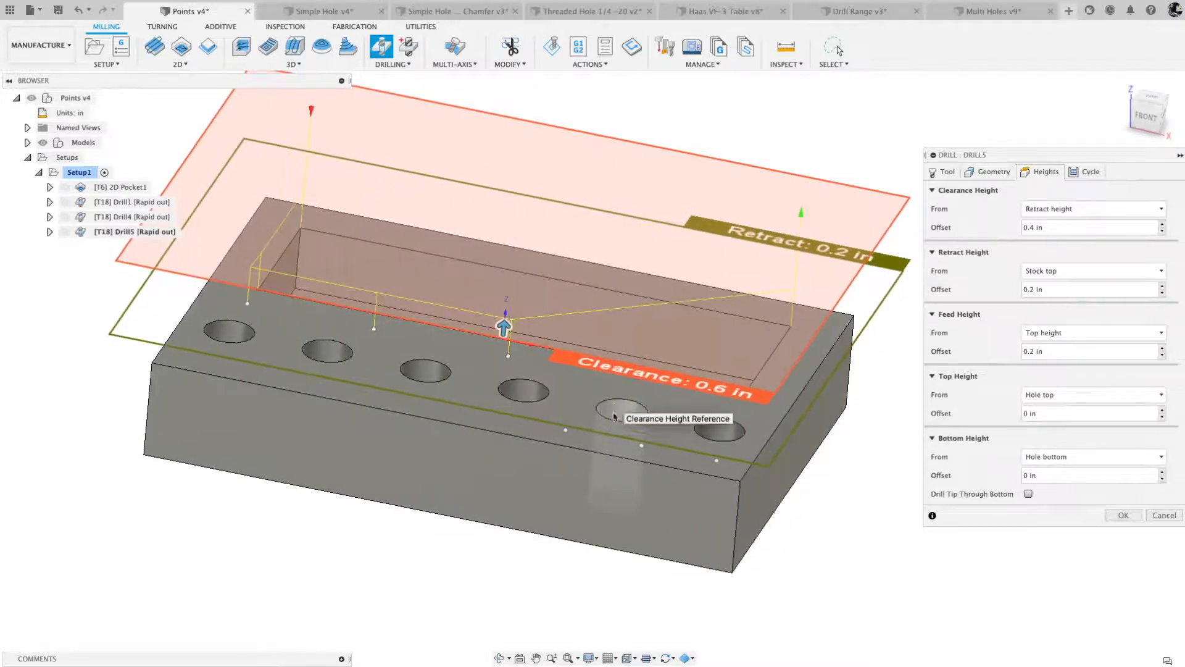
pyautogui.click(1162, 515)
# - In the Simple Hole with Chamfer document, edit the hole feature in the Design workspace and set its depth to 0.75 in
pyautogui.click(455, 14)
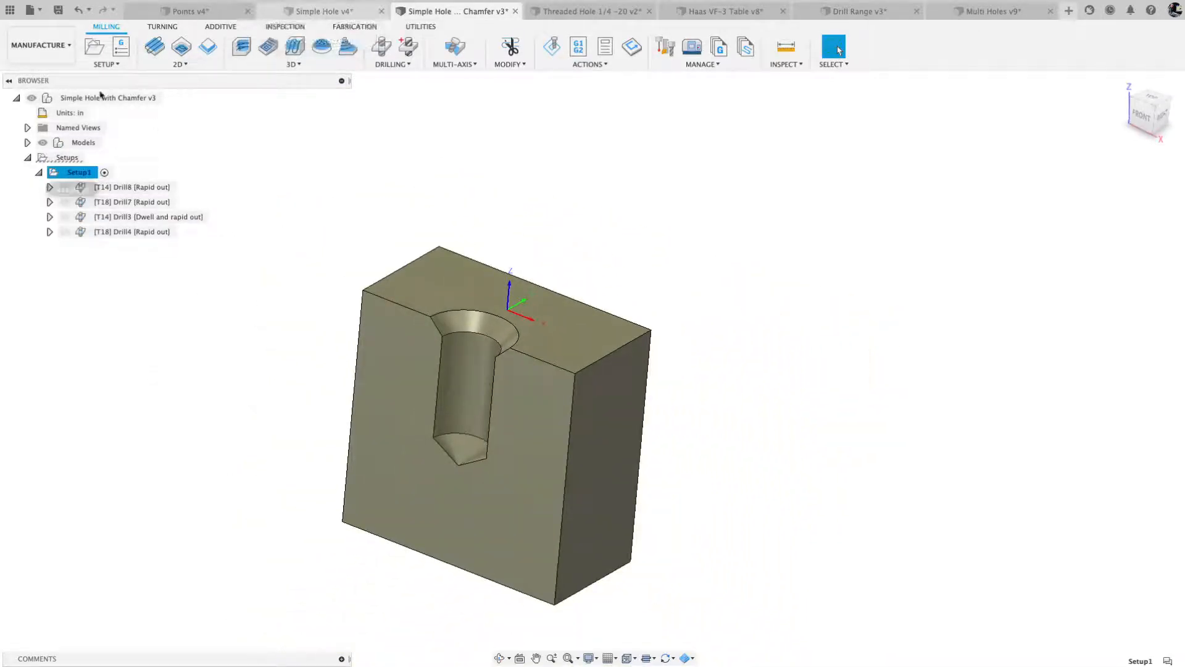
pyautogui.click(55, 49)
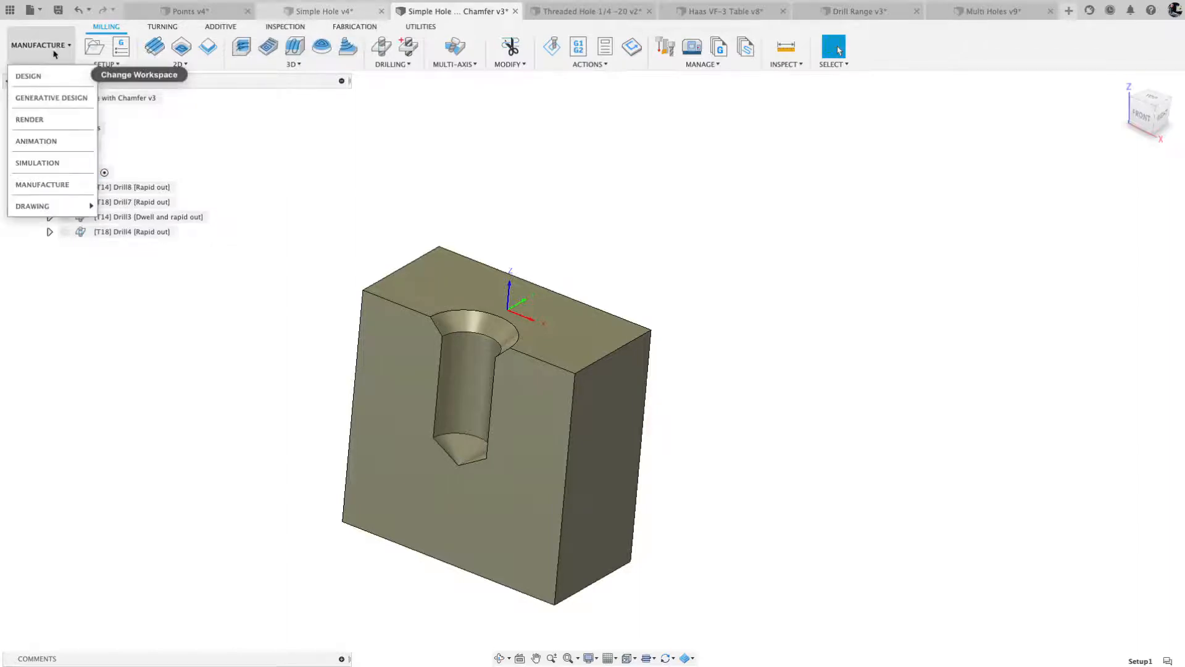
pyautogui.click(61, 76)
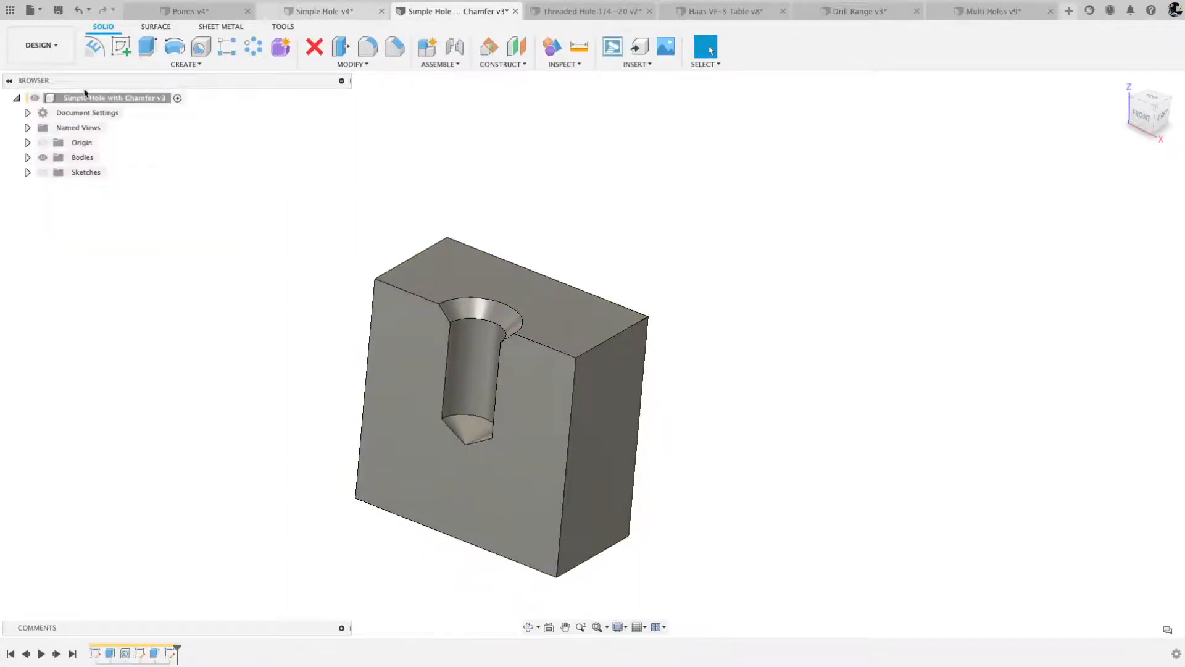
pyautogui.rightClick(126, 656)
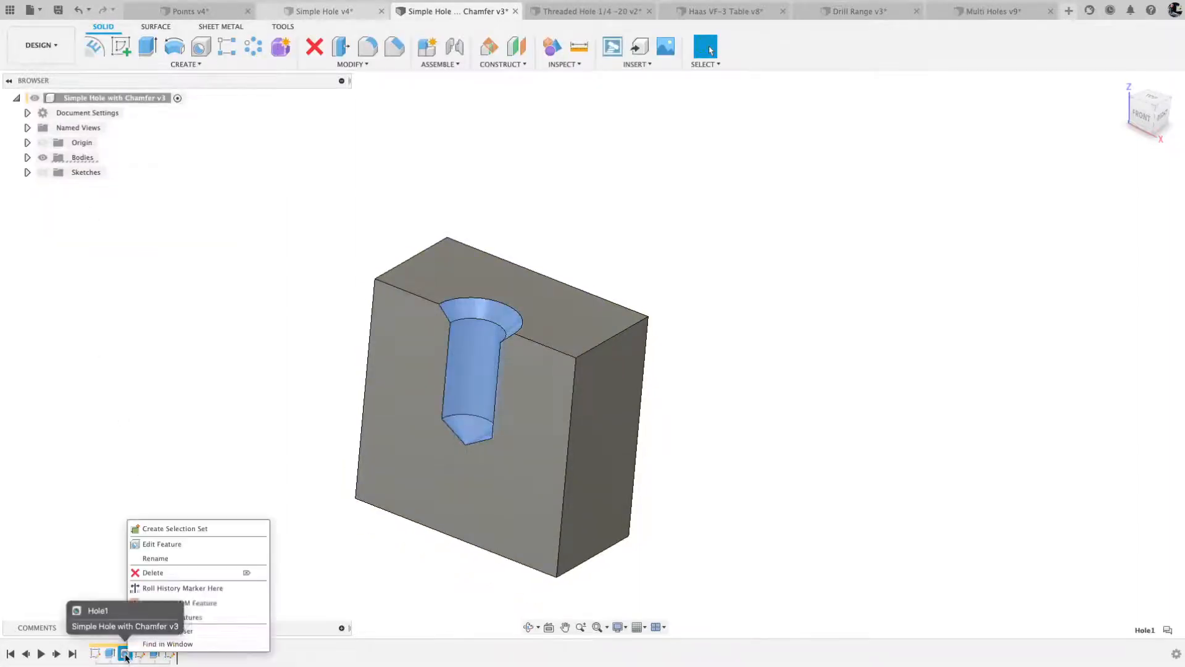
pyautogui.click(162, 543)
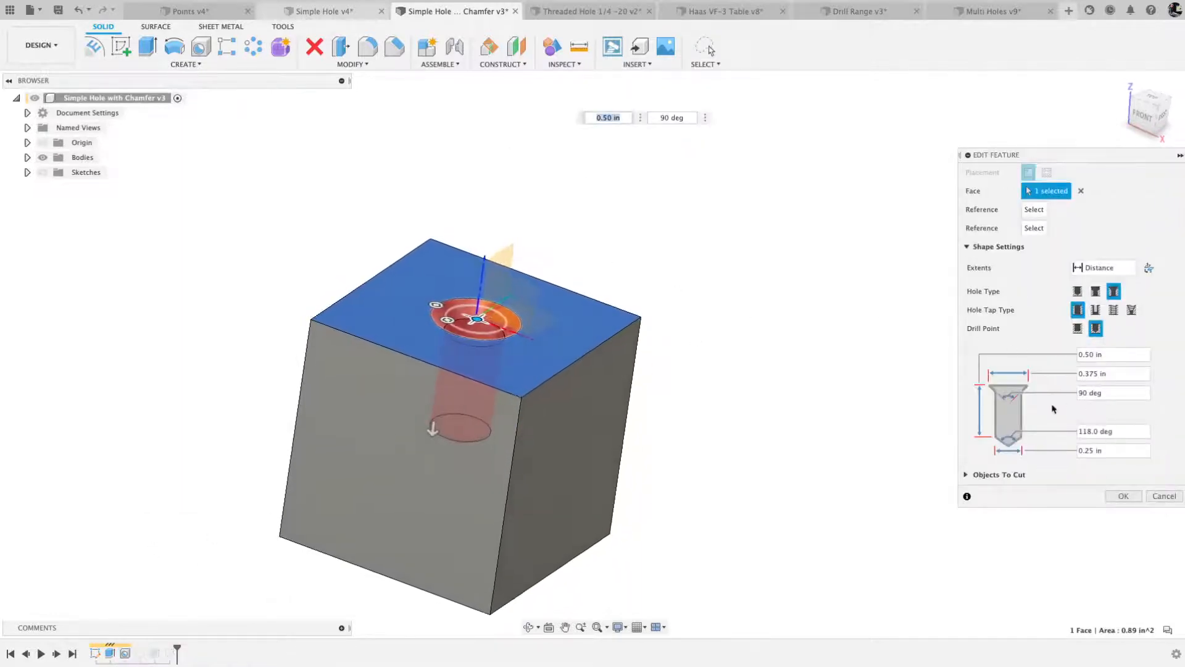
pyautogui.click(1127, 356)
pyautogui.write('.7')
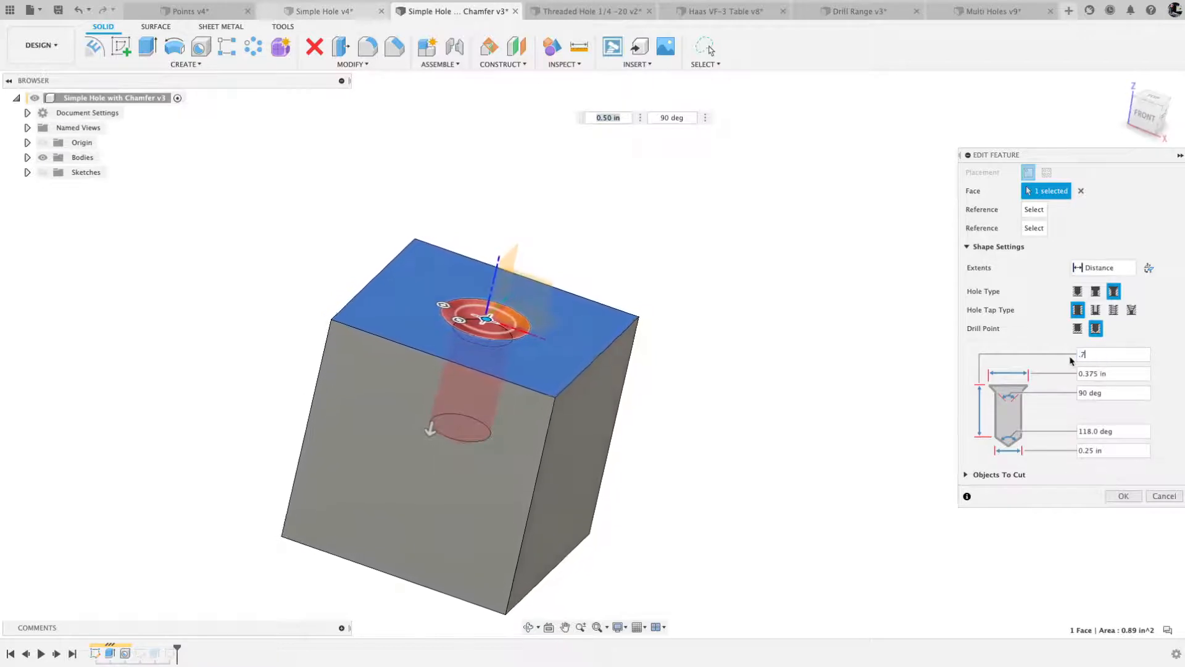
pyautogui.write('5')
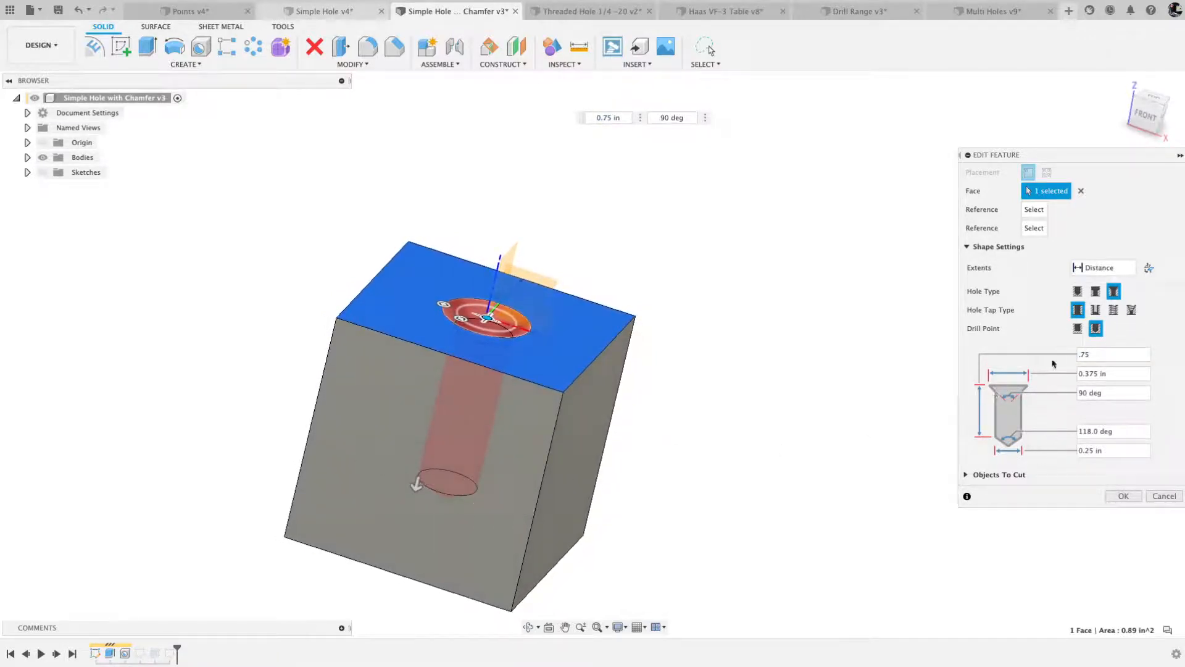
# - Set the hole's countersink diameter to 0.4375 in and confirm the feature edit
pyautogui.click(1097, 377)
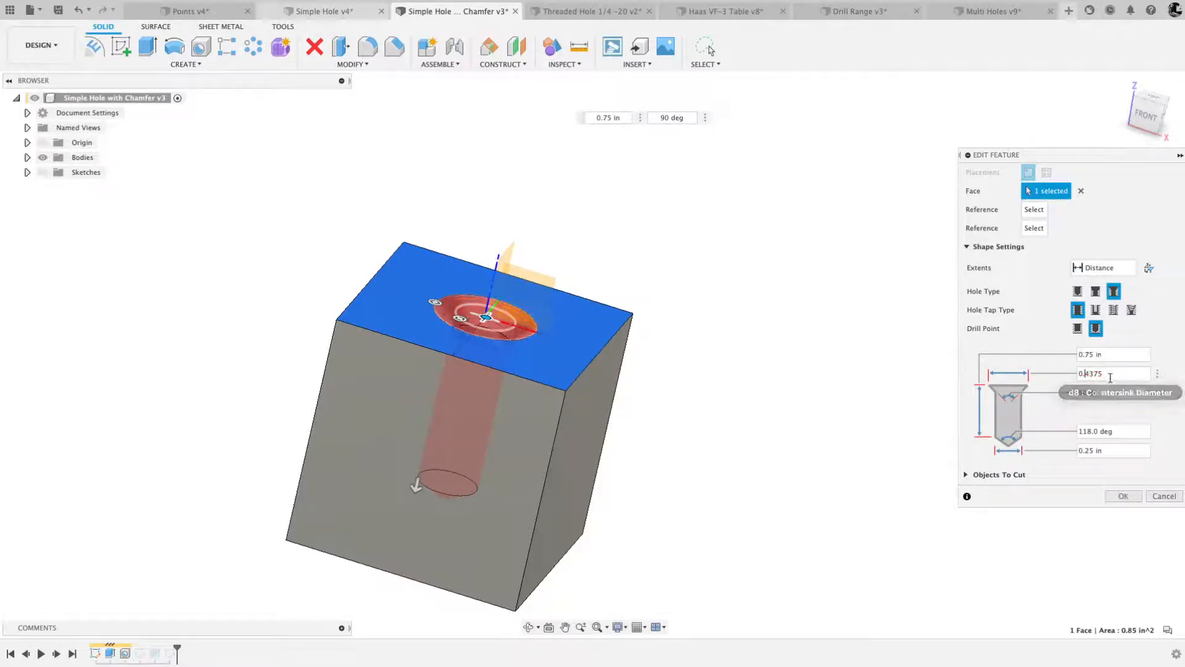
pyautogui.moveTo(1109, 373); pyautogui.dragTo(1067, 374)
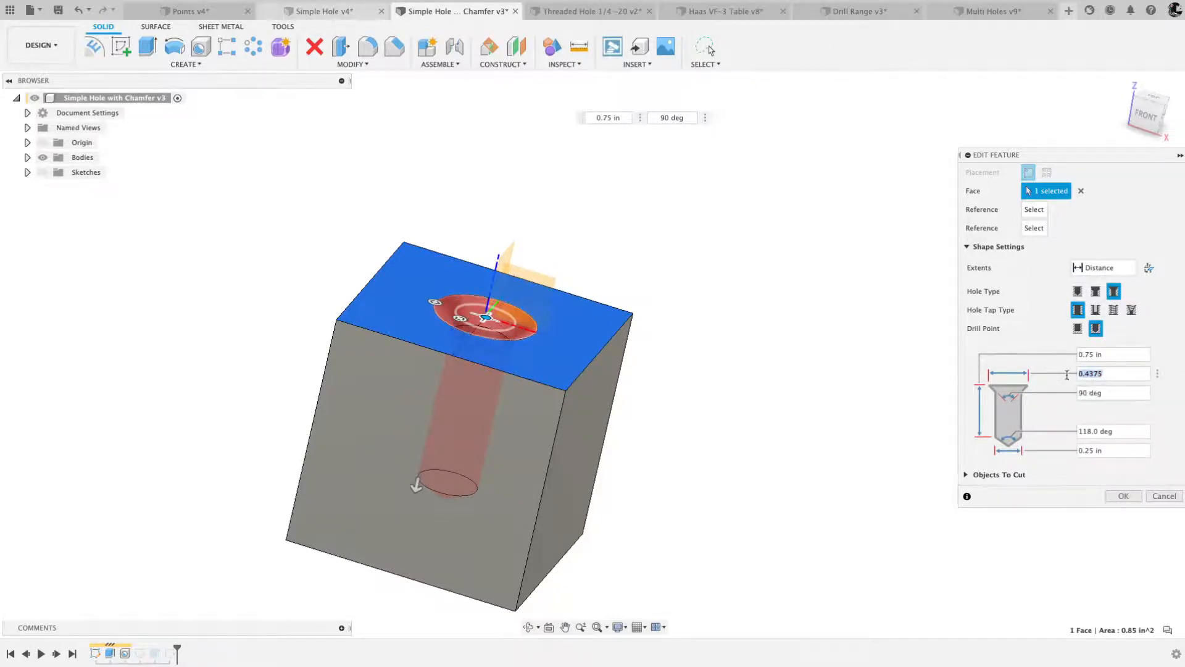
pyautogui.click(1121, 496)
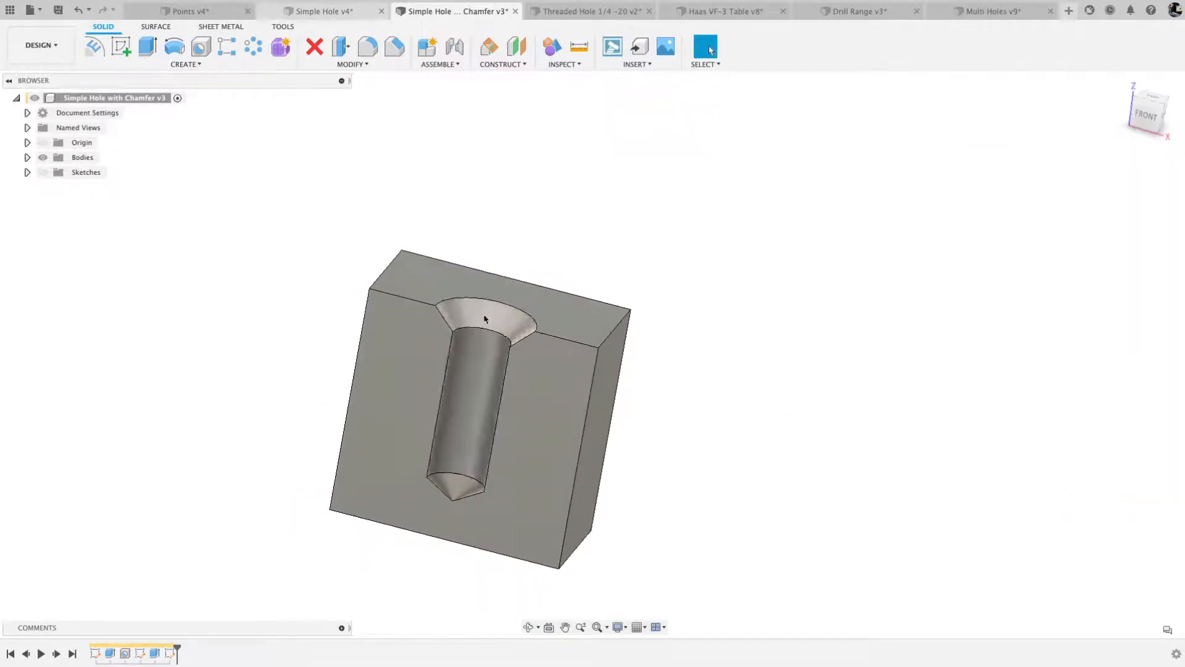
# - Return to the Manufacture workspace, regenerate all Setup1 toolpaths, and review the Drill3 and Drill4 toolpaths on the modified hole
pyautogui.click(38, 47)
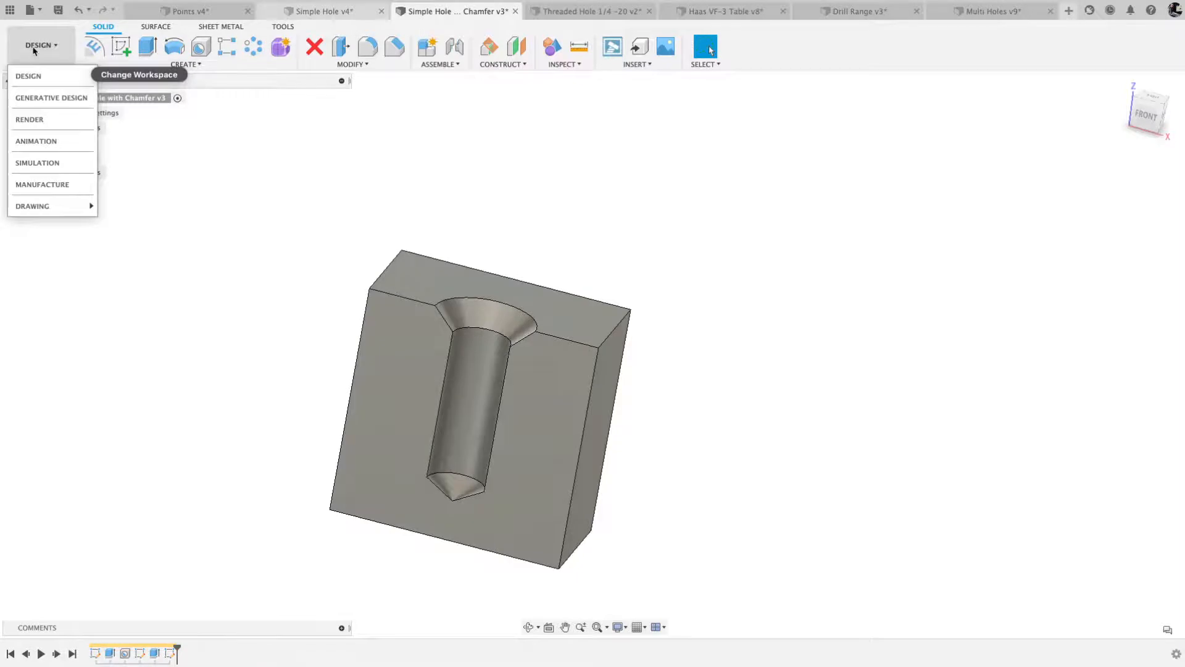
pyautogui.click(42, 184)
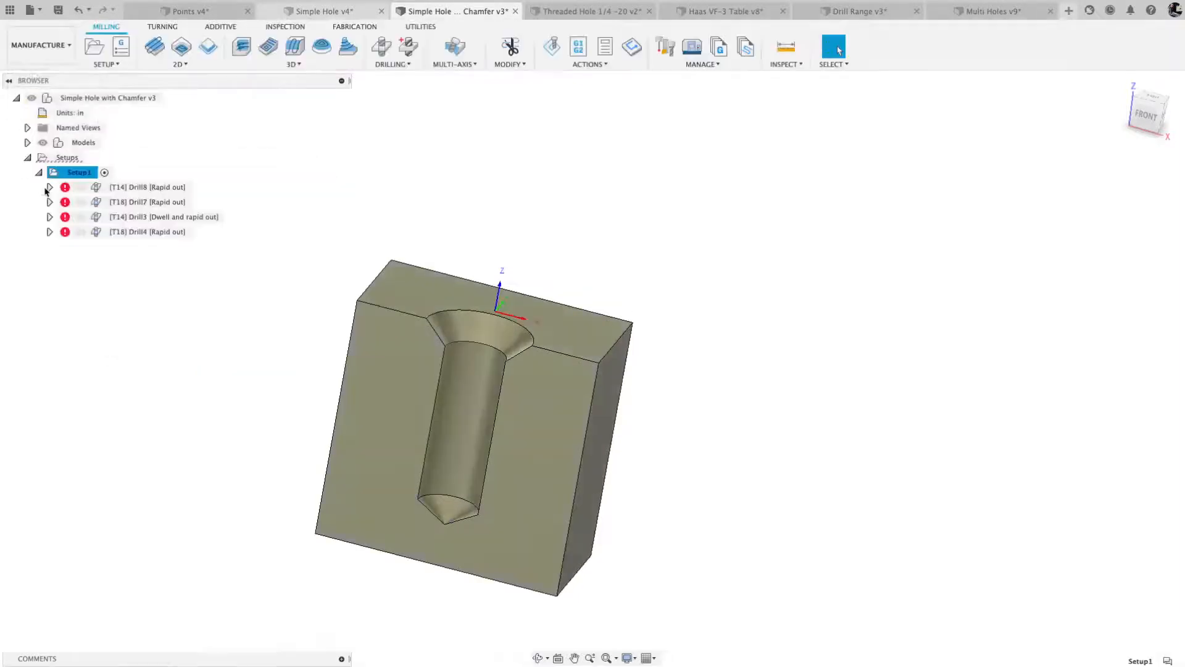
pyautogui.rightClick(78, 176)
pyautogui.click(117, 276)
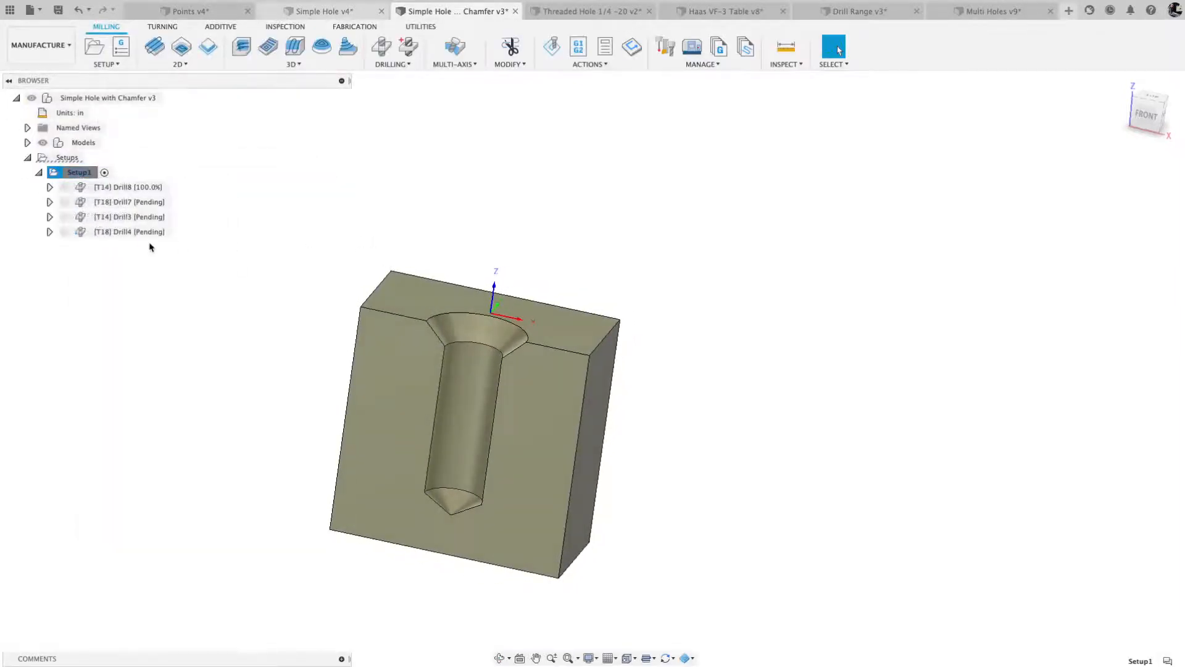
pyautogui.click(124, 219)
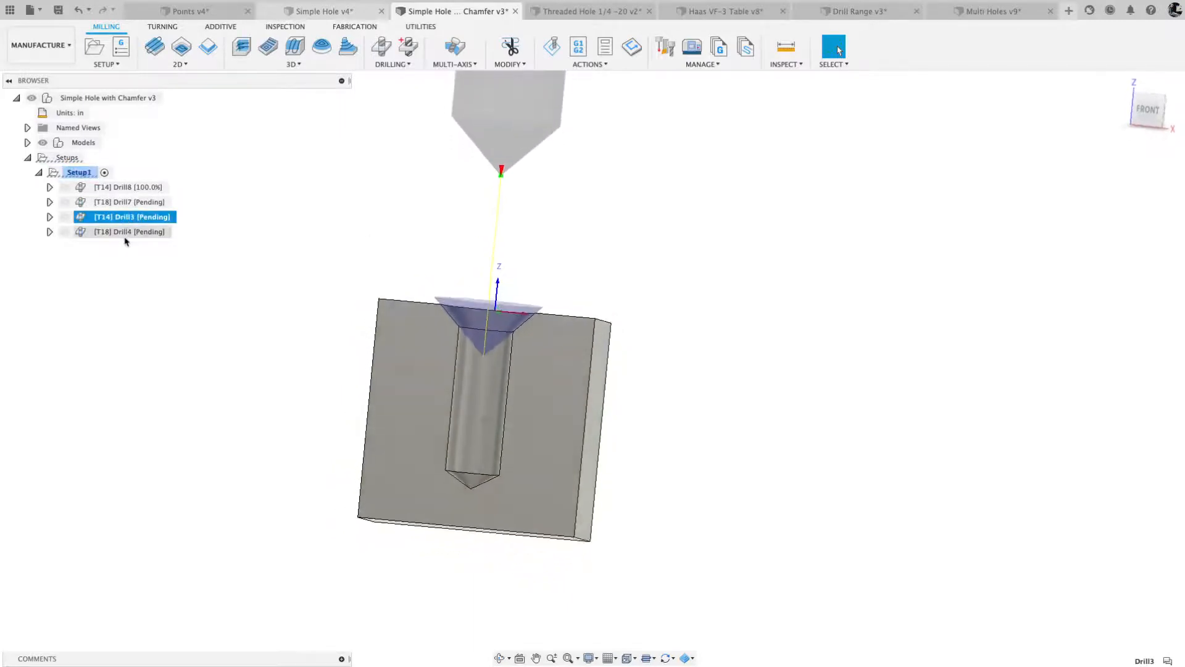
pyautogui.click(124, 232)
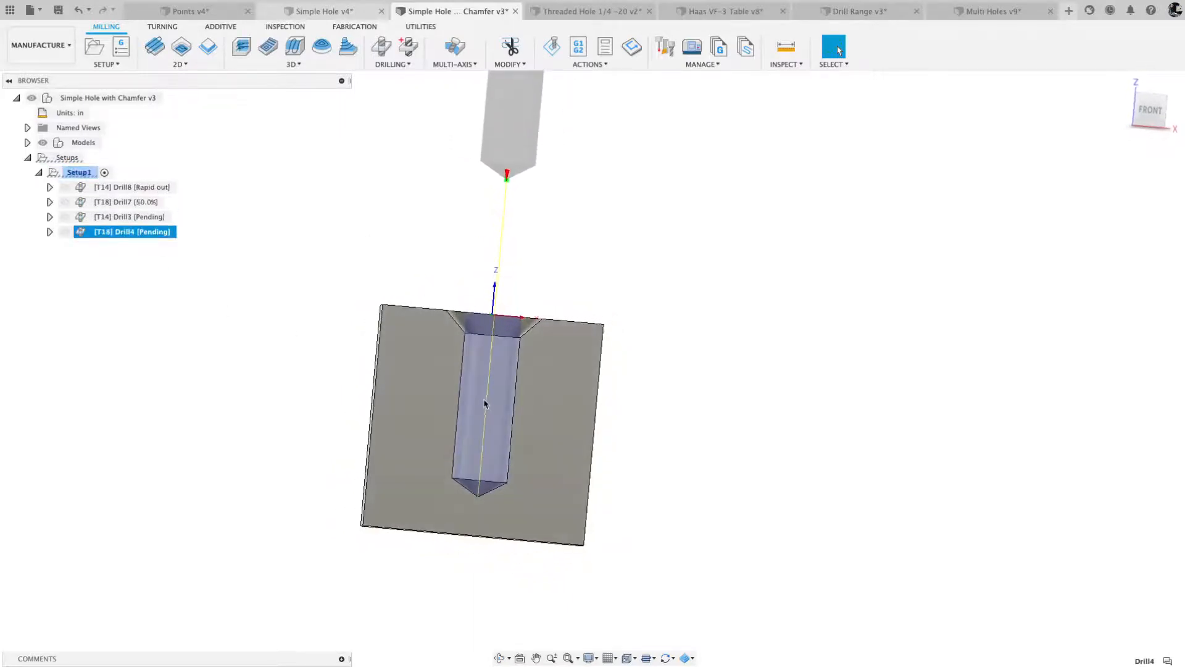